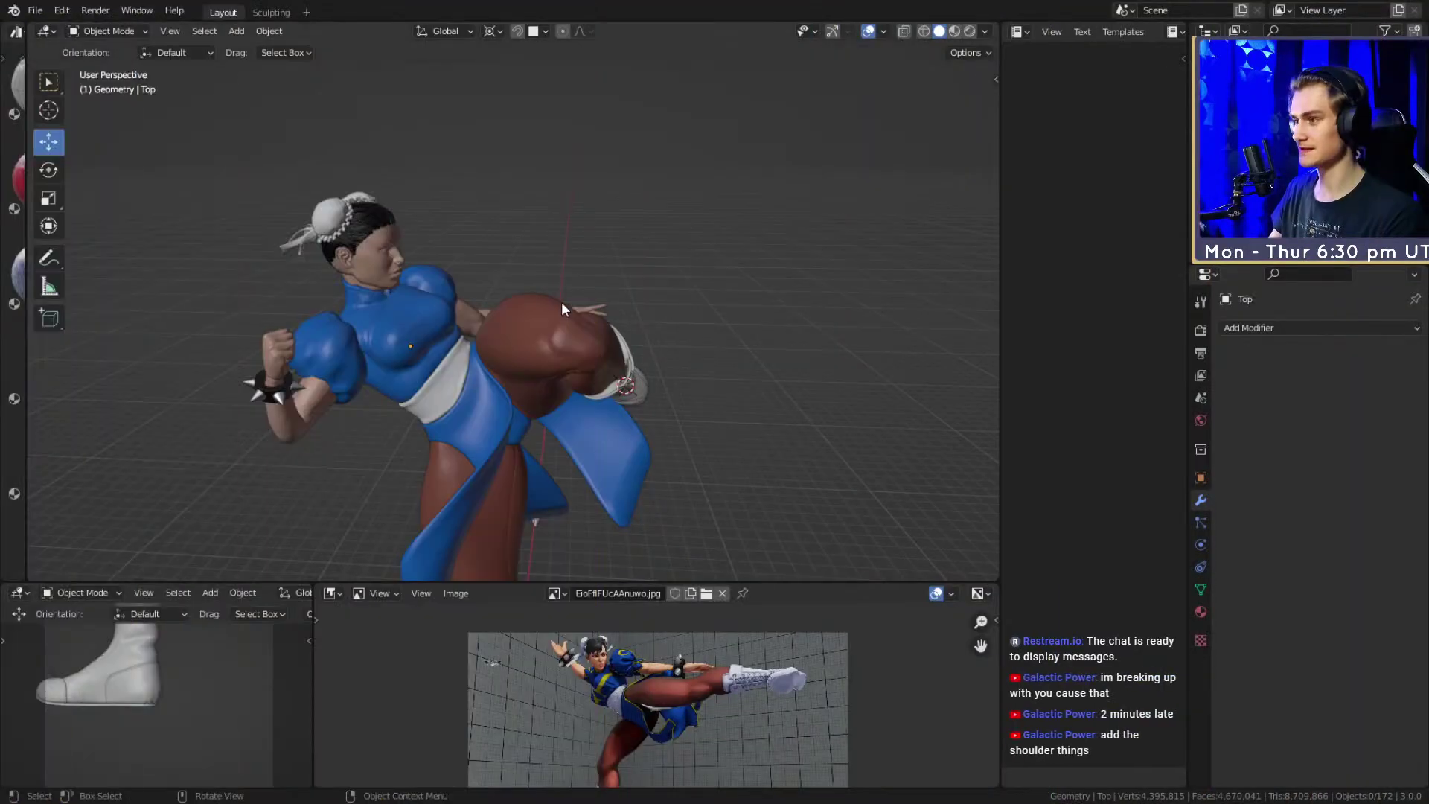
# Examine the character's top and loin cloth from several angles to judge which outfit parts still need work
pyautogui.moveTo(618, 387); pyautogui.dragTo(690, 435, button='middle')
pyautogui.scroll(5, 664, 440)
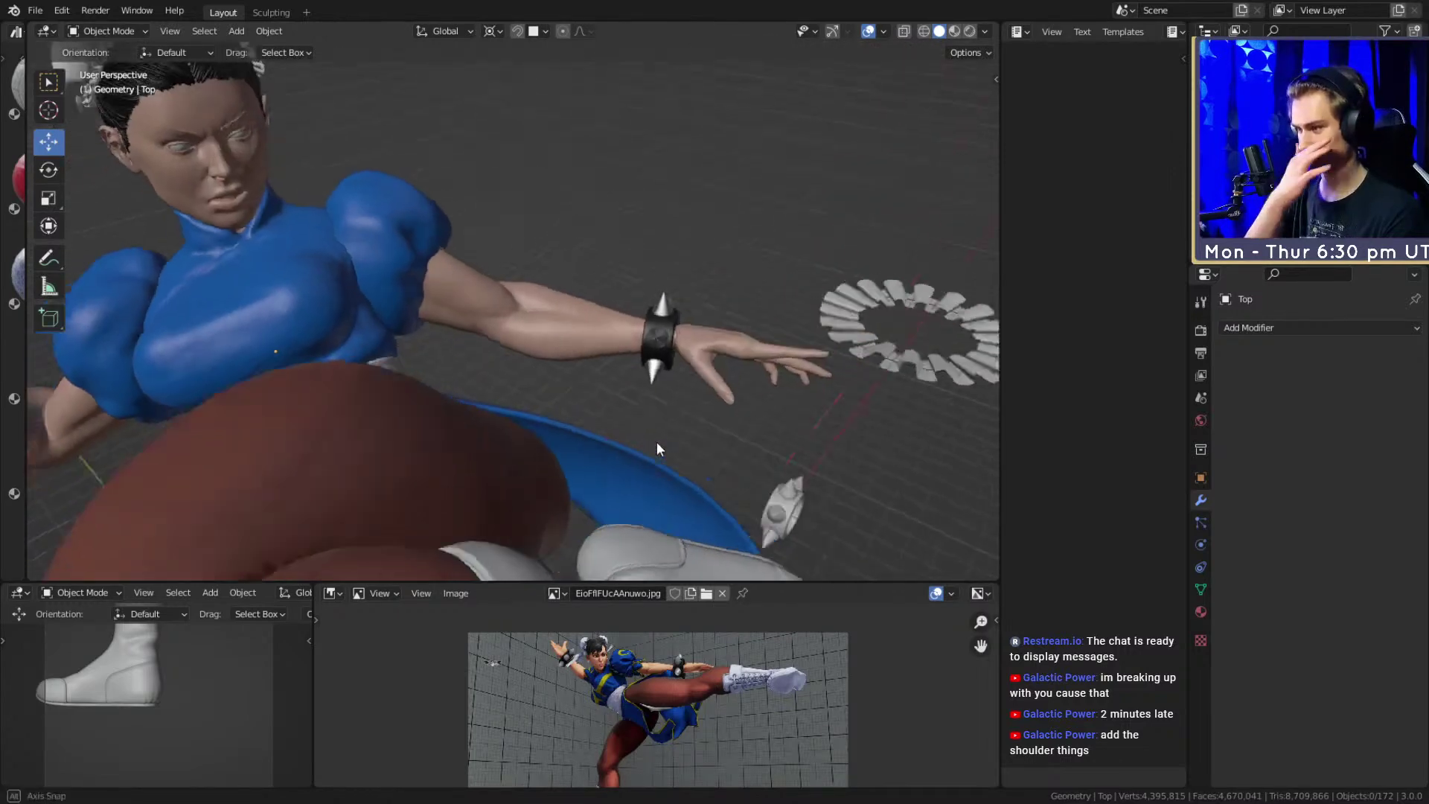
pyautogui.scroll(-5, 574, 393)
pyautogui.moveTo(569, 390); pyautogui.dragTo(534, 335, button='middle')
pyautogui.scroll(4, 515, 403)
pyautogui.scroll(-4, 583, 439)
pyautogui.scroll(3, 559, 386)
pyautogui.click(537, 401)
pyautogui.scroll(-3, 591, 365)
pyautogui.scroll(2, 463, 385)
pyautogui.moveTo(463, 378); pyautogui.dragTo(400, 360, button='middle')
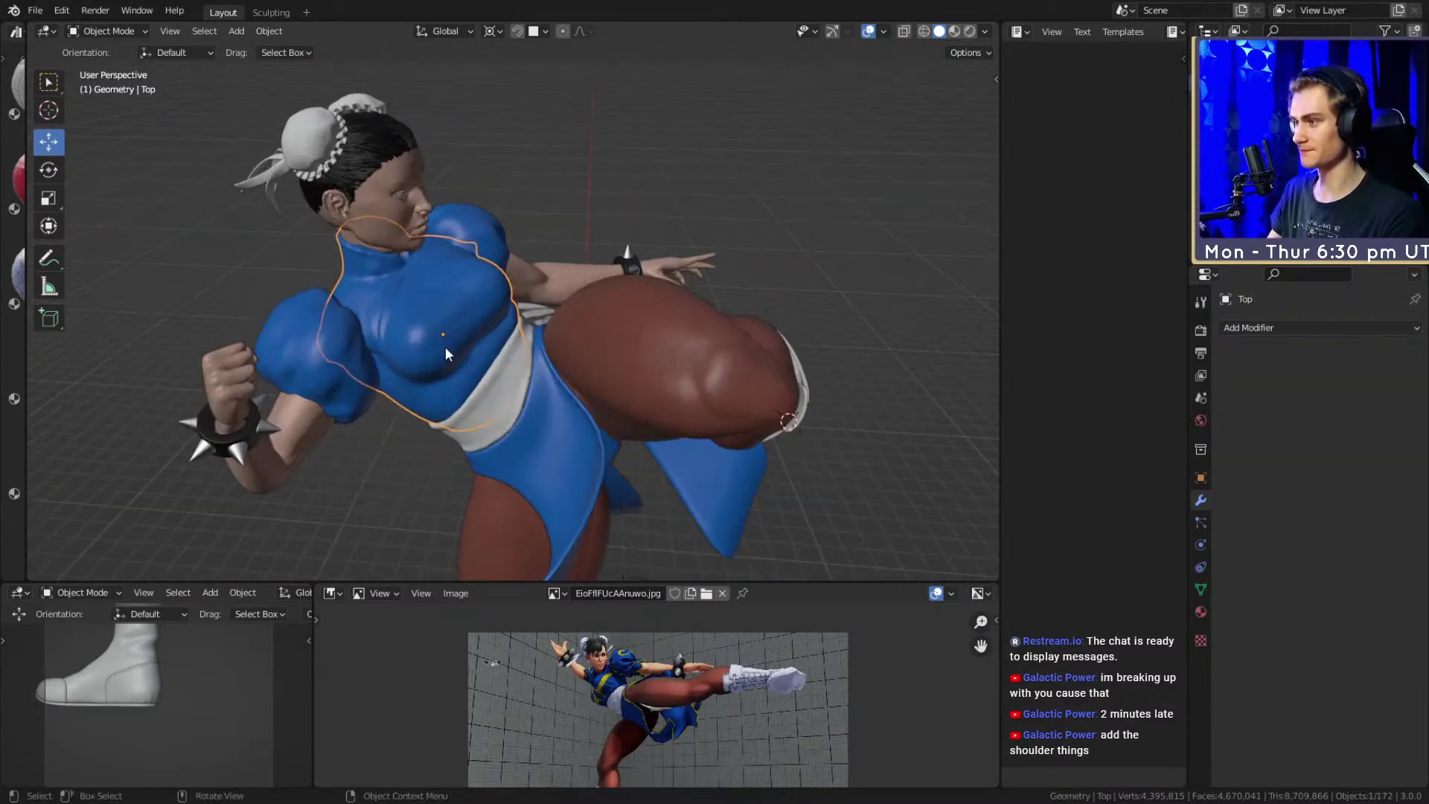
pyautogui.scroll(-4, 399, 360)
pyautogui.scroll(7, 537, 356)
pyautogui.moveTo(518, 429)
pyautogui.mouseDown(button='middle')
pyautogui.moveTo(537, 356)
pyautogui.moveTo(631, 367)
pyautogui.moveTo(679, 410)
pyautogui.moveTo(536, 413)
pyautogui.mouseUp(button='middle')
pyautogui.click(533, 362)
pyautogui.scroll(-4, 533, 366)
pyautogui.click(551, 373)
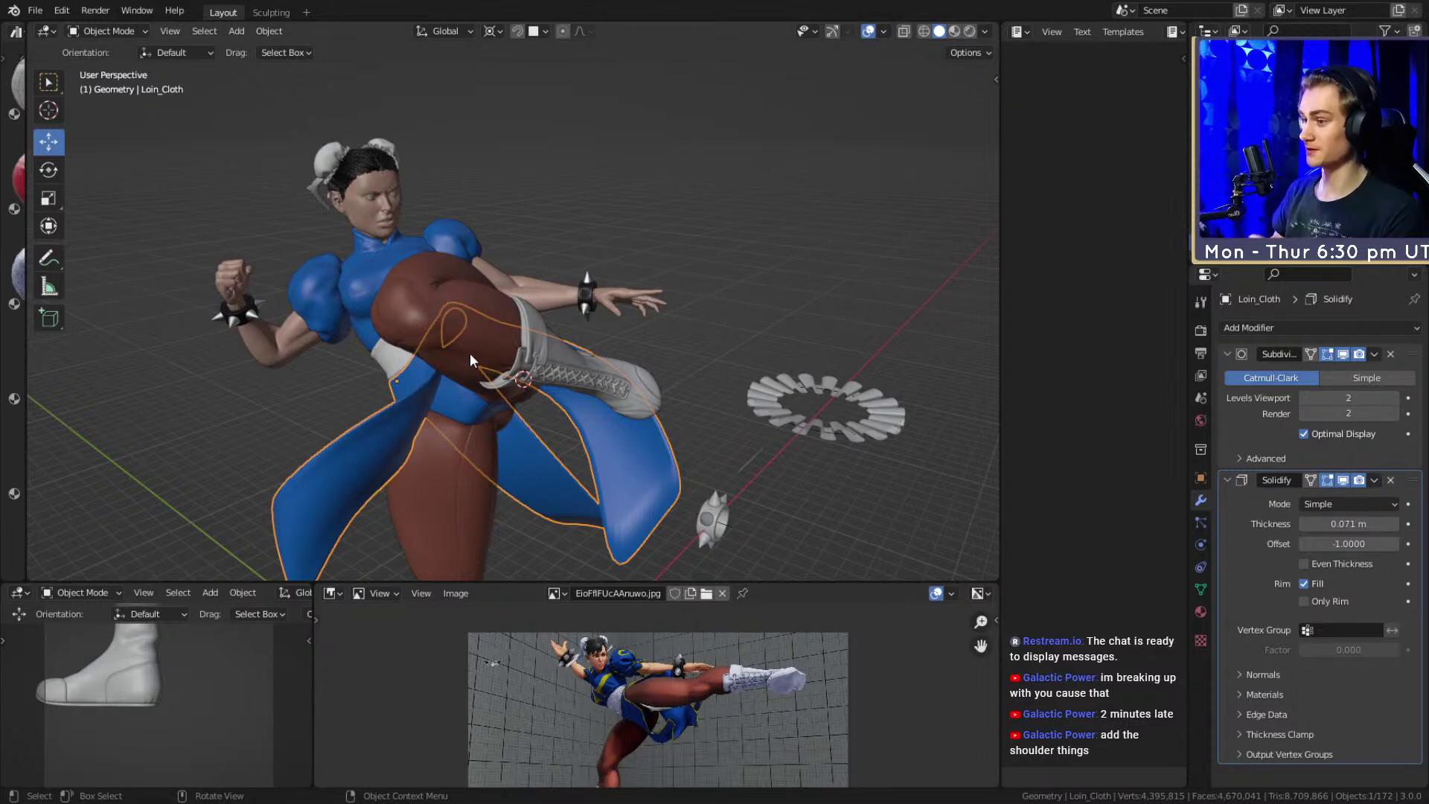
# Inspect the outfit from the side and front, checking the torso garment, sleeves and arms one by one
pyautogui.moveTo(423, 354); pyautogui.dragTo(617, 323, button='middle')
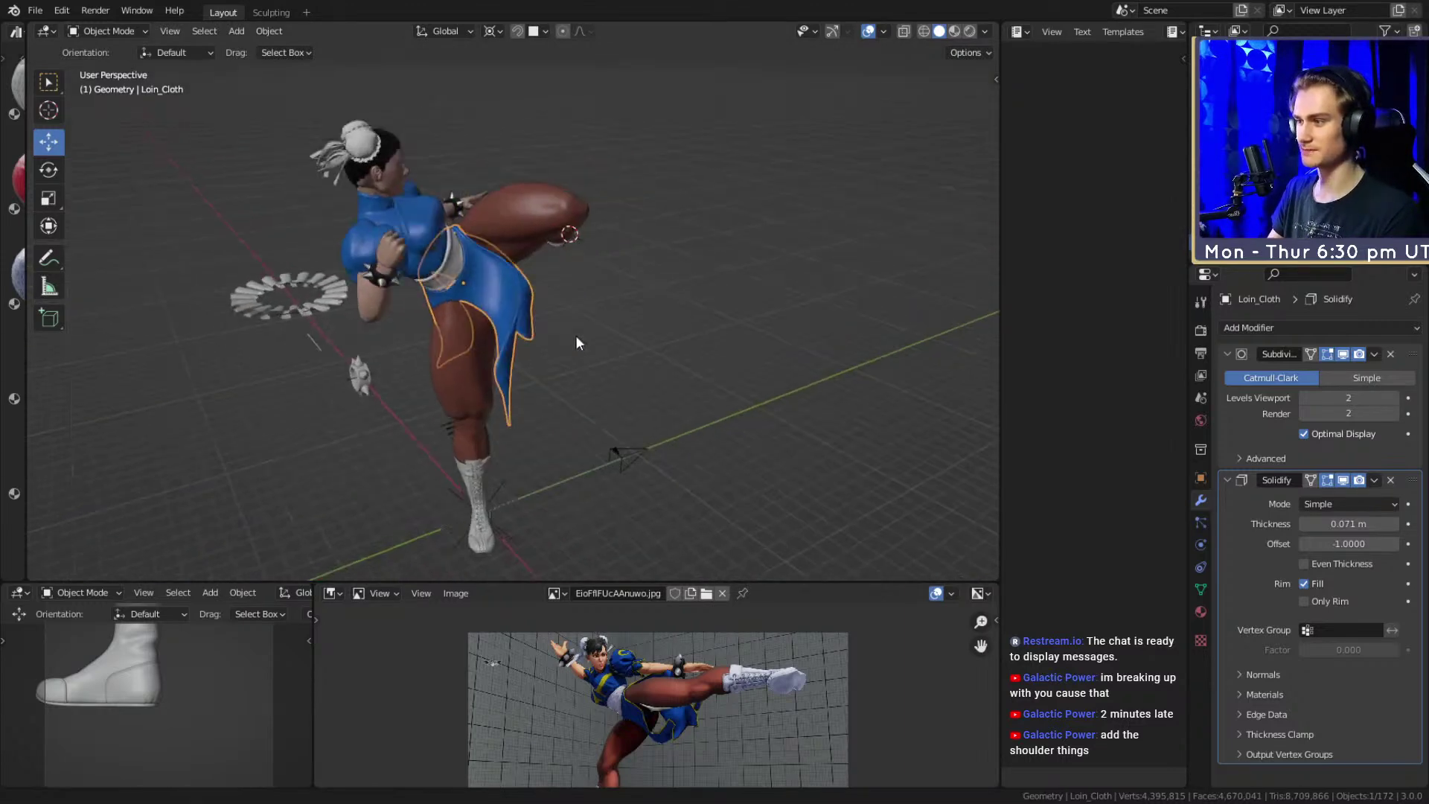
pyautogui.scroll(5, 629, 356)
pyautogui.moveTo(649, 440); pyautogui.dragTo(579, 371, button='middle')
pyautogui.click(455, 329)
pyautogui.click(417, 333)
pyautogui.click(615, 241)
pyautogui.click(589, 253)
pyautogui.click(390, 339)
pyautogui.click(520, 320)
pyautogui.click(359, 384)
pyautogui.click(520, 328)
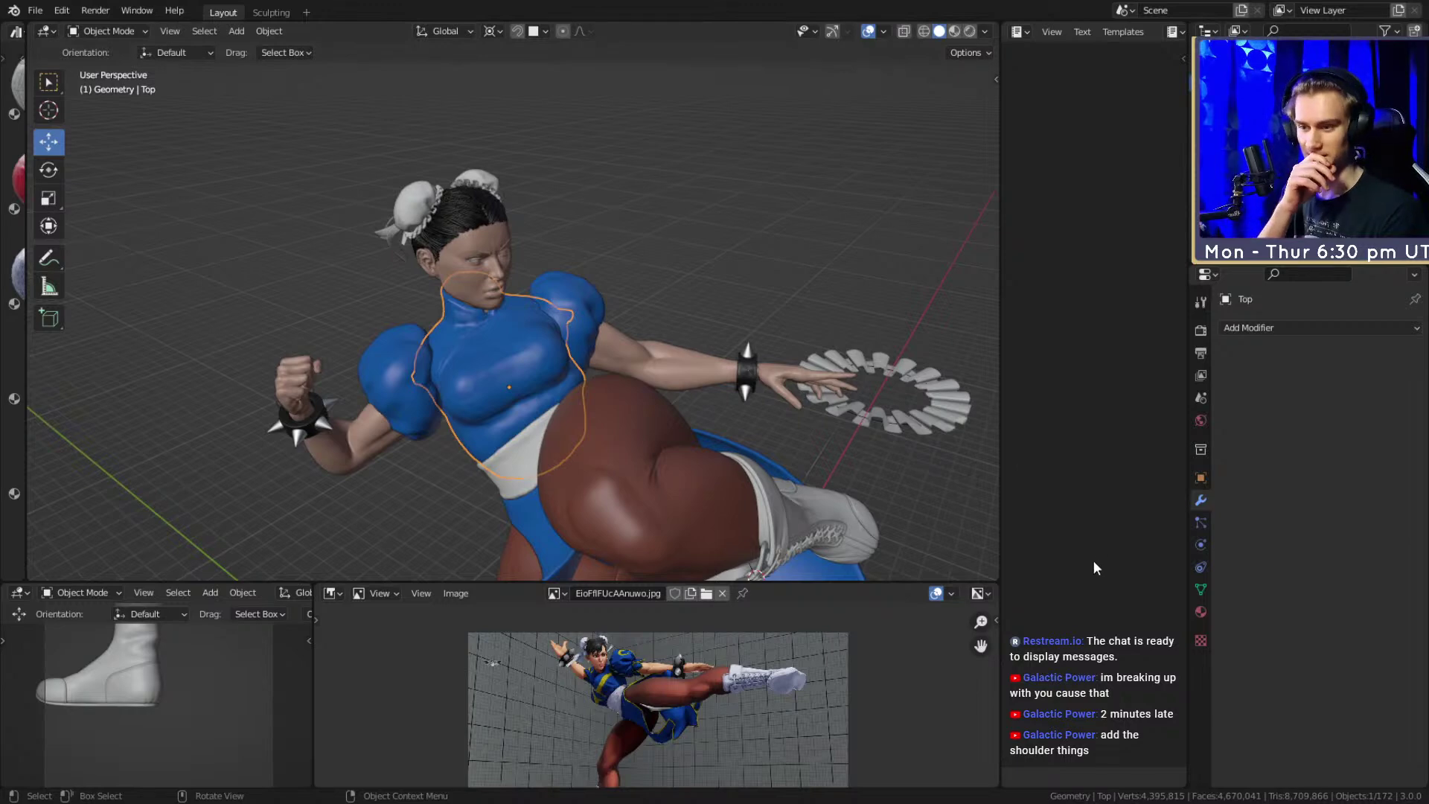
pyautogui.moveTo(609, 363); pyautogui.dragTo(513, 395, button='middle')
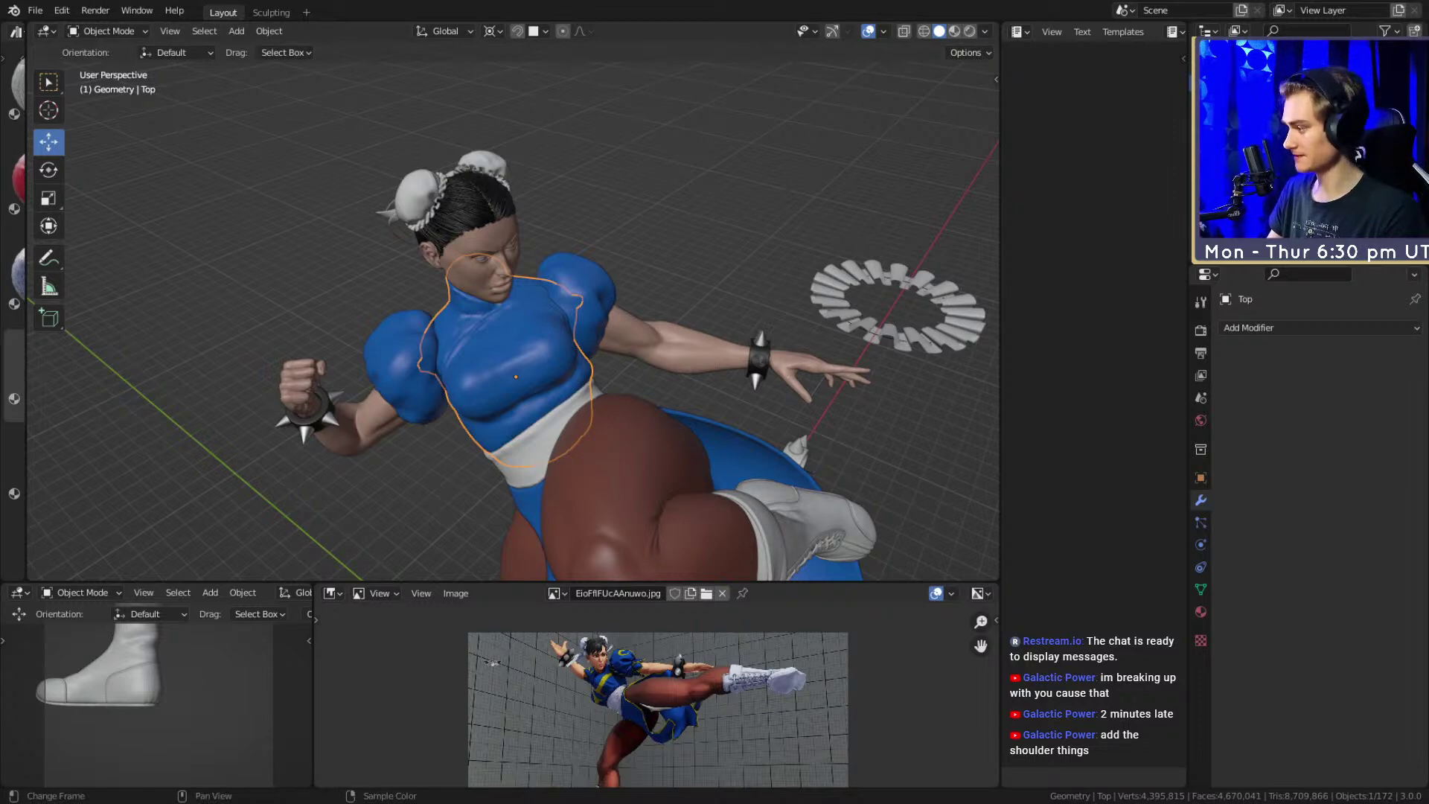
pyautogui.moveTo(709, 374); pyautogui.dragTo(718, 344, button='middle')
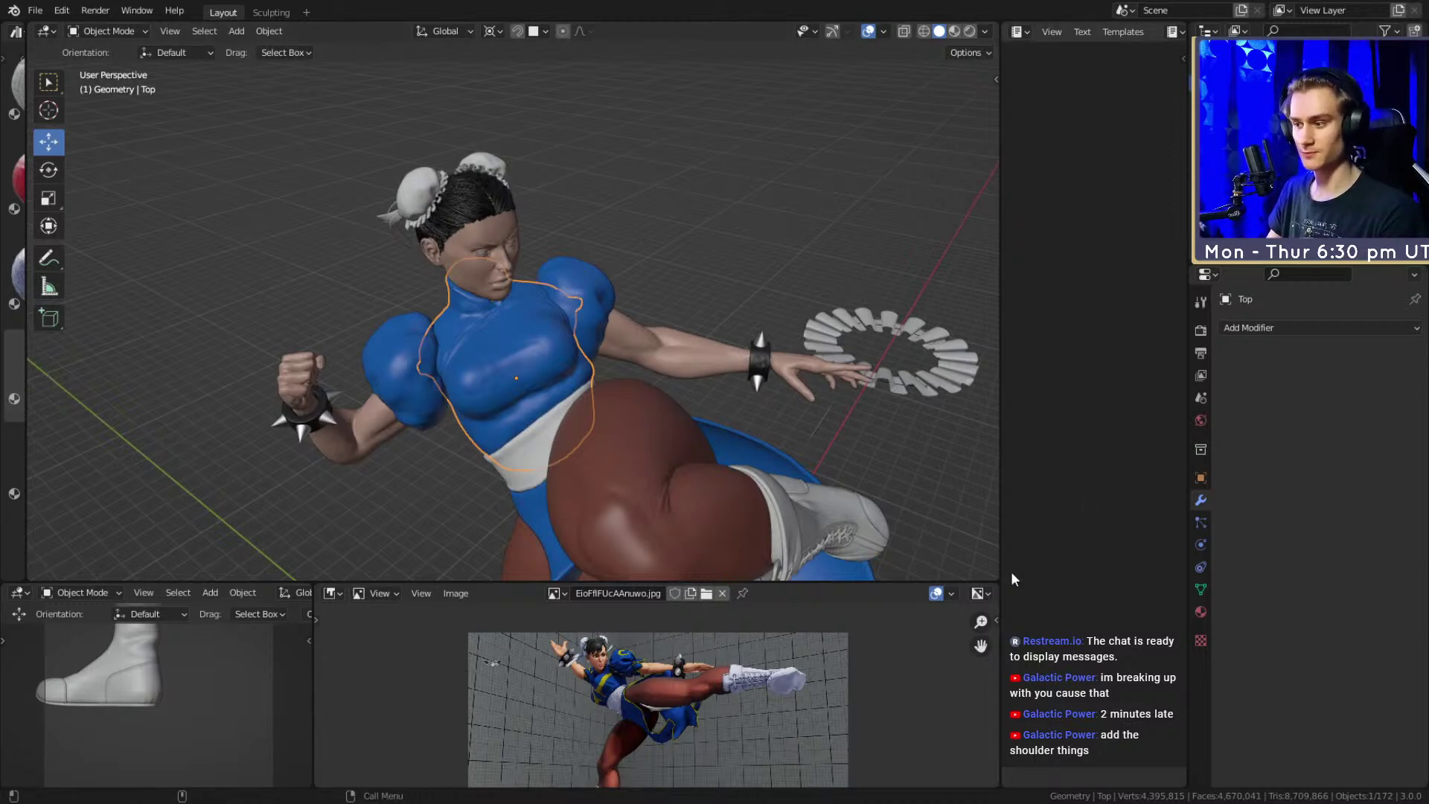
# Examine the costume details in the EioFflFUcAAnuwo.jpg reference image up close
pyautogui.scroll(5, 634, 690)
pyautogui.moveTo(646, 606); pyautogui.dragTo(711, 663, button='middle')
pyautogui.scroll(5, 700, 655)
pyautogui.scroll(-2, 711, 659)
pyautogui.scroll(-2, 703, 673)
pyautogui.moveTo(665, 750); pyautogui.dragTo(677, 682, button='middle')
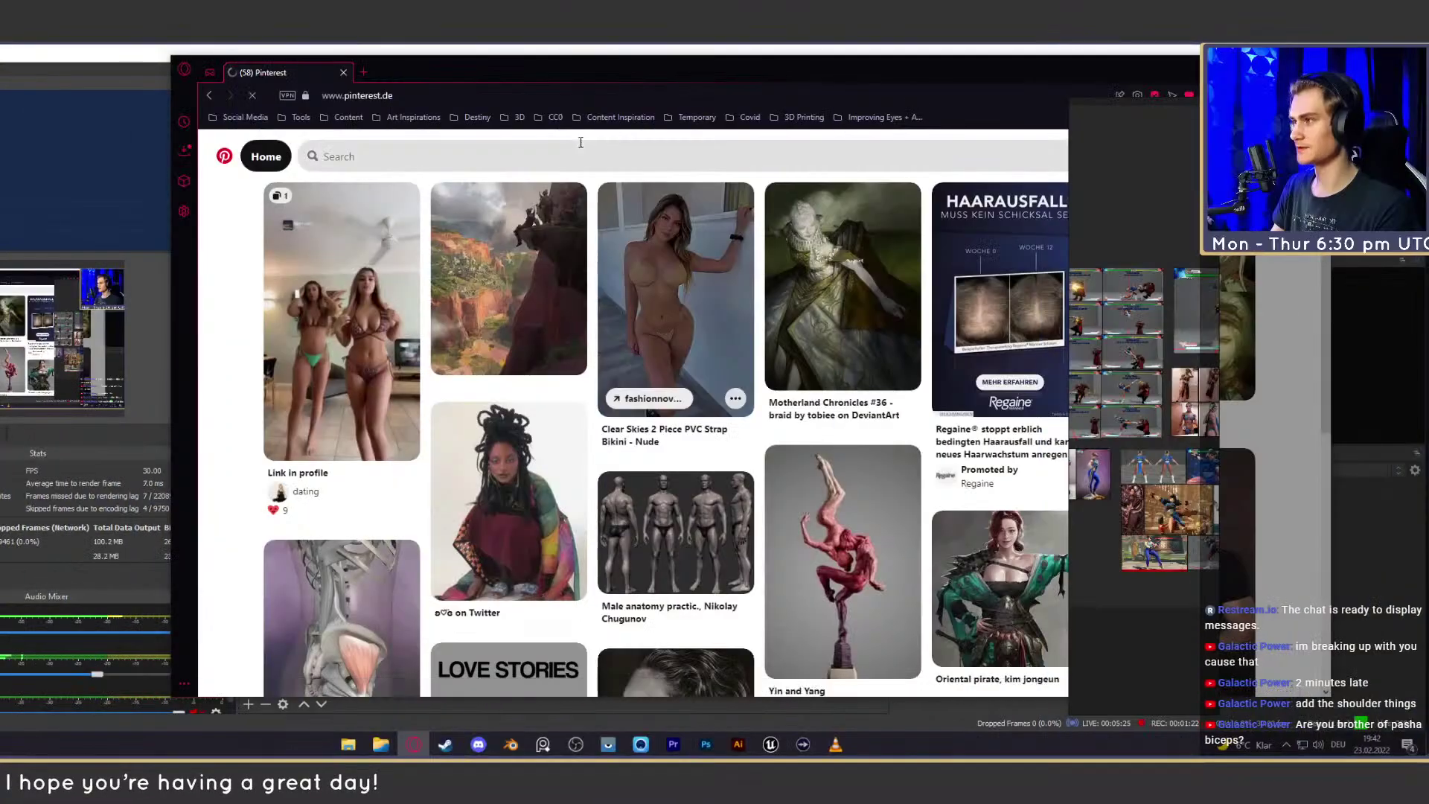
# Switch to Pinterest in the browser, search for "chun li cosplay" and reposition the window to expose the full results
pyautogui.click(582, 148)
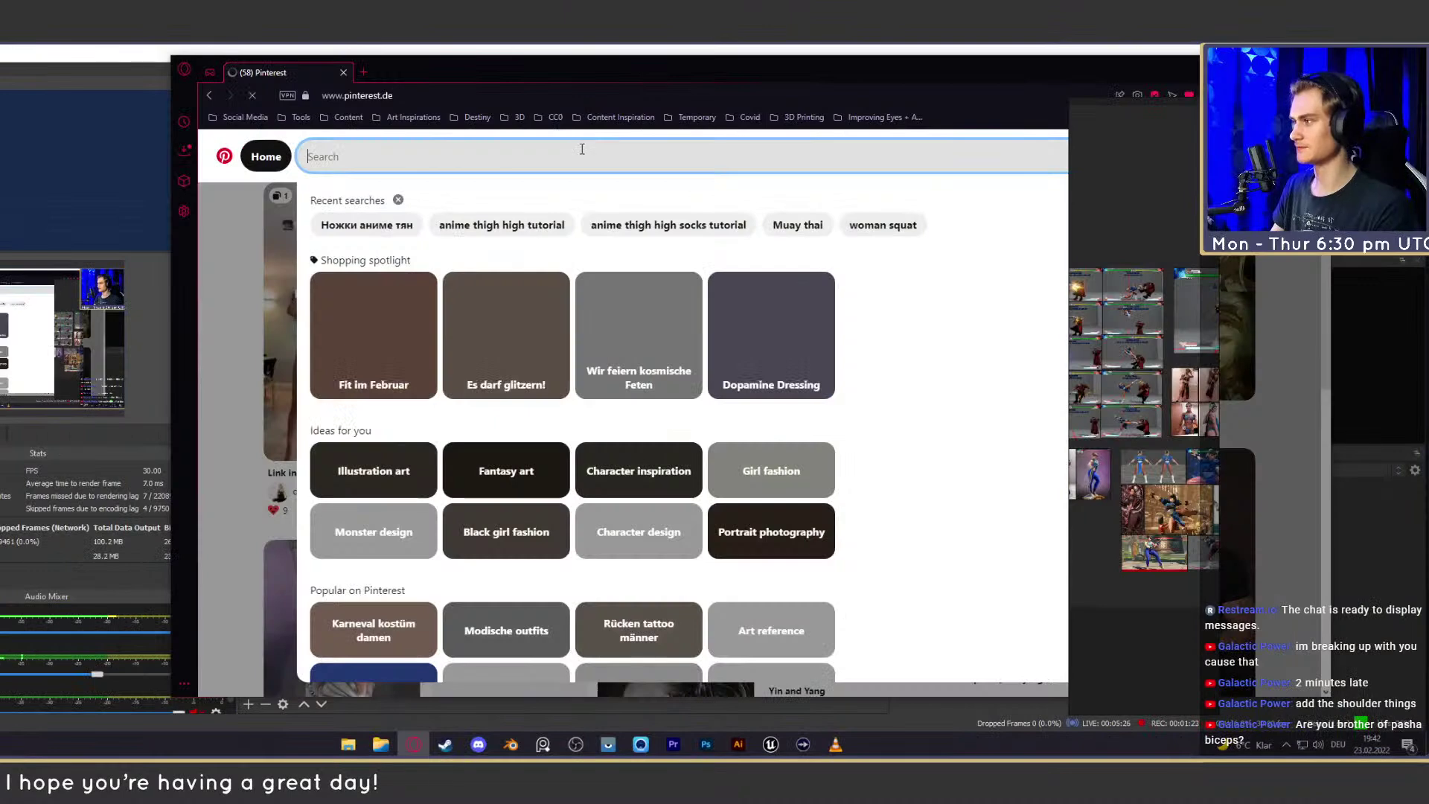
pyautogui.write('chun')
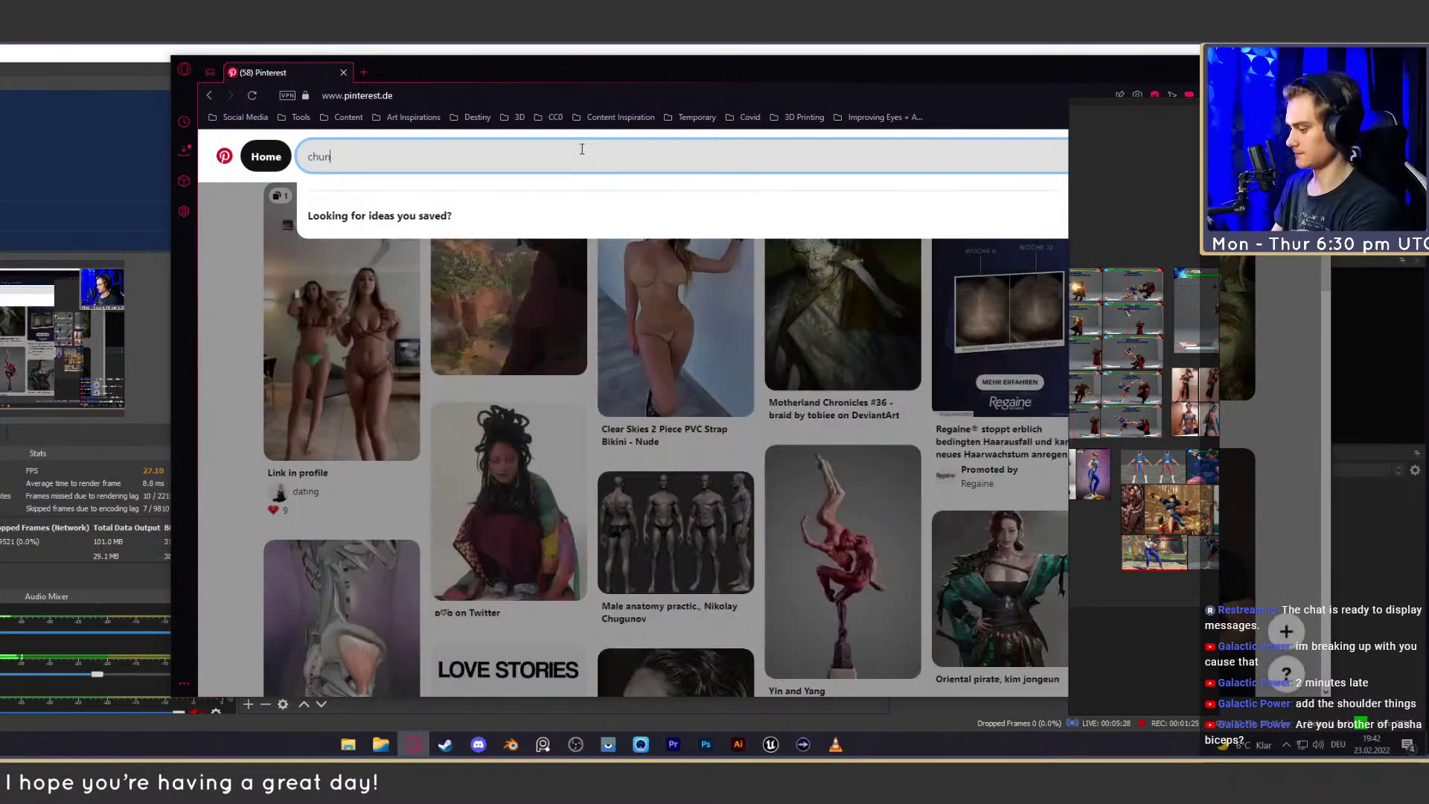
pyautogui.write(' li cosplay')
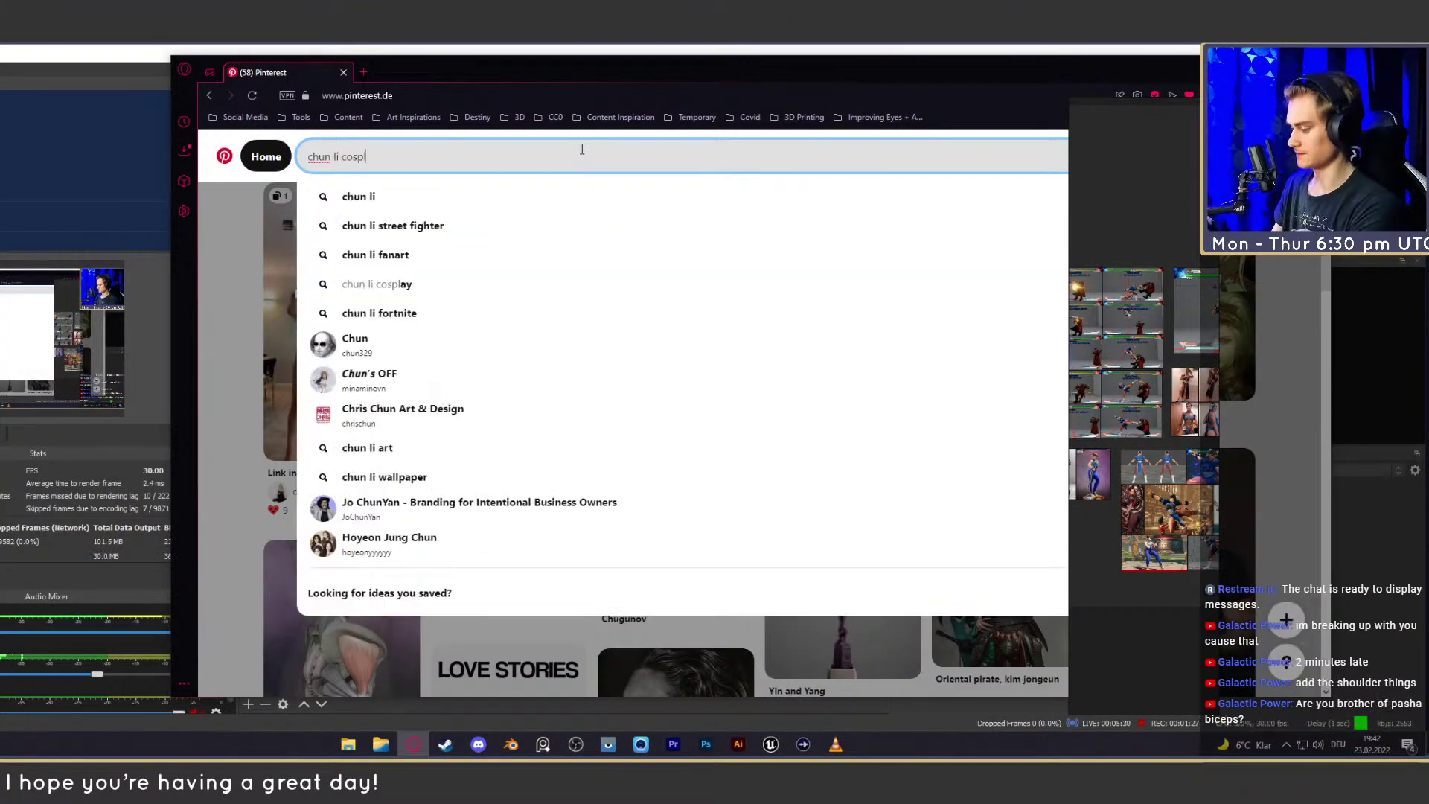
pyautogui.press('Return')
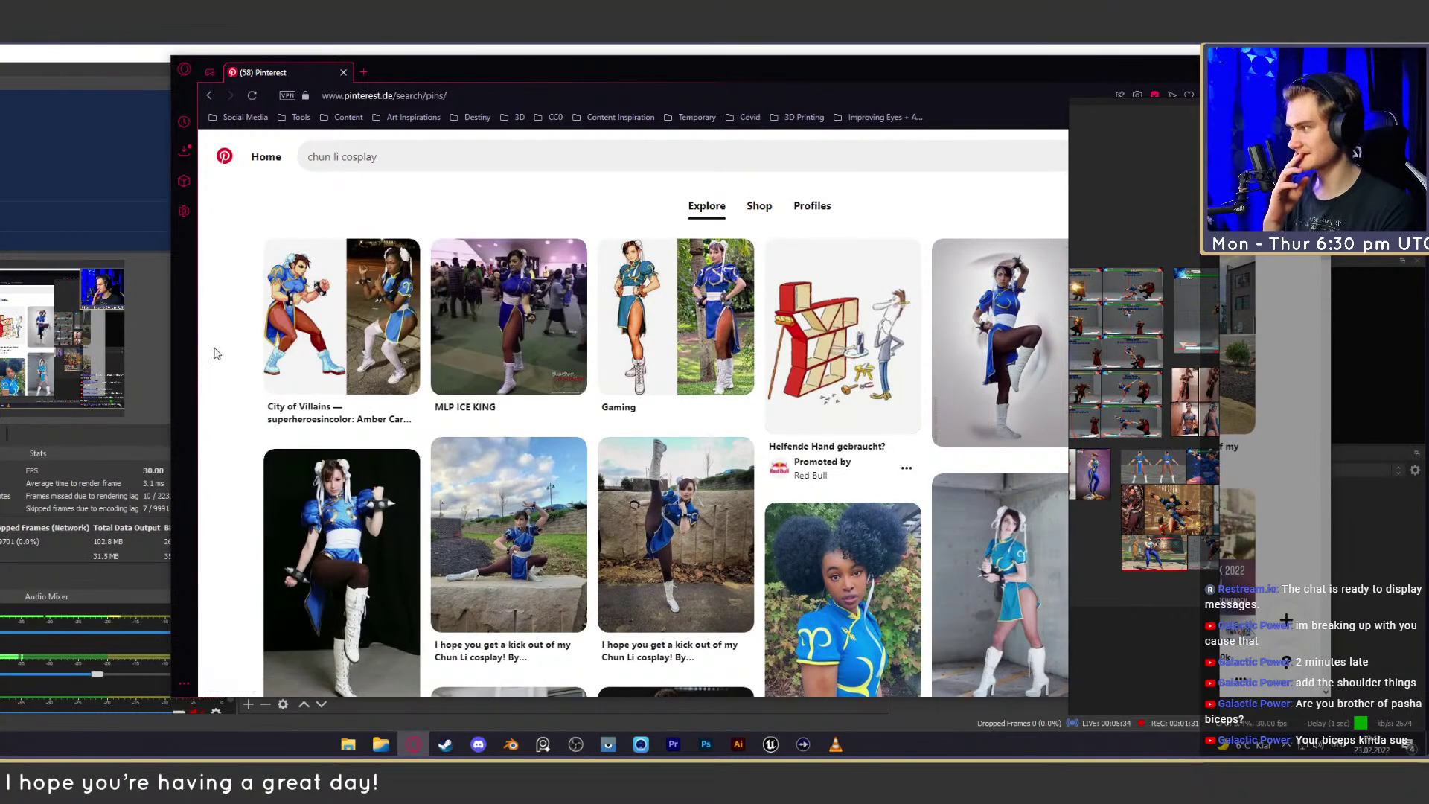
pyautogui.moveTo(753, 76); pyautogui.dragTo(577, 65)
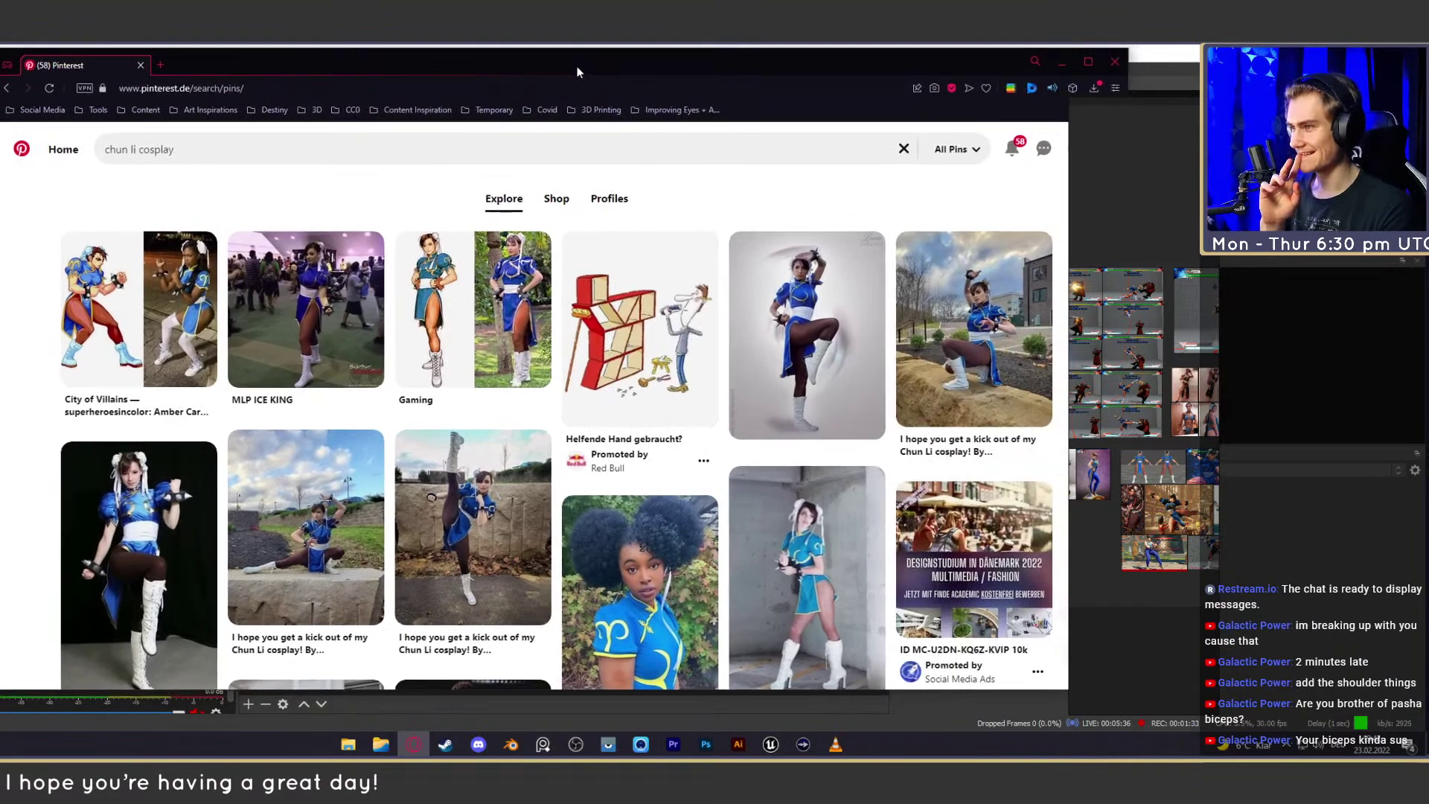
pyautogui.moveTo(976, 64); pyautogui.dragTo(912, 65)
pyautogui.moveTo(1057, 187); pyautogui.dragTo(1057, 189)
# Open the raised-knee studio pin and the black-background cosplay pin in separate background tabs, viewing the studio one
pyautogui.middleClick(748, 302)
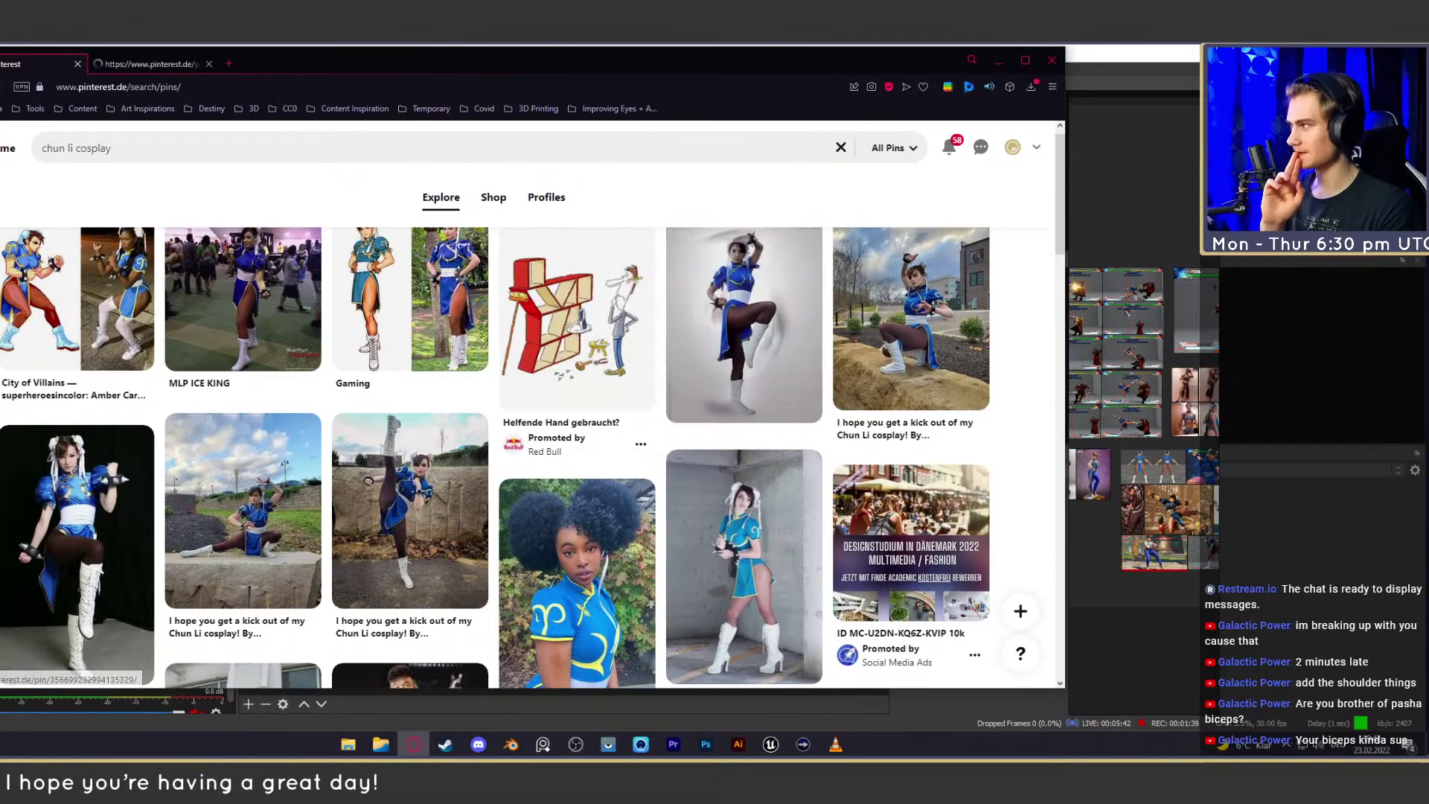
pyautogui.click(154, 64)
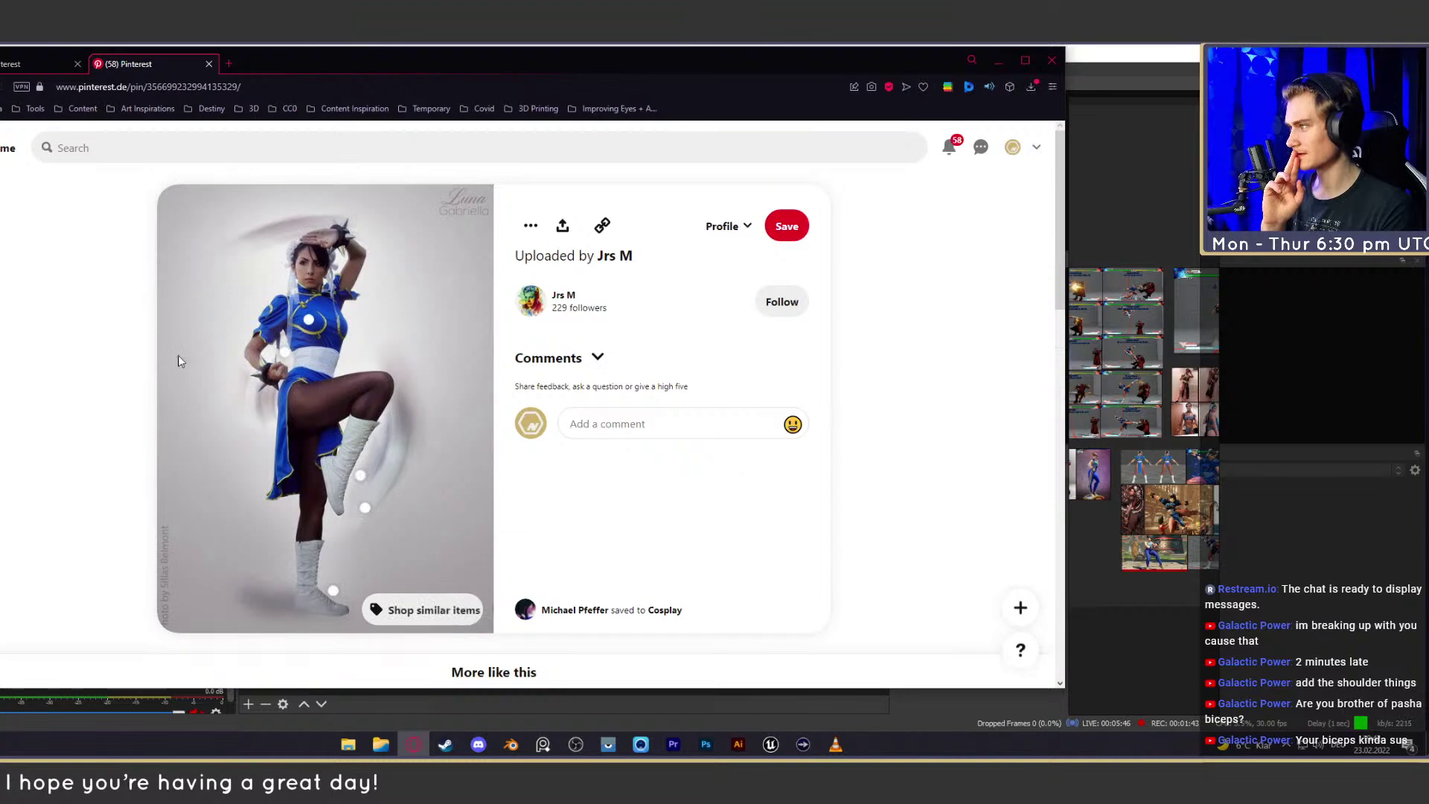
pyautogui.hotkey('ctrl', 'Tab')
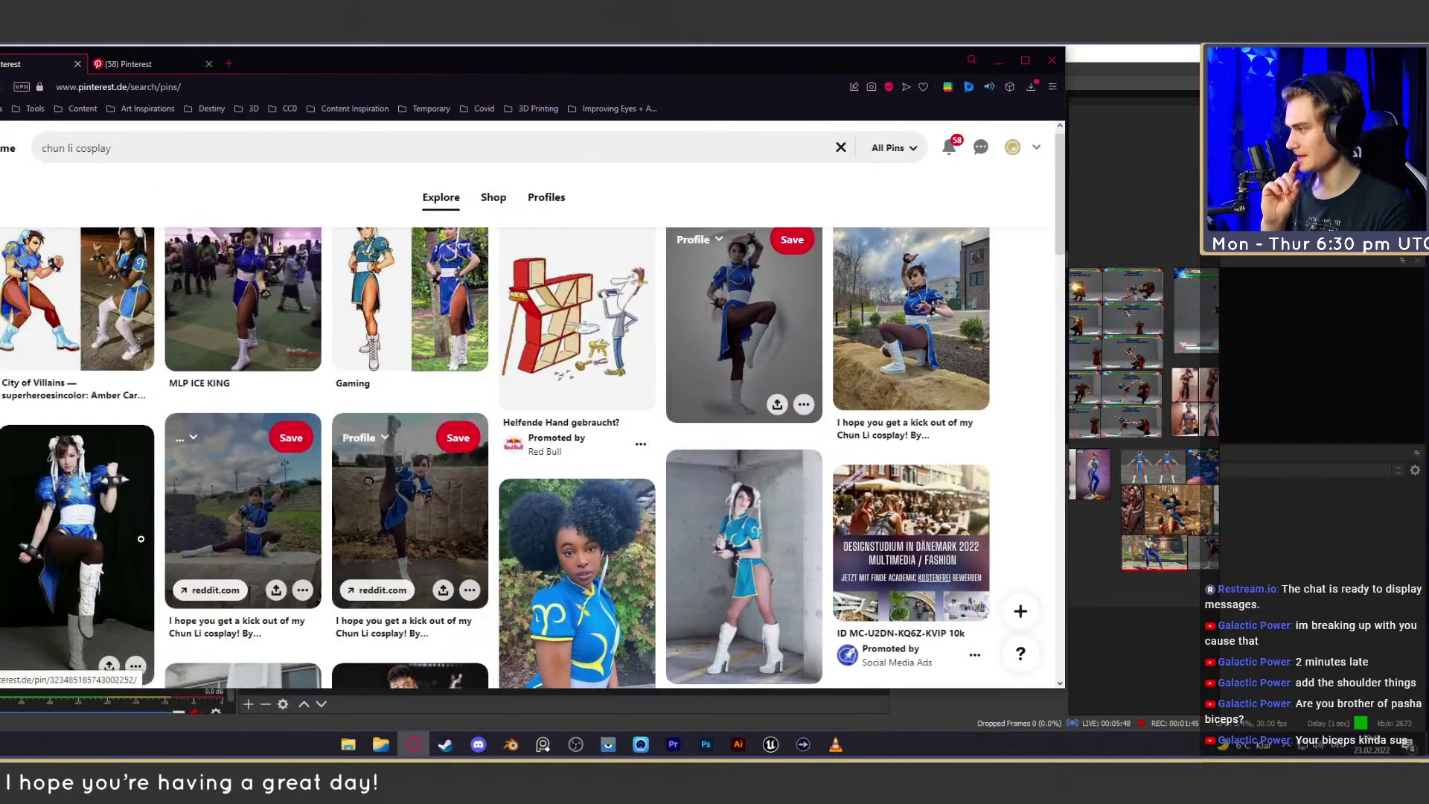
pyautogui.middleClick(74, 499)
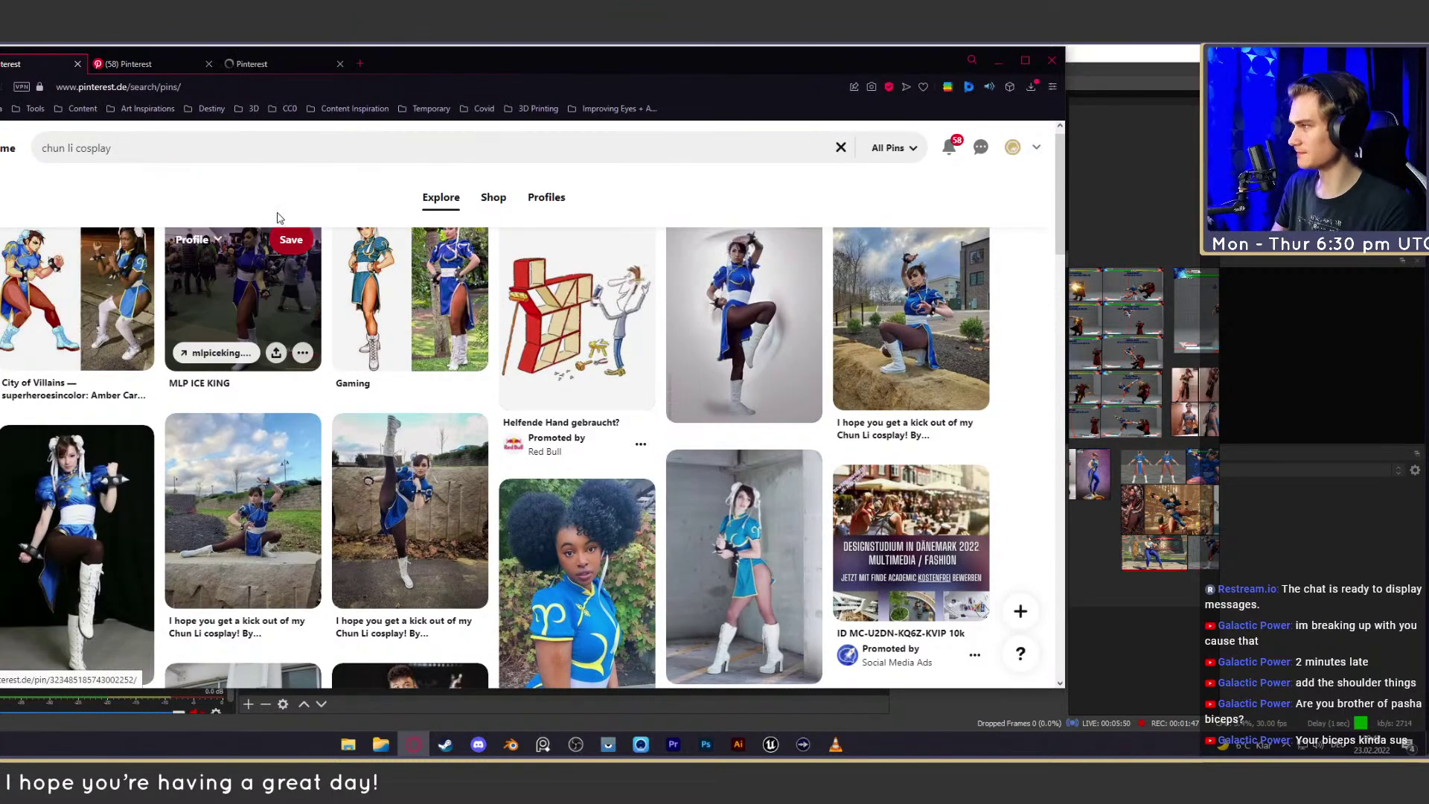
# Open the turquoise-dress, outdoor blue-dress and Wonder Festival rear-view cosplay pins in background tabs
pyautogui.scroll(-4, 697, 214)
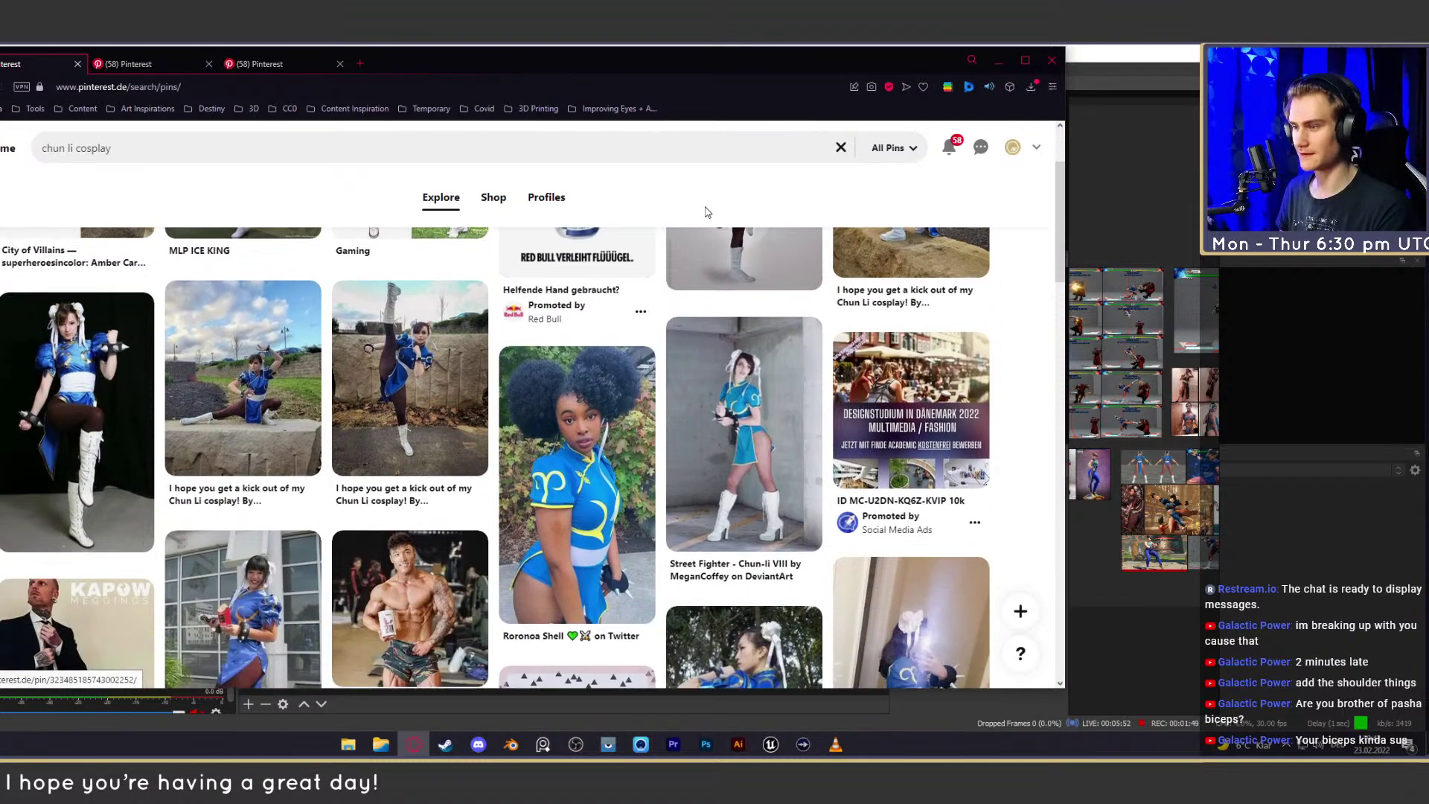
pyautogui.middleClick(742, 330)
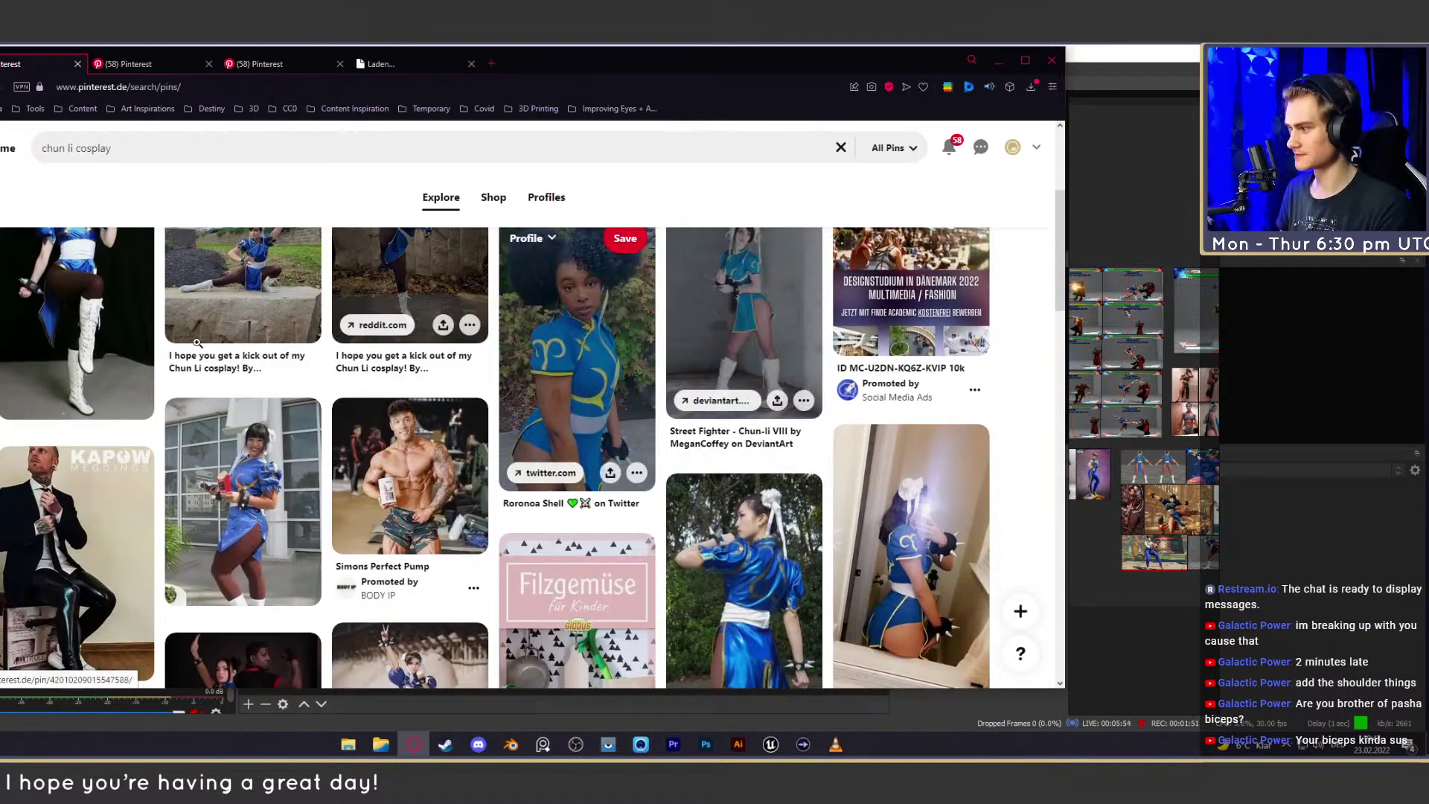
pyautogui.scroll(-1, 116, 417)
pyautogui.middleClick(258, 438)
pyautogui.middleClick(759, 477)
pyautogui.scroll(-4, 1034, 389)
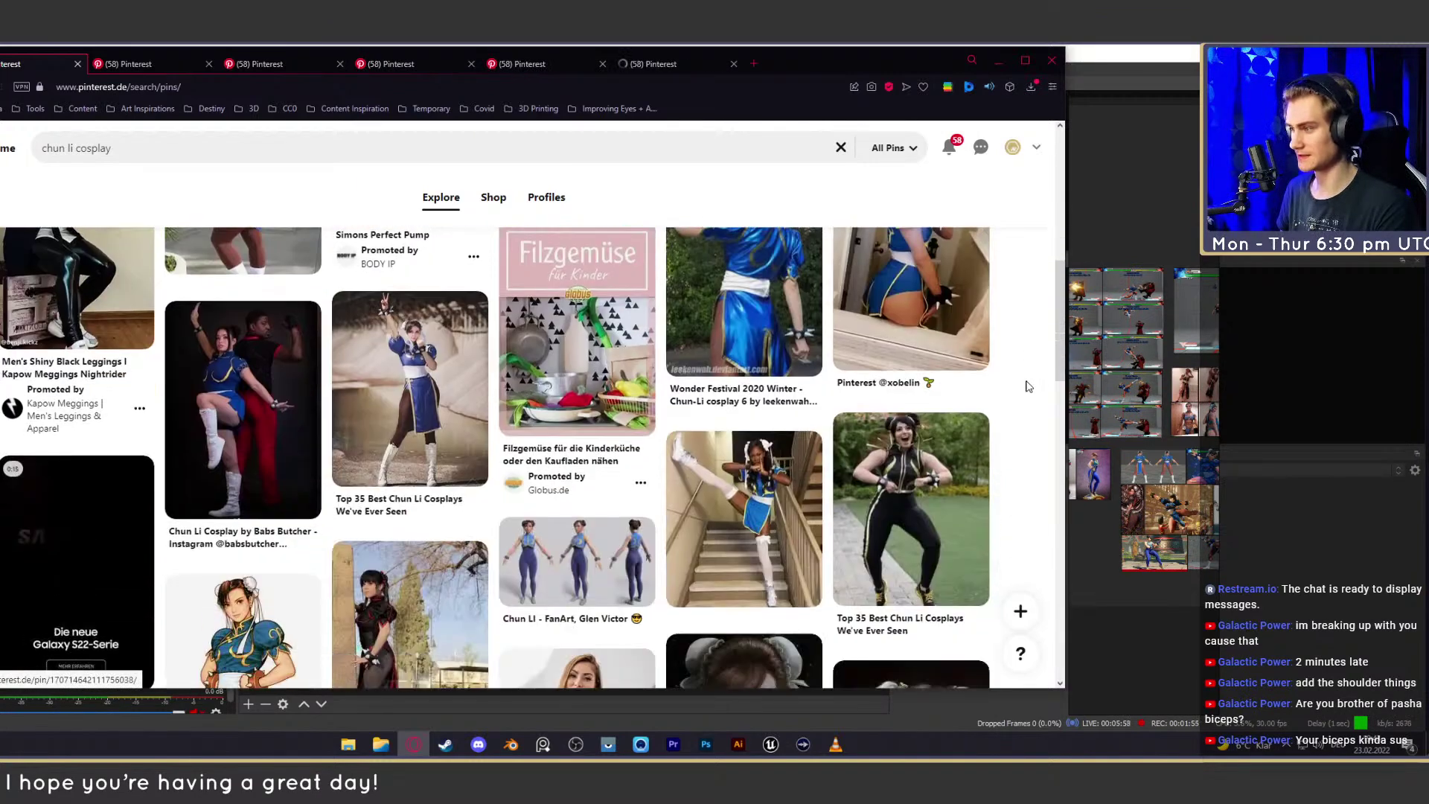
pyautogui.scroll(4, 738, 527)
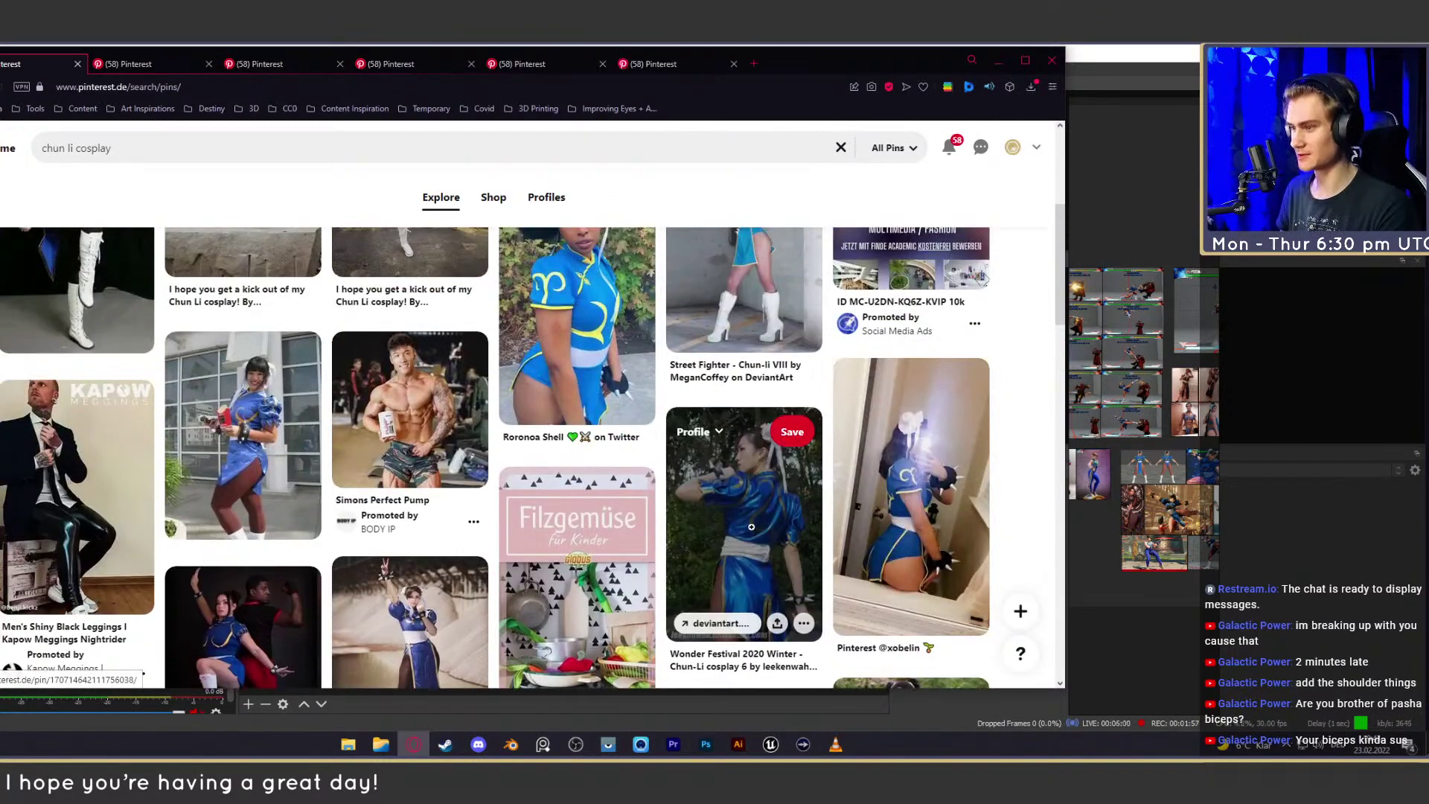
# Check the rear-view and raised-knee pins, return to the results and open the "Chun Li : Street Fighter" pin in a background tab
pyautogui.click(677, 61)
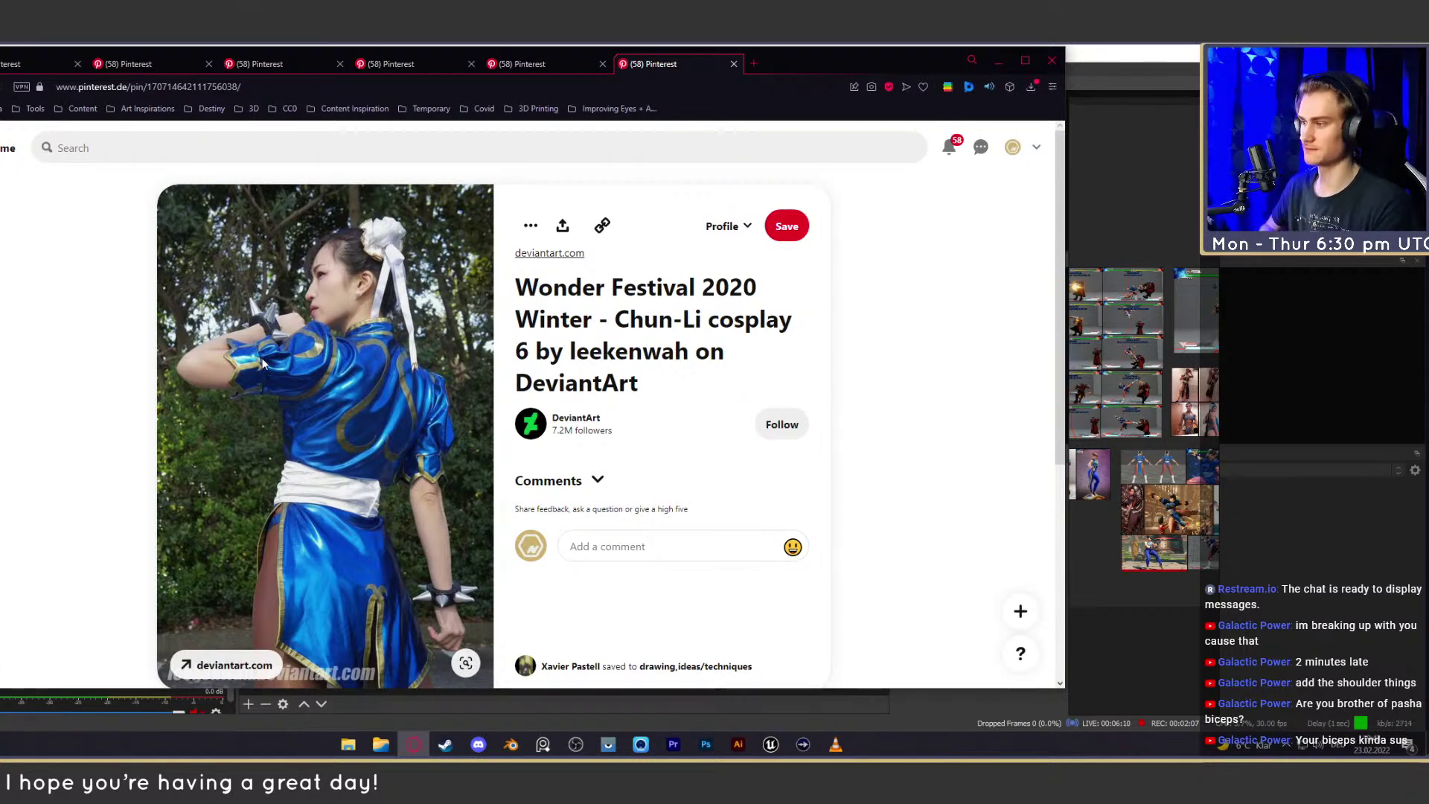
pyautogui.click(186, 58)
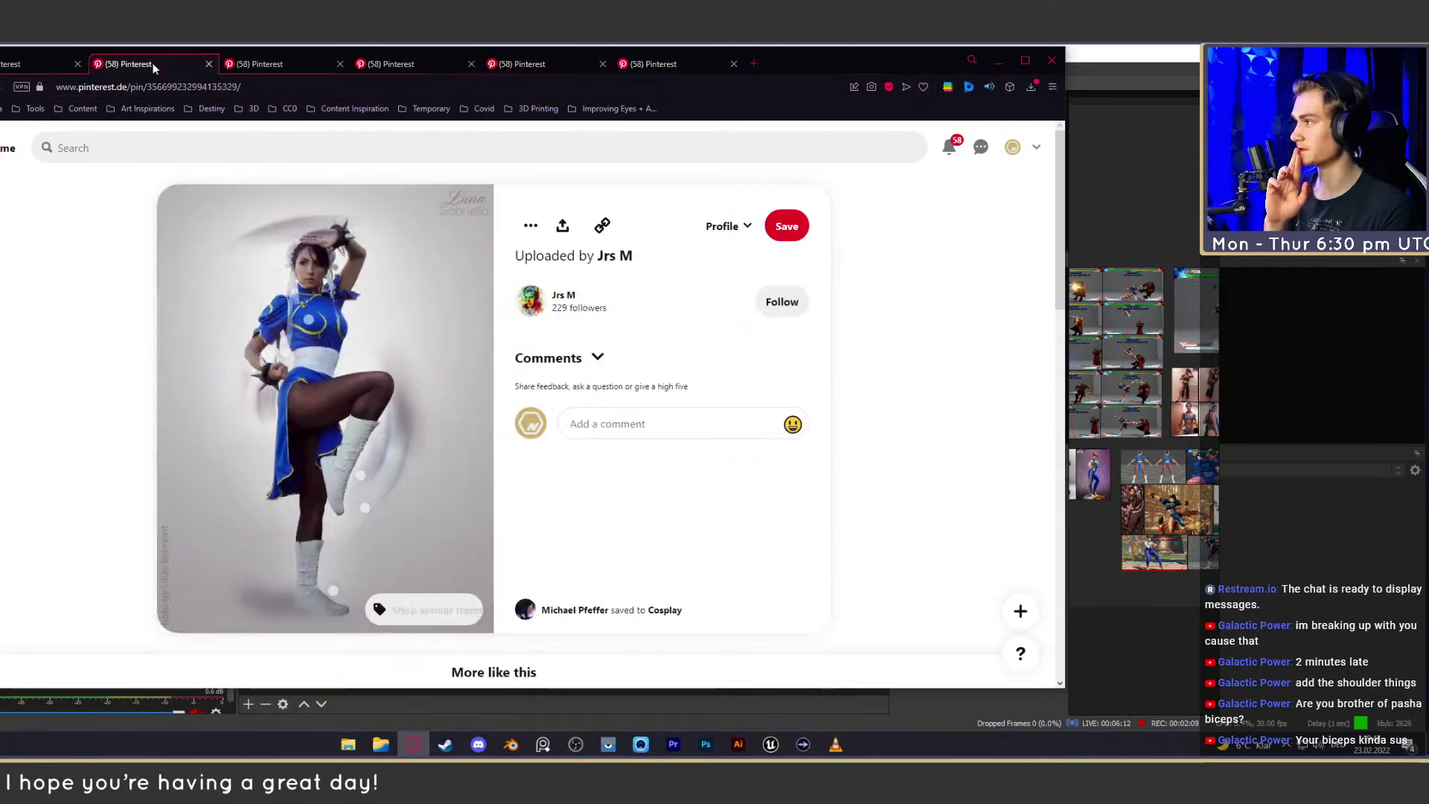
pyautogui.click(36, 64)
pyautogui.scroll(-4, 581, 380)
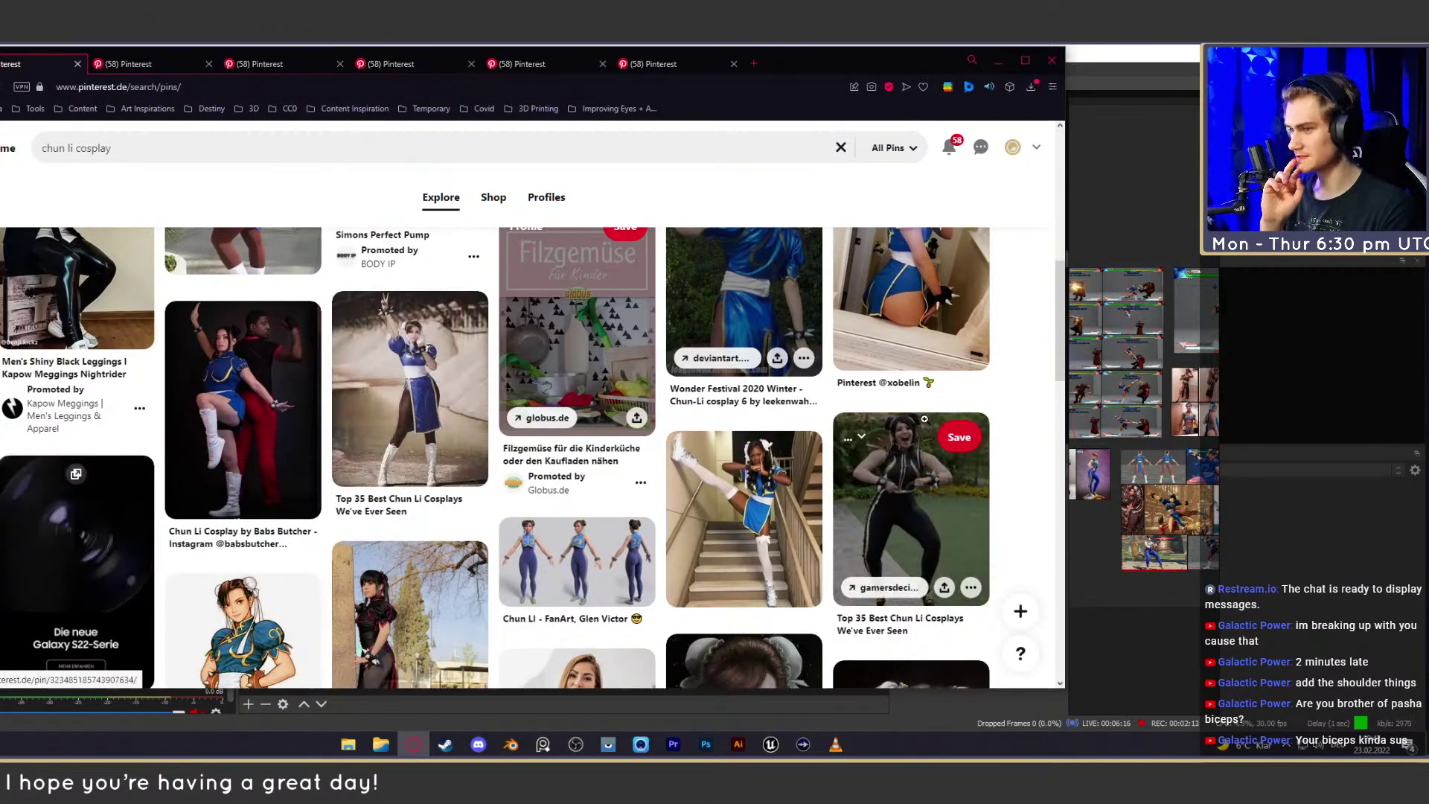
pyautogui.scroll(-2, 1013, 360)
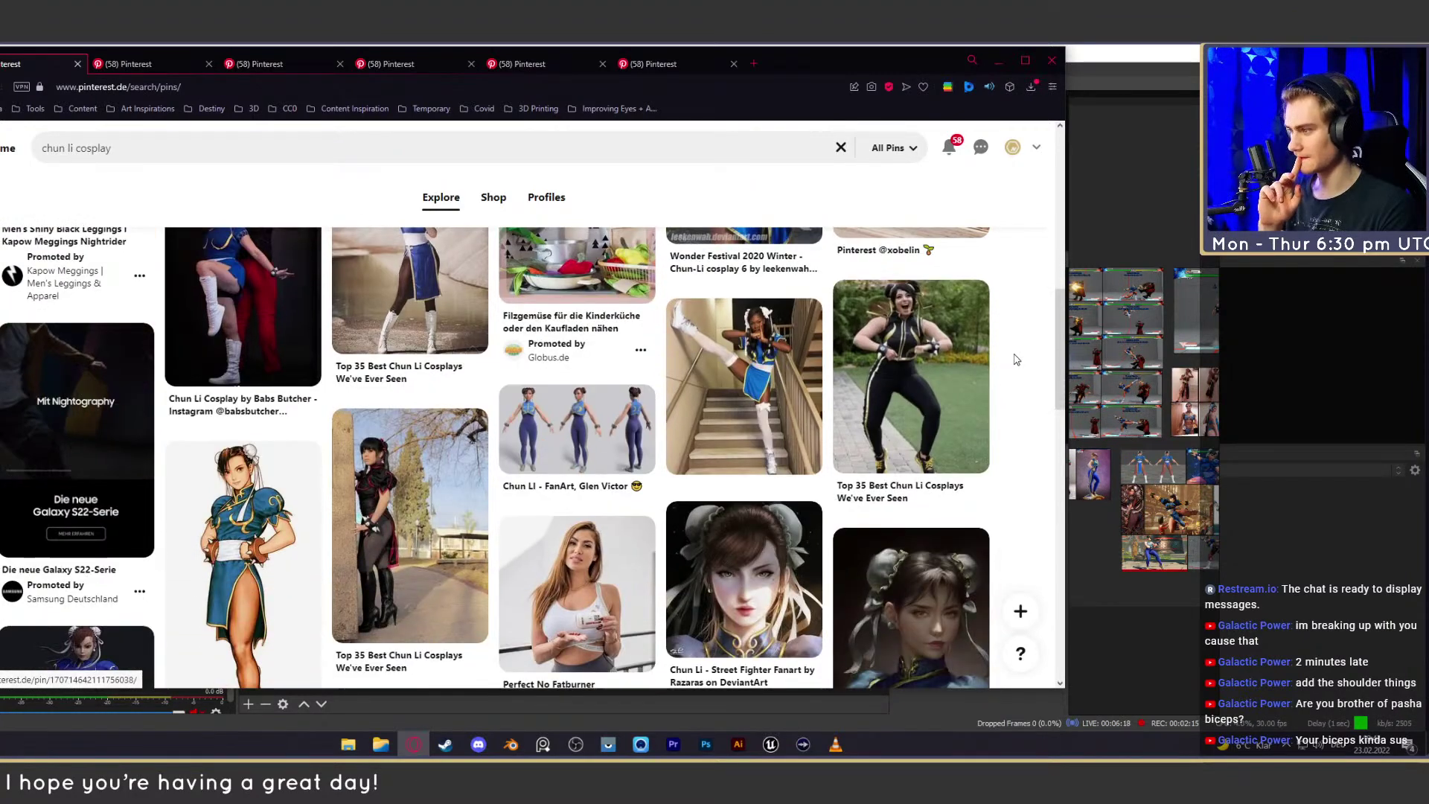
pyautogui.scroll(-3, 1016, 360)
pyautogui.scroll(-4, 1018, 350)
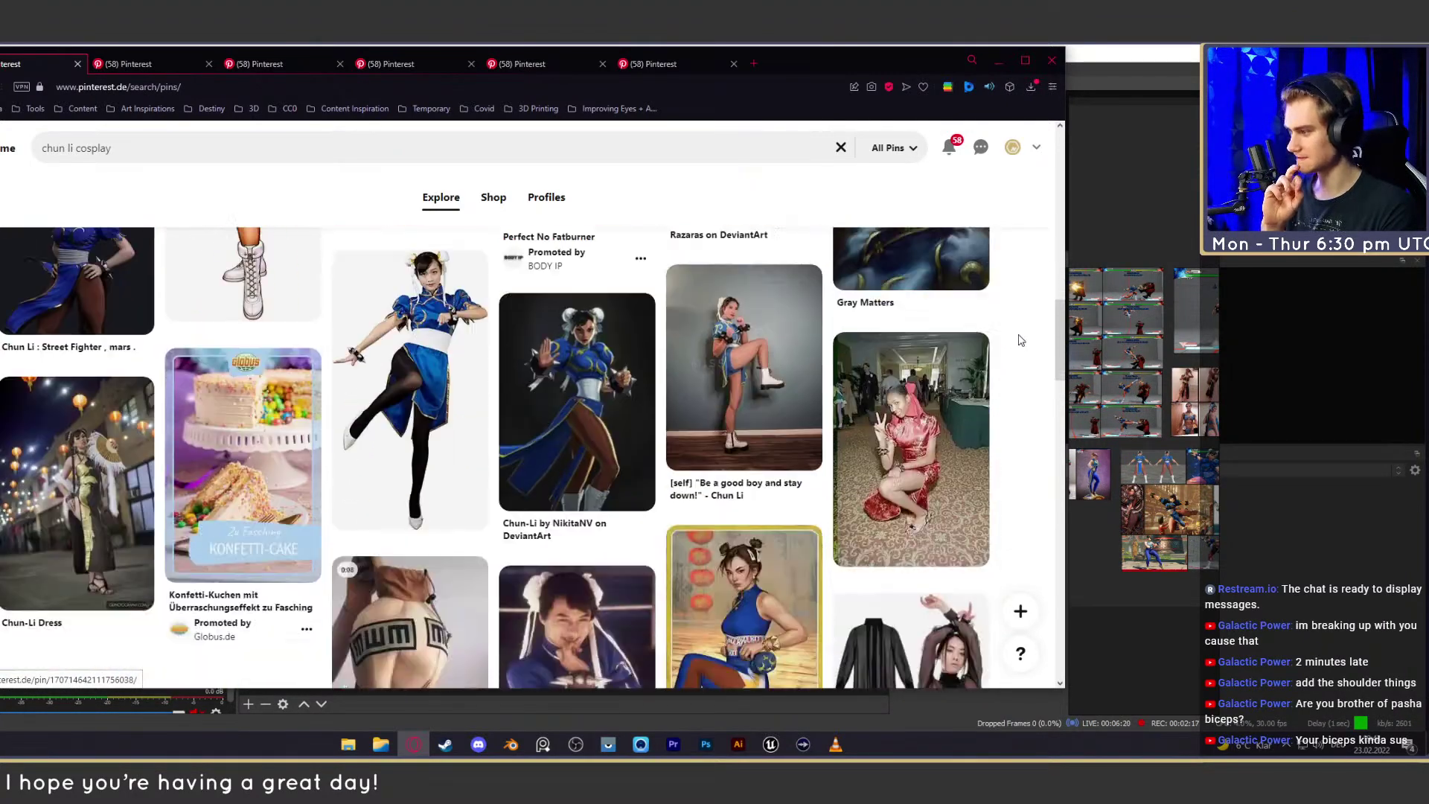
pyautogui.scroll(1, 1020, 340)
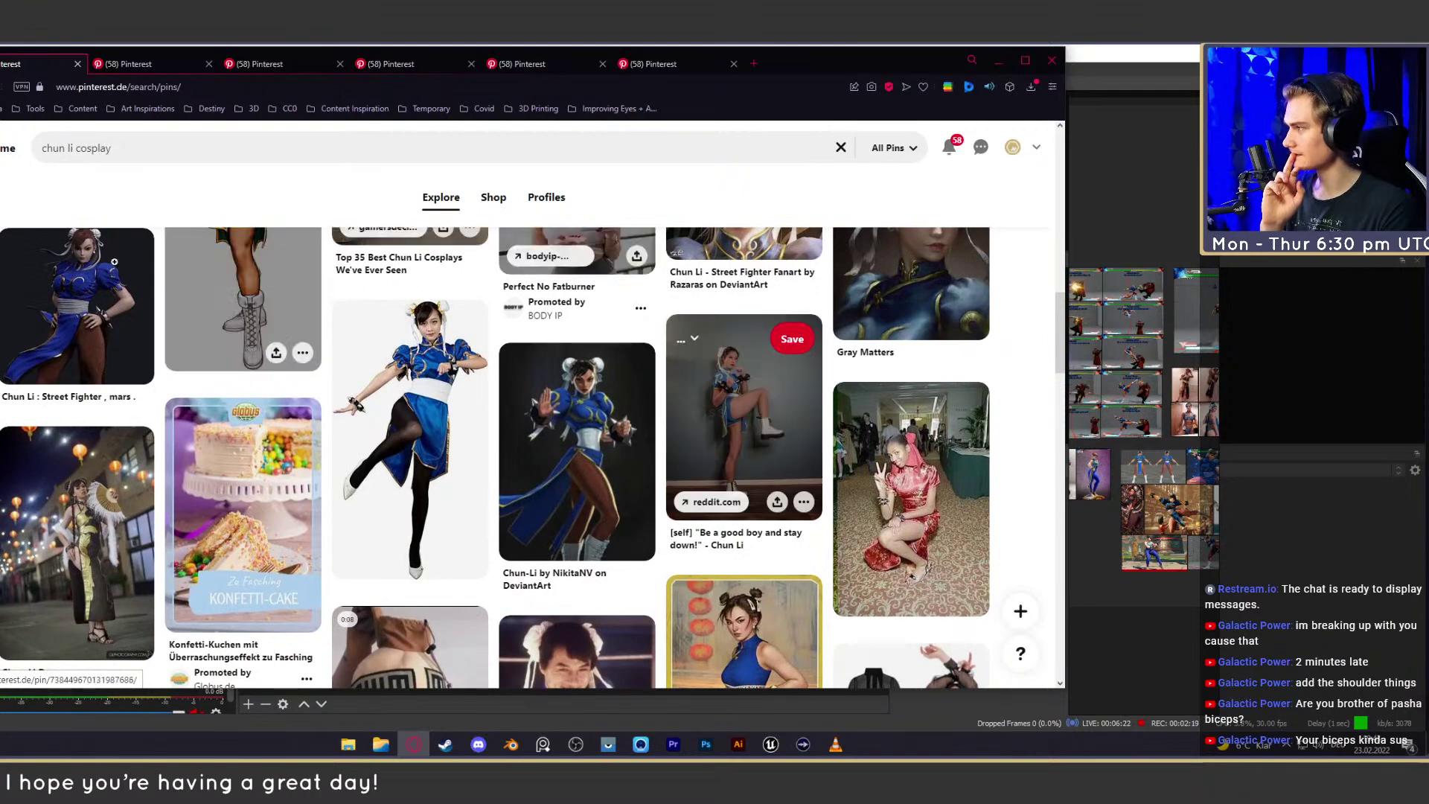
pyautogui.middleClick(44, 309)
# Browse further down the cosplay results for more useful costume references
pyautogui.scroll(-4, 1006, 344)
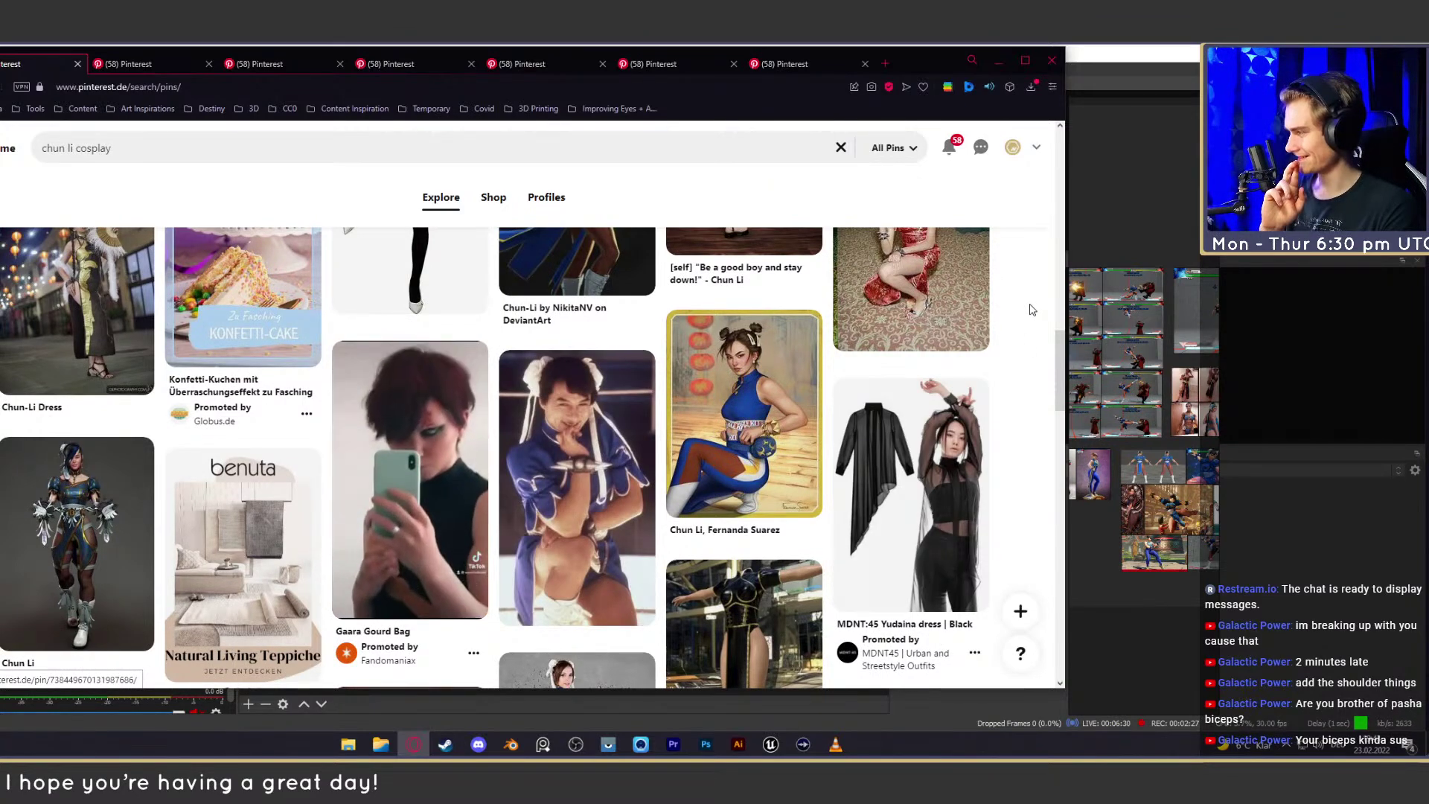
pyautogui.scroll(-1, 1032, 309)
pyautogui.scroll(-1, 1032, 310)
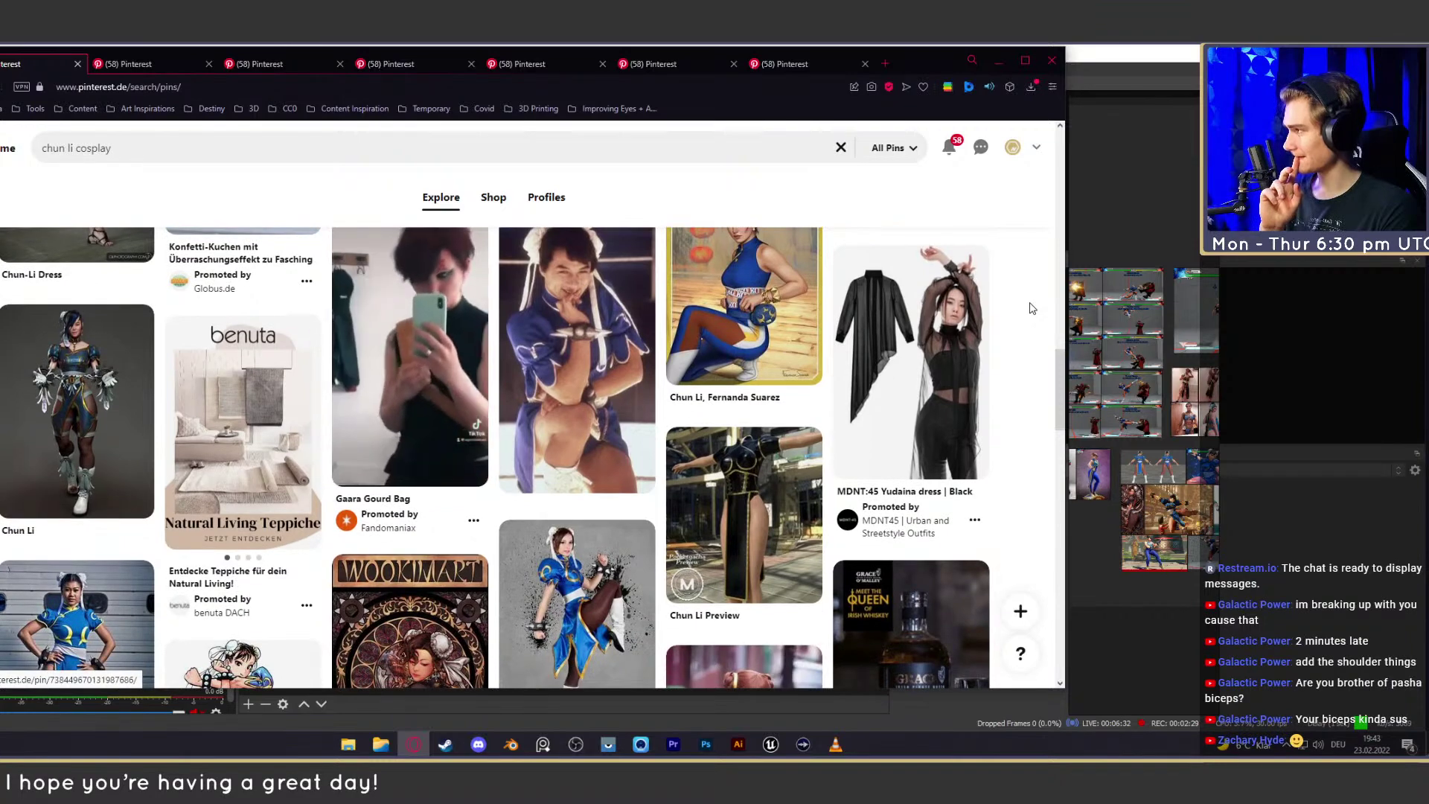
pyautogui.scroll(-3, 1032, 308)
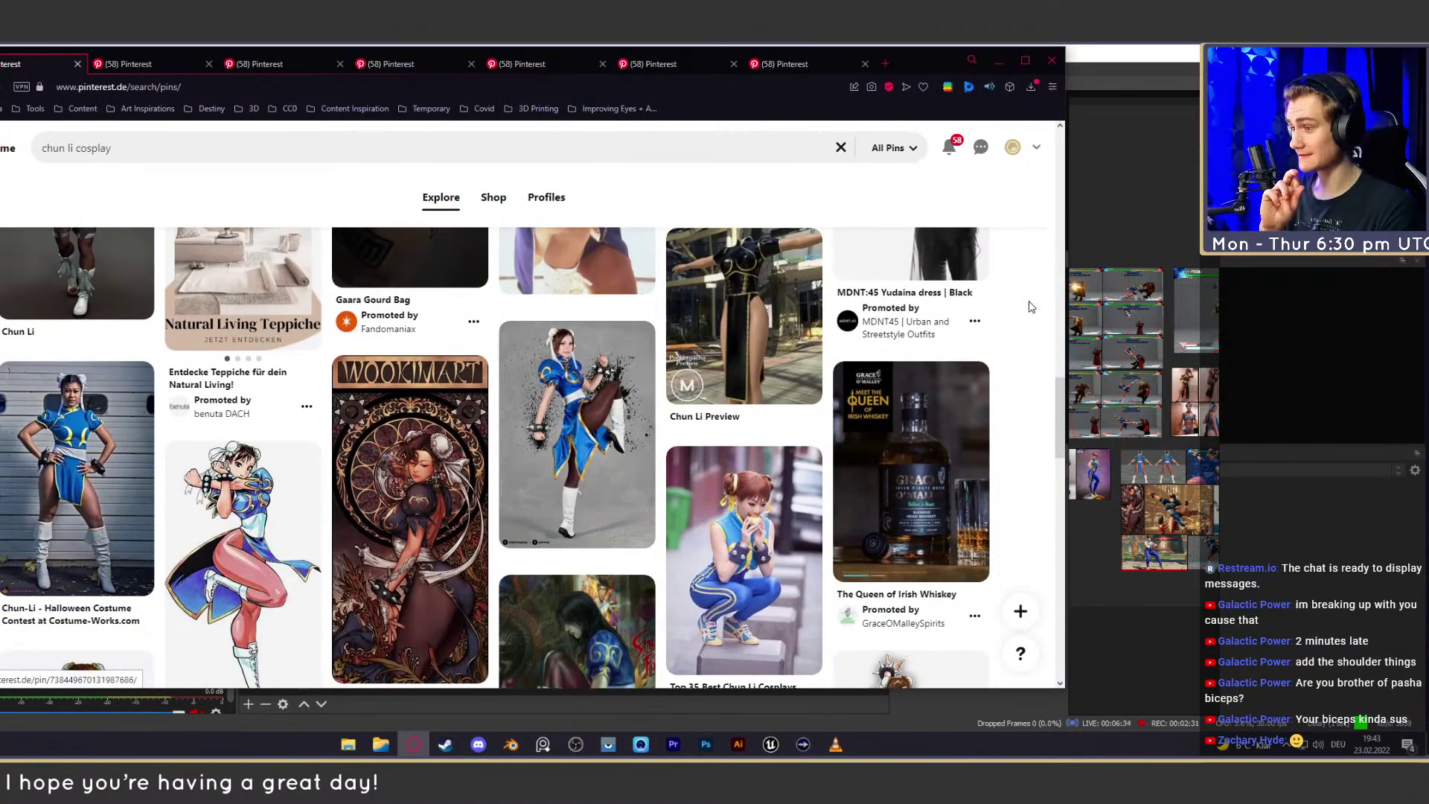
pyautogui.scroll(-5, 1028, 303)
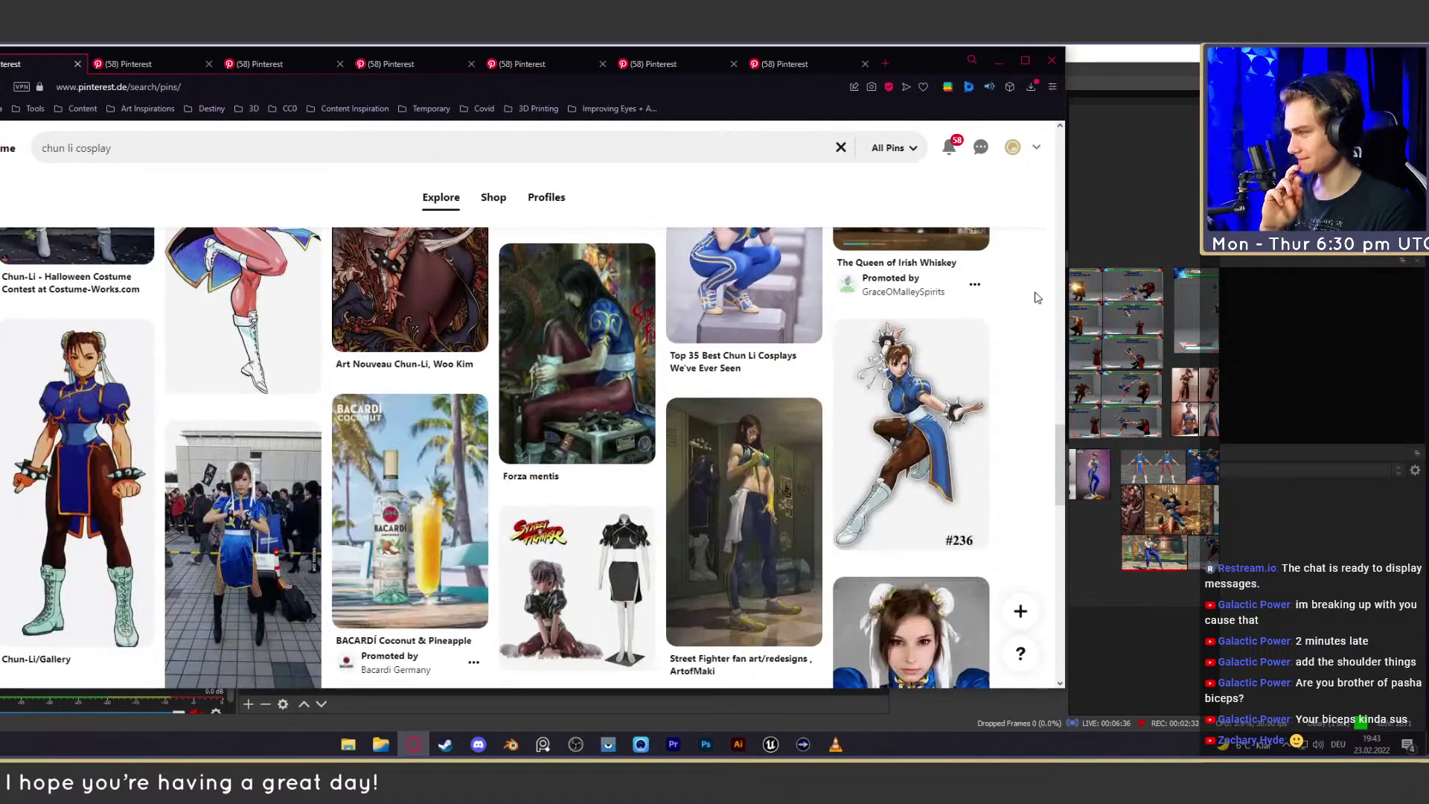
pyautogui.scroll(-6, 1041, 291)
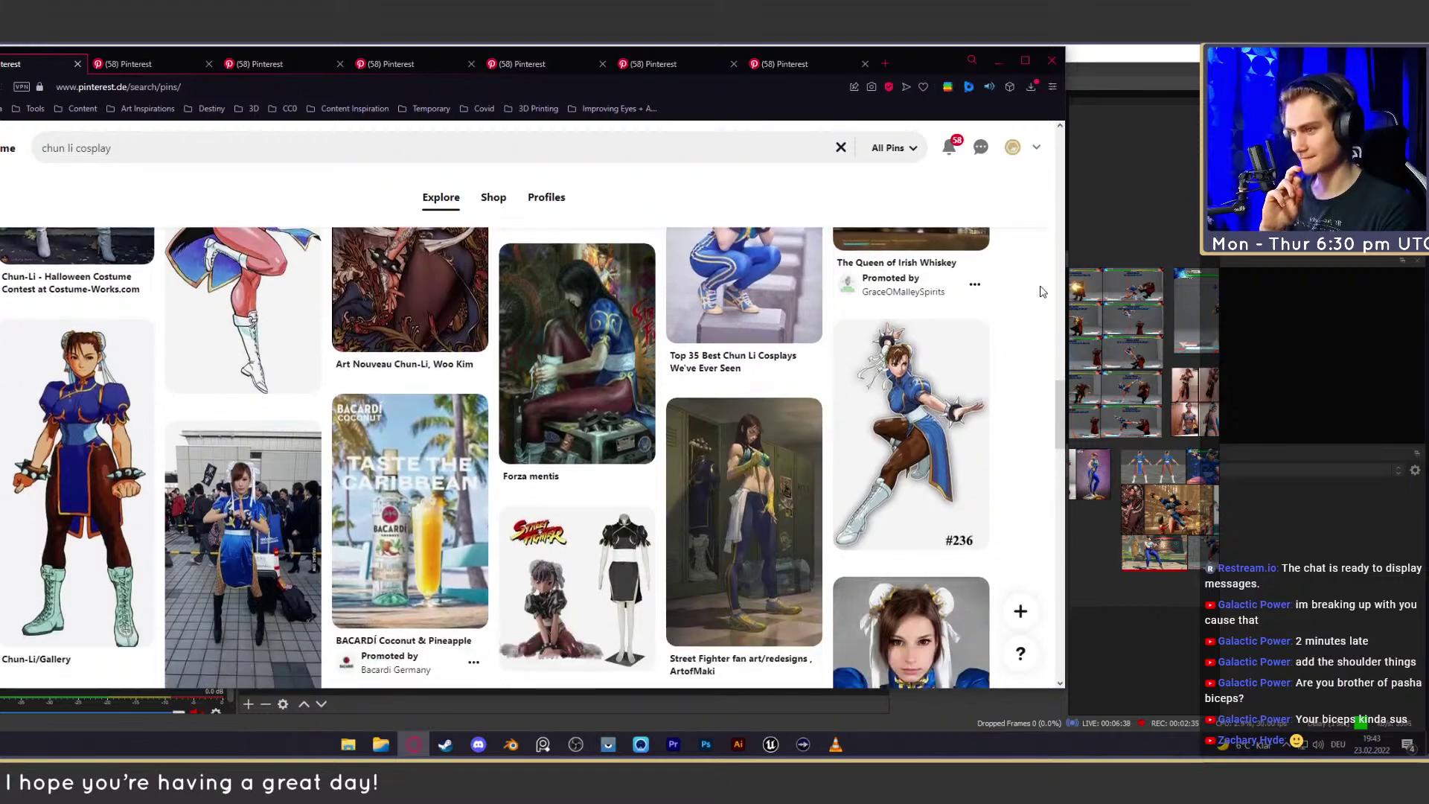
pyautogui.scroll(2, 1044, 318)
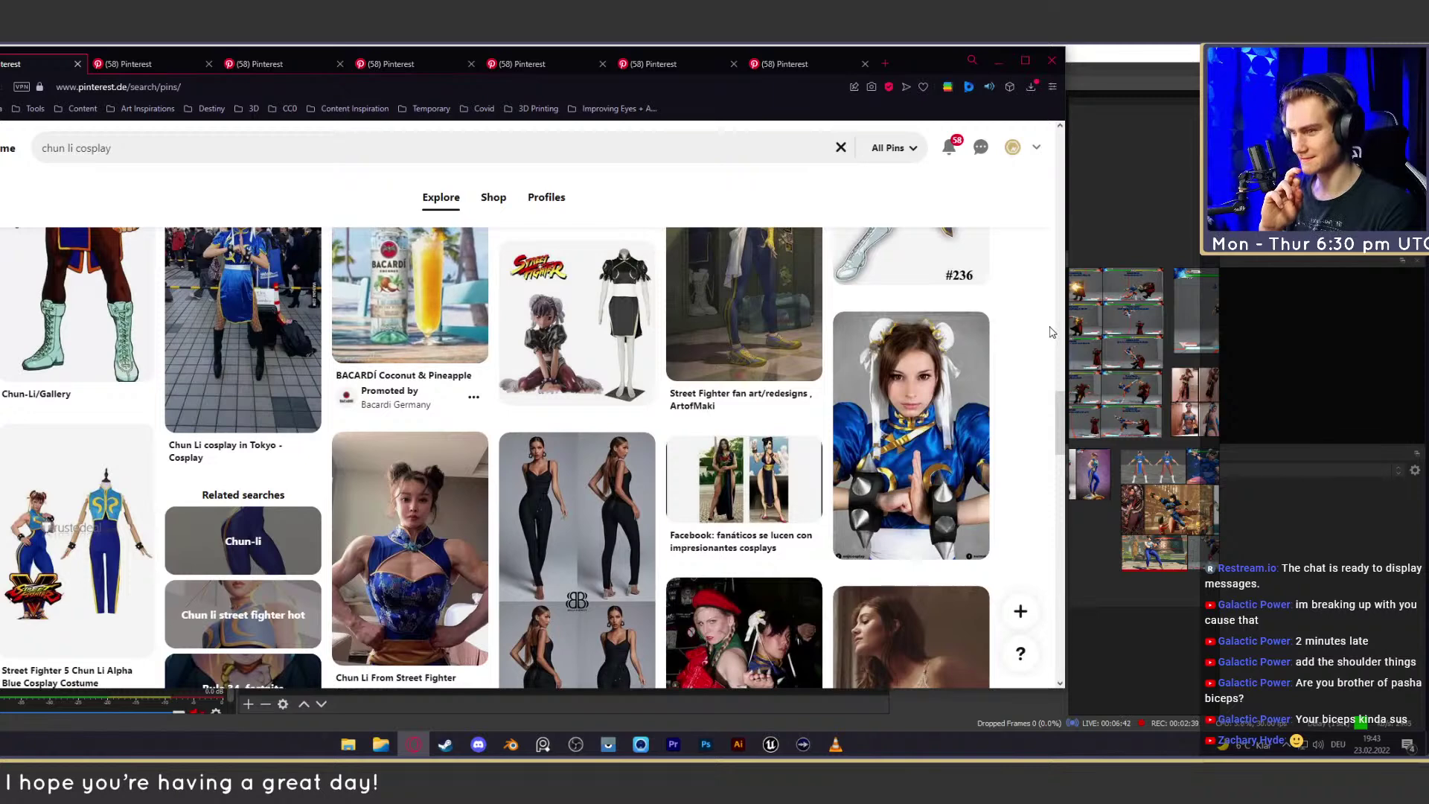
pyautogui.scroll(-3, 1052, 331)
# Review the opened Chun-Li pins one by one, from the studio raised-knee photo to the ArtStation character render
pyautogui.hotkey('ctrl', 'Tab')
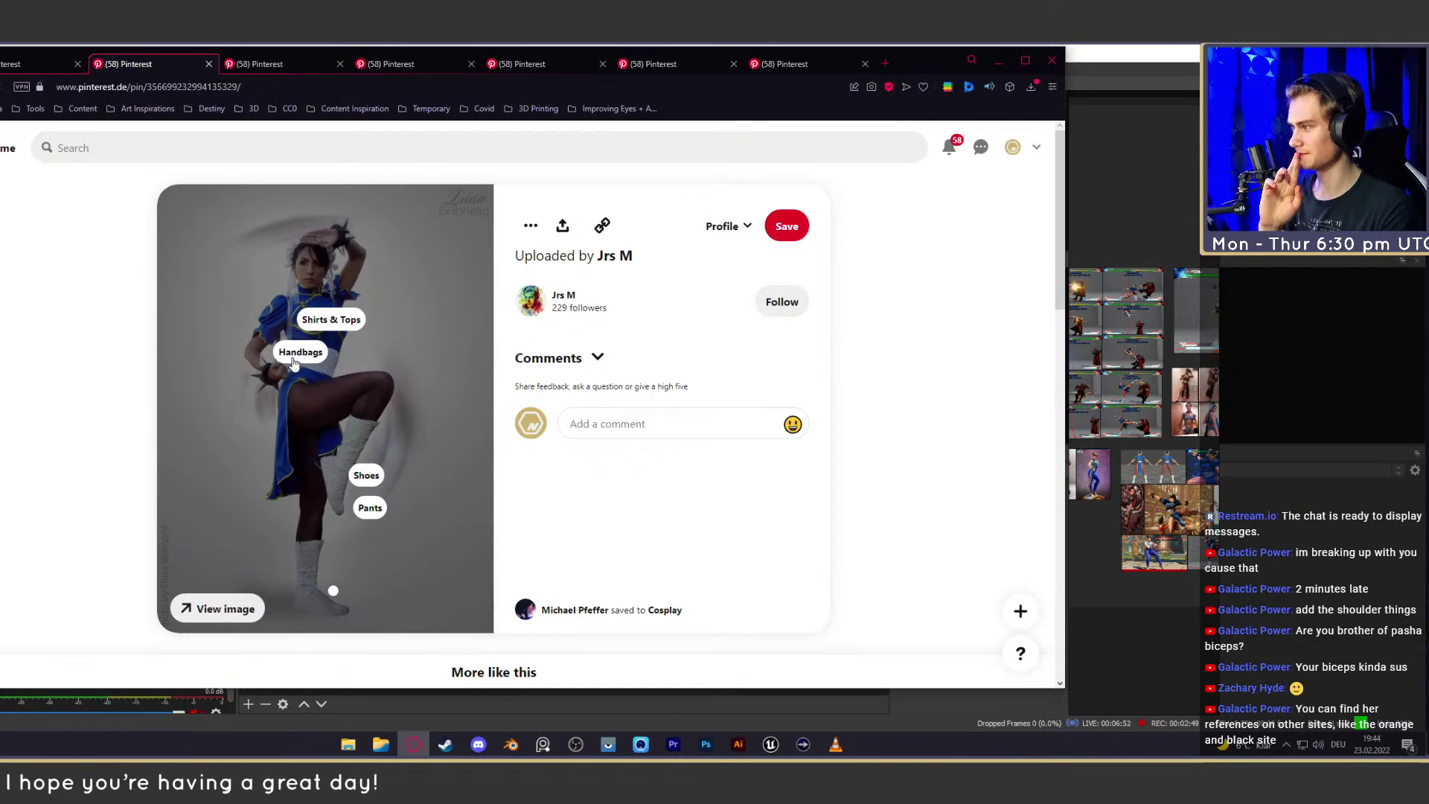
pyautogui.click(290, 62)
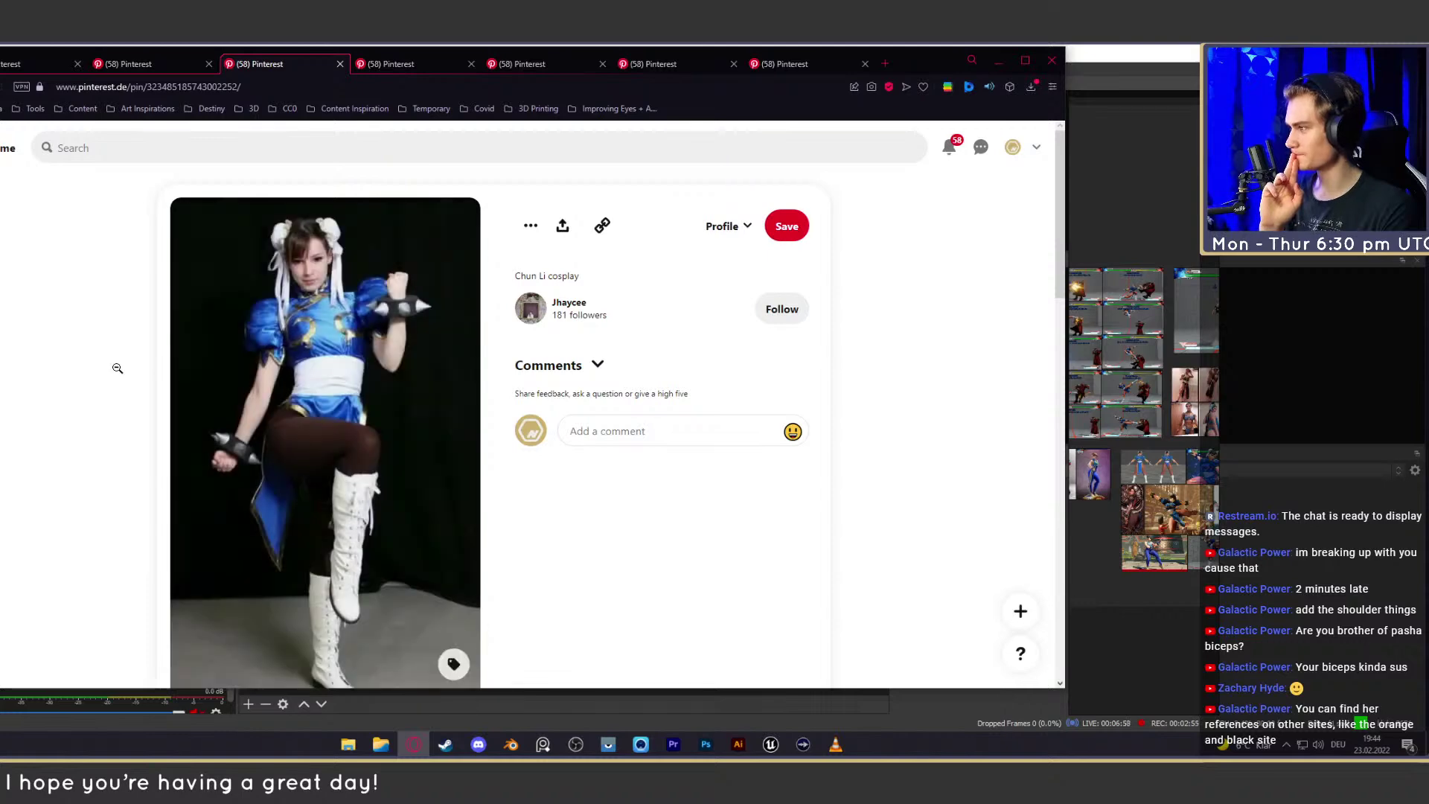
pyautogui.hotkey('ctrl', 'Tab')
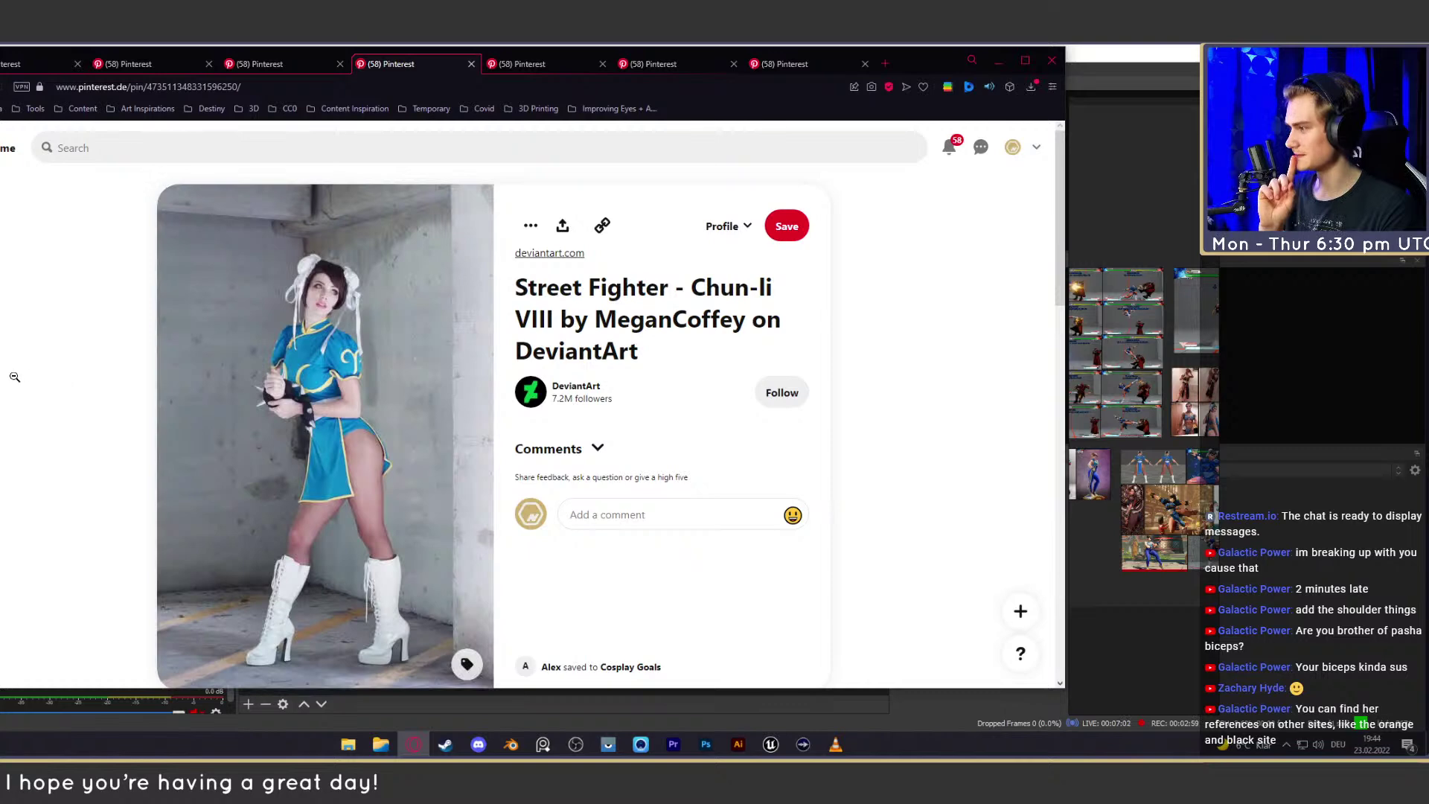
pyautogui.click(515, 58)
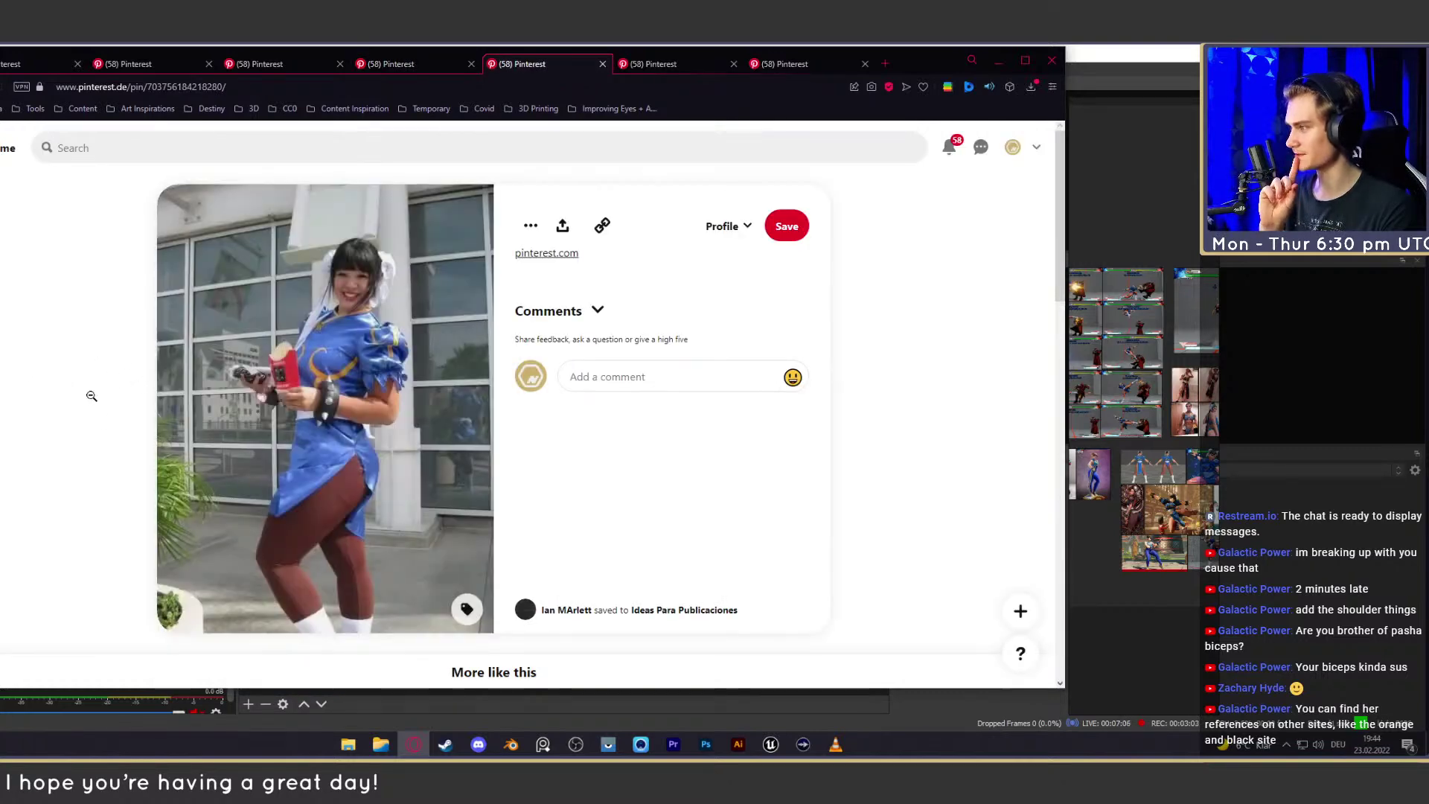
pyautogui.click(660, 64)
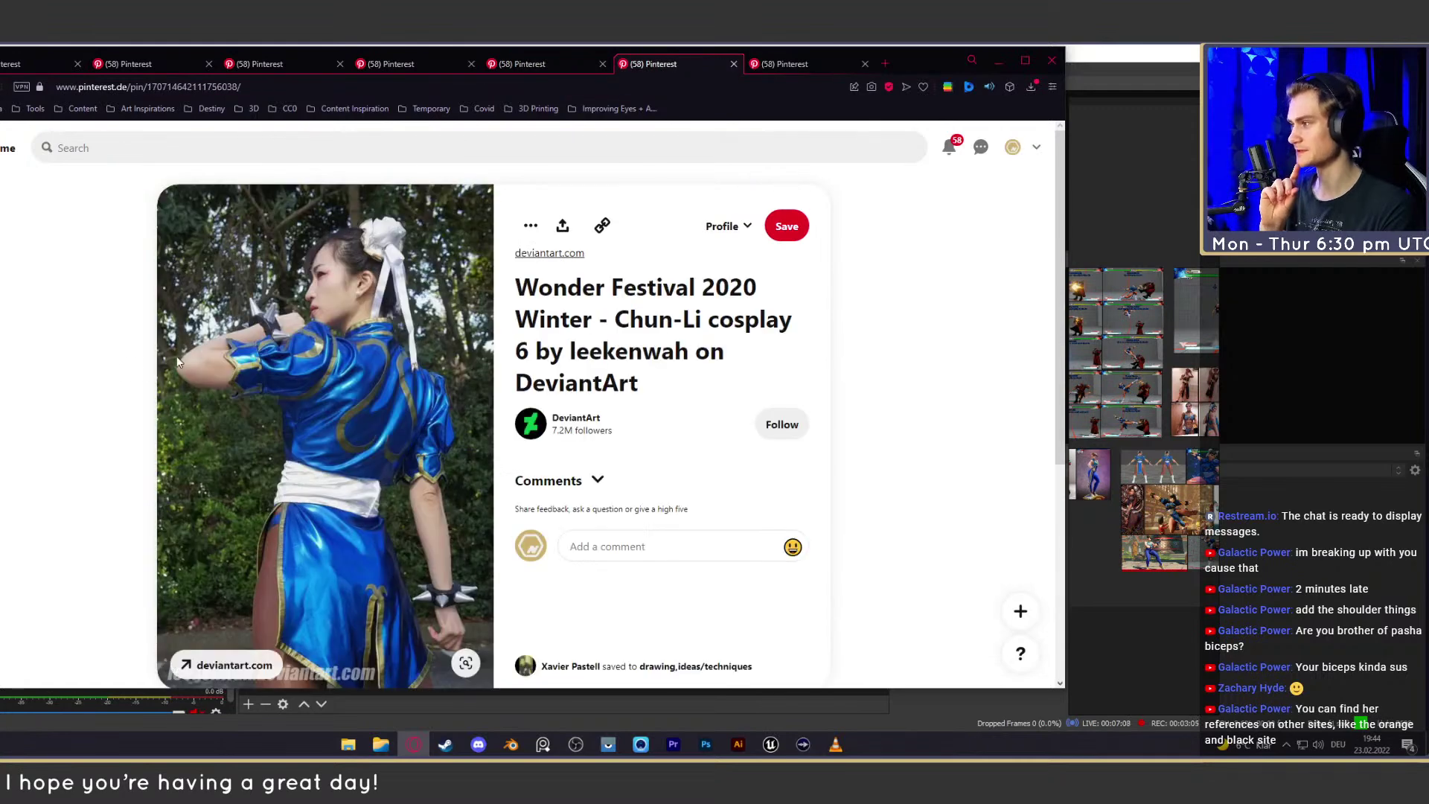
pyautogui.click(811, 64)
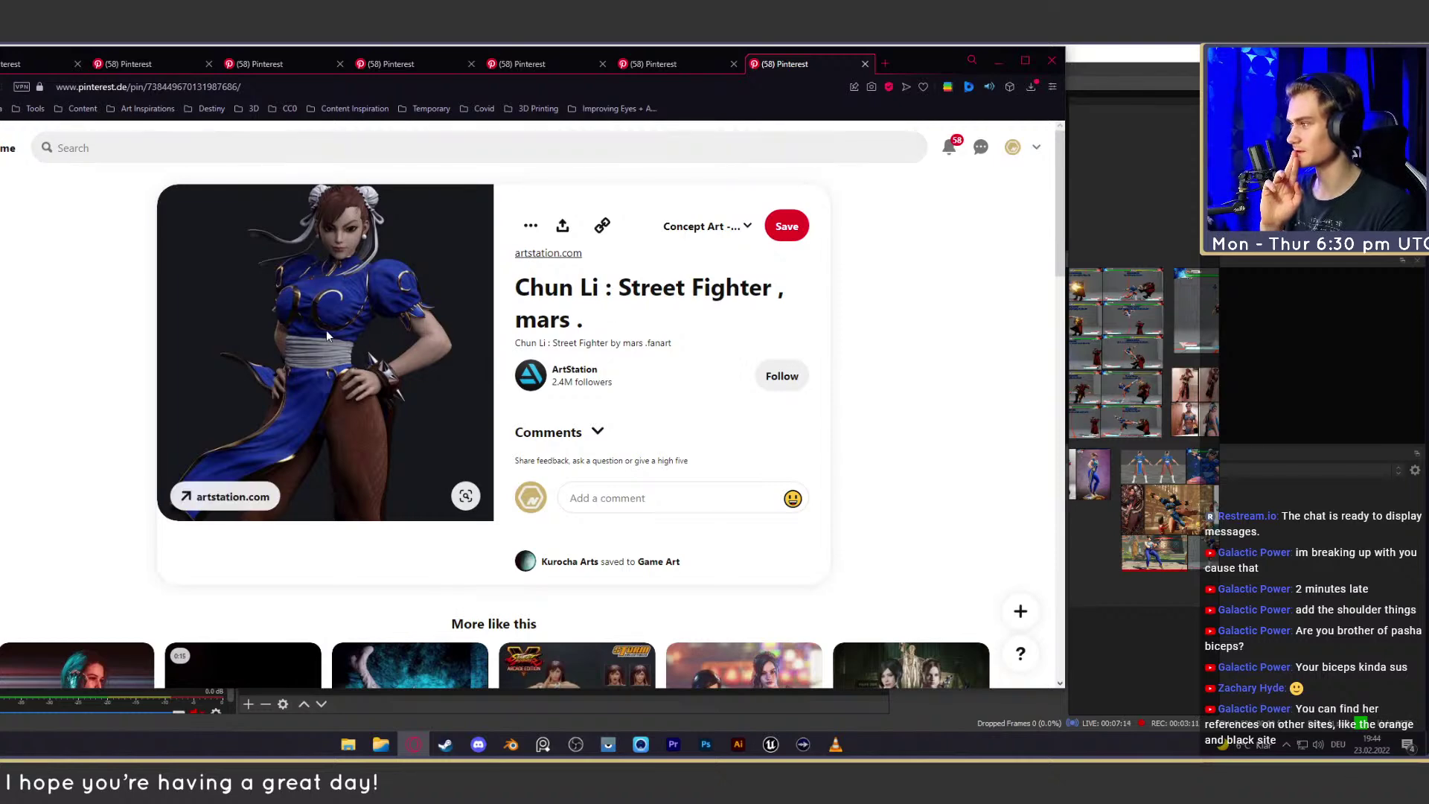
# Open the teal-lit high-kick cosplay pin from the ArtStation pin's related images in a new tab and view it
pyautogui.scroll(-3, 907, 257)
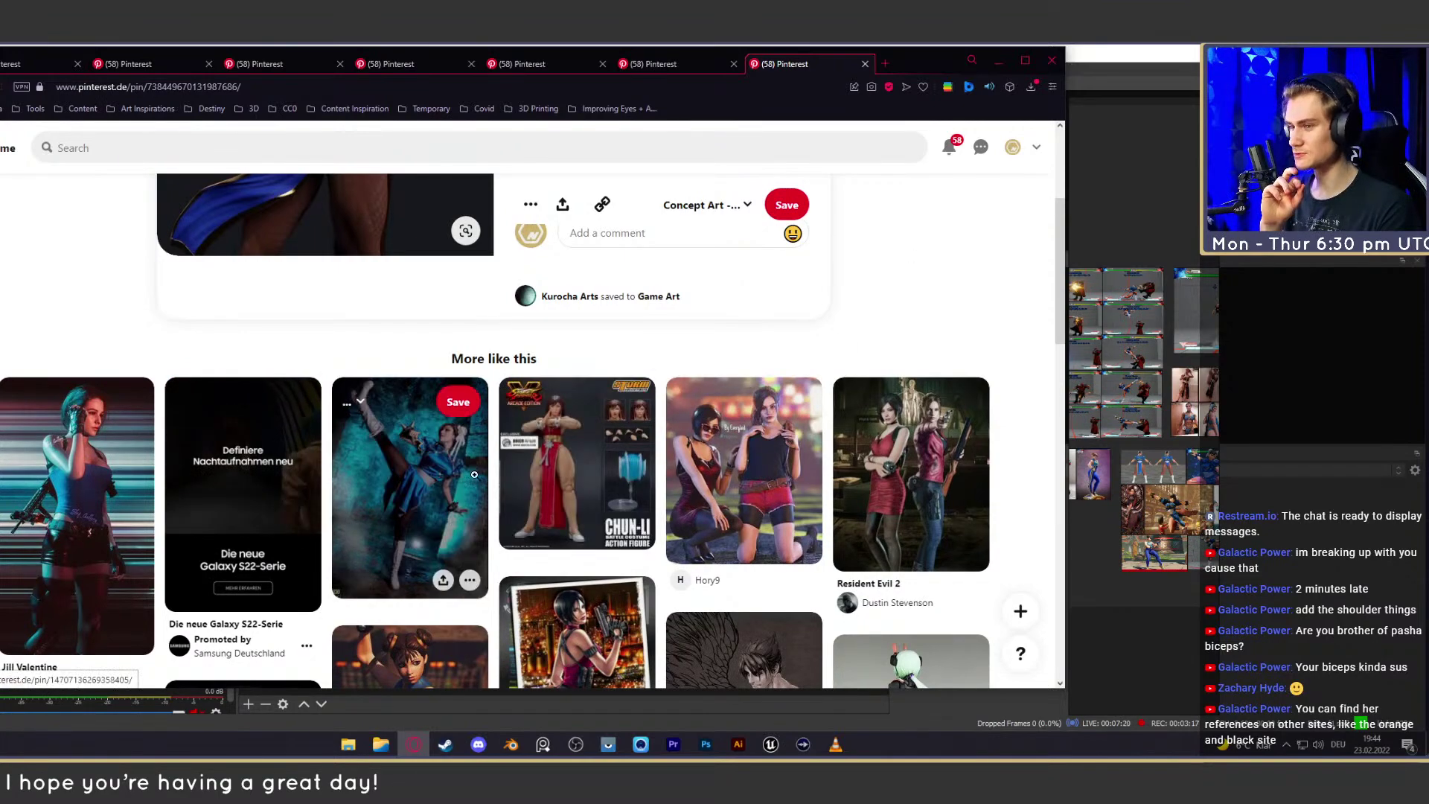
pyautogui.middleClick(438, 477)
pyautogui.click(790, 66)
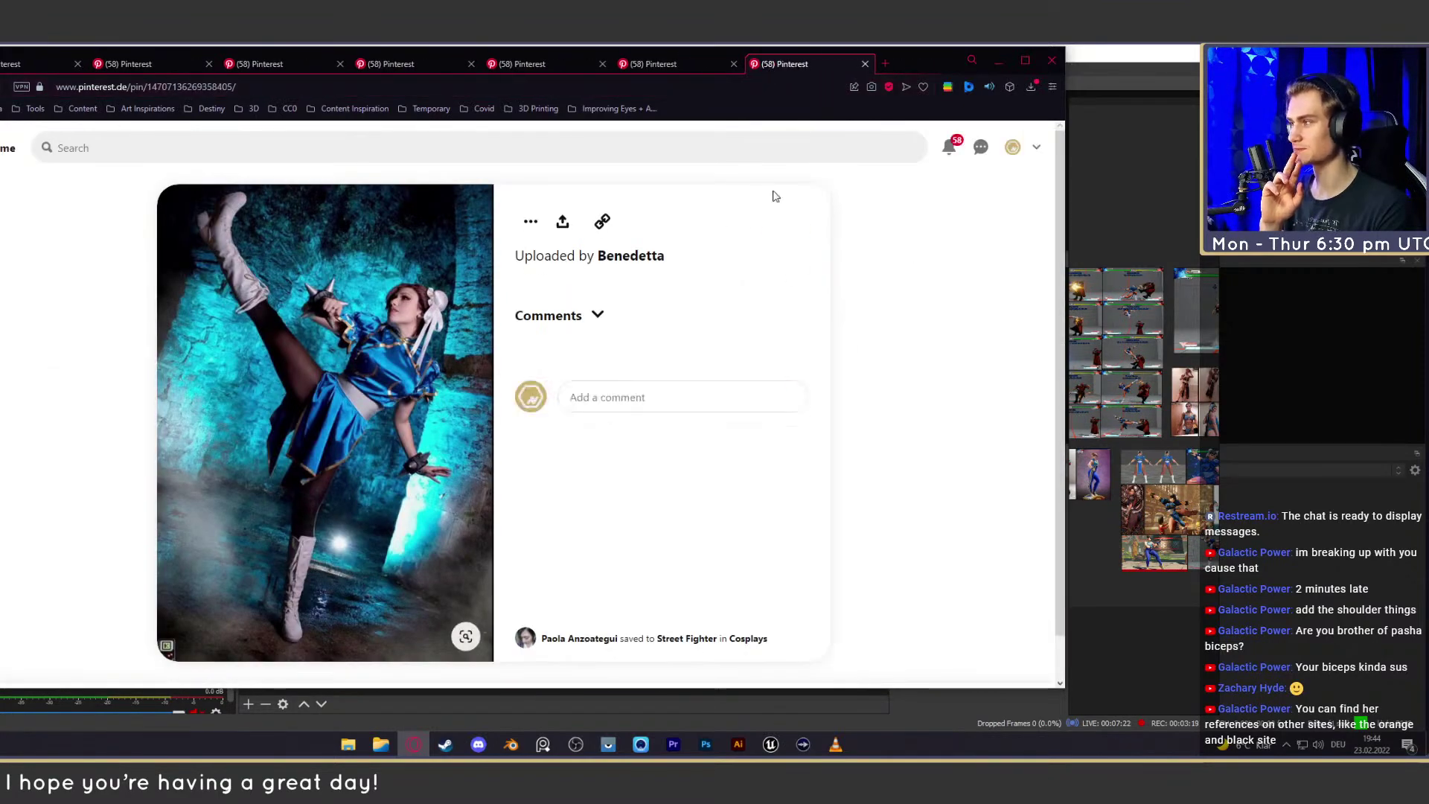
# Compare the high-kick, rear-view, outdoor, black-background and studio pins again to choose references for the outfit details
pyautogui.click(649, 67)
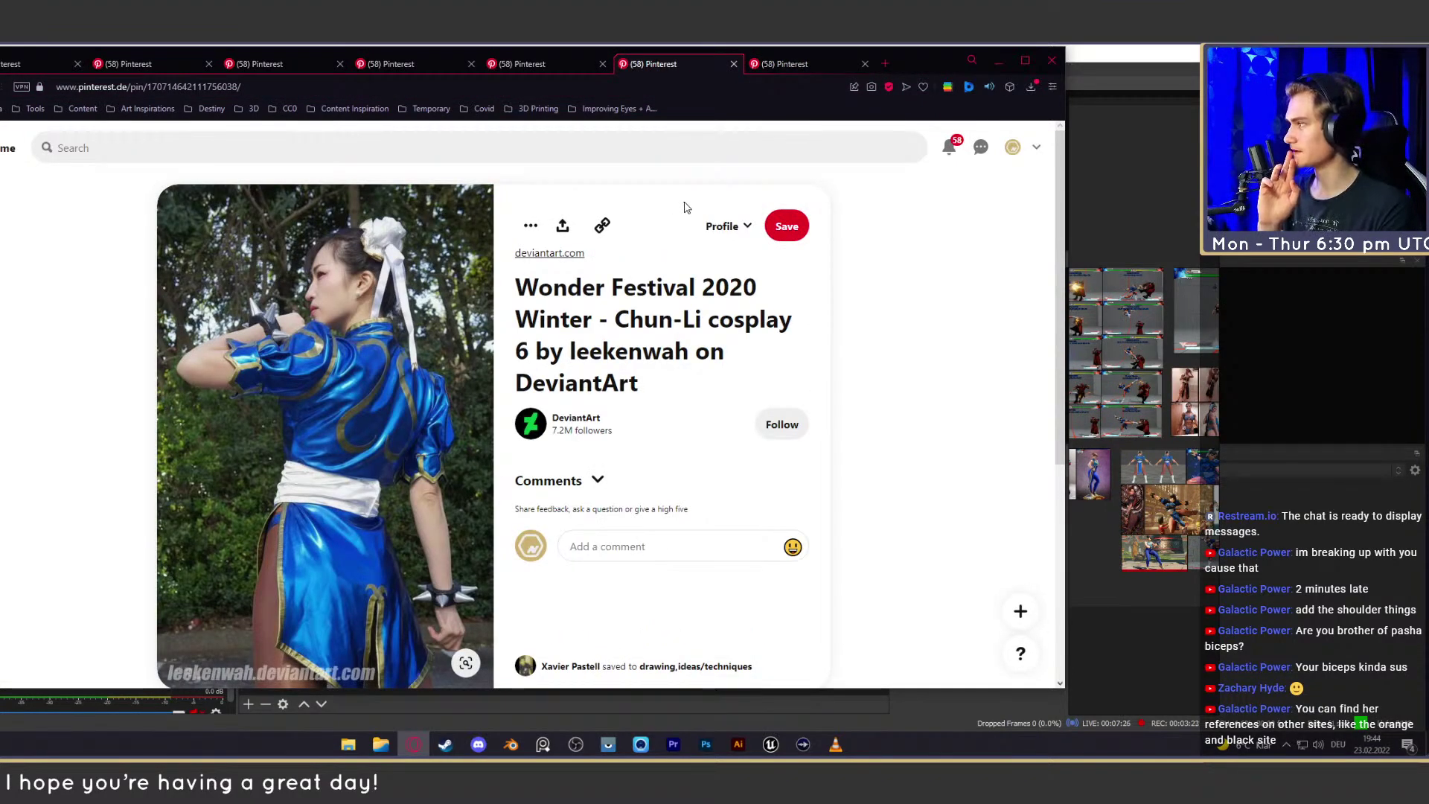
pyautogui.moveTo(912, 64); pyautogui.dragTo(1055, 64)
pyautogui.click(947, 69)
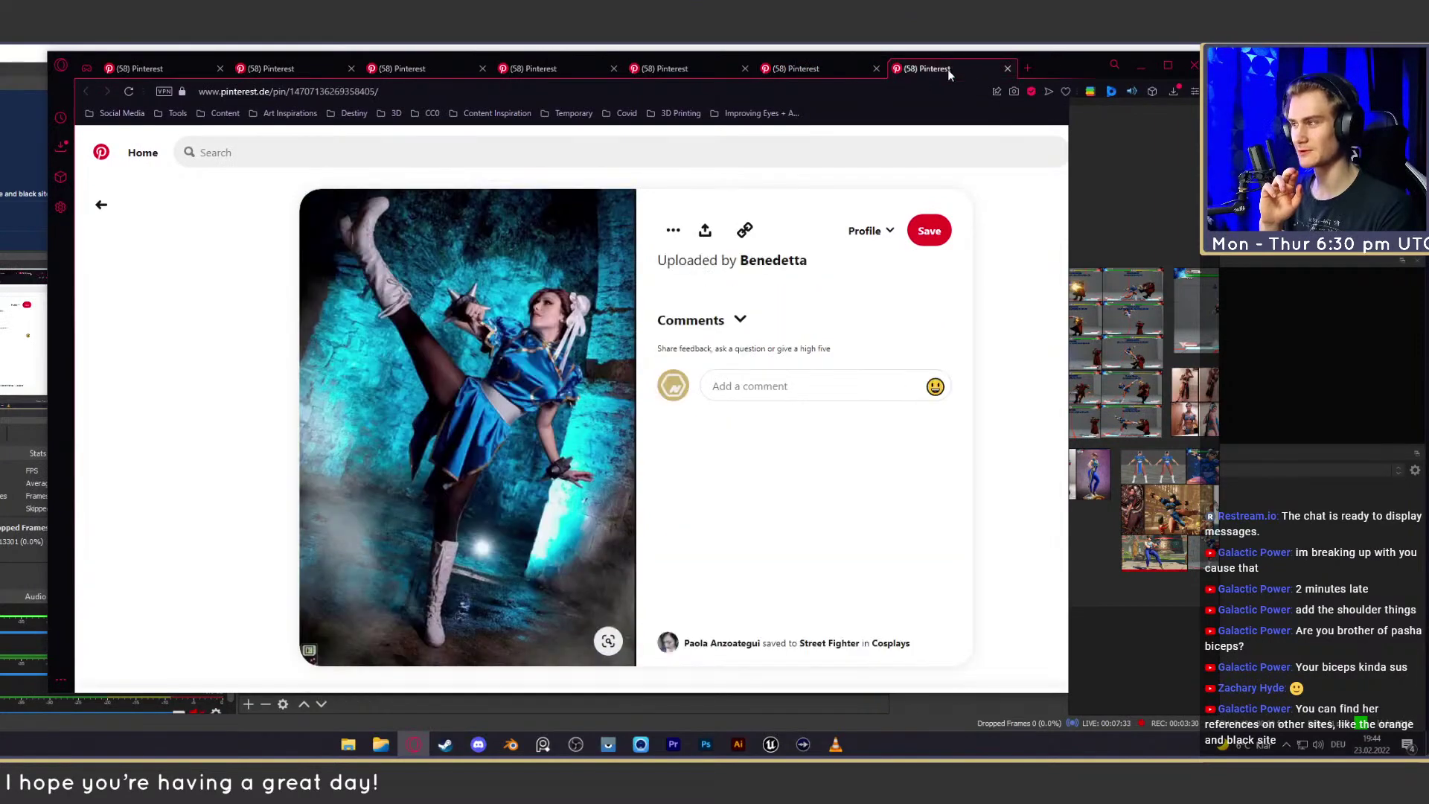
pyautogui.click(810, 64)
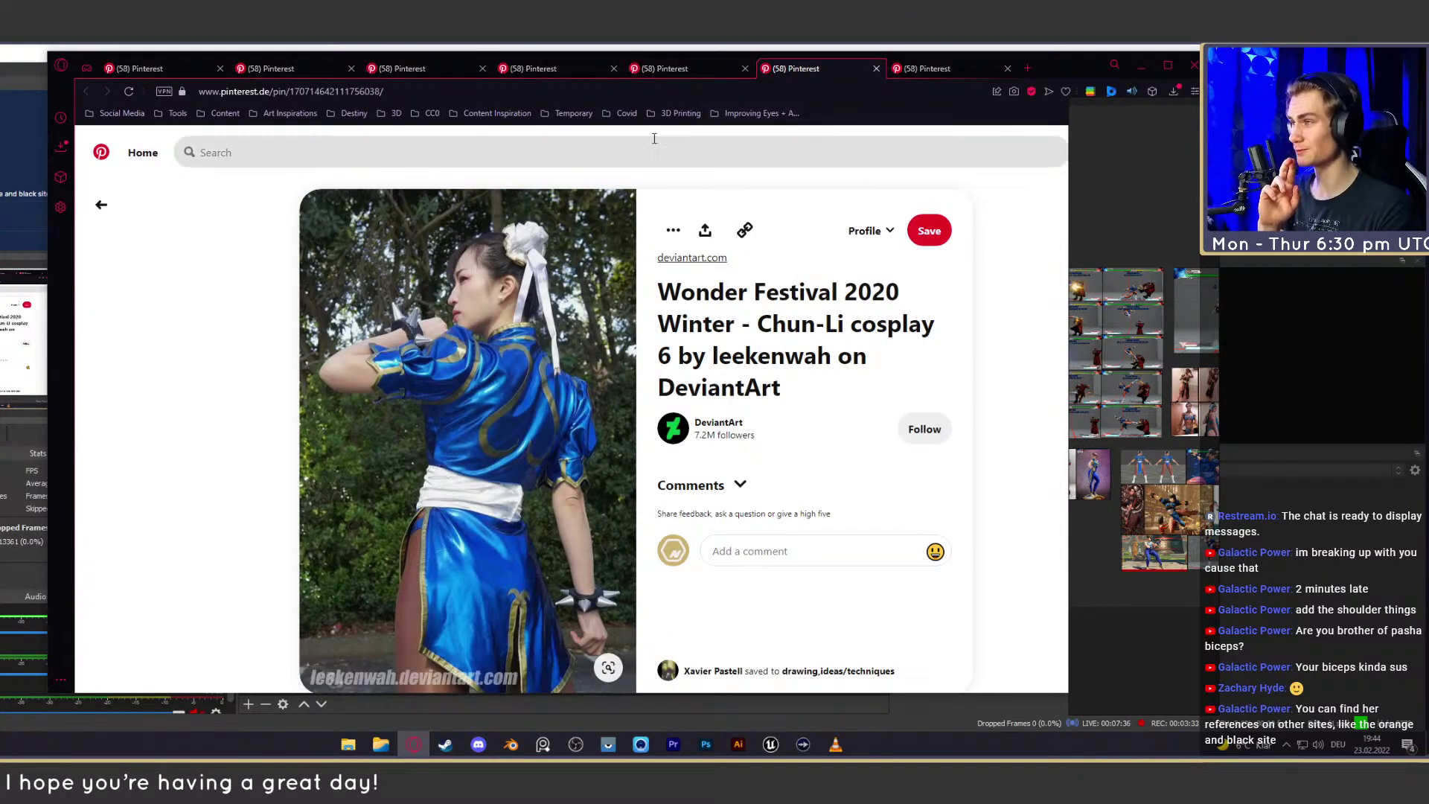
pyautogui.click(692, 69)
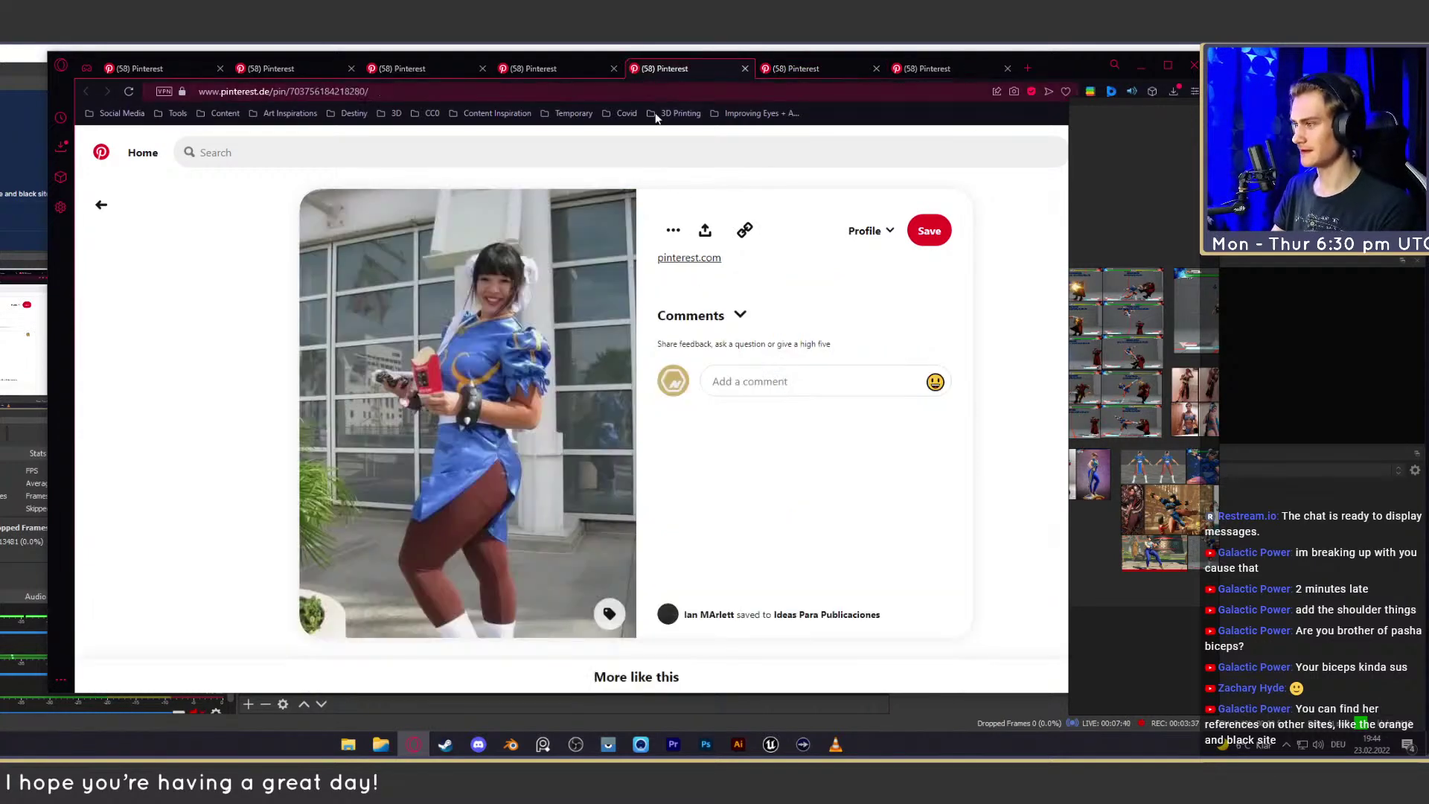
pyautogui.click(533, 69)
pyautogui.click(423, 69)
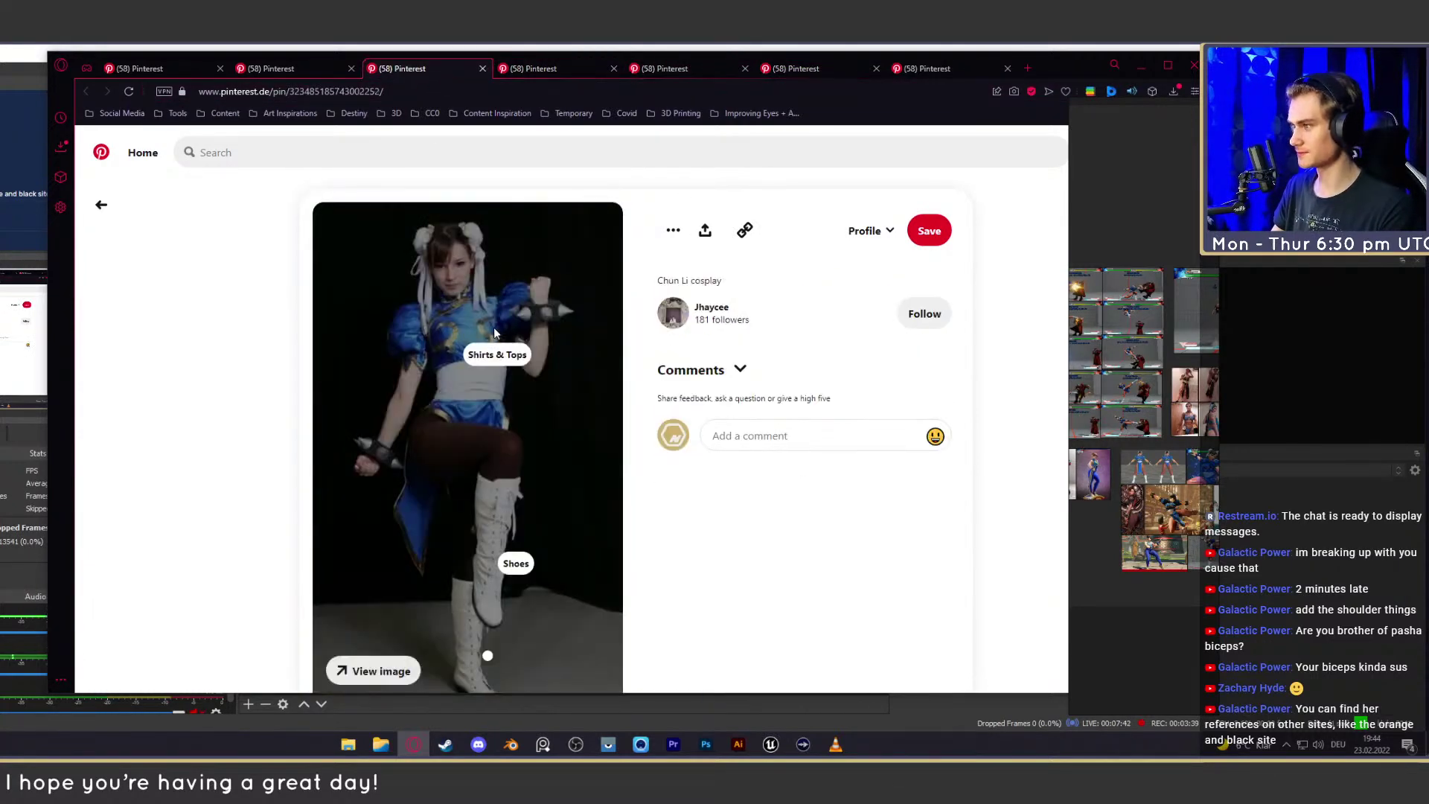
pyautogui.click(291, 69)
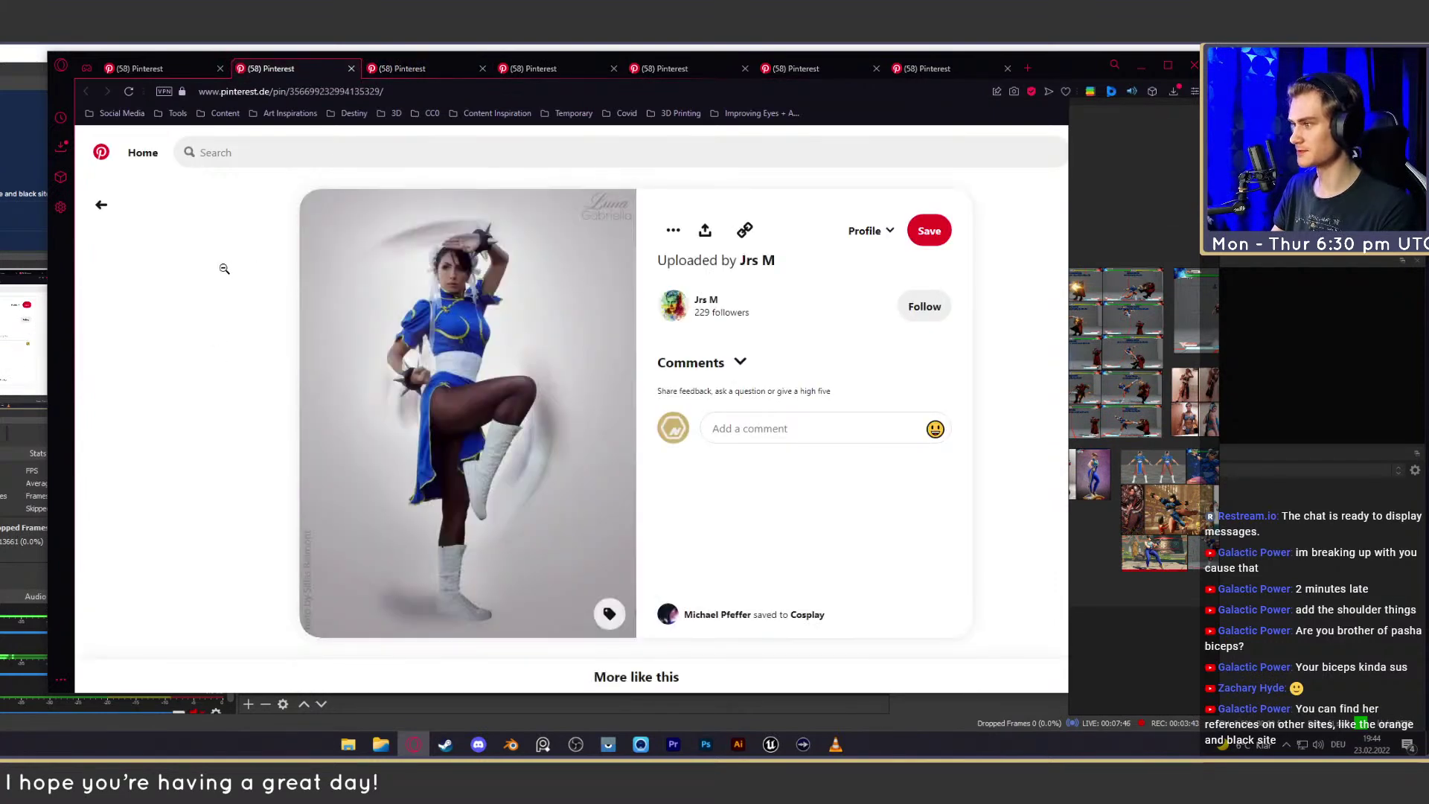
# Open the black-background cosplay image in its own tab and save it into the chun_li_figurine _material folder
pyautogui.click(417, 70)
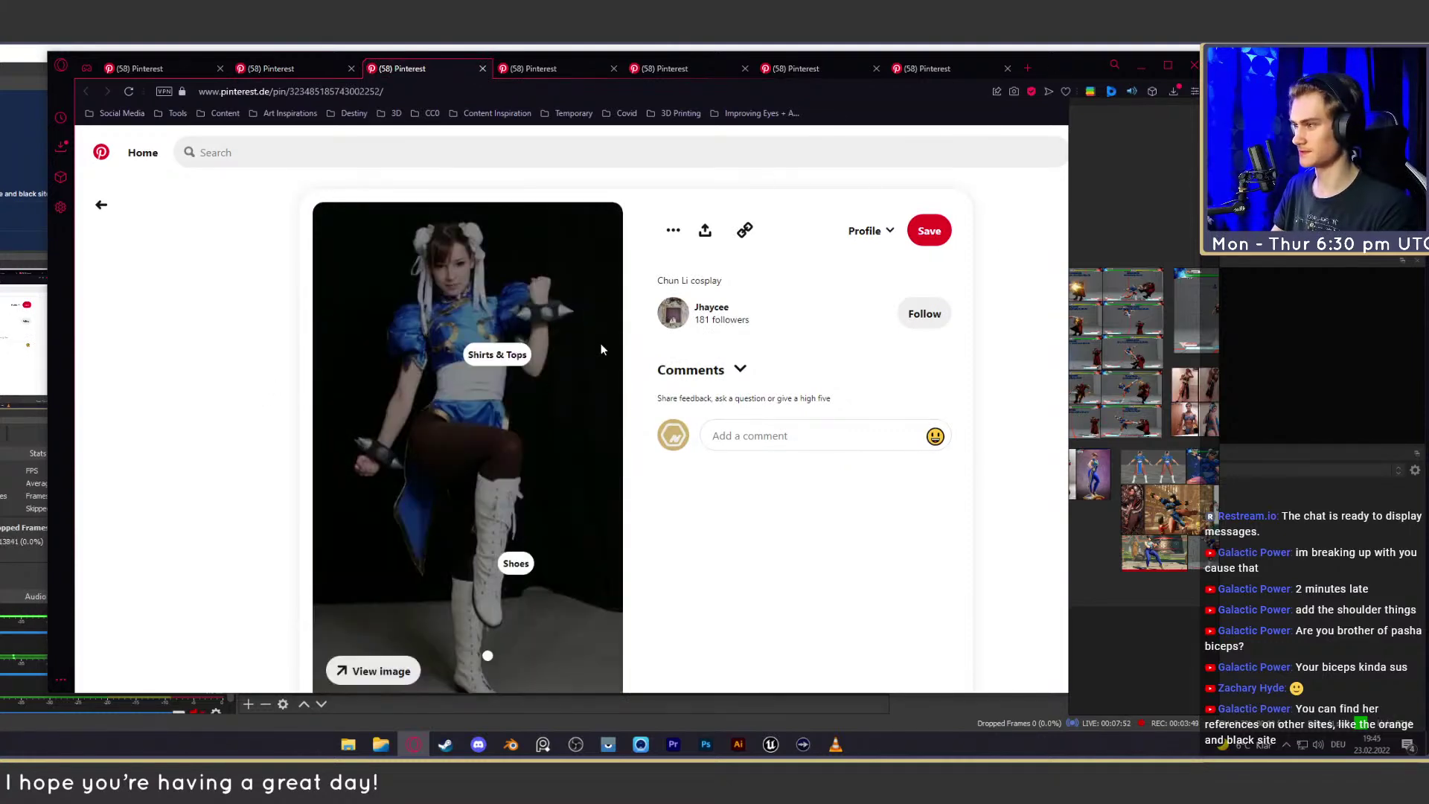
pyautogui.rightClick(456, 430)
pyautogui.click(534, 476)
pyautogui.rightClick(603, 316)
pyautogui.click(380, 743)
pyautogui.moveTo(826, 81); pyautogui.dragTo(296, 258)
pyautogui.moveTo(1087, 68); pyautogui.dragTo(1233, 59)
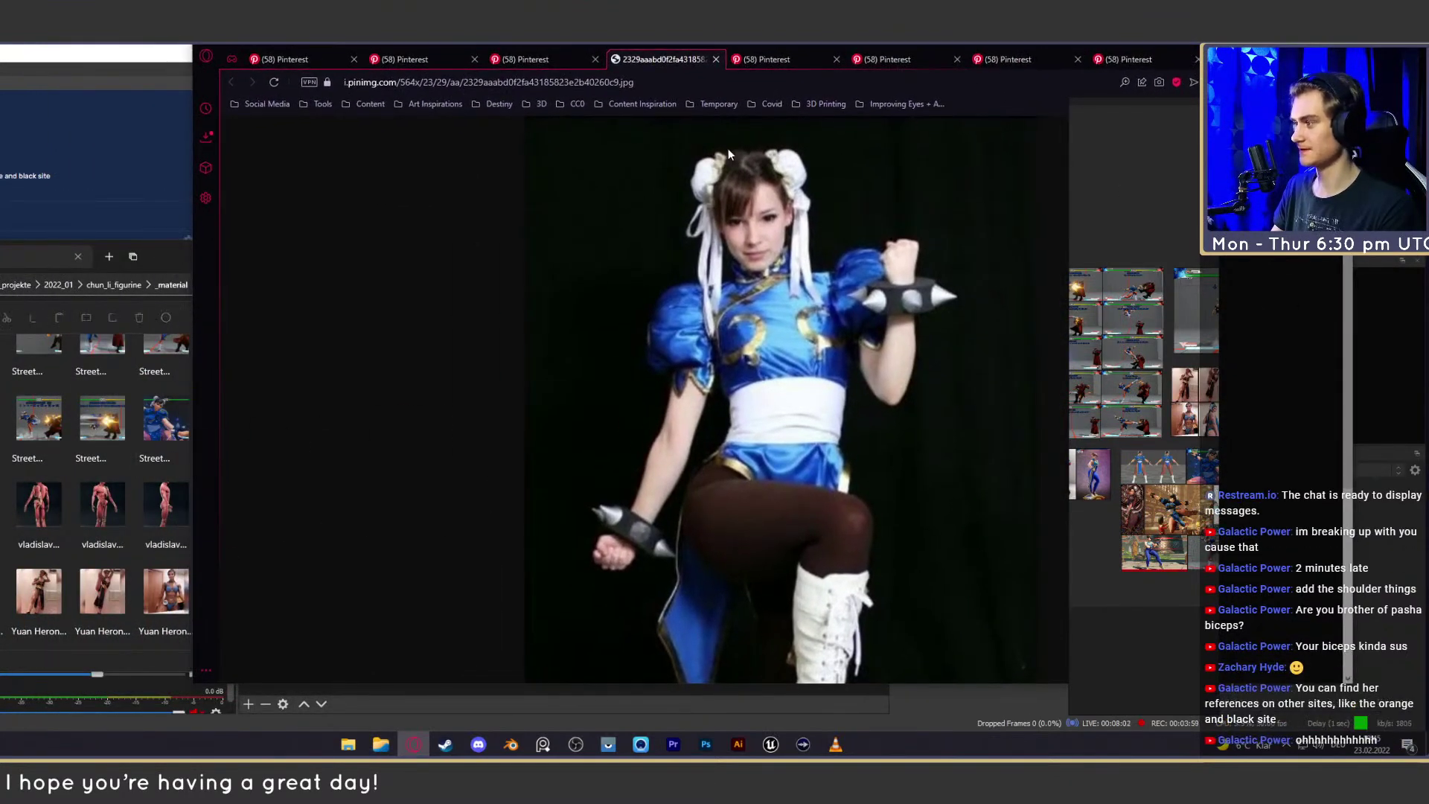
pyautogui.moveTo(633, 423); pyautogui.dragTo(51, 469)
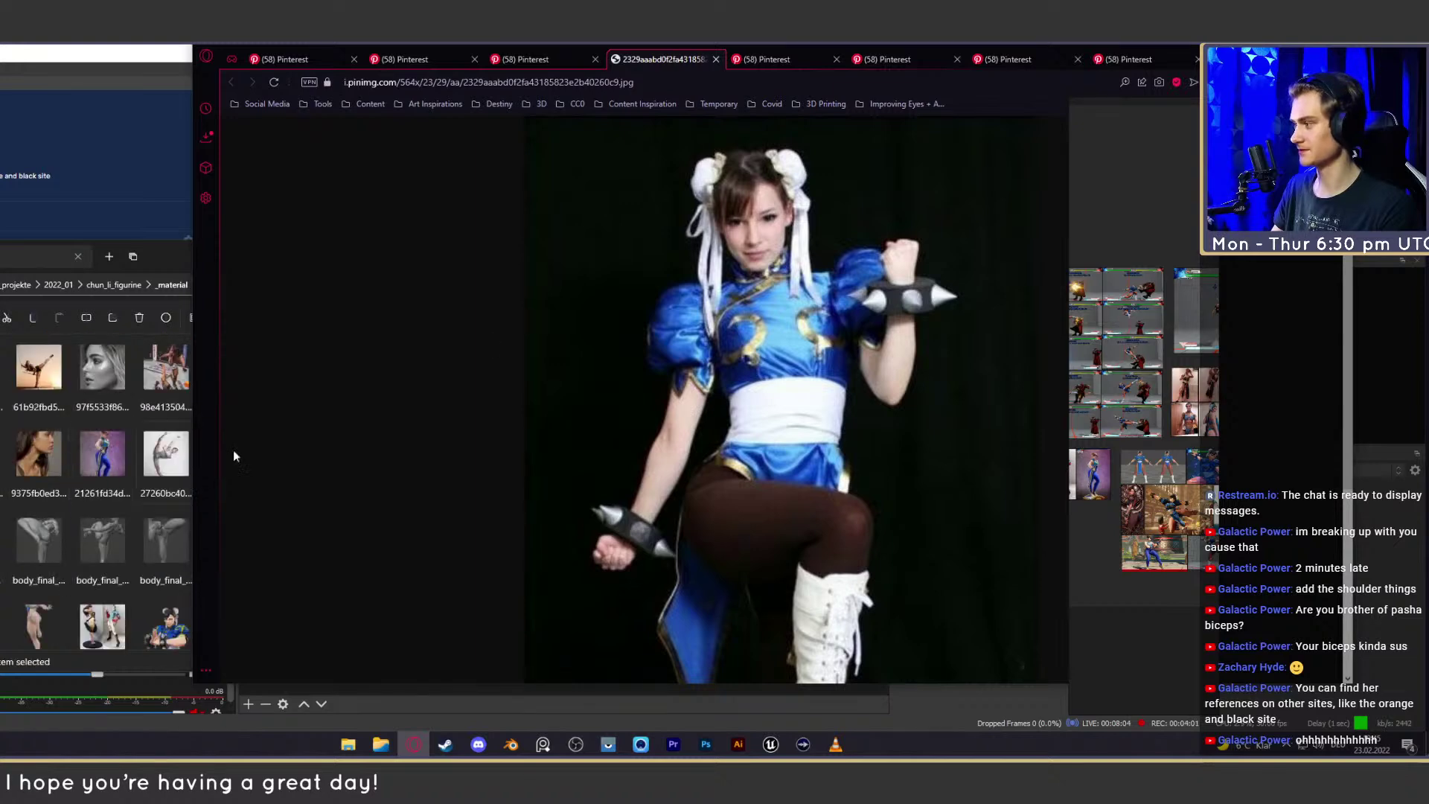
# Open the studio raised-knee cosplay image in its own tab and save it into the _material folder
pyautogui.hotkey('alt', 'Tab')
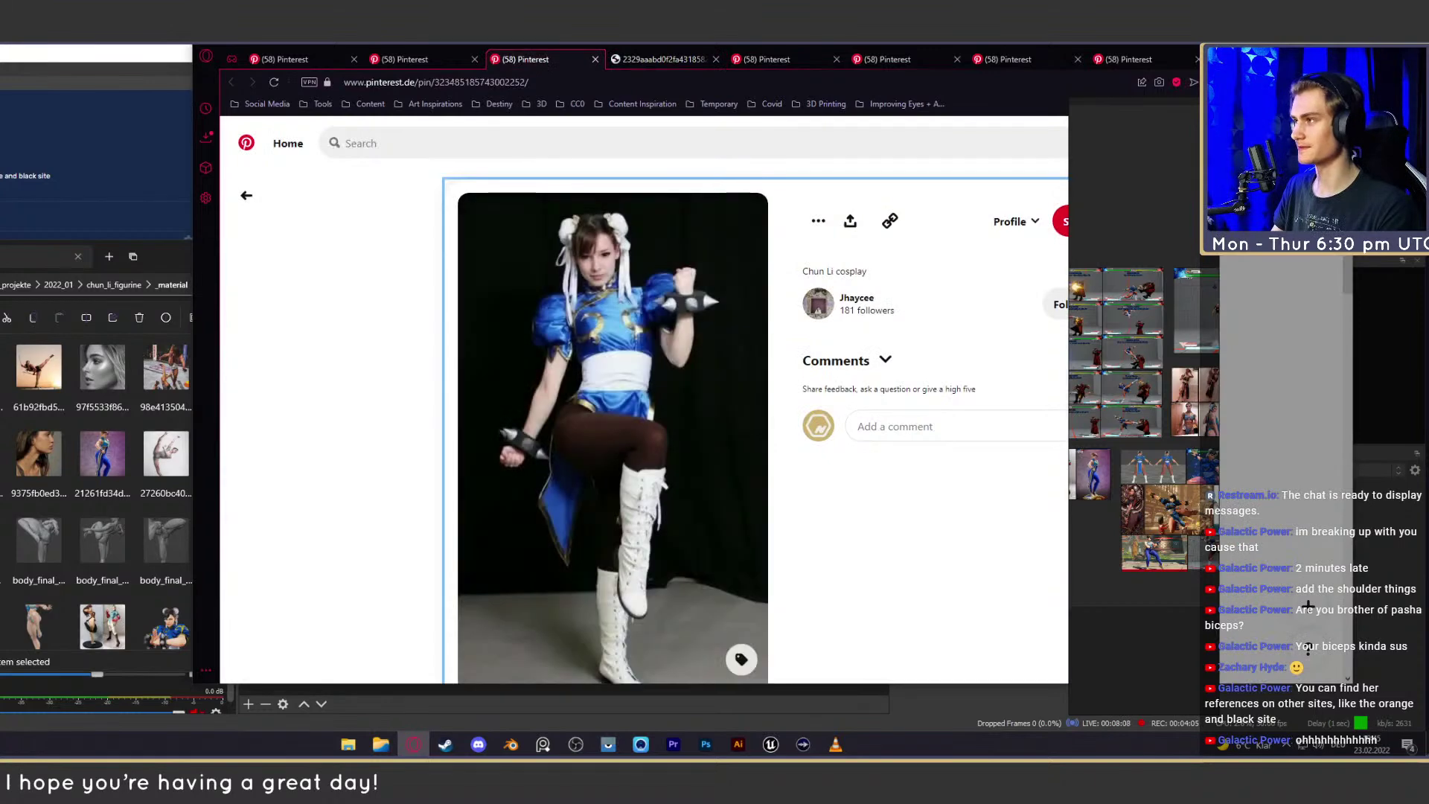
pyautogui.click(423, 55)
pyautogui.rightClick(616, 312)
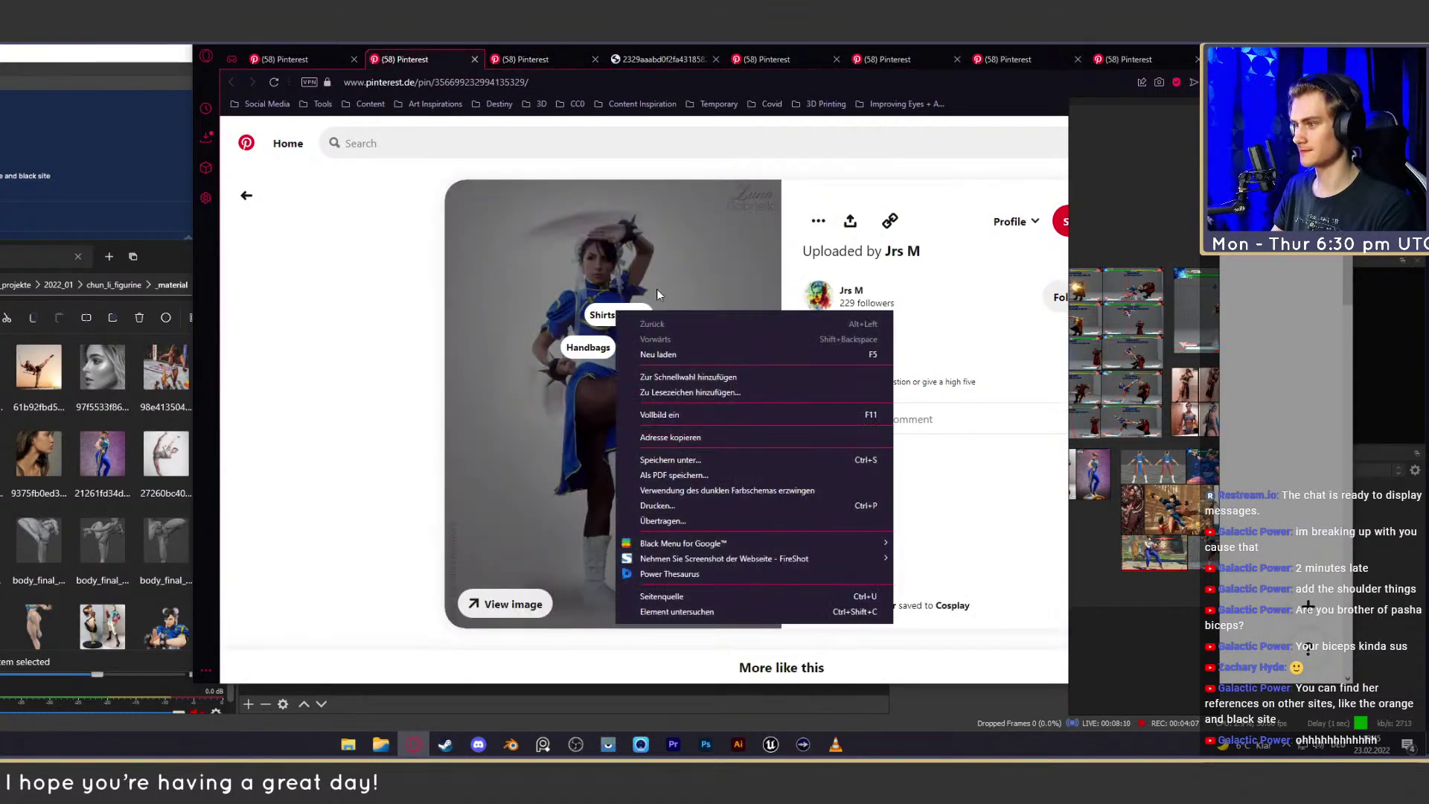
pyautogui.press('Escape')
pyautogui.rightClick(663, 399)
pyautogui.click(733, 426)
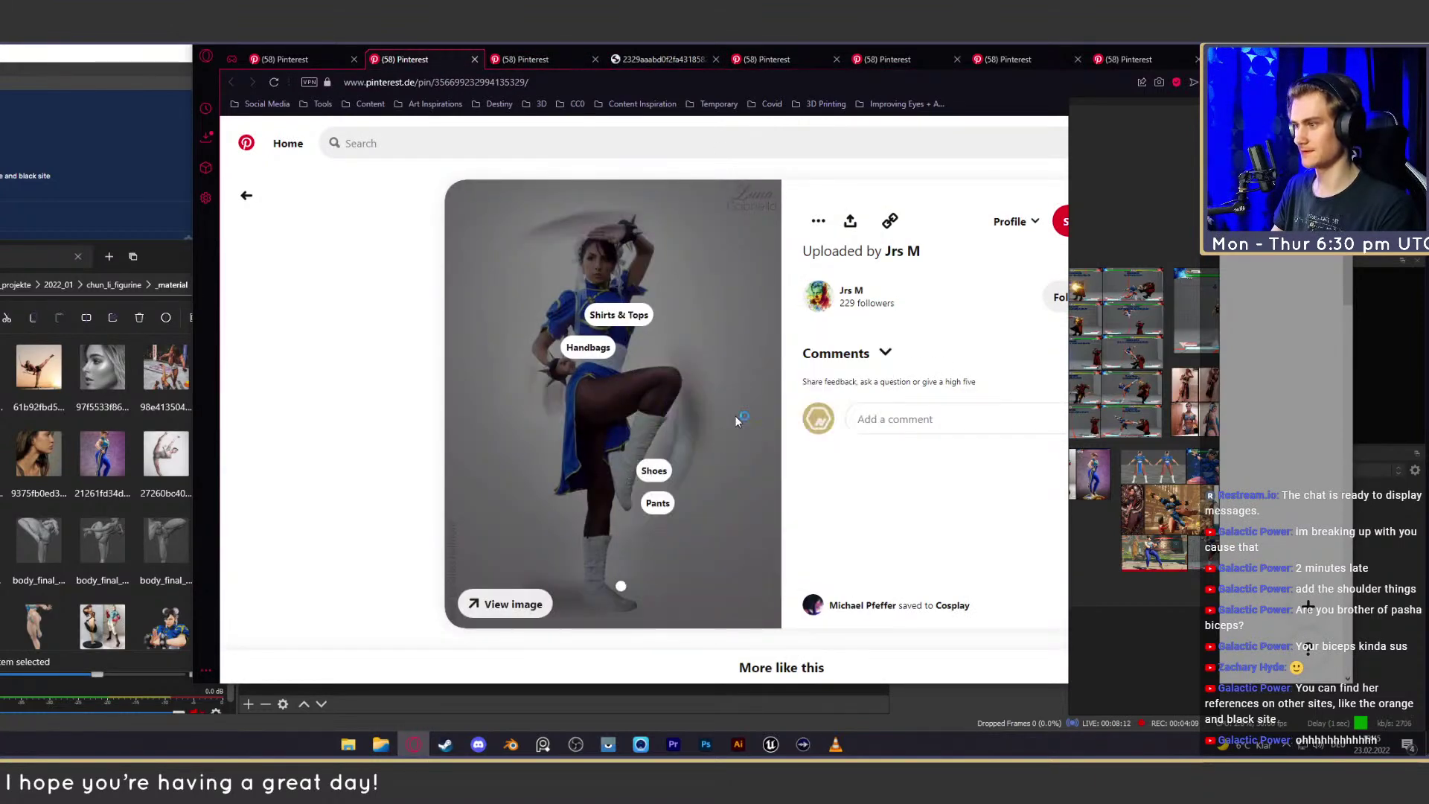
pyautogui.press('Return')
pyautogui.rightClick(705, 378)
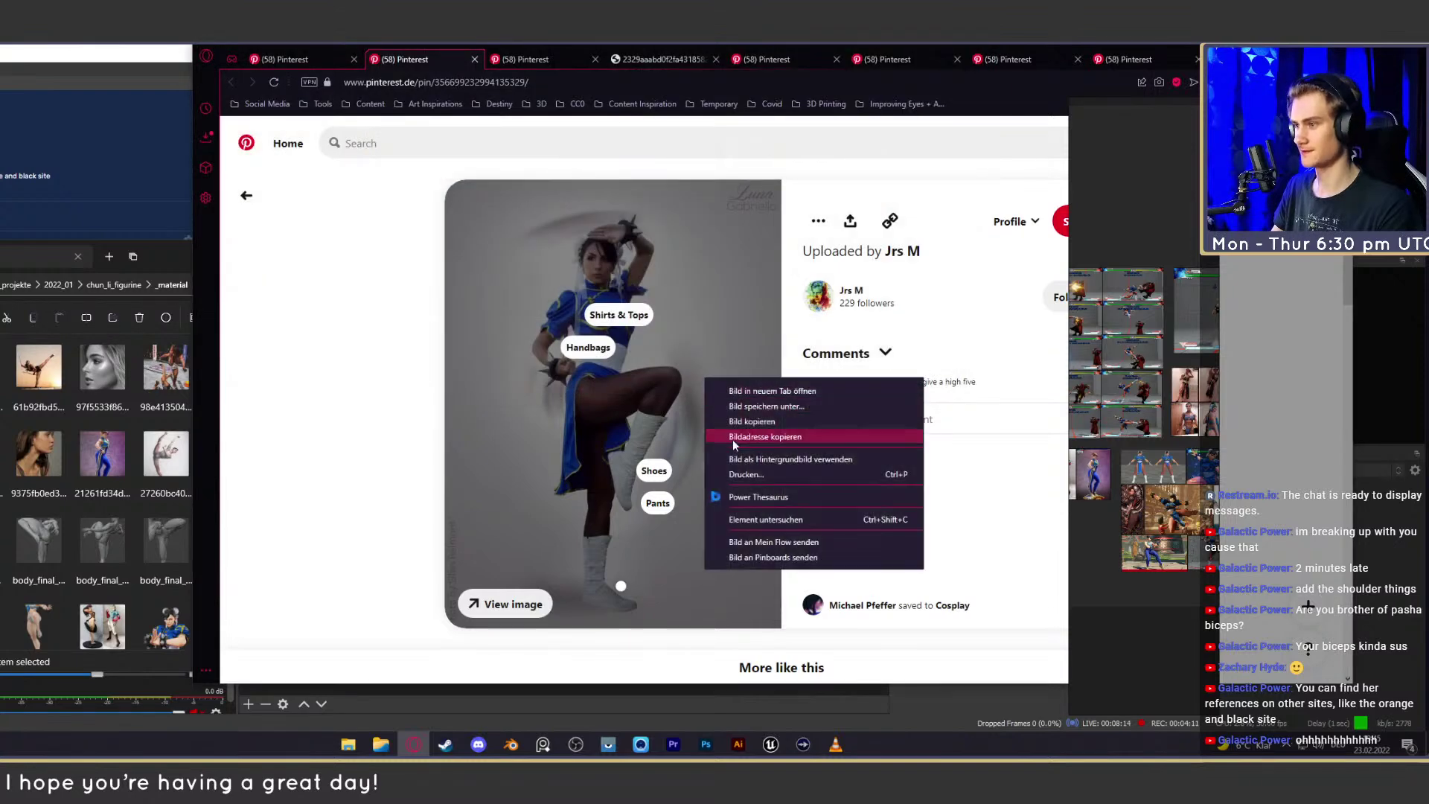
pyautogui.click(760, 393)
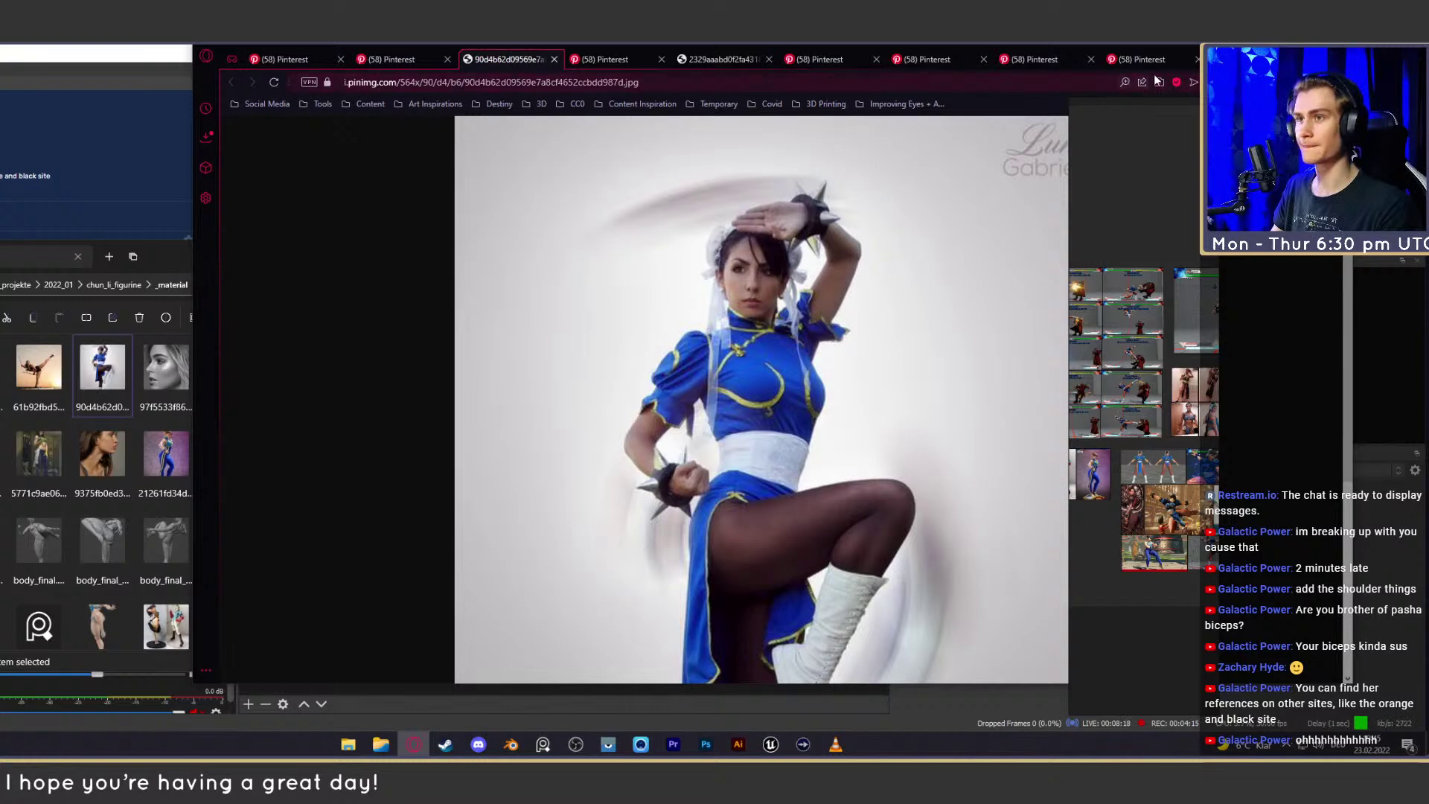
# Open the Wonder Festival rear-view image in its own tab and save it into the _material folder
pyautogui.click(718, 59)
pyautogui.click(819, 59)
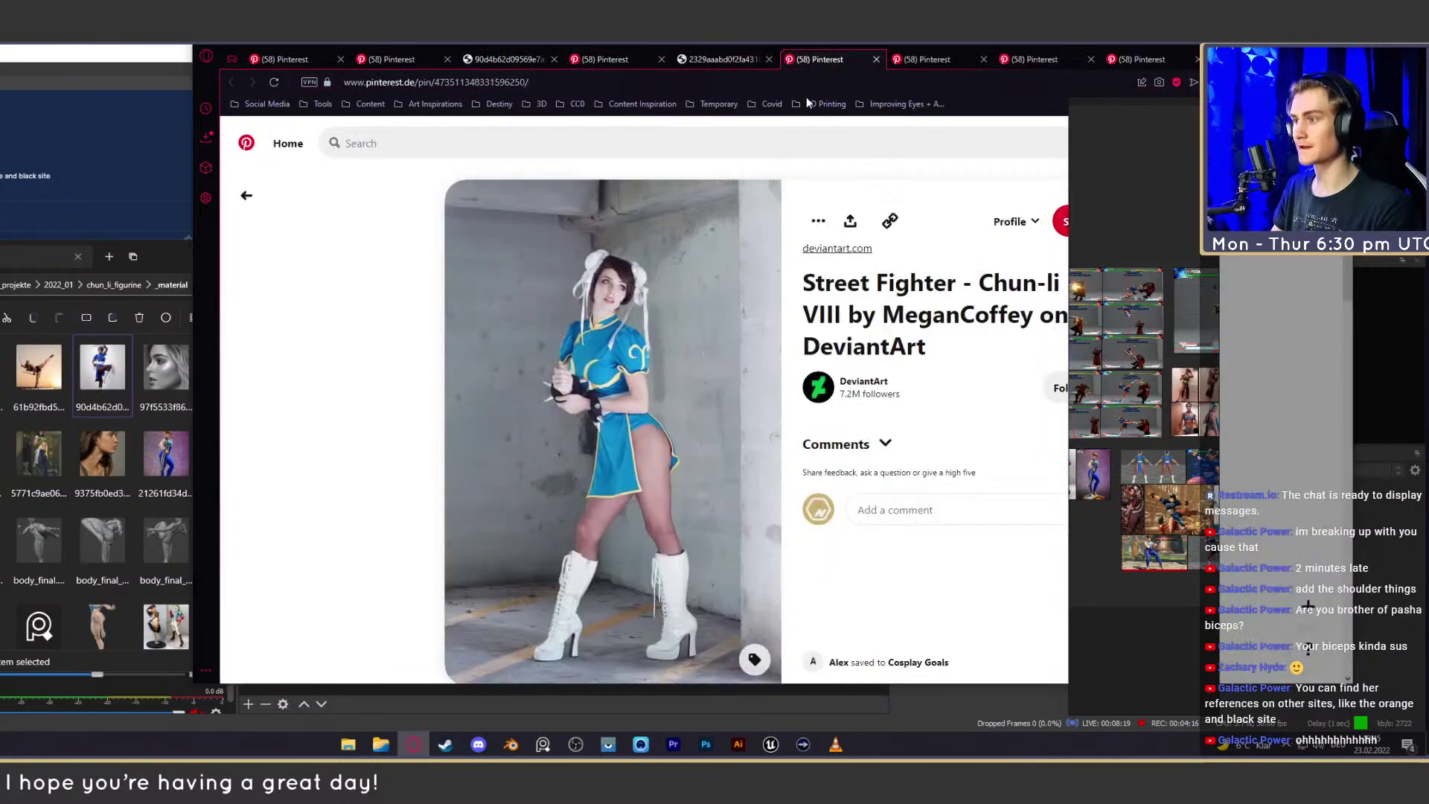
pyautogui.click(928, 61)
pyautogui.click(1035, 59)
pyautogui.rightClick(638, 368)
pyautogui.click(703, 379)
pyautogui.click(1057, 59)
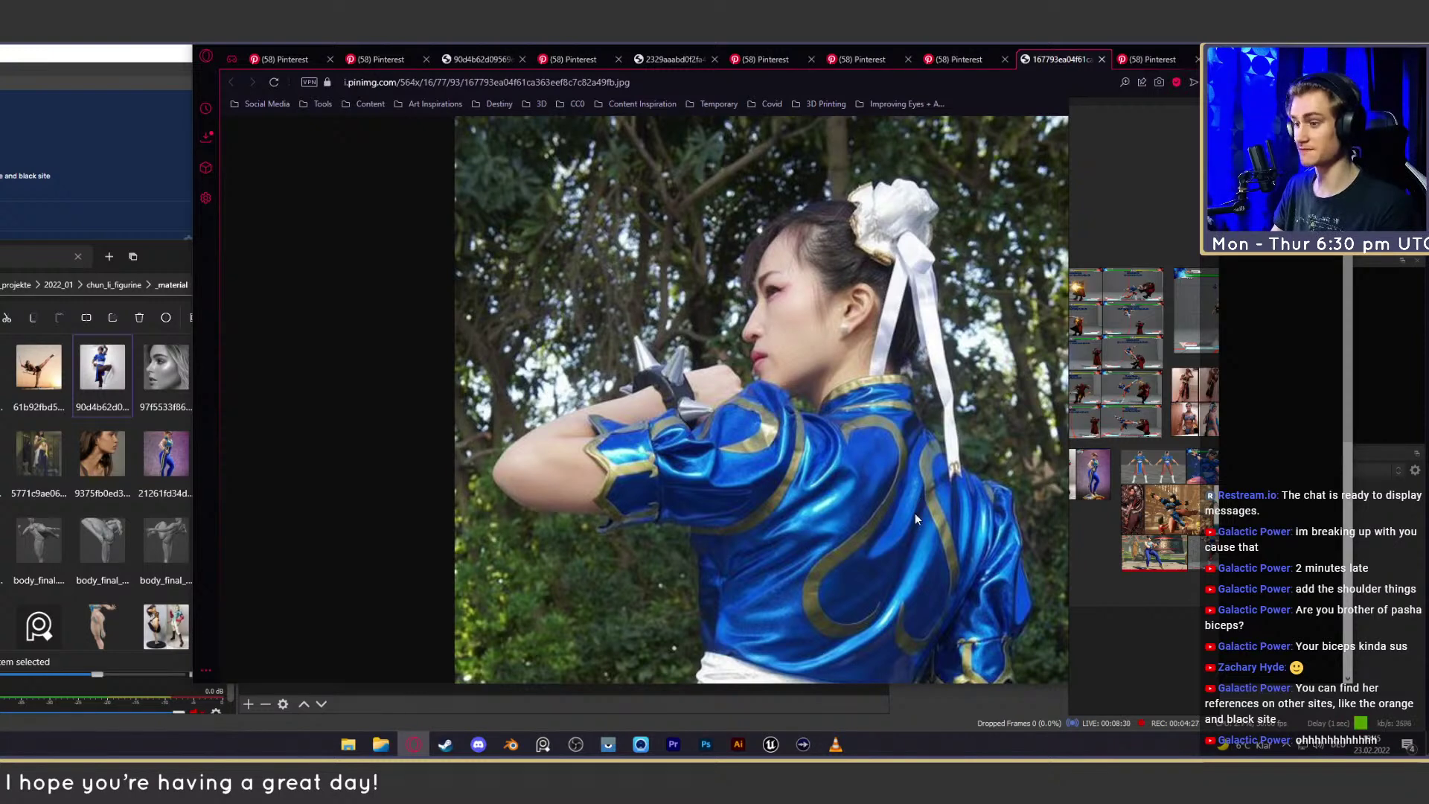
pyautogui.moveTo(815, 405); pyautogui.dragTo(128, 440)
# Return to the Wonder Festival 2020 pin and open its source page on DeviantArt
pyautogui.click(968, 60)
pyautogui.click(1102, 59)
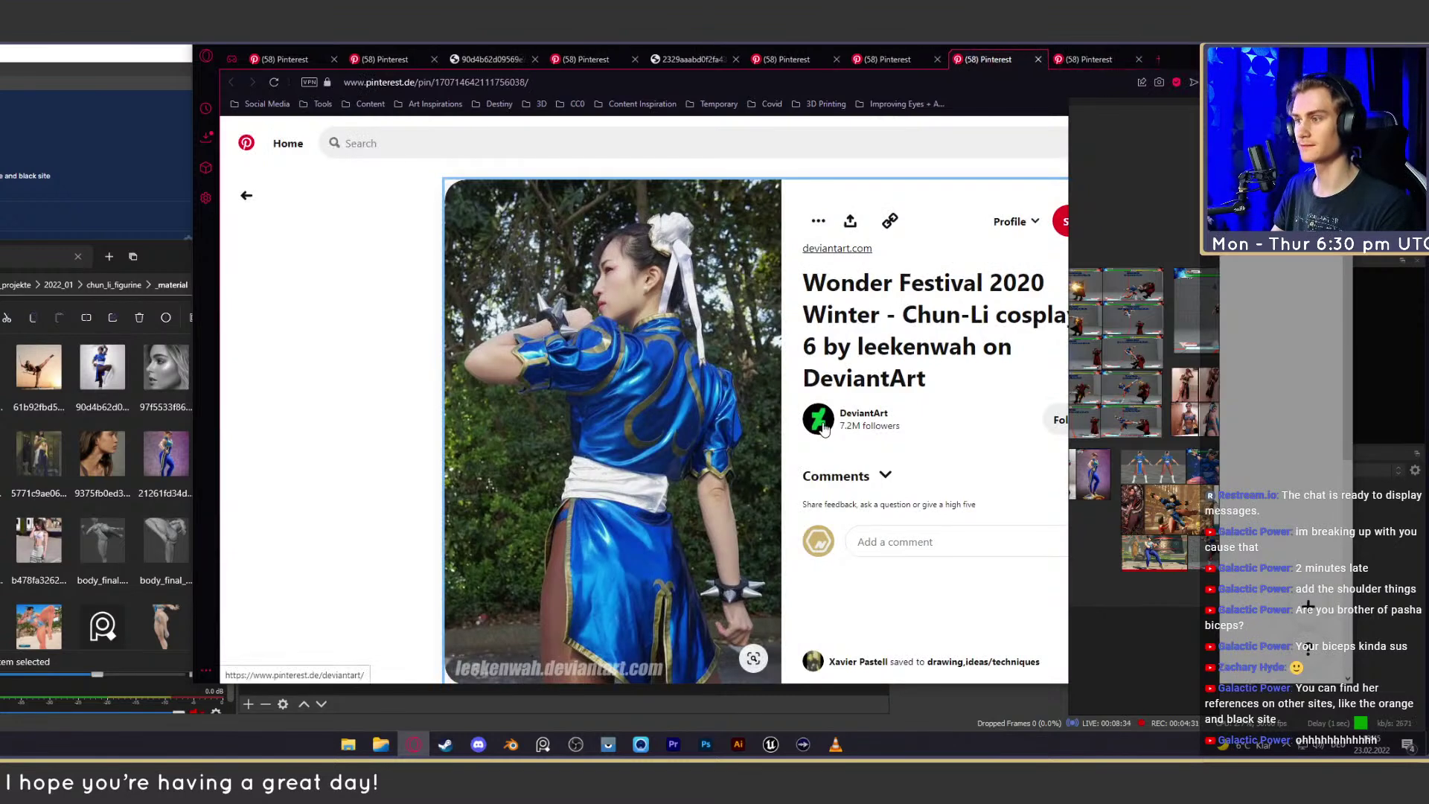
pyautogui.click(865, 380)
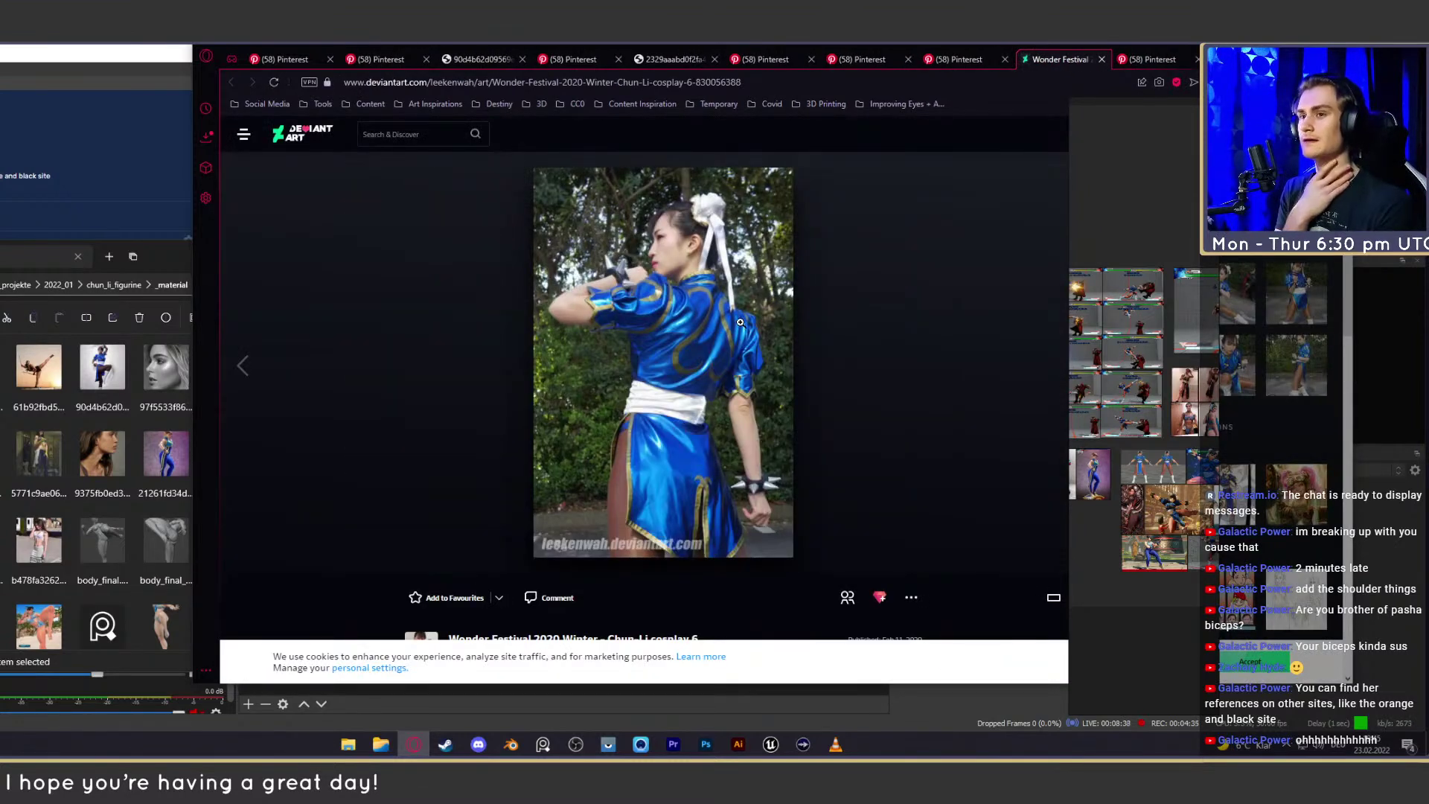
# Look through other photos of the same Wonder Festival Chun-Li series, ending on cosplay photo 7
pyautogui.moveTo(1241, 59); pyautogui.dragTo(955, 61)
pyautogui.click(656, 222)
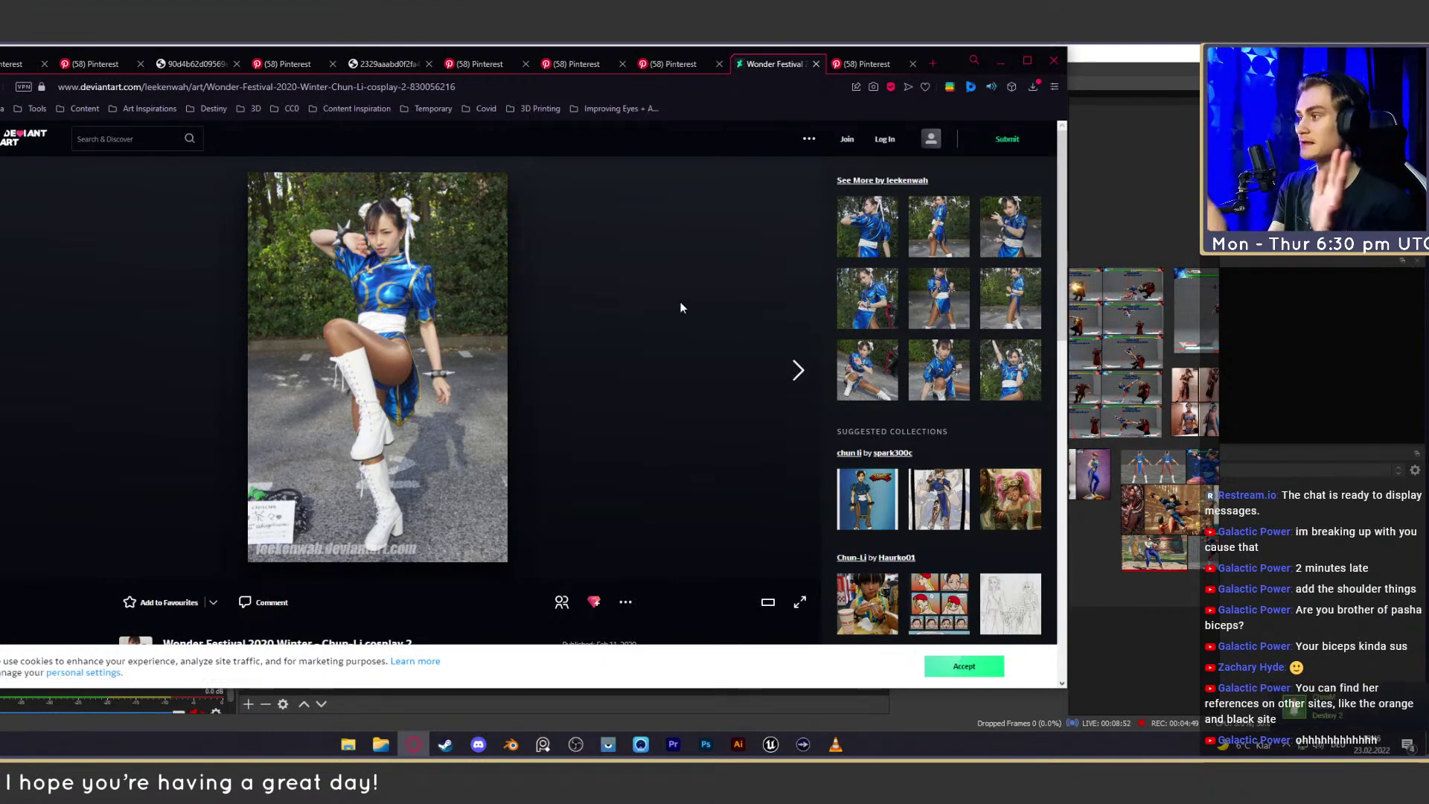
pyautogui.click(868, 311)
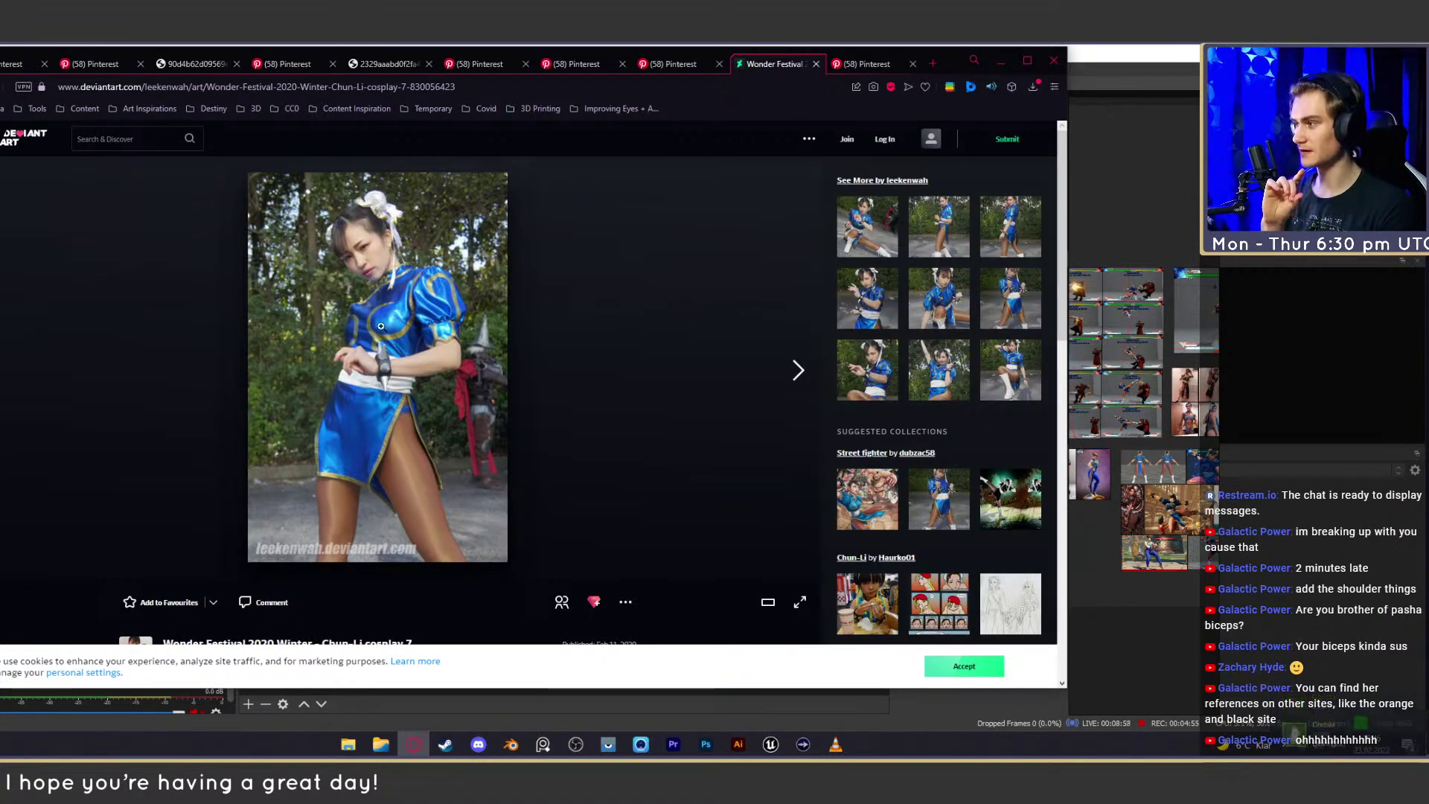
pyautogui.click(926, 300)
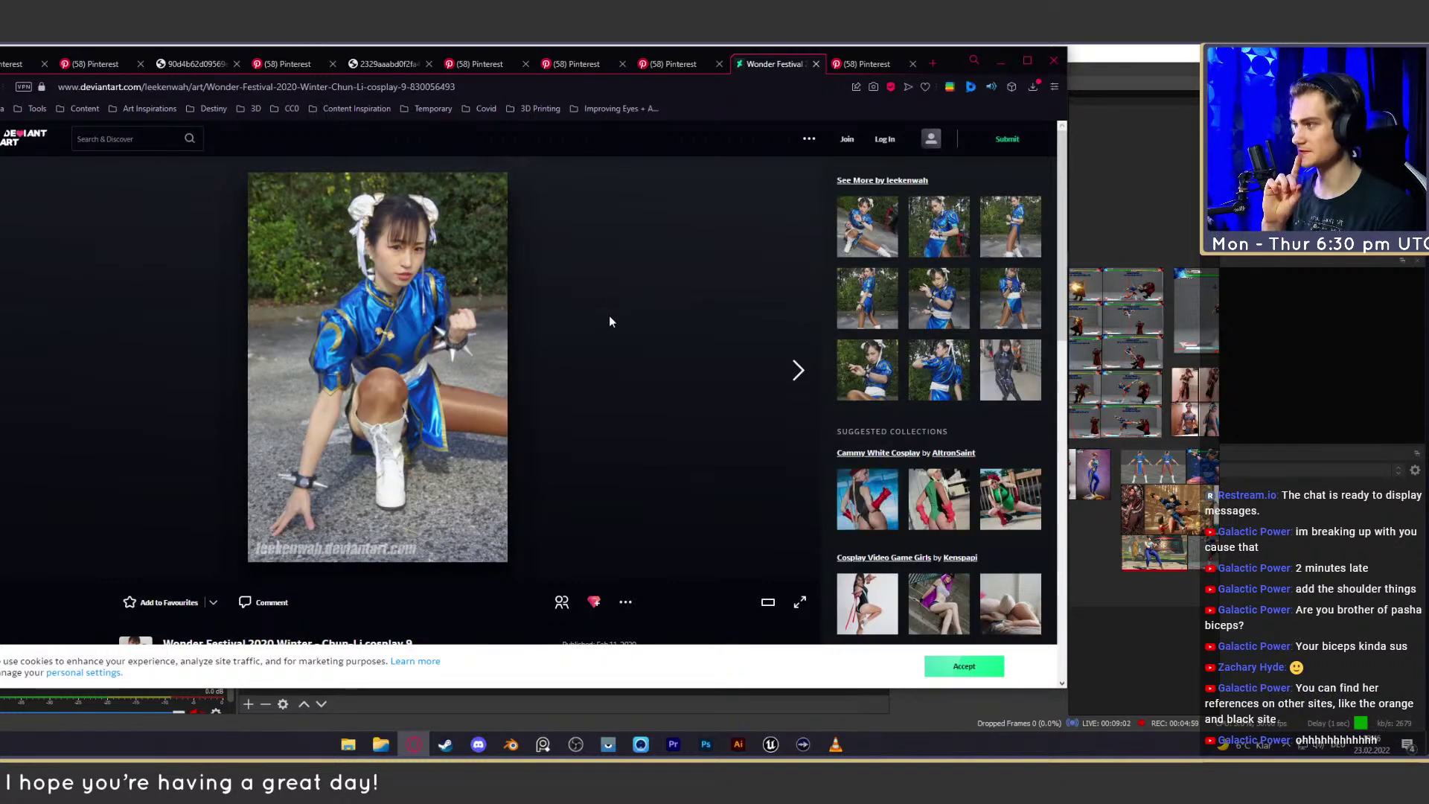
pyautogui.click(798, 370)
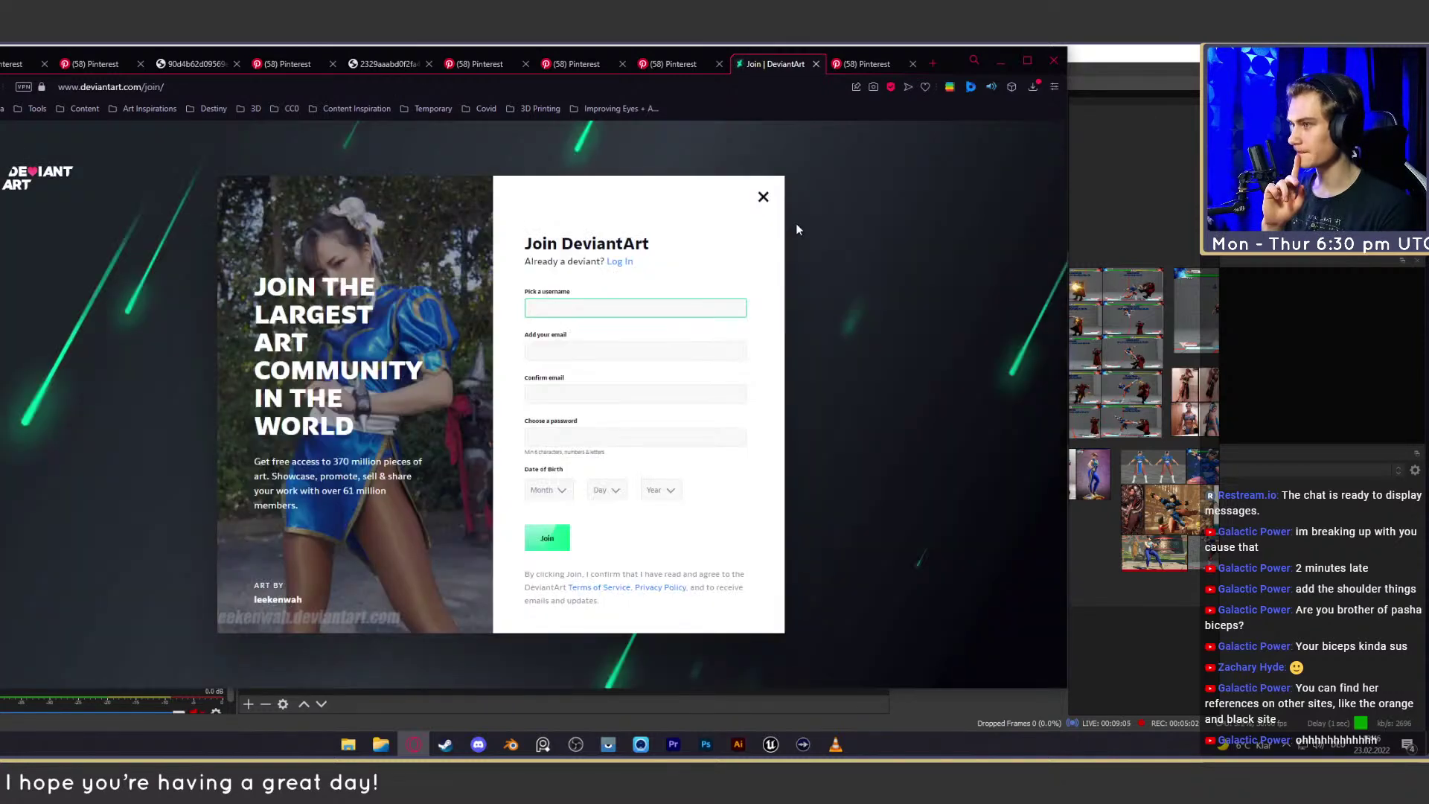
pyautogui.click(763, 199)
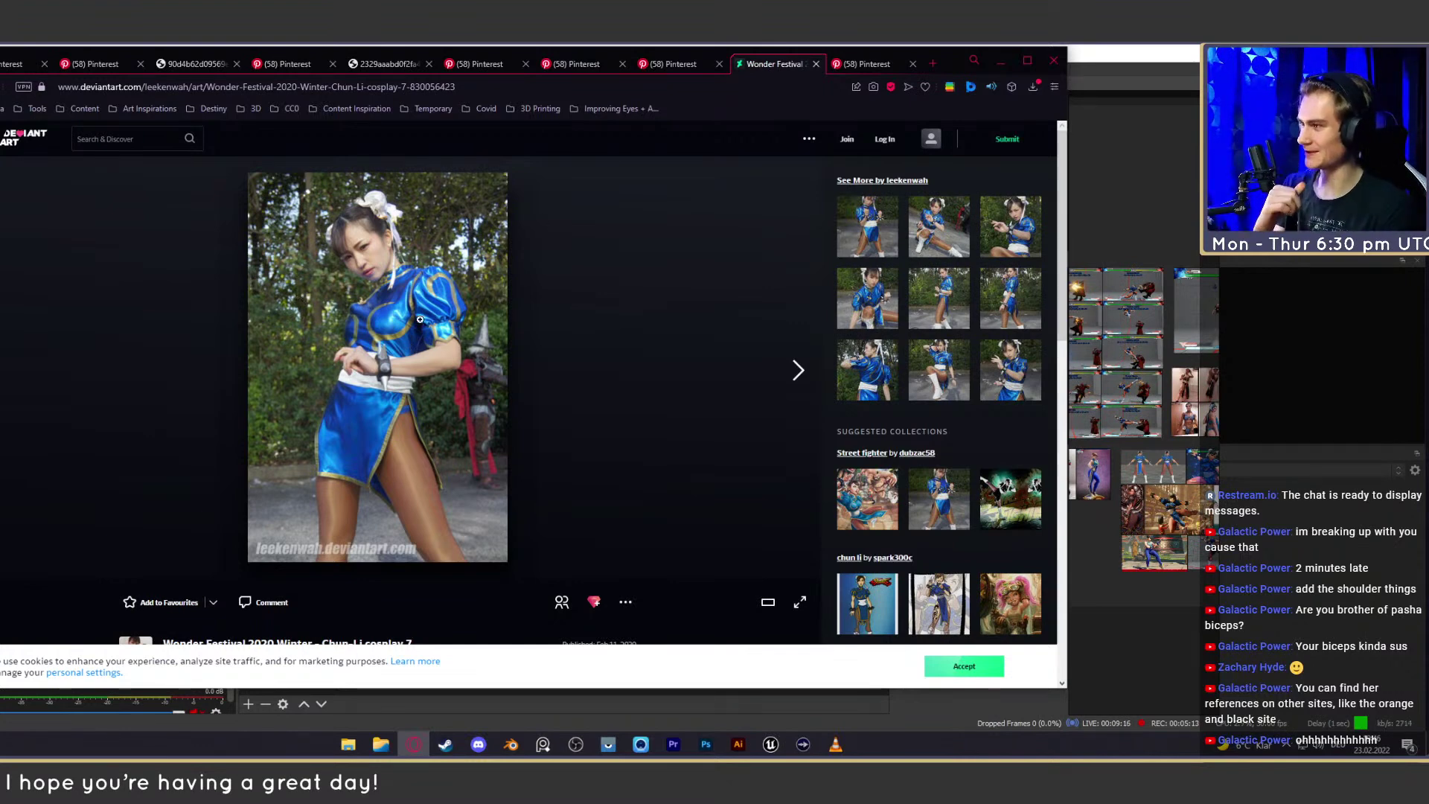
# Save Wonder Festival cosplay photo 7 into the _material folder and put the browser out of the way
pyautogui.moveTo(954, 60); pyautogui.dragTo(1226, 77)
pyautogui.moveTo(84, 439); pyautogui.dragTo(77, 406)
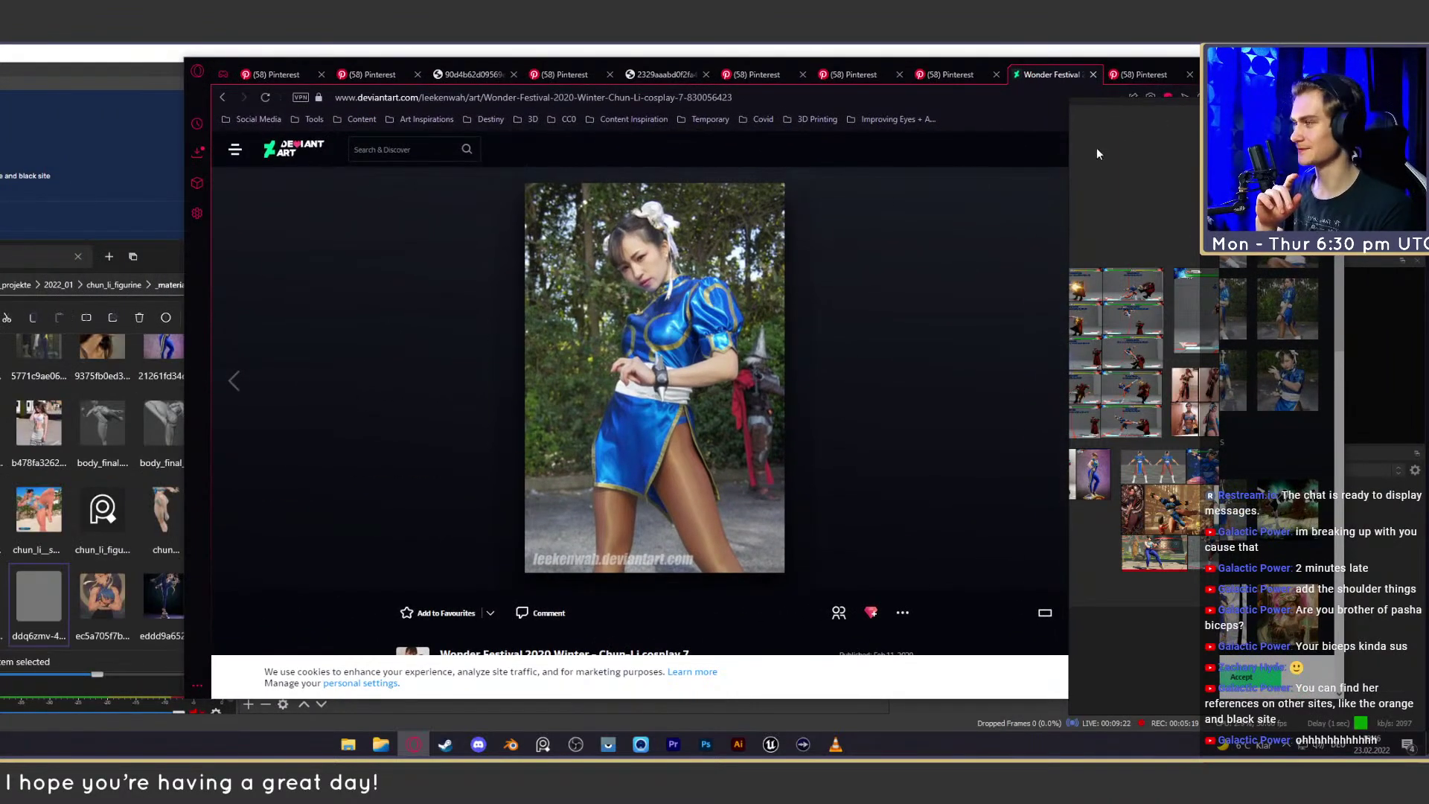
pyautogui.click(1266, 72)
# Place the saved Wonder Festival photo from the _material folder in an empty area of the reference board
pyautogui.moveTo(256, 259); pyautogui.dragTo(711, 128)
pyautogui.scroll(-5, 1129, 486)
pyautogui.scroll(4, 1139, 432)
pyautogui.moveTo(1159, 387); pyautogui.dragTo(1084, 427, button='middle')
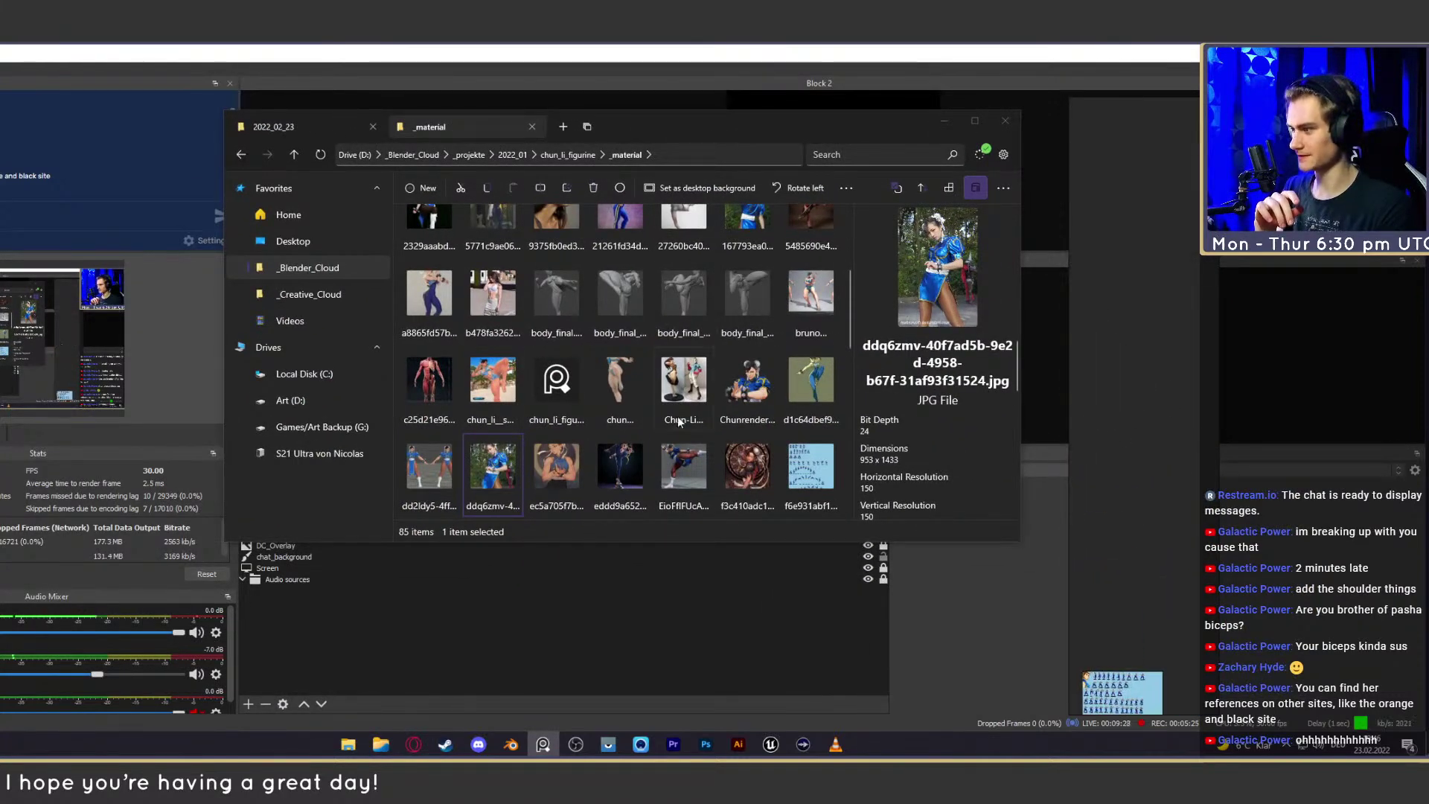
pyautogui.moveTo(642, 489); pyautogui.dragTo(1132, 470)
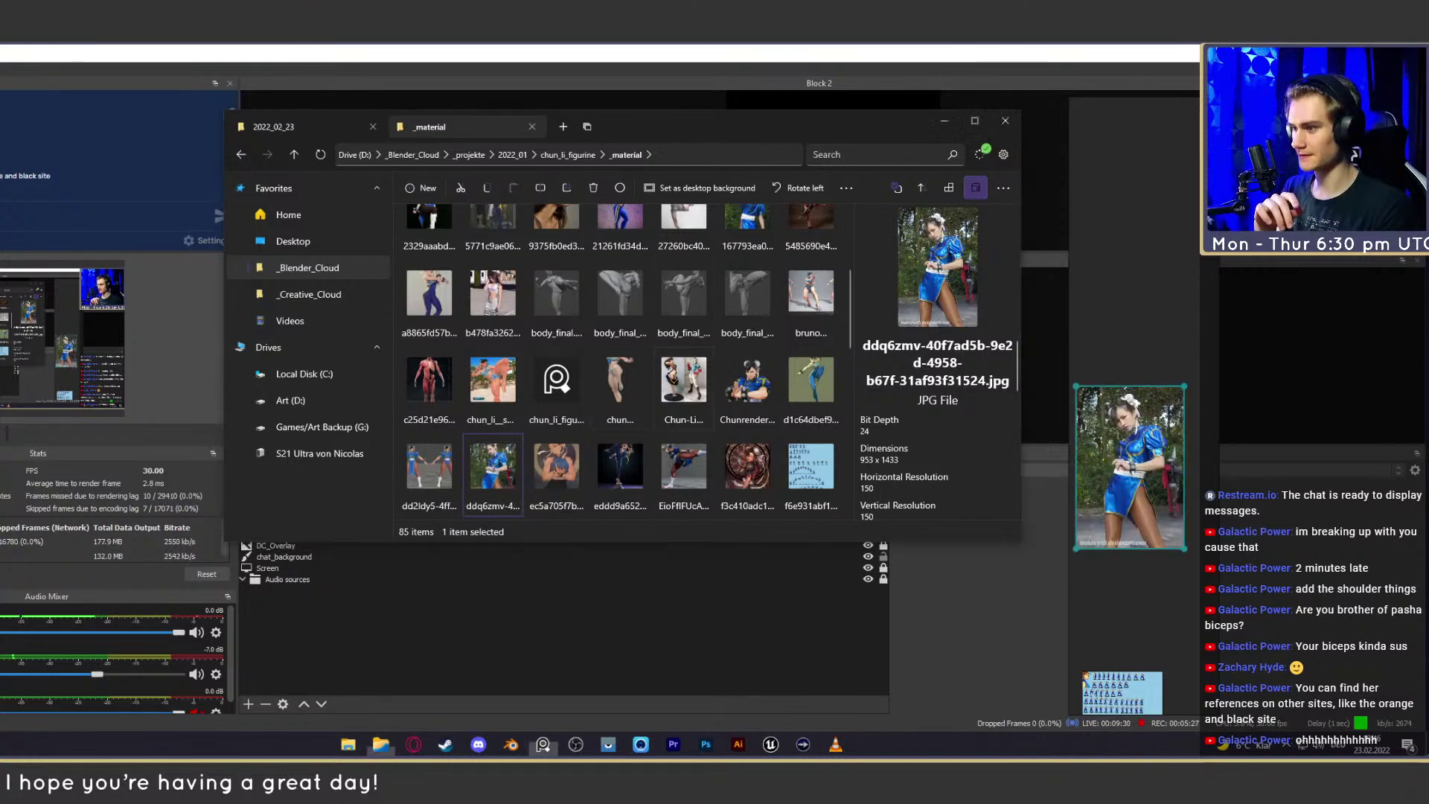
# Place the blue-costume Chun-Li cosplay photo 167793ea0… from the _material folder beside the Wonder Festival photo on the reference board
pyautogui.scroll(-1, 671, 351)
pyautogui.scroll(-2, 739, 363)
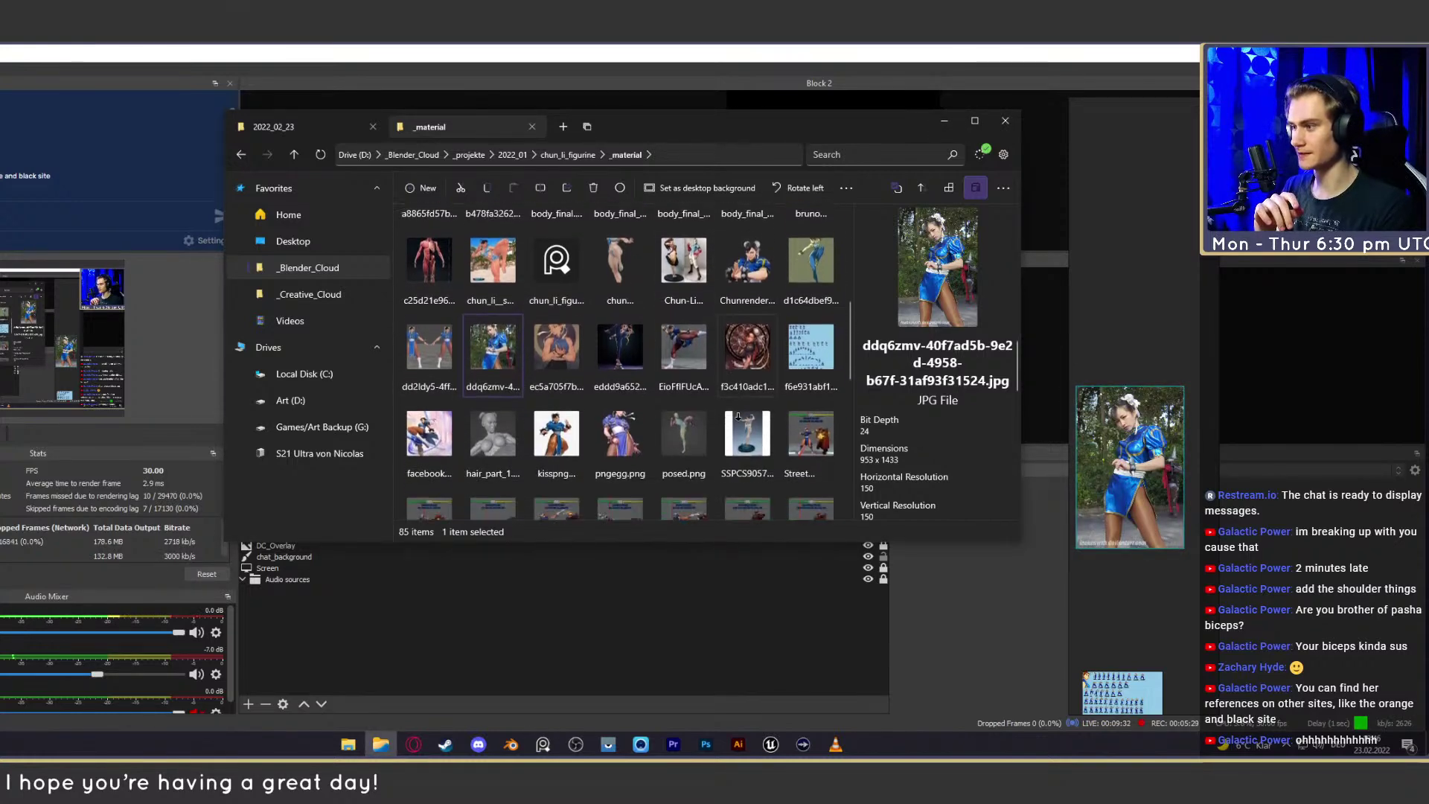
pyautogui.scroll(-5, 723, 342)
pyautogui.scroll(10, 721, 377)
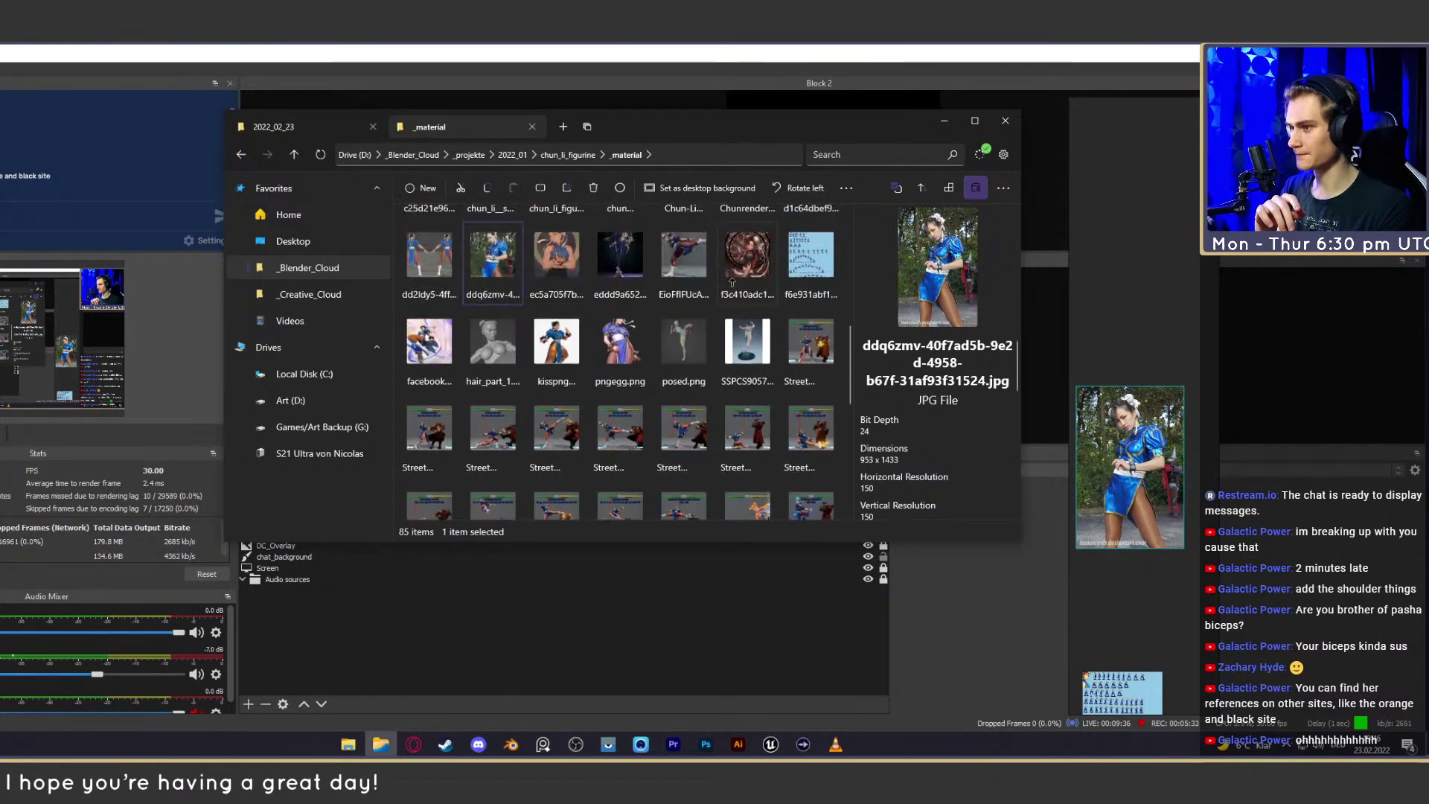
pyautogui.moveTo(743, 415); pyautogui.dragTo(1227, 438)
# Add the black-background Chun-Li cosplay photo 2329aaabd… from the _material folder below the Wonder Festival photo on the board
pyautogui.click(698, 375)
pyautogui.scroll(-2, 692, 376)
pyautogui.scroll(1, 670, 372)
pyautogui.click(444, 323)
pyautogui.moveTo(440, 372); pyautogui.dragTo(1145, 604)
# Place the white-background cosplay photo 90d4b62d0… next to the other Chun-Li photos on the board and put the file window away
pyautogui.scroll(1, 704, 391)
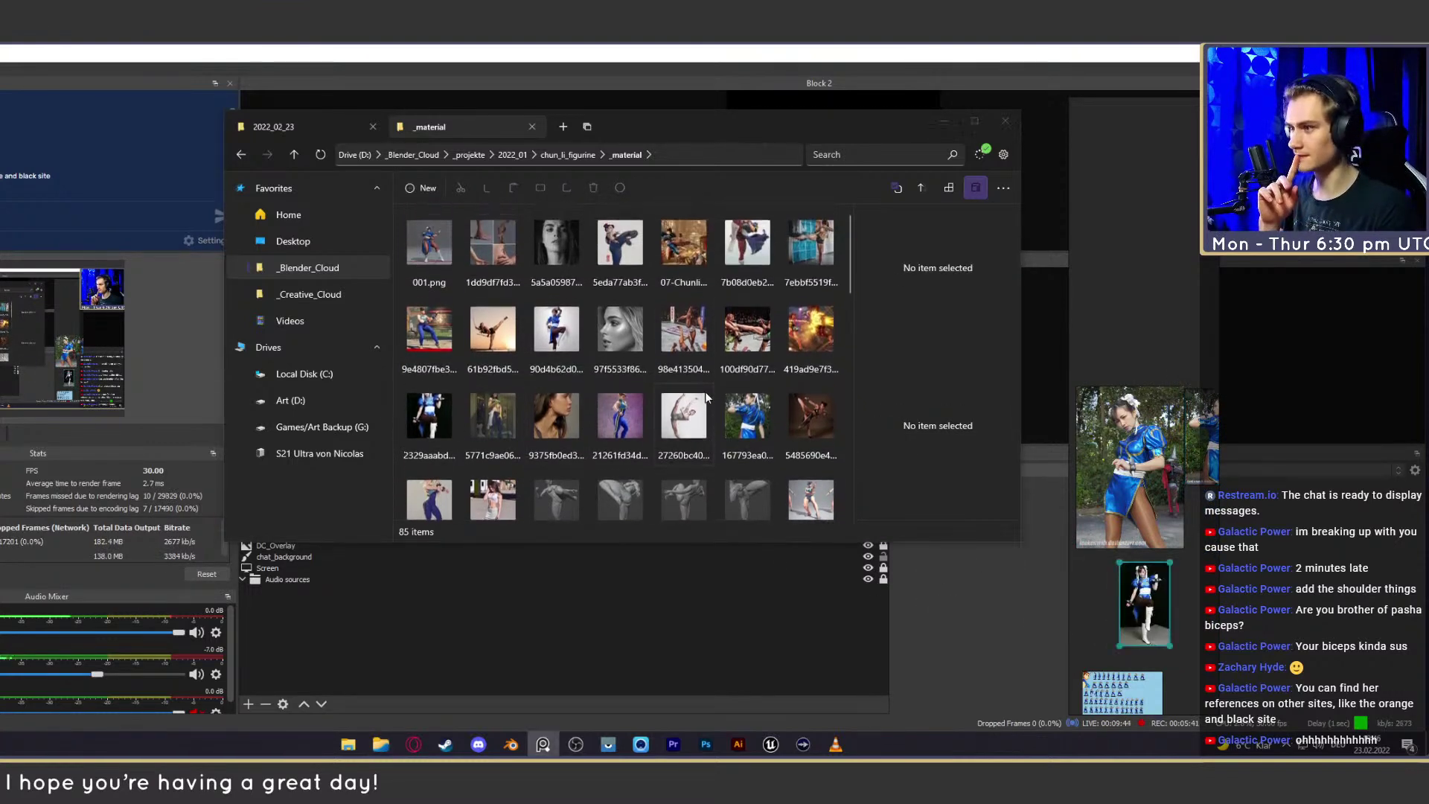
pyautogui.scroll(-4, 704, 335)
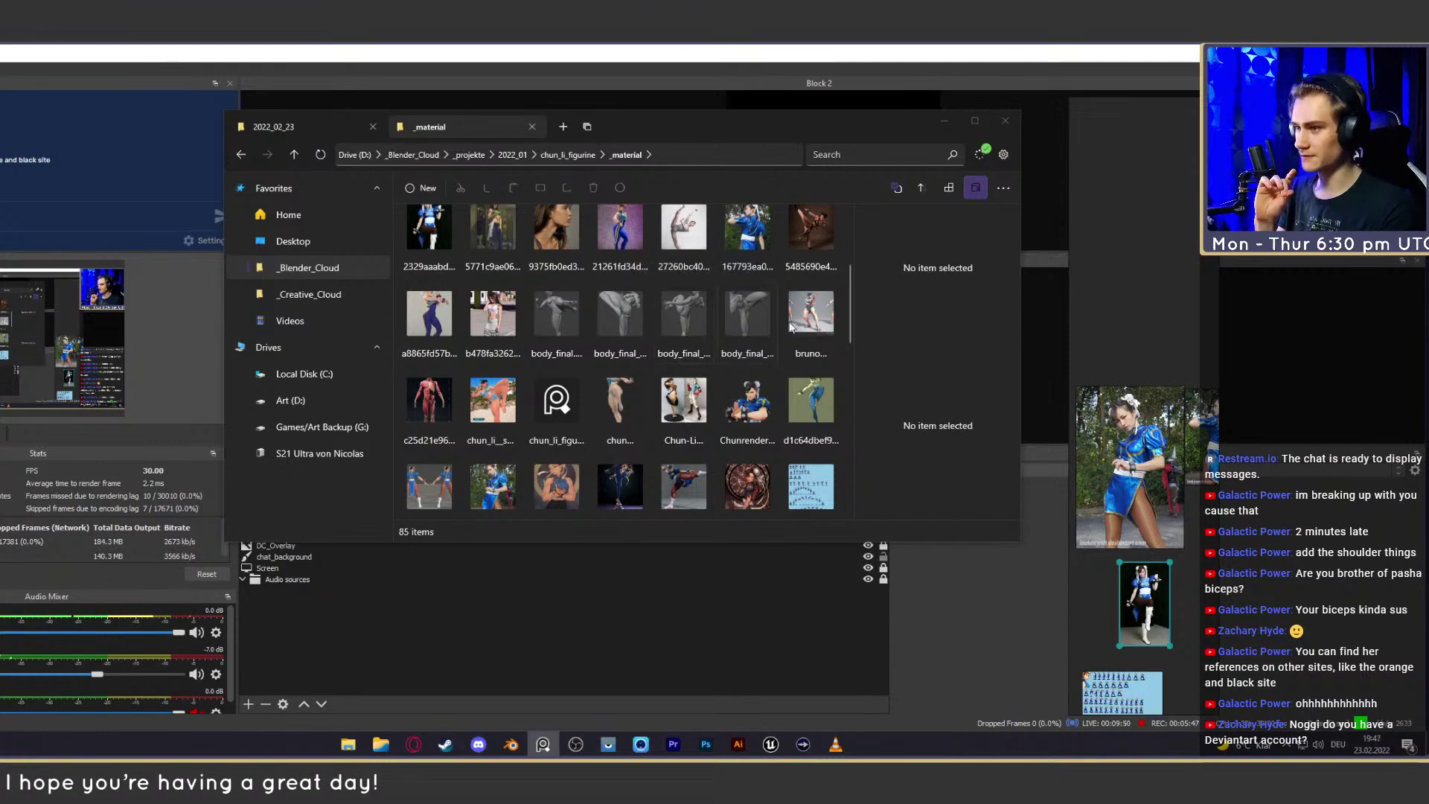
pyautogui.moveTo(850, 285); pyautogui.dragTo(864, 315)
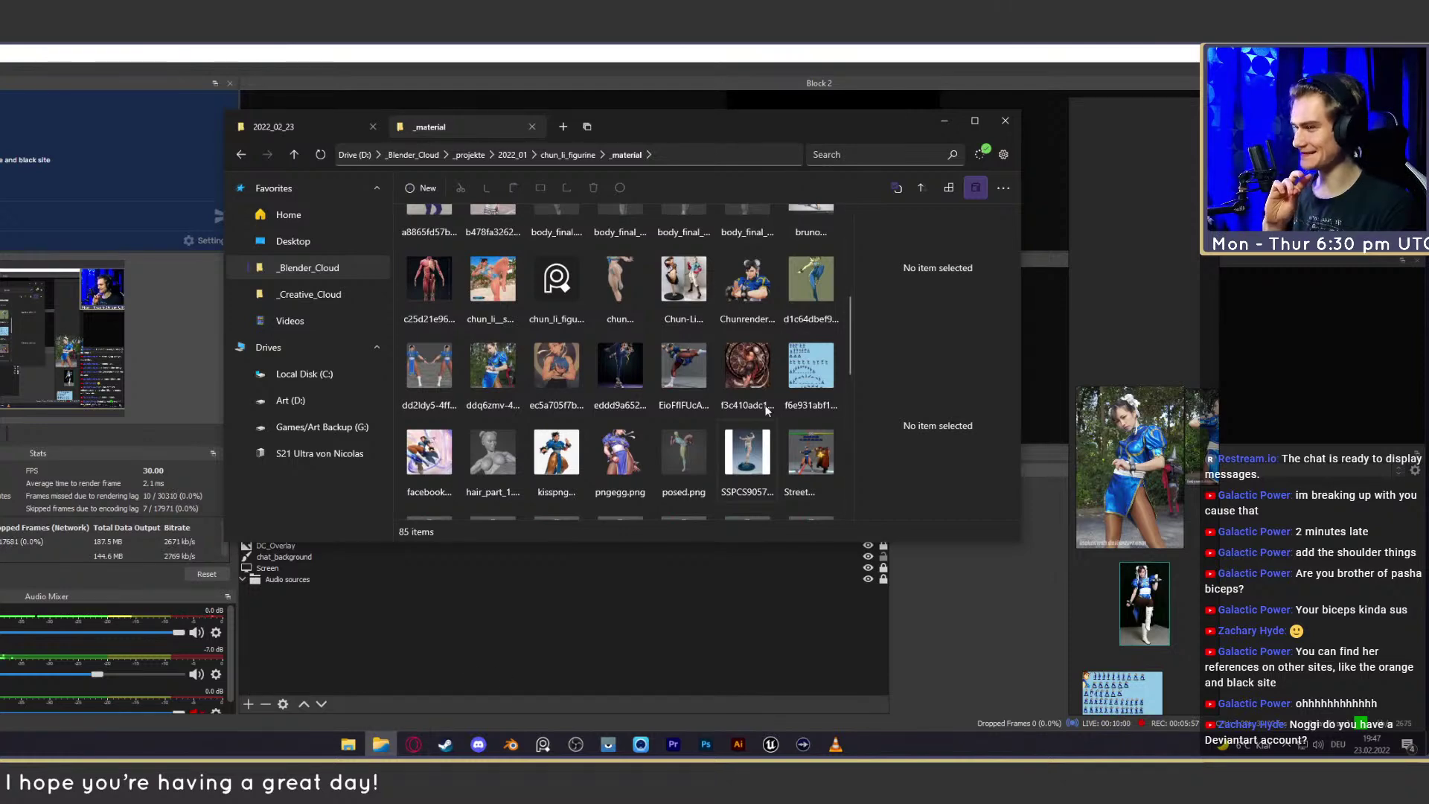
pyautogui.moveTo(851, 314); pyautogui.dragTo(855, 243)
pyautogui.moveTo(547, 315); pyautogui.dragTo(1195, 420)
pyautogui.moveTo(1094, 553); pyautogui.dragTo(1176, 495)
pyautogui.click(942, 122)
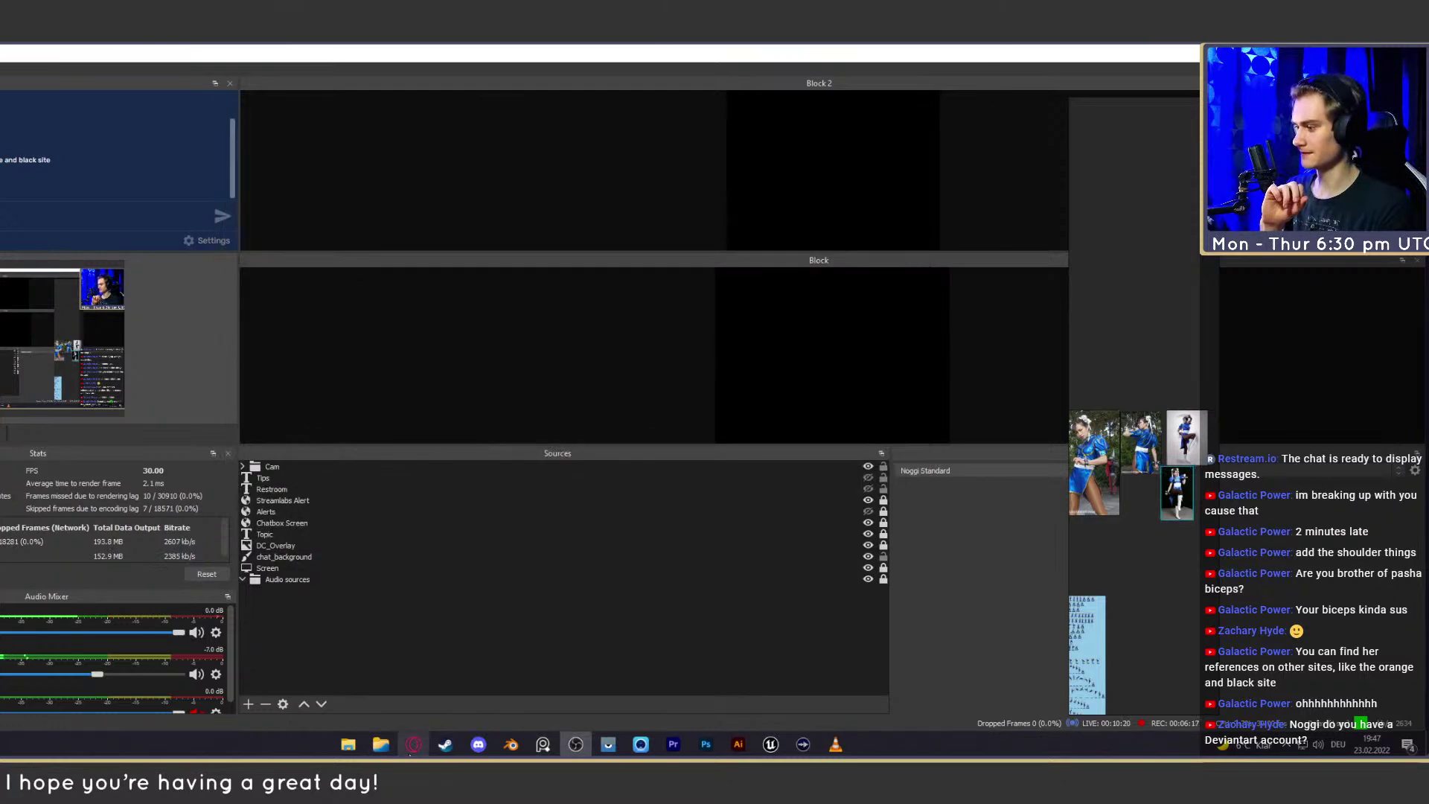
# Switch back to the browser, search DeviantArt for the artist's username and open that artist's profile
pyautogui.hotkey('alt', 'Tab')
pyautogui.moveTo(1235, 67); pyautogui.dragTo(1002, 80)
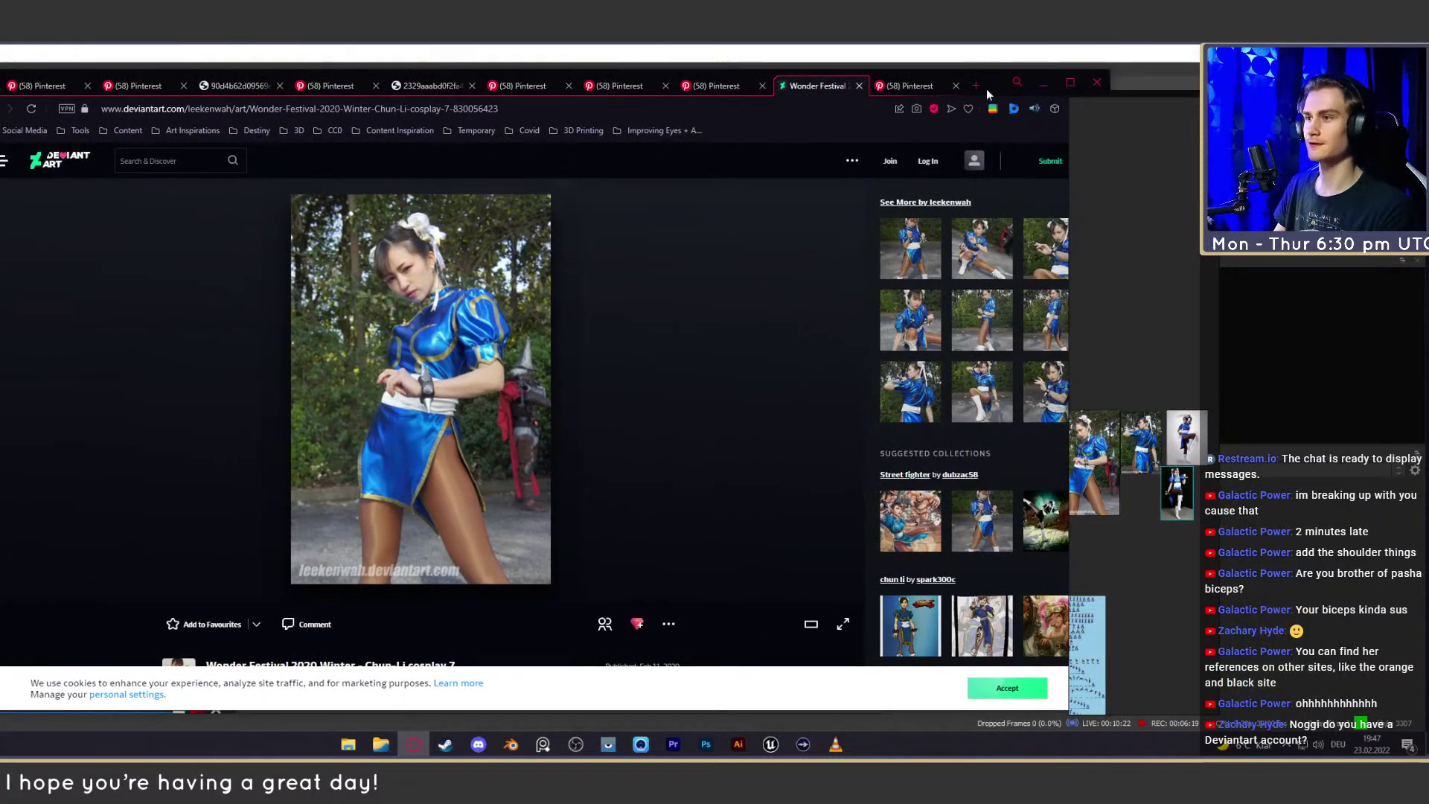
pyautogui.click(165, 161)
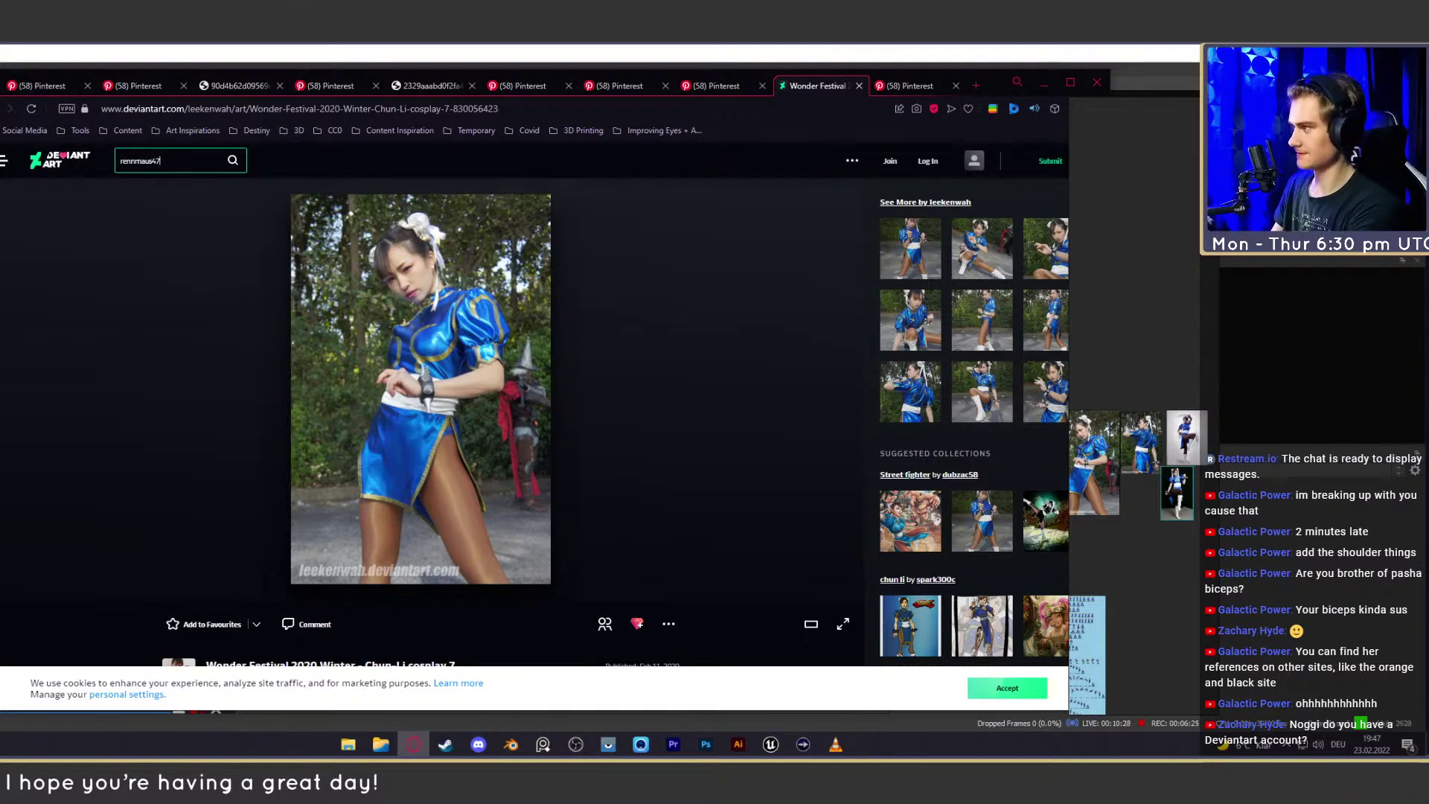
pyautogui.press('Return')
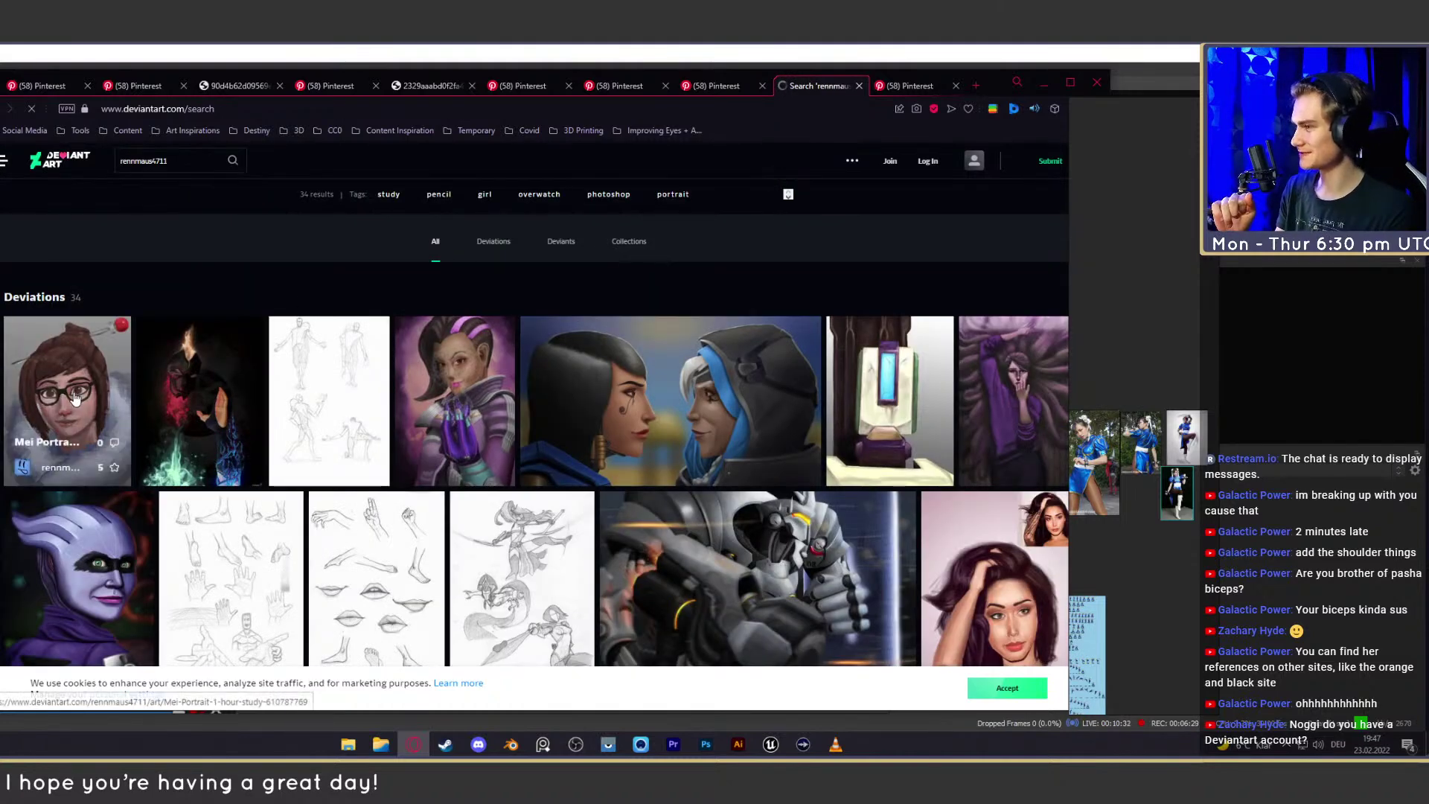
pyautogui.click(60, 468)
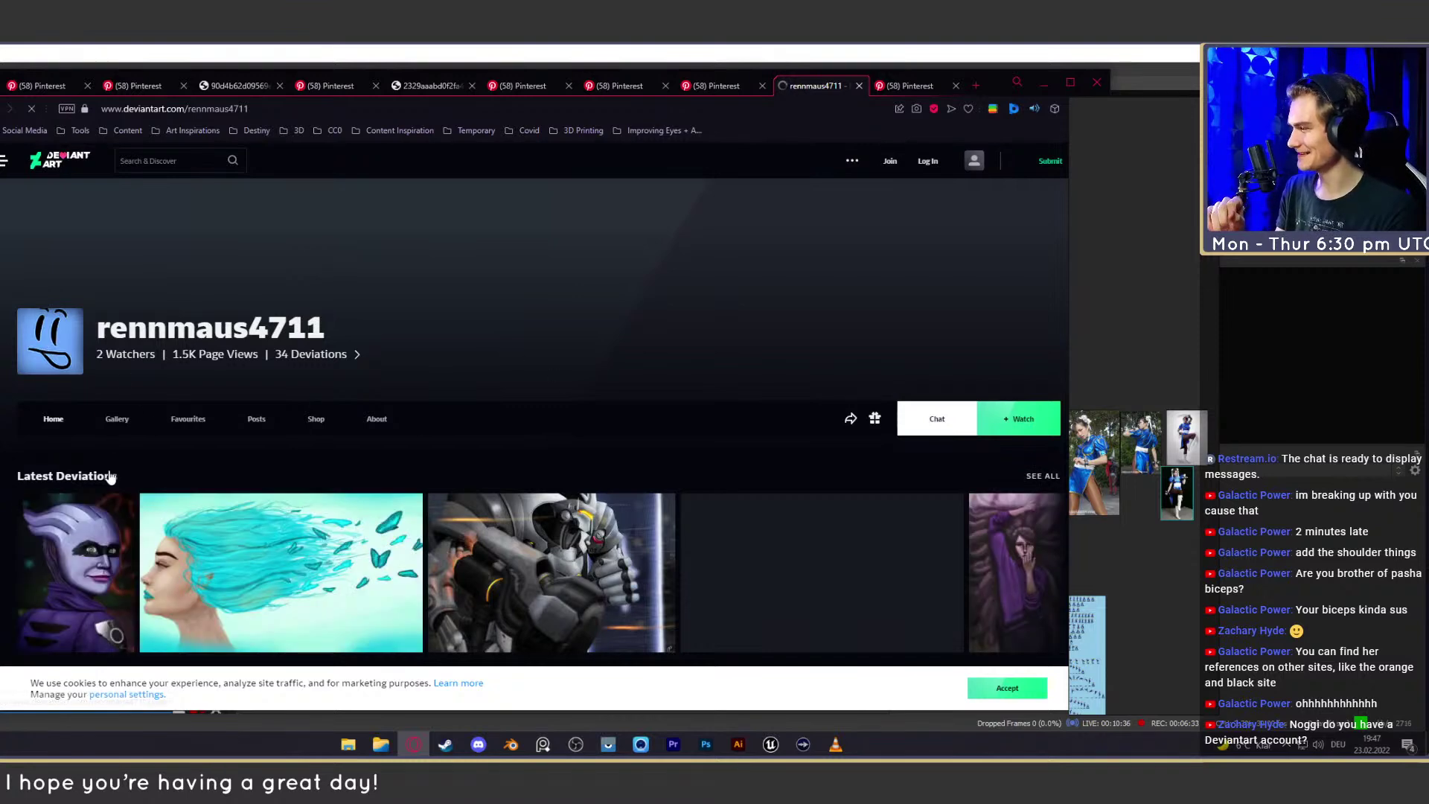
# Open the profile's gallery and look through the Featured works down to the sketches at the end
pyautogui.scroll(-1, 29, 414)
pyautogui.scroll(-2, 2, 419)
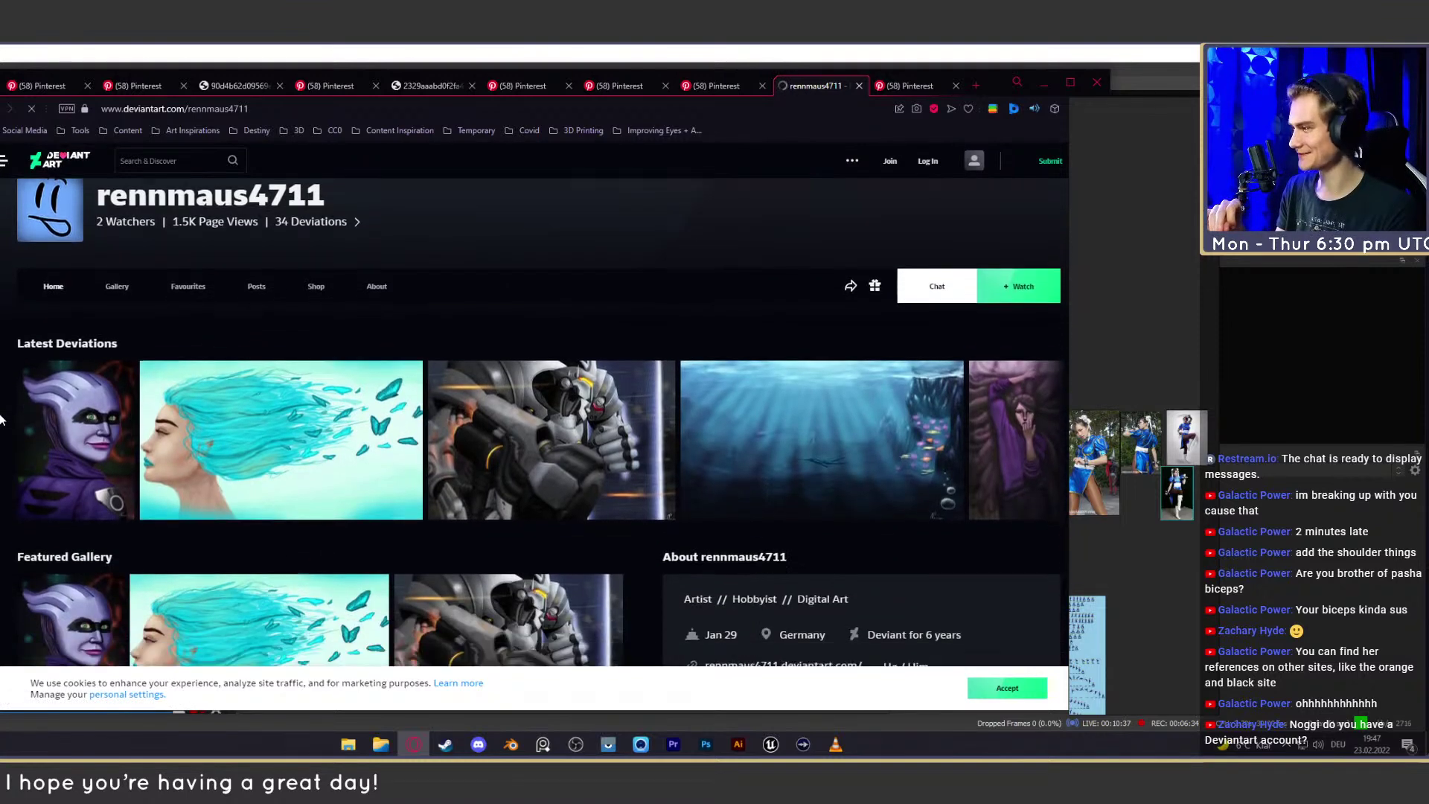
pyautogui.click(113, 287)
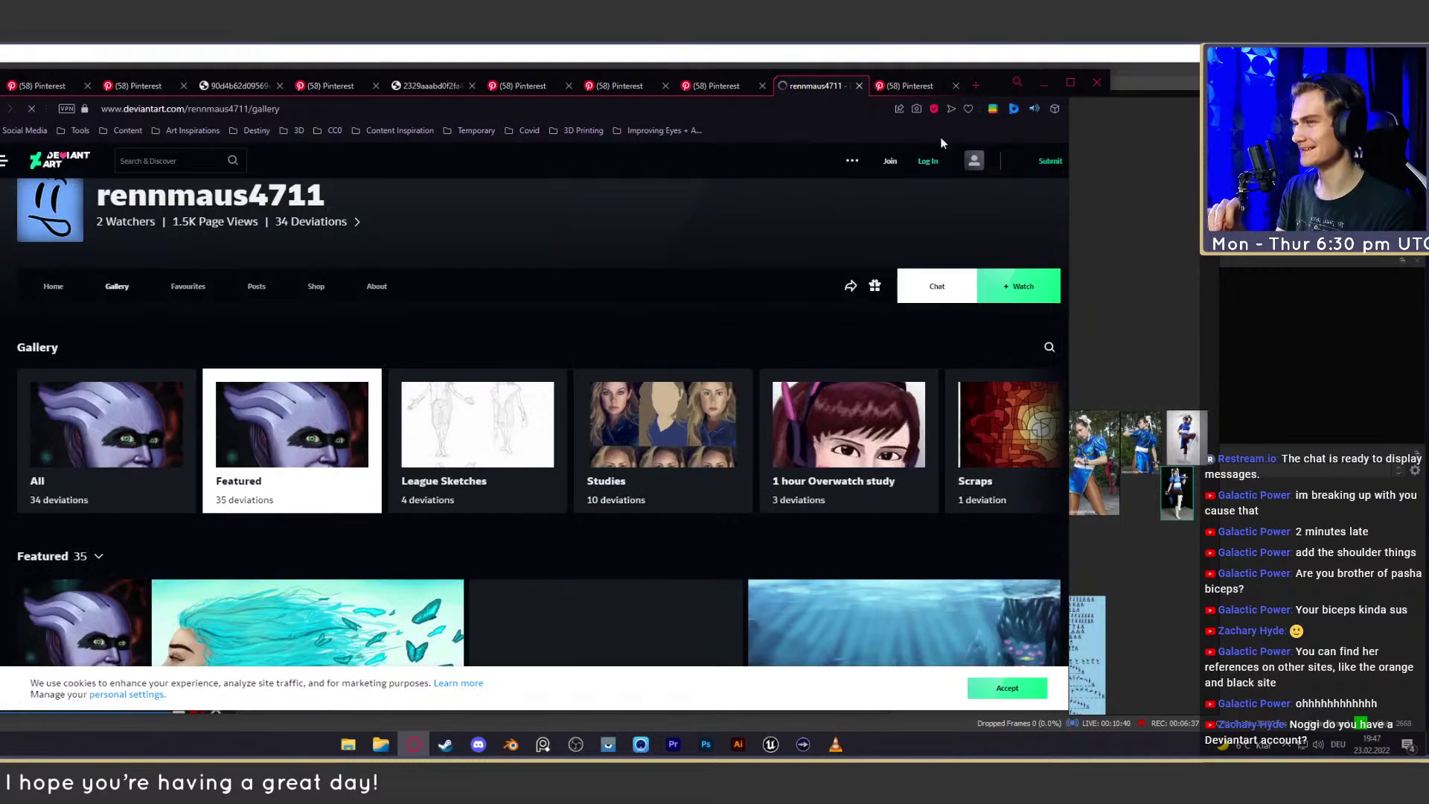
pyautogui.moveTo(992, 87); pyautogui.dragTo(1003, 77)
pyautogui.scroll(-10, 496, 400)
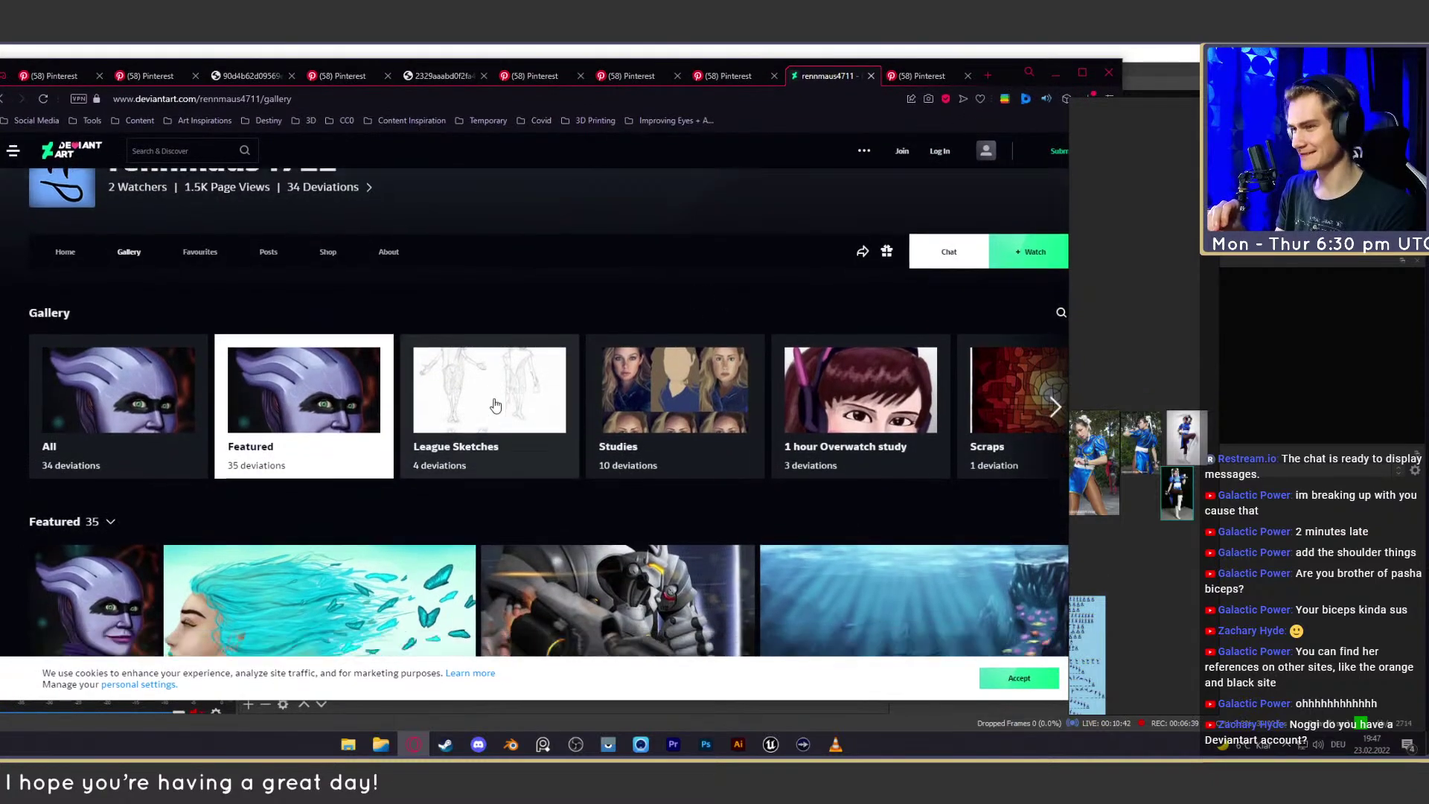
pyautogui.scroll(-5, 497, 400)
pyautogui.scroll(5, 560, 414)
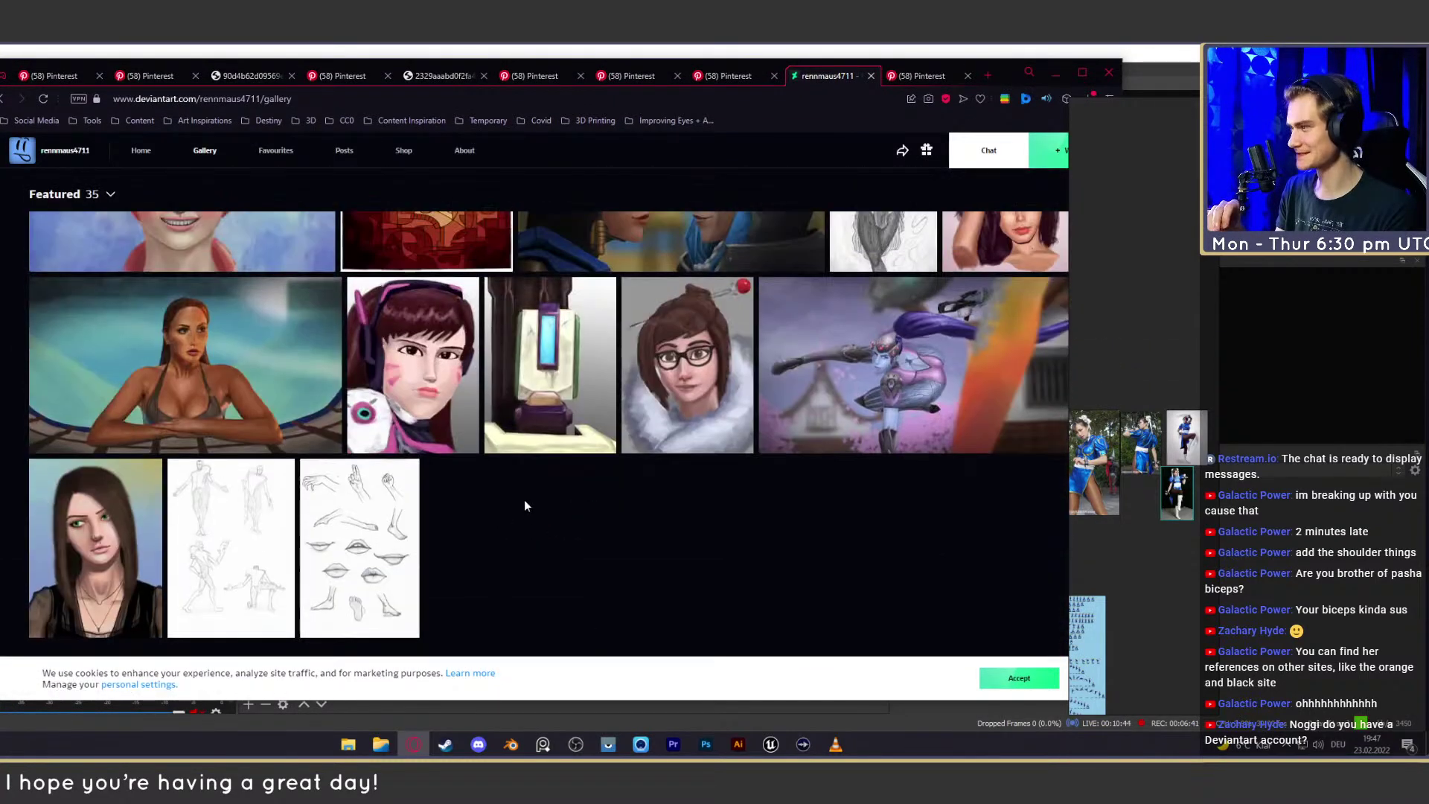
pyautogui.scroll(-2, 521, 518)
# View the Hand + feet (+lips) study #03 in a separate tab, then close it and return to the gallery
pyautogui.middleClick(368, 415)
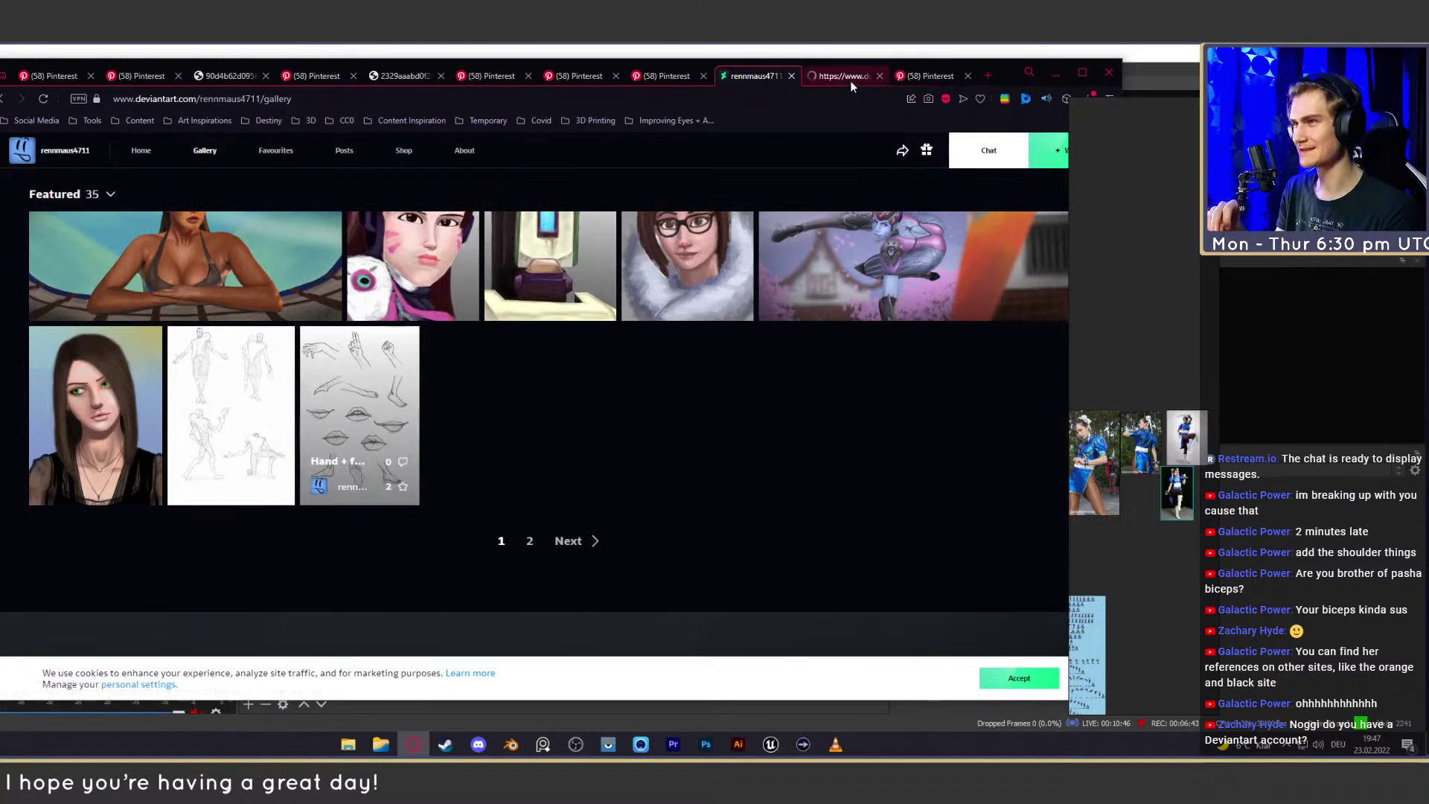
pyautogui.click(847, 77)
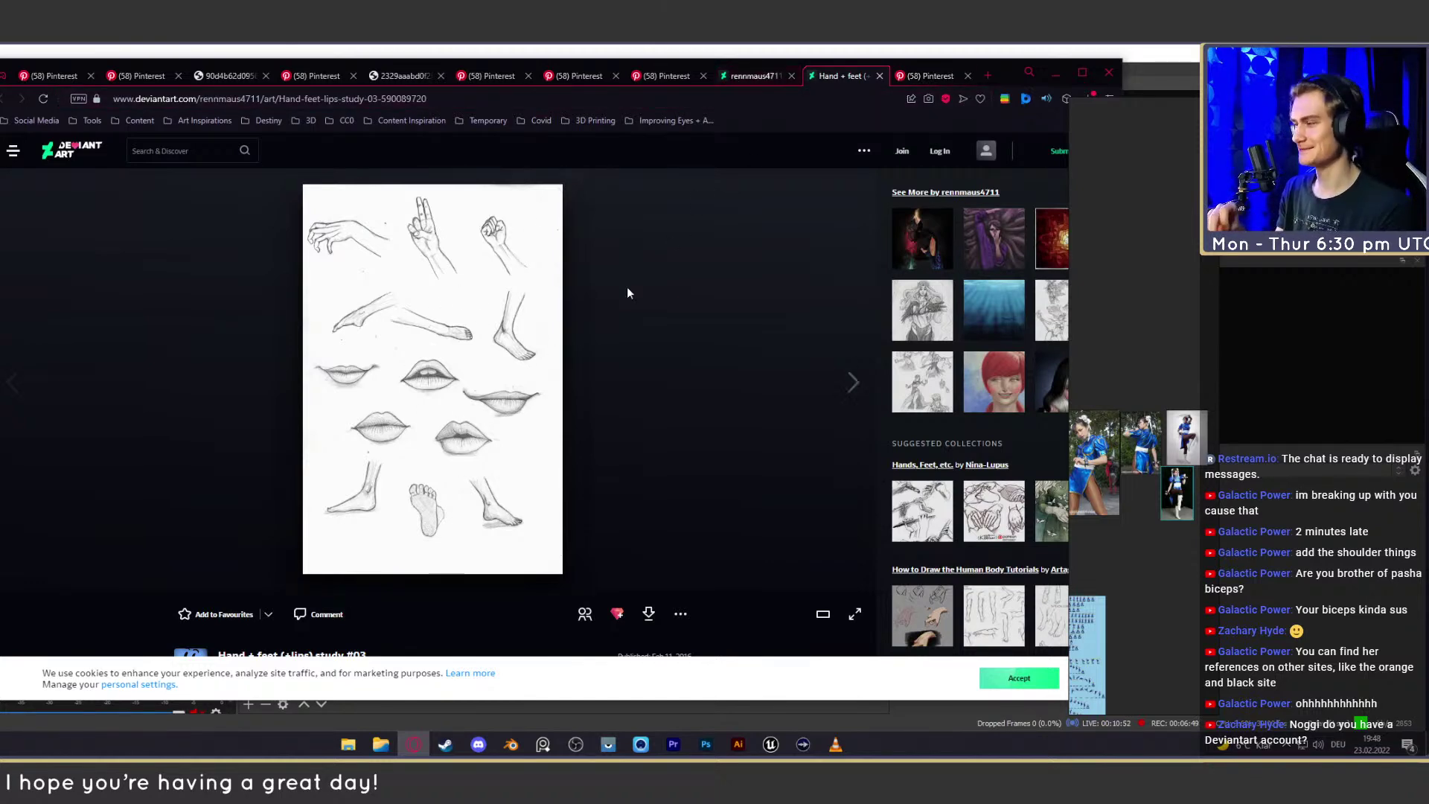
pyautogui.click(757, 77)
pyautogui.click(879, 76)
# View the Some Jhin quicksketches drawing in a separate tab, then close it and return to the gallery
pyautogui.middleClick(235, 423)
pyautogui.click(839, 75)
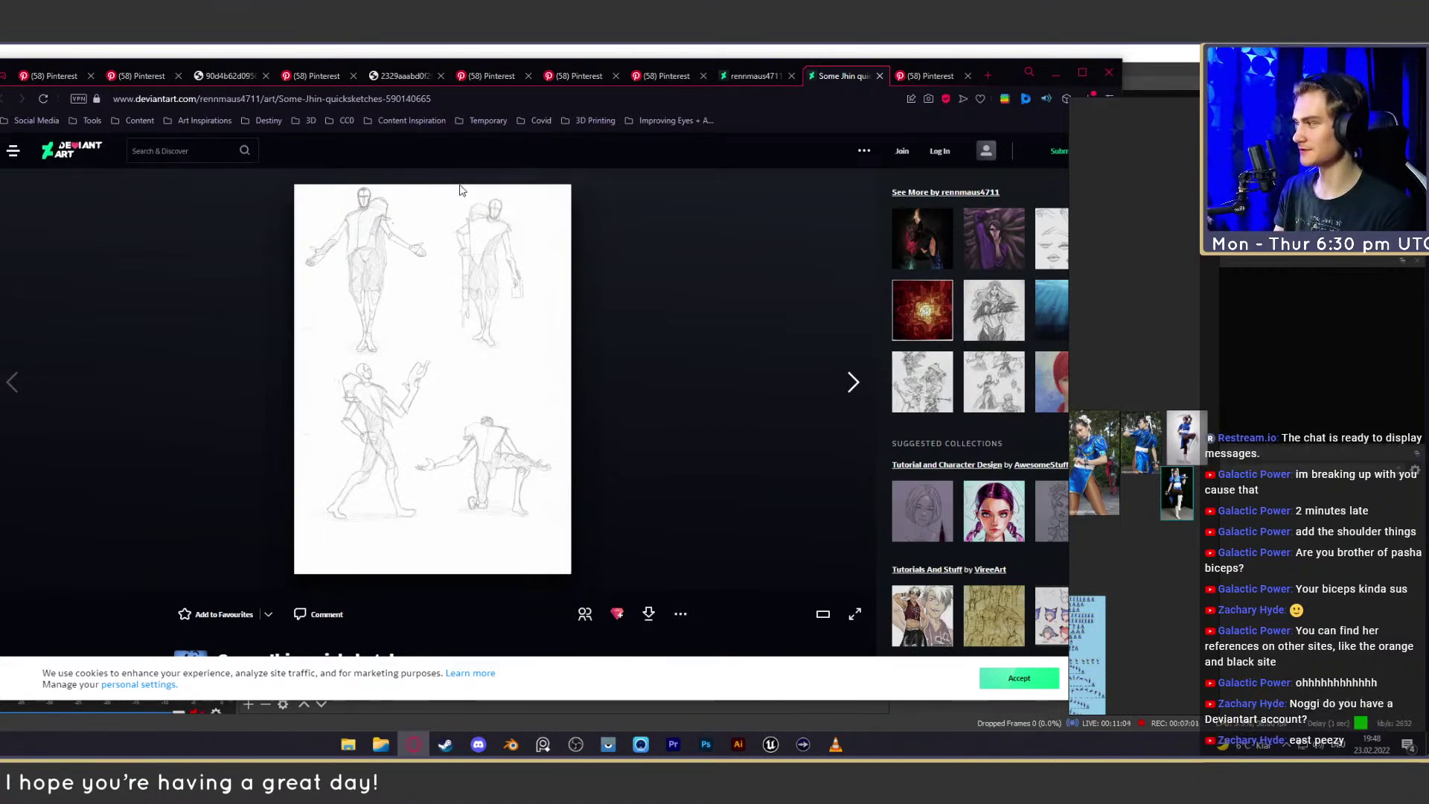
pyautogui.click(761, 73)
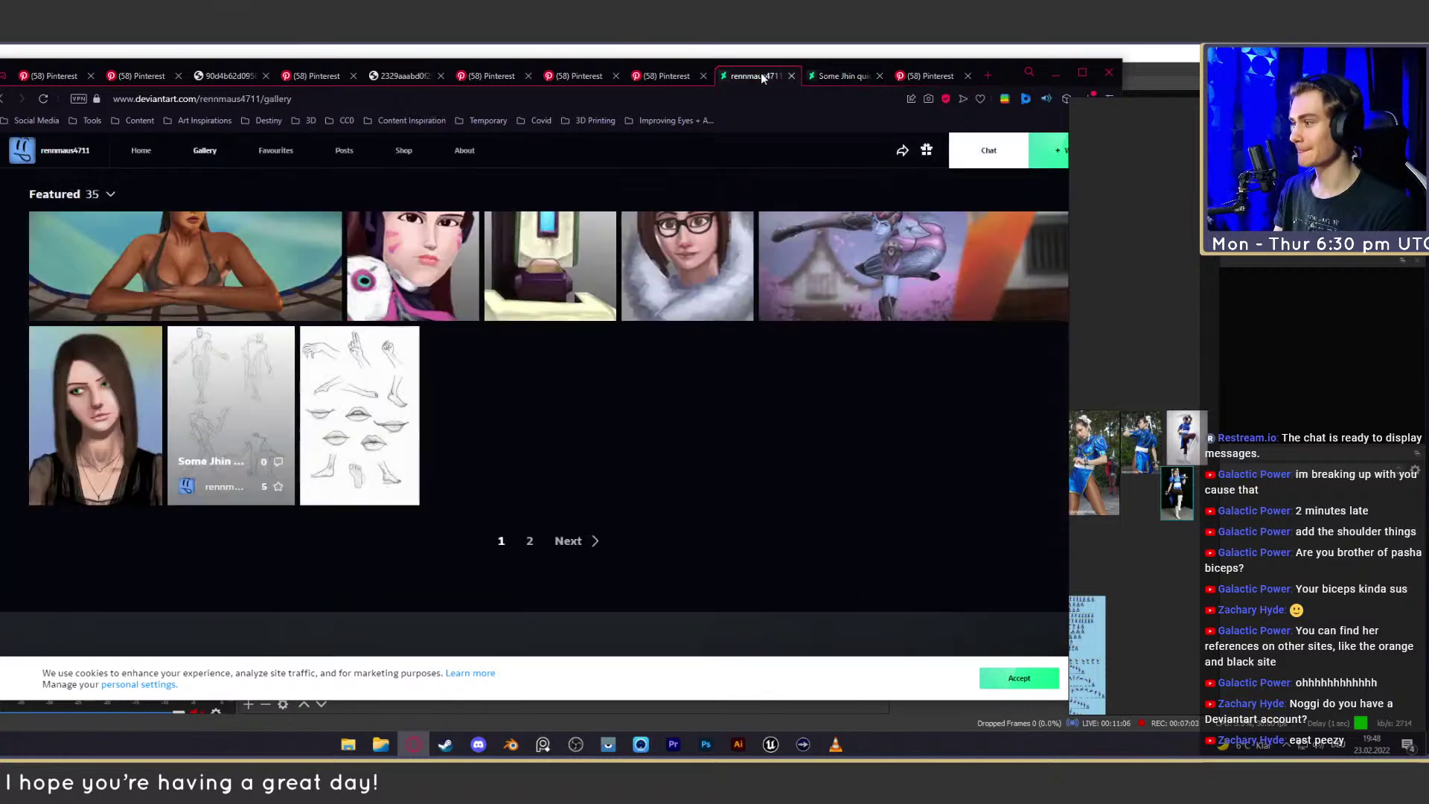
pyautogui.click(878, 75)
# View the See ya there portrait of the long-haired woman in a separate tab, then close it
pyautogui.scroll(1, 131, 428)
pyautogui.middleClick(137, 484)
pyautogui.click(835, 74)
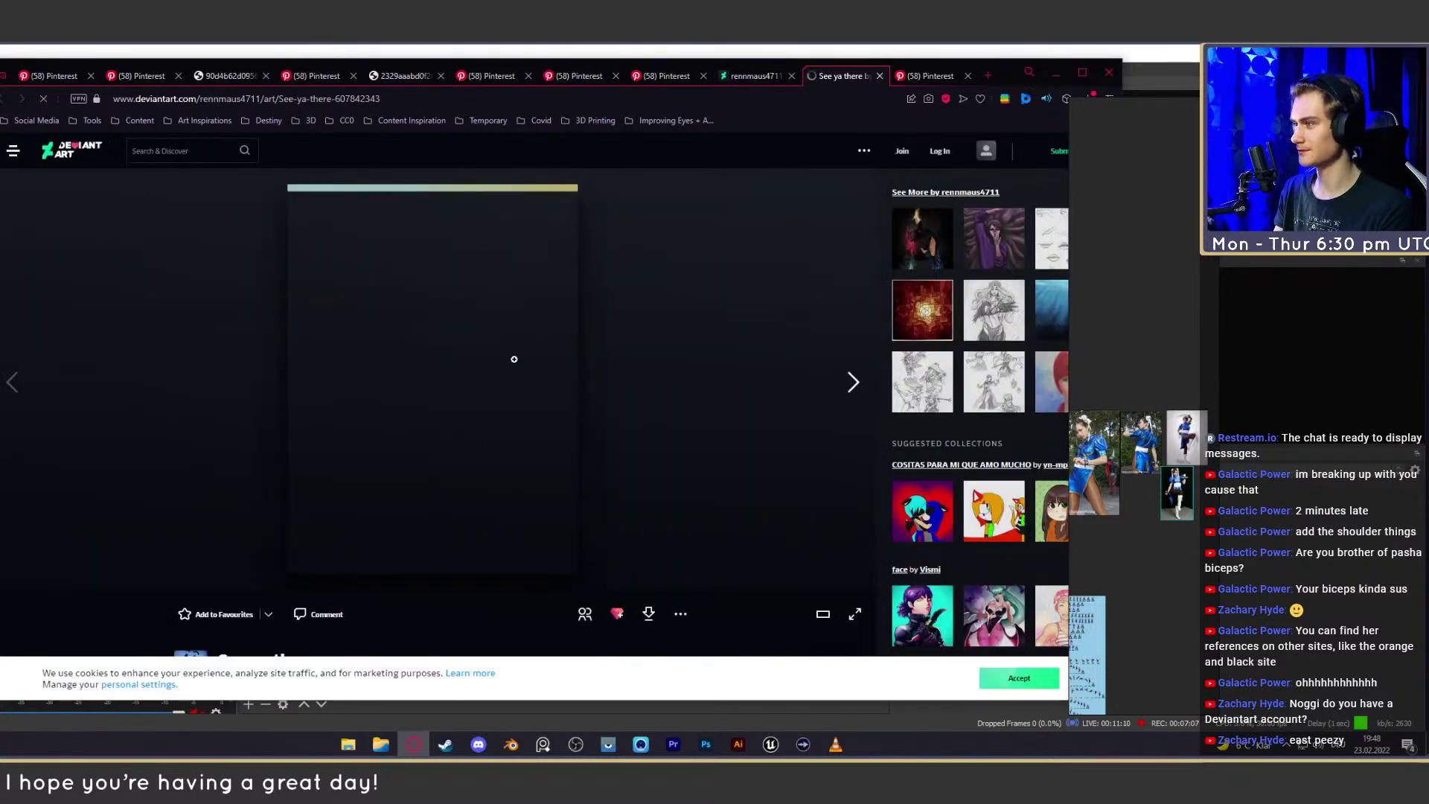
pyautogui.click(880, 77)
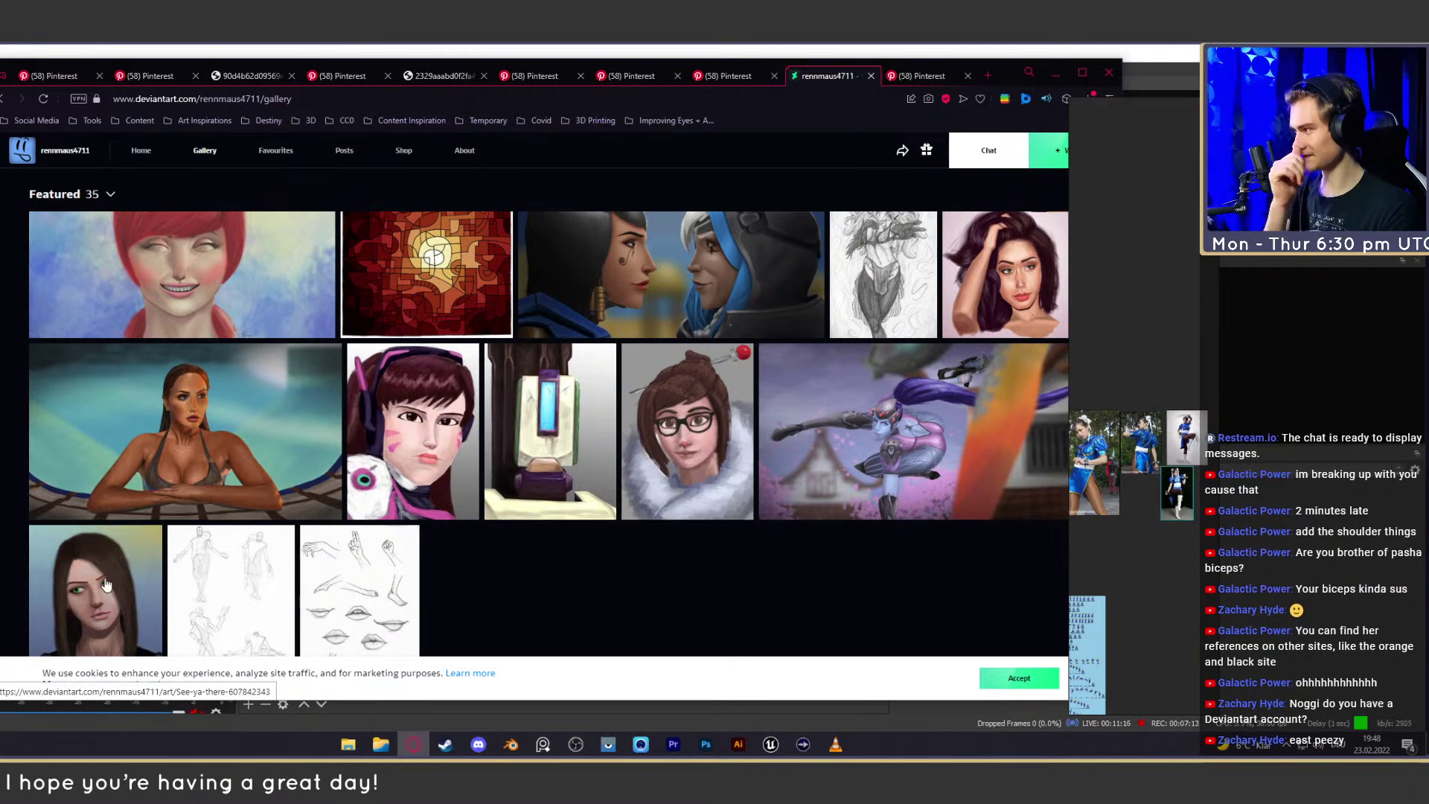
# View the I will shield you artwork near the start of the Featured works in a separate tab, then close it
pyautogui.scroll(1, 919, 453)
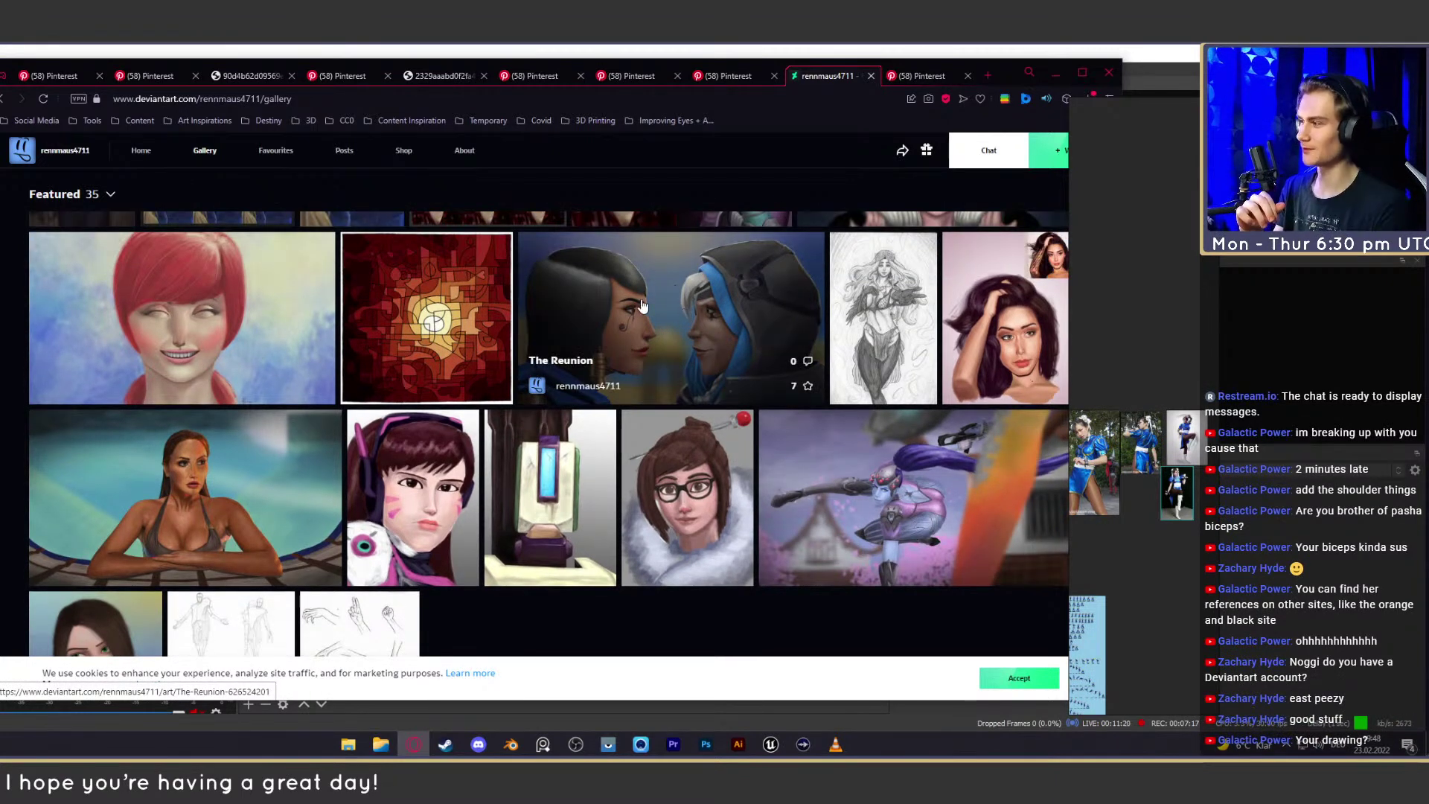
pyautogui.scroll(5, 643, 301)
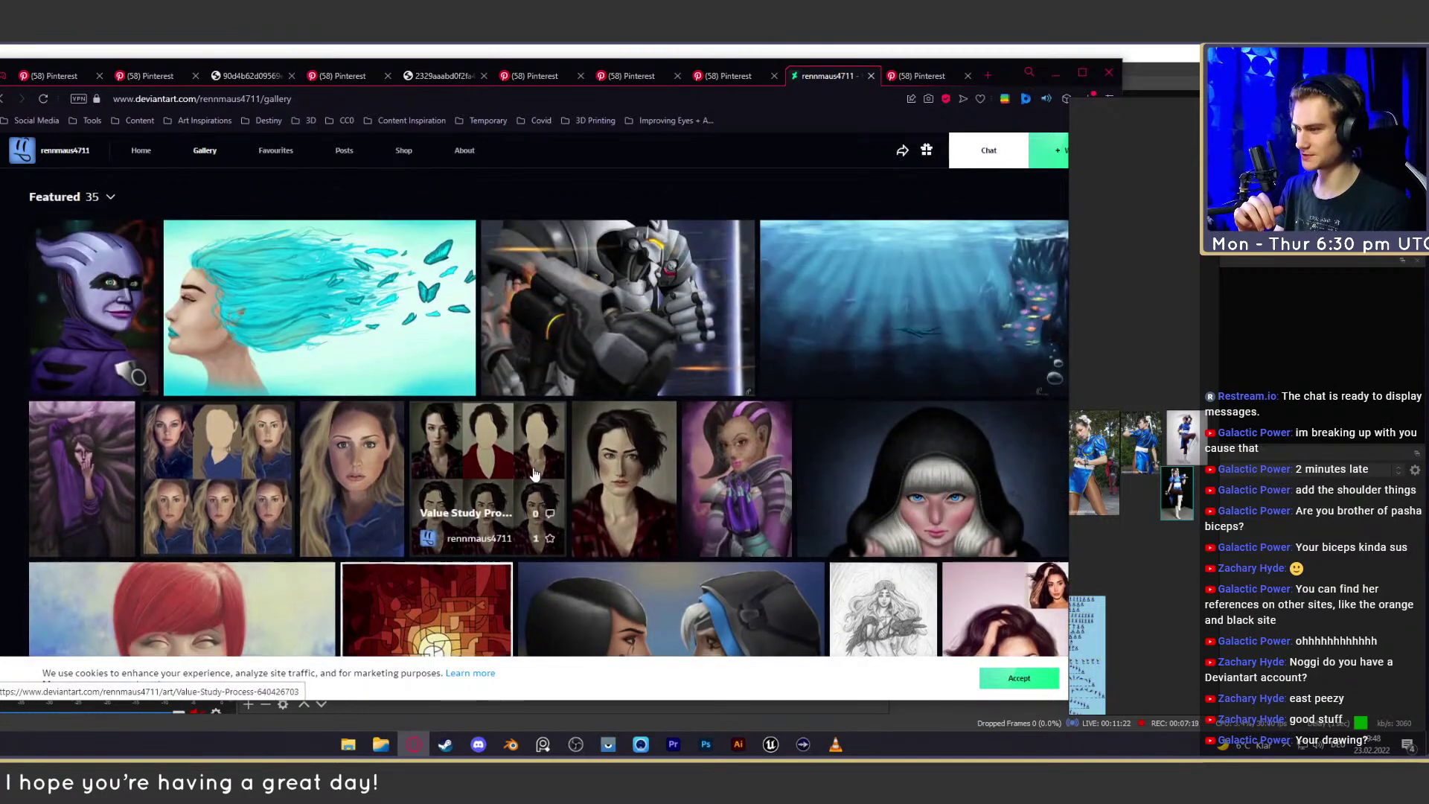
pyautogui.middleClick(611, 280)
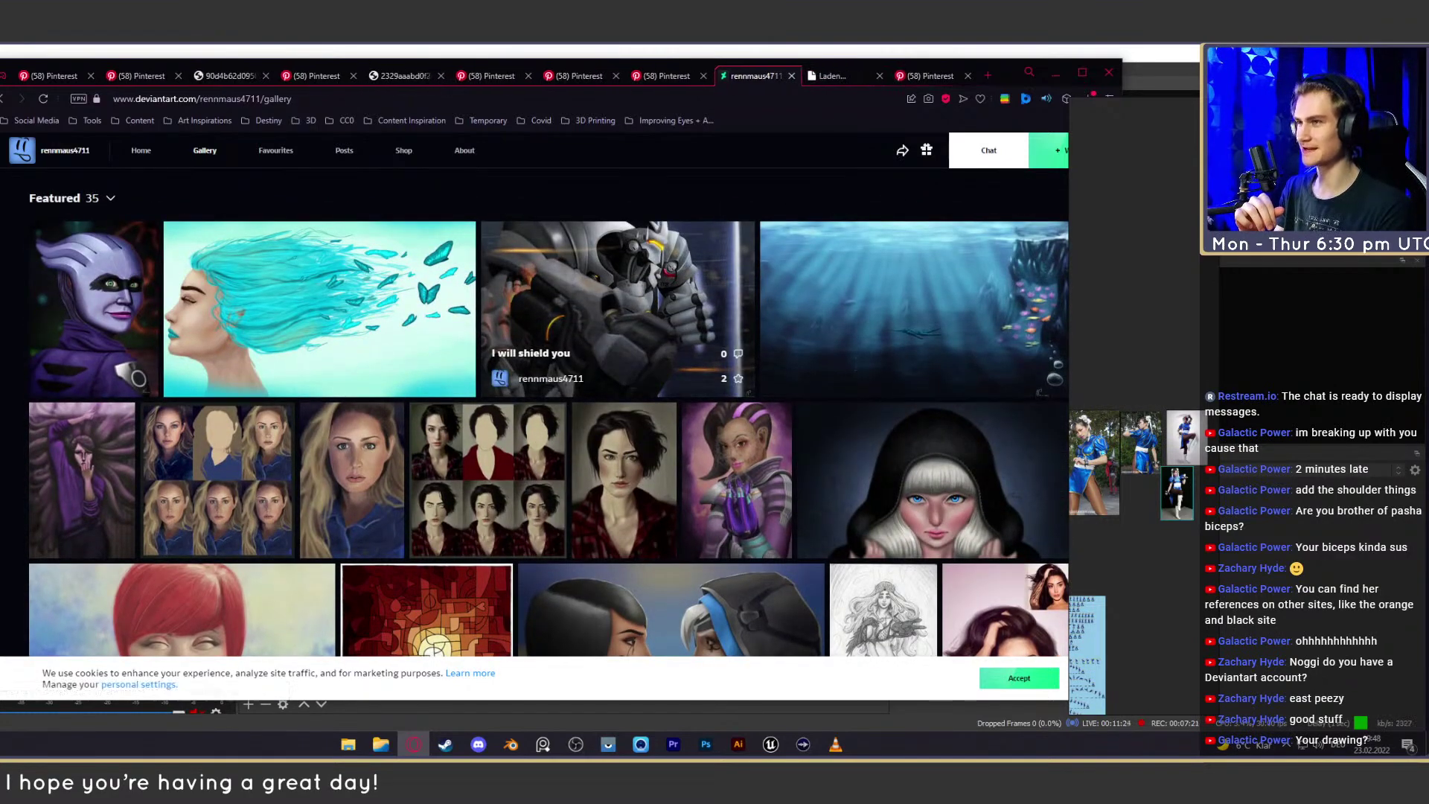
pyautogui.click(833, 79)
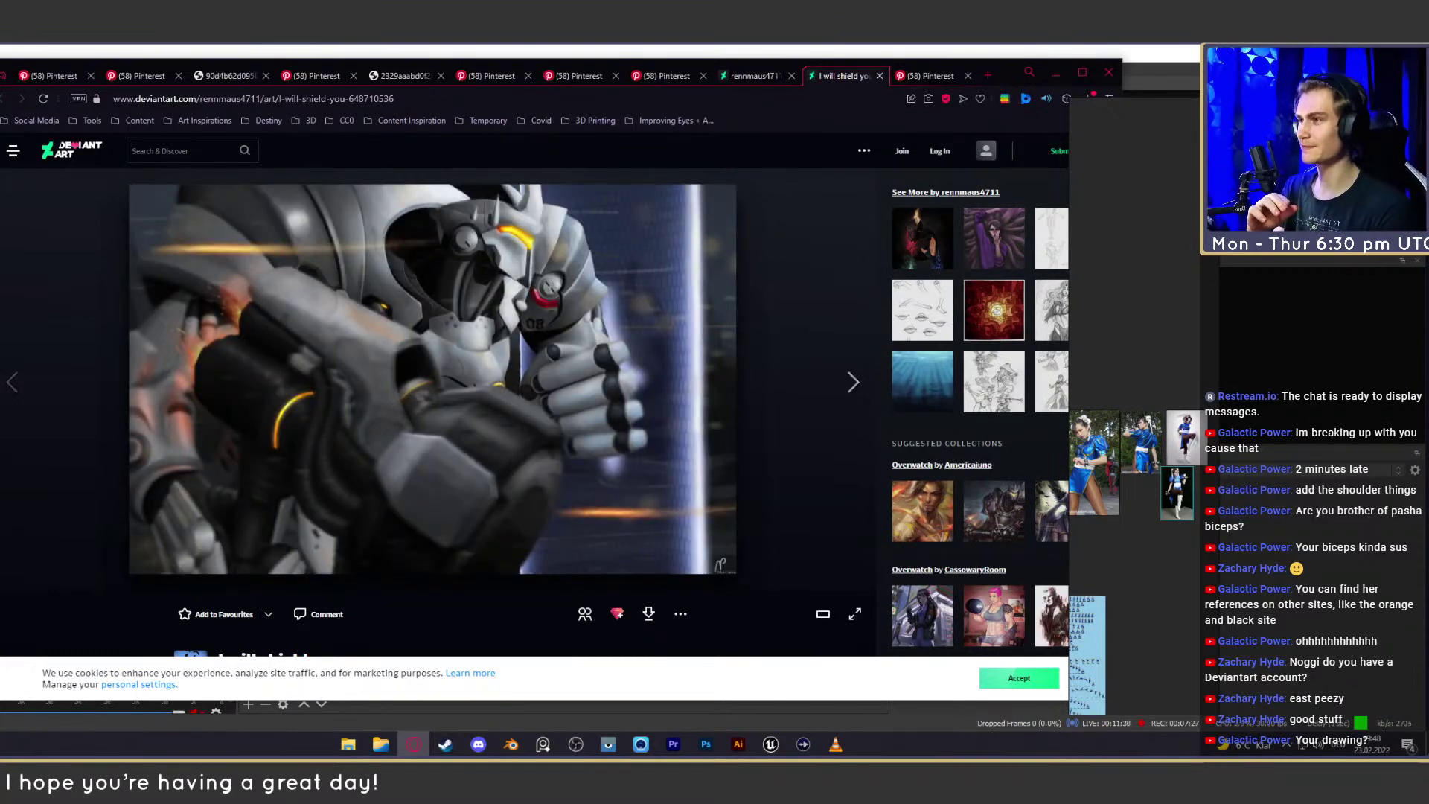
pyautogui.click(756, 75)
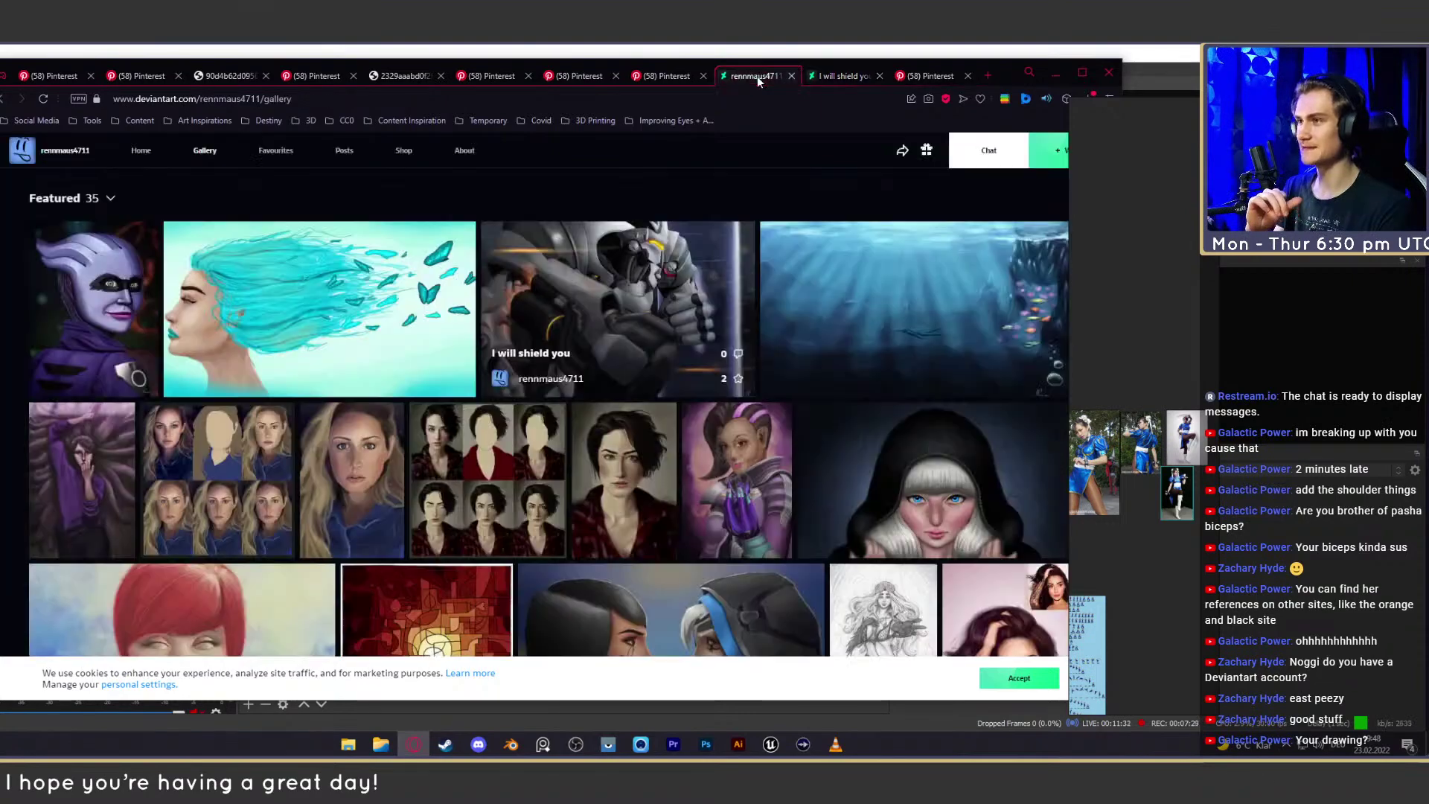
pyautogui.click(879, 76)
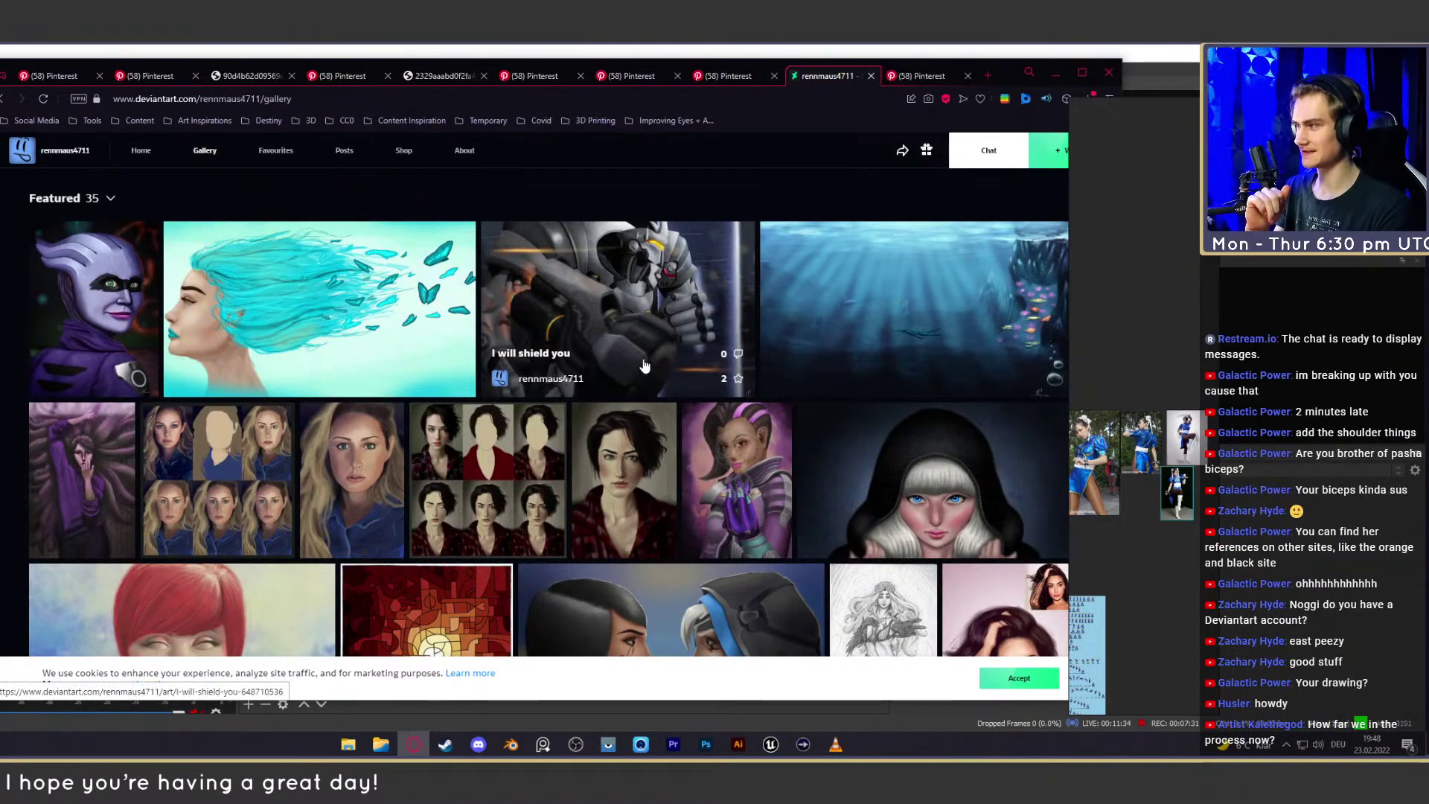
# Examine the whole range of paintings, portraits and studies among the Featured works of the gallery
pyautogui.scroll(-4, 660, 418)
pyautogui.scroll(-3, 733, 485)
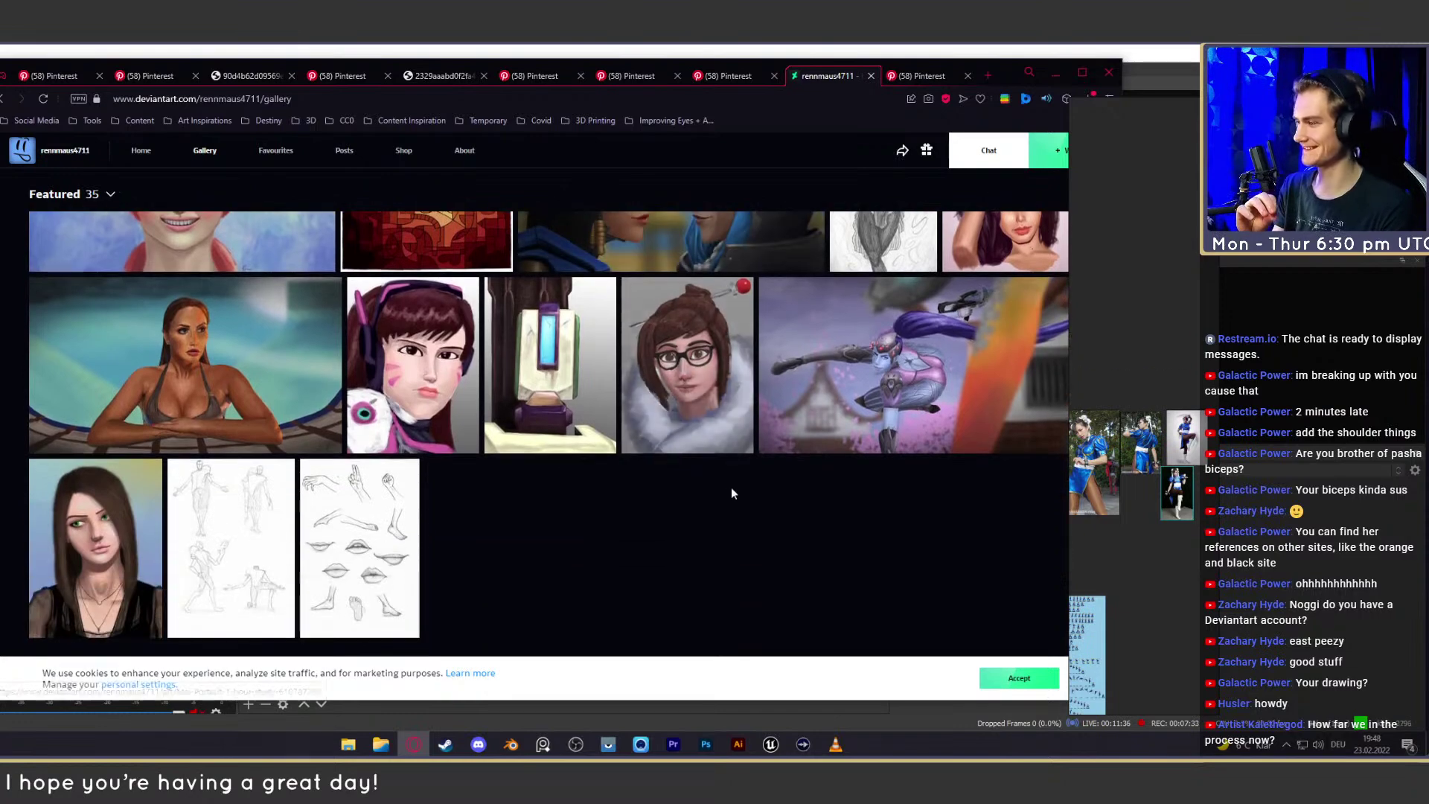
pyautogui.scroll(2, 737, 493)
pyautogui.scroll(10, 737, 492)
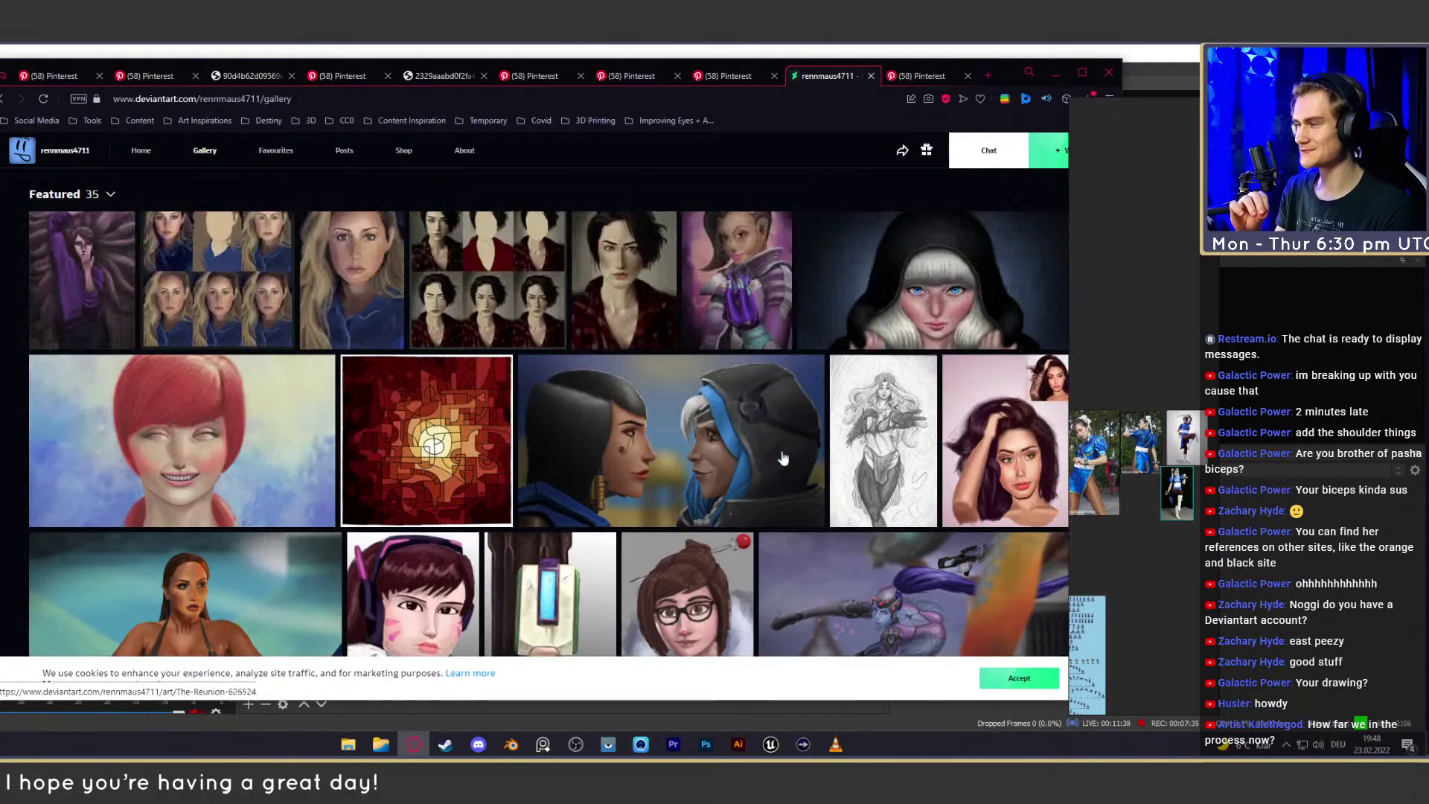
pyautogui.scroll(-3, 685, 362)
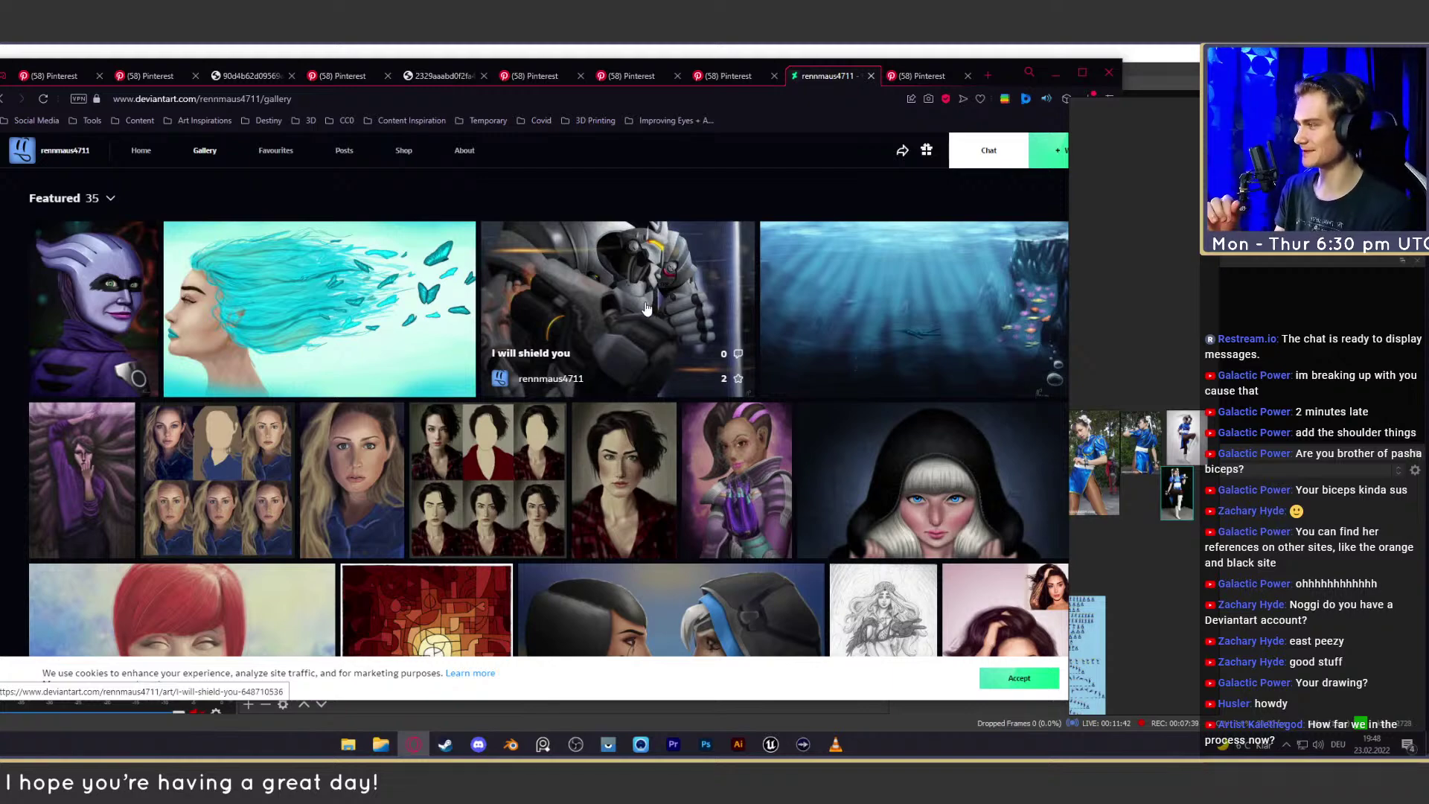
pyautogui.scroll(-3, 646, 308)
pyautogui.scroll(-1, 662, 349)
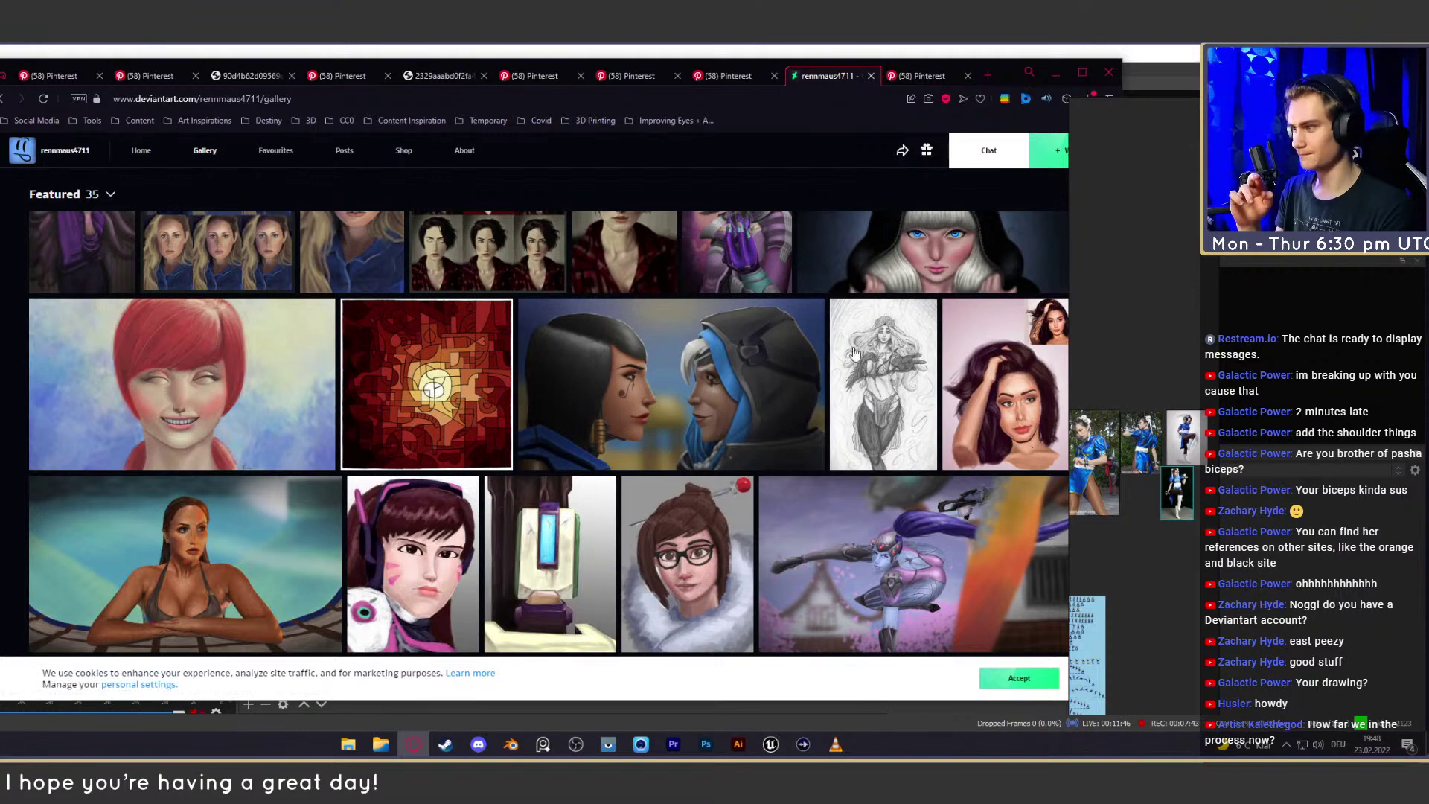
pyautogui.scroll(-4, 818, 447)
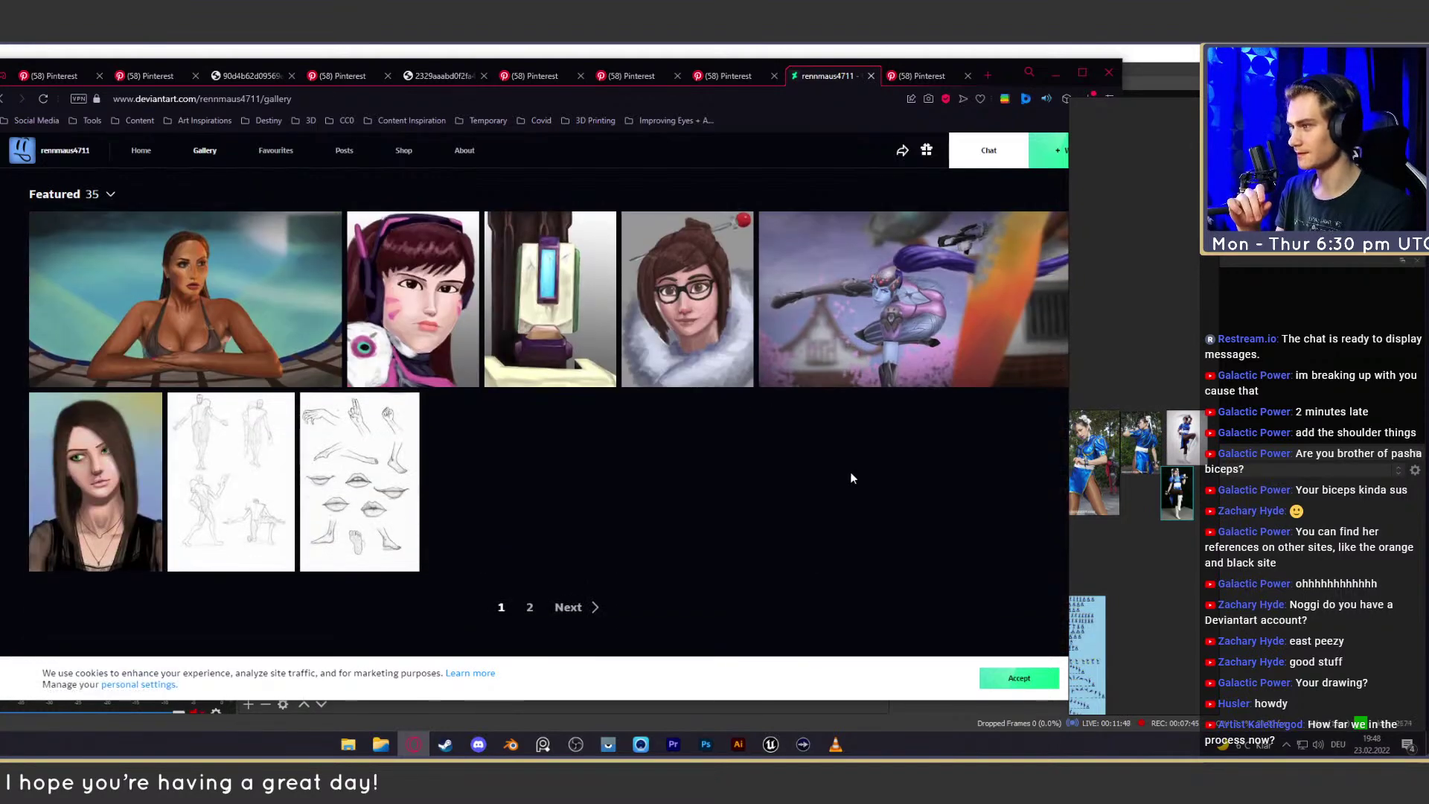
pyautogui.scroll(1, 852, 477)
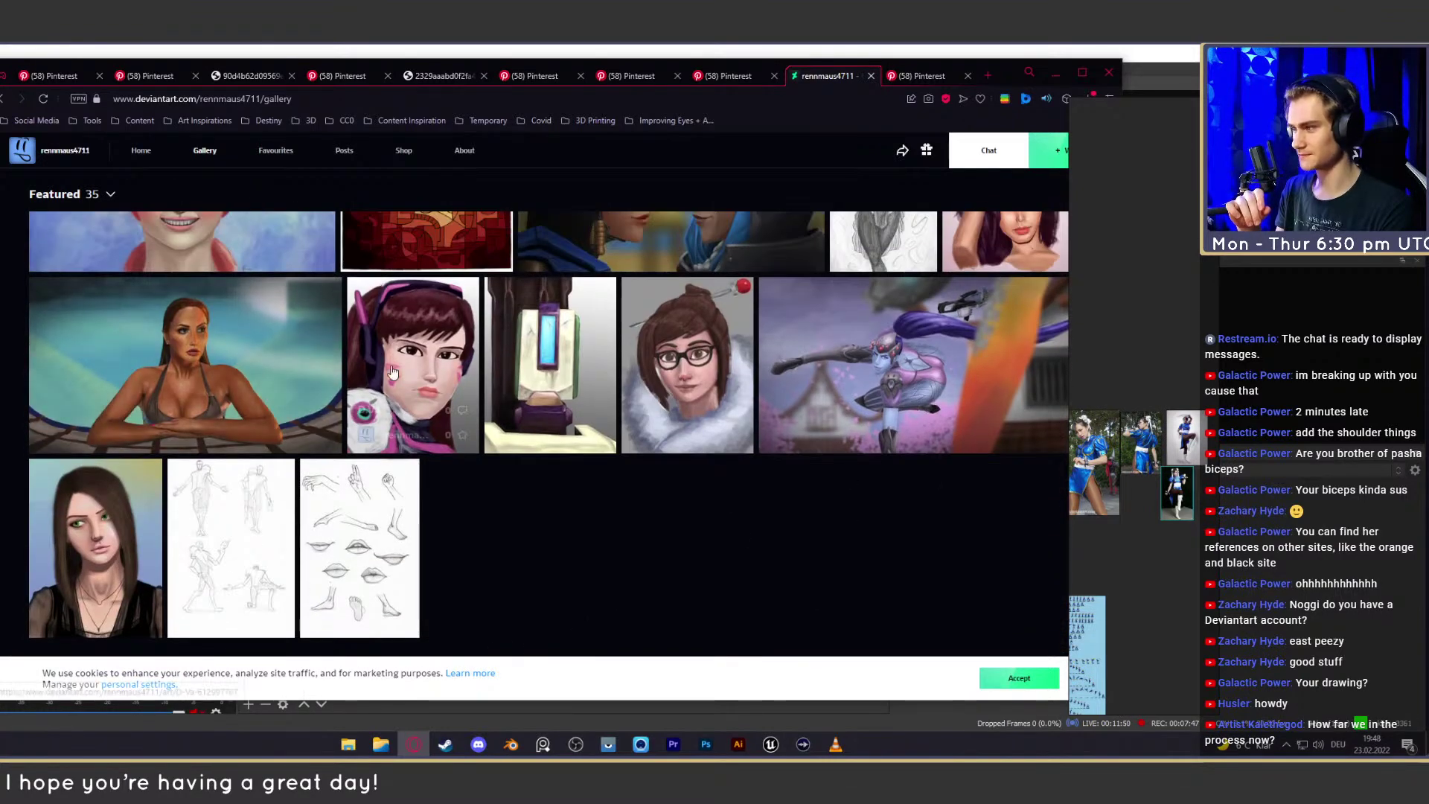
pyautogui.scroll(7, 757, 533)
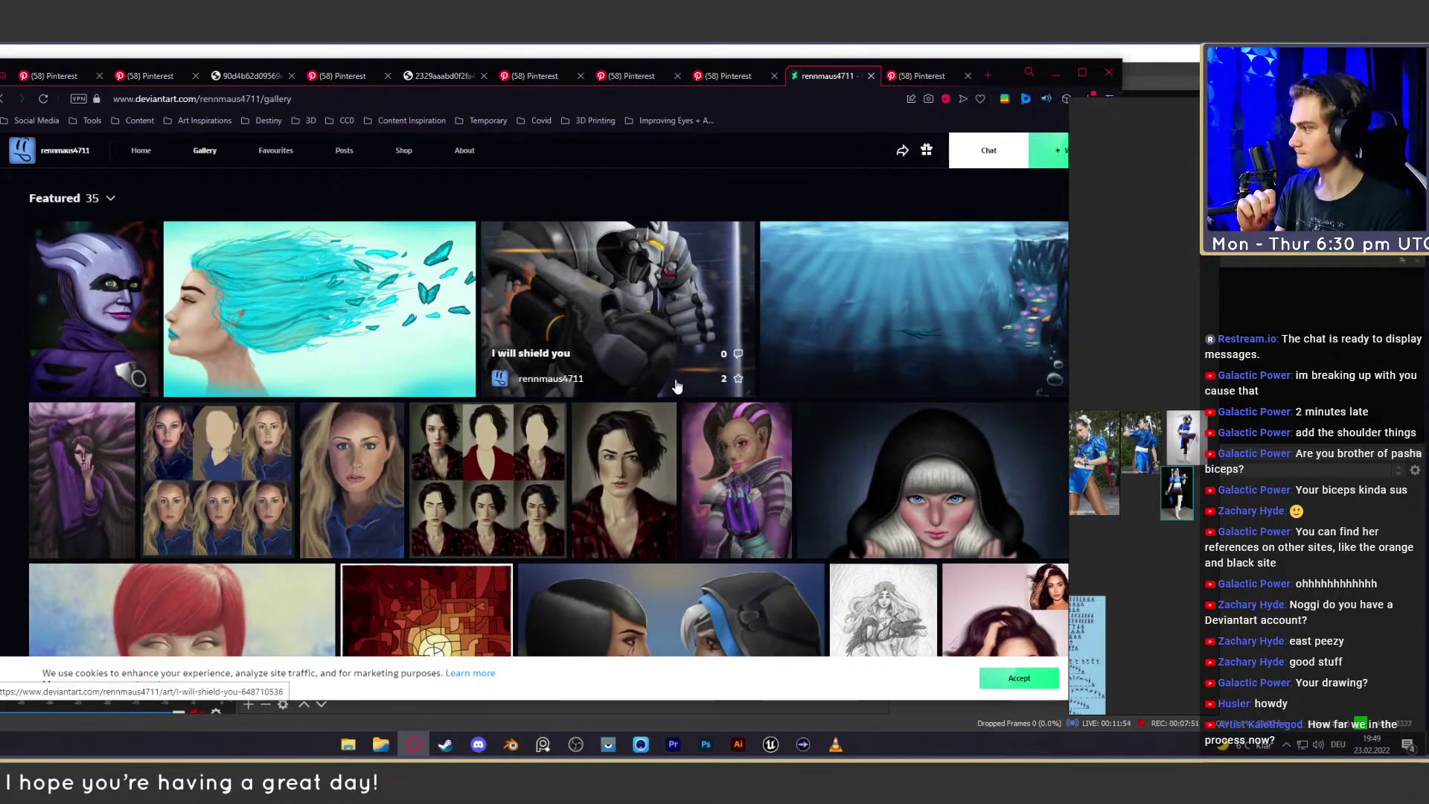
# Return to the gallery's folder overview and open the League Sketches folder
pyautogui.scroll(7, 580, 381)
pyautogui.scroll(-2, 637, 314)
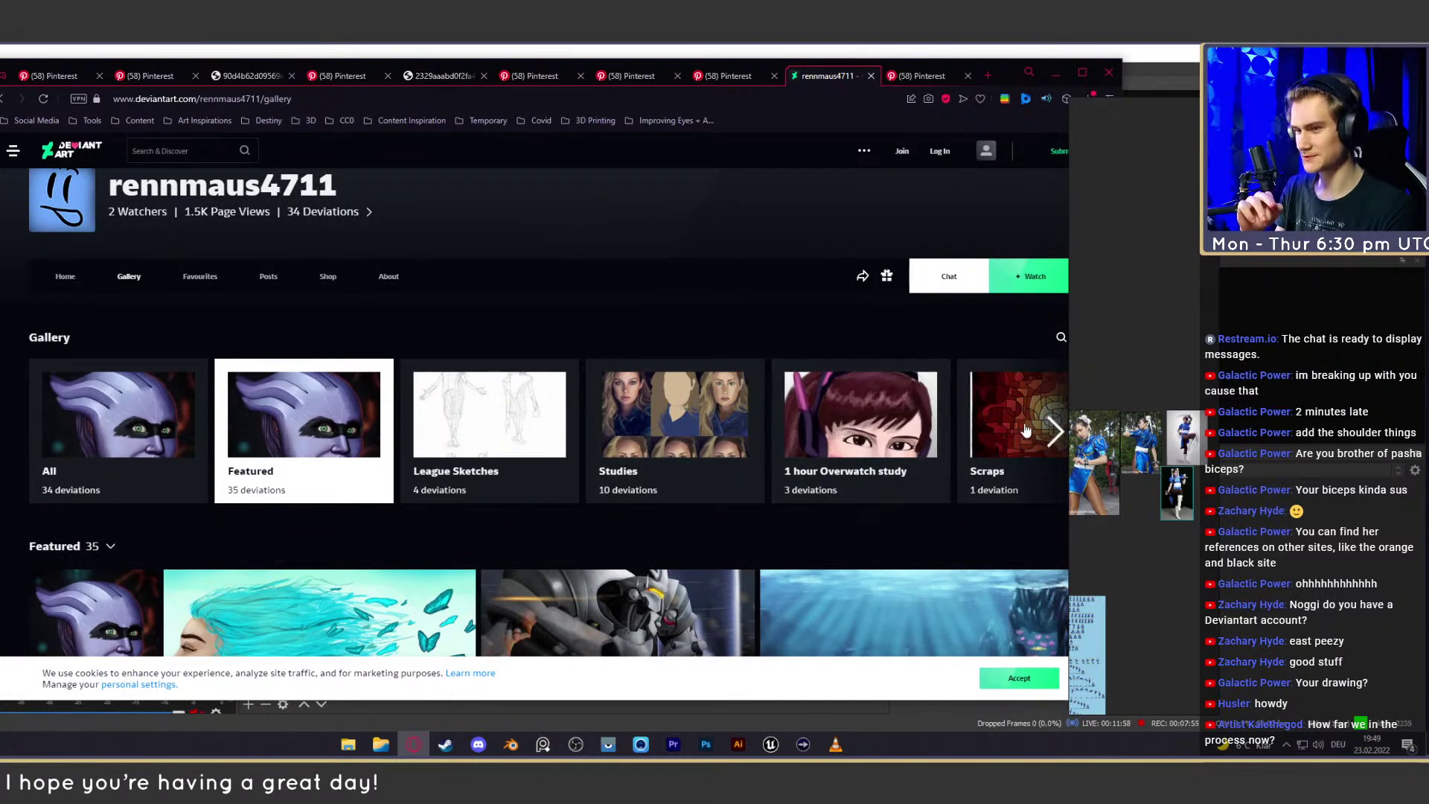
pyautogui.click(456, 399)
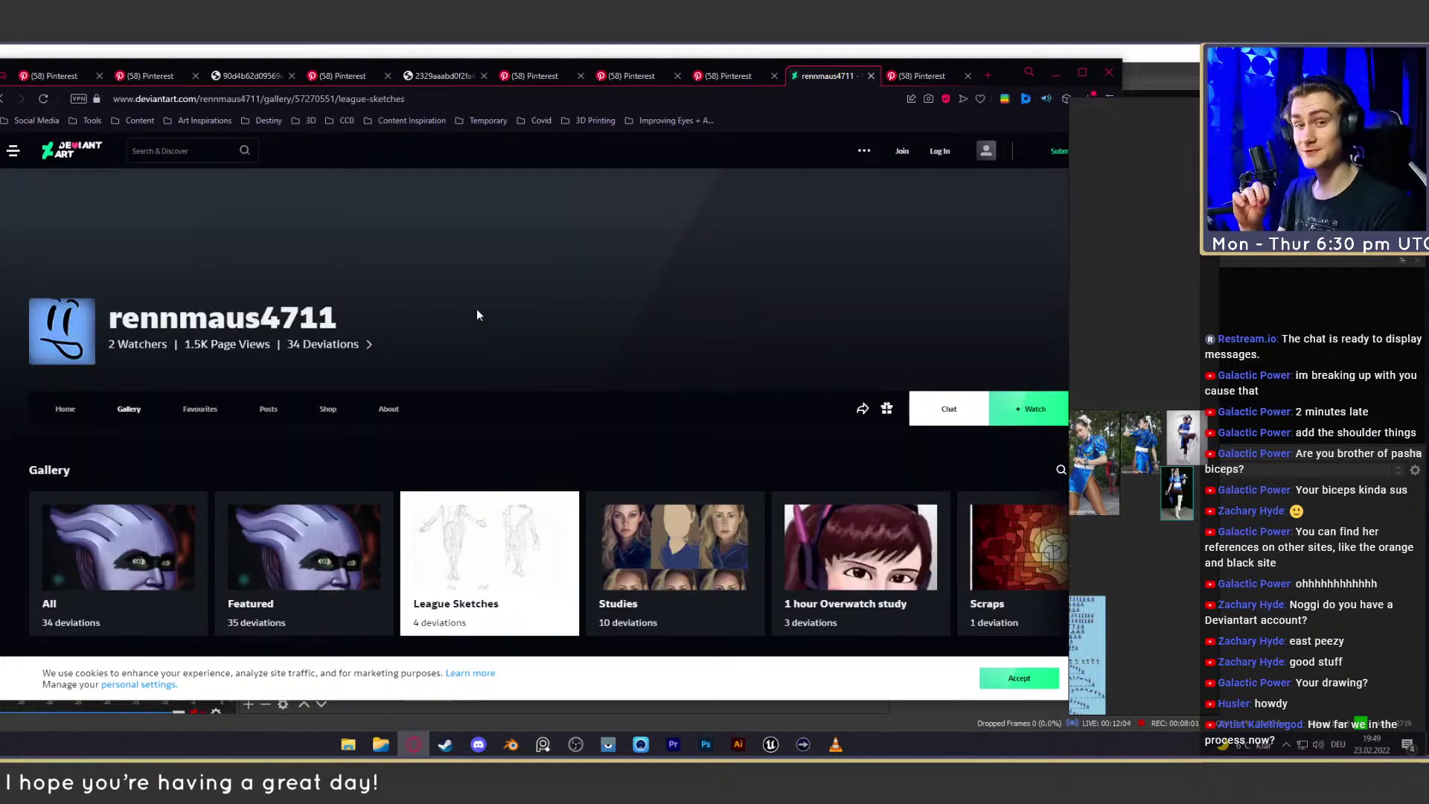
# Look over the drawings in League Sketches, return to the gallery overview and open the Studies folder
pyautogui.scroll(-5, 667, 332)
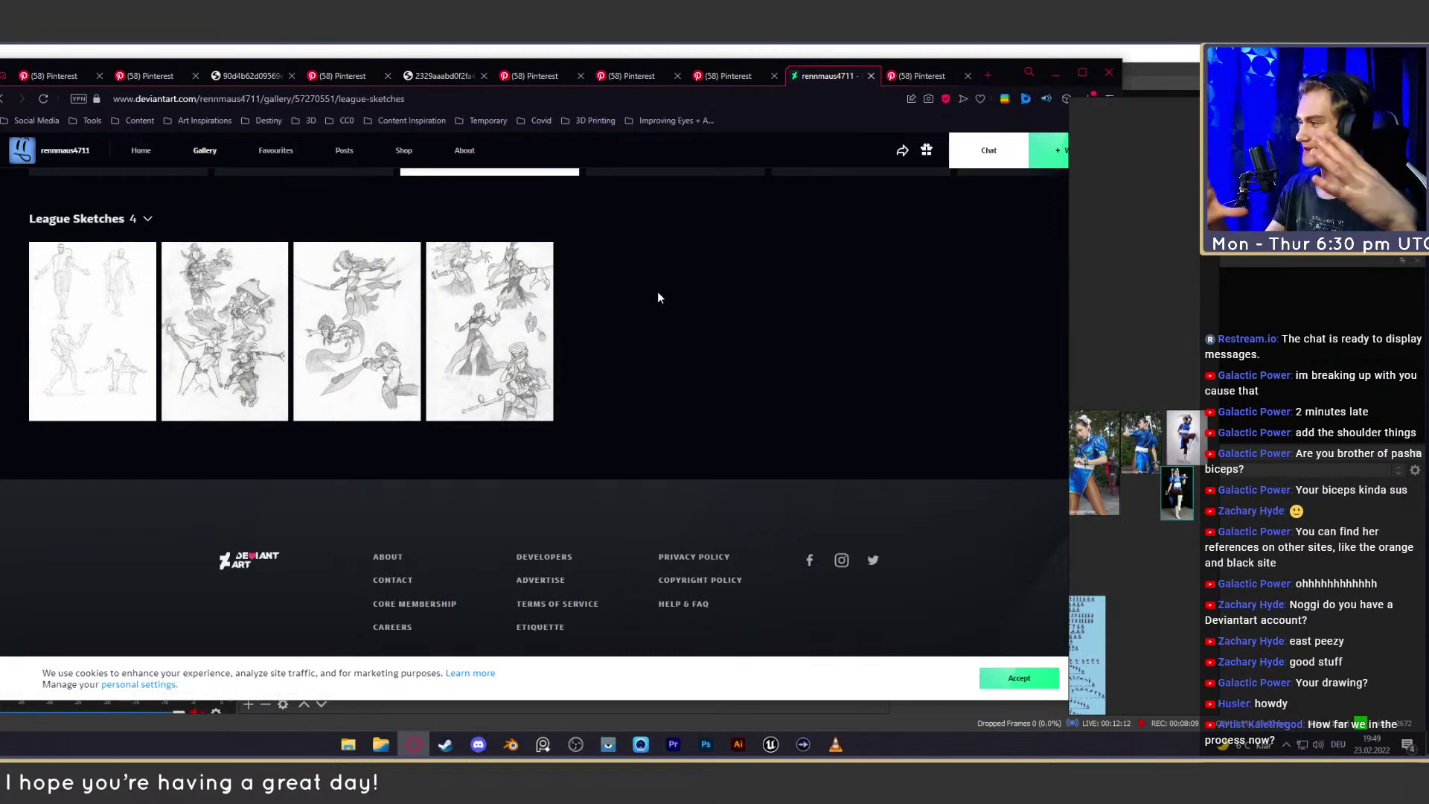
pyautogui.click(2, 99)
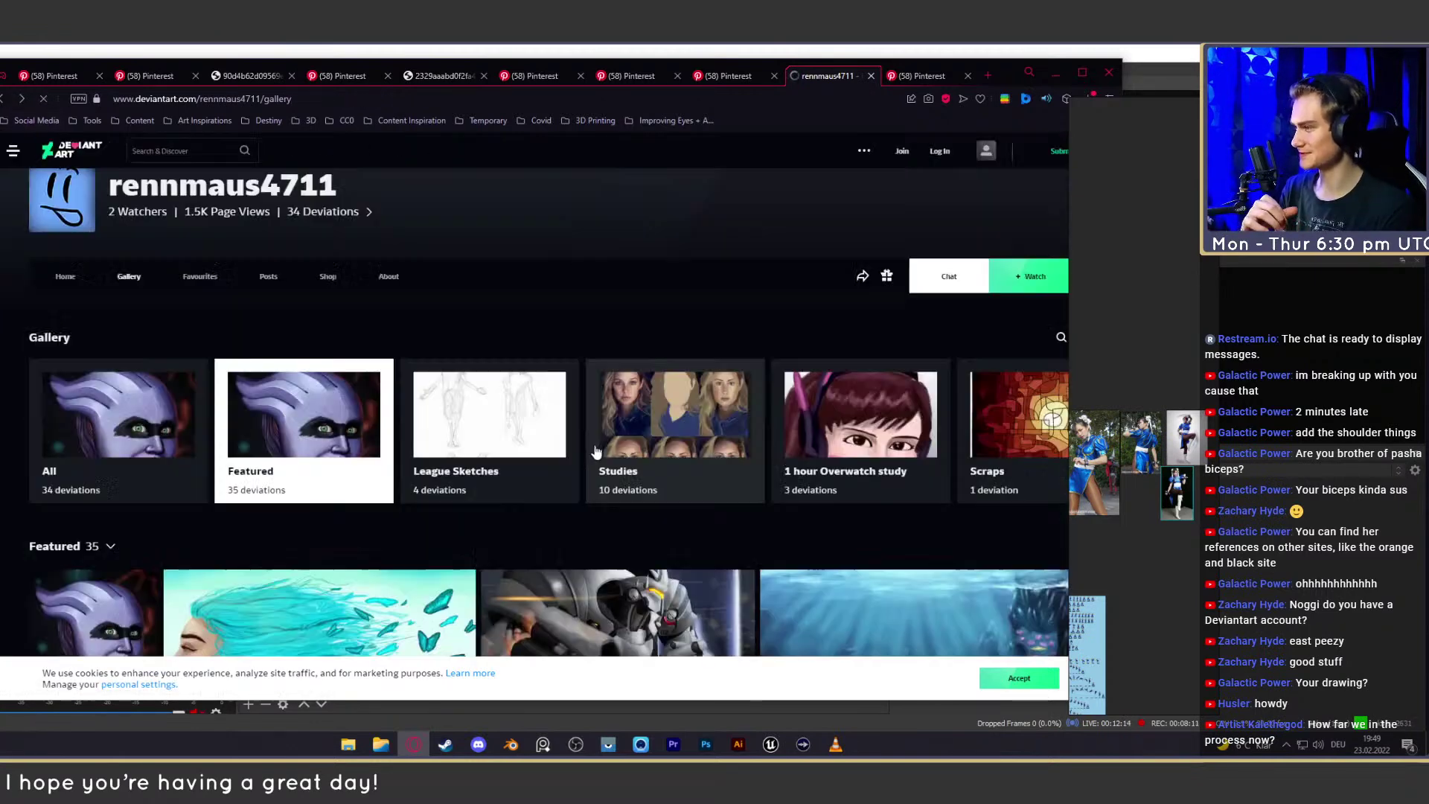
pyautogui.scroll(-1, 506, 351)
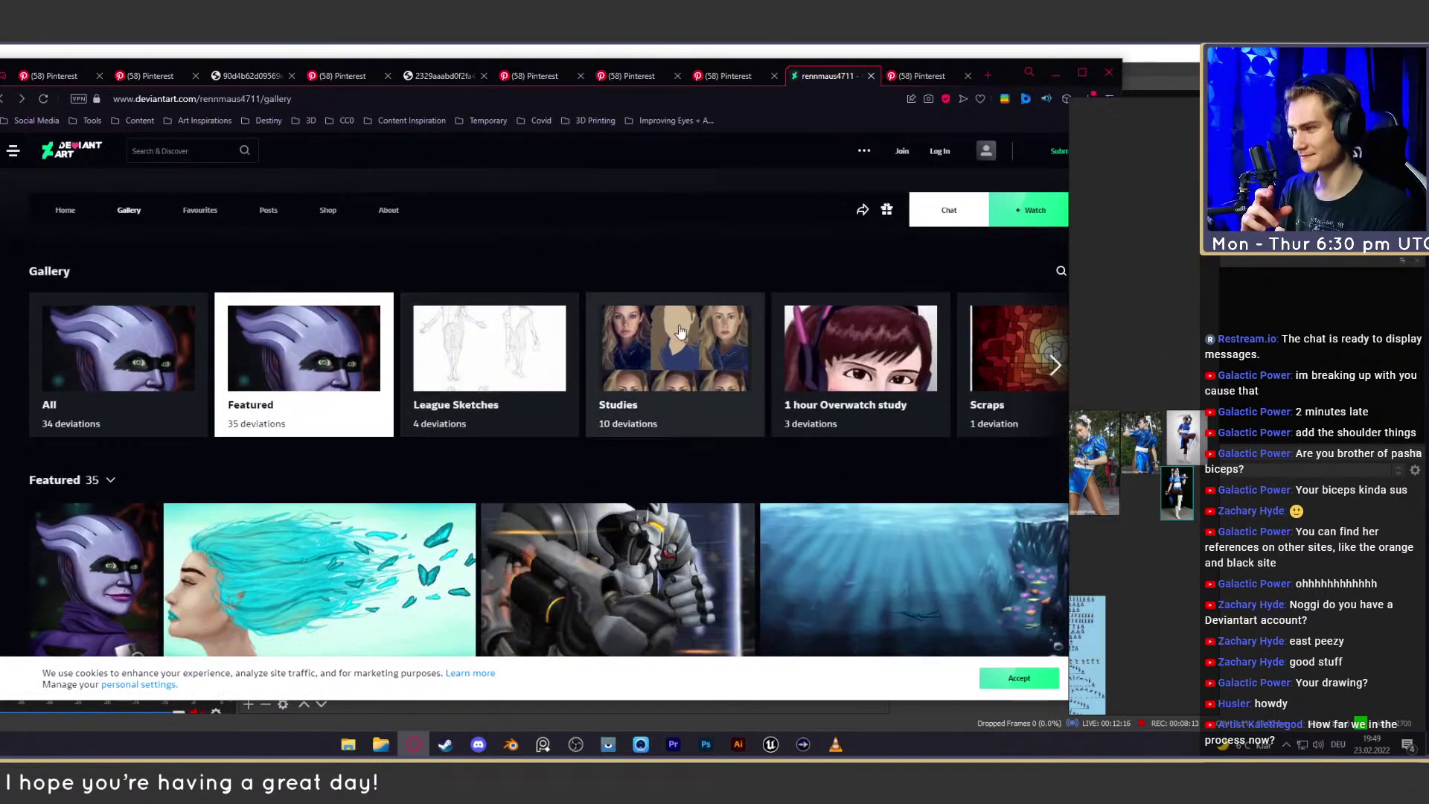
pyautogui.click(648, 348)
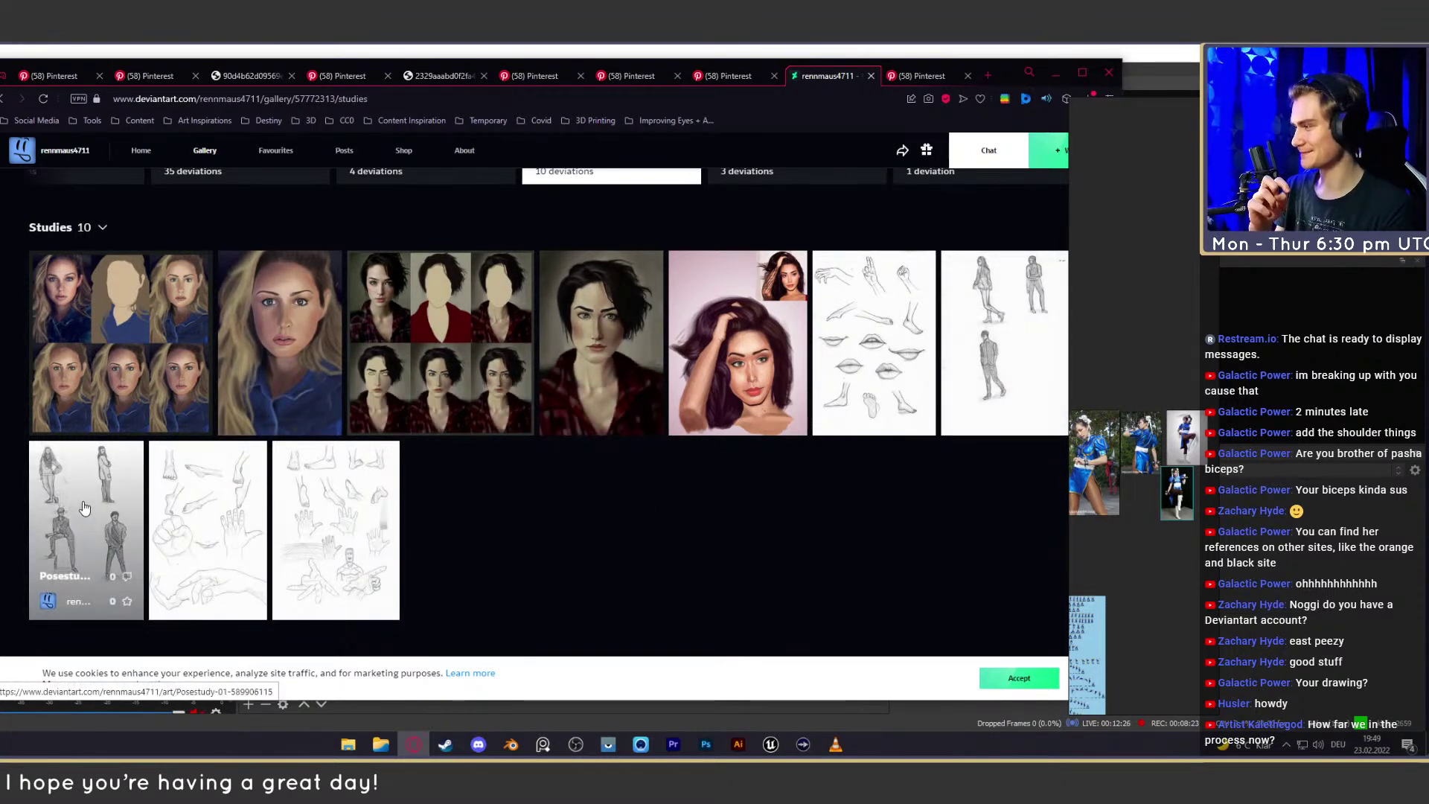
# View Posestudy #01, Posestudy #02 and Hand + feet study #01, returning to the Studies folder after each
pyautogui.click(82, 532)
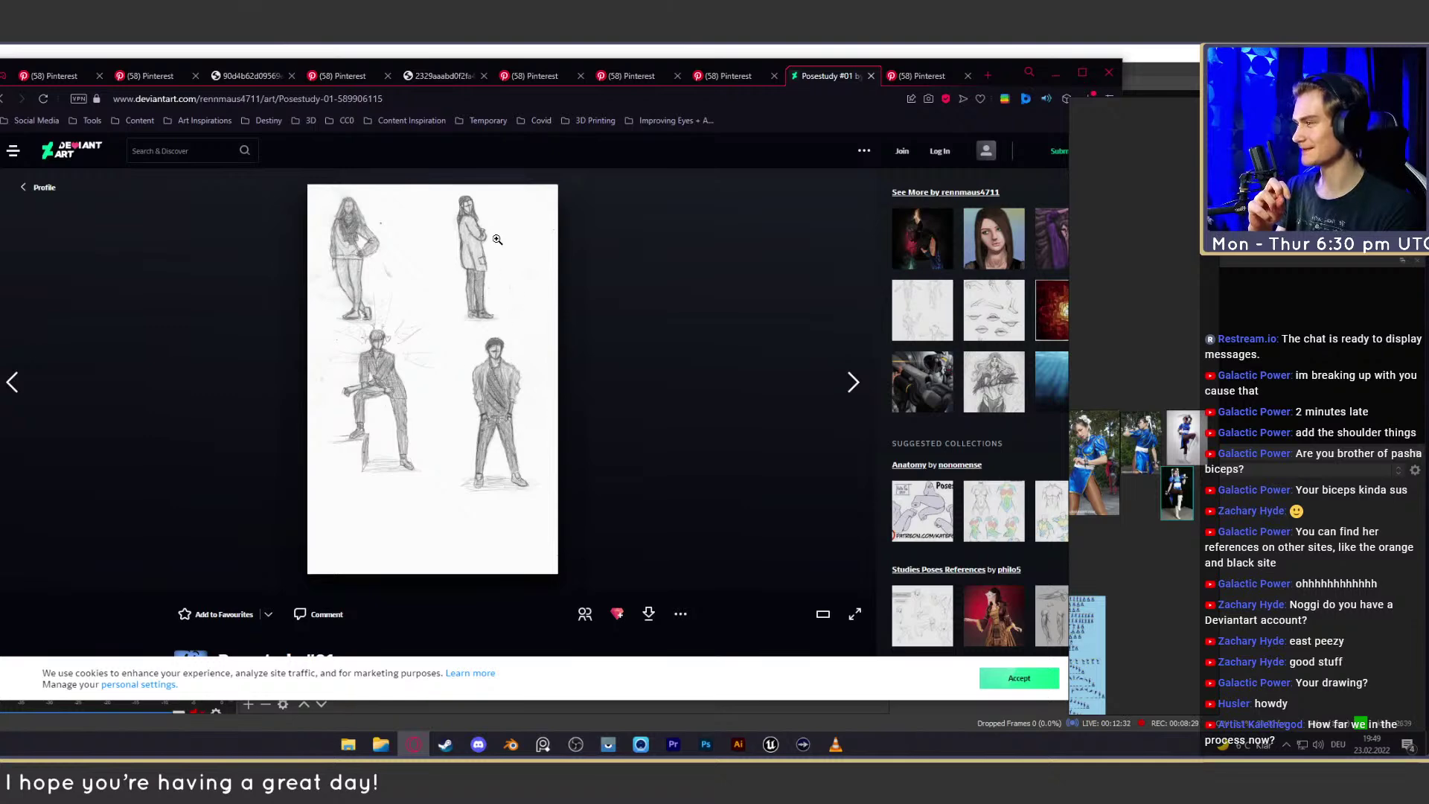
pyautogui.click(2, 99)
pyautogui.click(956, 424)
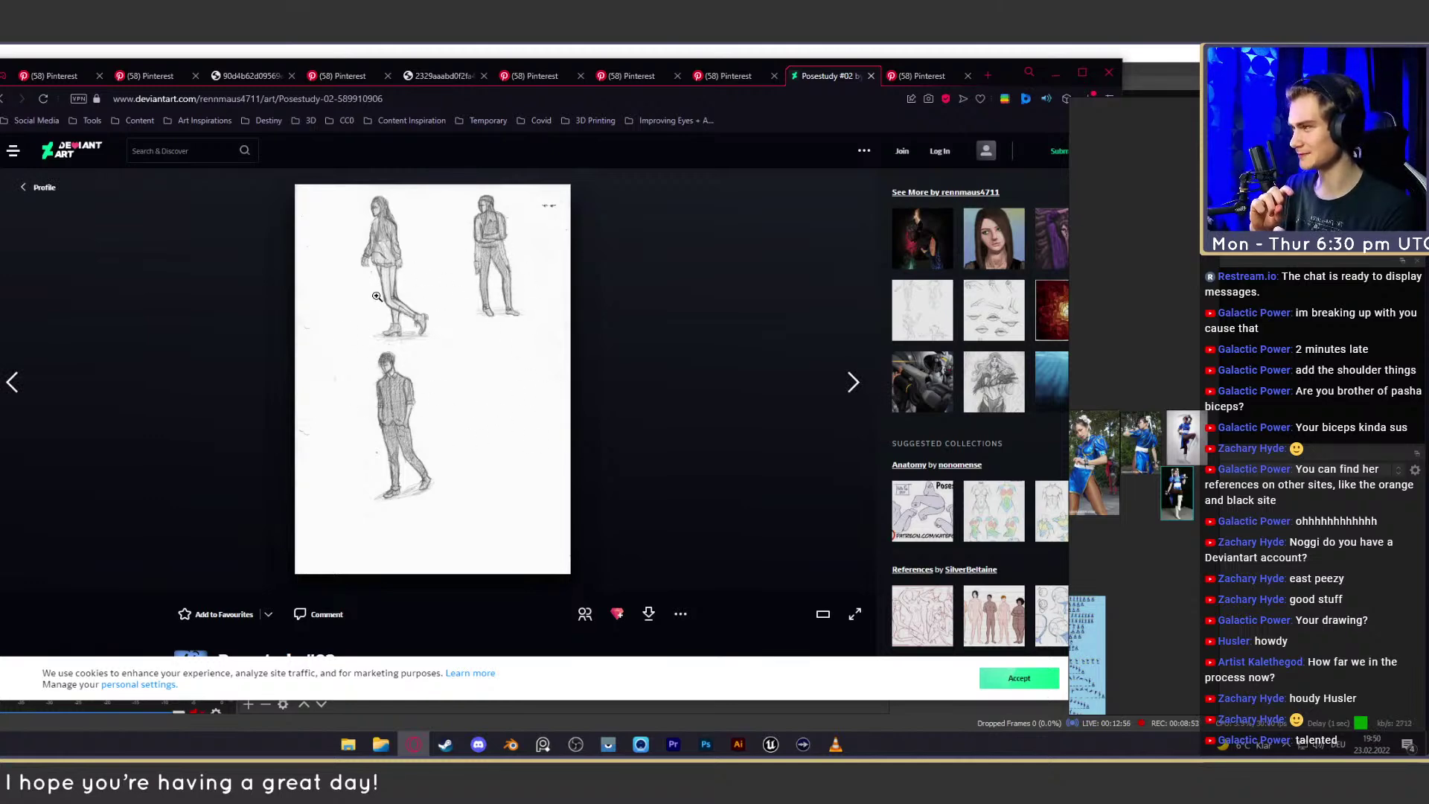
pyautogui.hotkey('alt', 'Left')
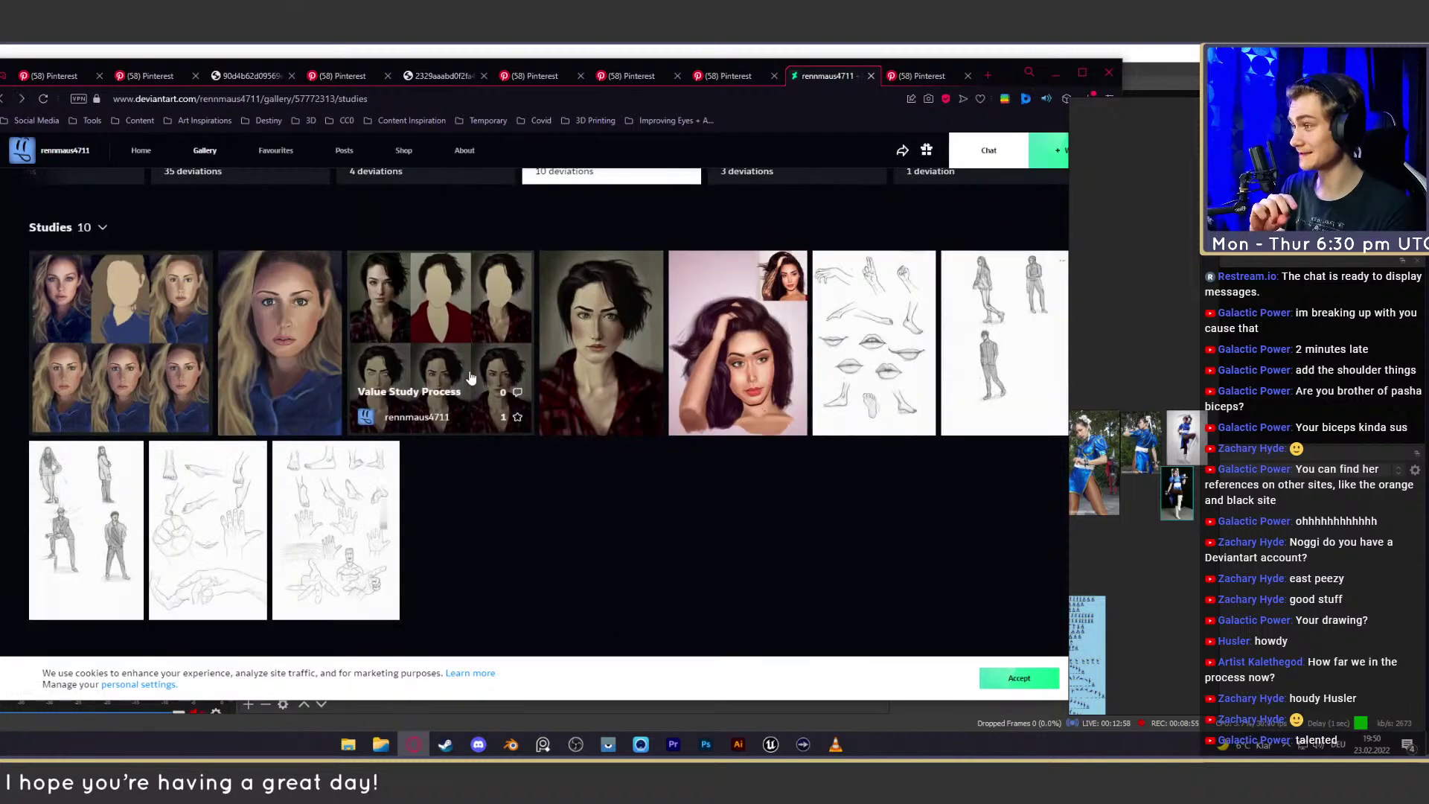
pyautogui.click(328, 531)
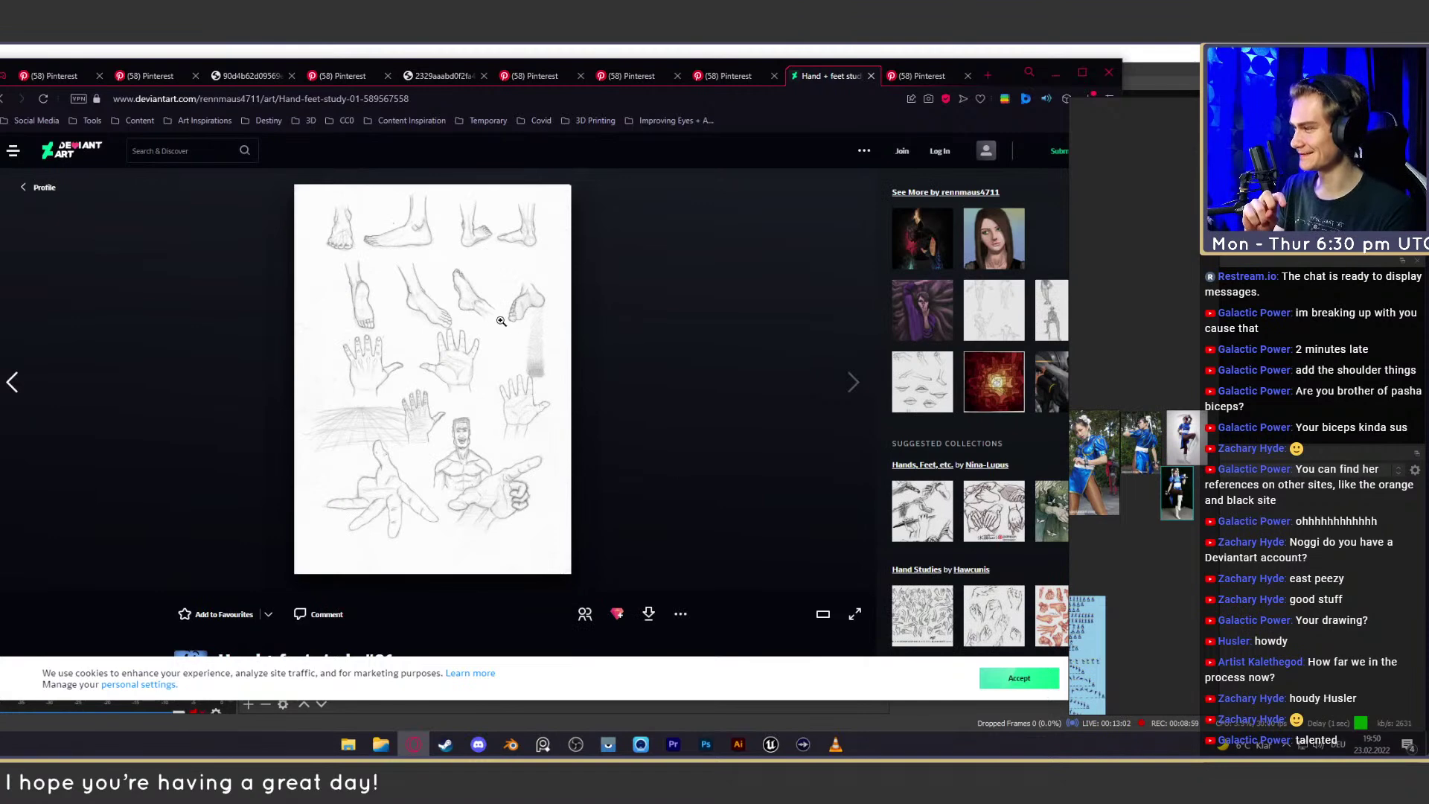
pyautogui.hotkey('alt', 'Left')
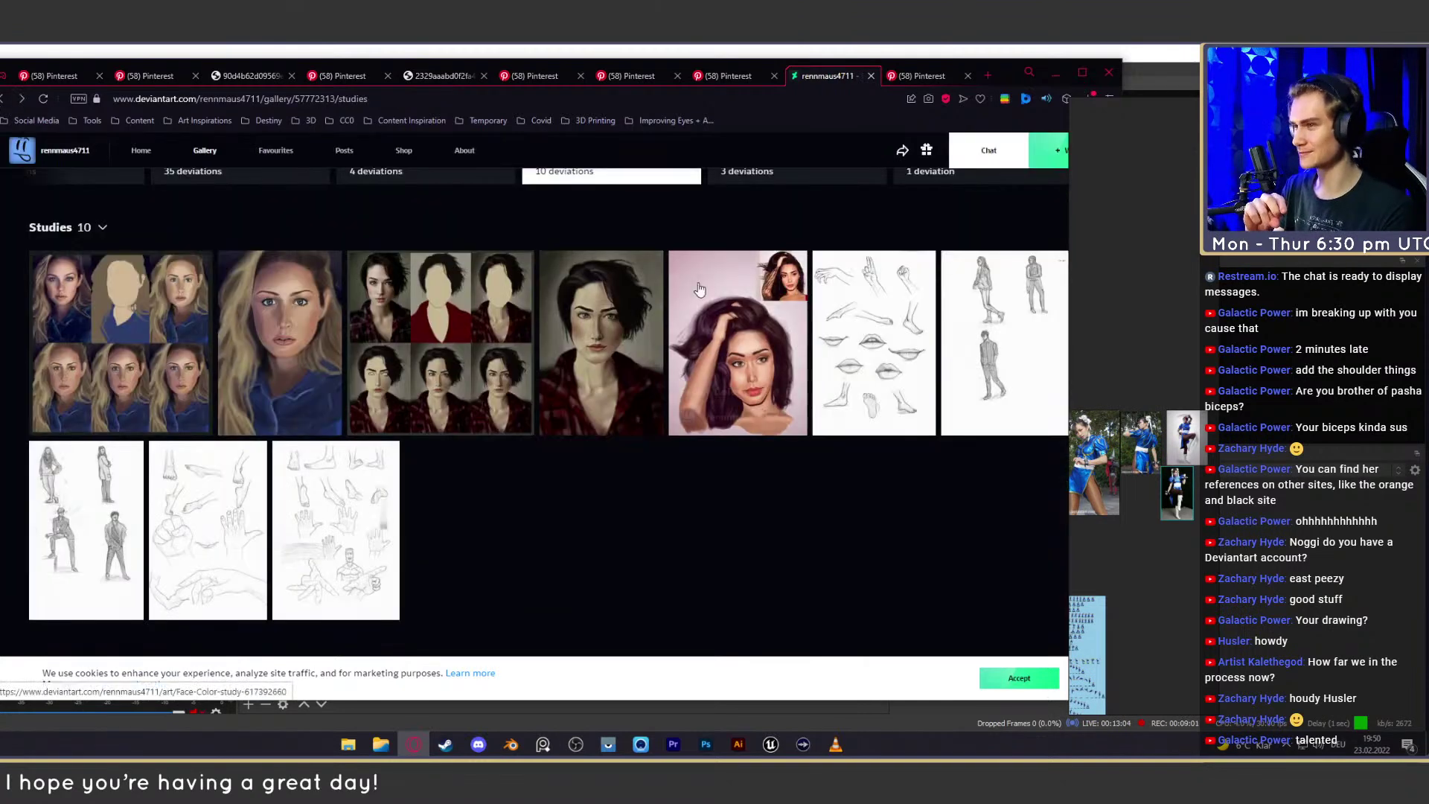
pyautogui.click(111, 540)
pyautogui.click(285, 343)
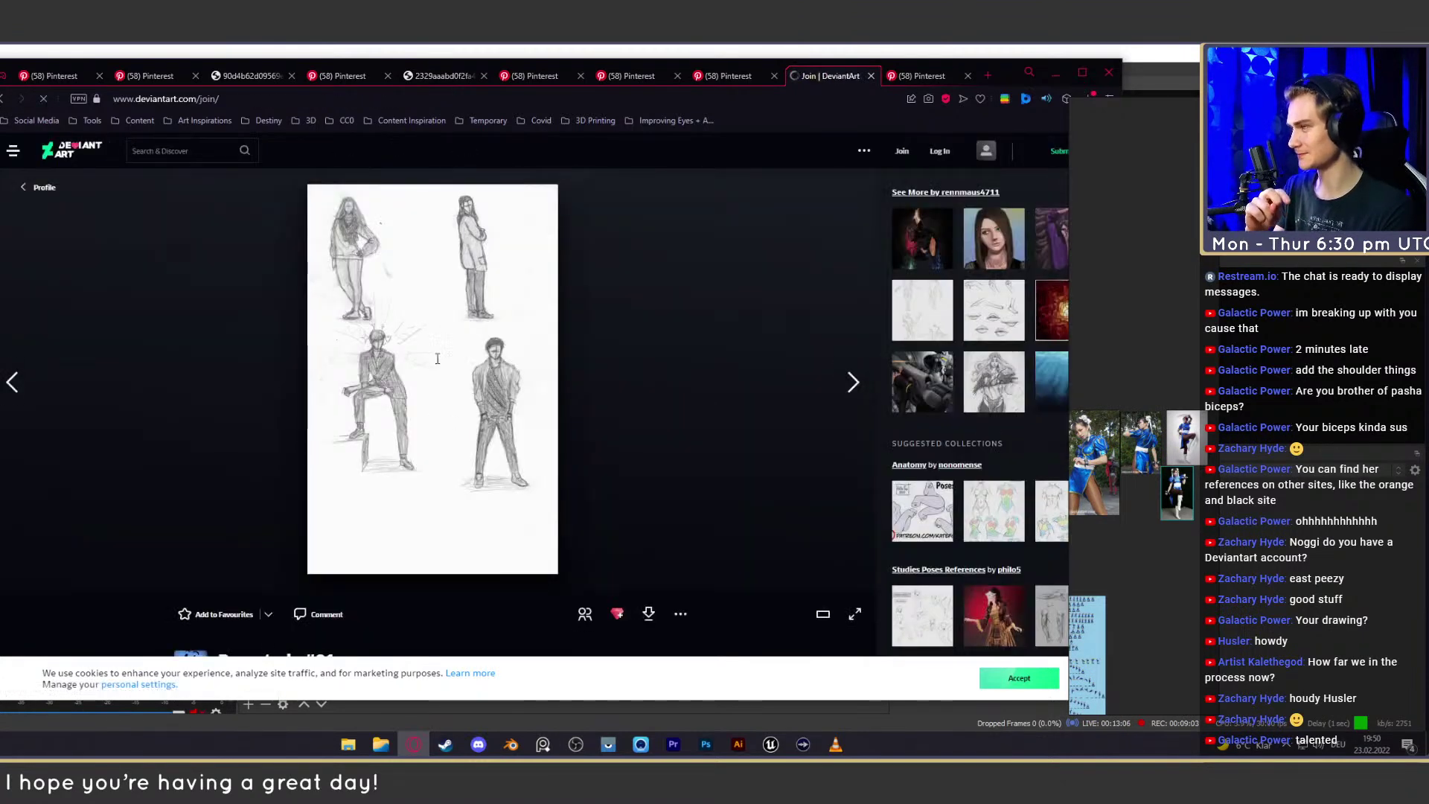
pyautogui.click(818, 210)
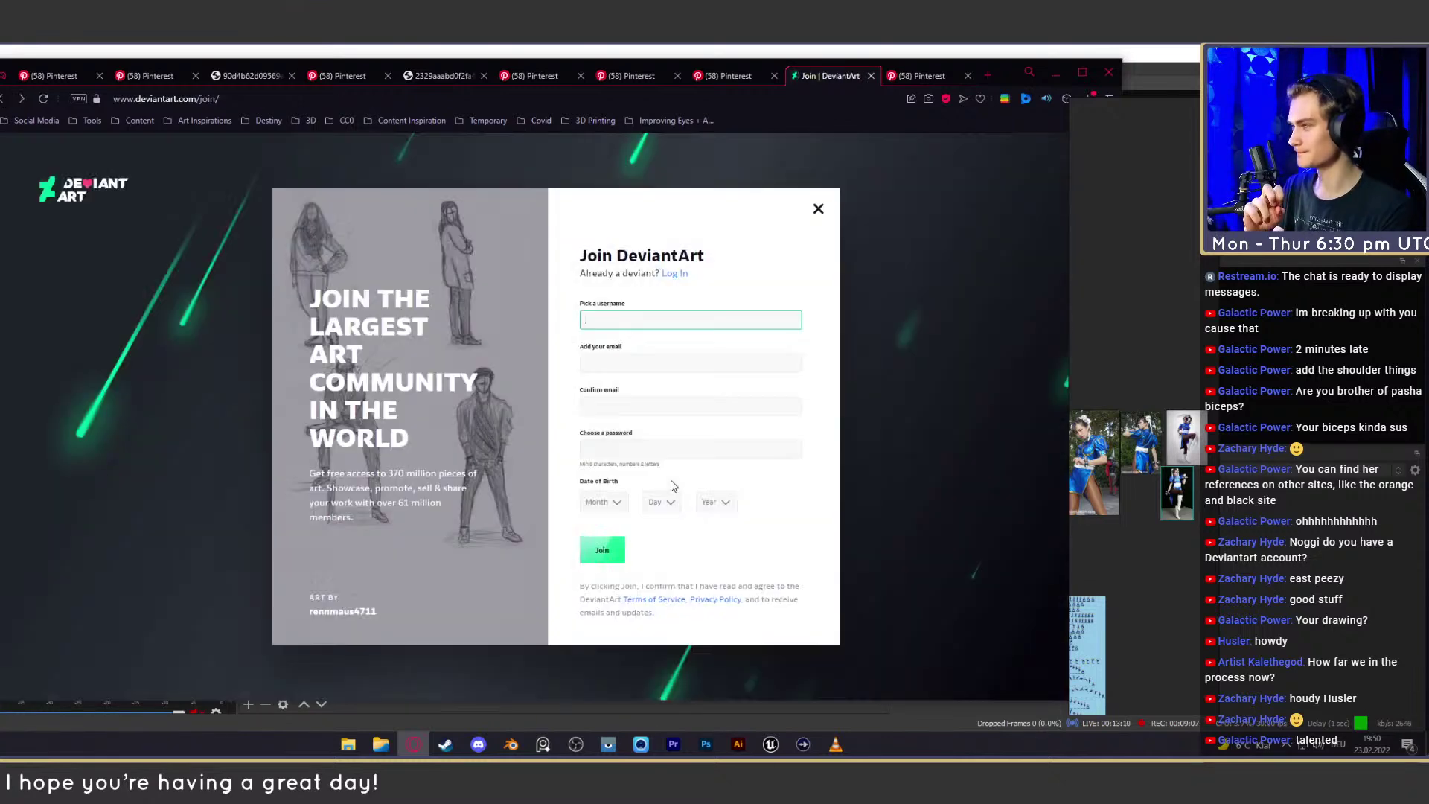
pyautogui.click(22, 98)
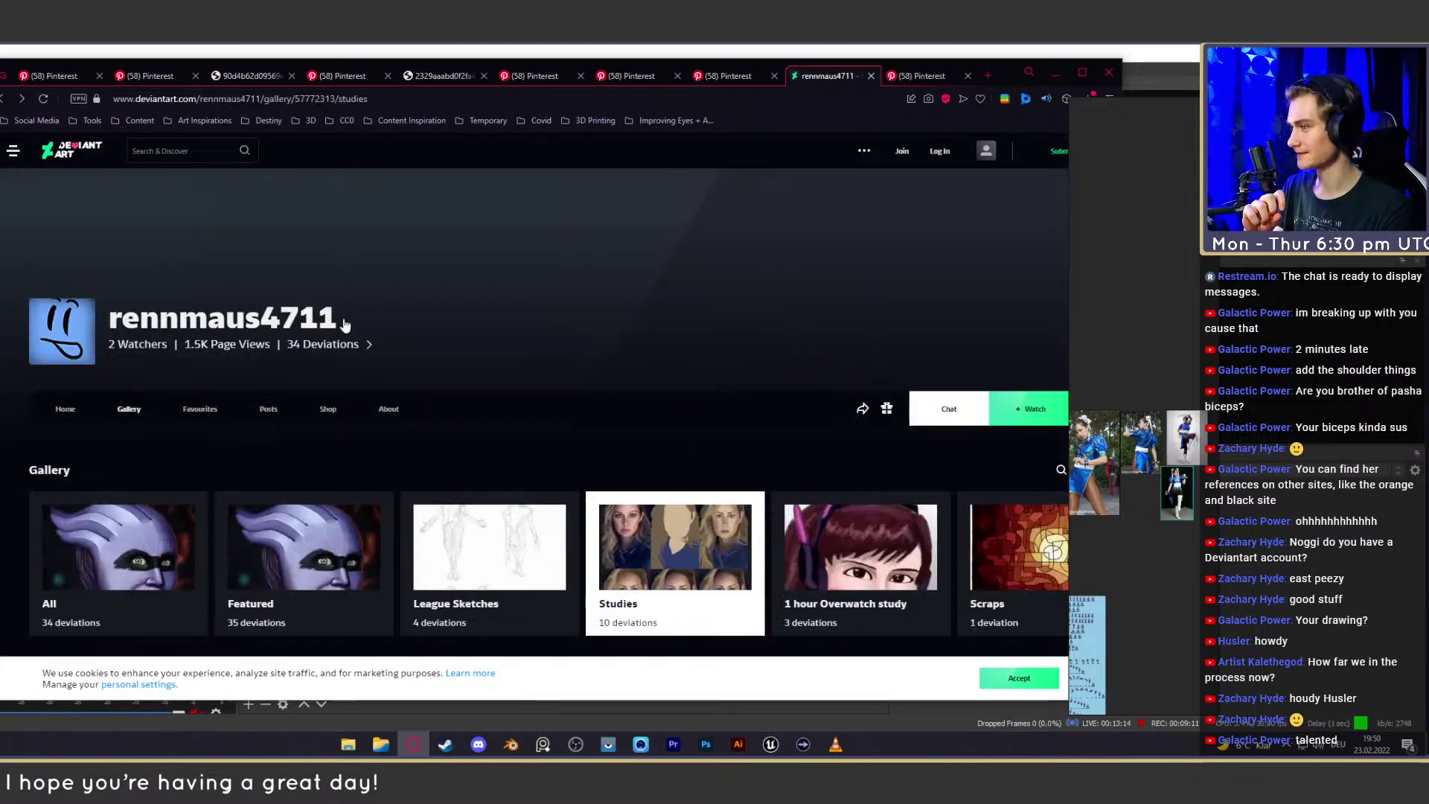
# Reopen the Hand + feet study #01 drawing for another look and return to the Studies folder
pyautogui.scroll(-2, 690, 447)
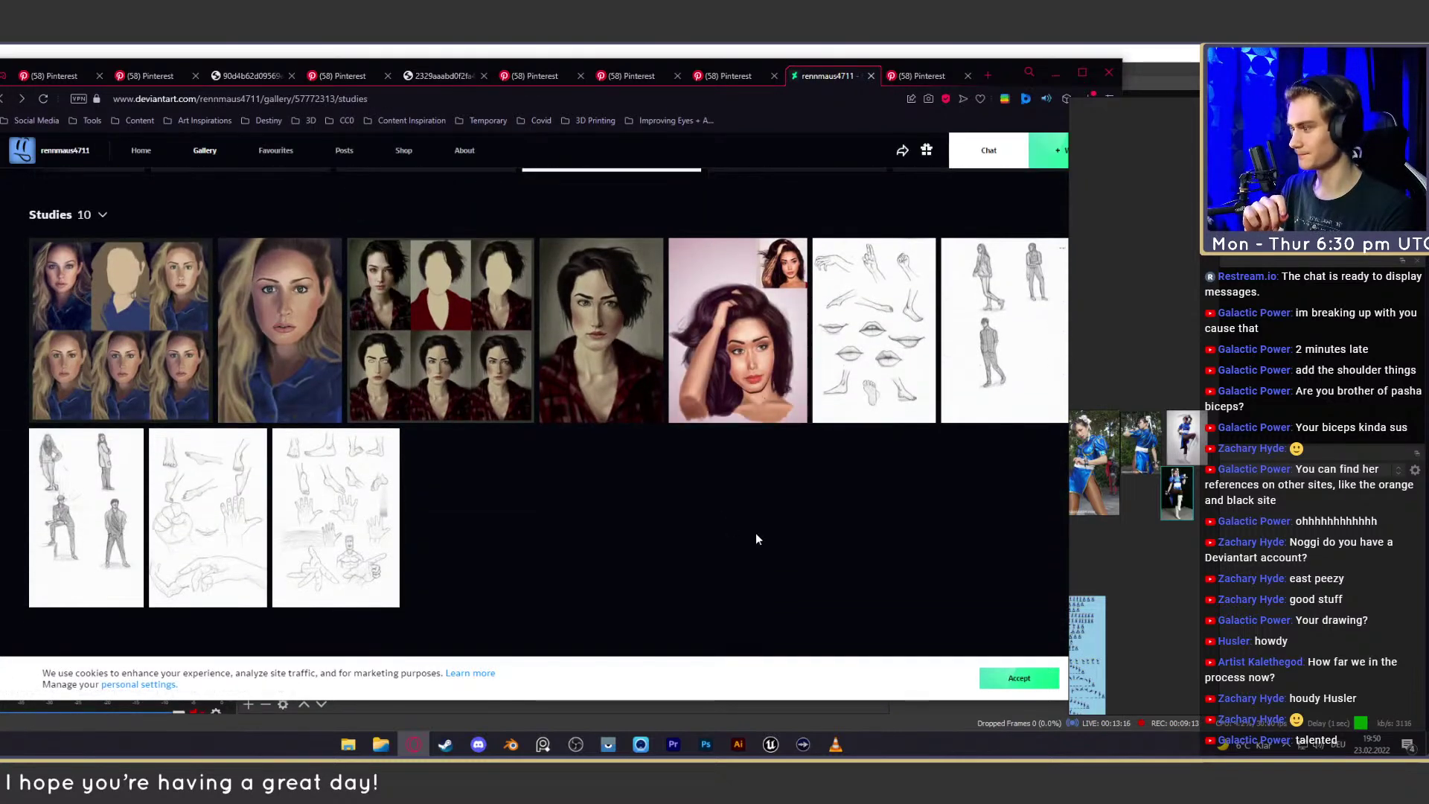
pyautogui.click(335, 487)
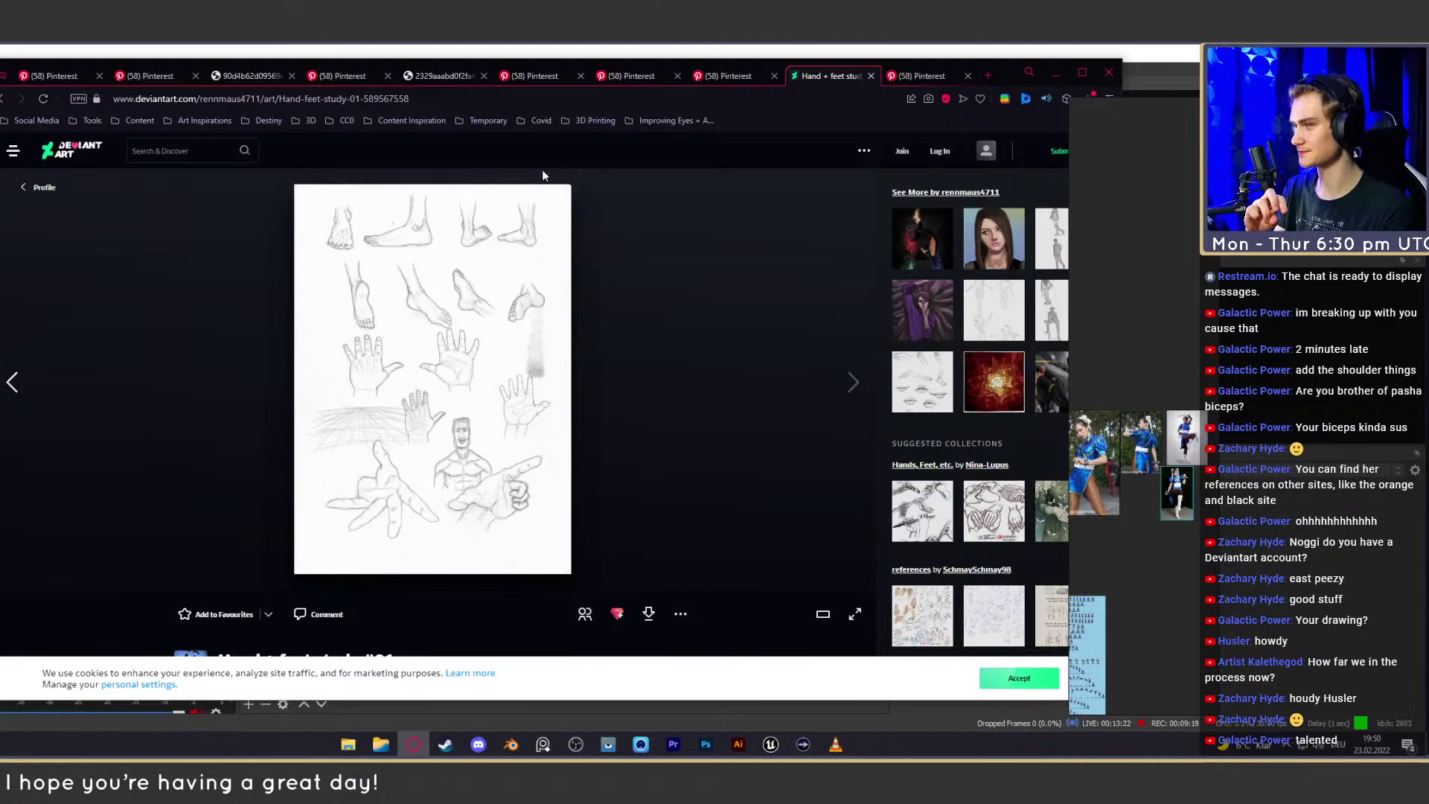
pyautogui.hotkey('alt', 'Left')
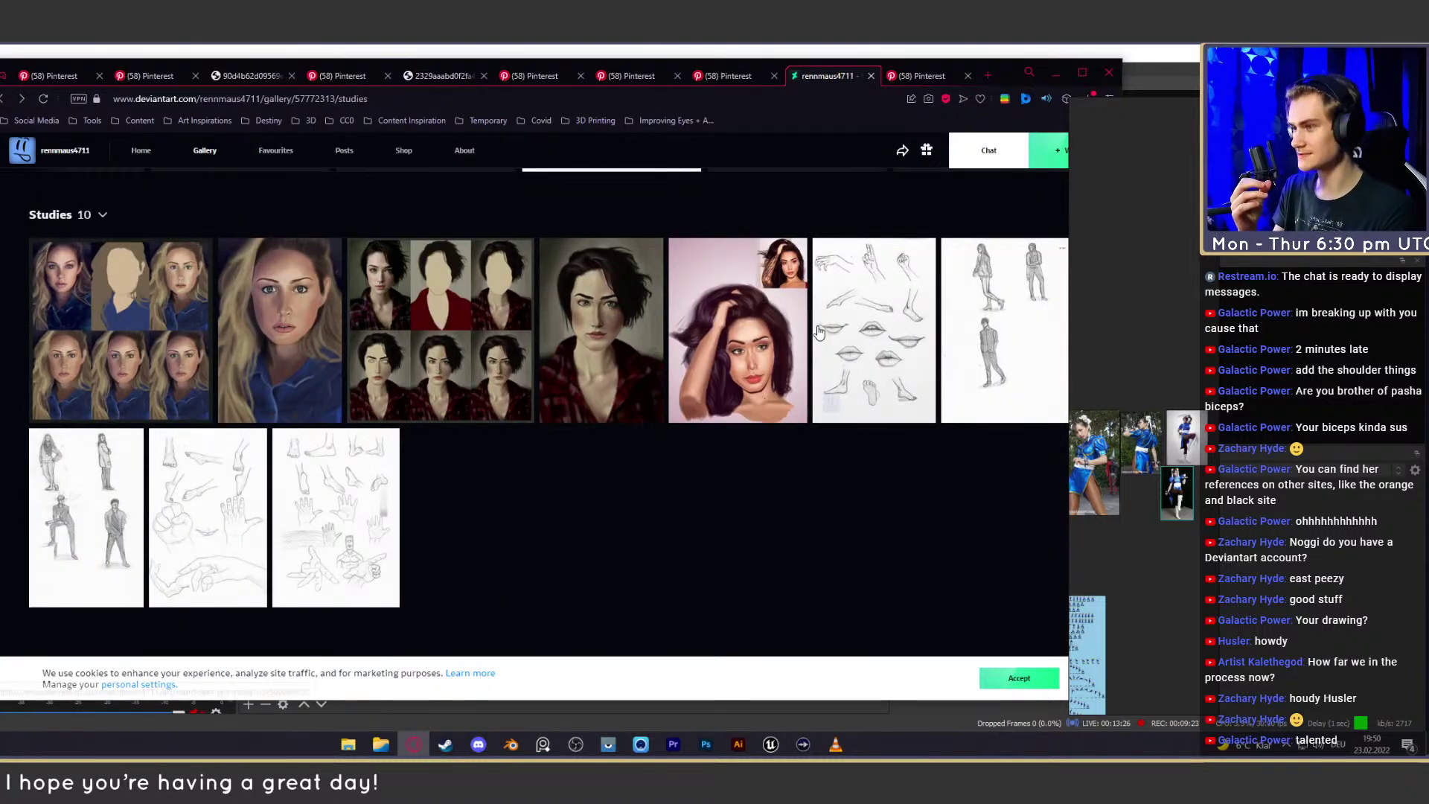
# Go over the Studies folder once more and switch the gallery to the Featured folder
pyautogui.scroll(2, 796, 379)
pyautogui.scroll(3, 796, 378)
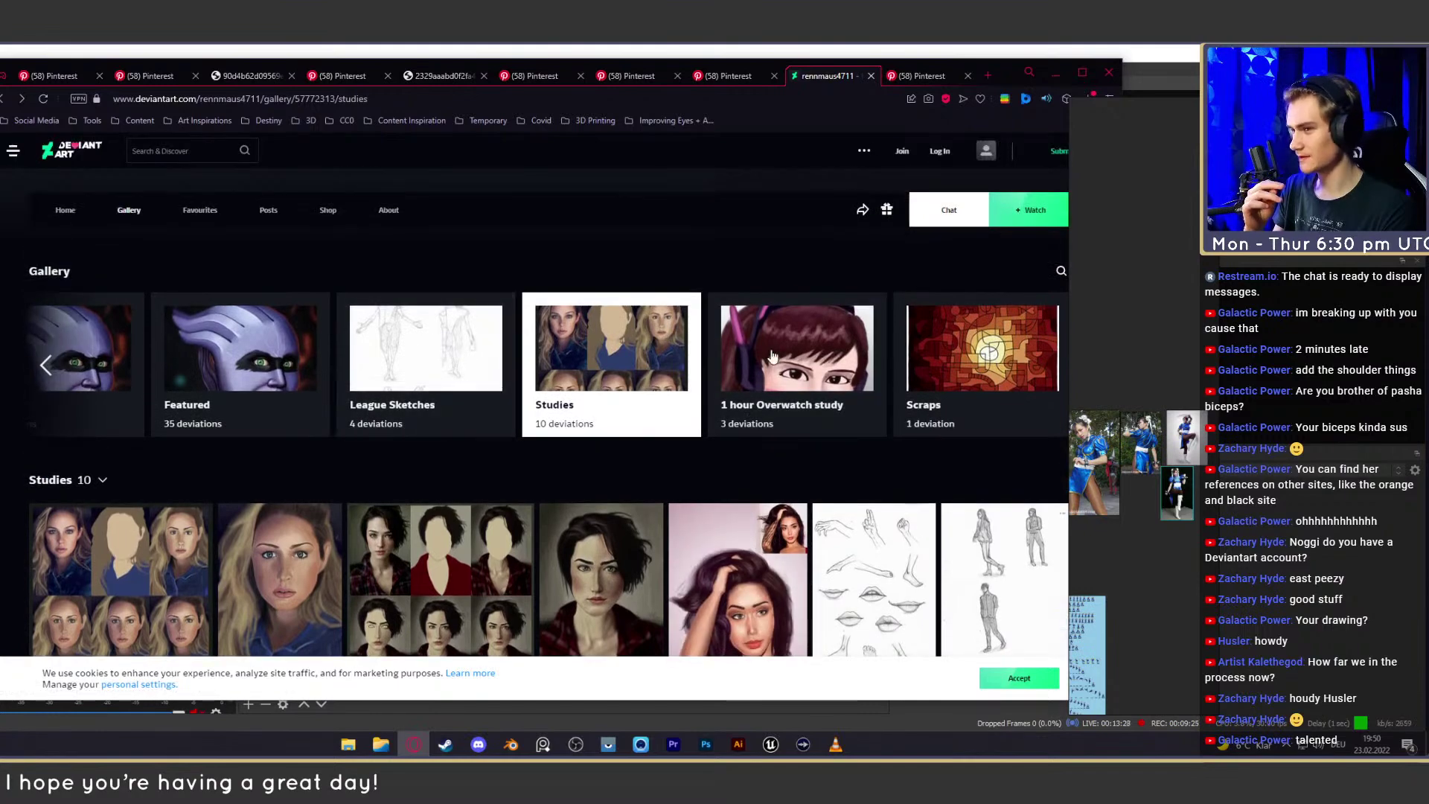
pyautogui.scroll(-4, 426, 446)
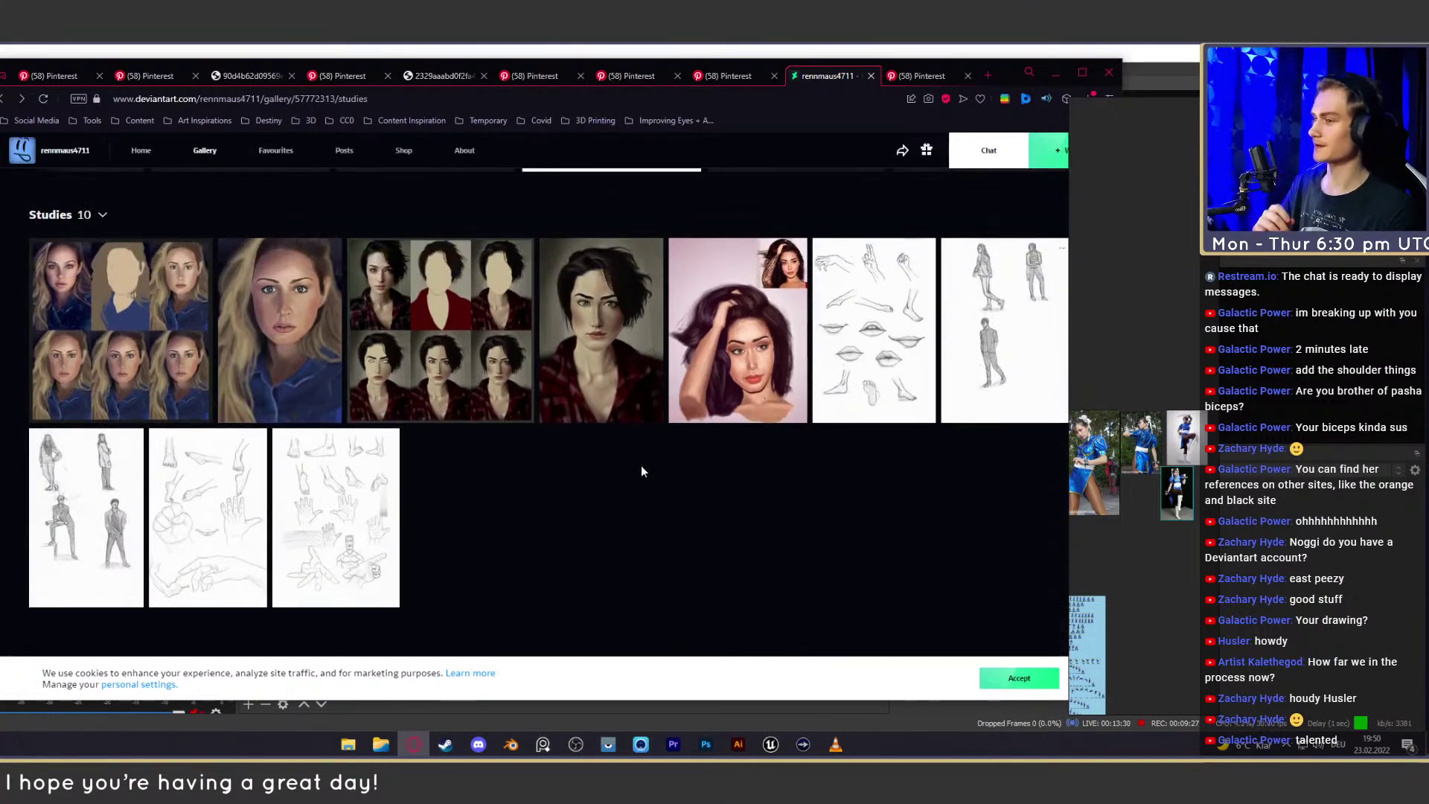
pyautogui.scroll(4, 655, 492)
pyautogui.scroll(1, 658, 493)
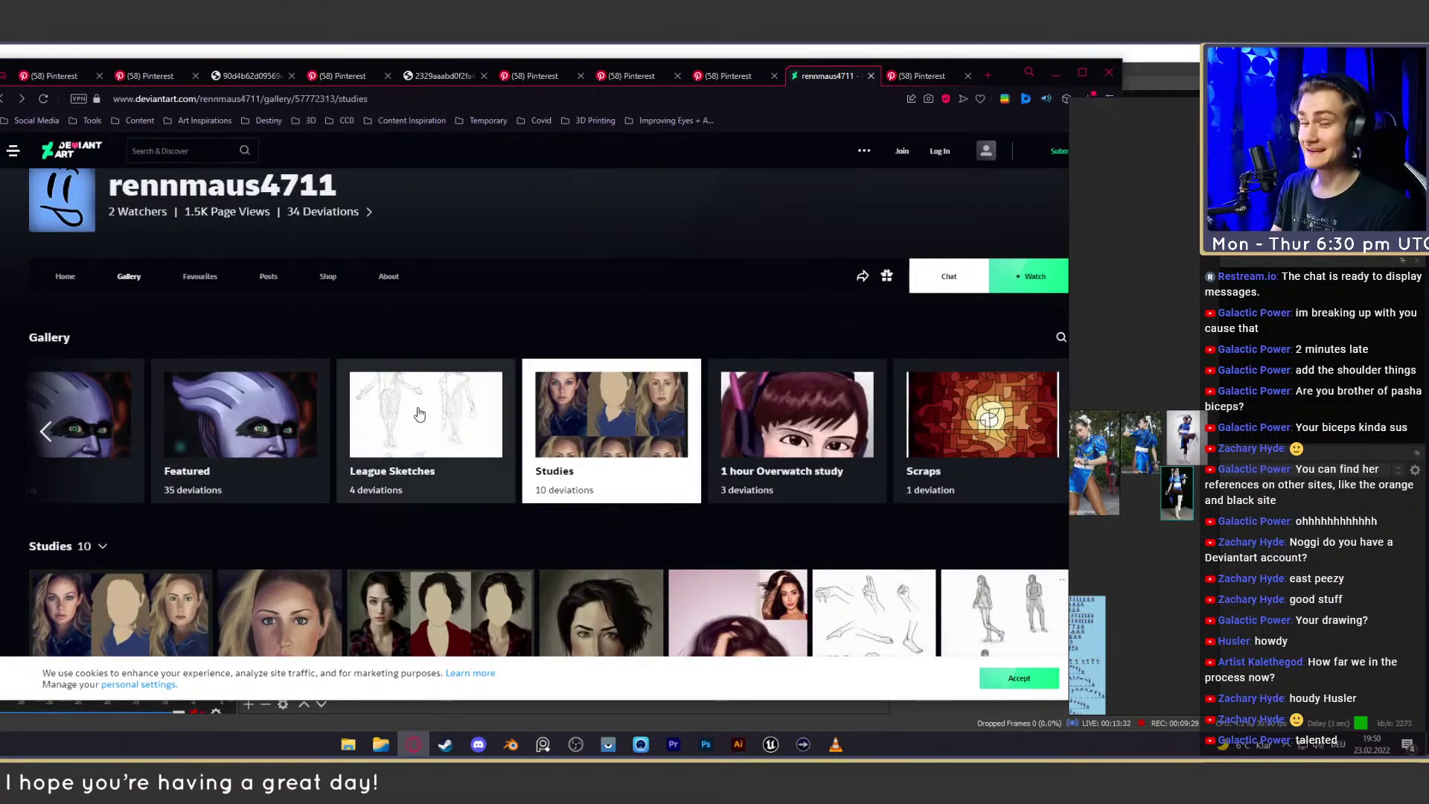
pyautogui.click(217, 436)
# View the A clear Diamond Study portrait among the Featured works and return to the gallery
pyautogui.scroll(-5, 507, 343)
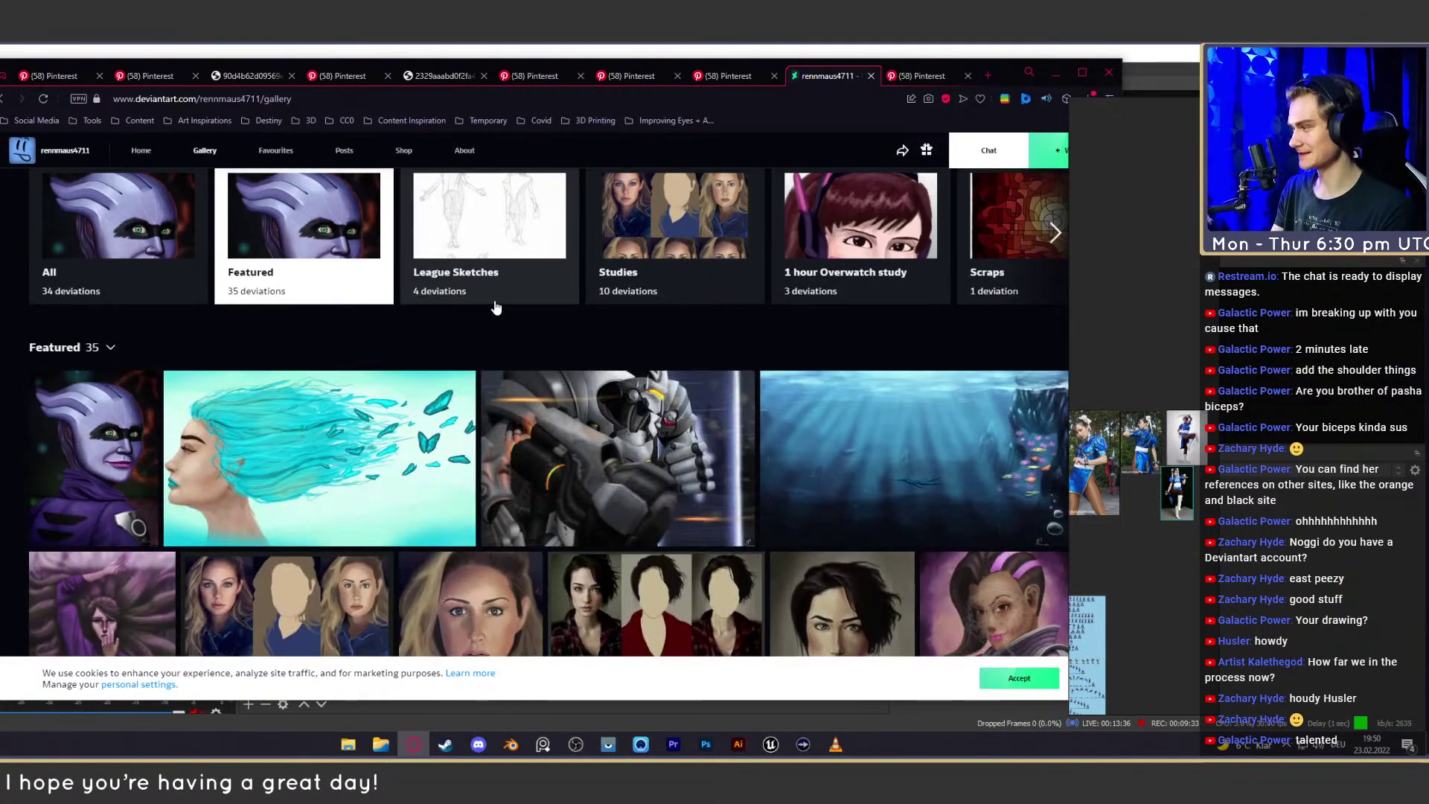
pyautogui.scroll(-2, 495, 310)
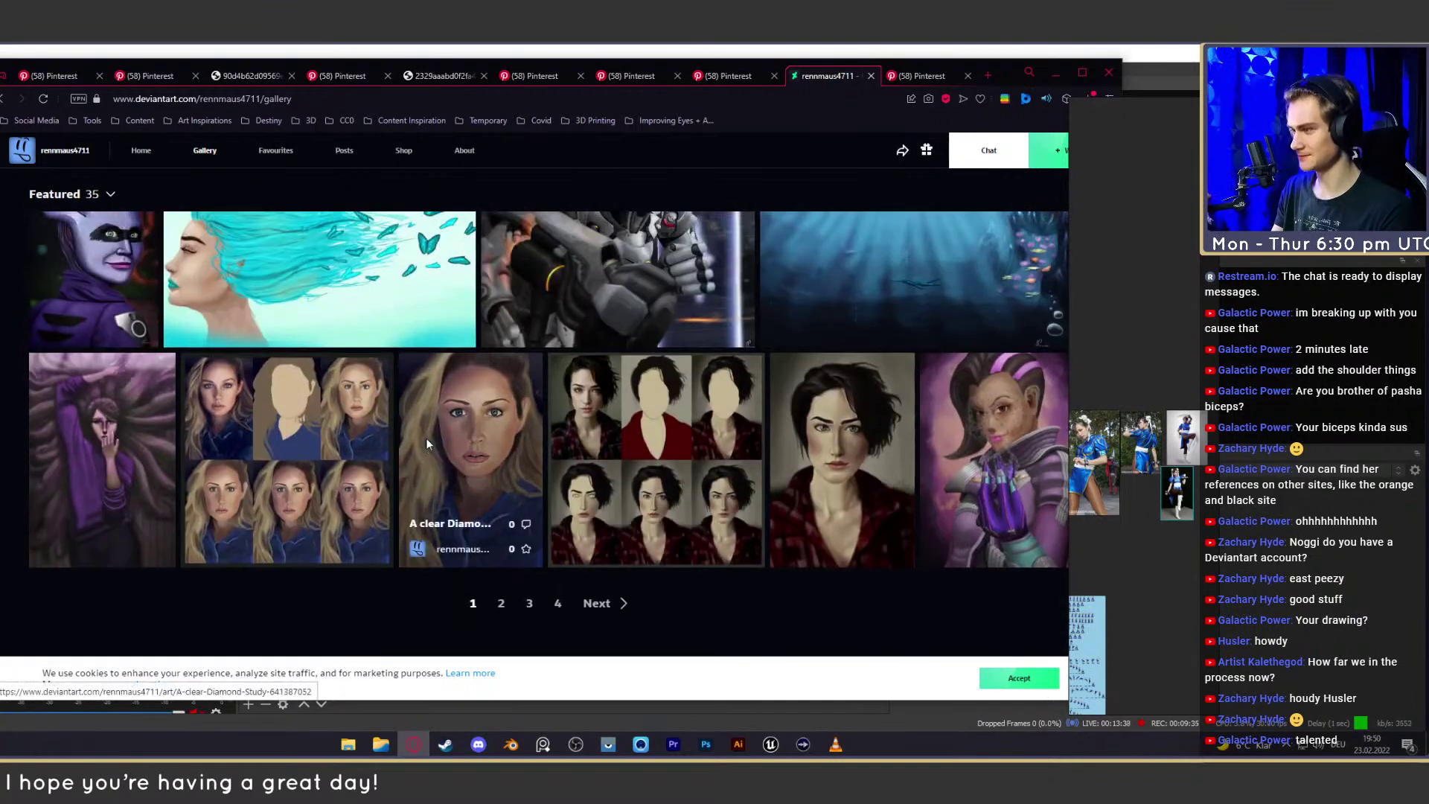
pyautogui.click(484, 395)
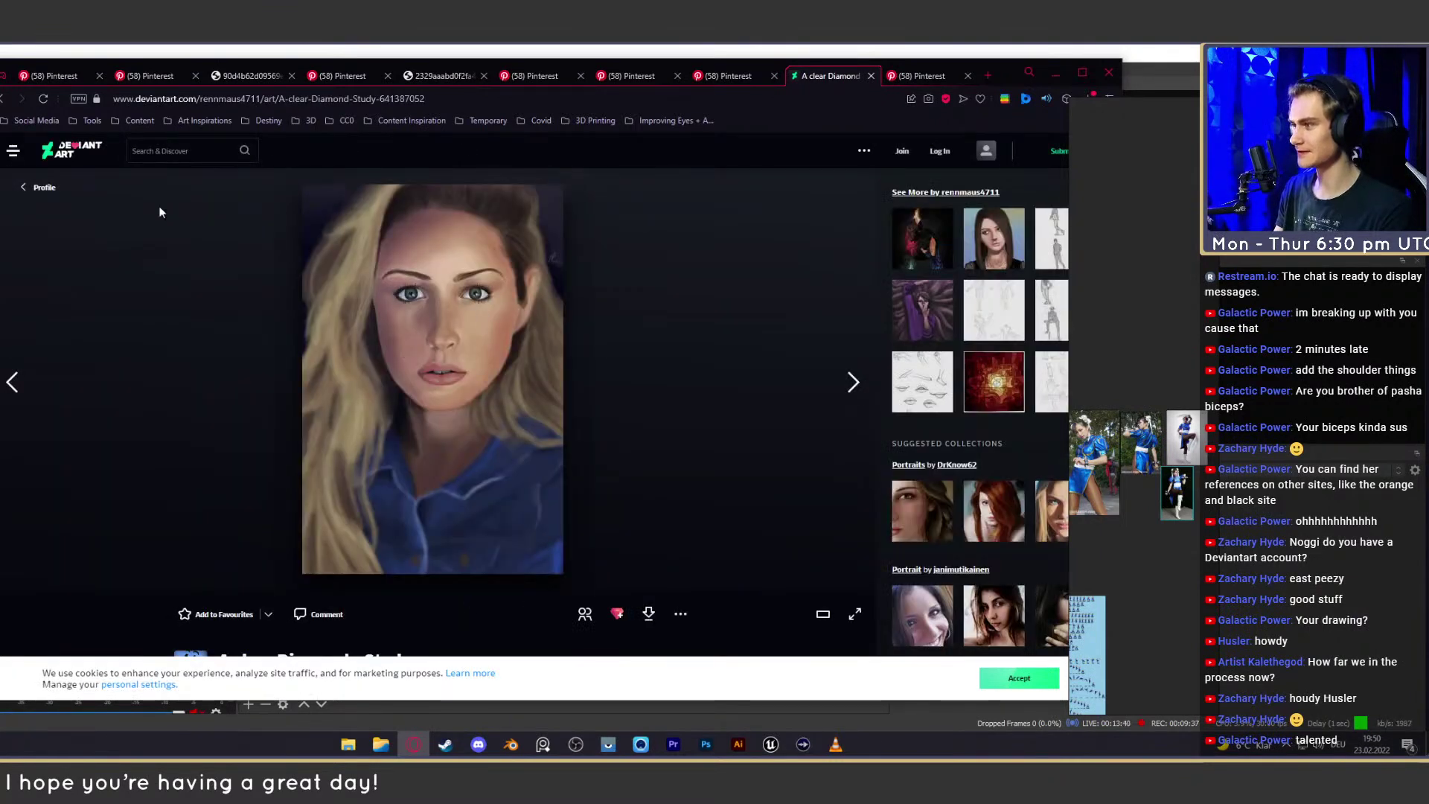
pyautogui.click(41, 187)
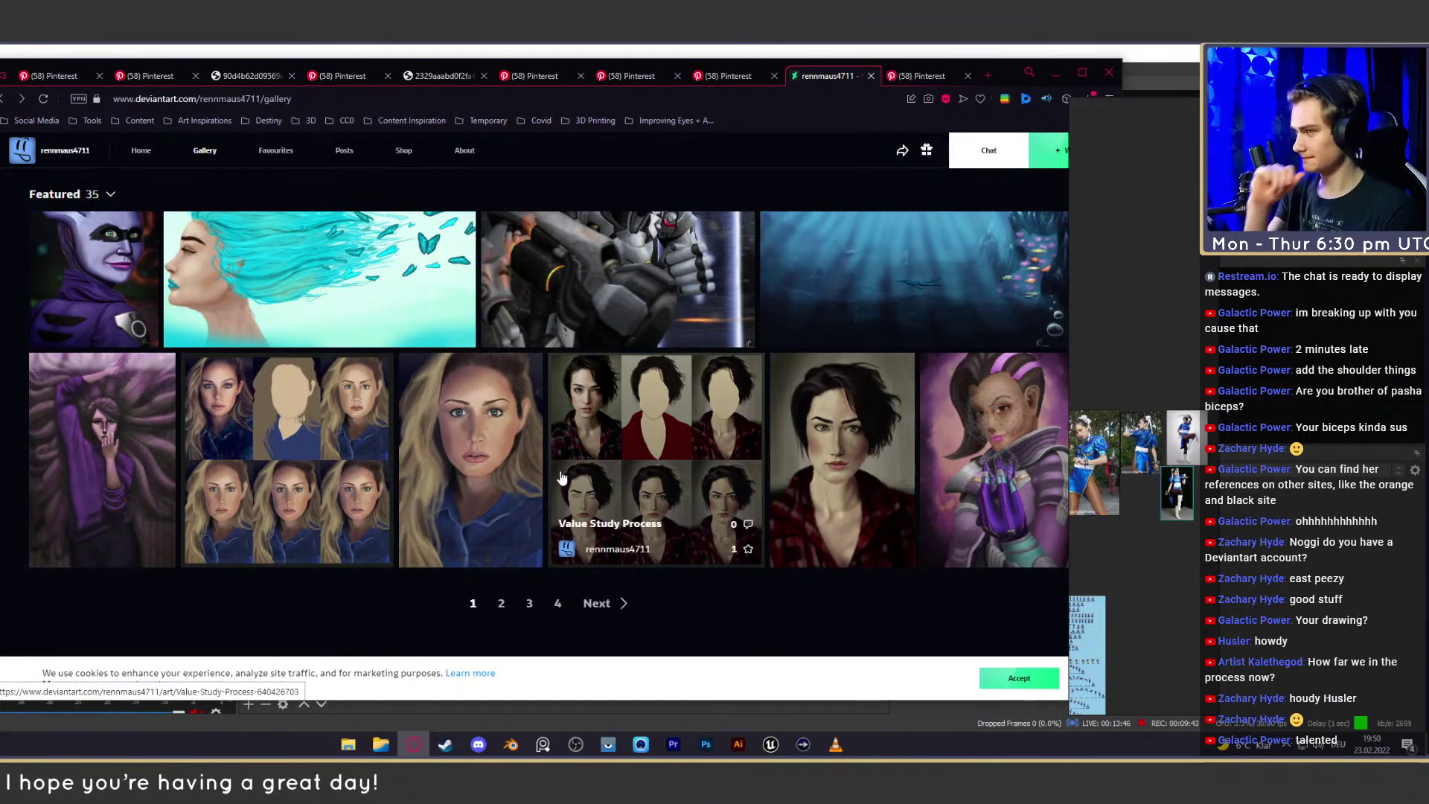
# View the Just chillin painting of the figure in purple and return to the gallery's folder overview
pyautogui.scroll(2, 562, 478)
pyautogui.click(89, 582)
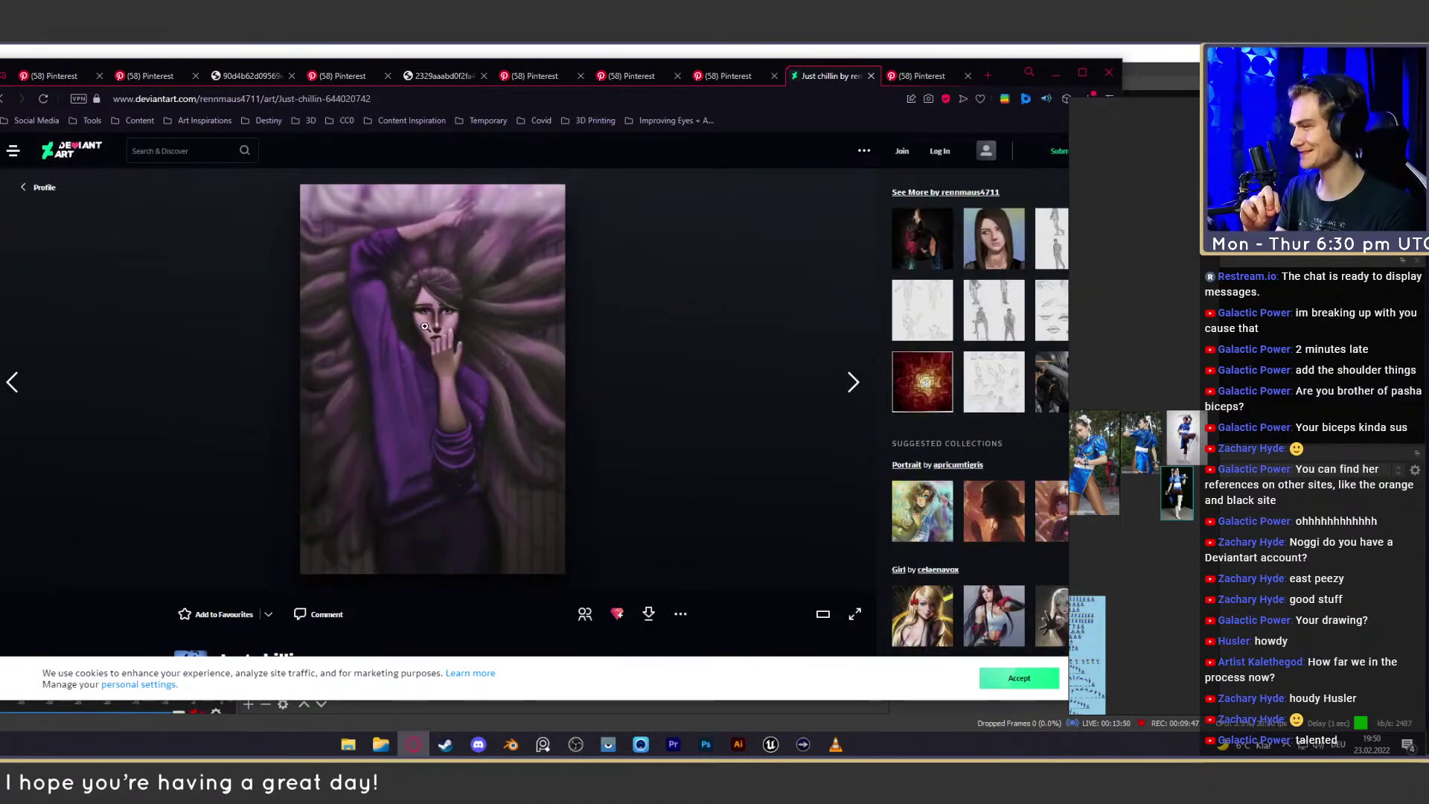
pyautogui.click(3, 99)
pyautogui.scroll(3, 666, 400)
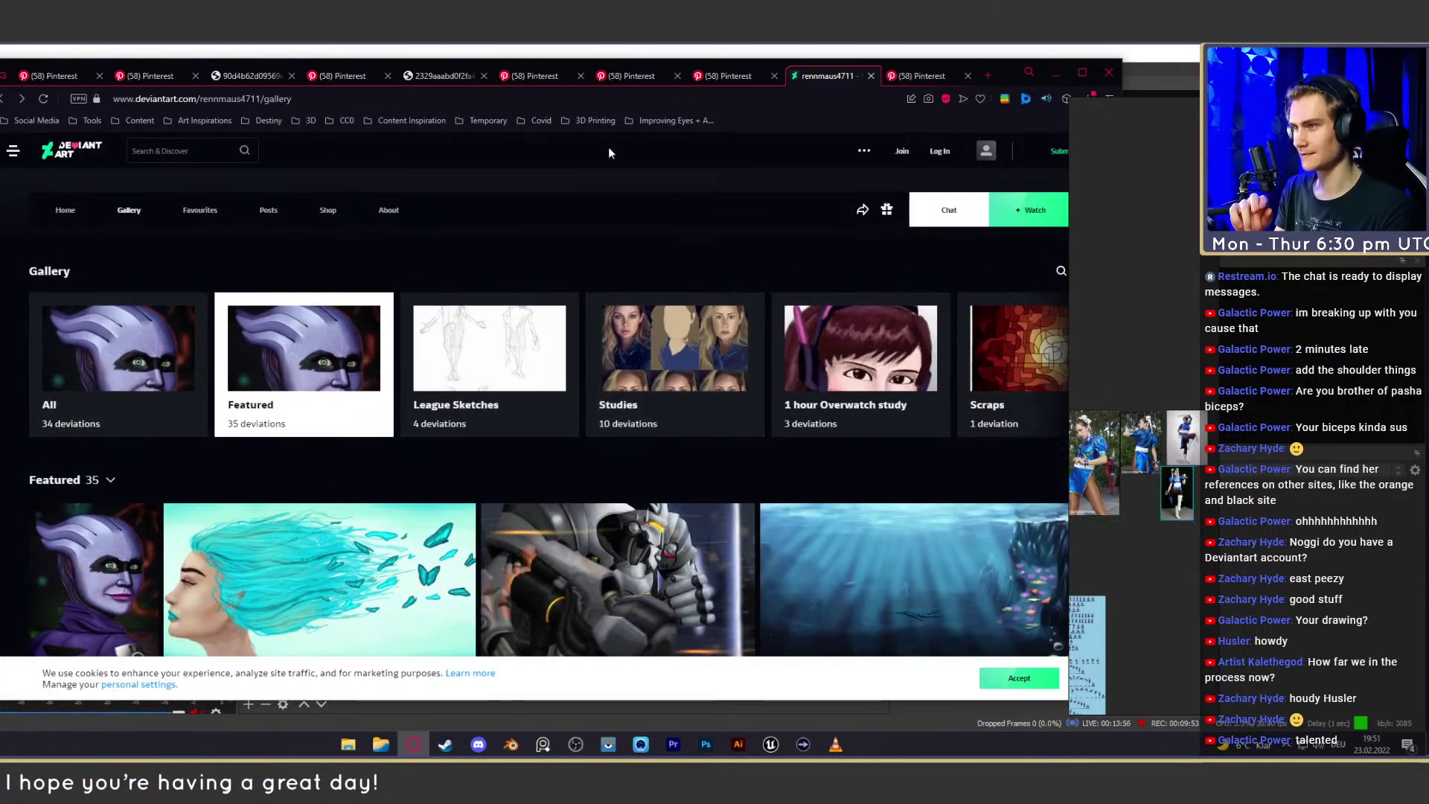
# Shift the browser window slightly so the cut-off edge of the gallery page comes into view
pyautogui.moveTo(1002, 77); pyautogui.dragTo(956, 82)
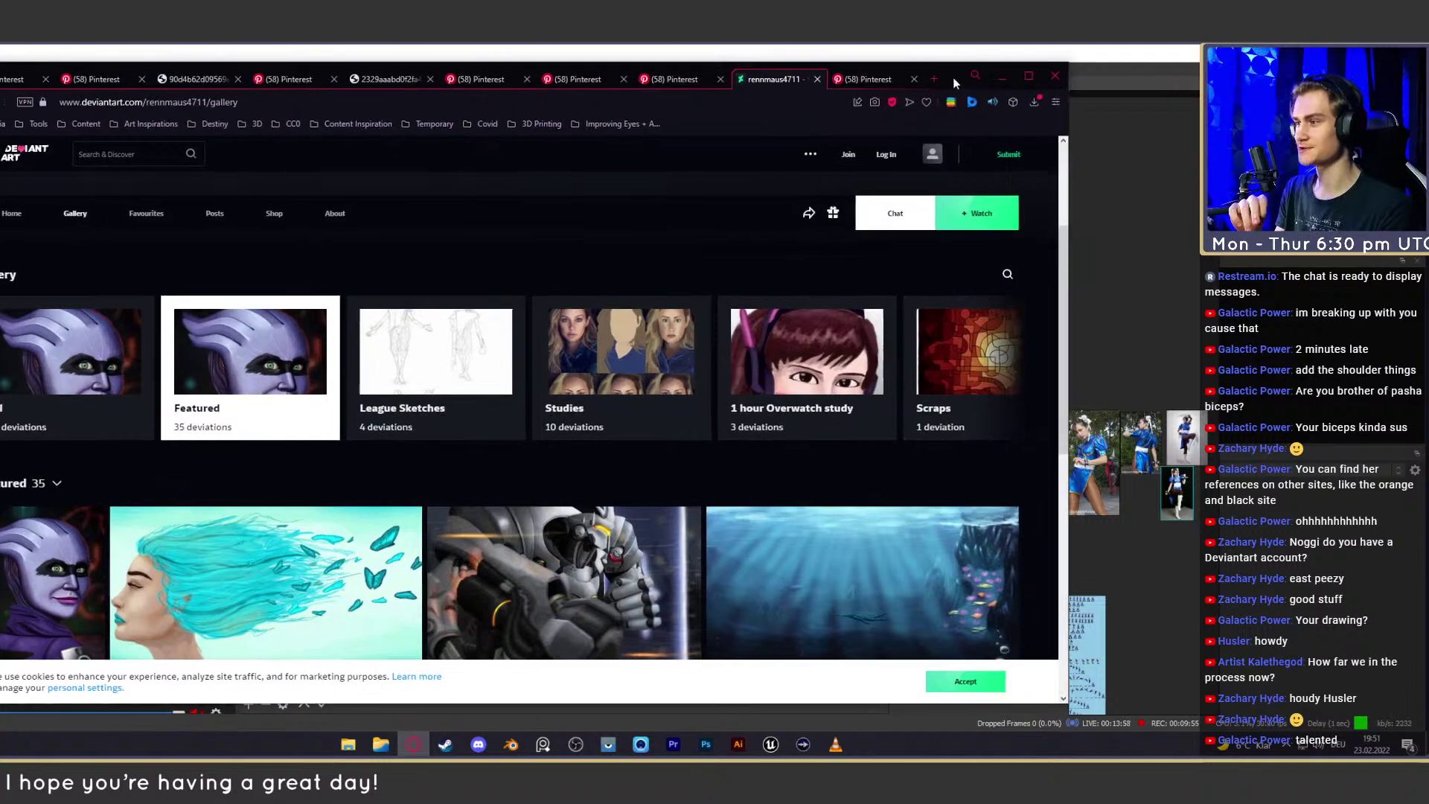
pyautogui.scroll(-4, 544, 346)
pyautogui.scroll(6, 521, 329)
# Open the gallery's All folder and go to page 4 of its works
pyautogui.click(141, 482)
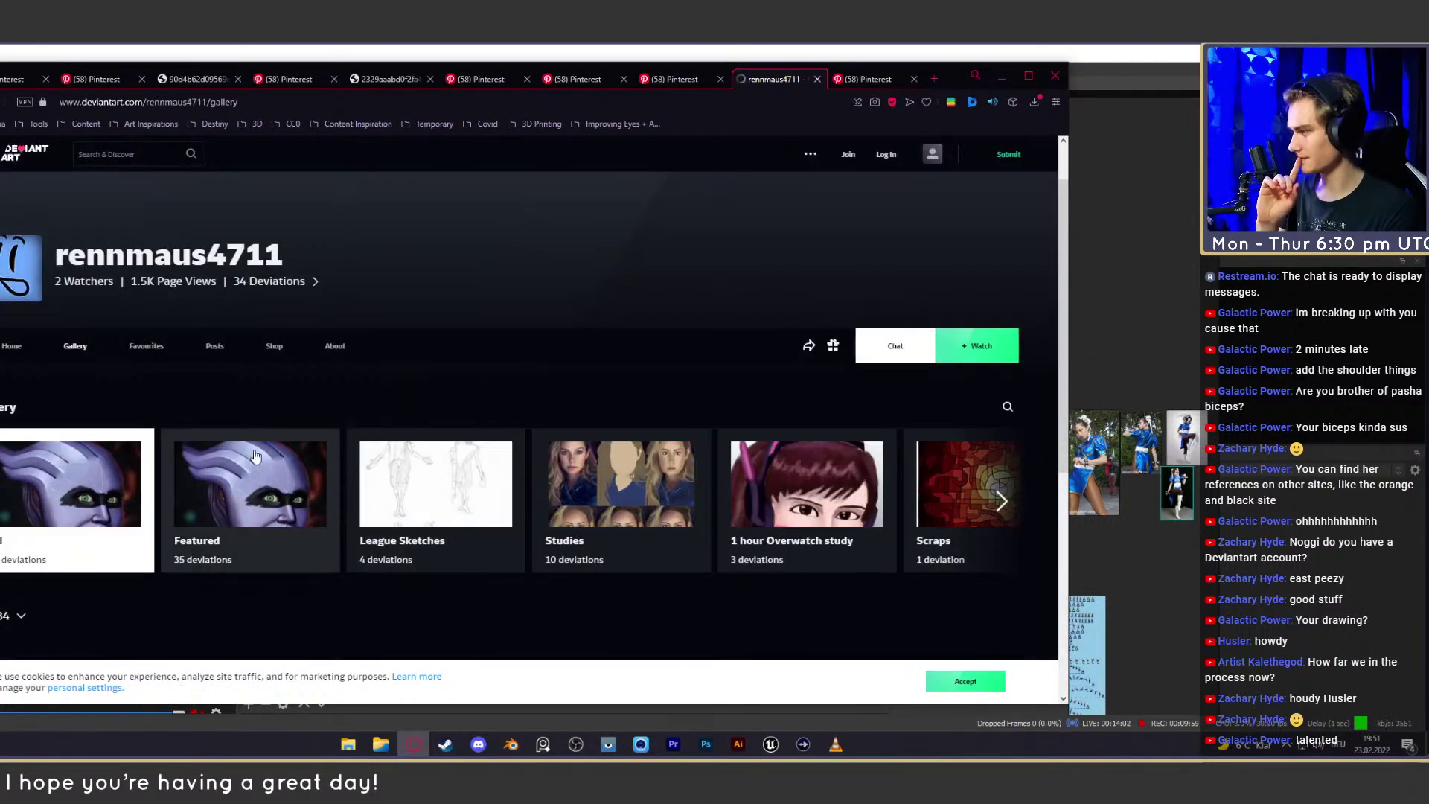
pyautogui.scroll(-10, 530, 364)
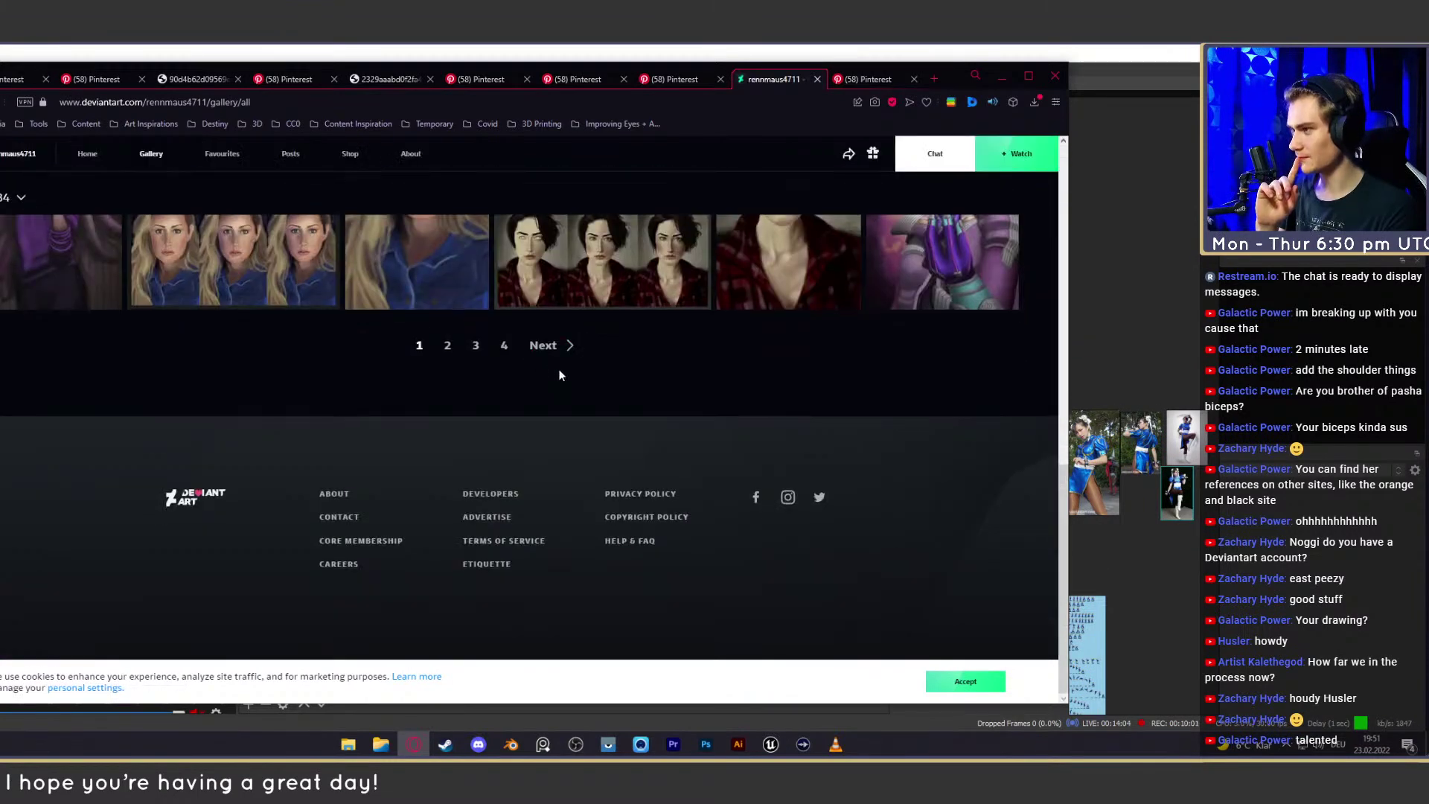
pyautogui.click(504, 346)
pyautogui.scroll(-4, 596, 436)
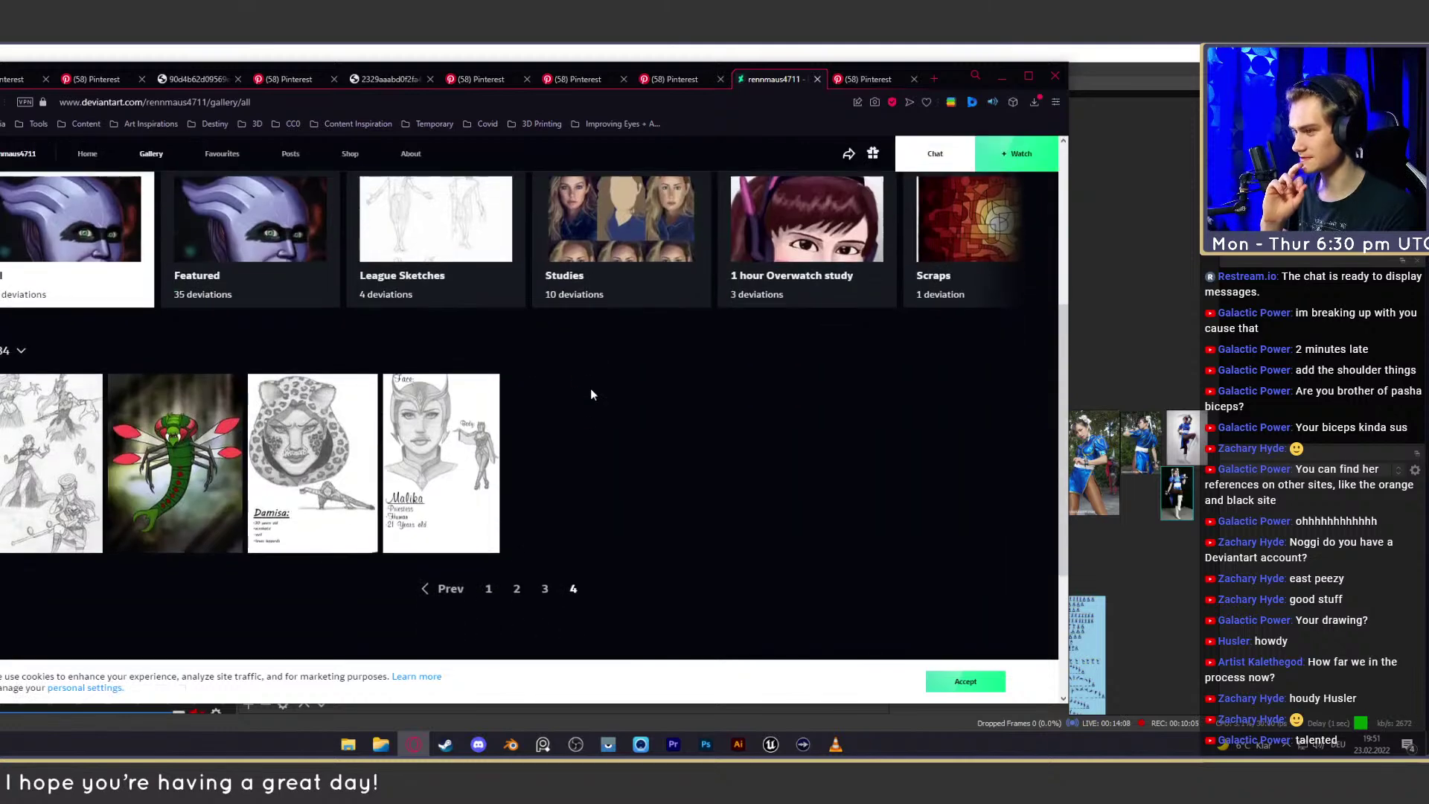
# View the Malika character sheet in a separate tab and close that tab
pyautogui.middleClick(439, 456)
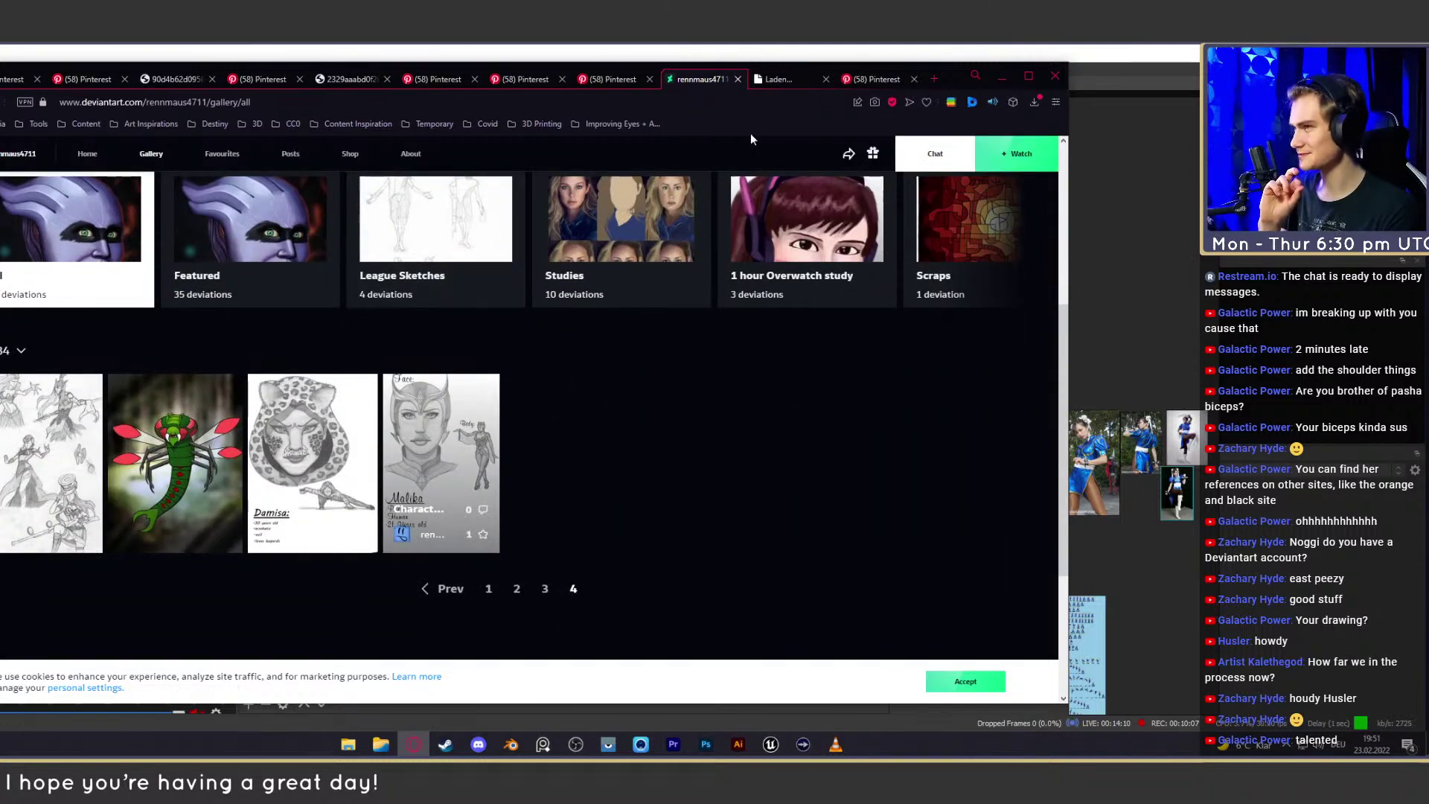
pyautogui.hotkey('ctrl', 'Tab')
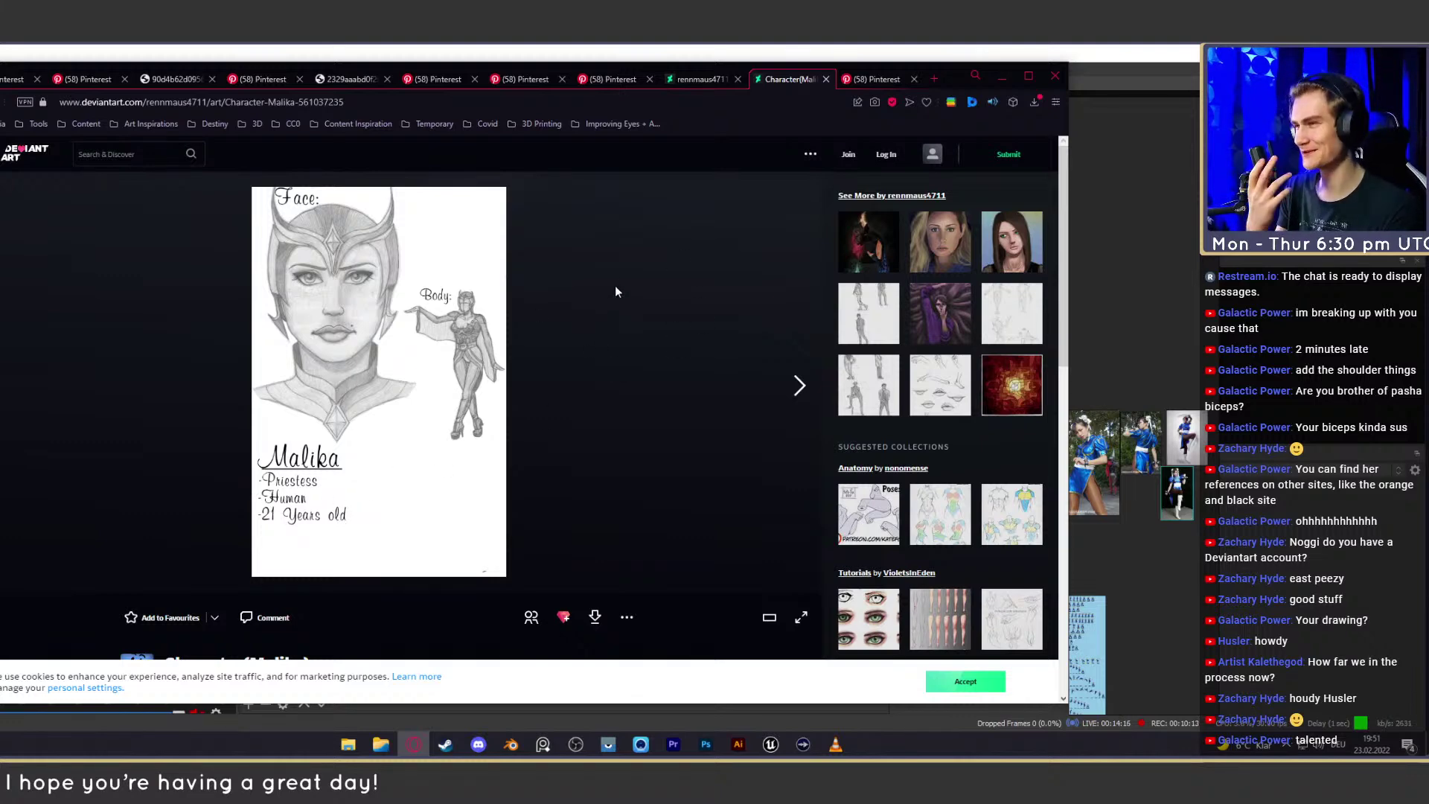
pyautogui.click(825, 81)
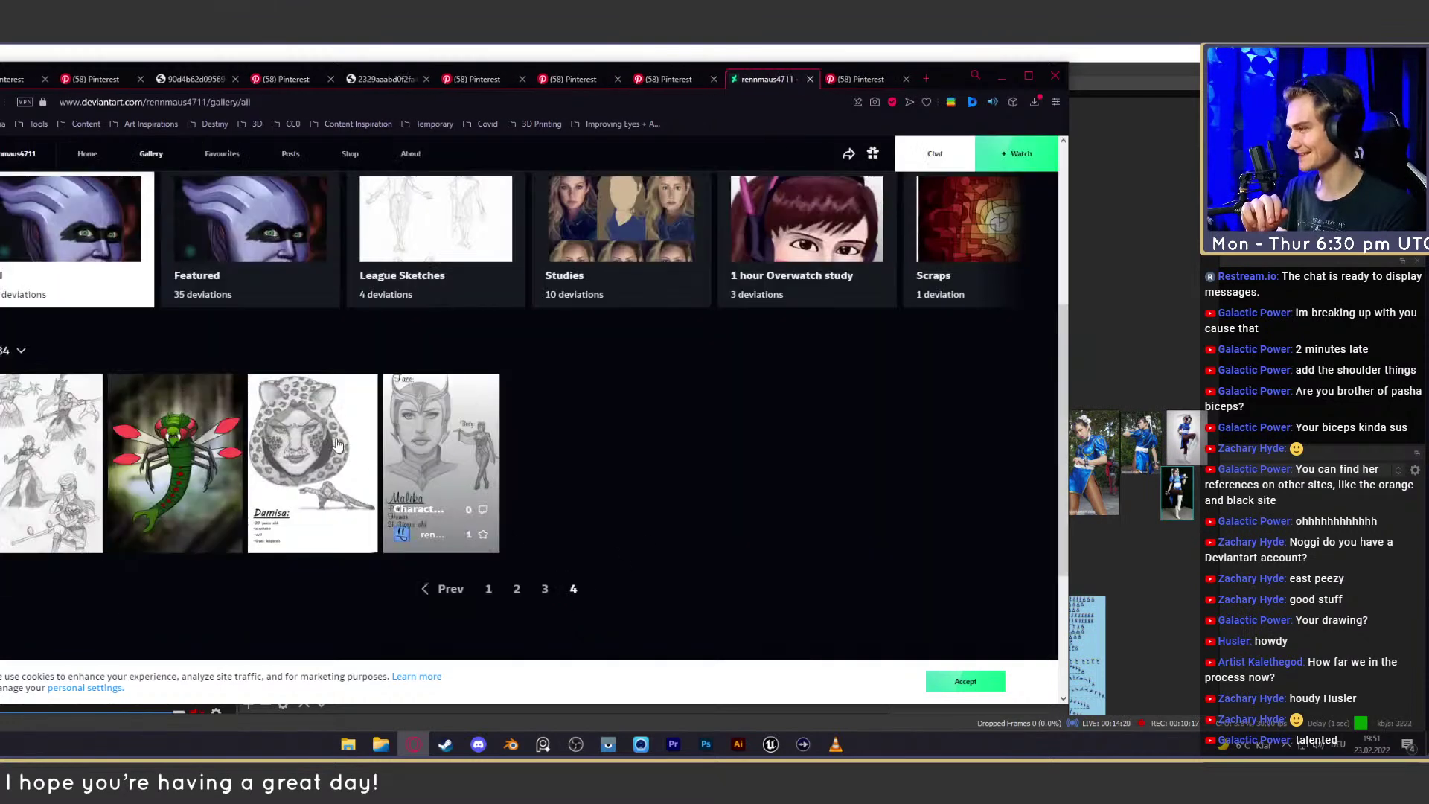
# View the Damisa character sheet in a separate tab and close that tab
pyautogui.click(793, 77)
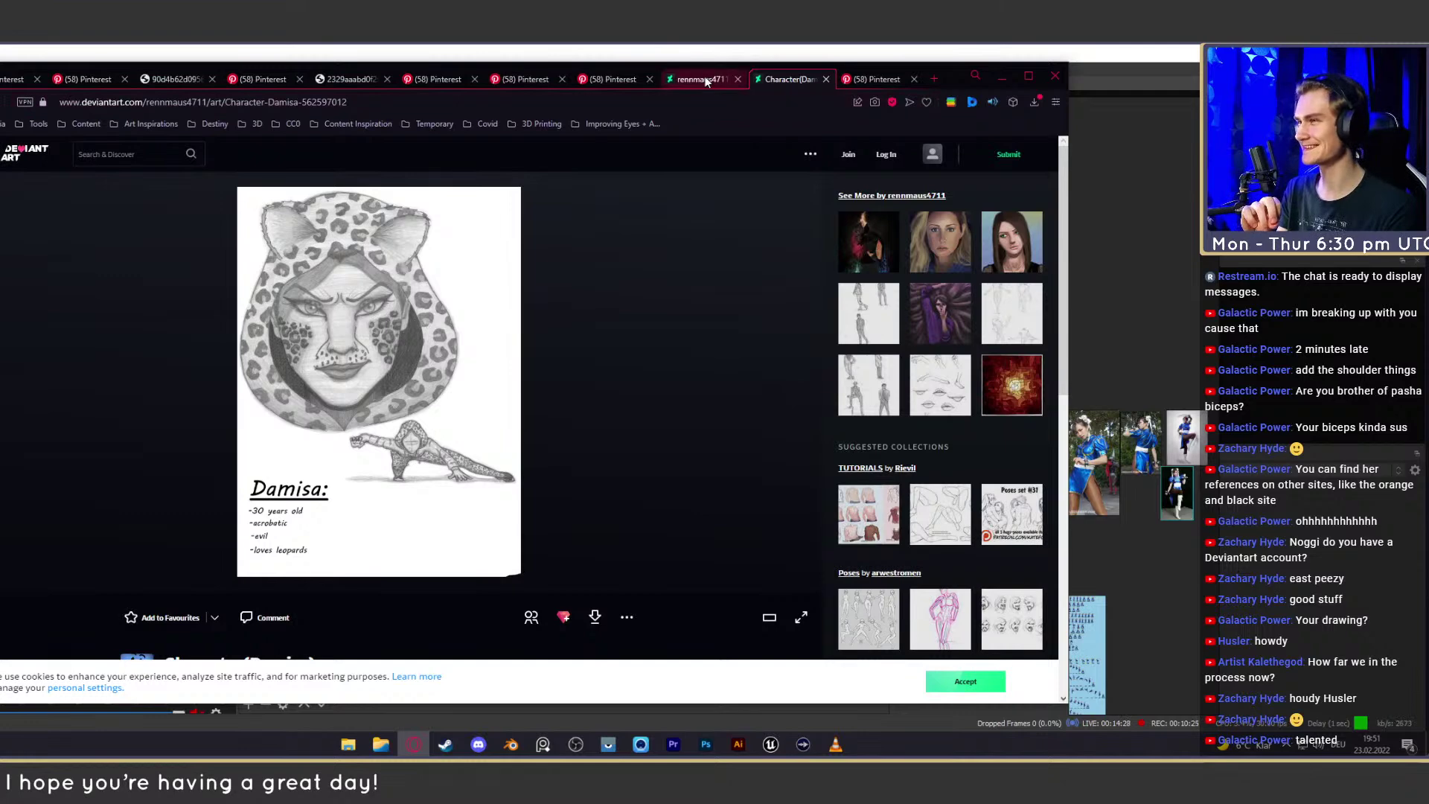
pyautogui.hotkey('ctrl', 'w')
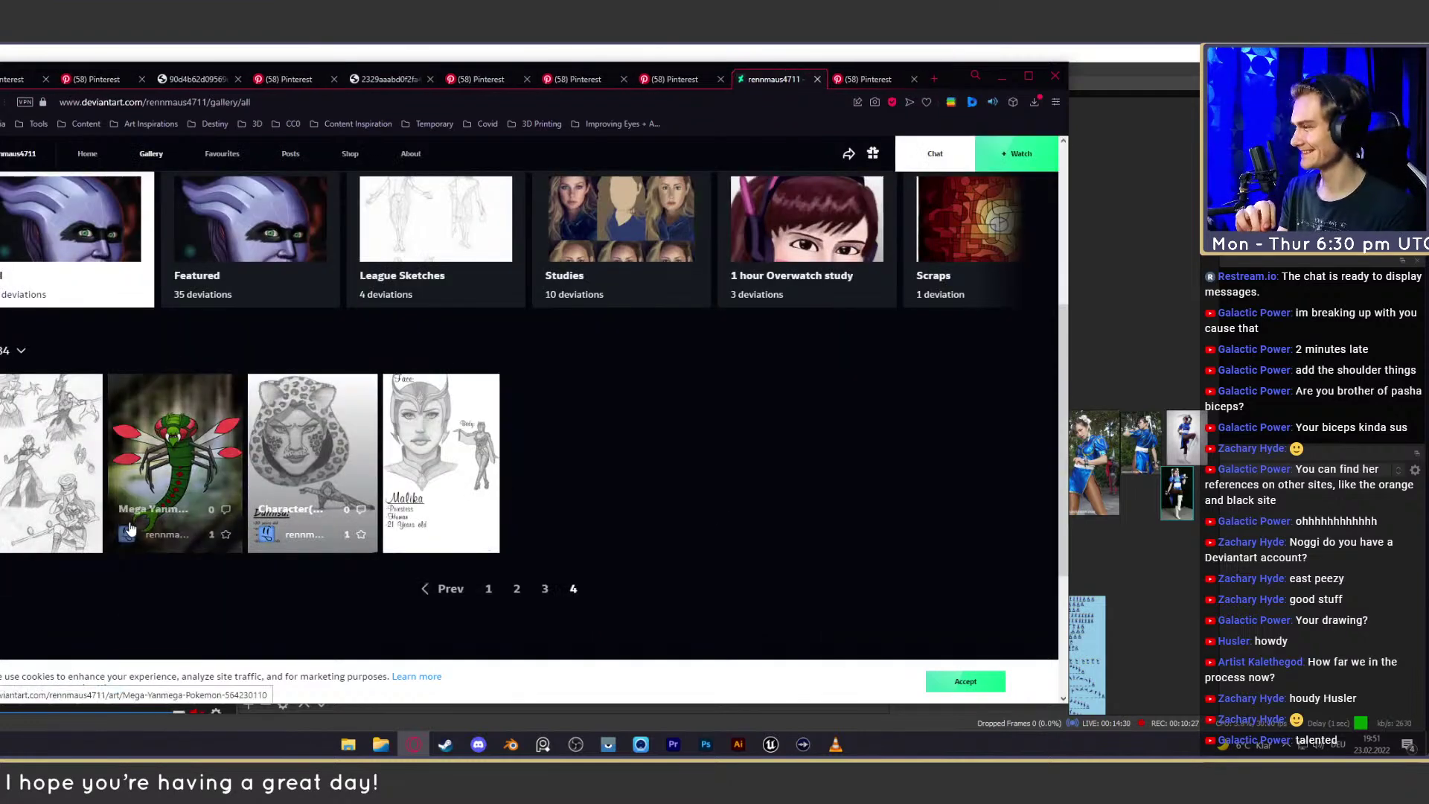
# View the Mega Yanmega Pokemon drawing in a separate tab and switch back to the gallery tab
pyautogui.middleClick(159, 444)
pyautogui.click(788, 78)
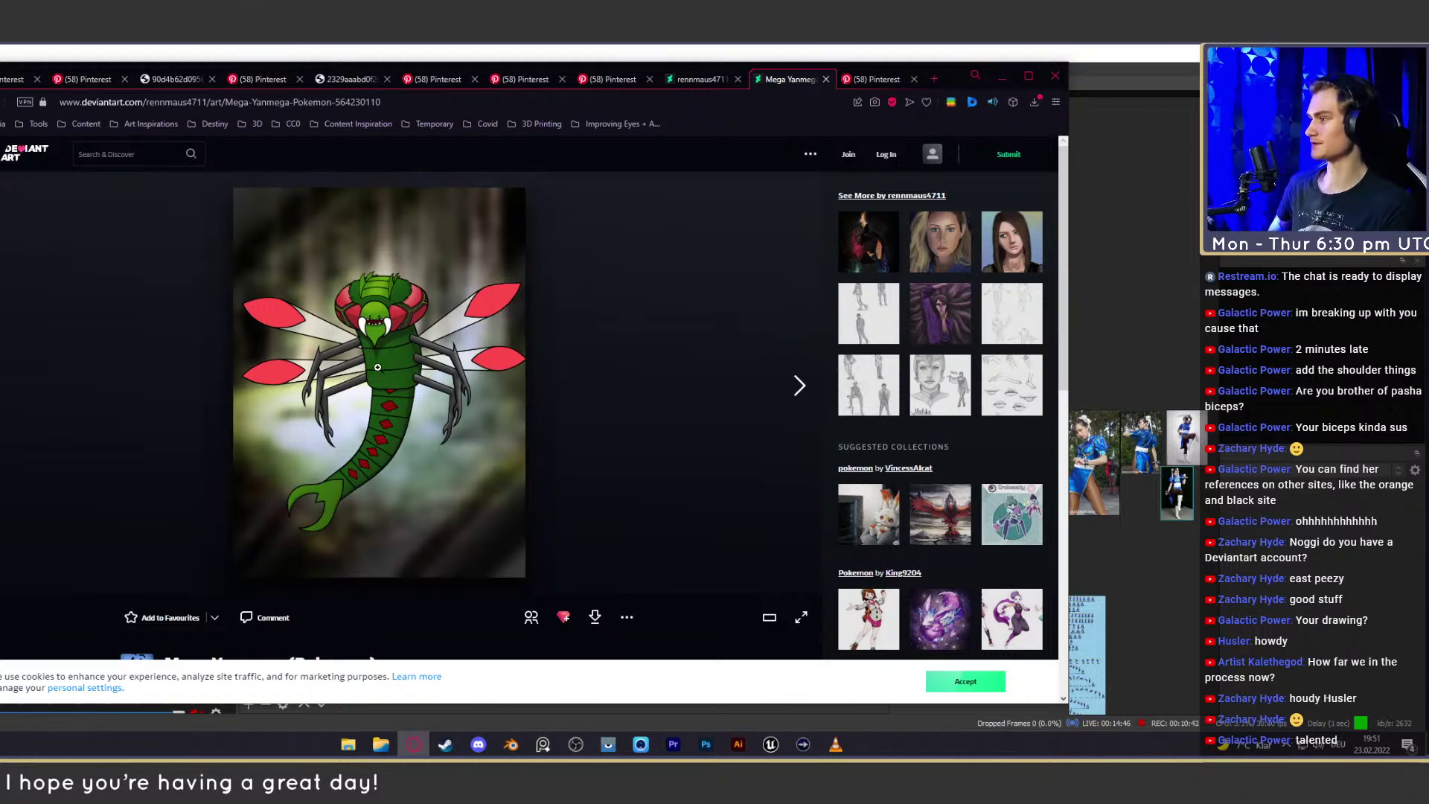
pyautogui.click(699, 78)
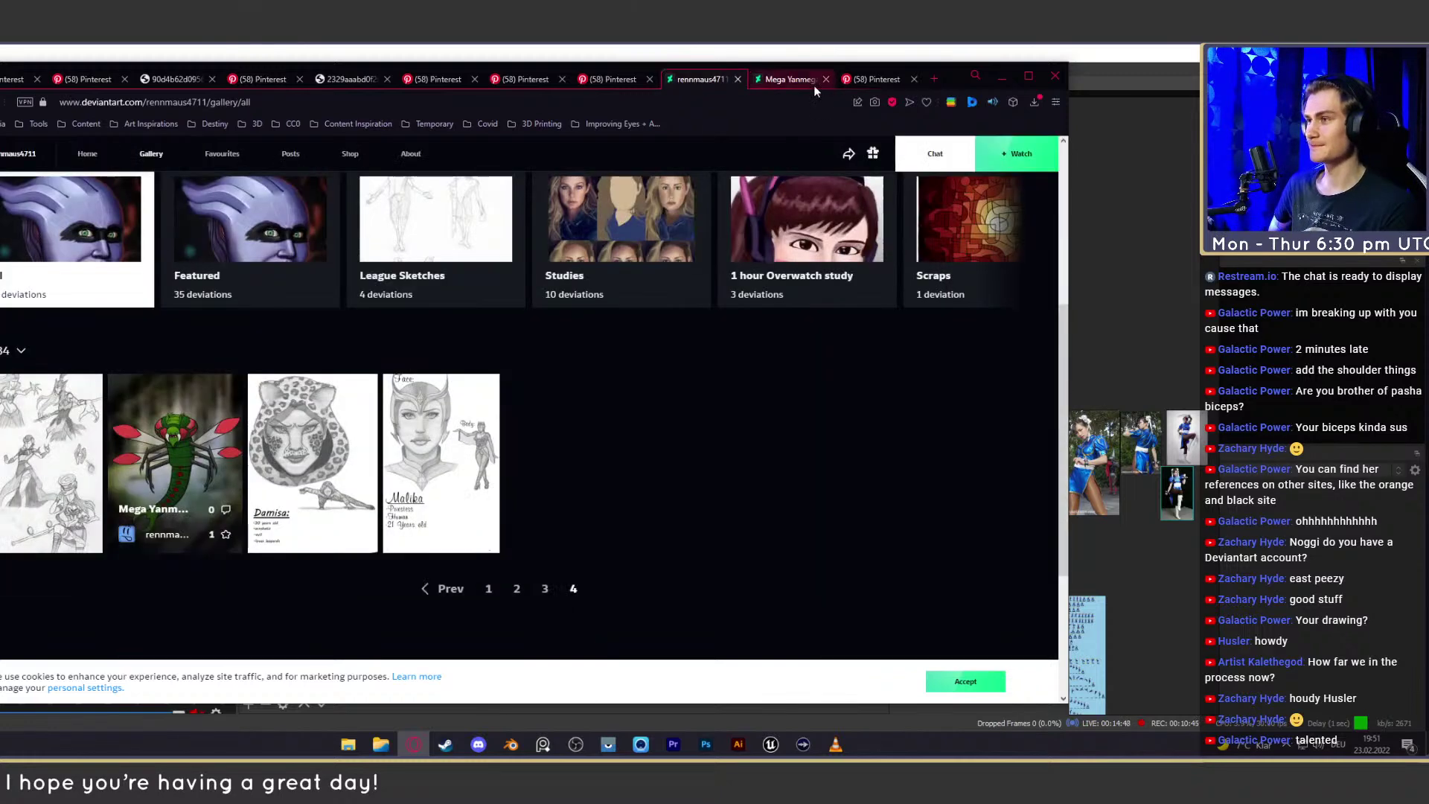
# Close the DeviantArt drawing and gallery tabs, view the high-kick Chun-Li cosplay pin, and switch to Blender
pyautogui.click(825, 79)
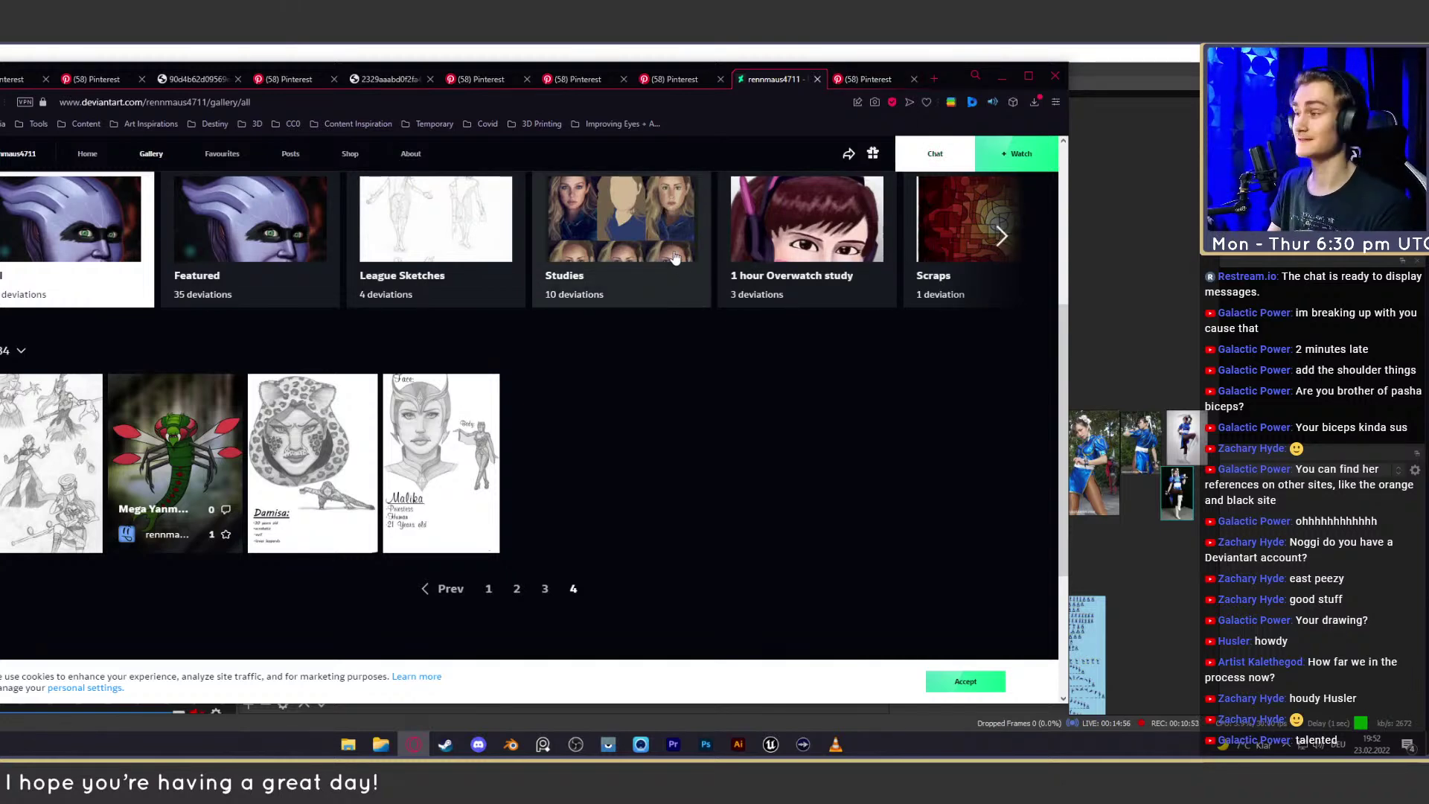
pyautogui.click(818, 79)
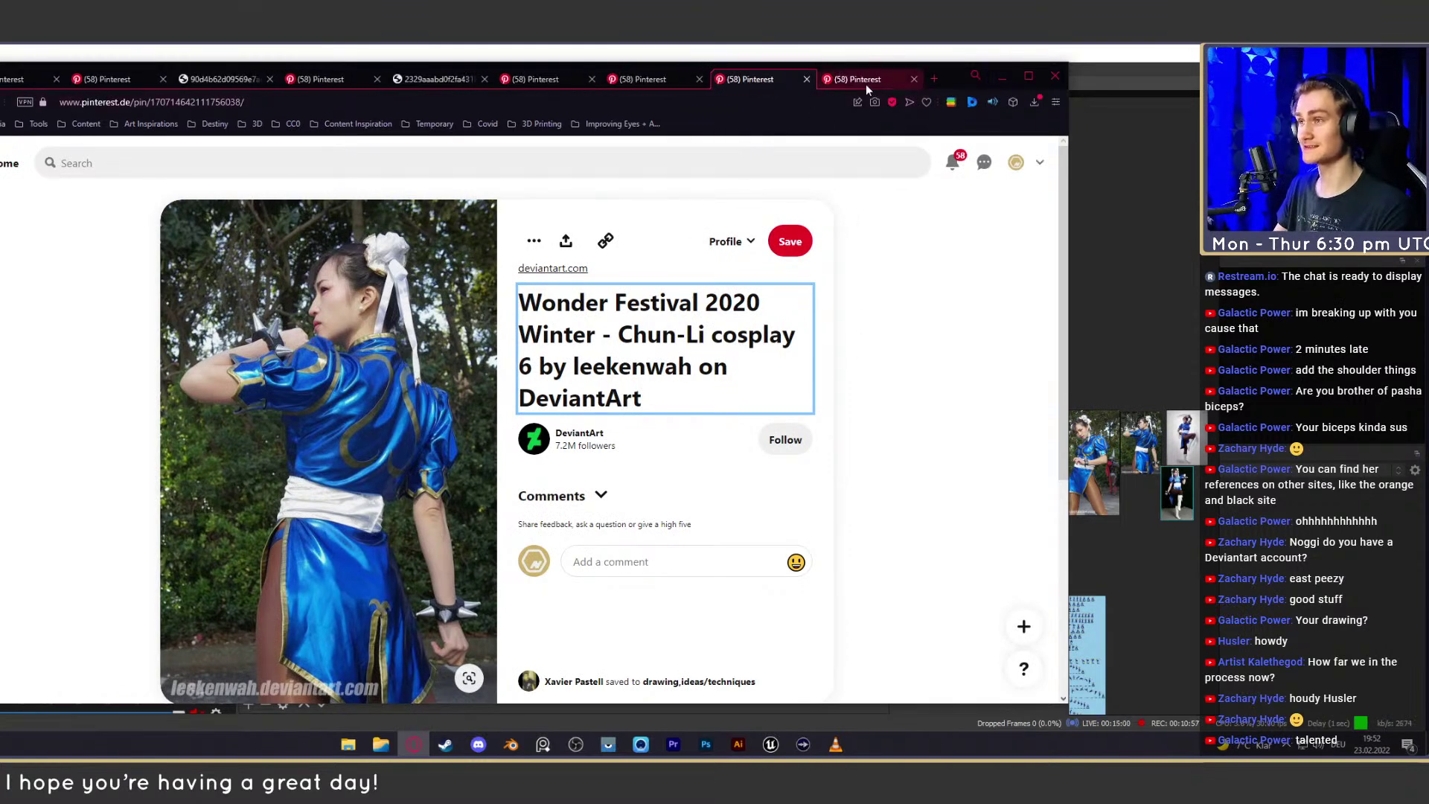
pyautogui.click(858, 83)
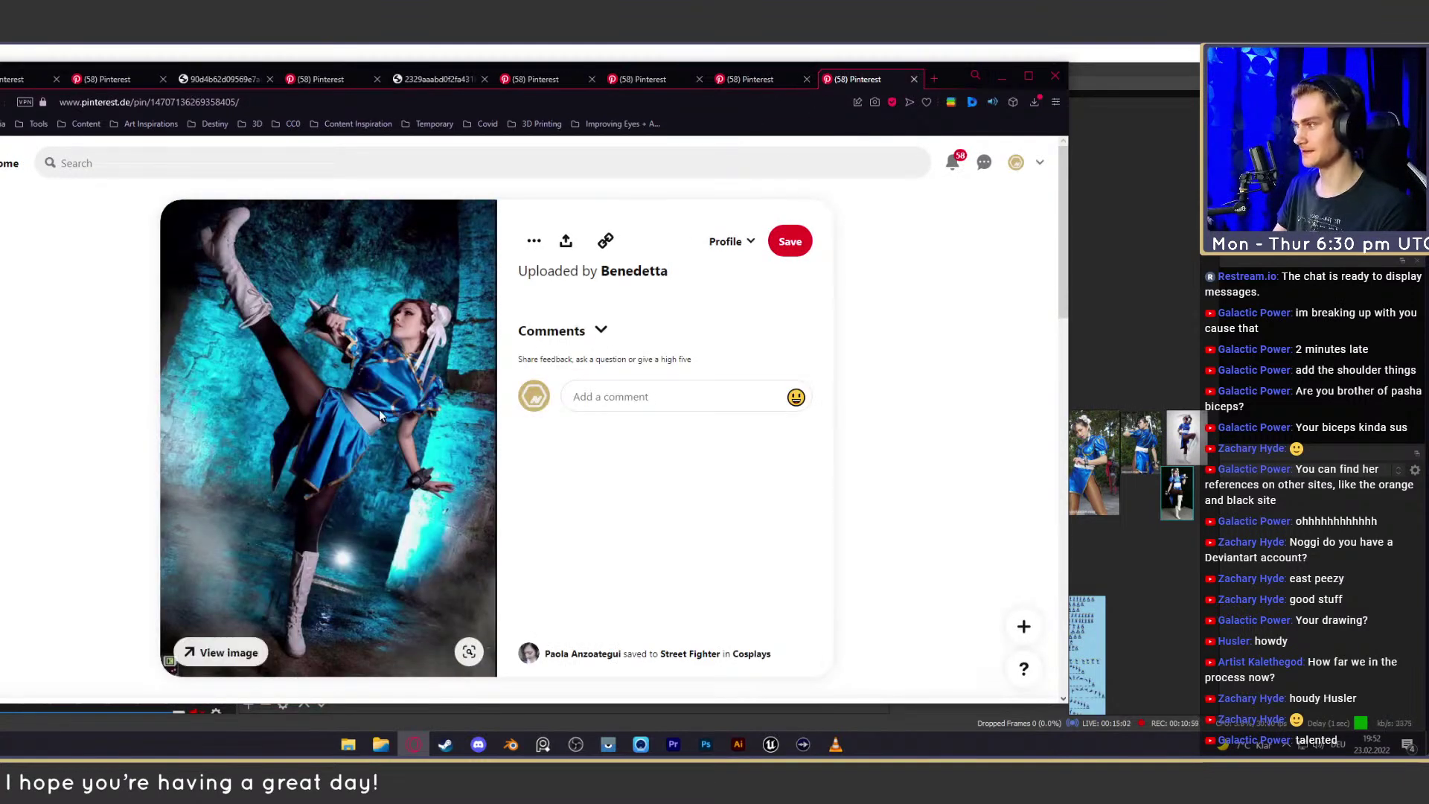
pyautogui.click(1002, 78)
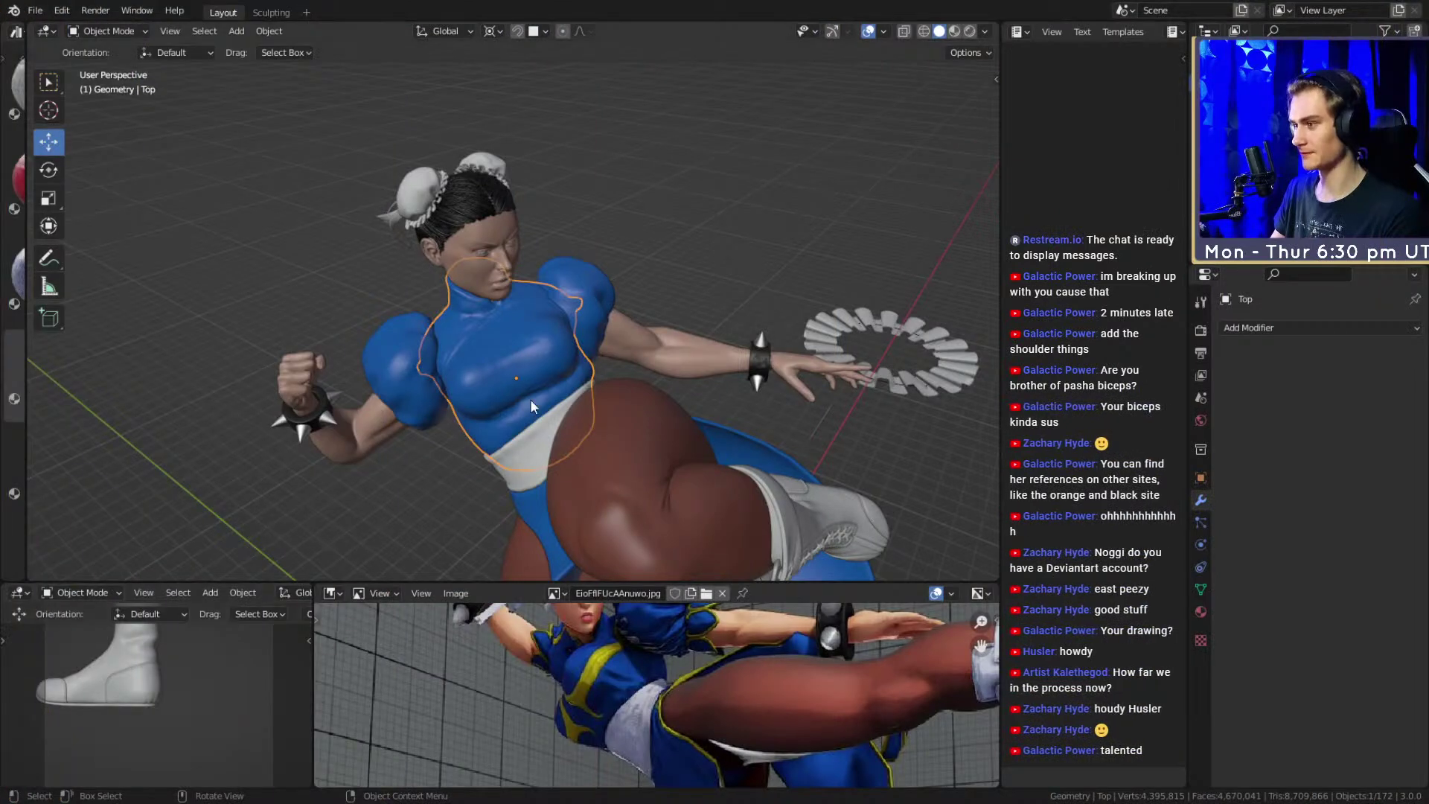
# Select the character's blue Top mesh after inspecting the left shoulder pad, and switch to the Sculpting workspace
pyautogui.click(539, 318)
pyautogui.moveTo(539, 319); pyautogui.dragTo(506, 422, button='middle')
pyautogui.scroll(-3, 621, 384)
pyautogui.scroll(5, 620, 385)
pyautogui.scroll(-3, 506, 419)
pyautogui.scroll(4, 506, 417)
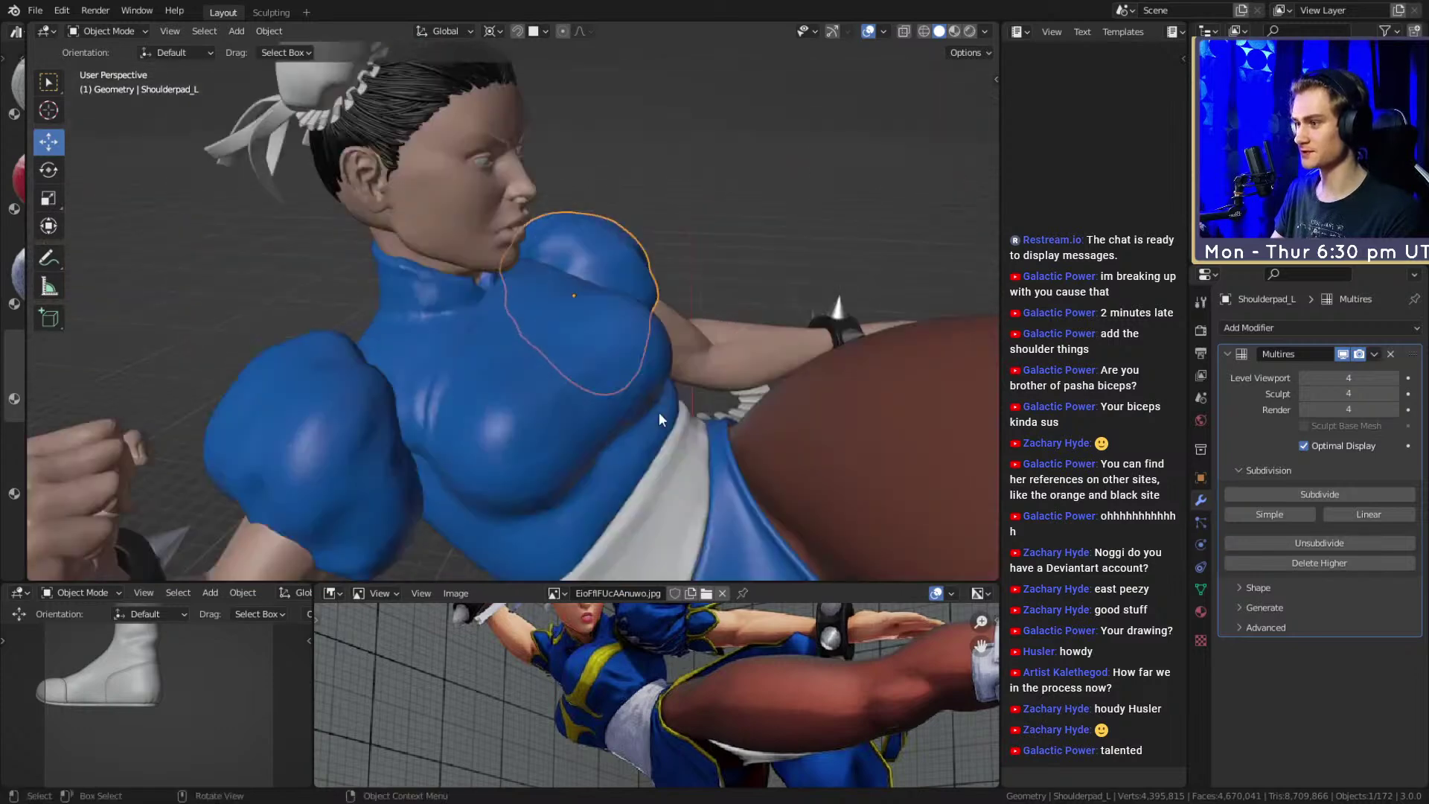
pyautogui.moveTo(659, 405); pyautogui.dragTo(653, 190, button='middle')
pyautogui.click(458, 270)
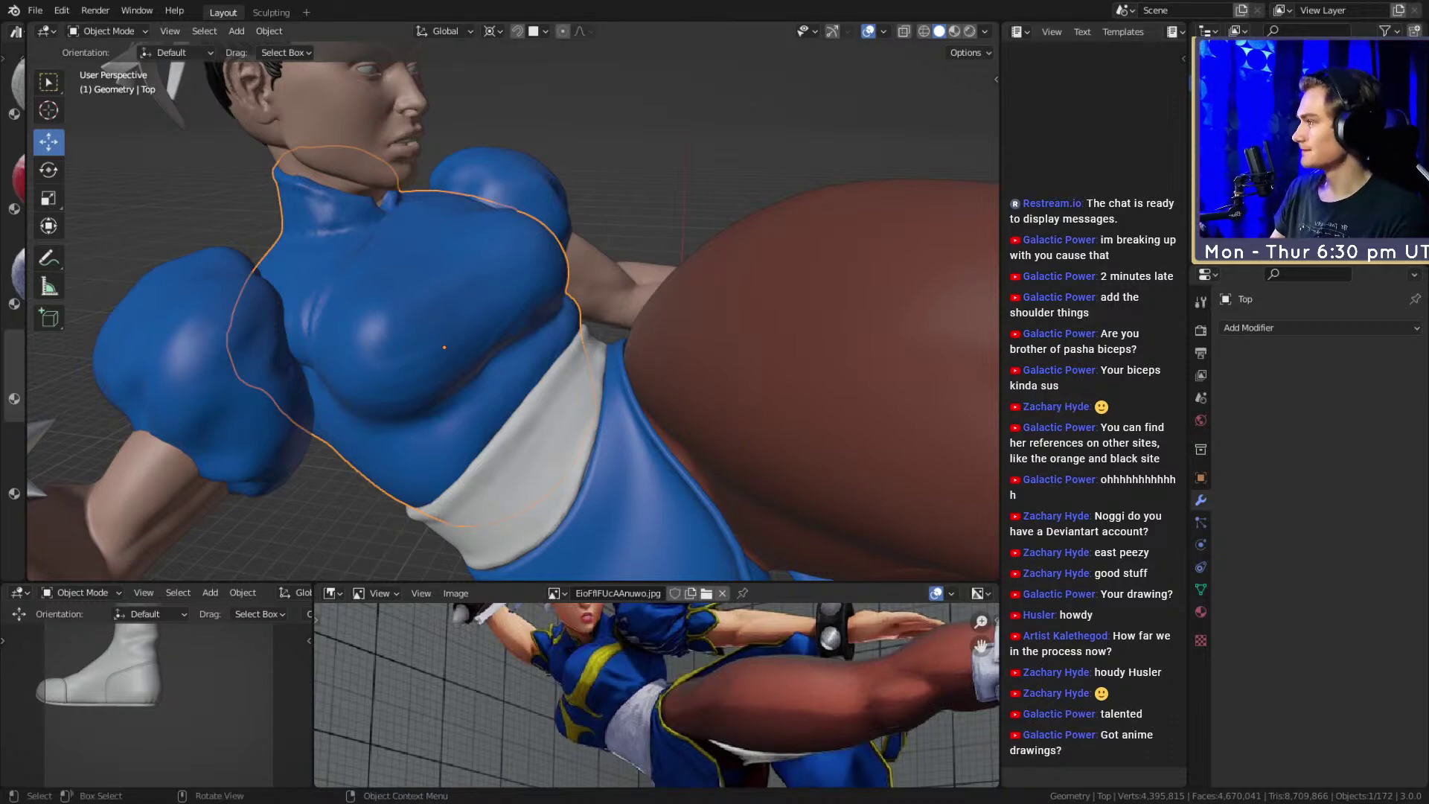
pyautogui.moveTo(387, 357); pyautogui.dragTo(615, 187, button='middle')
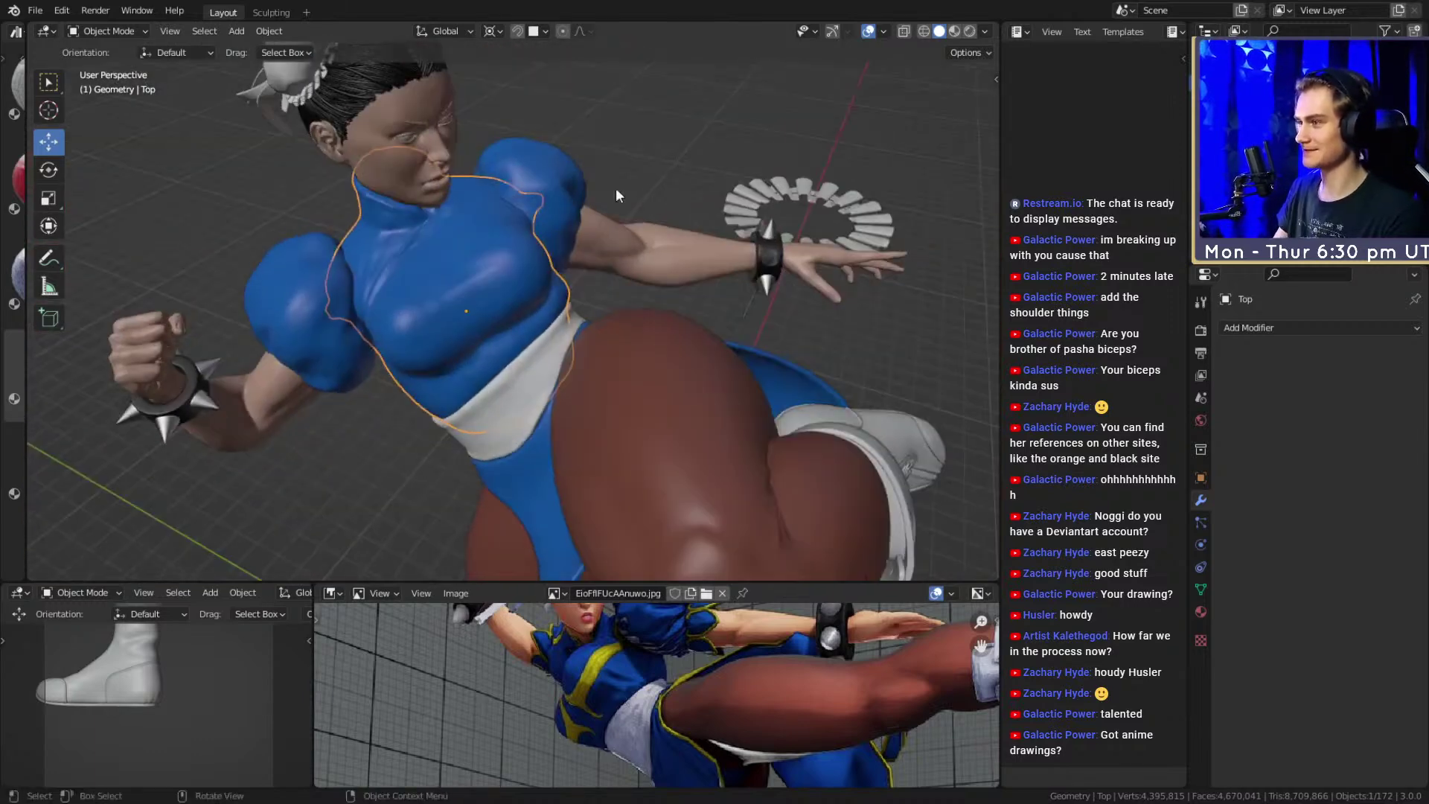
pyautogui.click(269, 12)
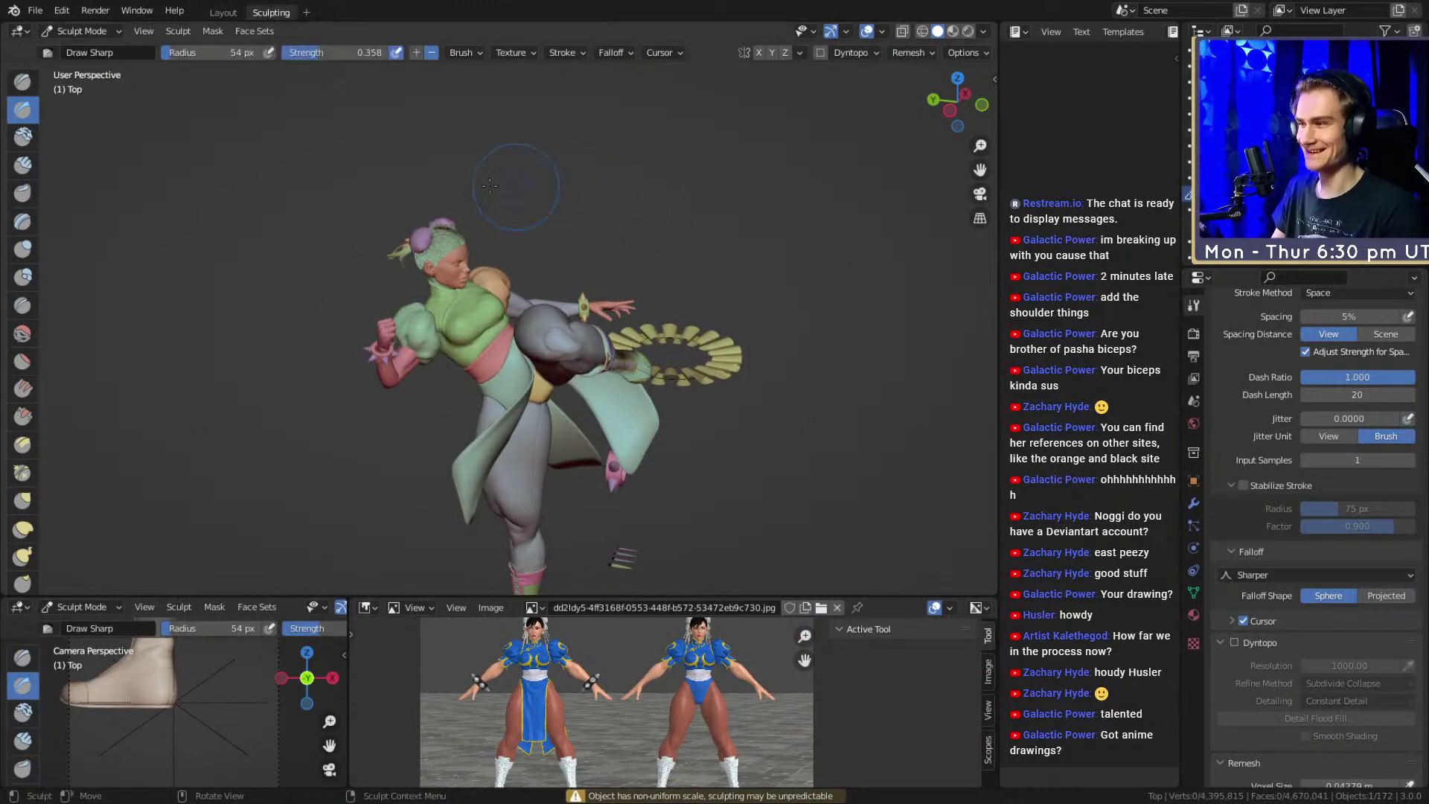
# Activate the Clay Strips brush for the Top and enlarge the Chun-Li reference image on the torso and white sash
pyautogui.keyDown('ctrl'); pyautogui.moveTo(589, 347); pyautogui.dragTo(598, 288, button='middle'); pyautogui.keyUp('ctrl')
pyautogui.moveTo(451, 311)
pyautogui.keyDown('ctrl'); pyautogui.keyDown('alt'); pyautogui.mouseDown()
pyautogui.moveTo(659, 314)
pyautogui.moveTo(633, 350)
pyautogui.moveTo(611, 327)
pyautogui.moveTo(595, 341)
pyautogui.mouseUp(); pyautogui.keyUp('alt'); pyautogui.keyUp('ctrl')
pyautogui.click(23, 166)
pyautogui.moveTo(594, 341)
pyautogui.mouseDown(button='middle')
pyautogui.moveTo(574, 358)
pyautogui.moveTo(590, 322)
pyautogui.mouseUp(button='middle')
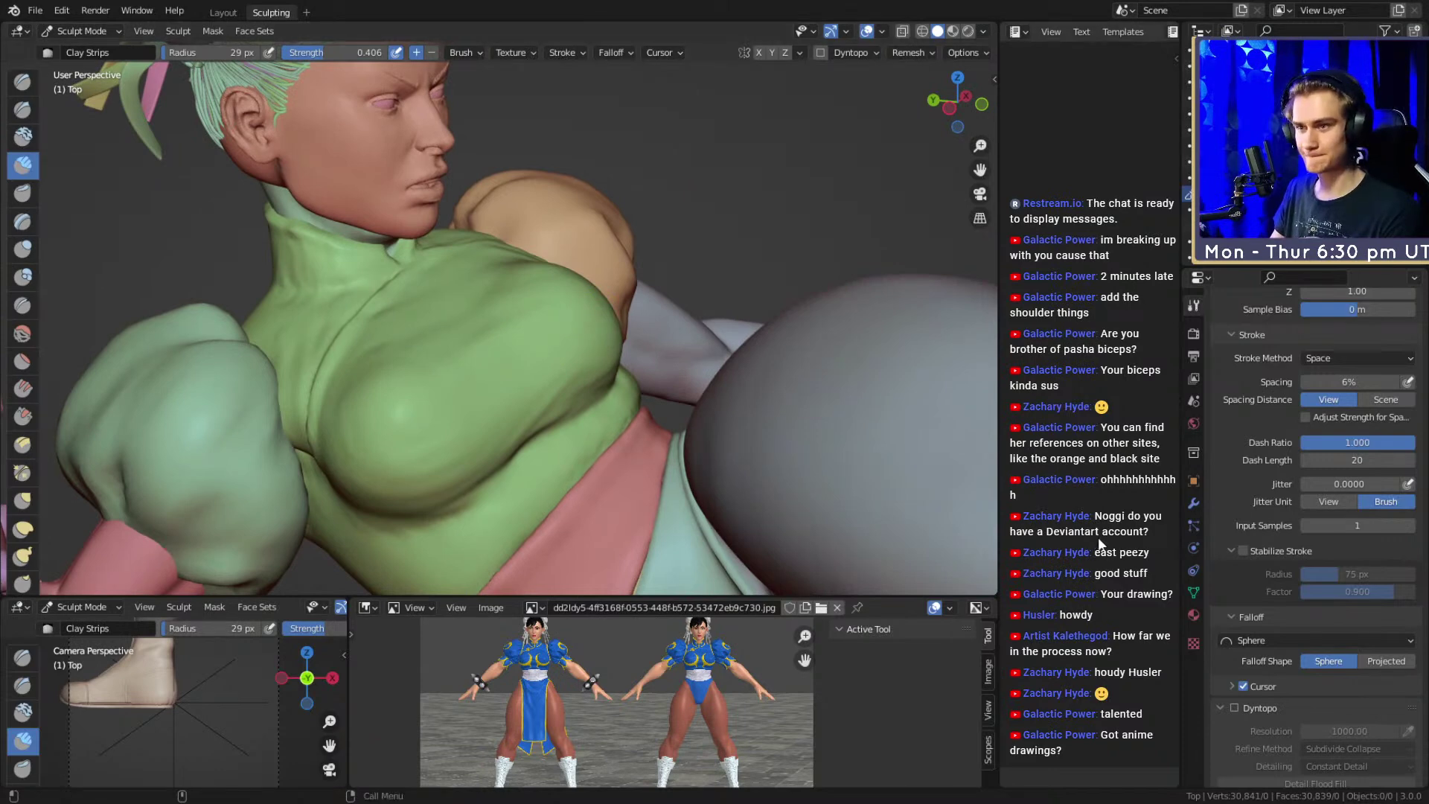
pyautogui.moveTo(552, 485)
pyautogui.mouseDown(button='middle')
pyautogui.moveTo(650, 404)
pyautogui.moveTo(559, 356)
pyautogui.moveTo(581, 332)
pyautogui.moveTo(536, 360)
pyautogui.moveTo(536, 382)
pyautogui.mouseUp(button='middle')
pyautogui.scroll(-3, 650, 404)
pyautogui.scroll(1, 642, 412)
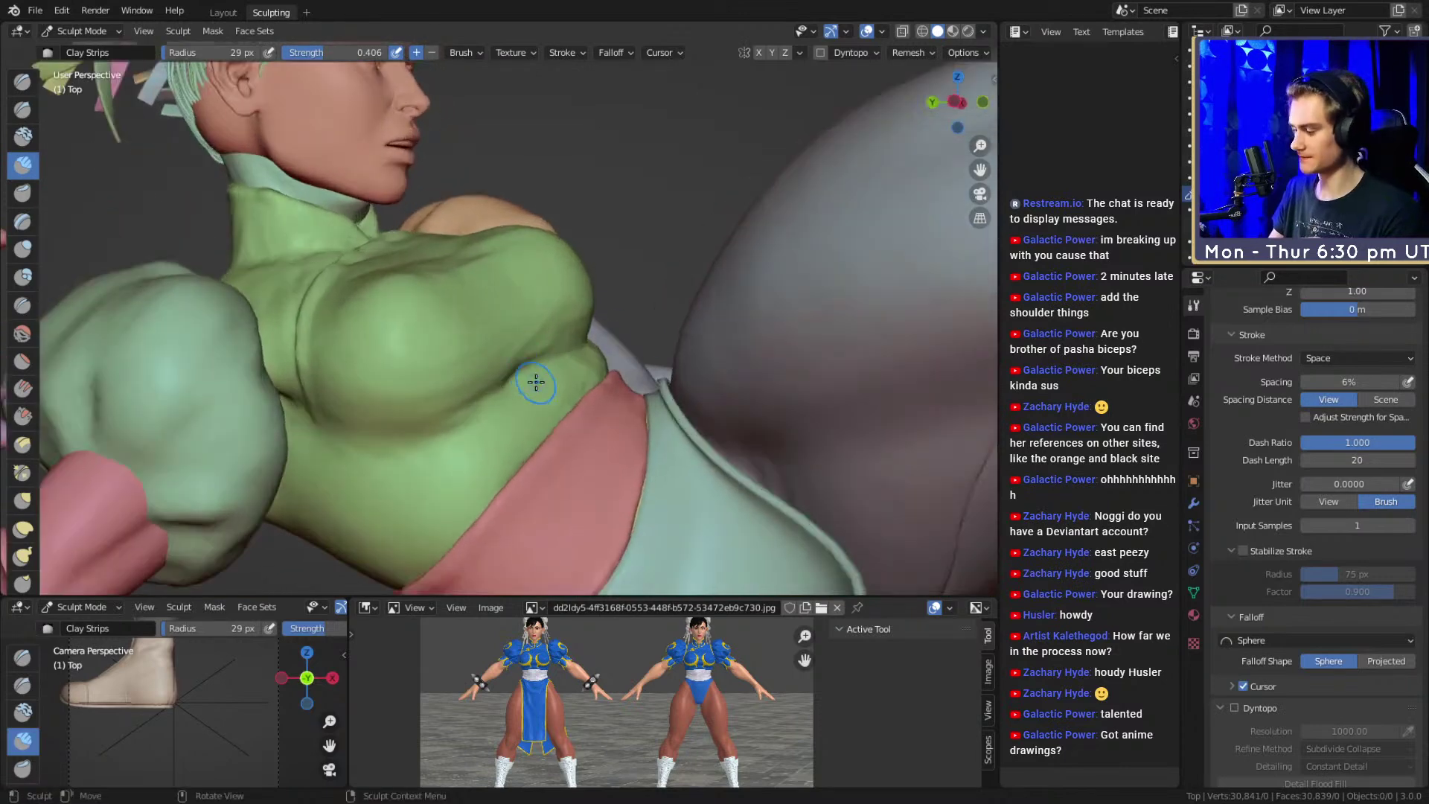
pyautogui.scroll(2, 656, 335)
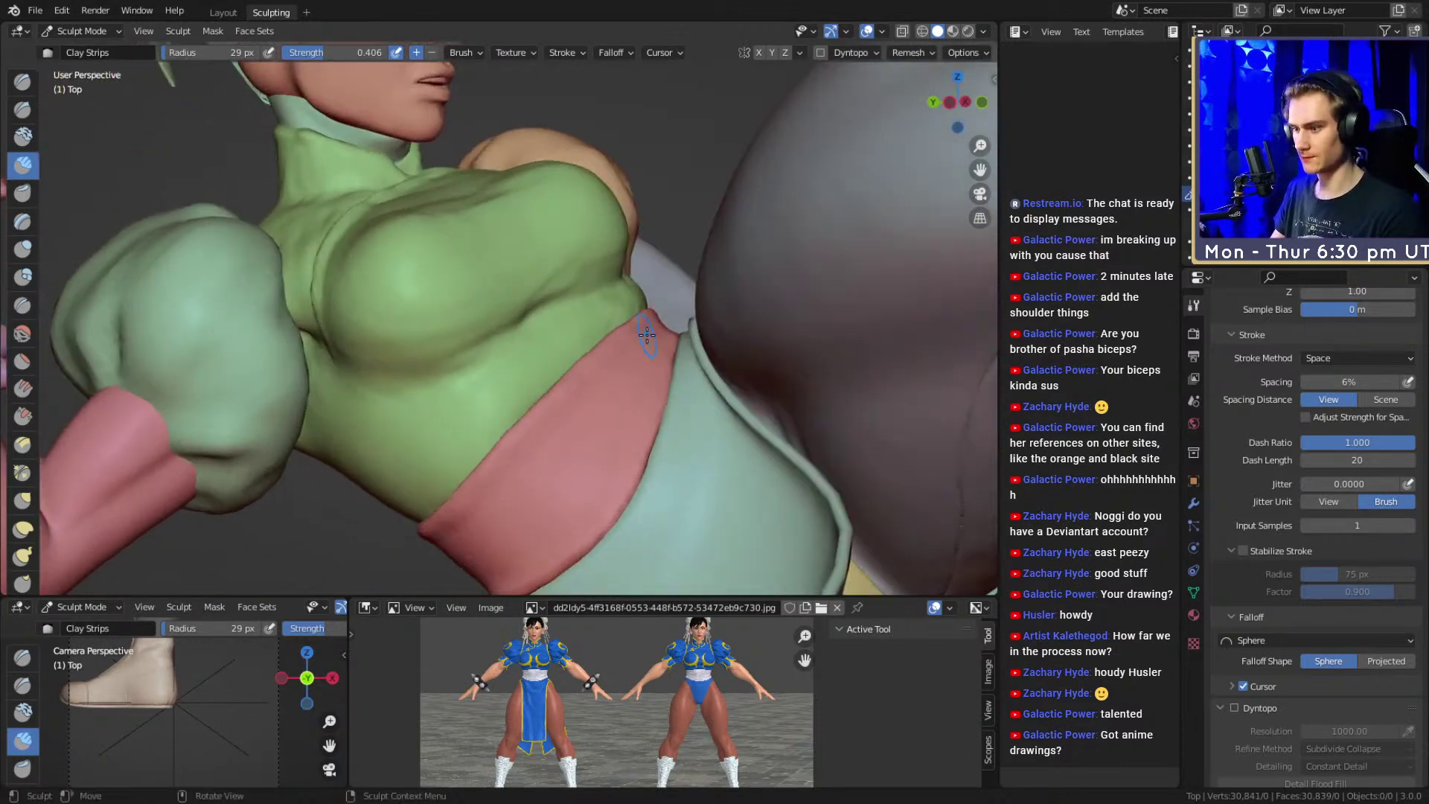
pyautogui.scroll(5, 775, 655)
pyautogui.moveTo(774, 655); pyautogui.dragTo(726, 694, button='middle')
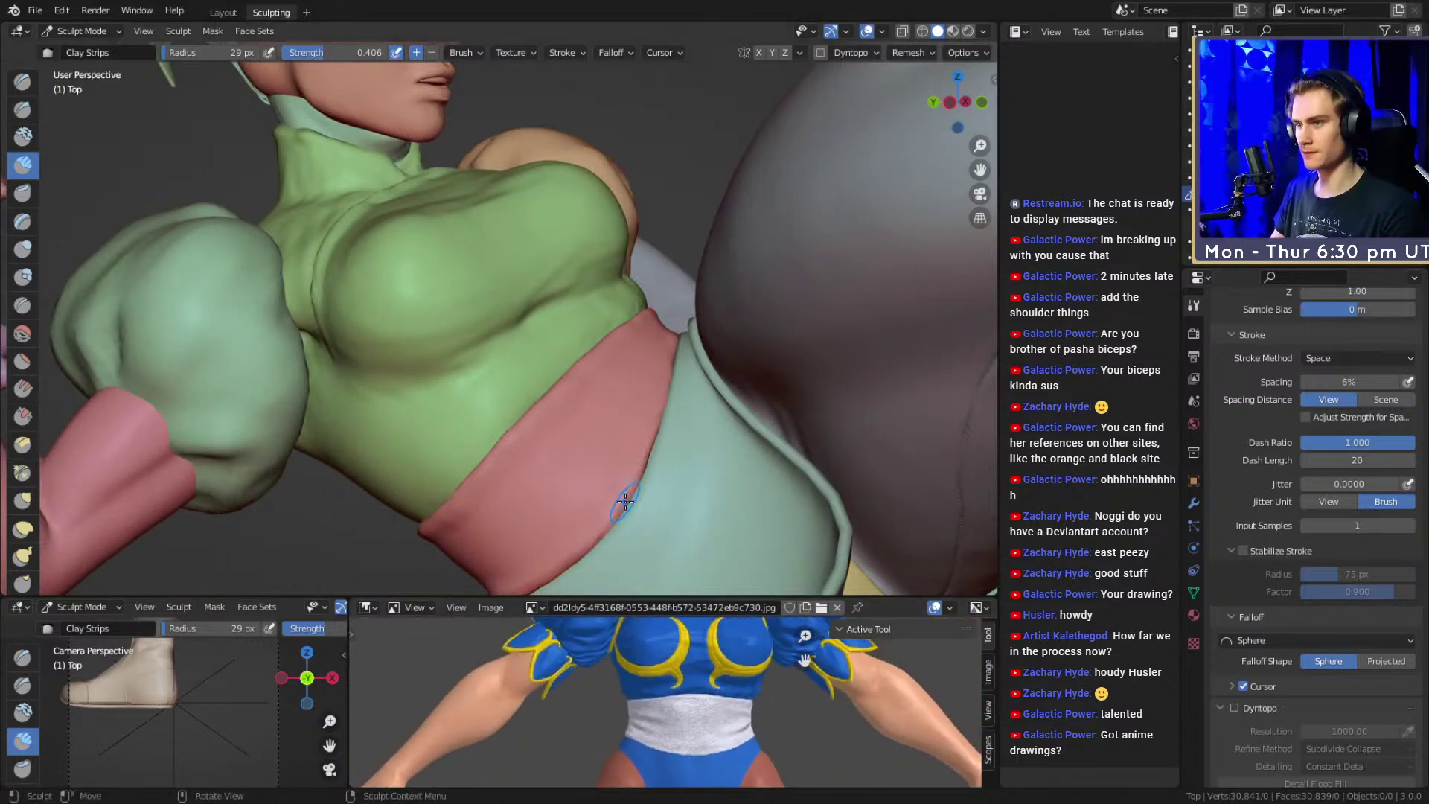
pyautogui.moveTo(625, 502); pyautogui.dragTo(585, 336, button='middle')
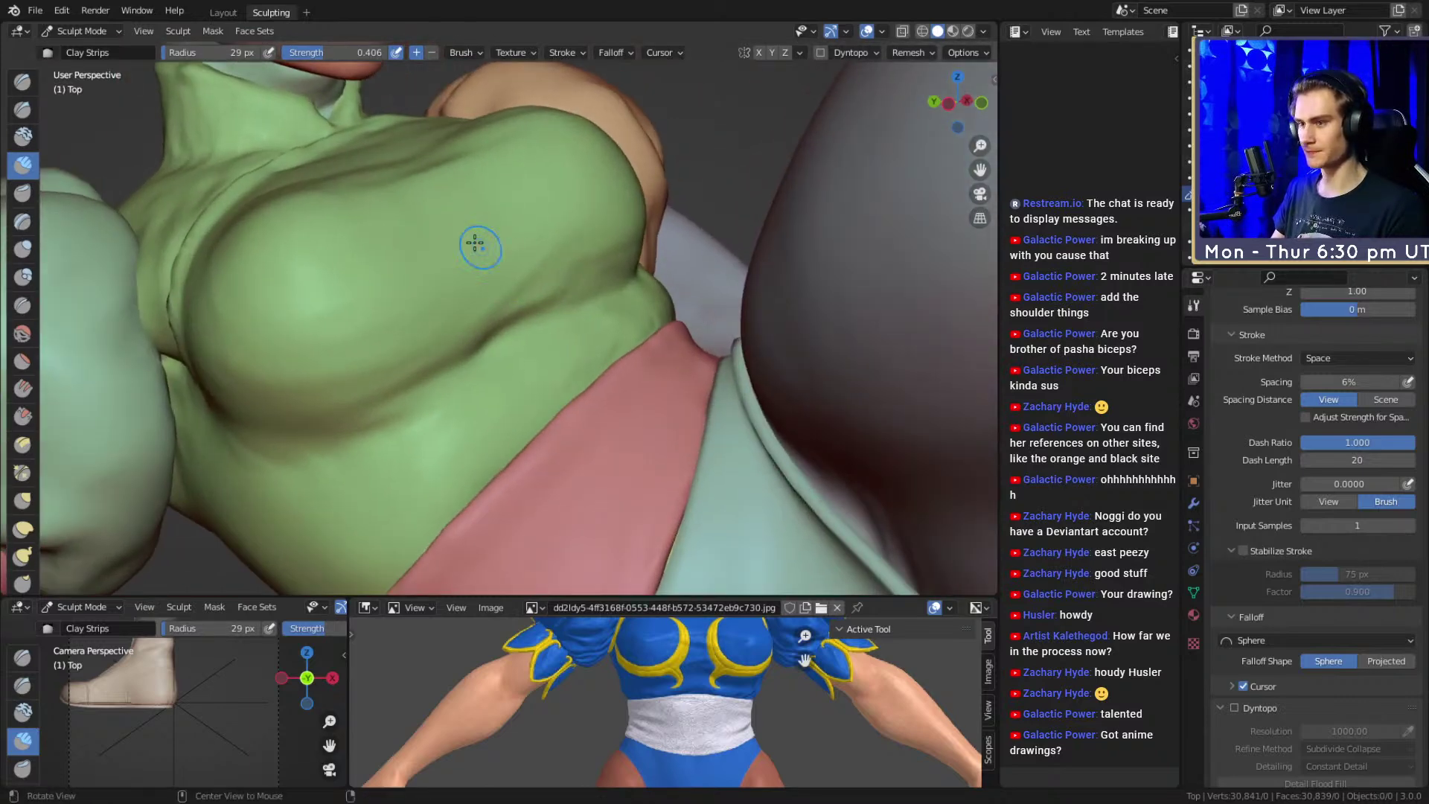
# Build up the Top's fabric below the chest near the sash with Clay Strips, using brush radii of 47 to 58 px
pyautogui.moveTo(548, 322); pyautogui.dragTo(567, 311)
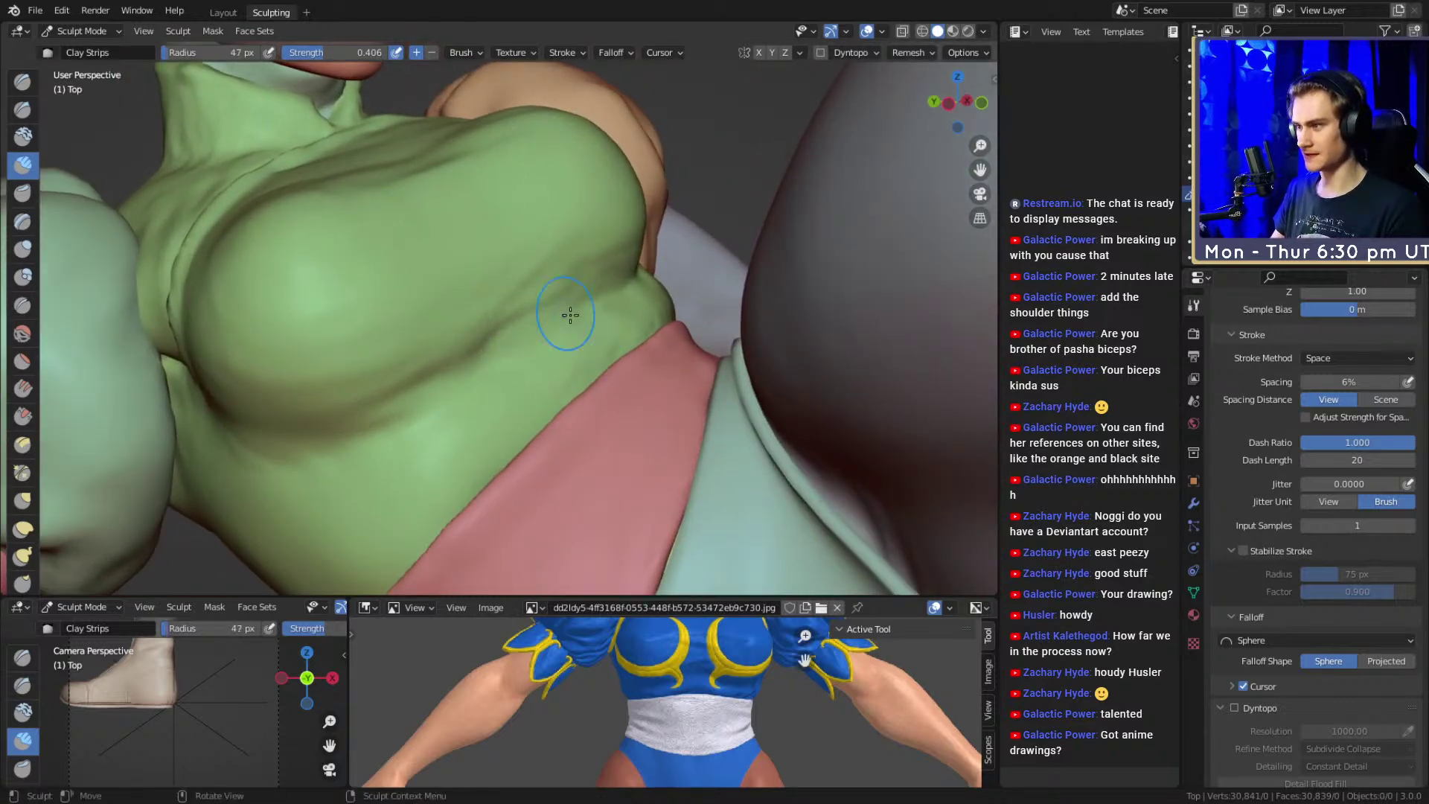
pyautogui.moveTo(601, 297)
pyautogui.mouseDown(button='middle')
pyautogui.moveTo(600, 333)
pyautogui.moveTo(449, 400)
pyautogui.moveTo(596, 343)
pyautogui.moveTo(578, 330)
pyautogui.moveTo(600, 338)
pyautogui.moveTo(370, 448)
pyautogui.moveTo(472, 405)
pyautogui.moveTo(360, 415)
pyautogui.moveTo(653, 340)
pyautogui.mouseUp(button='middle')
pyautogui.moveTo(640, 255); pyautogui.dragTo(565, 322, button='middle')
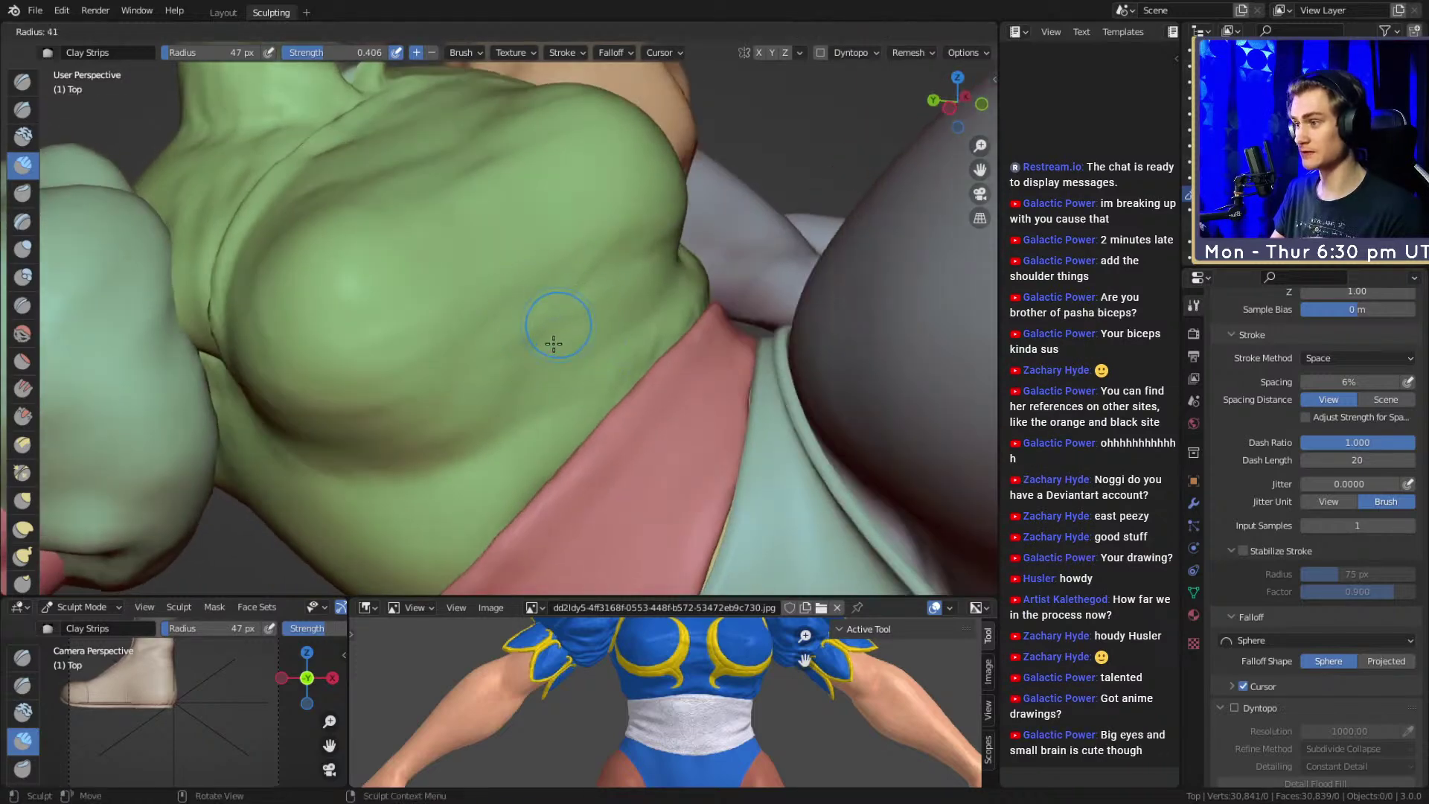
pyautogui.click(620, 311)
pyautogui.moveTo(619, 310); pyautogui.dragTo(601, 316, button='middle')
pyautogui.press('f')
pyautogui.click(572, 290)
pyautogui.moveTo(603, 322)
pyautogui.mouseDown()
pyautogui.moveTo(641, 304)
pyautogui.moveTo(581, 320)
pyautogui.mouseUp()
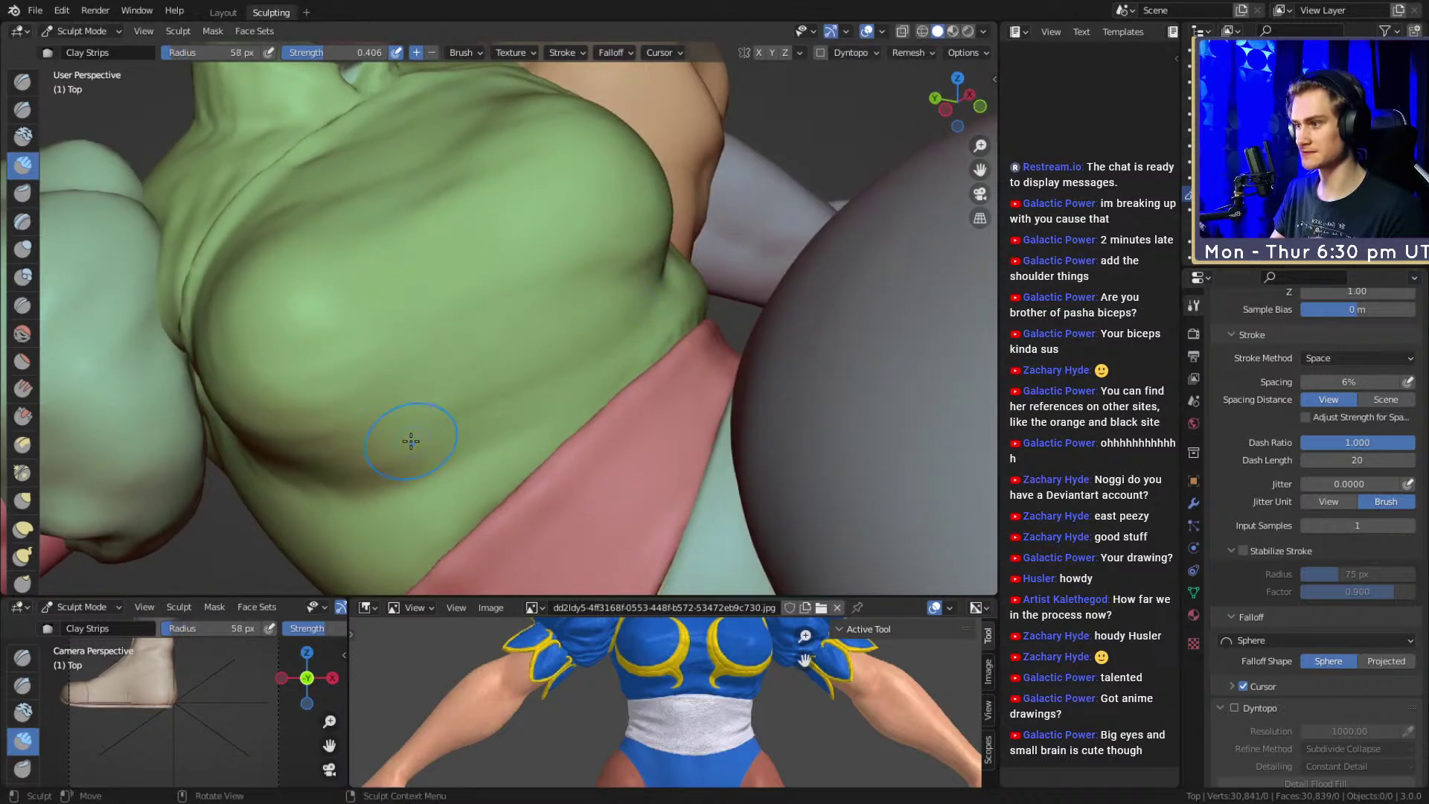
# Reshape and smooth the fabric underneath the chest, adjusting the Clay Strips radius between strokes
pyautogui.moveTo(418, 440); pyautogui.dragTo(439, 424, button='middle')
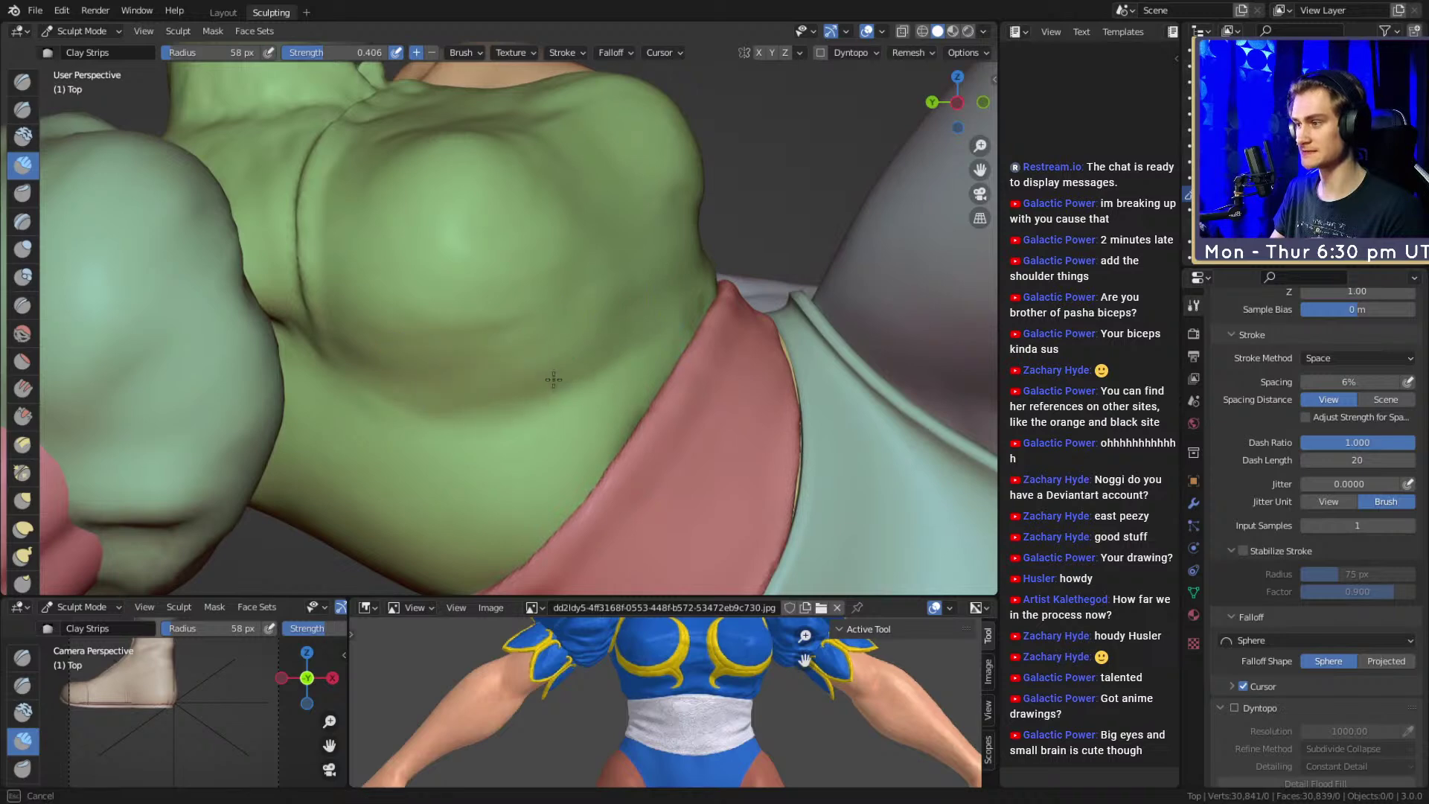
pyautogui.moveTo(581, 347)
pyautogui.mouseDown(button='middle')
pyautogui.moveTo(610, 335)
pyautogui.moveTo(565, 297)
pyautogui.moveTo(555, 380)
pyautogui.moveTo(562, 315)
pyautogui.mouseUp(button='middle')
pyautogui.press('f')
pyautogui.click(457, 394)
pyautogui.keyDown('shift'); pyautogui.moveTo(463, 371); pyautogui.dragTo(612, 320); pyautogui.keyUp('shift')
pyautogui.keyDown('alt'); pyautogui.moveTo(649, 249); pyautogui.dragTo(537, 345); pyautogui.keyUp('alt')
pyautogui.press('f')
pyautogui.click(498, 347)
# Fill out the Top between the chest and sash with Clay Strips up to an 84 px radius, and check it from both sides
pyautogui.moveTo(562, 343)
pyautogui.mouseDown(button='middle')
pyautogui.moveTo(550, 327)
pyautogui.moveTo(494, 336)
pyautogui.mouseUp(button='middle')
pyautogui.press('f')
pyautogui.click(500, 339)
pyautogui.moveTo(500, 350)
pyautogui.mouseDown()
pyautogui.moveTo(536, 341)
pyautogui.moveTo(437, 373)
pyautogui.moveTo(504, 336)
pyautogui.moveTo(440, 357)
pyautogui.mouseUp()
pyautogui.press('f')
pyautogui.click(546, 332)
pyautogui.click(439, 358)
pyautogui.moveTo(440, 357); pyautogui.dragTo(515, 185, button='middle')
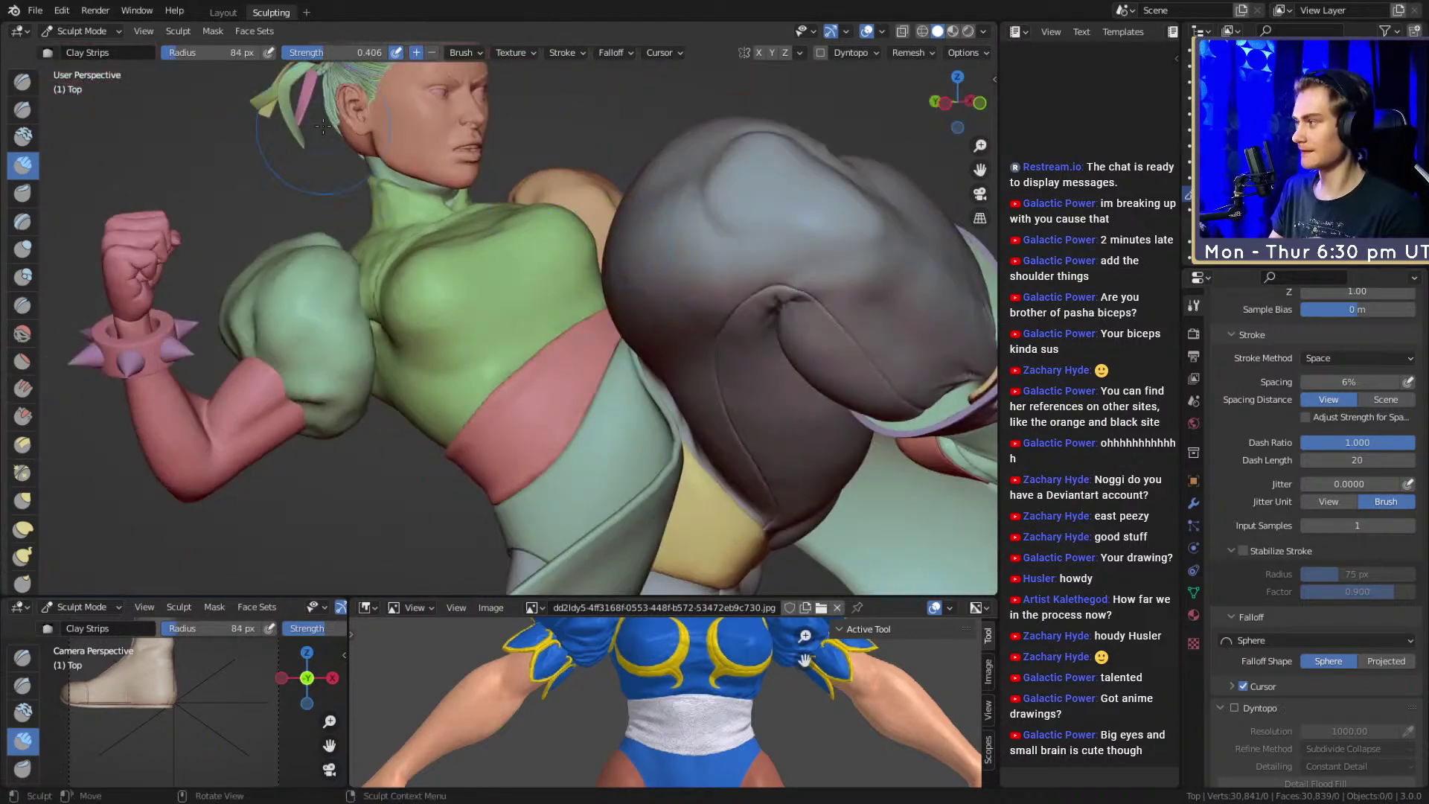
pyautogui.keyDown('alt'); pyautogui.moveTo(586, 305); pyautogui.dragTo(638, 304); pyautogui.keyUp('alt')
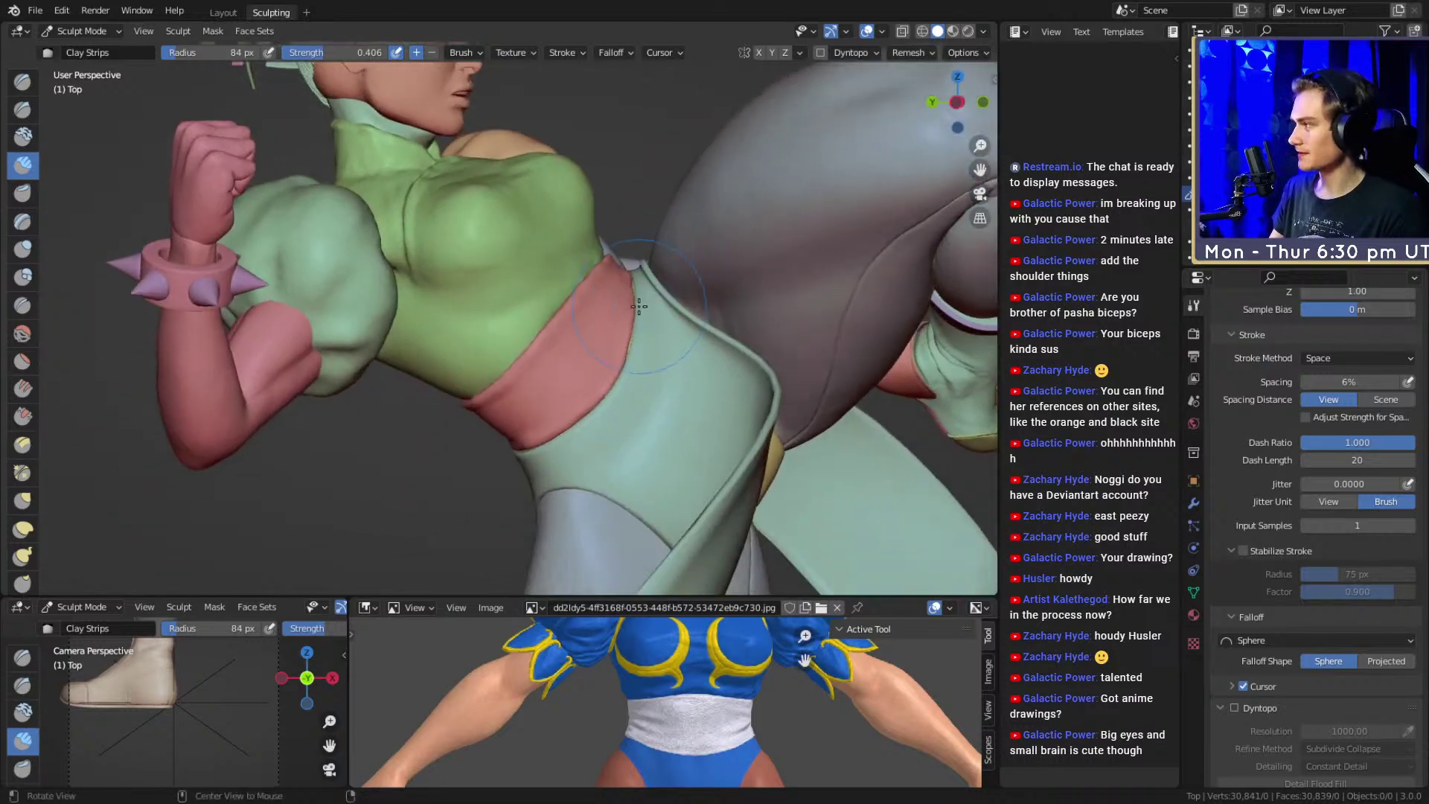
pyautogui.moveTo(638, 303); pyautogui.dragTo(429, 152, button='middle')
pyautogui.moveTo(668, 334); pyautogui.dragTo(463, 411, button='middle')
pyautogui.moveTo(462, 412)
pyautogui.keyDown('alt'); pyautogui.keyDown('shift'); pyautogui.mouseDown()
pyautogui.moveTo(568, 313)
pyautogui.moveTo(521, 303)
pyautogui.mouseUp(); pyautogui.keyUp('shift'); pyautogui.keyUp('alt')
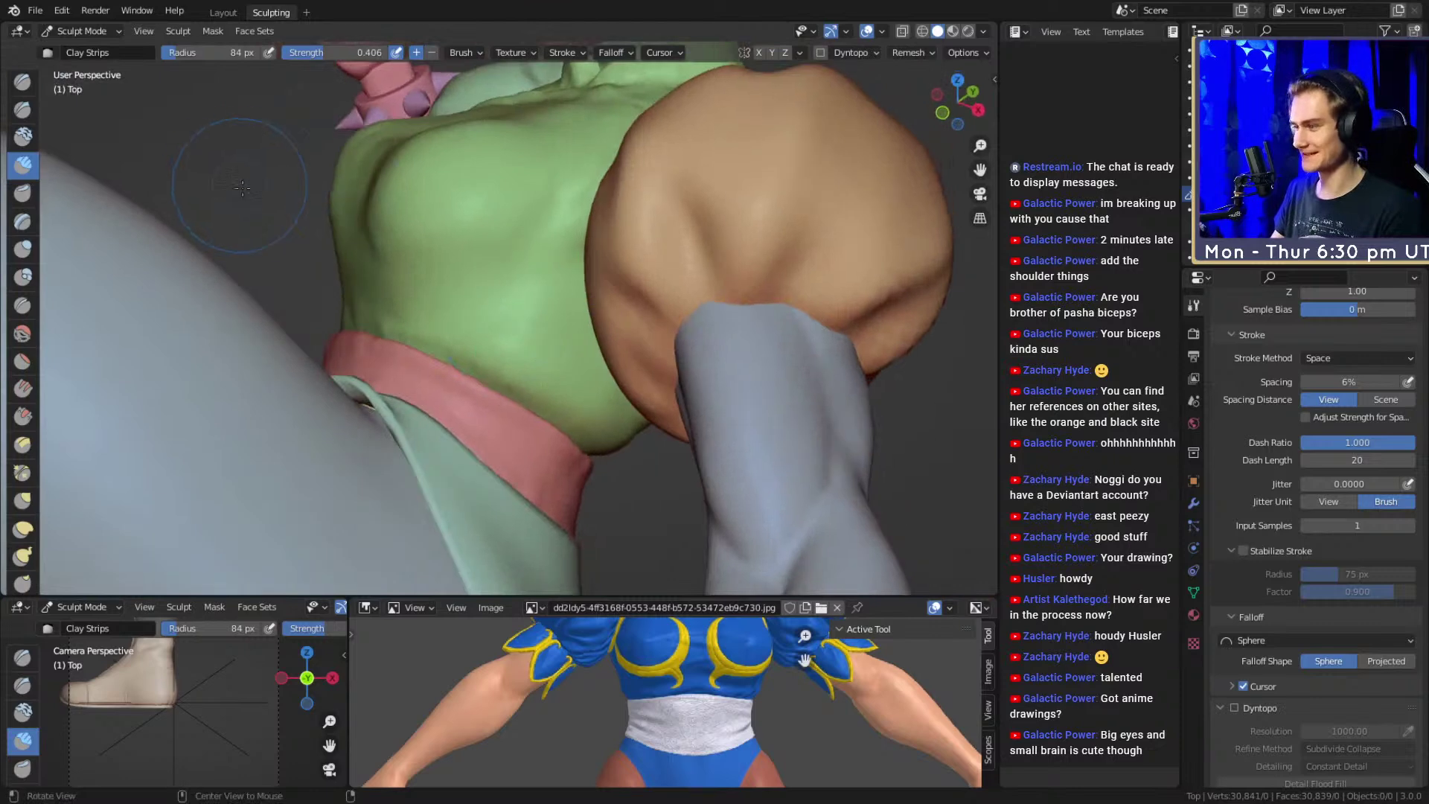
pyautogui.click(22, 305)
pyautogui.moveTo(559, 358)
pyautogui.mouseDown(button='middle')
pyautogui.moveTo(695, 303)
pyautogui.moveTo(587, 343)
pyautogui.moveTo(551, 327)
pyautogui.mouseUp(button='middle')
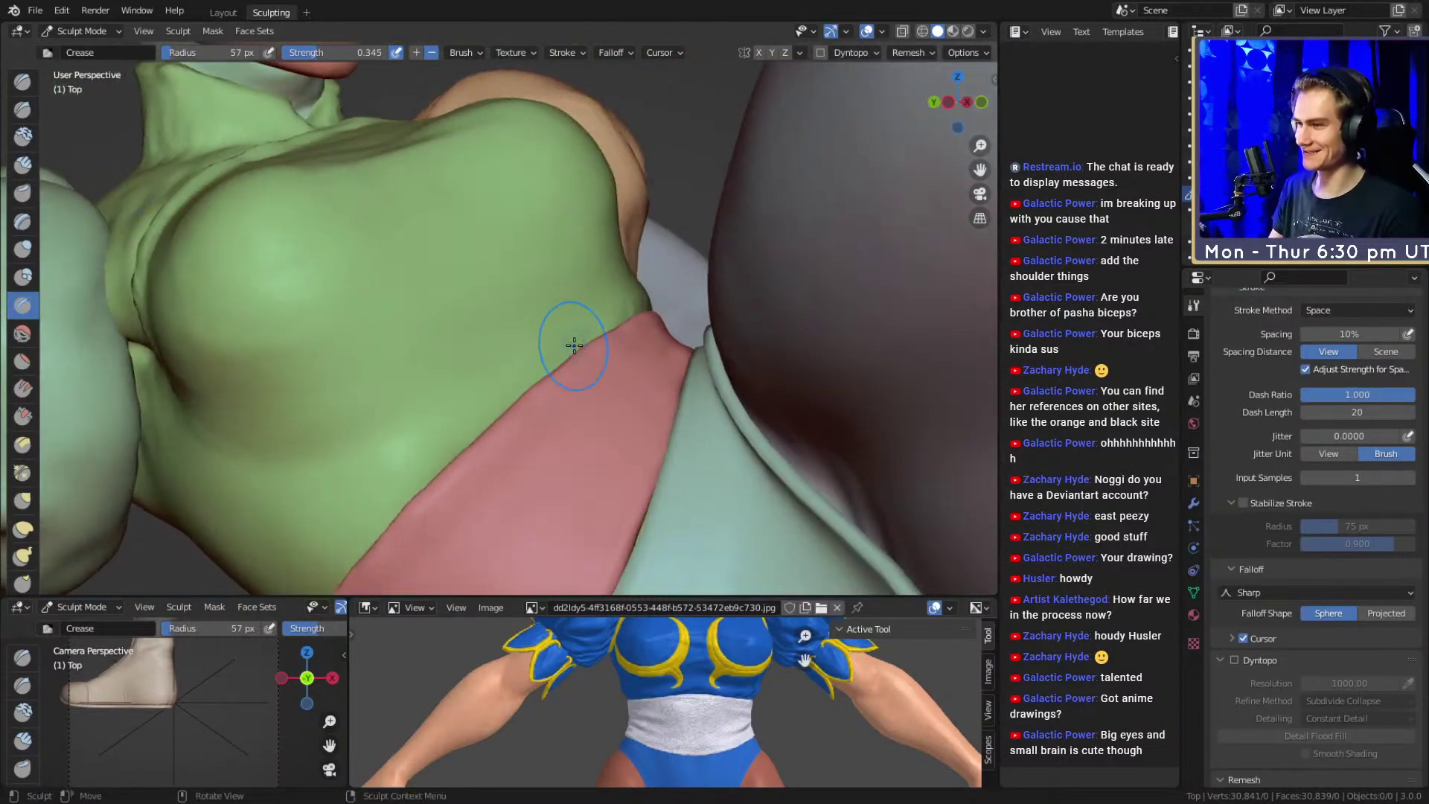
pyautogui.moveTo(662, 307)
pyautogui.keyDown('alt'); pyautogui.mouseDown()
pyautogui.moveTo(613, 350)
pyautogui.moveTo(455, 343)
pyautogui.mouseUp(); pyautogui.keyUp('alt')
pyautogui.moveTo(614, 374)
pyautogui.keyDown('alt'); pyautogui.mouseDown()
pyautogui.moveTo(456, 376)
pyautogui.moveTo(648, 389)
pyautogui.moveTo(643, 250)
pyautogui.mouseUp(); pyautogui.keyUp('alt')
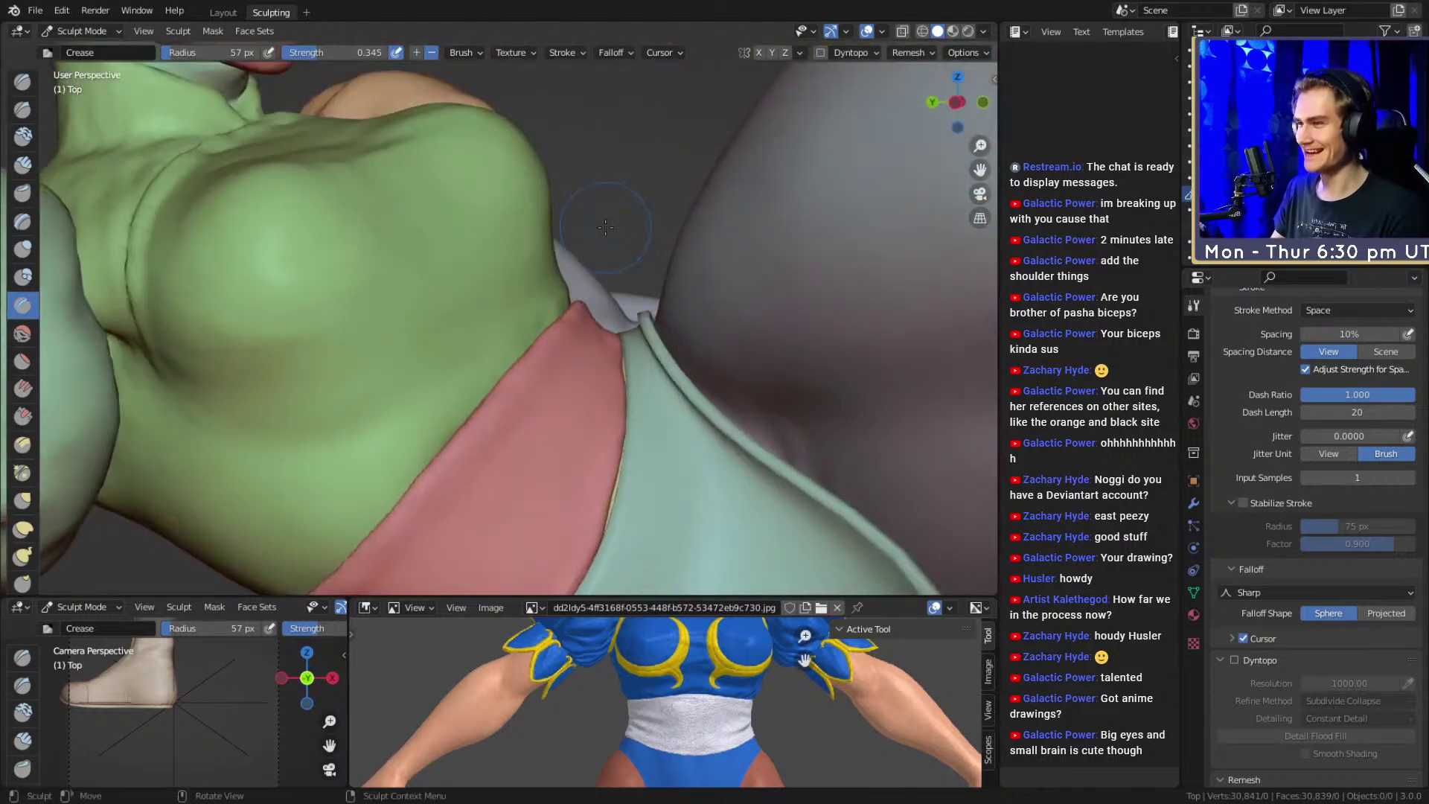
pyautogui.moveTo(665, 392)
pyautogui.keyDown('alt'); pyautogui.keyDown('shift'); pyautogui.mouseDown()
pyautogui.moveTo(633, 335)
pyautogui.moveTo(673, 396)
pyautogui.moveTo(618, 389)
pyautogui.moveTo(666, 301)
pyautogui.moveTo(644, 325)
pyautogui.mouseUp(); pyautogui.keyUp('shift'); pyautogui.keyUp('alt')
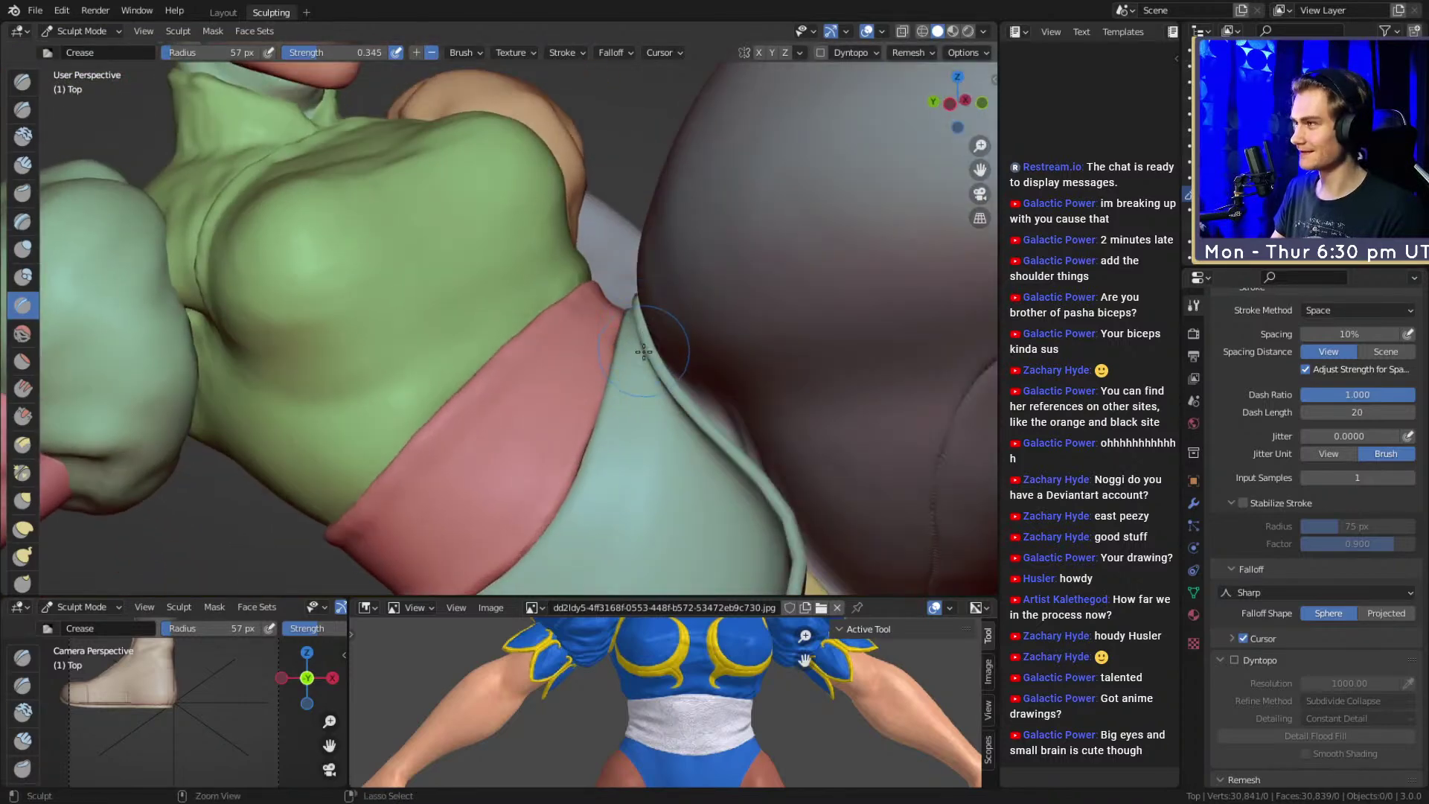
pyautogui.moveTo(545, 379)
pyautogui.keyDown('ctrl'); pyautogui.keyDown('alt'); pyautogui.mouseDown()
pyautogui.moveTo(512, 346)
pyautogui.moveTo(603, 350)
pyautogui.moveTo(635, 328)
pyautogui.moveTo(627, 357)
pyautogui.moveTo(618, 322)
pyautogui.mouseUp(); pyautogui.keyUp('alt'); pyautogui.keyUp('ctrl')
pyautogui.press('f')
pyautogui.click(581, 341)
pyautogui.moveTo(539, 278)
pyautogui.keyDown('alt'); pyautogui.mouseDown()
pyautogui.moveTo(670, 382)
pyautogui.moveTo(626, 303)
pyautogui.moveTo(373, 191)
pyautogui.mouseUp(); pyautogui.keyUp('alt')
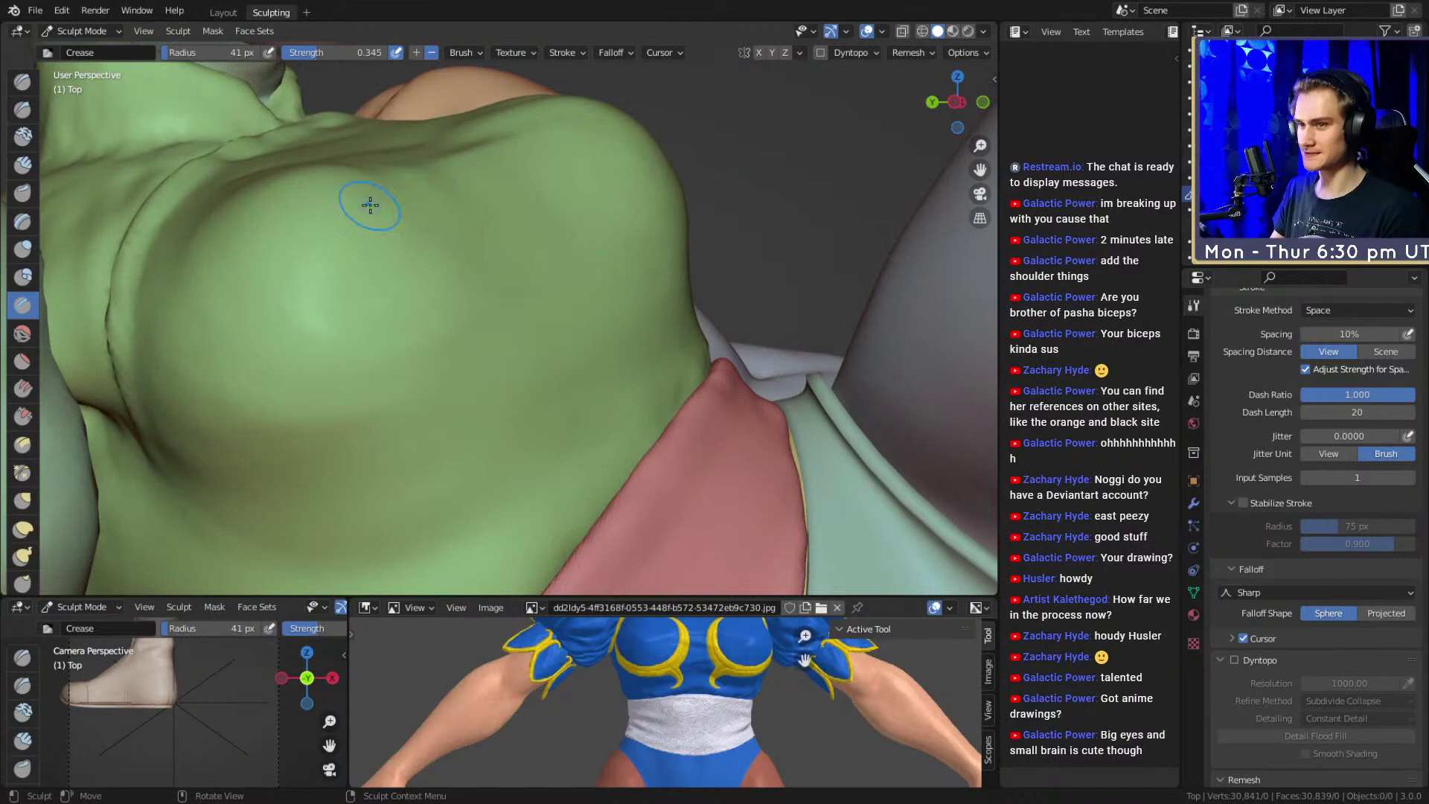
# Return to Clay Strips with a radius of about 54 px and build up the fabric across the chest and its underside
pyautogui.press('c')
pyautogui.moveTo(583, 291)
pyautogui.keyDown('alt'); pyautogui.mouseDown()
pyautogui.moveTo(577, 417)
pyautogui.moveTo(576, 342)
pyautogui.moveTo(694, 389)
pyautogui.moveTo(570, 381)
pyautogui.moveTo(530, 348)
pyautogui.mouseUp(); pyautogui.keyUp('alt')
pyautogui.press('f')
pyautogui.click(538, 348)
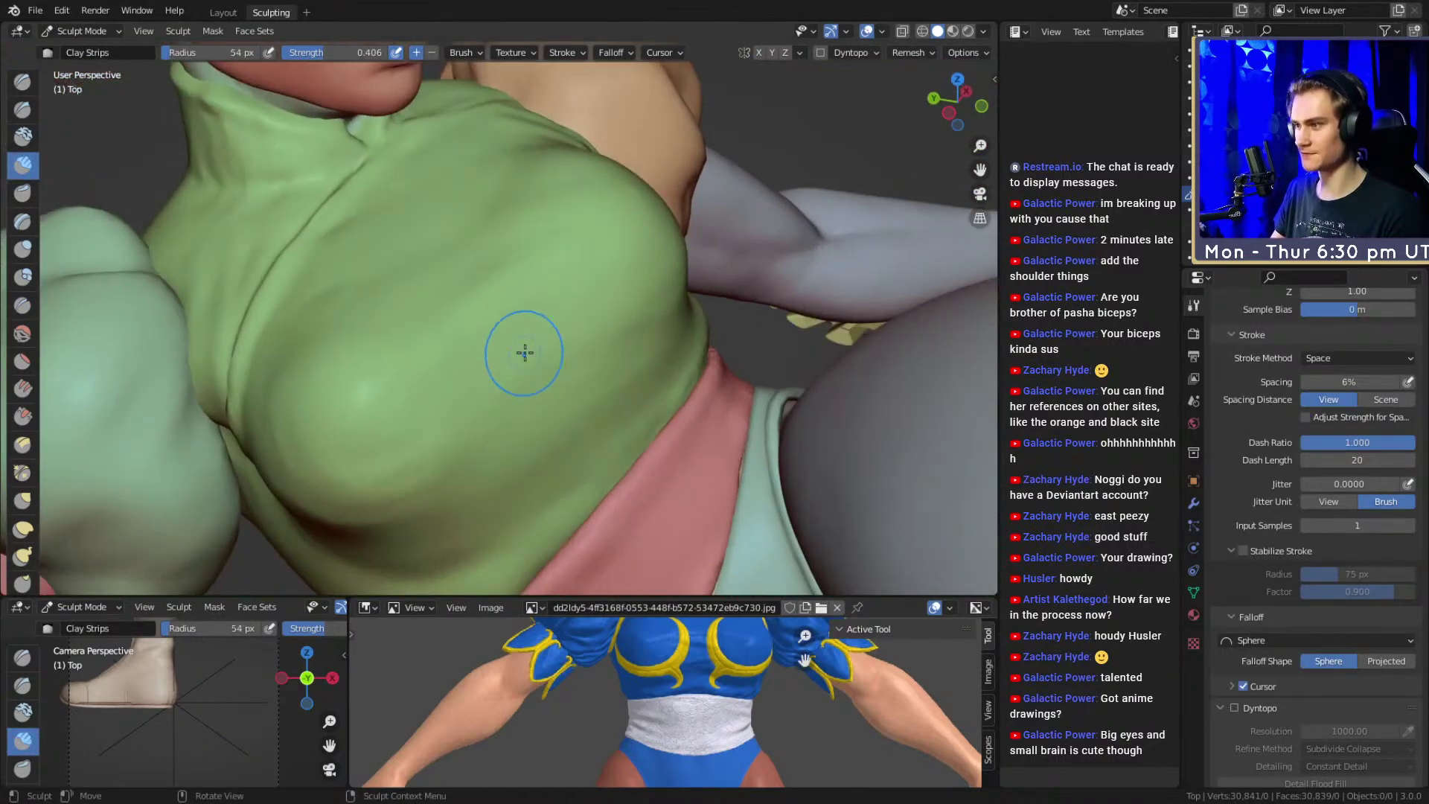
pyautogui.moveTo(615, 319)
pyautogui.keyDown('alt'); pyautogui.mouseDown()
pyautogui.moveTo(568, 345)
pyautogui.moveTo(610, 310)
pyautogui.moveTo(559, 300)
pyautogui.moveTo(574, 309)
pyautogui.mouseUp(); pyautogui.keyUp('alt')
pyautogui.moveTo(619, 218); pyautogui.dragTo(596, 236)
pyautogui.moveTo(605, 298)
pyautogui.keyDown('alt'); pyautogui.mouseDown()
pyautogui.moveTo(580, 341)
pyautogui.moveTo(533, 338)
pyautogui.mouseUp(); pyautogui.keyUp('alt')
pyautogui.press('f')
pyautogui.click(555, 340)
pyautogui.moveTo(480, 414); pyautogui.dragTo(445, 434)
# Sculpt the fabric beneath the chest on the character's left side, reducing the Clay Strips radius to 33 px
pyautogui.press('[')
pyautogui.press('[')
pyautogui.press('[')
pyautogui.press('[')
pyautogui.press('[')
pyautogui.press('[')
pyautogui.keyDown('alt'); pyautogui.moveTo(568, 370); pyautogui.dragTo(548, 373); pyautogui.keyUp('alt')
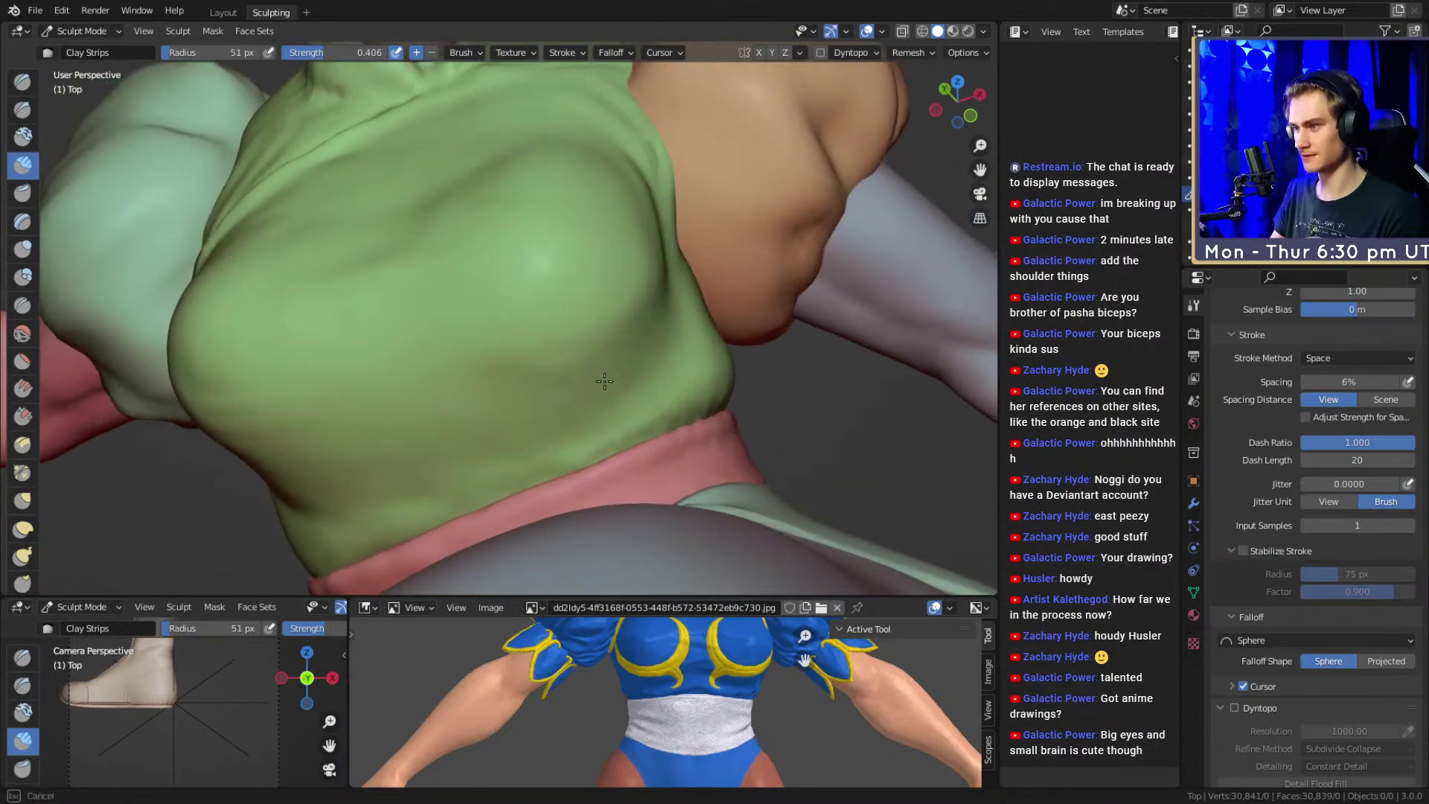
pyautogui.moveTo(590, 412); pyautogui.dragTo(642, 374, button='middle')
pyautogui.press('f')
pyautogui.click(651, 371)
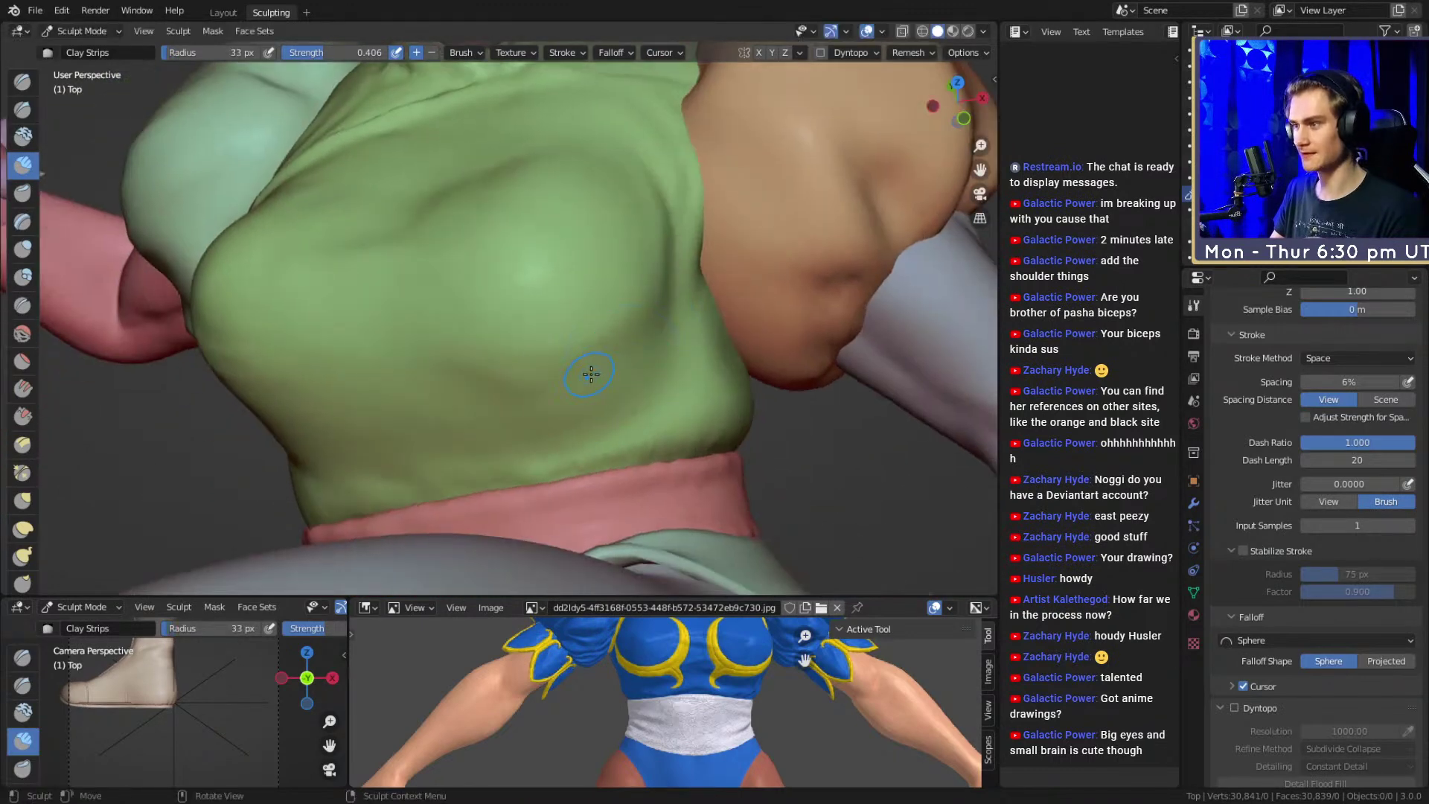
# Enlarge the Clay Strips brush and build up the fabric between the chest and the character's right puffed sleeve at a 75 px radius
pyautogui.press(']')
pyautogui.press(']')
pyautogui.press(']')
pyautogui.press(']')
pyautogui.press(']')
pyautogui.press(']')
pyautogui.press(']')
pyautogui.press(']')
pyautogui.press(']')
pyautogui.press(']')
pyautogui.press(']')
pyautogui.moveTo(480, 427)
pyautogui.keyDown('alt'); pyautogui.mouseDown()
pyautogui.moveTo(569, 355)
pyautogui.moveTo(548, 377)
pyautogui.mouseUp(); pyautogui.keyUp('alt')
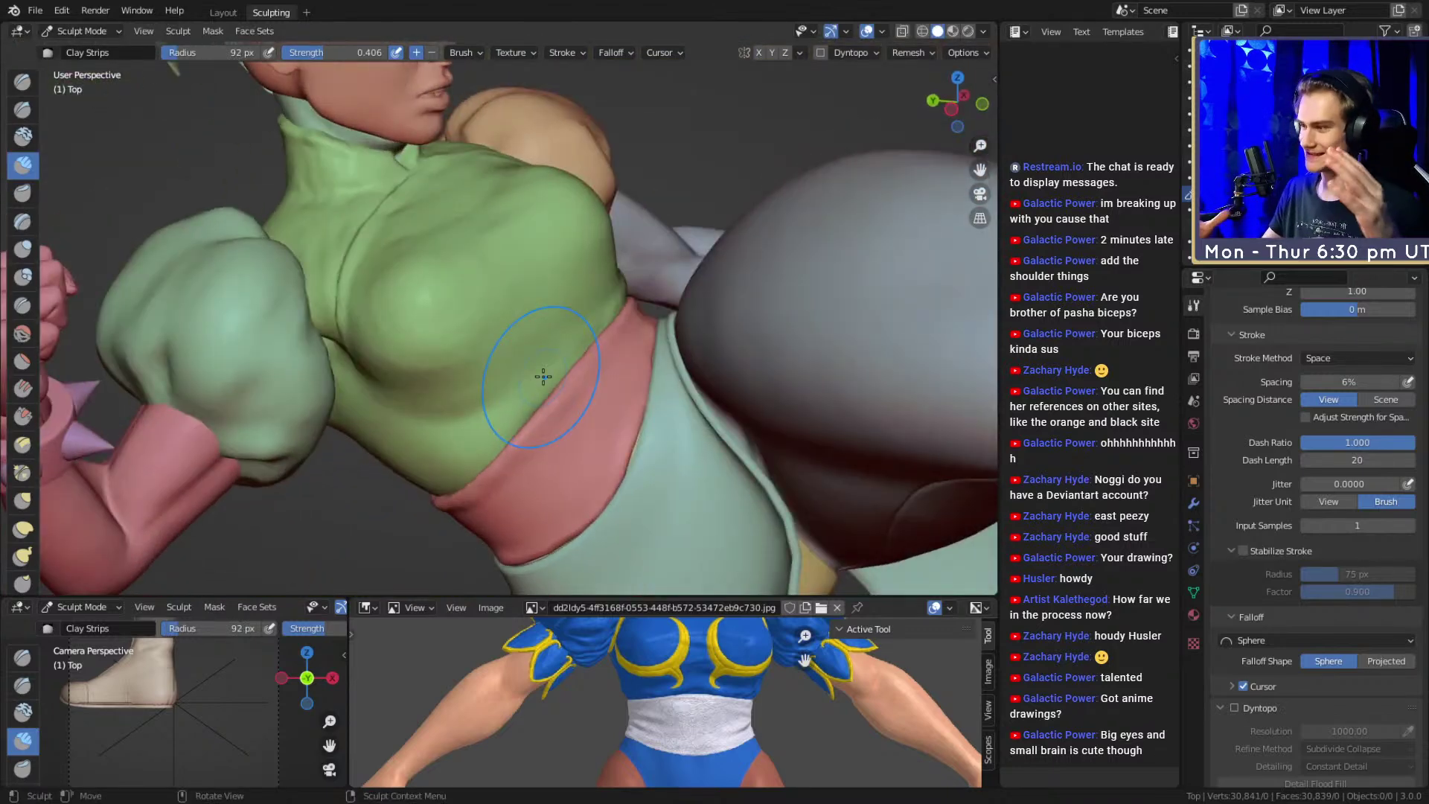
pyautogui.moveTo(437, 315)
pyautogui.mouseDown(button='middle')
pyautogui.moveTo(555, 316)
pyautogui.moveTo(527, 349)
pyautogui.mouseUp(button='middle')
pyautogui.scroll(4, 543, 324)
pyautogui.press('f')
pyautogui.click(421, 341)
pyautogui.moveTo(421, 342); pyautogui.dragTo(419, 320, button='middle')
pyautogui.moveTo(425, 327); pyautogui.dragTo(455, 350)
pyautogui.moveTo(455, 350); pyautogui.dragTo(488, 384, button='middle')
pyautogui.press('f')
pyautogui.click(447, 362)
pyautogui.moveTo(447, 361); pyautogui.dragTo(444, 362)
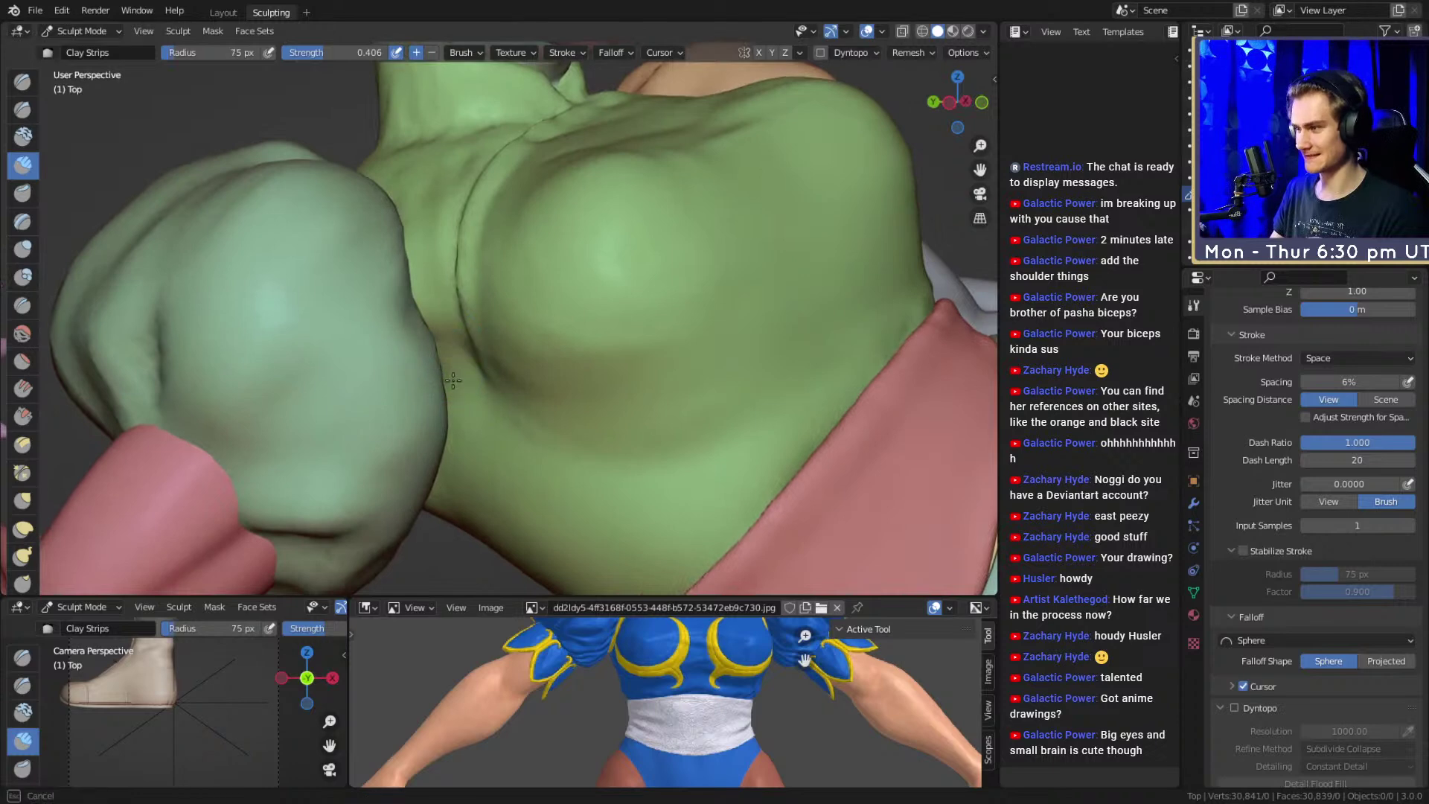
pyautogui.moveTo(595, 335)
pyautogui.mouseDown(button='middle')
pyautogui.moveTo(526, 373)
pyautogui.moveTo(536, 468)
pyautogui.mouseUp(button='middle')
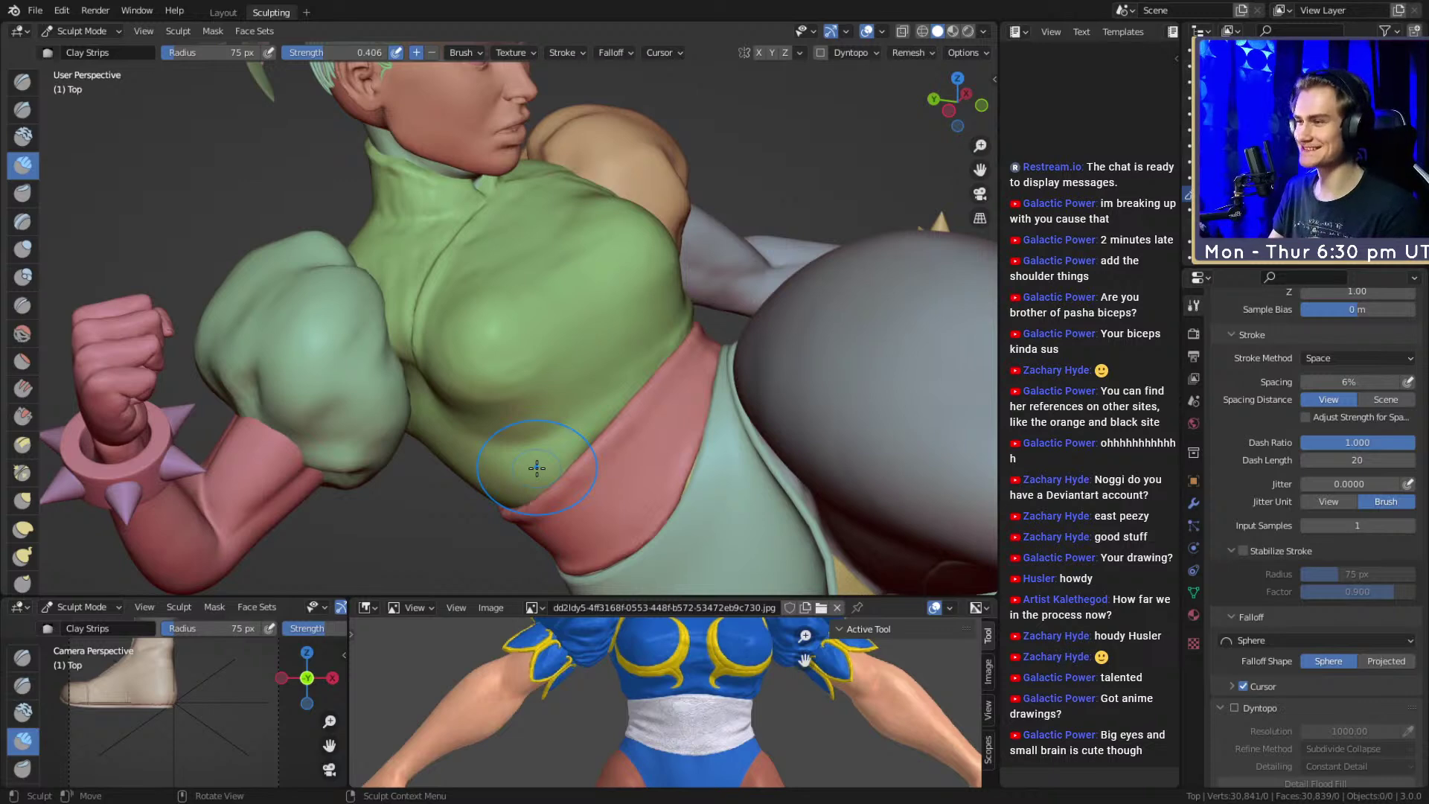
# Build up the Top's hem along the upper edge of the sash with Clay Strips, starting at a 44 px radius
pyautogui.moveTo(537, 468); pyautogui.dragTo(583, 415, button='middle')
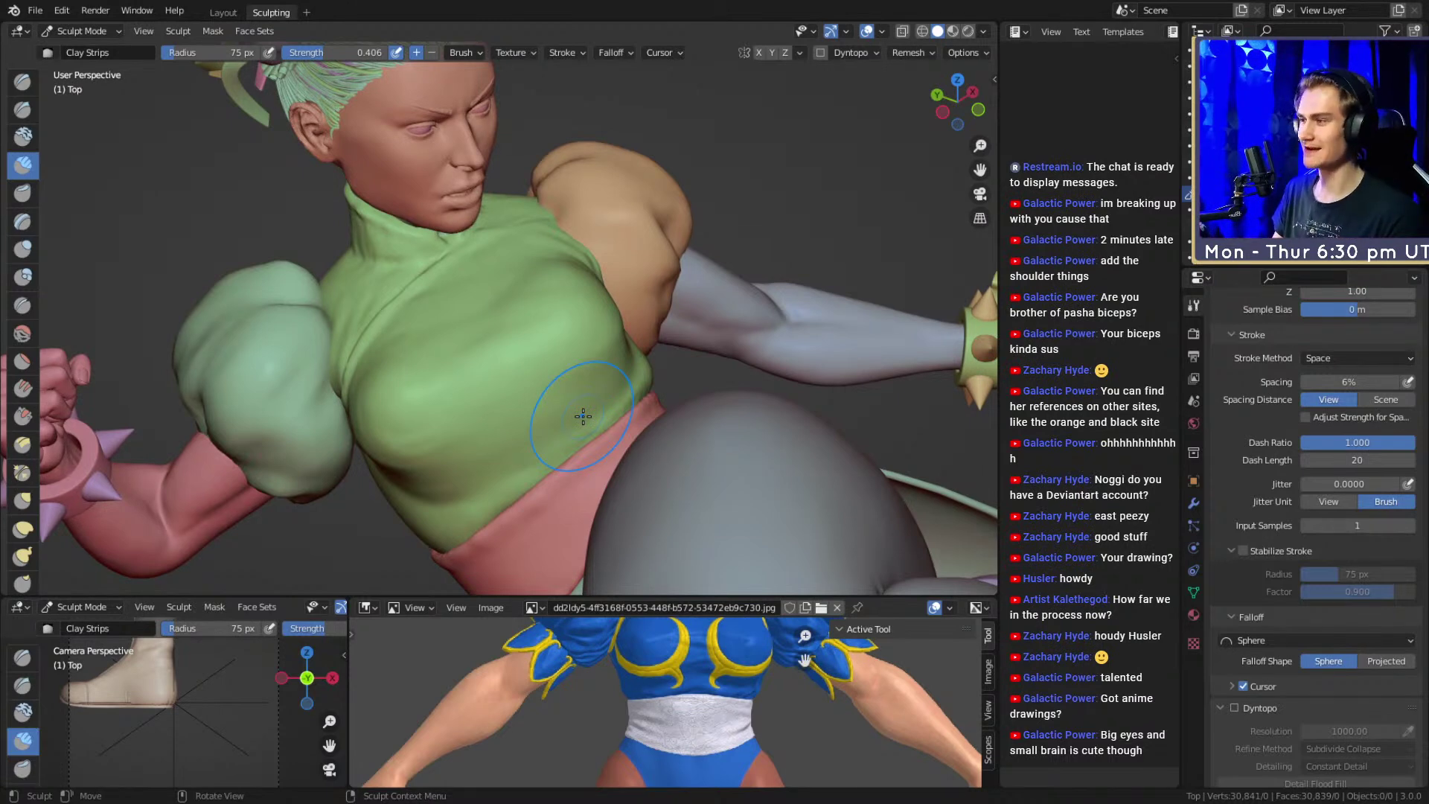
pyautogui.moveTo(583, 415)
pyautogui.mouseDown(button='middle')
pyautogui.moveTo(548, 303)
pyautogui.moveTo(640, 275)
pyautogui.moveTo(623, 310)
pyautogui.moveTo(680, 293)
pyautogui.moveTo(608, 319)
pyautogui.mouseUp(button='middle')
pyautogui.scroll(3, 549, 303)
pyautogui.scroll(2, 651, 303)
pyautogui.press('f')
pyautogui.click(600, 310)
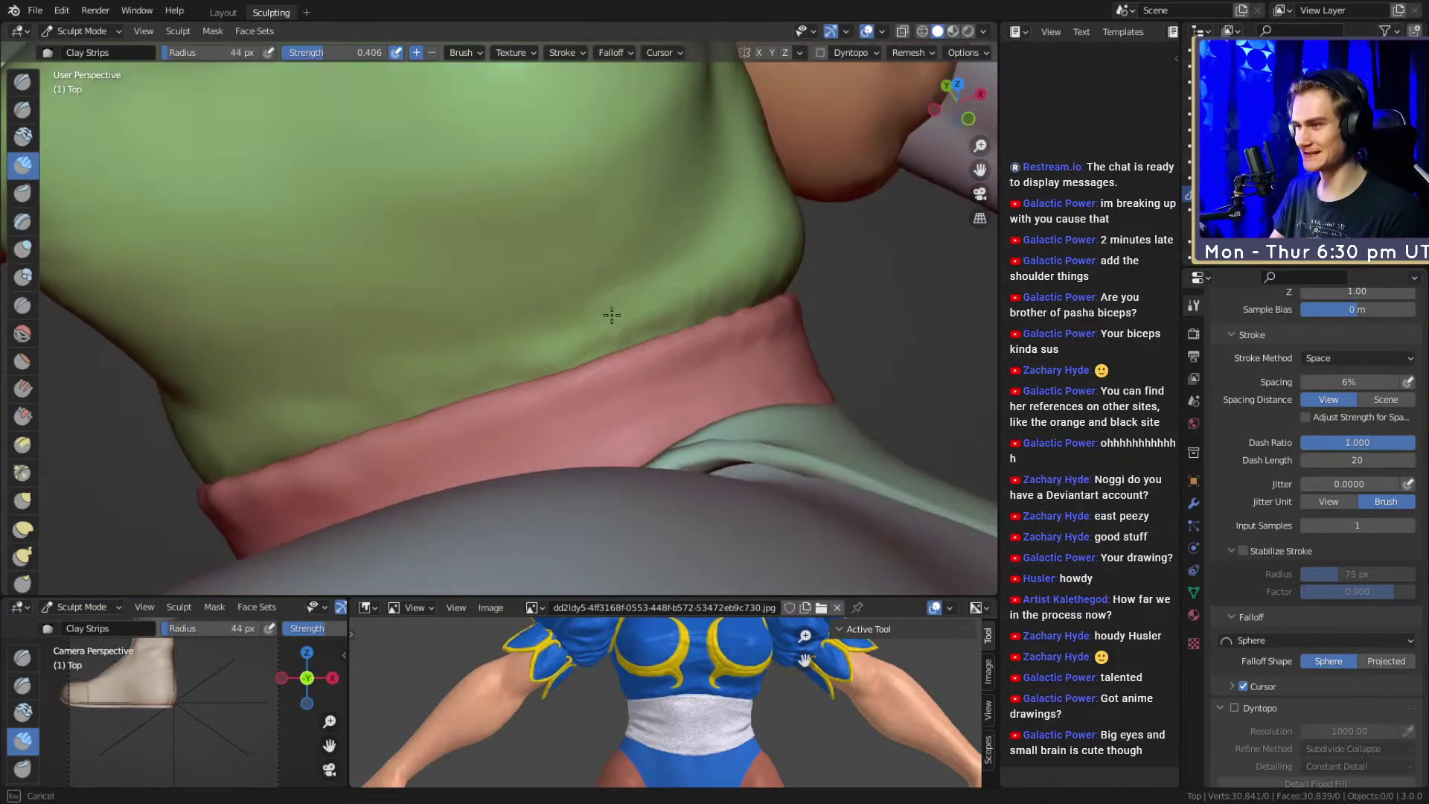
pyautogui.moveTo(472, 358); pyautogui.dragTo(646, 294, button='middle')
pyautogui.press('f')
pyautogui.click(629, 292)
pyautogui.moveTo(625, 293); pyautogui.dragTo(562, 333)
pyautogui.moveTo(563, 333); pyautogui.dragTo(649, 296, button='middle')
pyautogui.moveTo(637, 301); pyautogui.dragTo(572, 329)
pyautogui.moveTo(480, 406); pyautogui.dragTo(590, 328, button='middle')
pyautogui.moveTo(592, 326); pyautogui.dragTo(530, 438)
# Build up the Top's fabric above the sash with Clay Strips, enlarging the radius to 75 px
pyautogui.press('f')
pyautogui.moveTo(530, 438)
pyautogui.mouseDown(button='middle')
pyautogui.moveTo(585, 360)
pyautogui.moveTo(575, 317)
pyautogui.mouseUp(button='middle')
pyautogui.click(593, 360)
pyautogui.moveTo(573, 316); pyautogui.dragTo(501, 367)
pyautogui.moveTo(492, 454); pyautogui.dragTo(436, 486)
pyautogui.press('f')
pyautogui.click(479, 424)
pyautogui.moveTo(436, 486)
pyautogui.mouseDown(button='middle')
pyautogui.moveTo(478, 424)
pyautogui.moveTo(596, 331)
pyautogui.mouseUp(button='middle')
pyautogui.moveTo(595, 331); pyautogui.dragTo(492, 420)
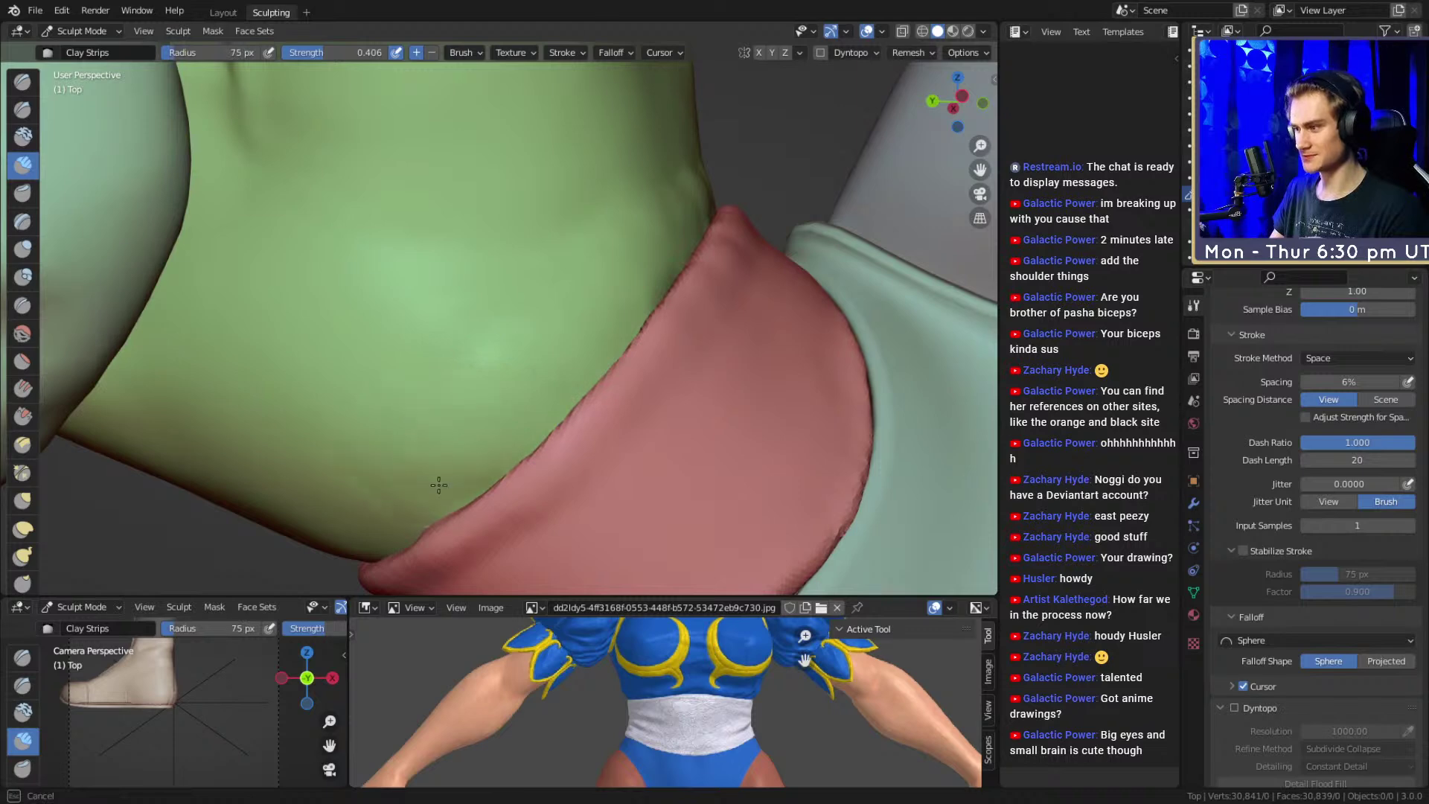
# Shape the waist folds along the sash edge with Clay Strips, working between radii of 32 and 53 px
pyautogui.moveTo(387, 521); pyautogui.dragTo(479, 464, button='middle')
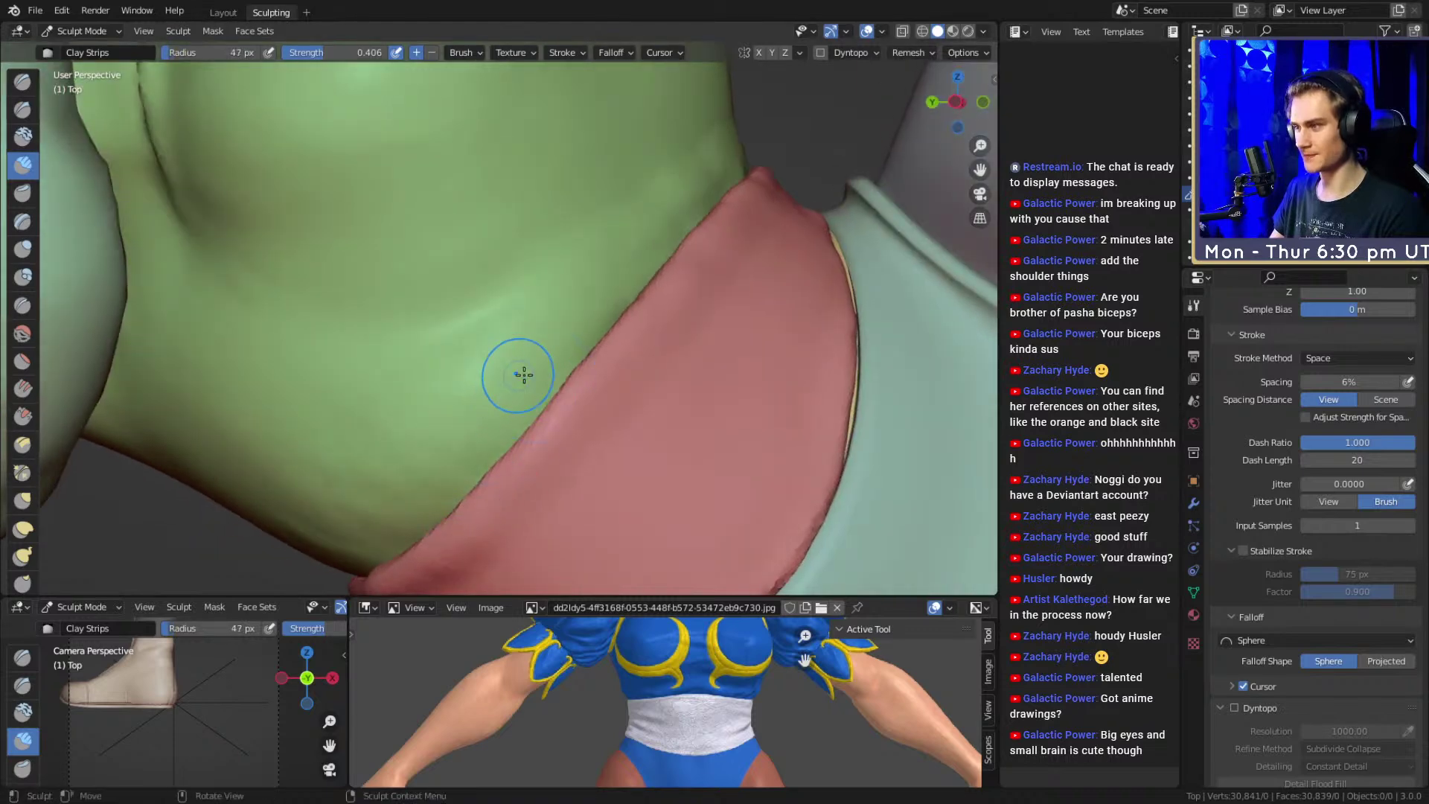
pyautogui.moveTo(584, 361); pyautogui.dragTo(496, 426, button='middle')
pyautogui.moveTo(792, 182); pyautogui.dragTo(586, 337, button='middle')
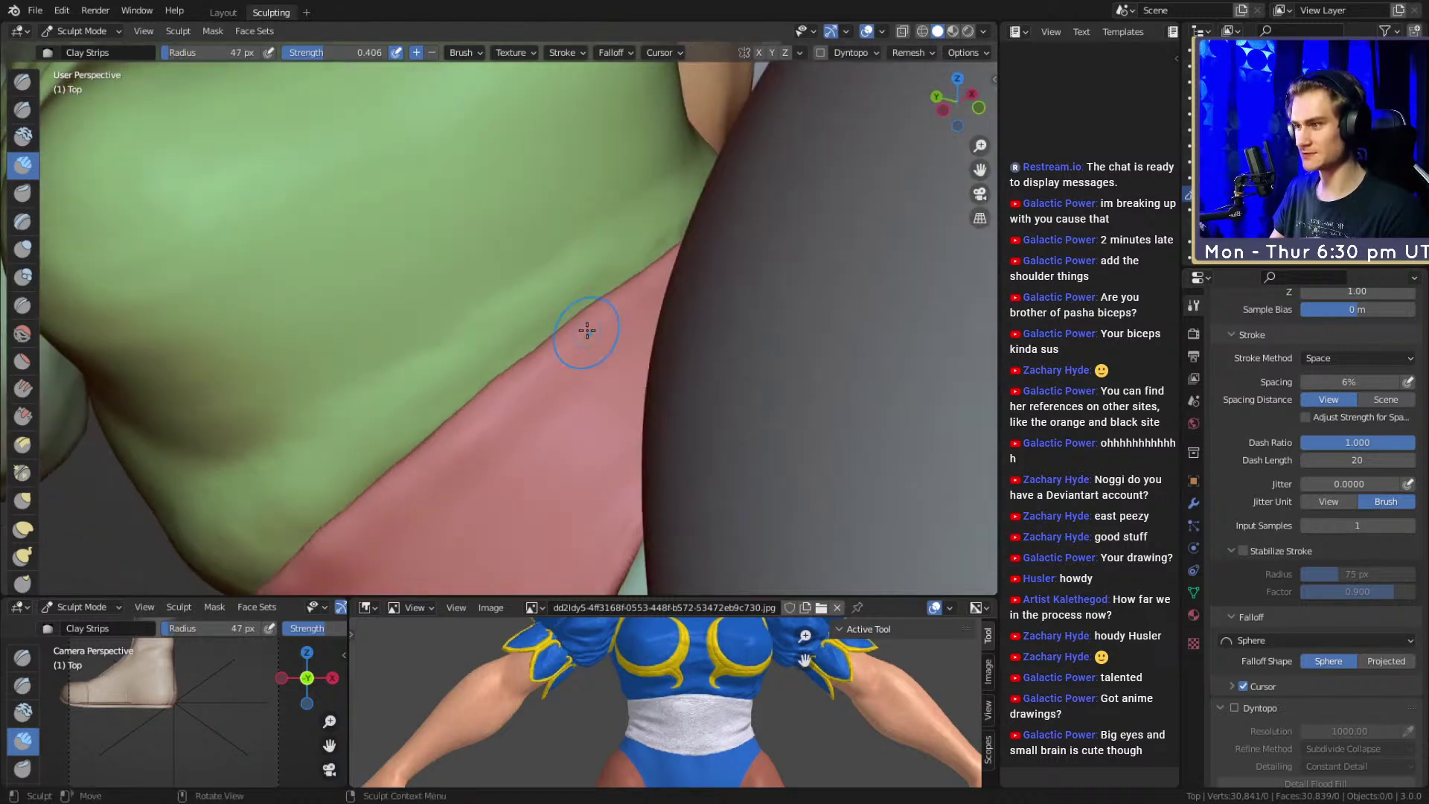
pyautogui.moveTo(675, 237)
pyautogui.mouseDown(button='middle')
pyautogui.moveTo(743, 249)
pyautogui.moveTo(512, 354)
pyautogui.moveTo(503, 310)
pyautogui.moveTo(534, 246)
pyautogui.moveTo(567, 372)
pyautogui.mouseUp(button='middle')
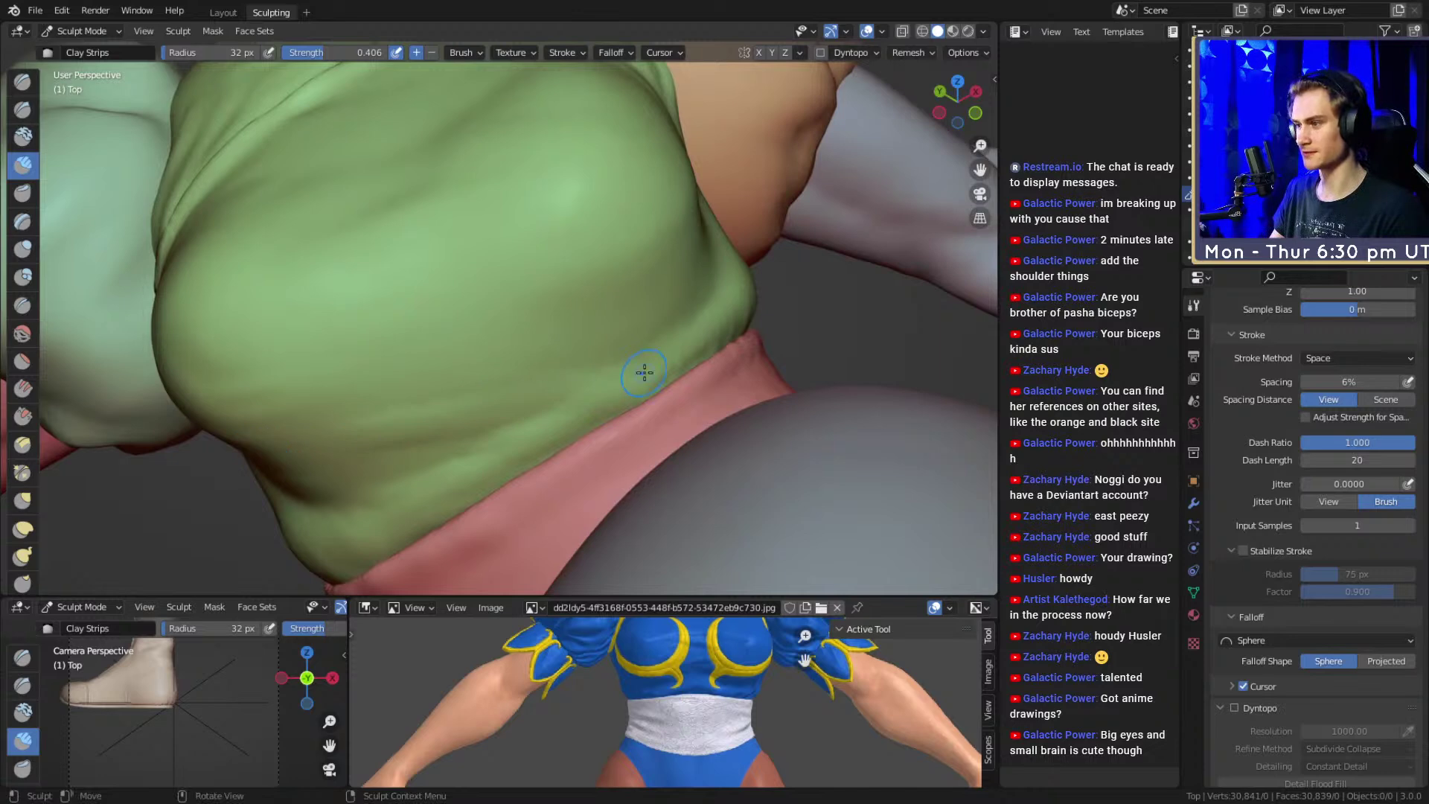
pyautogui.moveTo(597, 326); pyautogui.dragTo(583, 319, button='middle')
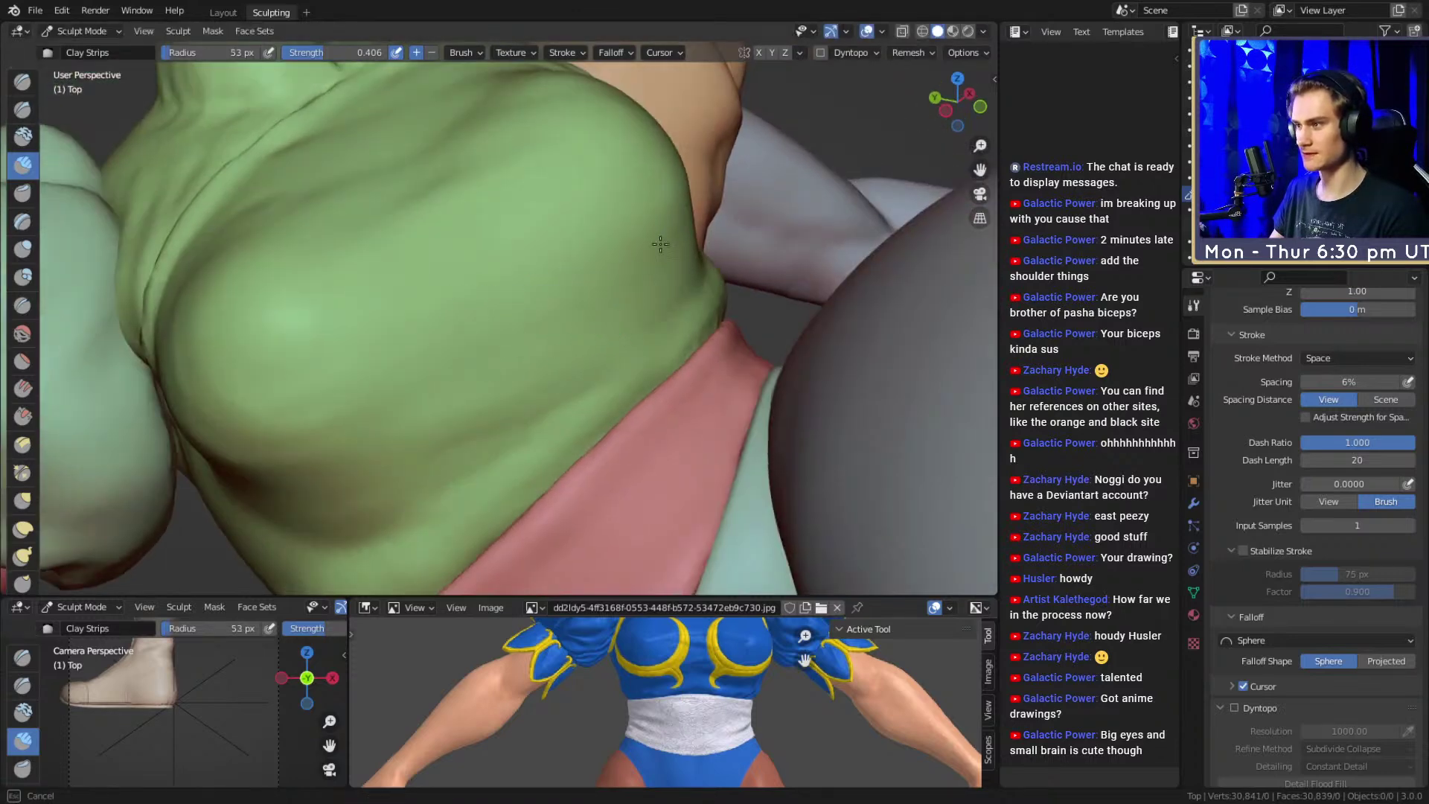
pyautogui.moveTo(711, 216); pyautogui.dragTo(569, 298, button='middle')
pyautogui.moveTo(513, 361)
pyautogui.mouseDown(button='middle')
pyautogui.moveTo(591, 299)
pyautogui.moveTo(574, 342)
pyautogui.moveTo(573, 297)
pyautogui.moveTo(534, 271)
pyautogui.moveTo(583, 249)
pyautogui.moveTo(629, 265)
pyautogui.moveTo(566, 309)
pyautogui.mouseUp(button='middle')
# Sculpt the side of the waist beneath the chest with Clay Strips, varying the radius from 90 down to 17 px
pyautogui.press('f')
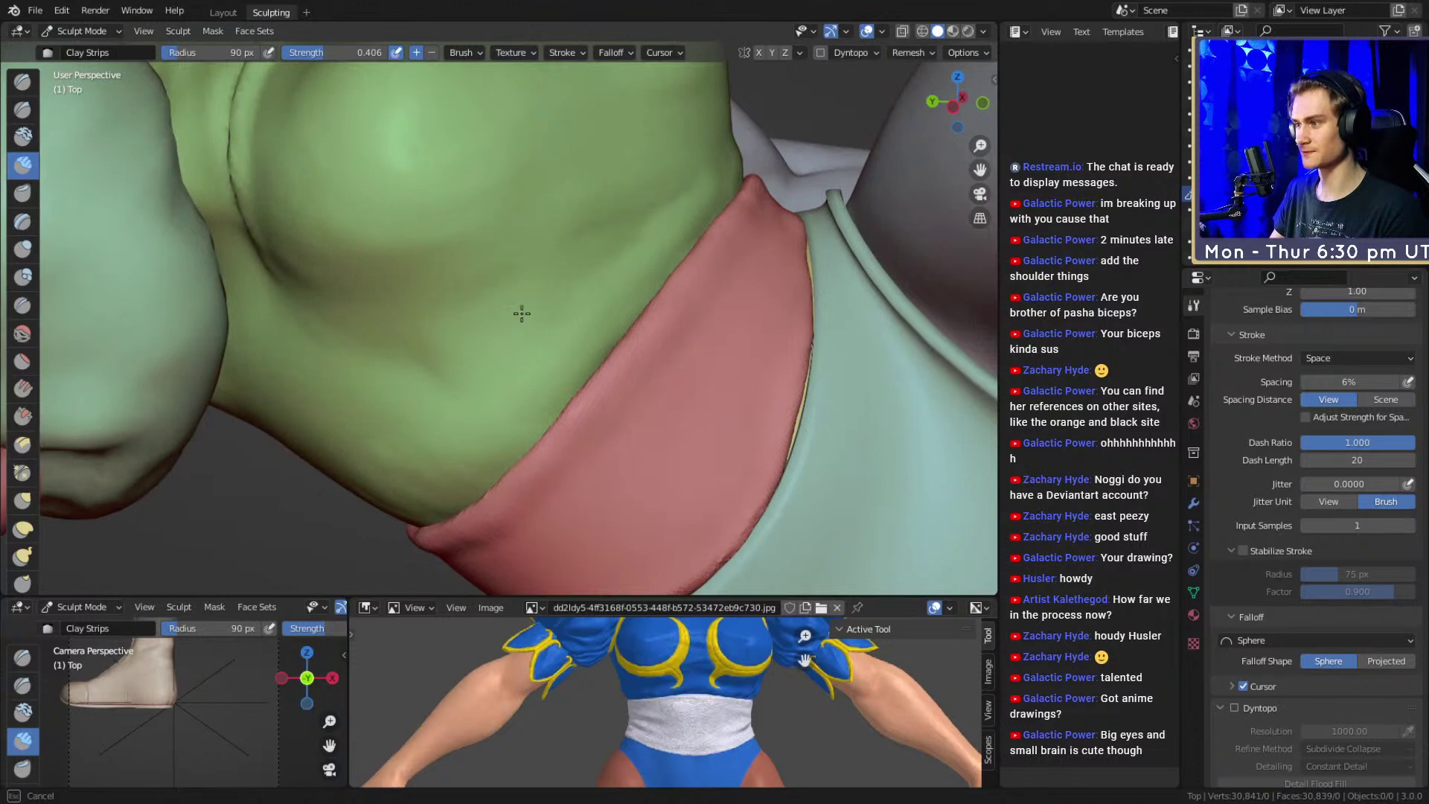
pyautogui.press('f')
pyautogui.click(463, 348)
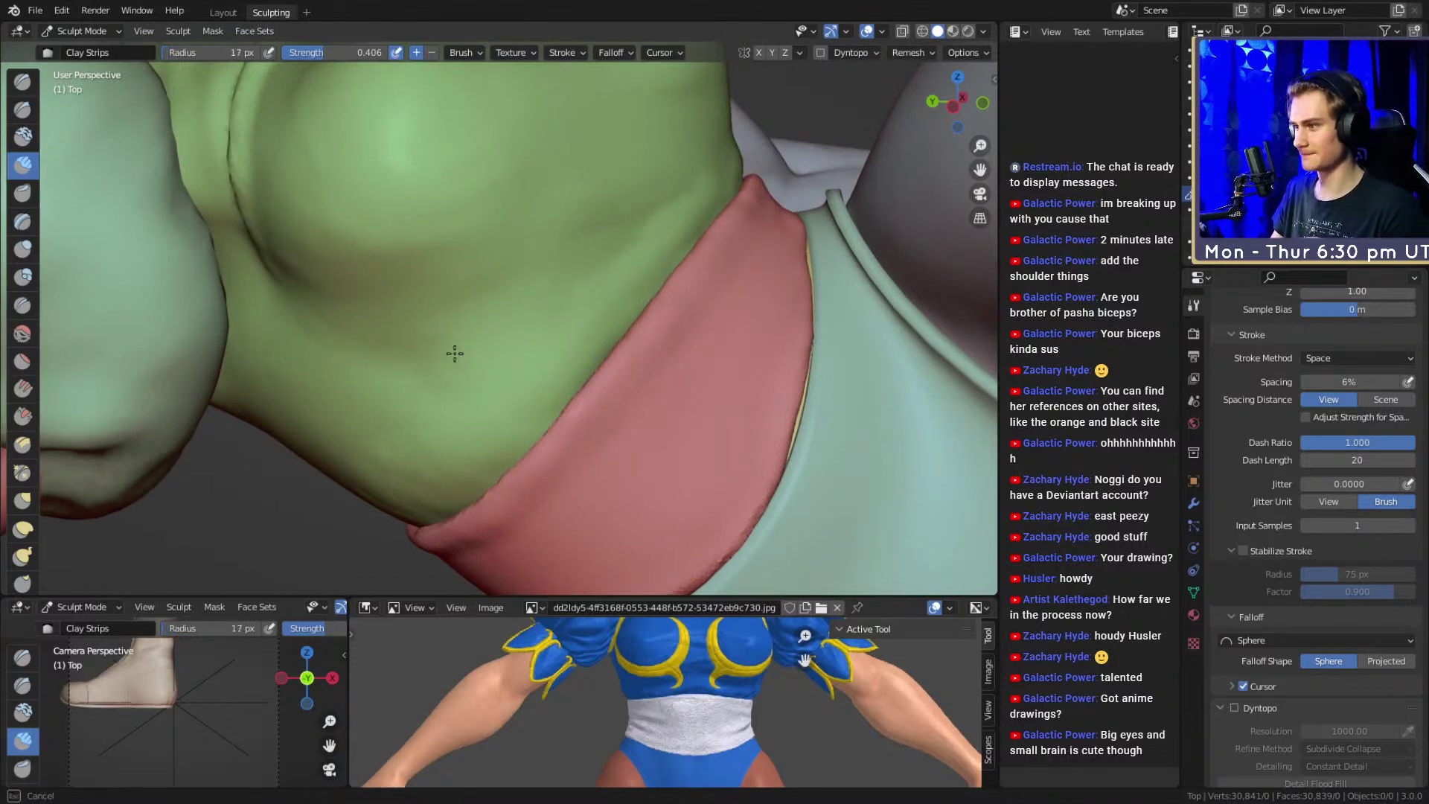
pyautogui.moveTo(559, 344)
pyautogui.mouseDown(button='middle')
pyautogui.moveTo(362, 154)
pyautogui.moveTo(616, 372)
pyautogui.moveTo(572, 301)
pyautogui.mouseUp(button='middle')
pyautogui.scroll(3, 571, 301)
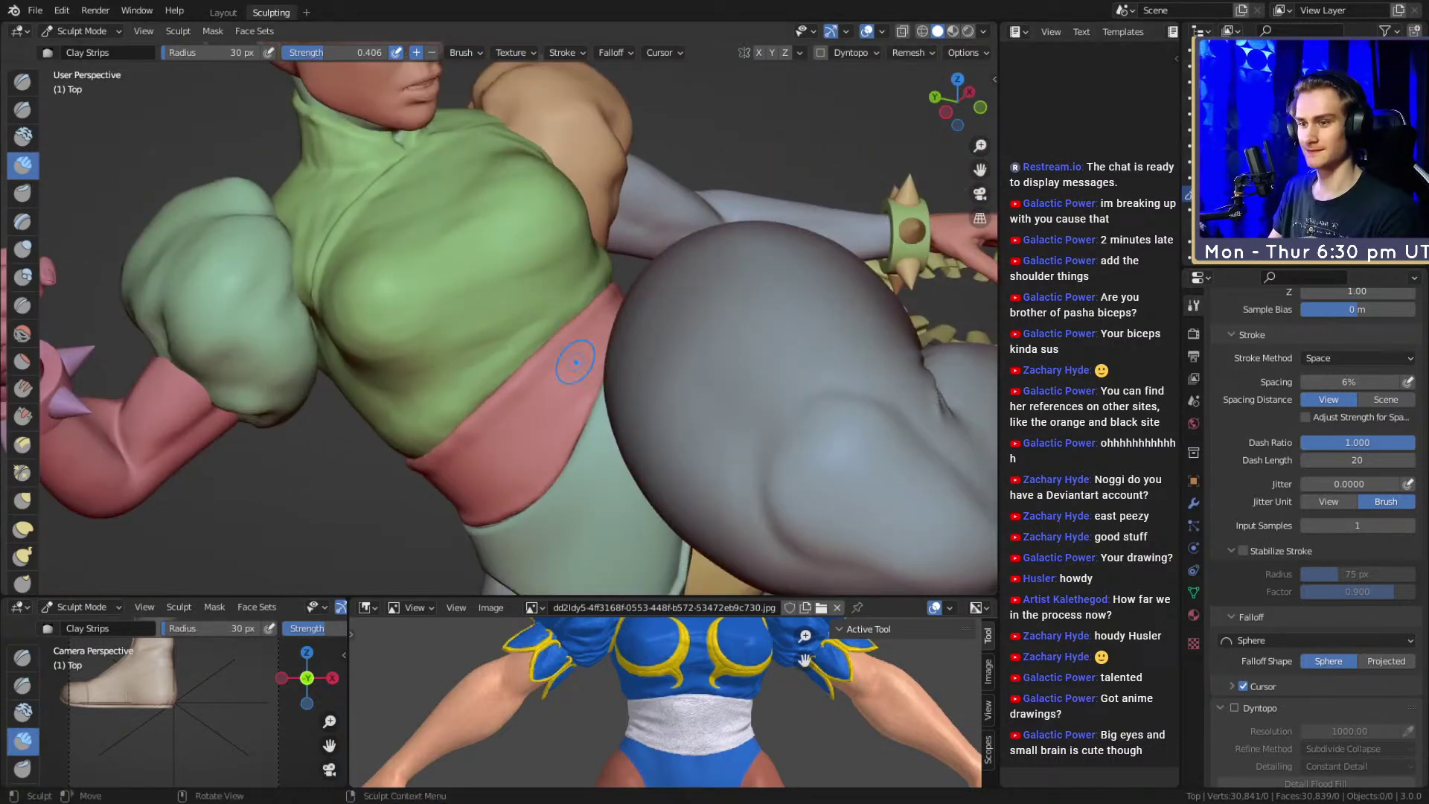
# Enlarge the Clay Strips radius to 108 px and build up broad fabric tension across the chest
pyautogui.moveTo(576, 362)
pyautogui.mouseDown(button='middle')
pyautogui.moveTo(600, 326)
pyautogui.moveTo(549, 332)
pyautogui.moveTo(507, 405)
pyautogui.moveTo(501, 300)
pyautogui.mouseUp(button='middle')
pyautogui.press('f')
pyautogui.click(484, 299)
pyautogui.moveTo(329, 364)
pyautogui.mouseDown(button='middle')
pyautogui.moveTo(558, 217)
pyautogui.moveTo(510, 254)
pyautogui.moveTo(584, 265)
pyautogui.moveTo(373, 268)
pyautogui.mouseUp(button='middle')
pyautogui.moveTo(320, 373)
pyautogui.mouseDown(button='middle')
pyautogui.moveTo(433, 275)
pyautogui.moveTo(447, 287)
pyautogui.moveTo(417, 280)
pyautogui.mouseUp(button='middle')
pyautogui.press('f')
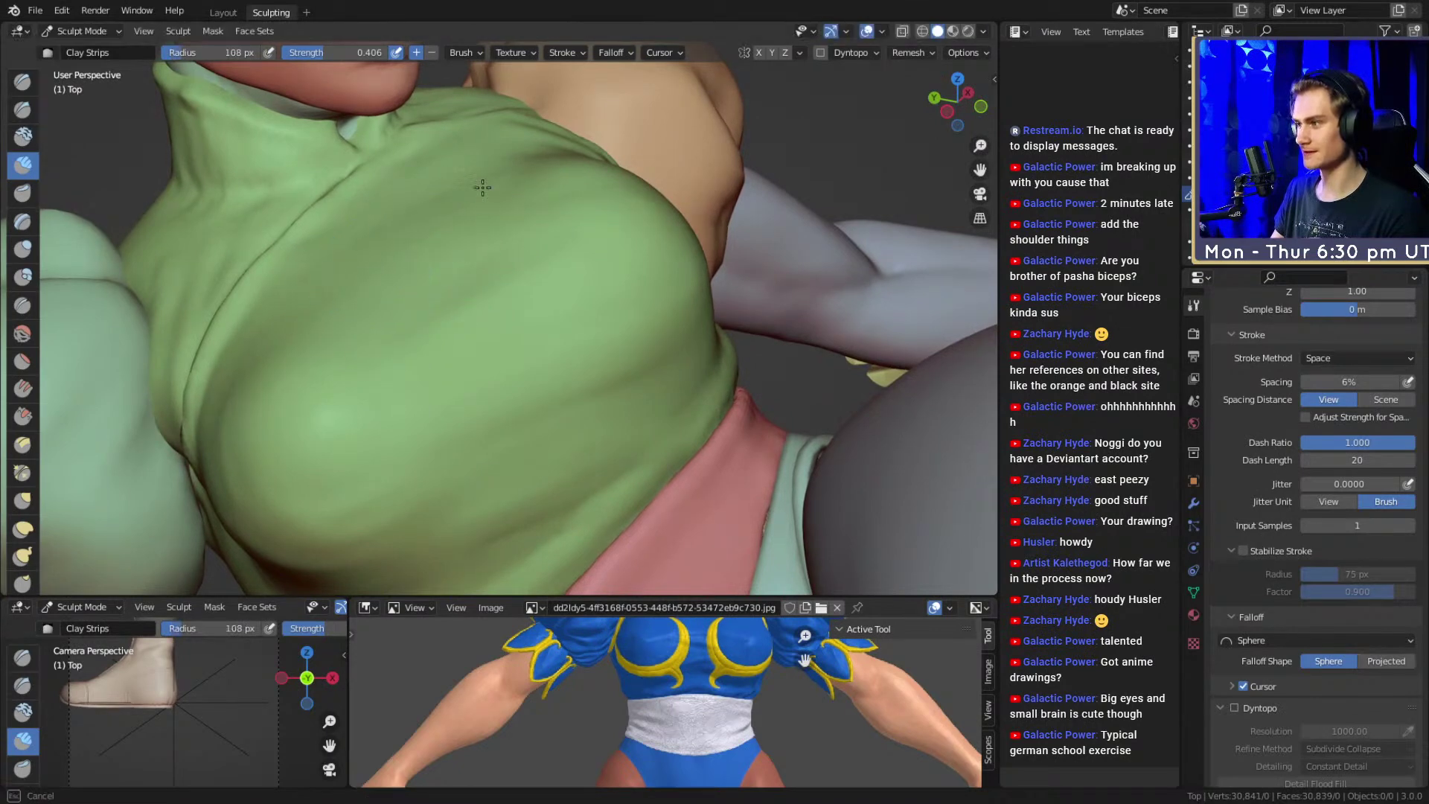
pyautogui.moveTo(456, 245); pyautogui.dragTo(441, 339)
pyautogui.moveTo(440, 339)
pyautogui.mouseDown(button='middle')
pyautogui.moveTo(488, 309)
pyautogui.moveTo(554, 301)
pyautogui.moveTo(474, 271)
pyautogui.moveTo(409, 271)
pyautogui.mouseUp(button='middle')
pyautogui.press('f')
pyautogui.moveTo(573, 301)
pyautogui.keyDown('ctrl'); pyautogui.mouseDown(button='middle')
pyautogui.moveTo(626, 413)
pyautogui.moveTo(650, 301)
pyautogui.moveTo(558, 287)
pyautogui.moveTo(562, 345)
pyautogui.moveTo(584, 332)
pyautogui.moveTo(309, 209)
pyautogui.mouseUp(button='middle'); pyautogui.keyUp('ctrl')
# Switch to the Crease brush, bring the chest into view in the reference image, and crease the fabric under the chest
pyautogui.hotkey('shift', 'c')
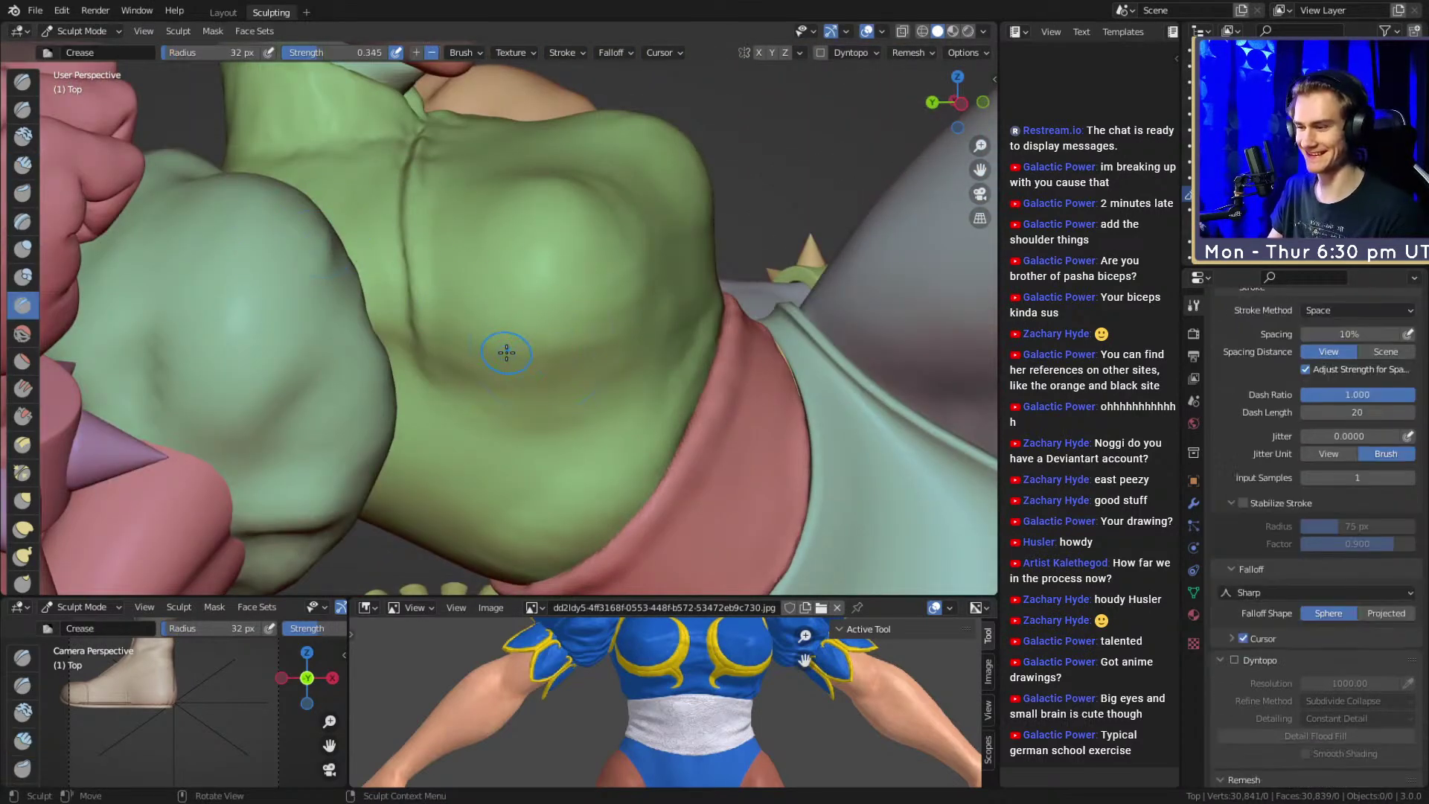
pyautogui.moveTo(660, 667); pyautogui.dragTo(685, 733, button='middle')
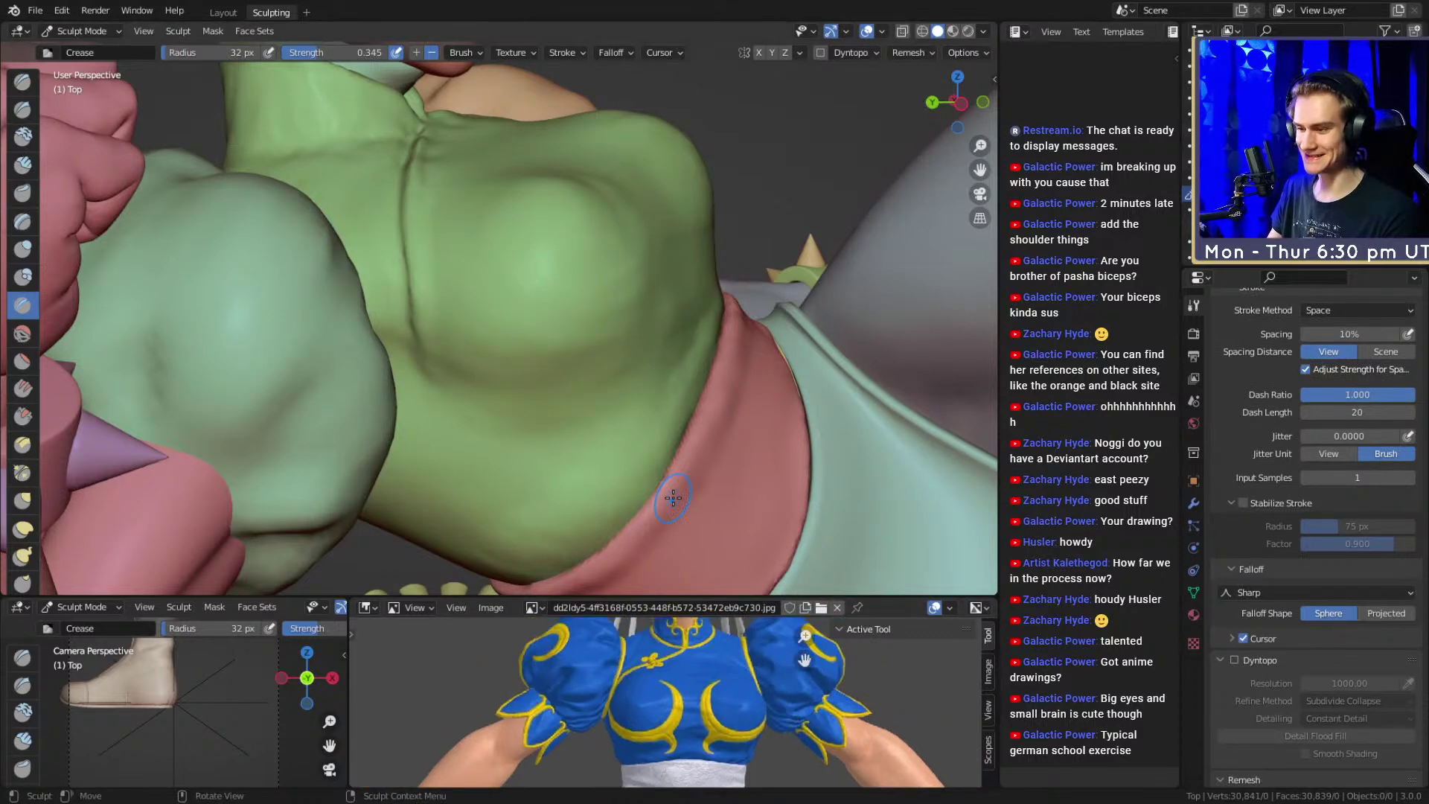
pyautogui.moveTo(855, 159)
pyautogui.mouseDown(button='middle')
pyautogui.moveTo(463, 345)
pyautogui.moveTo(539, 344)
pyautogui.moveTo(529, 333)
pyautogui.mouseUp(button='middle')
pyautogui.press('[')
pyautogui.moveTo(529, 335); pyautogui.dragTo(549, 329)
pyautogui.moveTo(548, 329); pyautogui.dragTo(447, 349, button='middle')
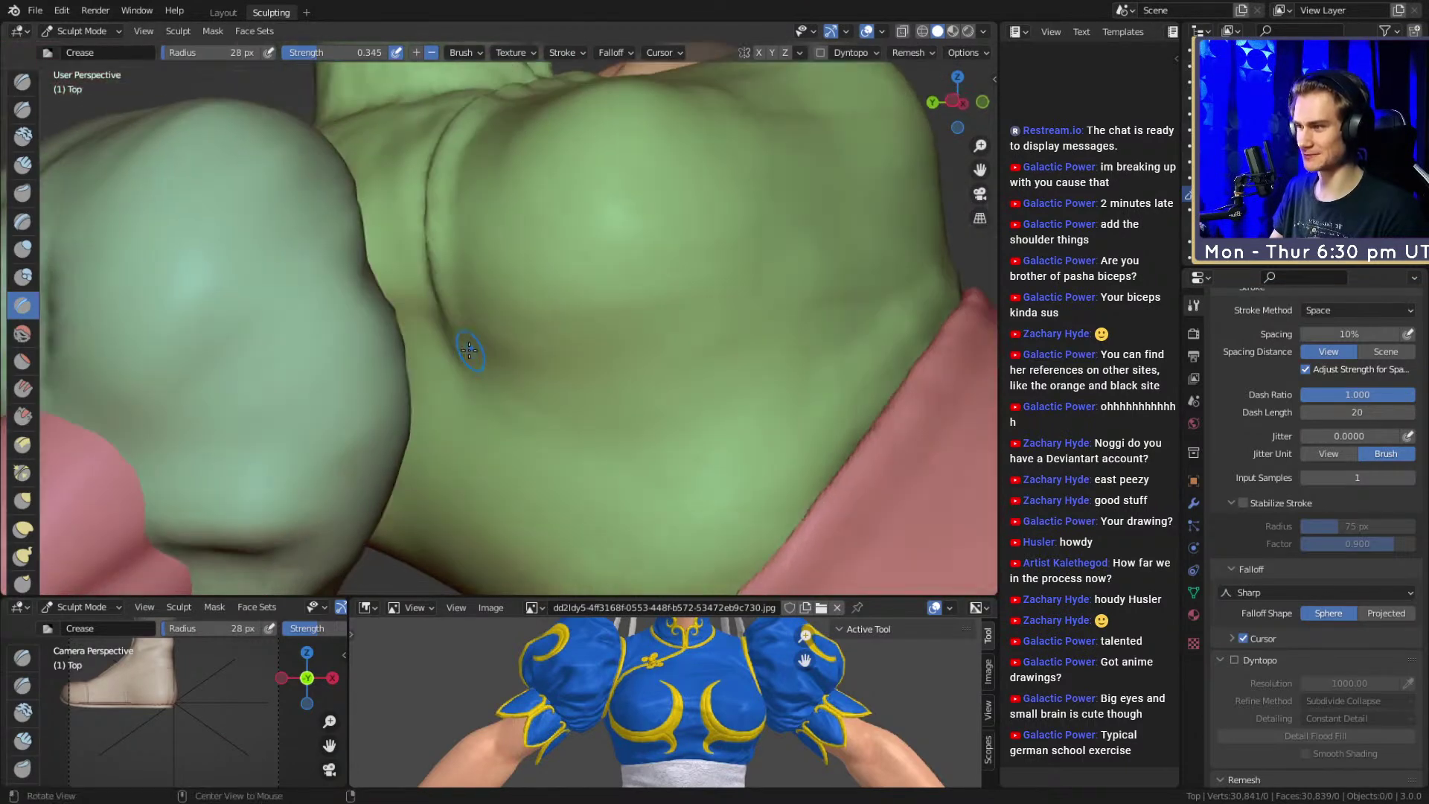
# Adjust the Crease radius and carve a fold between the chest seam and the character's right puffed sleeve
pyautogui.press(']')
pyautogui.press(']')
pyautogui.press(']')
pyautogui.press(']')
pyautogui.press('[')
pyautogui.press('[')
pyautogui.moveTo(424, 385); pyautogui.dragTo(403, 415)
# Crease the lower end of the chest seam beside the puffed sleeve at radii of 23 and 26 px
pyautogui.moveTo(446, 347); pyautogui.dragTo(506, 306, button='middle')
pyautogui.press('f')
pyautogui.click(501, 308)
pyautogui.moveTo(502, 261)
pyautogui.mouseDown()
pyautogui.moveTo(491, 301)
pyautogui.moveTo(508, 292)
pyautogui.mouseUp()
pyautogui.press(']')
pyautogui.press(']')
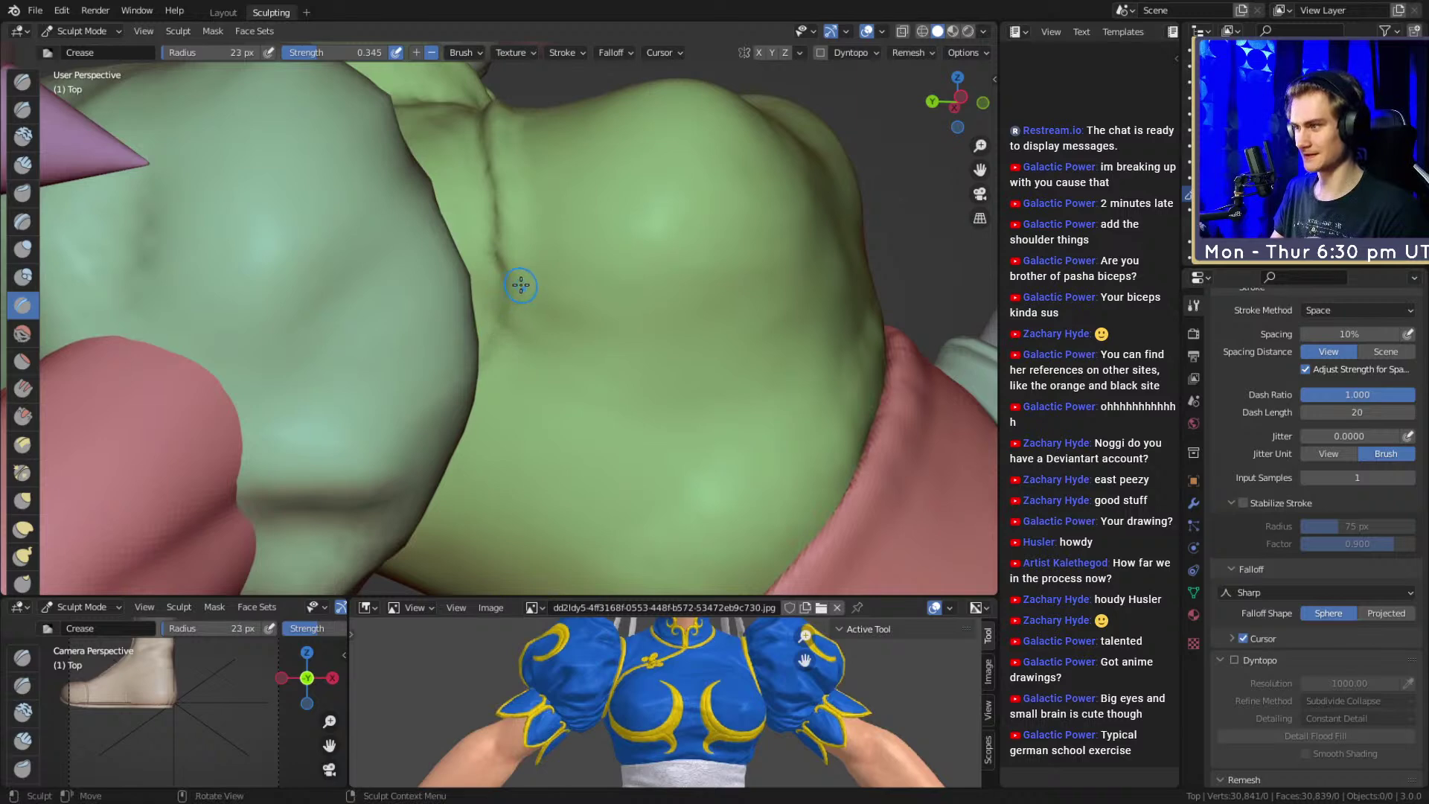
pyautogui.moveTo(577, 329); pyautogui.dragTo(513, 311, button='middle')
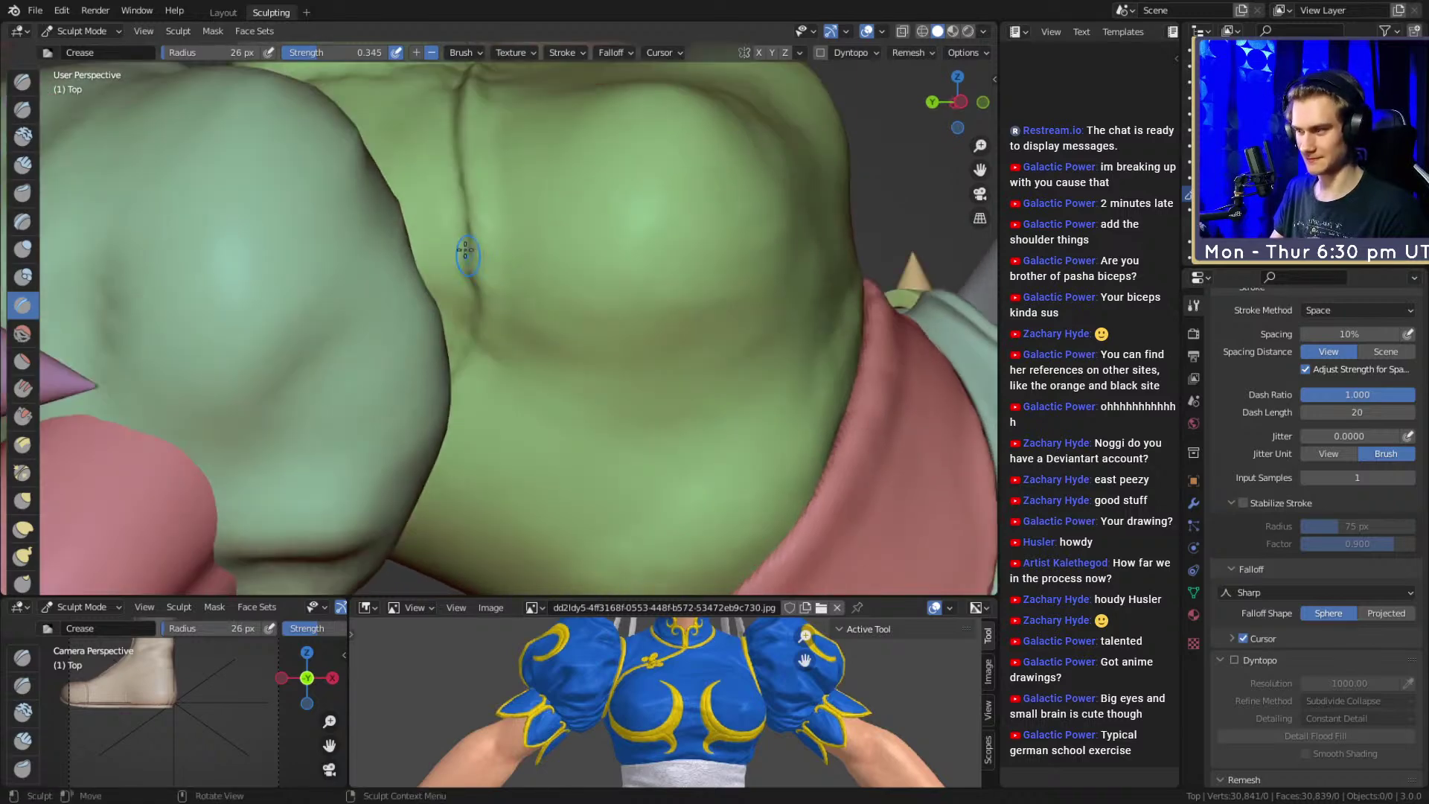
# Switch to Clay Strips at a 19 px radius and build up the fabric along the chest seam below the armpit
pyautogui.press('c')
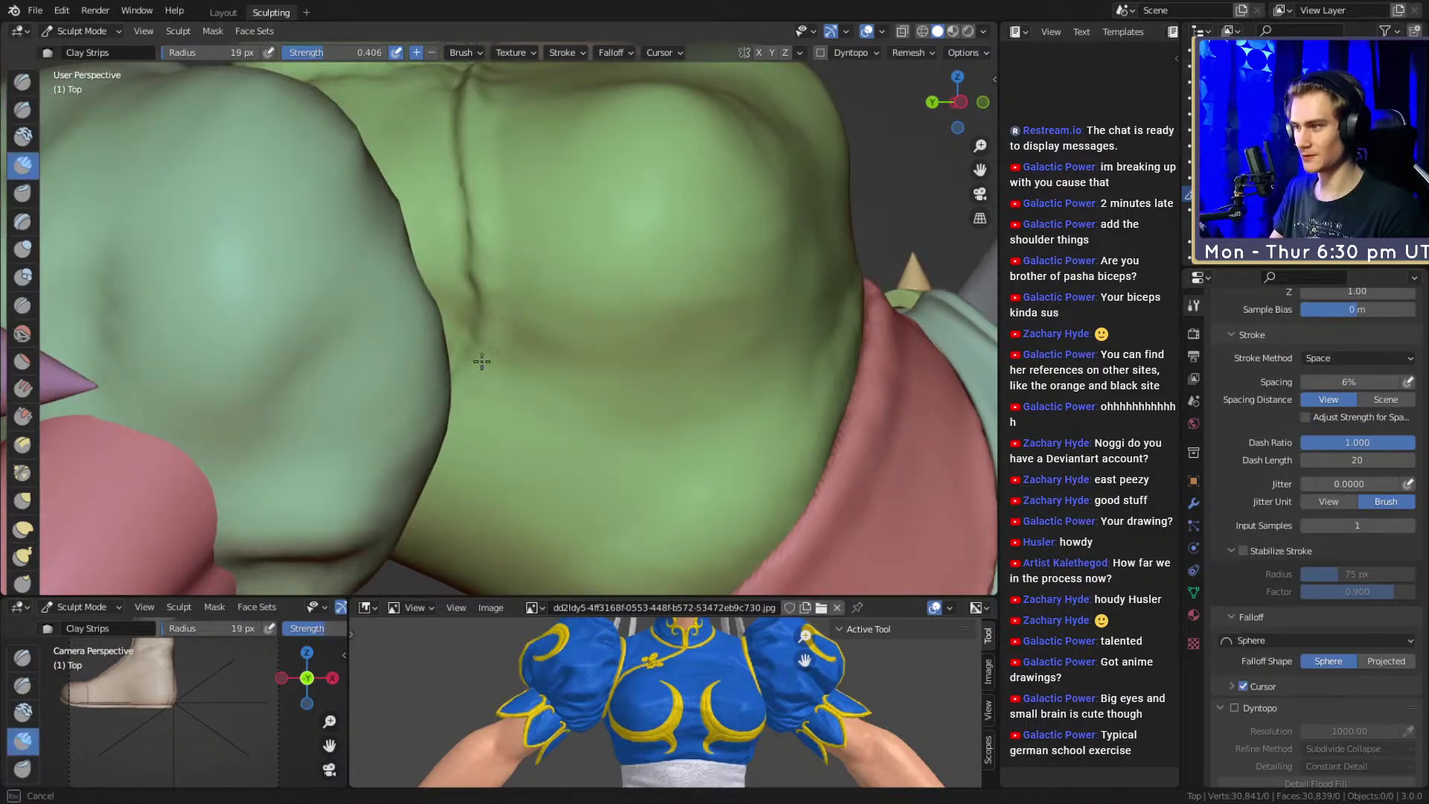
pyautogui.moveTo(460, 397)
pyautogui.mouseDown(button='middle')
pyautogui.moveTo(520, 310)
pyautogui.moveTo(466, 331)
pyautogui.mouseUp(button='middle')
pyautogui.moveTo(461, 404)
pyautogui.mouseDown(button='middle')
pyautogui.moveTo(494, 297)
pyautogui.moveTo(498, 461)
pyautogui.mouseUp(button='middle')
pyautogui.moveTo(481, 292); pyautogui.dragTo(501, 318, button='middle')
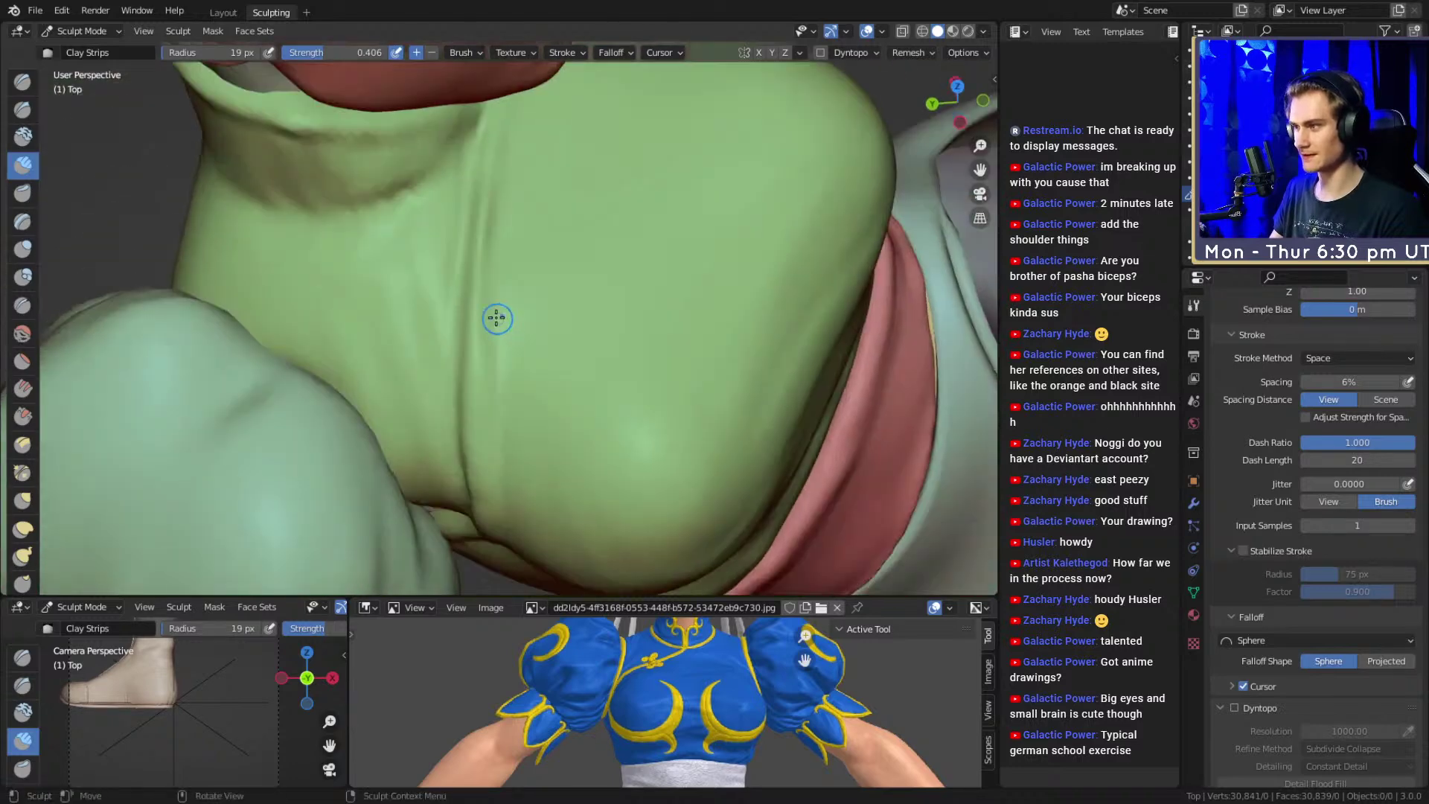
pyautogui.moveTo(521, 146)
pyautogui.mouseDown(button='middle')
pyautogui.moveTo(437, 280)
pyautogui.moveTo(555, 338)
pyautogui.moveTo(536, 308)
pyautogui.mouseUp(button='middle')
pyautogui.moveTo(536, 309)
pyautogui.keyDown('alt'); pyautogui.mouseDown()
pyautogui.moveTo(597, 268)
pyautogui.moveTo(584, 361)
pyautogui.moveTo(588, 333)
pyautogui.moveTo(571, 320)
pyautogui.mouseUp(); pyautogui.keyUp('alt')
pyautogui.moveTo(586, 378)
pyautogui.keyDown('alt'); pyautogui.mouseDown()
pyautogui.moveTo(587, 444)
pyautogui.moveTo(594, 281)
pyautogui.moveTo(578, 389)
pyautogui.moveTo(499, 297)
pyautogui.mouseUp(); pyautogui.keyUp('alt')
# Return to Crease with a 51 px radius and define tension folds across the waist and lower chest
pyautogui.hotkey('shift', 'c')
pyautogui.moveTo(584, 328)
pyautogui.mouseDown(button='middle')
pyautogui.moveTo(565, 332)
pyautogui.moveTo(606, 345)
pyautogui.mouseUp(button='middle')
pyautogui.press('f')
pyautogui.click(568, 351)
pyautogui.press('f')
pyautogui.click(581, 360)
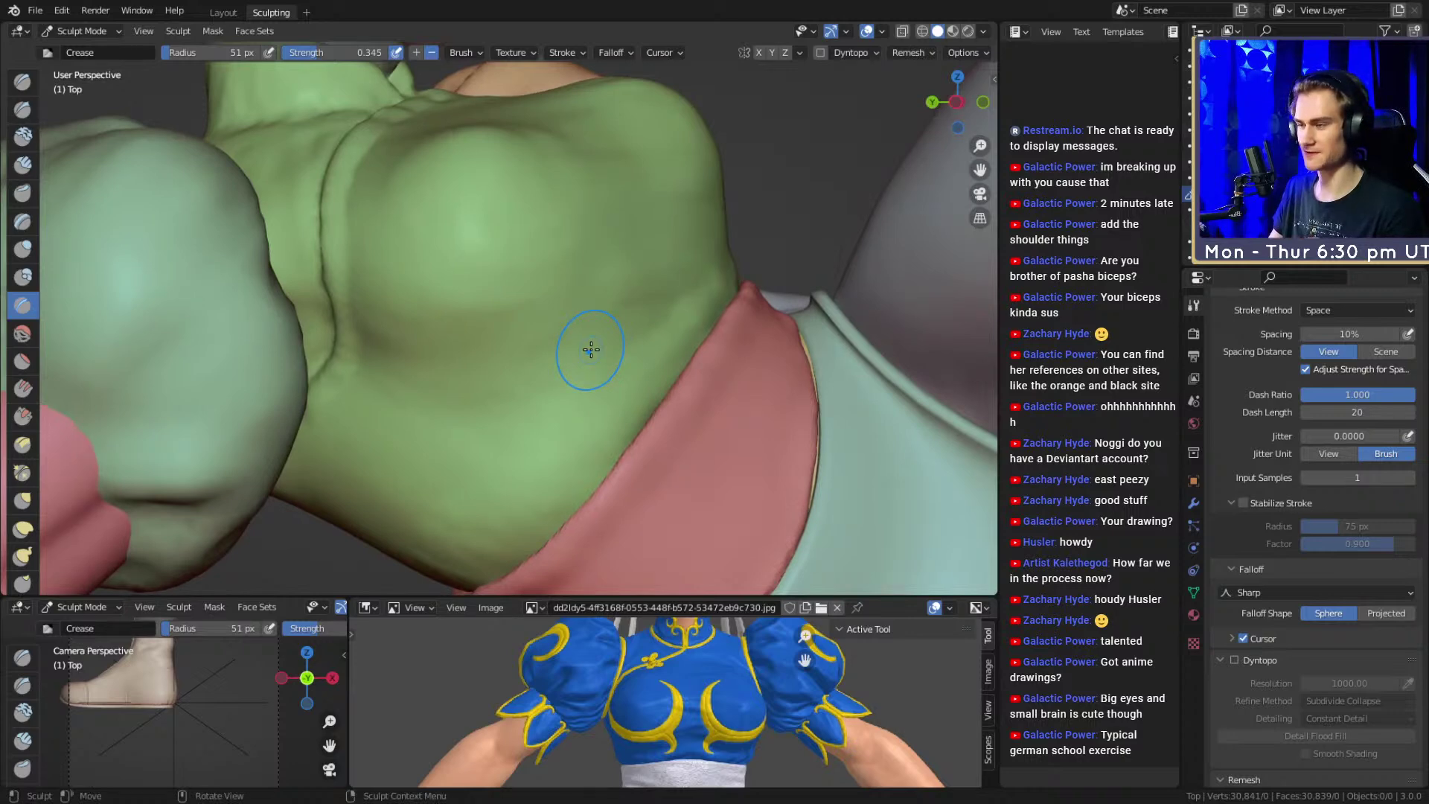
pyautogui.moveTo(760, 284)
pyautogui.keyDown('alt'); pyautogui.mouseDown()
pyautogui.moveTo(596, 367)
pyautogui.moveTo(609, 275)
pyautogui.mouseUp(); pyautogui.keyUp('alt')
pyautogui.moveTo(623, 362)
pyautogui.keyDown('alt'); pyautogui.mouseDown()
pyautogui.moveTo(573, 375)
pyautogui.moveTo(645, 328)
pyautogui.moveTo(625, 402)
pyautogui.moveTo(530, 345)
pyautogui.mouseUp(); pyautogui.keyUp('alt')
pyautogui.keyDown('alt'); pyautogui.keyDown('shift'); pyautogui.moveTo(601, 444); pyautogui.dragTo(567, 372); pyautogui.keyUp('shift'); pyautogui.keyUp('alt')
pyautogui.keyDown('alt'); pyautogui.moveTo(567, 372); pyautogui.dragTo(545, 322); pyautogui.keyUp('alt')
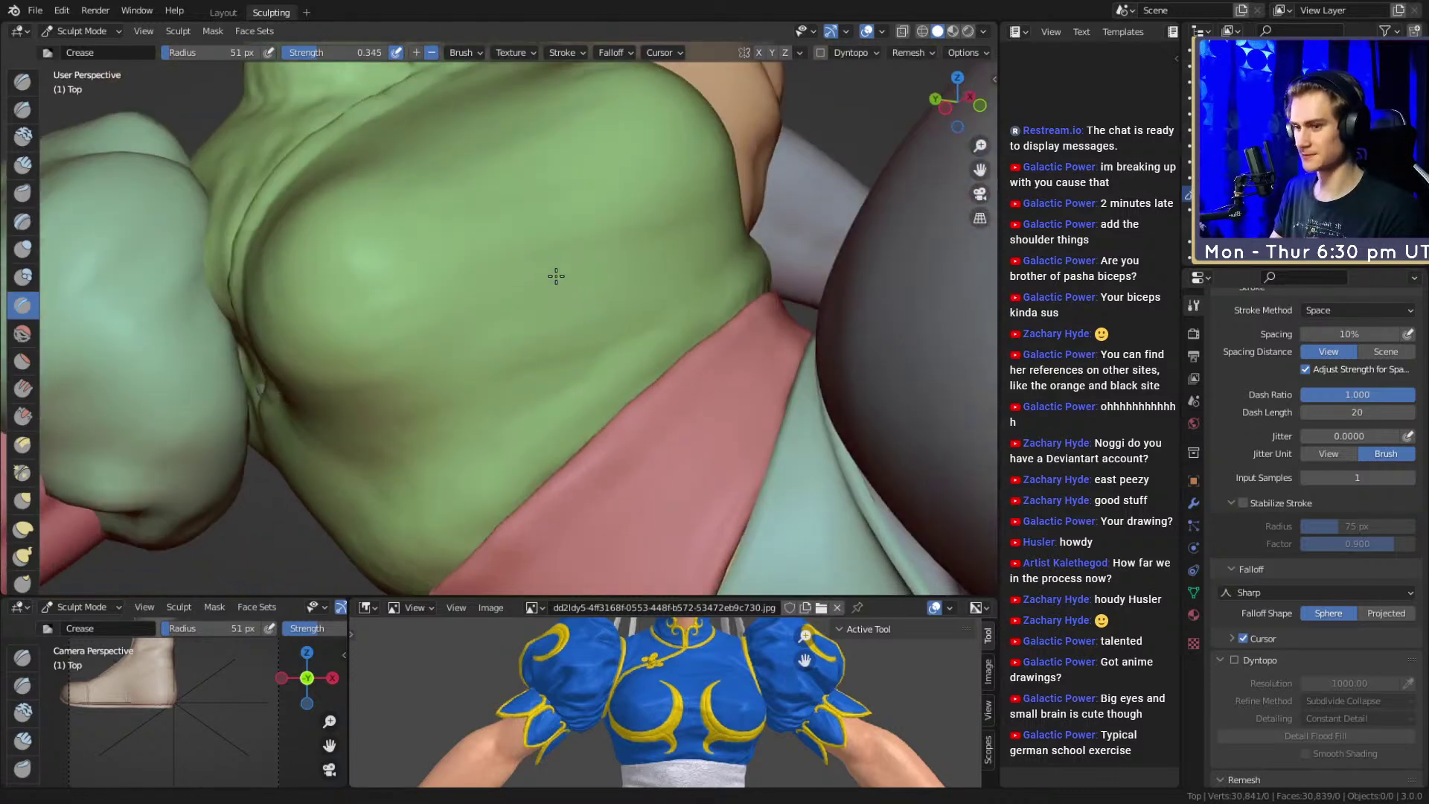
pyautogui.keyDown('ctrl'); pyautogui.keyDown('alt'); pyautogui.moveTo(549, 265); pyautogui.dragTo(558, 317); pyautogui.keyUp('alt'); pyautogui.keyUp('ctrl')
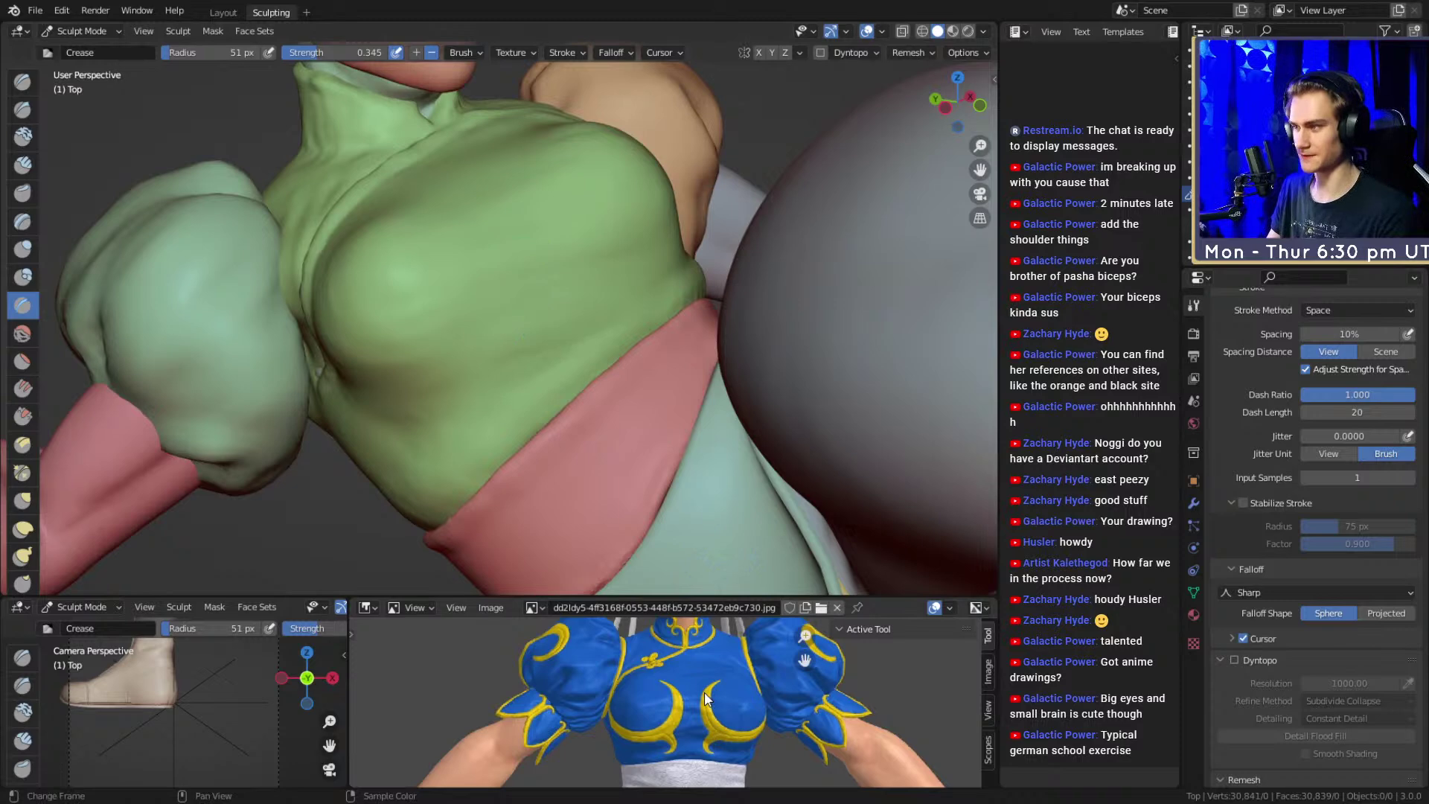
# Lower the Crease strength to 0.230 and soften the folds running from the chest toward the sash
pyautogui.moveTo(630, 302)
pyautogui.keyDown('alt'); pyautogui.mouseDown()
pyautogui.moveTo(609, 335)
pyautogui.moveTo(568, 306)
pyautogui.moveTo(549, 373)
pyautogui.moveTo(547, 341)
pyautogui.mouseUp(); pyautogui.keyUp('alt')
pyautogui.moveTo(546, 341)
pyautogui.keyDown('alt'); pyautogui.mouseDown()
pyautogui.moveTo(536, 322)
pyautogui.moveTo(559, 389)
pyautogui.mouseUp(); pyautogui.keyUp('alt')
pyautogui.hotkey('shift', 'f')
pyautogui.click(539, 322)
pyautogui.keyDown('alt'); pyautogui.moveTo(559, 389); pyautogui.dragTo(561, 378); pyautogui.keyUp('alt')
pyautogui.moveTo(561, 378); pyautogui.dragTo(579, 333, button='middle')
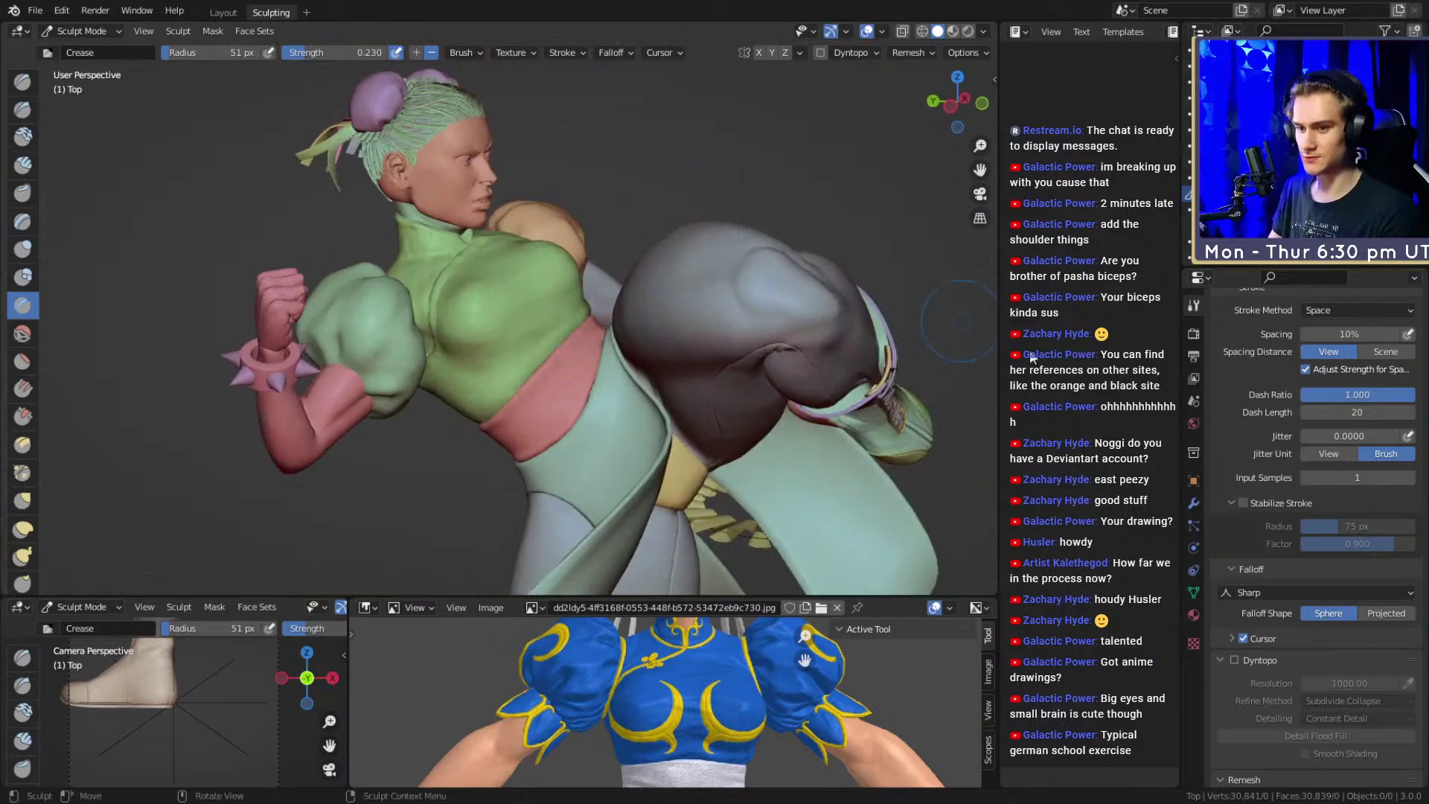
# Apply flat shading to the Top in the Layout workspace, then return to the Sculpting workspace
pyautogui.scroll(-9, 1256, 421)
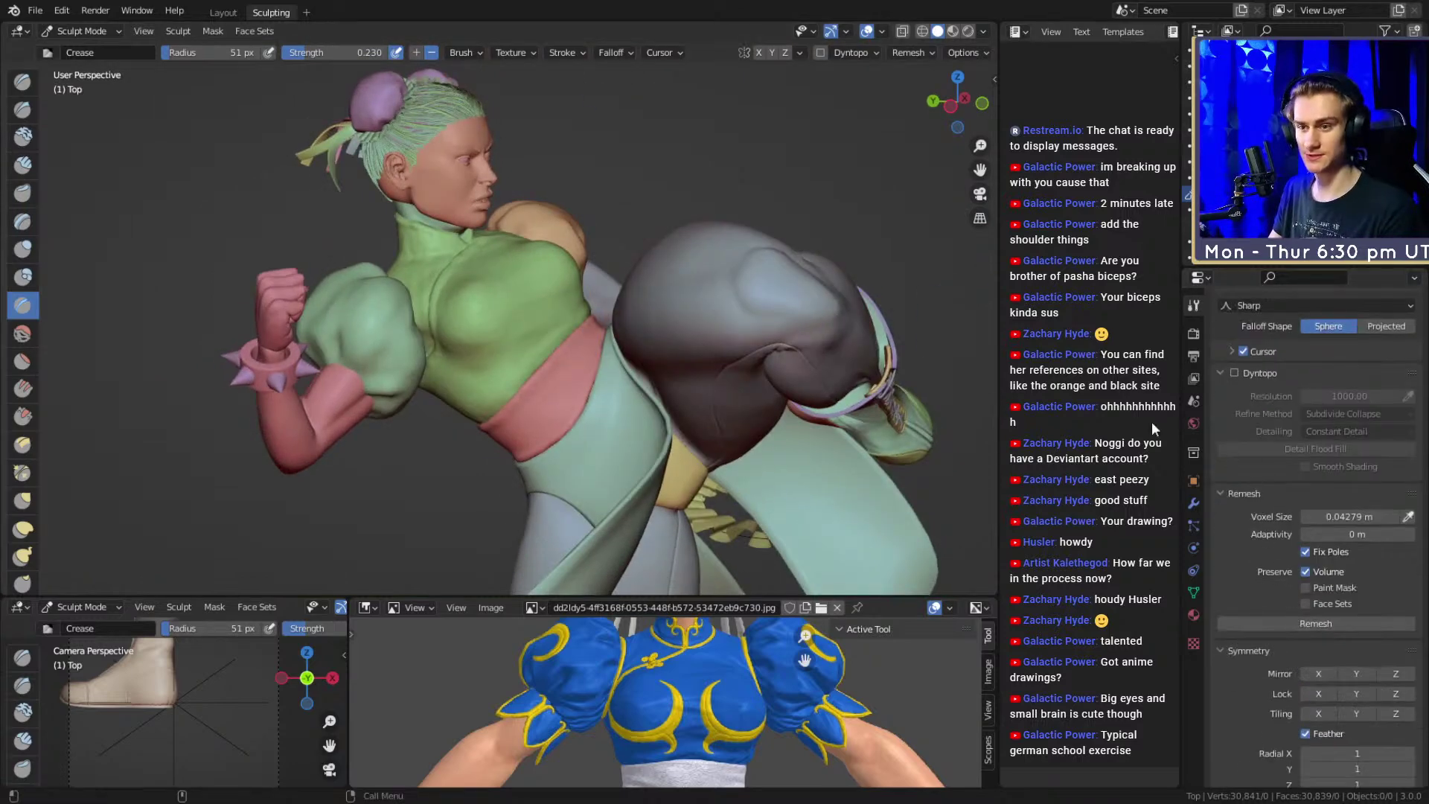
pyautogui.click(223, 13)
pyautogui.rightClick(493, 301)
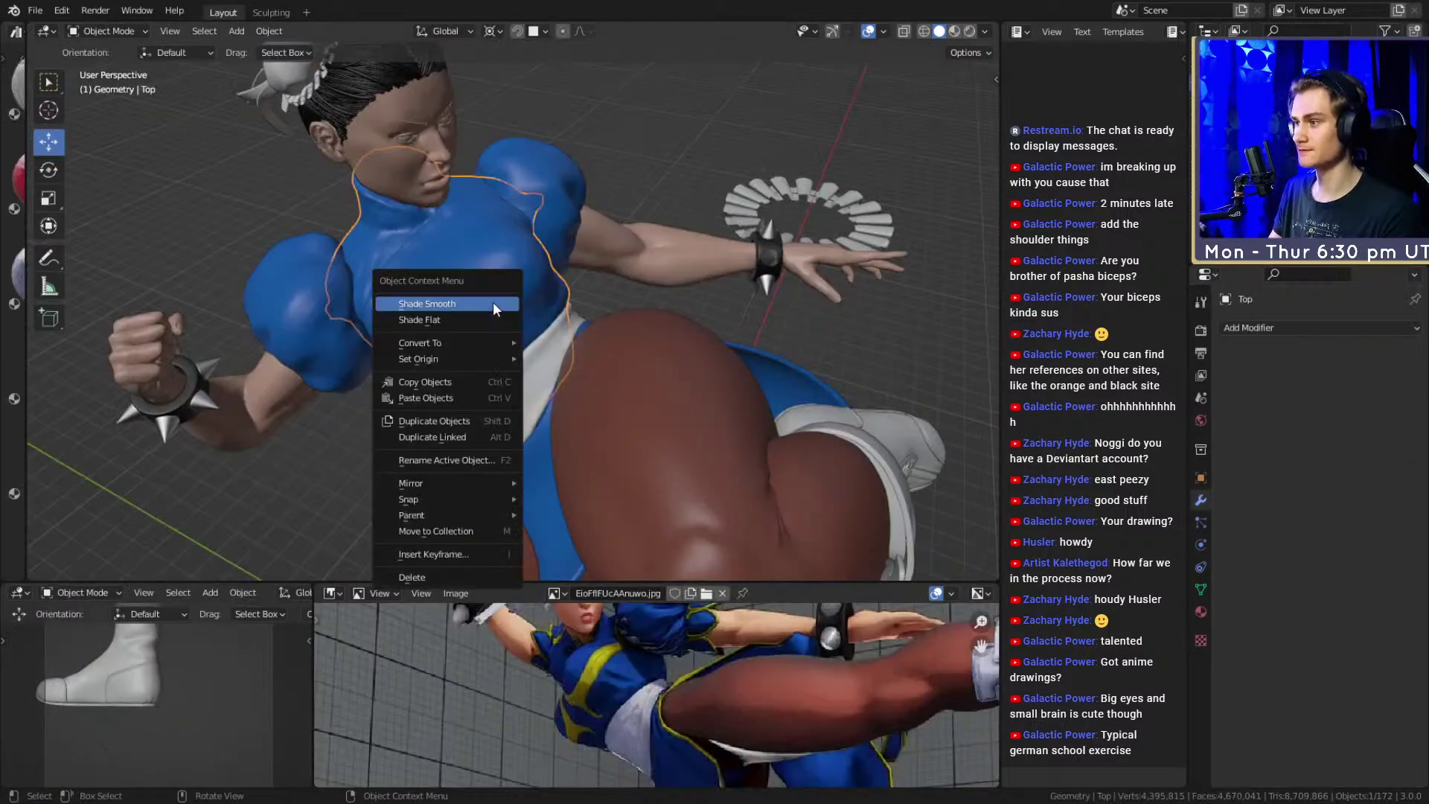
pyautogui.click(452, 325)
pyautogui.click(271, 13)
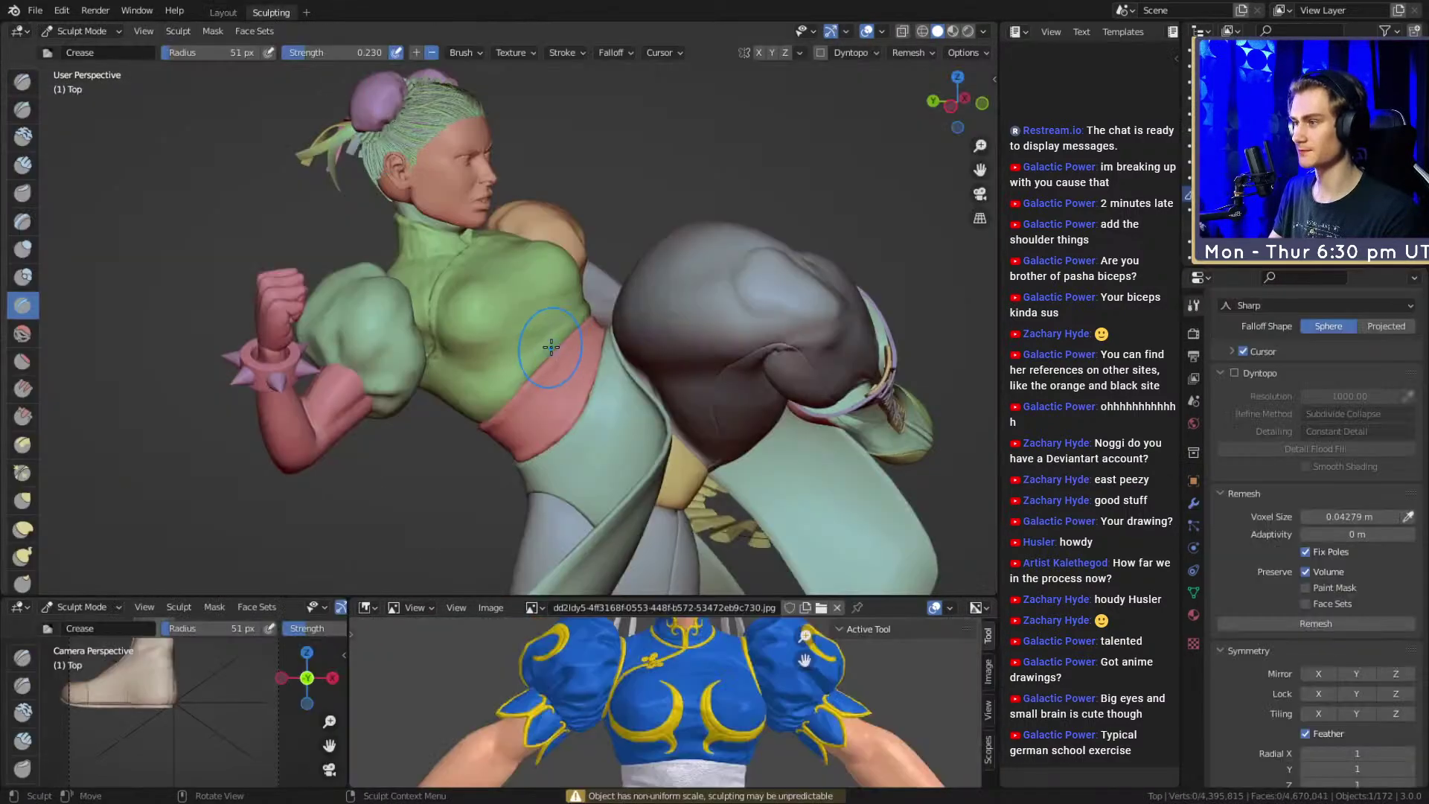
# Sample the Top's mesh detail for the voxel size, reduce it to 0.01907 m, and remesh the Top
pyautogui.scroll(5, 553, 341)
pyautogui.moveTo(552, 338)
pyautogui.mouseDown(button='middle')
pyautogui.moveTo(558, 358)
pyautogui.moveTo(539, 339)
pyautogui.mouseUp(button='middle')
pyautogui.scroll(-3, 558, 383)
pyautogui.scroll(-4, 1265, 570)
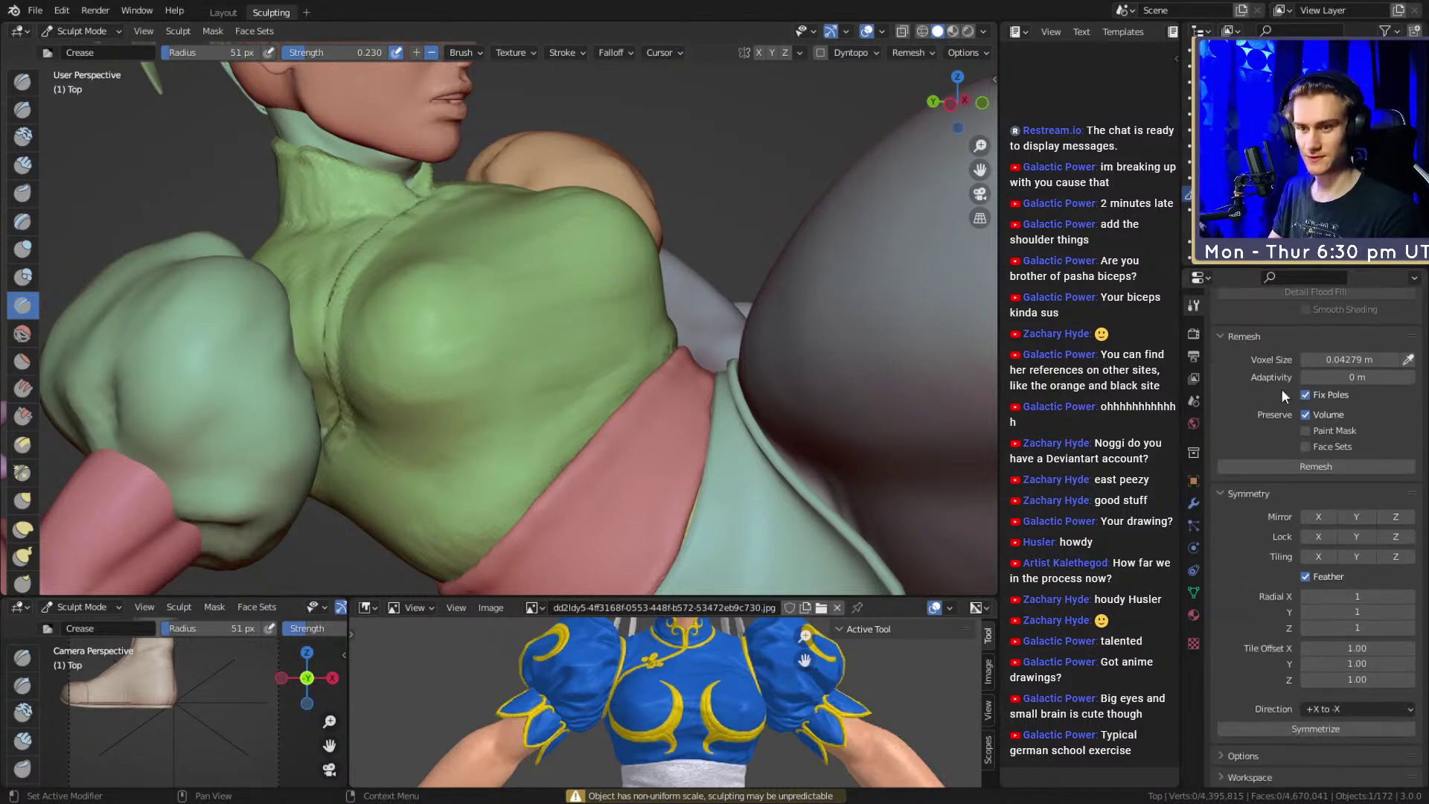
pyautogui.click(1407, 391)
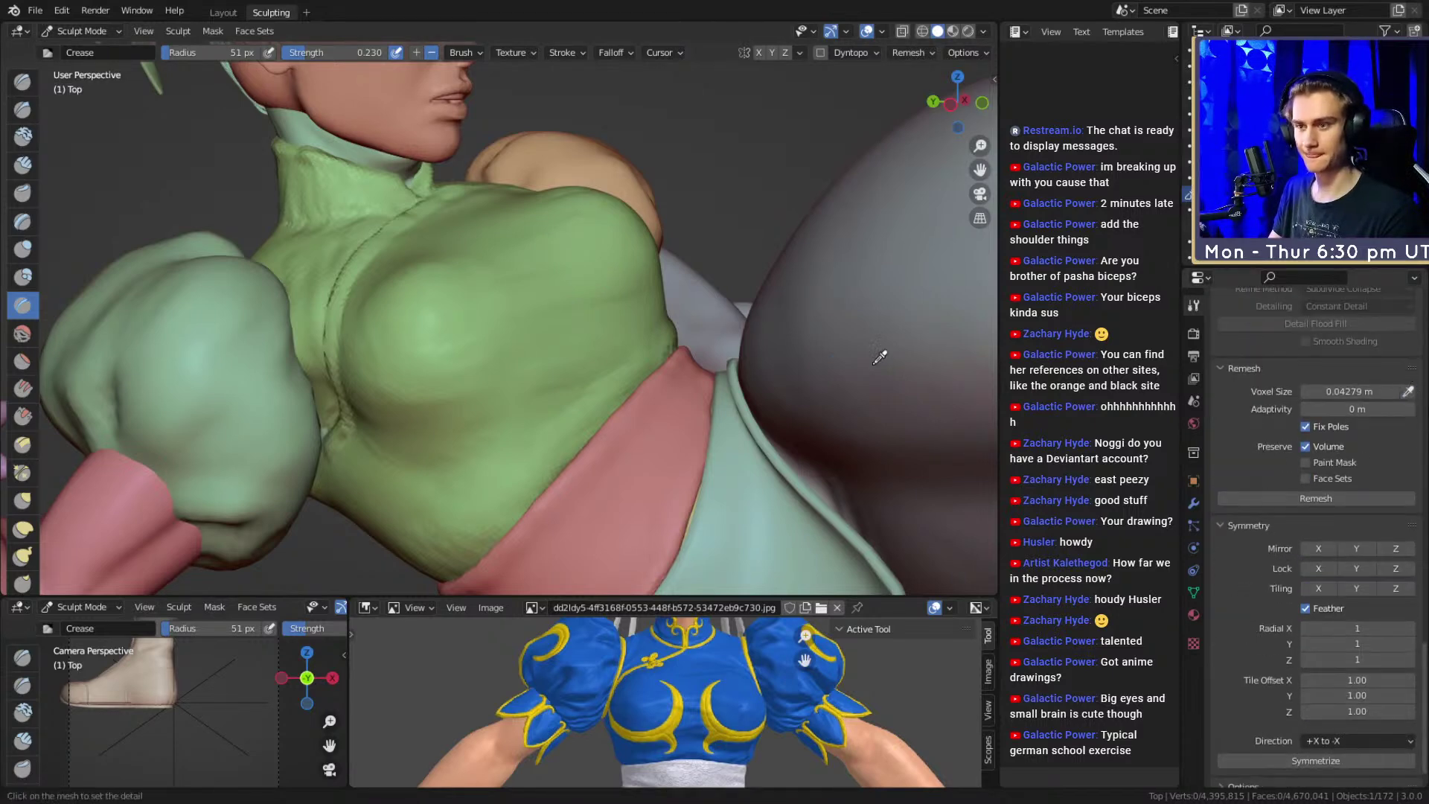
pyautogui.click(516, 266)
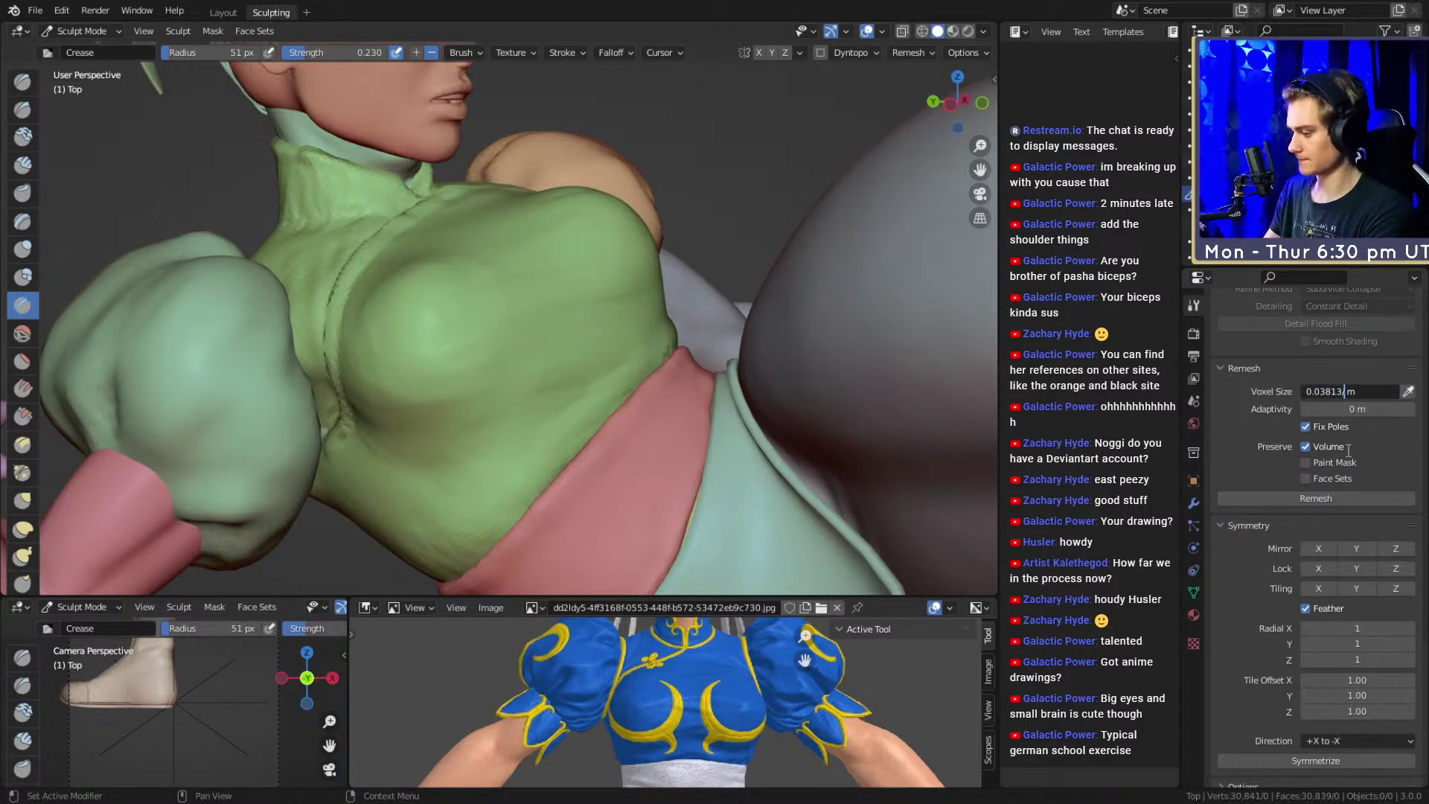
pyautogui.click(1312, 498)
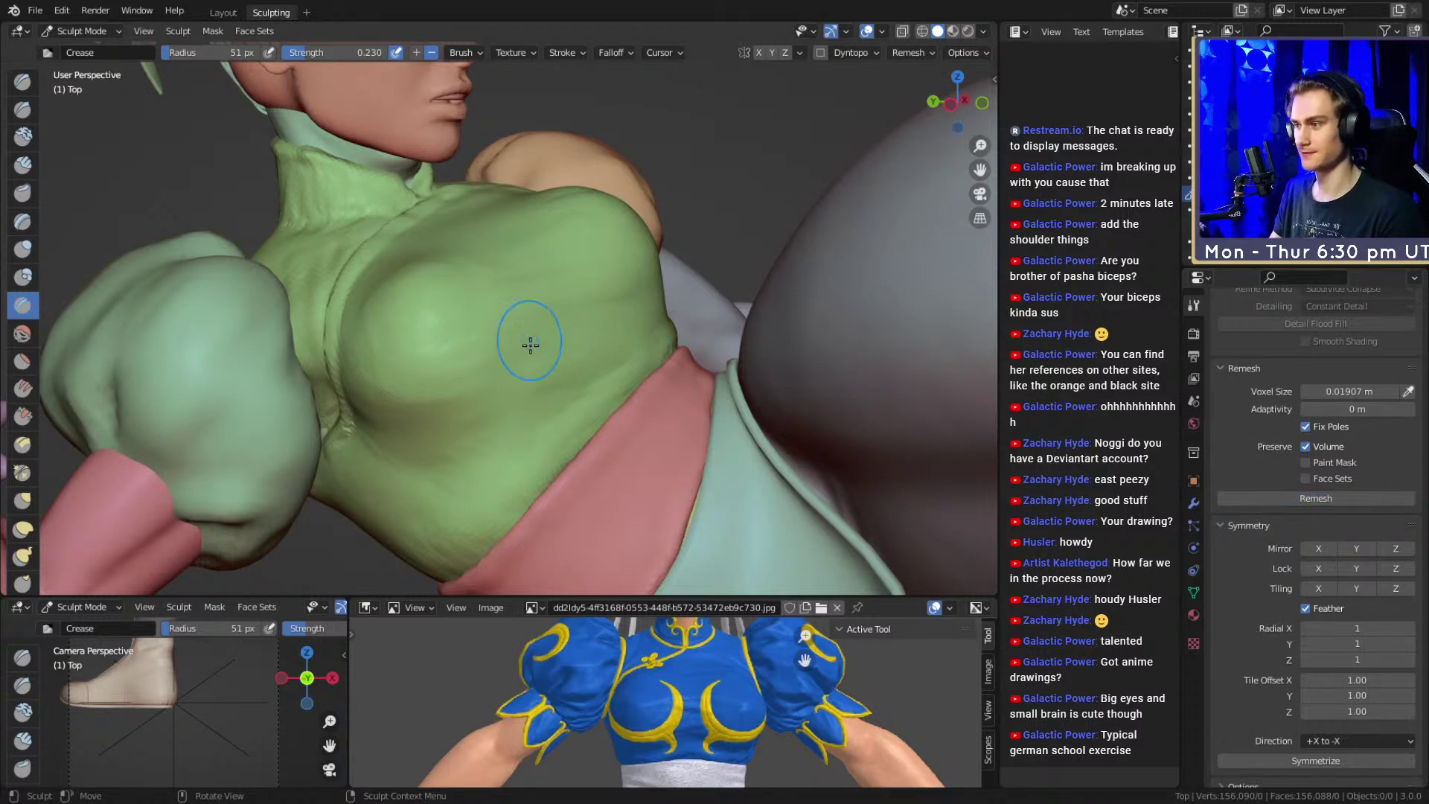
# Smooth the remeshed Top over its chest and back, using brush radii of 127 px and 55 px
pyautogui.moveTo(527, 360); pyautogui.dragTo(504, 390, button='middle')
pyautogui.press('f')
pyautogui.click(556, 383)
pyautogui.moveTo(566, 320)
pyautogui.mouseDown(button='middle')
pyautogui.moveTo(559, 244)
pyautogui.moveTo(569, 290)
pyautogui.moveTo(447, 249)
pyautogui.moveTo(428, 259)
pyautogui.moveTo(425, 316)
pyautogui.moveTo(564, 278)
pyautogui.mouseUp(button='middle')
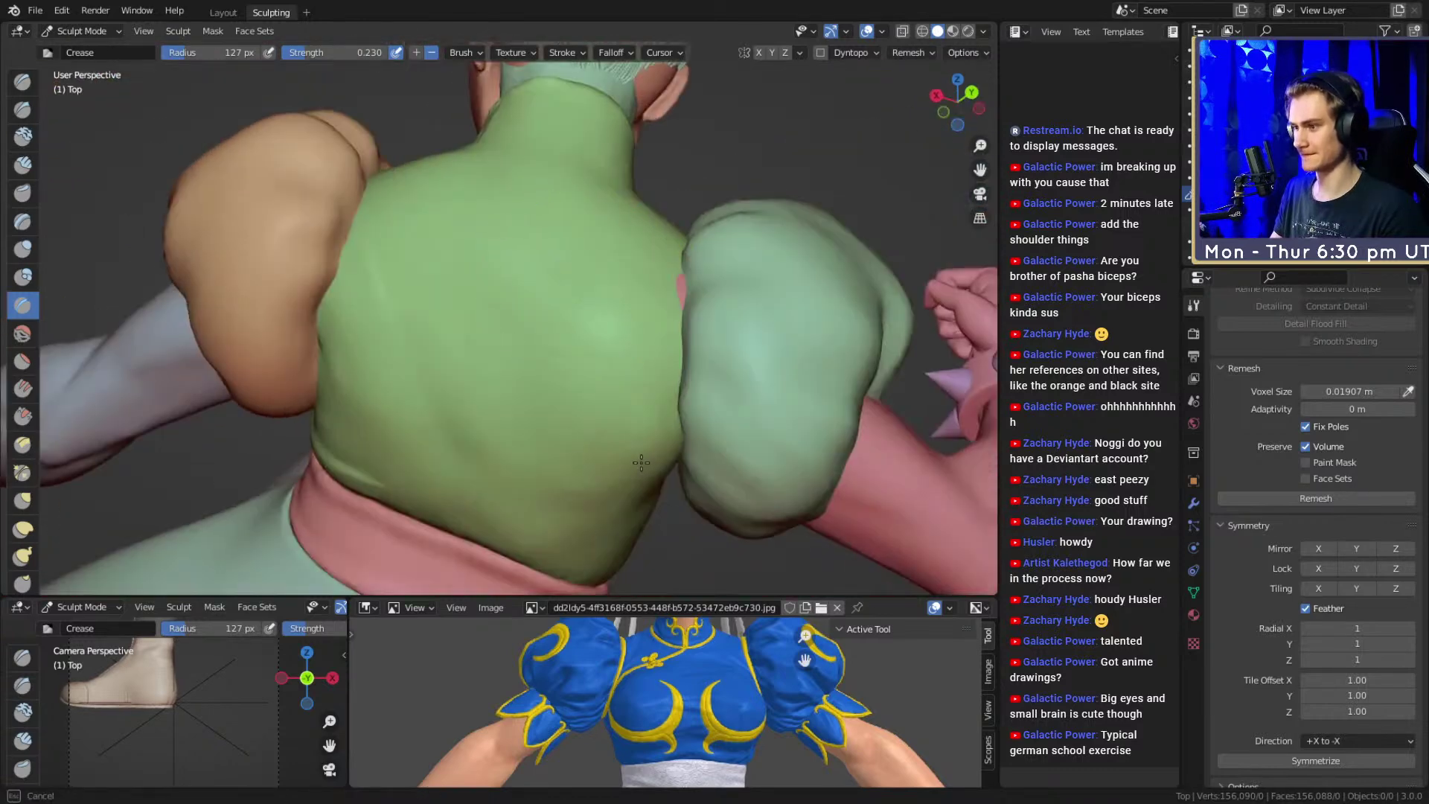
pyautogui.moveTo(361, 403)
pyautogui.mouseDown(button='middle')
pyautogui.moveTo(431, 310)
pyautogui.moveTo(455, 311)
pyautogui.moveTo(536, 377)
pyautogui.moveTo(610, 274)
pyautogui.moveTo(574, 335)
pyautogui.moveTo(484, 195)
pyautogui.mouseUp(button='middle')
pyautogui.press('f')
pyautogui.click(540, 362)
pyautogui.moveTo(622, 438)
pyautogui.keyDown('shift'); pyautogui.mouseDown(button='middle')
pyautogui.moveTo(543, 332)
pyautogui.moveTo(548, 271)
pyautogui.moveTo(549, 345)
pyautogui.moveTo(402, 376)
pyautogui.moveTo(468, 318)
pyautogui.moveTo(560, 346)
pyautogui.mouseUp(button='middle'); pyautogui.keyUp('shift')
pyautogui.press('f')
pyautogui.click(525, 272)
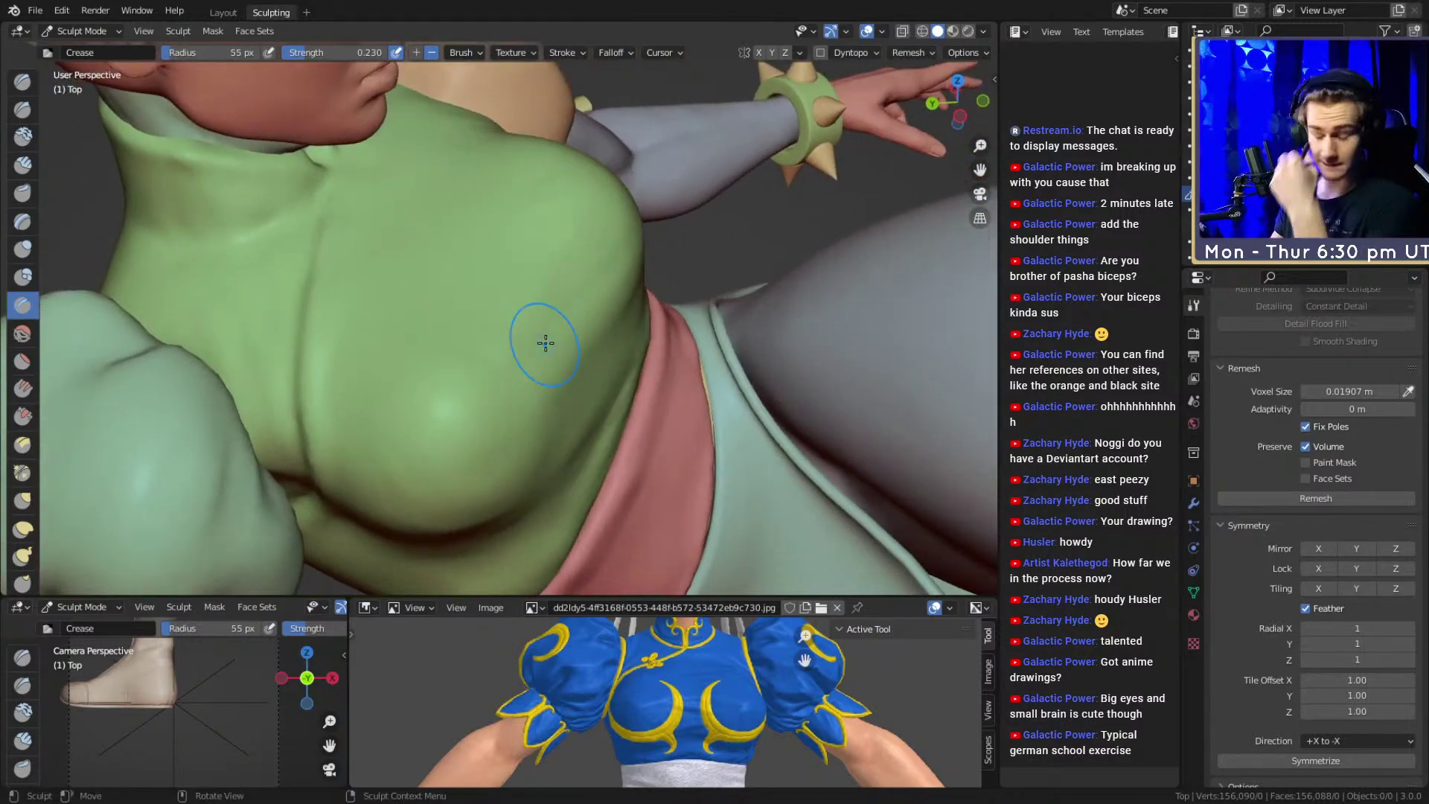
# Switch to Clay Strips and build up the chest seam beside the character's right puffed sleeve
pyautogui.moveTo(488, 300)
pyautogui.mouseDown(button='middle')
pyautogui.moveTo(619, 341)
pyautogui.moveTo(338, 182)
pyautogui.mouseUp(button='middle')
pyautogui.press('c')
pyautogui.moveTo(501, 417)
pyautogui.mouseDown(button='middle')
pyautogui.moveTo(567, 343)
pyautogui.moveTo(564, 365)
pyautogui.mouseUp(button='middle')
pyautogui.press('f')
pyautogui.click(538, 354)
pyautogui.moveTo(536, 265); pyautogui.dragTo(529, 339, button='middle')
pyautogui.moveTo(528, 239); pyautogui.dragTo(506, 439)
pyautogui.moveTo(512, 340); pyautogui.dragTo(506, 512)
# Continue the Clay Strips build-up along the seam down to the chest's underside, starting at a 36 px radius
pyautogui.moveTo(542, 468)
pyautogui.mouseDown(button='middle')
pyautogui.moveTo(504, 216)
pyautogui.moveTo(527, 335)
pyautogui.mouseUp(button='middle')
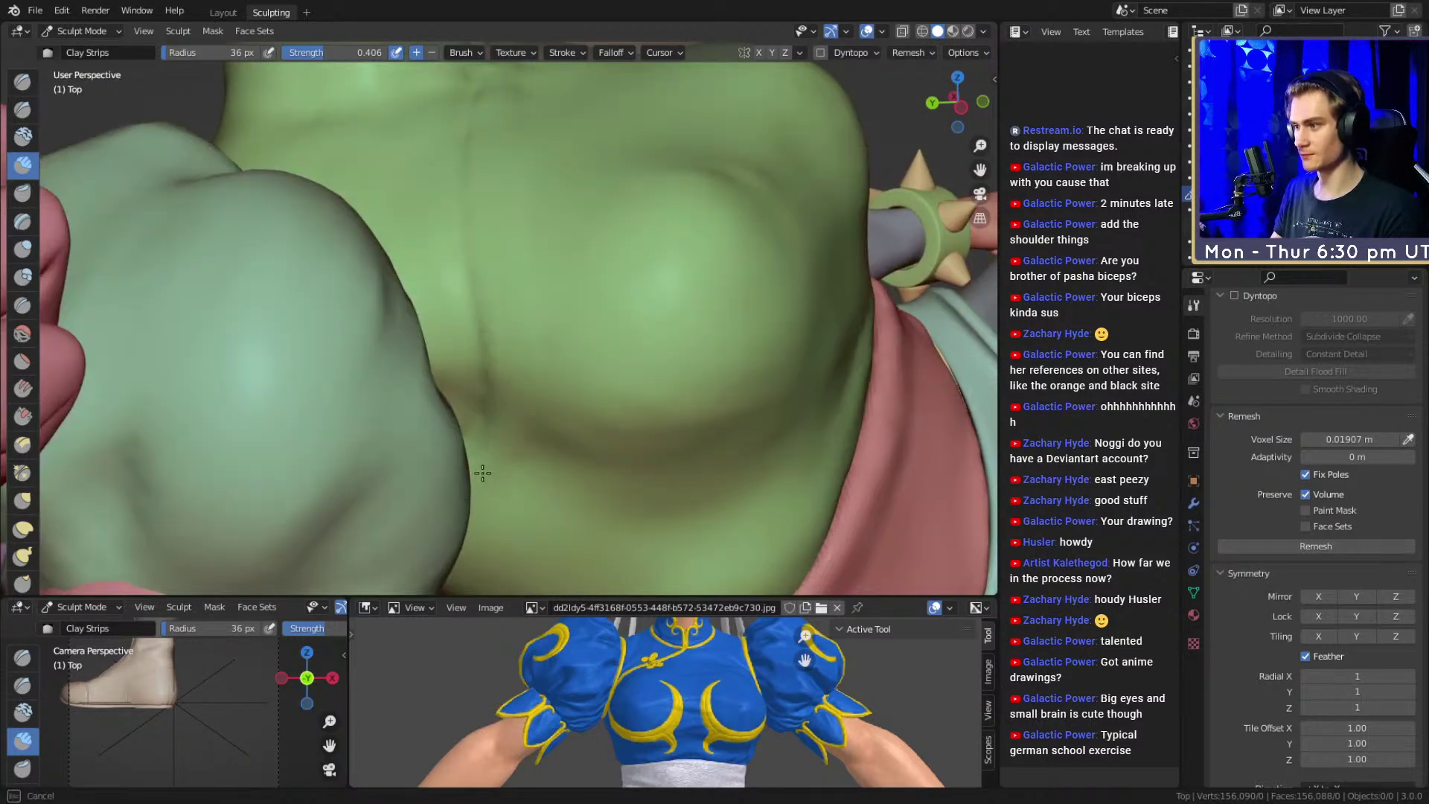
pyautogui.moveTo(492, 459); pyautogui.dragTo(492, 477)
pyautogui.moveTo(503, 249); pyautogui.dragTo(497, 447)
pyautogui.press('f')
pyautogui.click(521, 328)
pyautogui.moveTo(511, 342); pyautogui.dragTo(488, 478)
pyautogui.moveTo(488, 478); pyautogui.dragTo(530, 201, button='middle')
# Switch to a smaller Crease brush and start carving the chest seam beneath the collar
pyautogui.press('f')
pyautogui.click(470, 273)
pyautogui.hotkey('shift', 'c')
pyautogui.moveTo(424, 239)
pyautogui.mouseDown(button='middle')
pyautogui.moveTo(539, 248)
pyautogui.moveTo(516, 228)
pyautogui.mouseUp(button='middle')
pyautogui.keyDown('shift'); pyautogui.moveTo(480, 432); pyautogui.dragTo(495, 514, button='middle'); pyautogui.keyUp('shift')
pyautogui.press('f')
pyautogui.click(494, 230)
pyautogui.moveTo(472, 267); pyautogui.dragTo(467, 299)
# Set the Crease strength to 0.430 and the radius to 25 px, and sharpen the seam running down from the collar
pyautogui.keyDown('shift'); pyautogui.moveTo(471, 288); pyautogui.dragTo(505, 217, button='middle'); pyautogui.keyUp('shift')
pyautogui.press('f')
pyautogui.click(504, 216)
pyautogui.moveTo(500, 211); pyautogui.dragTo(505, 204)
pyautogui.hotkey('shift', 'f')
pyautogui.click(485, 313)
pyautogui.press('f')
pyautogui.click(493, 315)
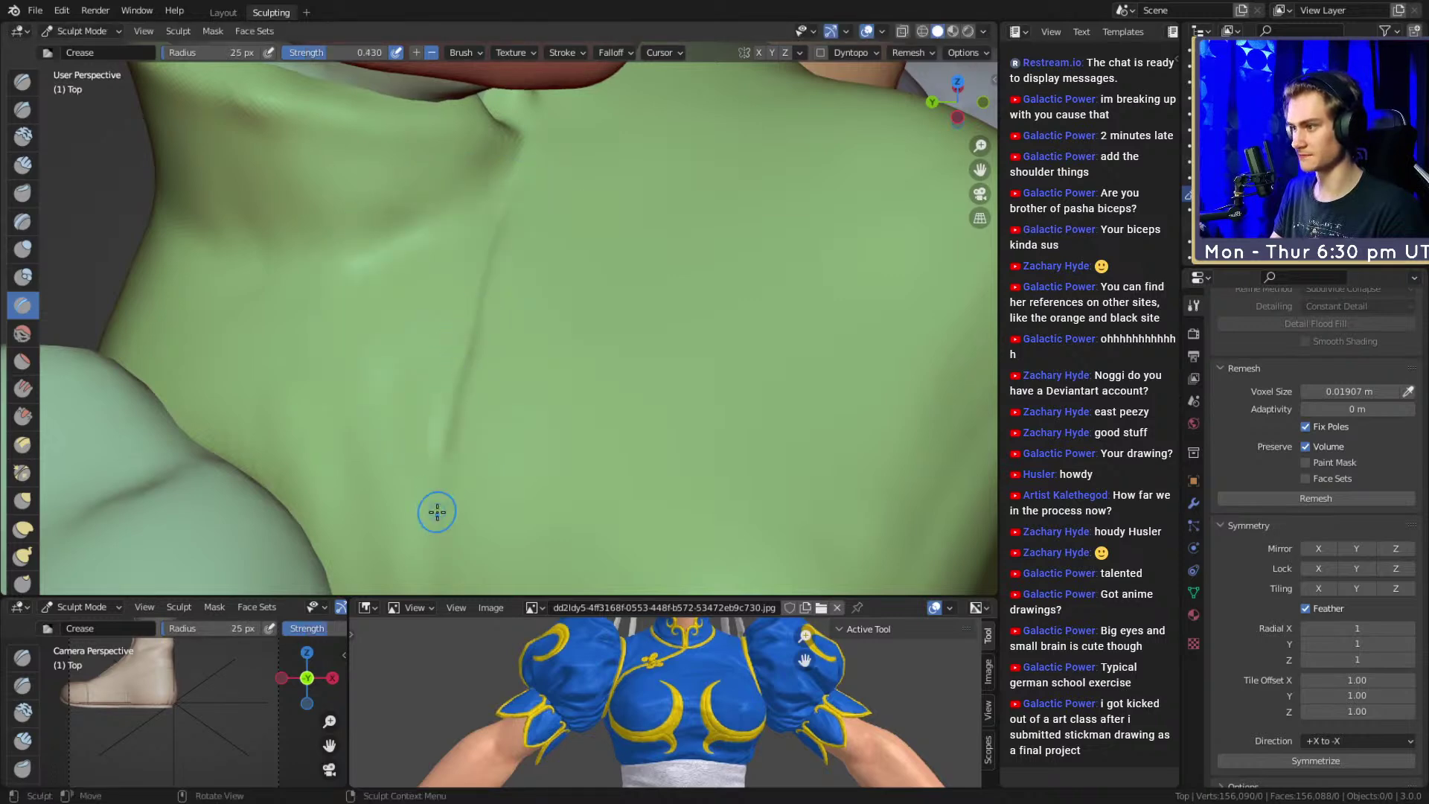
# Deepen the seam from the upper chest to the armpit with the Crease brush at a 23 px radius
pyautogui.keyDown('shift'); pyautogui.moveTo(439, 500); pyautogui.dragTo(506, 268, button='middle'); pyautogui.keyUp('shift')
pyautogui.keyDown('alt'); pyautogui.keyDown('shift'); pyautogui.moveTo(483, 489); pyautogui.dragTo(499, 354); pyautogui.keyUp('shift'); pyautogui.keyUp('alt')
pyautogui.moveTo(498, 271)
pyautogui.mouseDown()
pyautogui.moveTo(507, 465)
pyautogui.moveTo(501, 333)
pyautogui.mouseUp()
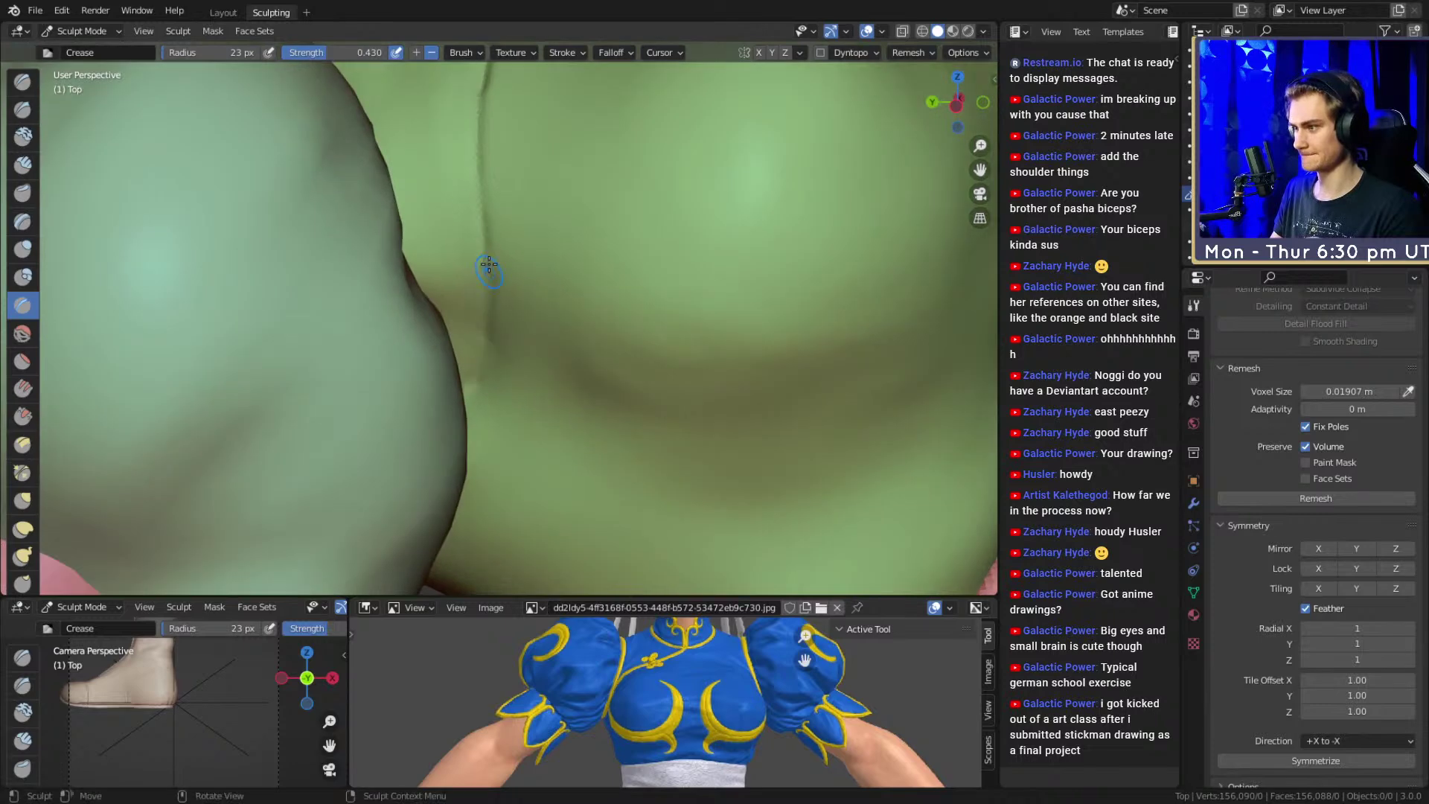
pyautogui.moveTo(482, 301); pyautogui.dragTo(516, 209, button='middle')
pyautogui.keyDown('alt'); pyautogui.keyDown('shift'); pyautogui.moveTo(521, 107); pyautogui.dragTo(501, 319); pyautogui.keyUp('shift'); pyautogui.keyUp('alt')
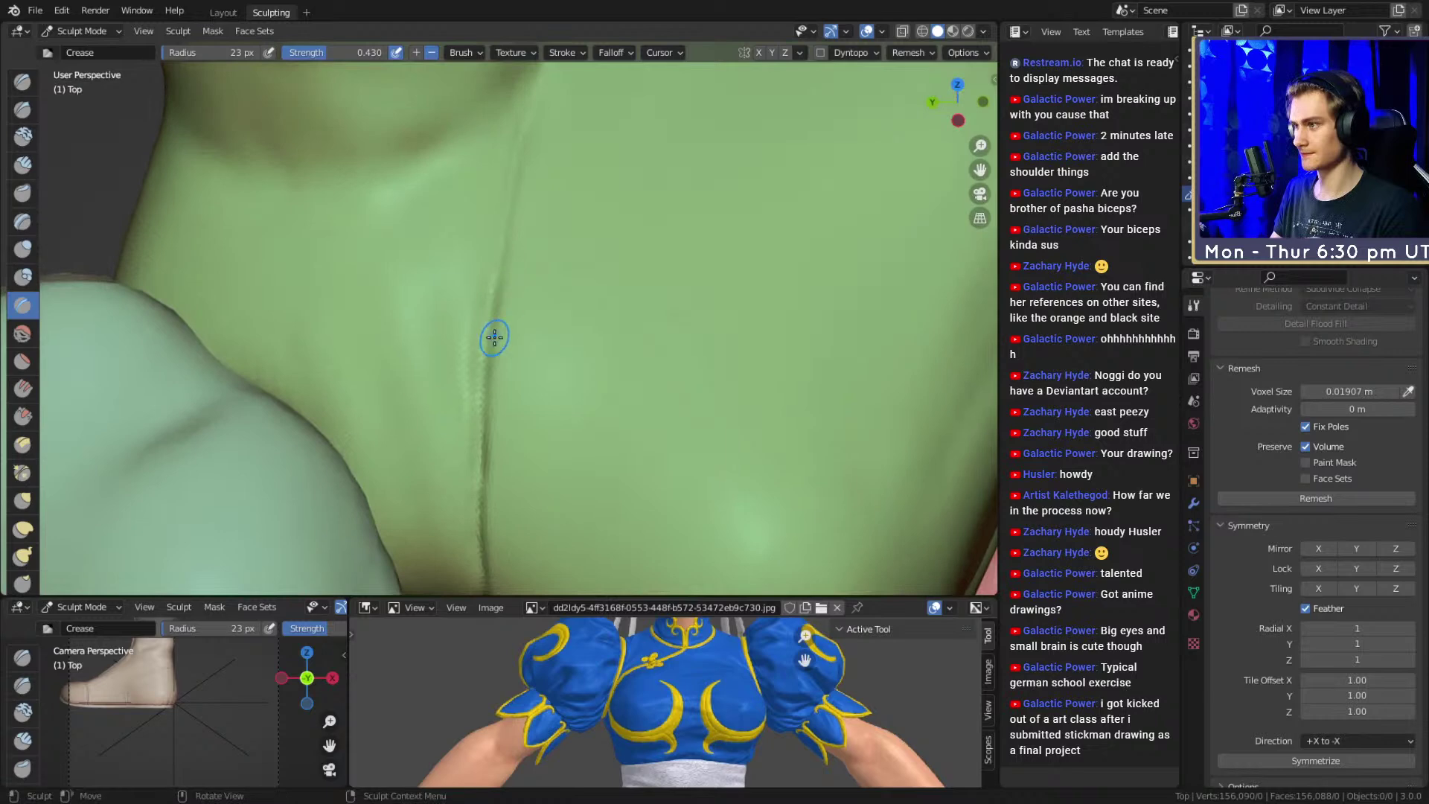
pyautogui.keyDown('alt'); pyautogui.keyDown('shift'); pyautogui.moveTo(520, 166); pyautogui.dragTo(487, 325); pyautogui.keyUp('shift'); pyautogui.keyUp('alt')
# Examine the Top's seam, chest and waist folds up close and on the whole figure
pyautogui.keyDown('alt'); pyautogui.moveTo(541, 209); pyautogui.dragTo(467, 205); pyautogui.keyUp('alt')
pyautogui.moveTo(468, 205); pyautogui.dragTo(485, 234, button='middle')
pyautogui.moveTo(527, 191)
pyautogui.keyDown('ctrl'); pyautogui.mouseDown(button='middle')
pyautogui.moveTo(554, 417)
pyautogui.moveTo(565, 341)
pyautogui.moveTo(279, 136)
pyautogui.mouseUp(button='middle'); pyautogui.keyUp('ctrl')
pyautogui.keyDown('alt'); pyautogui.keyDown('shift'); pyautogui.moveTo(553, 383); pyautogui.dragTo(659, 327); pyautogui.keyUp('shift'); pyautogui.keyUp('alt')
pyautogui.moveTo(659, 327)
pyautogui.keyDown('alt'); pyautogui.mouseDown()
pyautogui.moveTo(580, 350)
pyautogui.moveTo(561, 296)
pyautogui.mouseUp(); pyautogui.keyUp('alt')
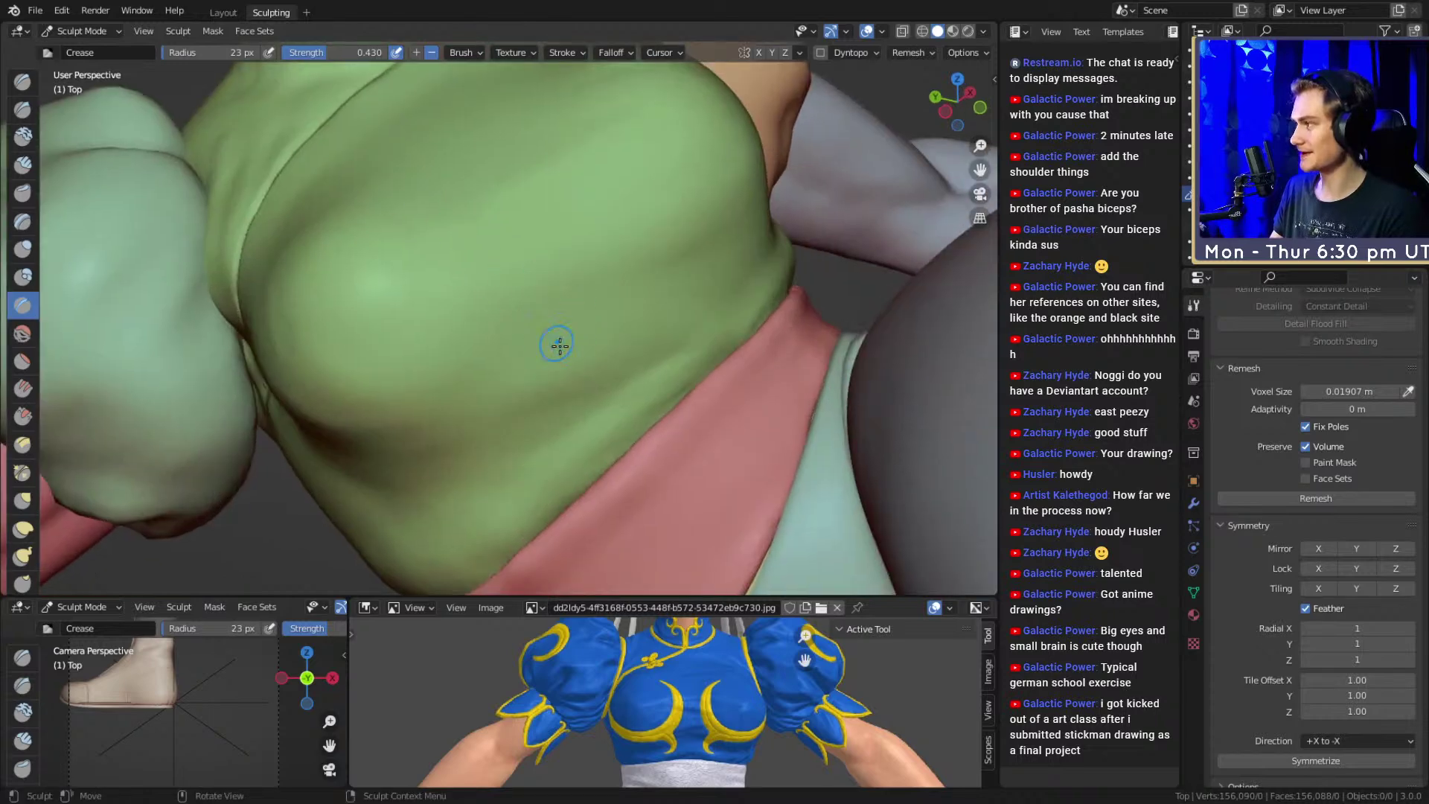
pyautogui.moveTo(616, 262); pyautogui.dragTo(578, 310, button='middle')
pyautogui.scroll(-8, 565, 372)
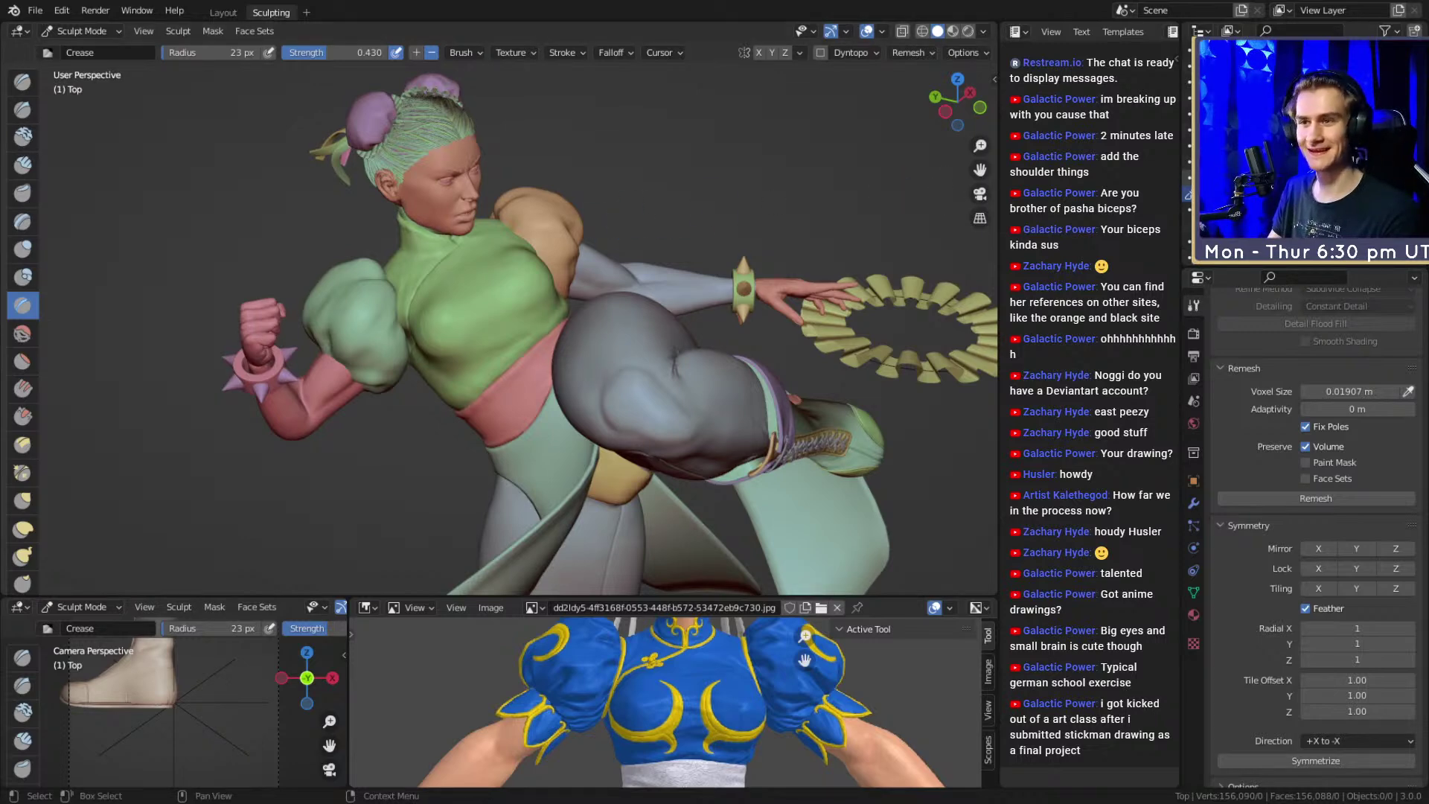
# Hide the grey leg covering and the tan body piece beneath it to clear the view around the Top's waist
pyautogui.moveTo(523, 285); pyautogui.dragTo(603, 292, button='middle')
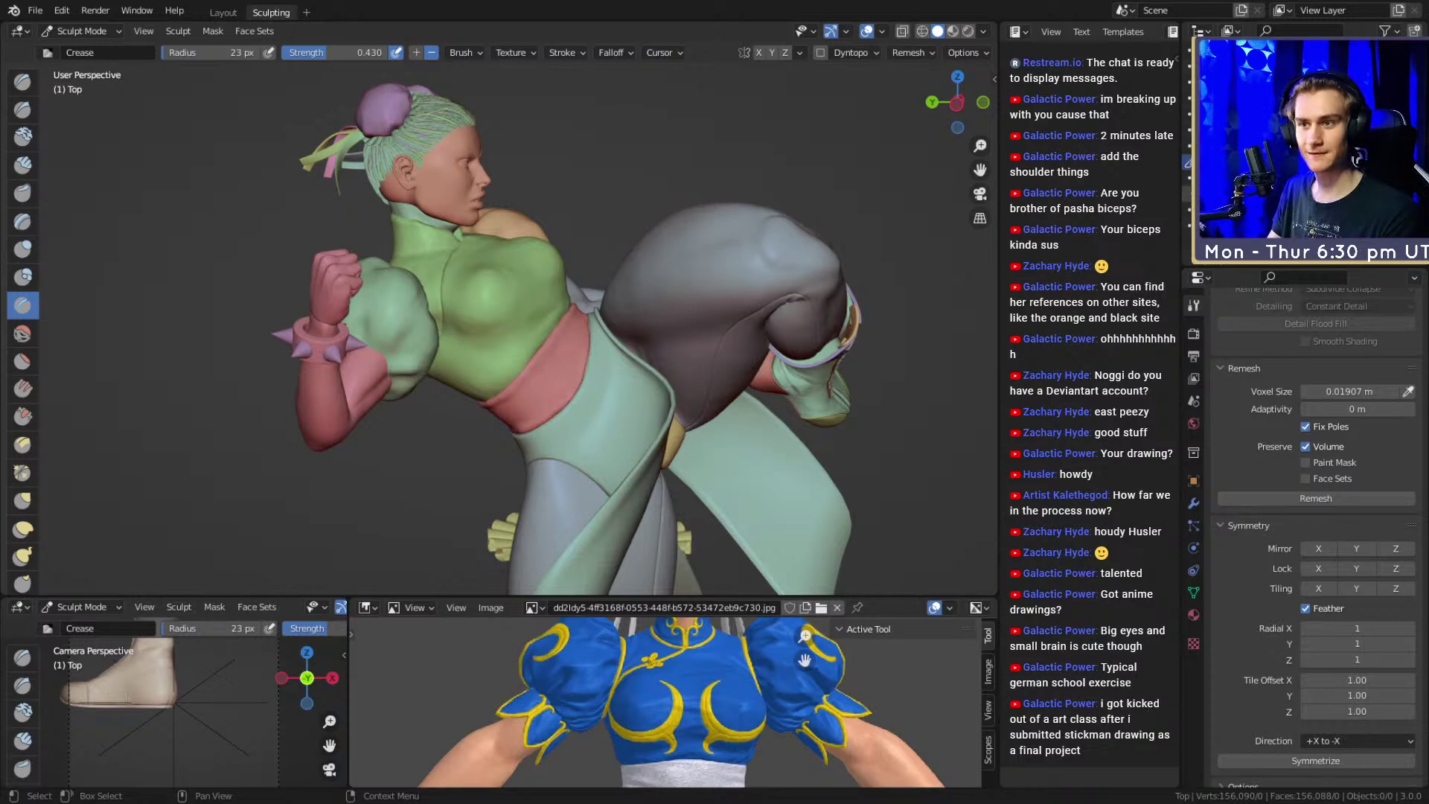
pyautogui.hotkey('ctrl', 'z')
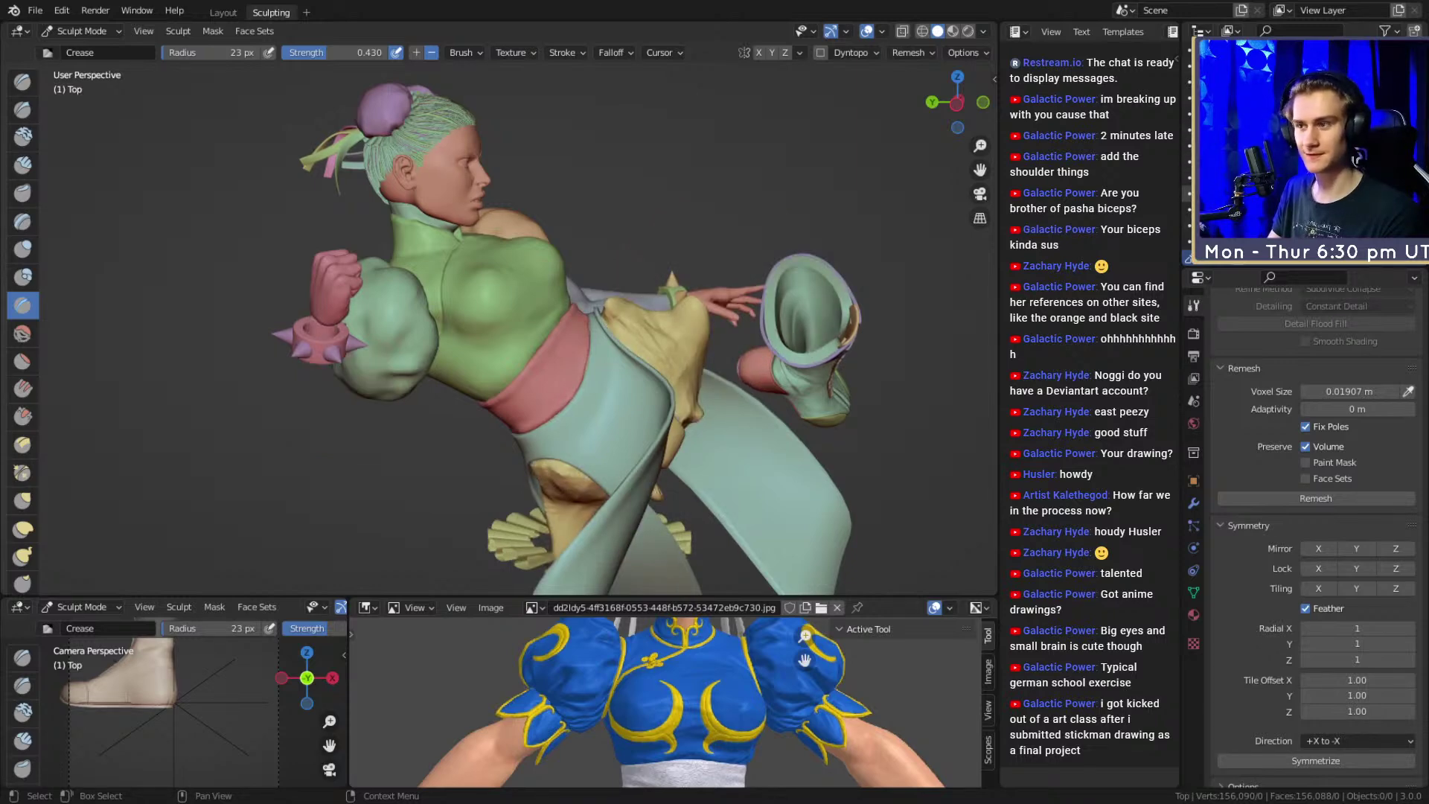
pyautogui.click(1402, 226)
pyautogui.moveTo(781, 373); pyautogui.dragTo(621, 372, button='middle')
pyautogui.keyDown('ctrl'); pyautogui.moveTo(621, 372); pyautogui.dragTo(676, 422, button='middle'); pyautogui.keyUp('ctrl')
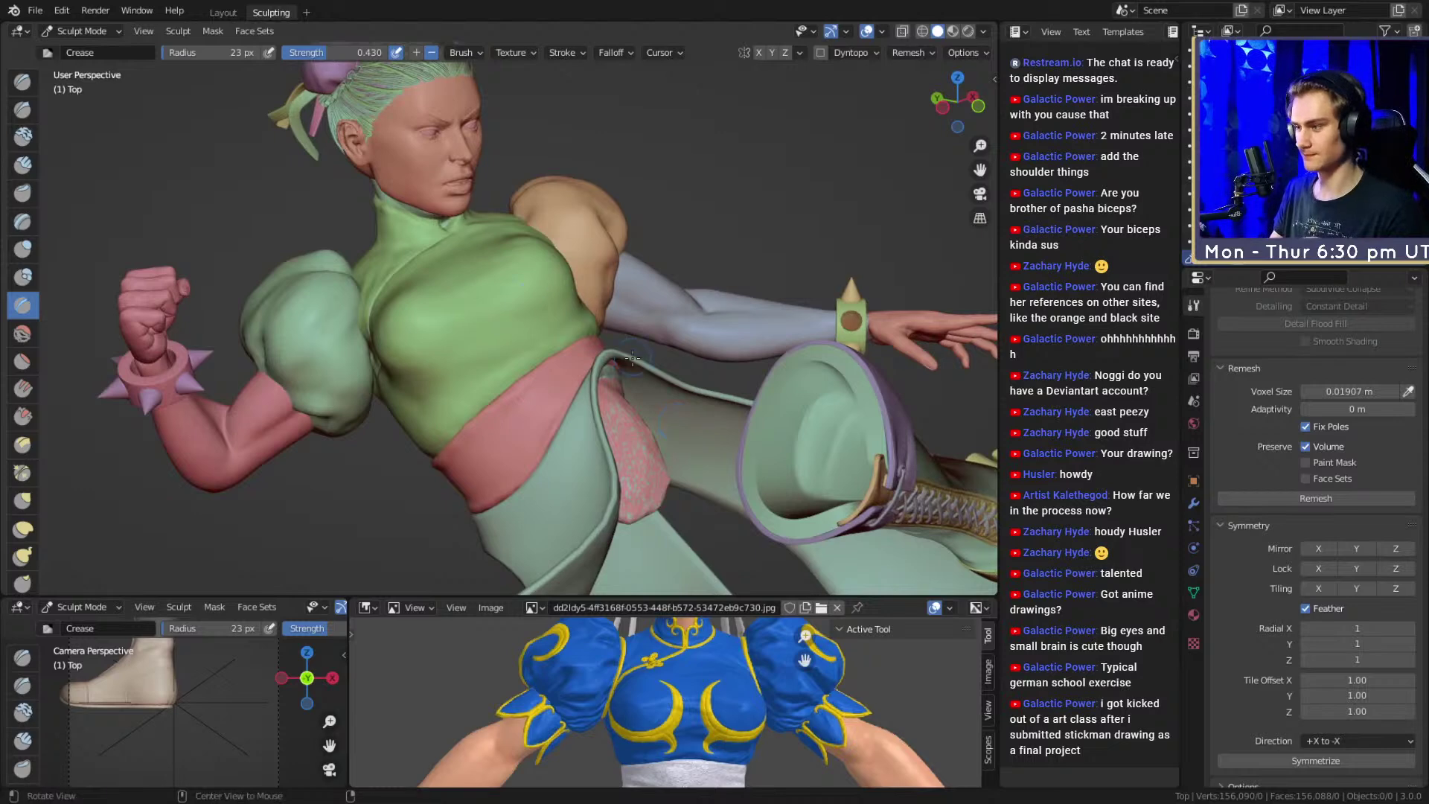
# Soften the Crease brush to strength 0.206, enlarge its radius to 46 and 60 px, and work light tension lines across the chest
pyautogui.scroll(6, 629, 350)
pyautogui.moveTo(544, 341)
pyautogui.mouseDown(button='middle')
pyautogui.moveTo(528, 315)
pyautogui.moveTo(651, 307)
pyautogui.mouseUp(button='middle')
pyautogui.press('f')
pyautogui.click(546, 316)
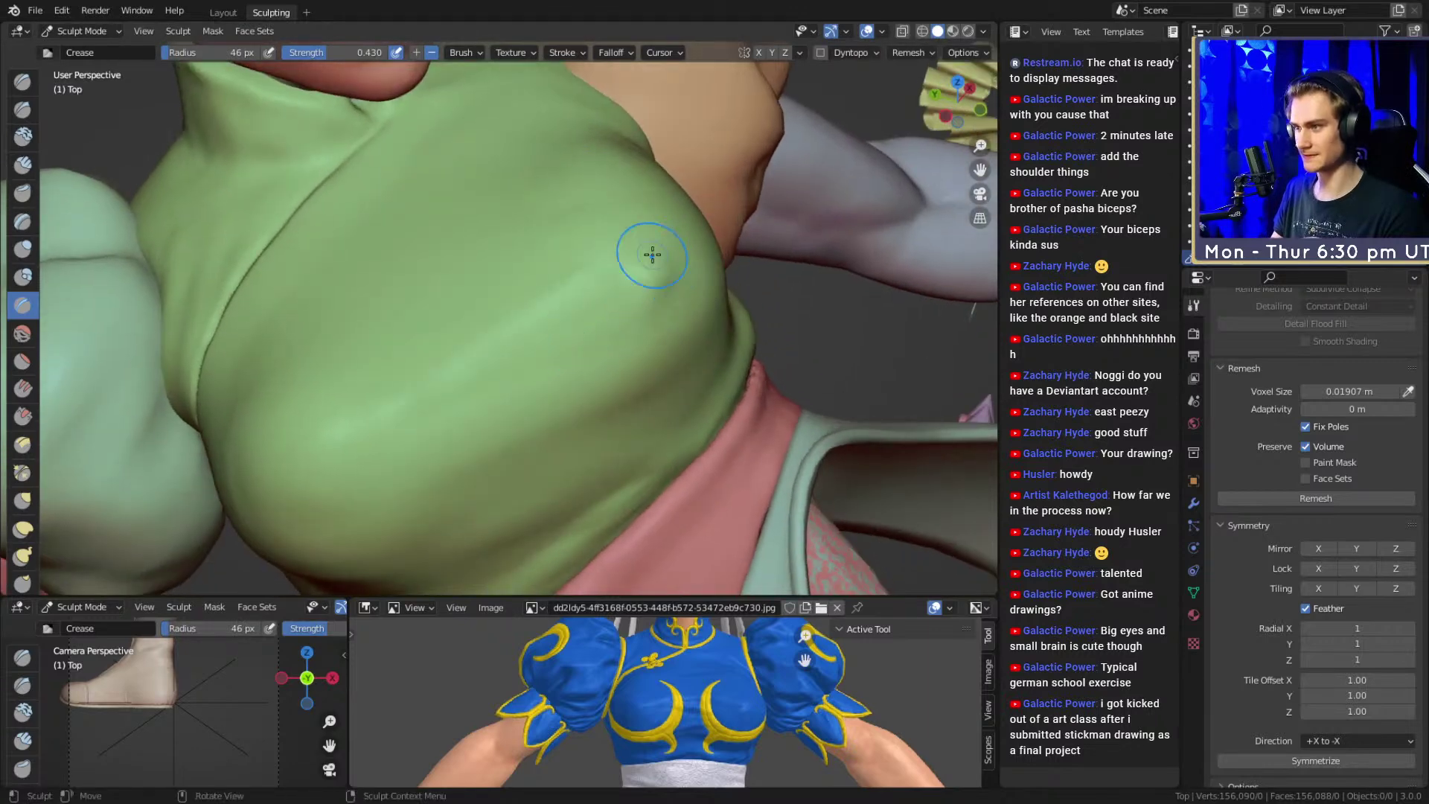
pyautogui.hotkey('shift', 'f')
pyautogui.click(644, 275)
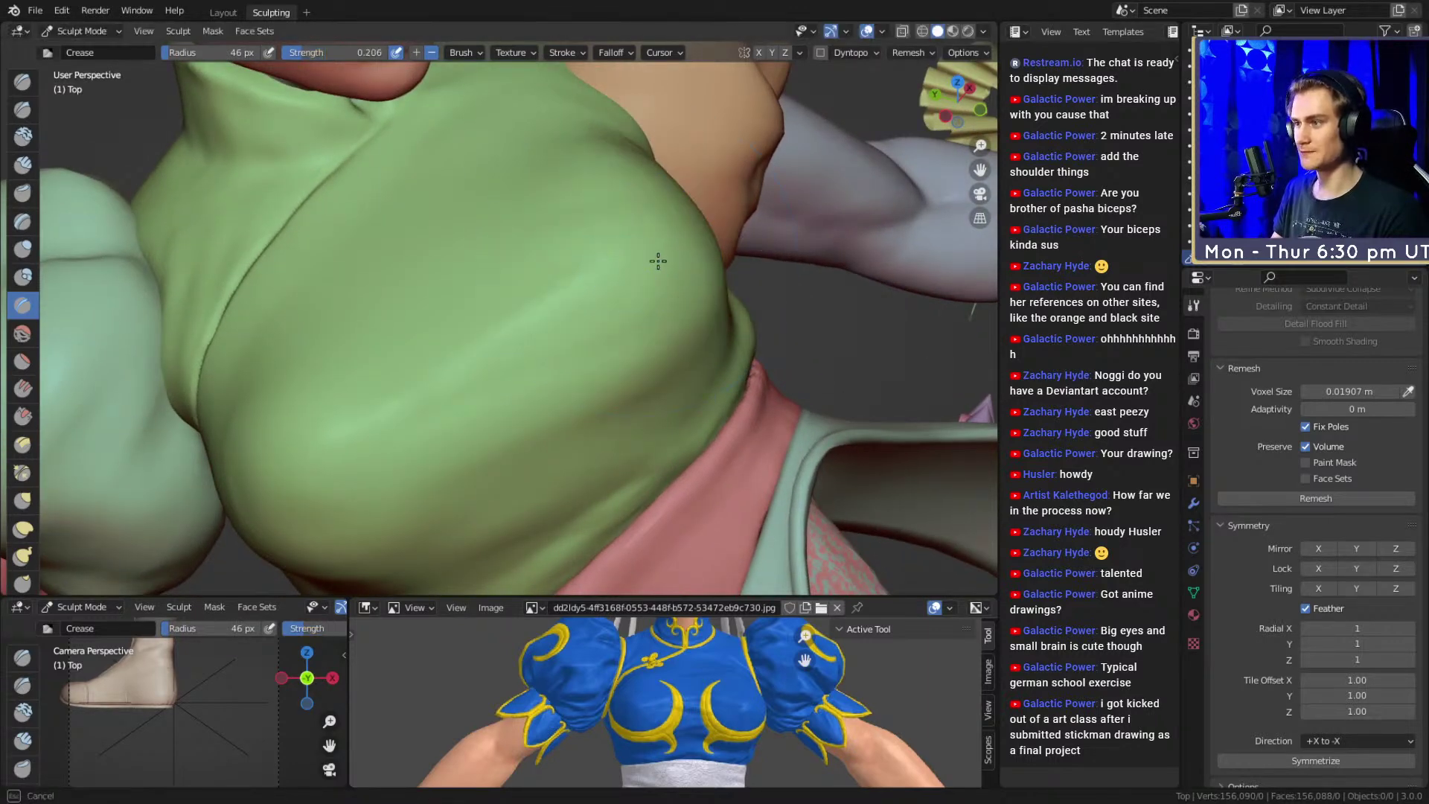
pyautogui.keyDown('alt'); pyautogui.moveTo(670, 294); pyautogui.dragTo(629, 268); pyautogui.keyUp('alt')
pyautogui.press('f')
pyautogui.click(603, 294)
pyautogui.moveTo(629, 269); pyautogui.dragTo(410, 388, button='middle')
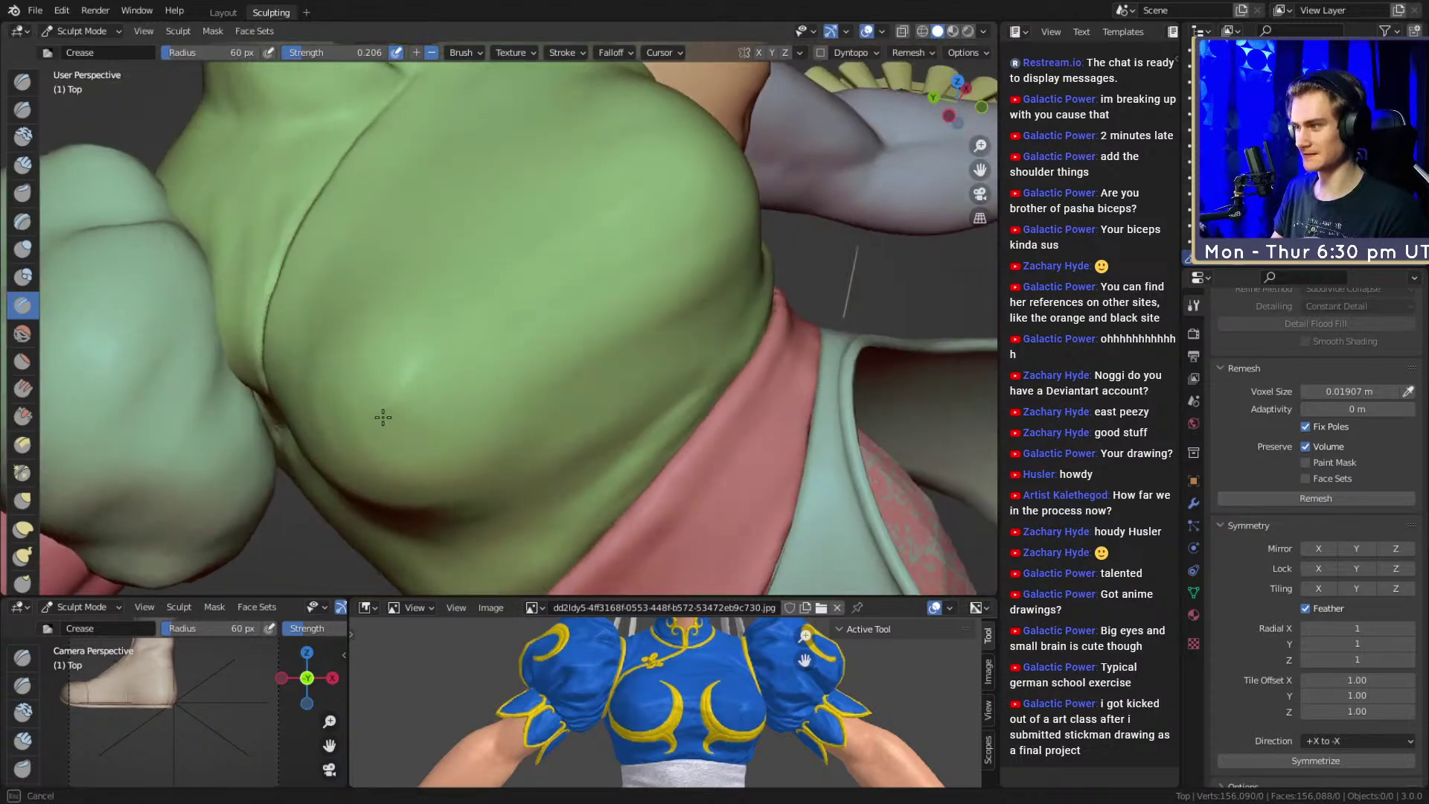
# Build up and smooth the fabric on the lower chest with the Clay Strips brush at a 109 px radius
pyautogui.press('c')
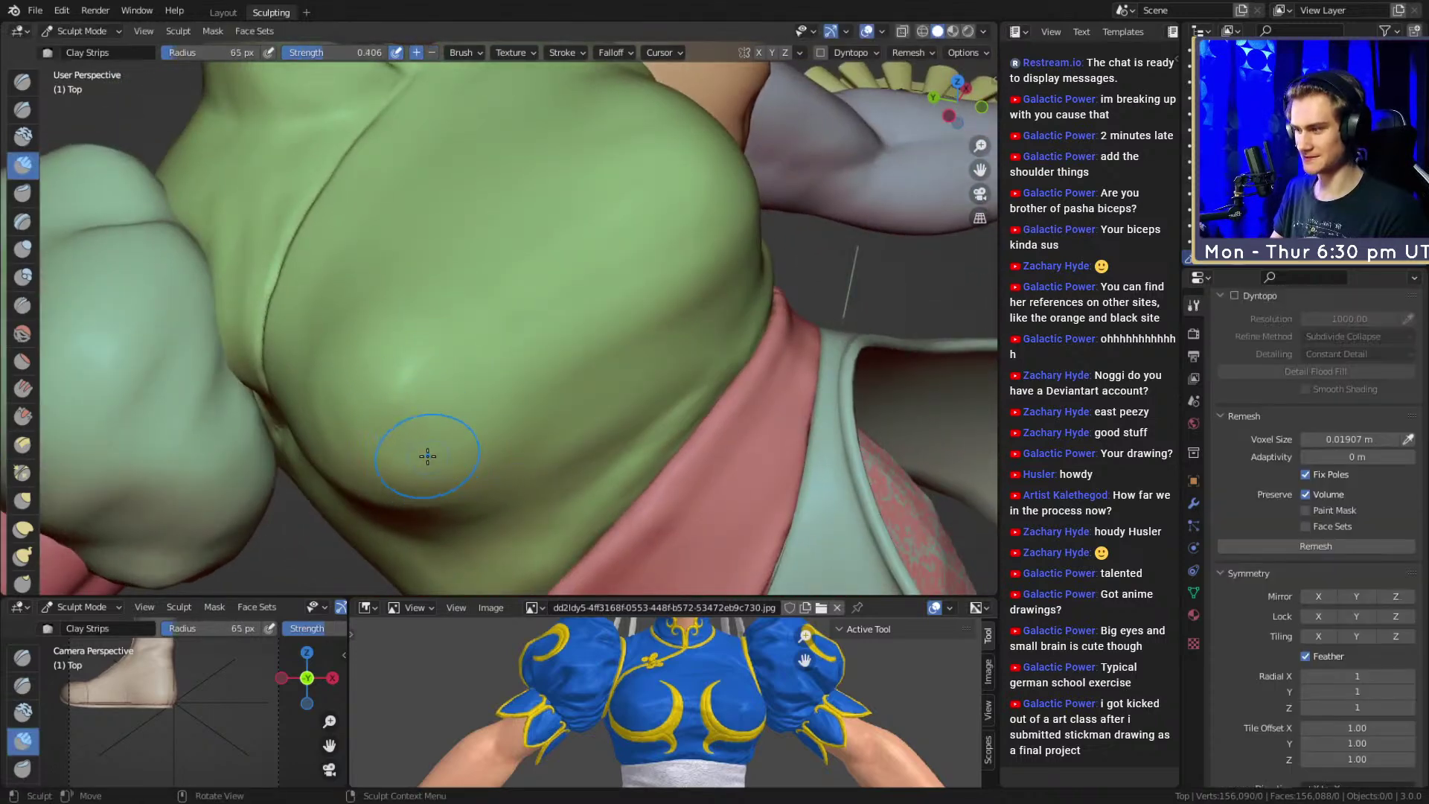
pyautogui.click(393, 442)
pyautogui.press('f')
pyautogui.click(482, 433)
pyautogui.moveTo(480, 431)
pyautogui.mouseDown()
pyautogui.moveTo(431, 434)
pyautogui.moveTo(393, 462)
pyautogui.moveTo(398, 449)
pyautogui.moveTo(329, 431)
pyautogui.mouseUp()
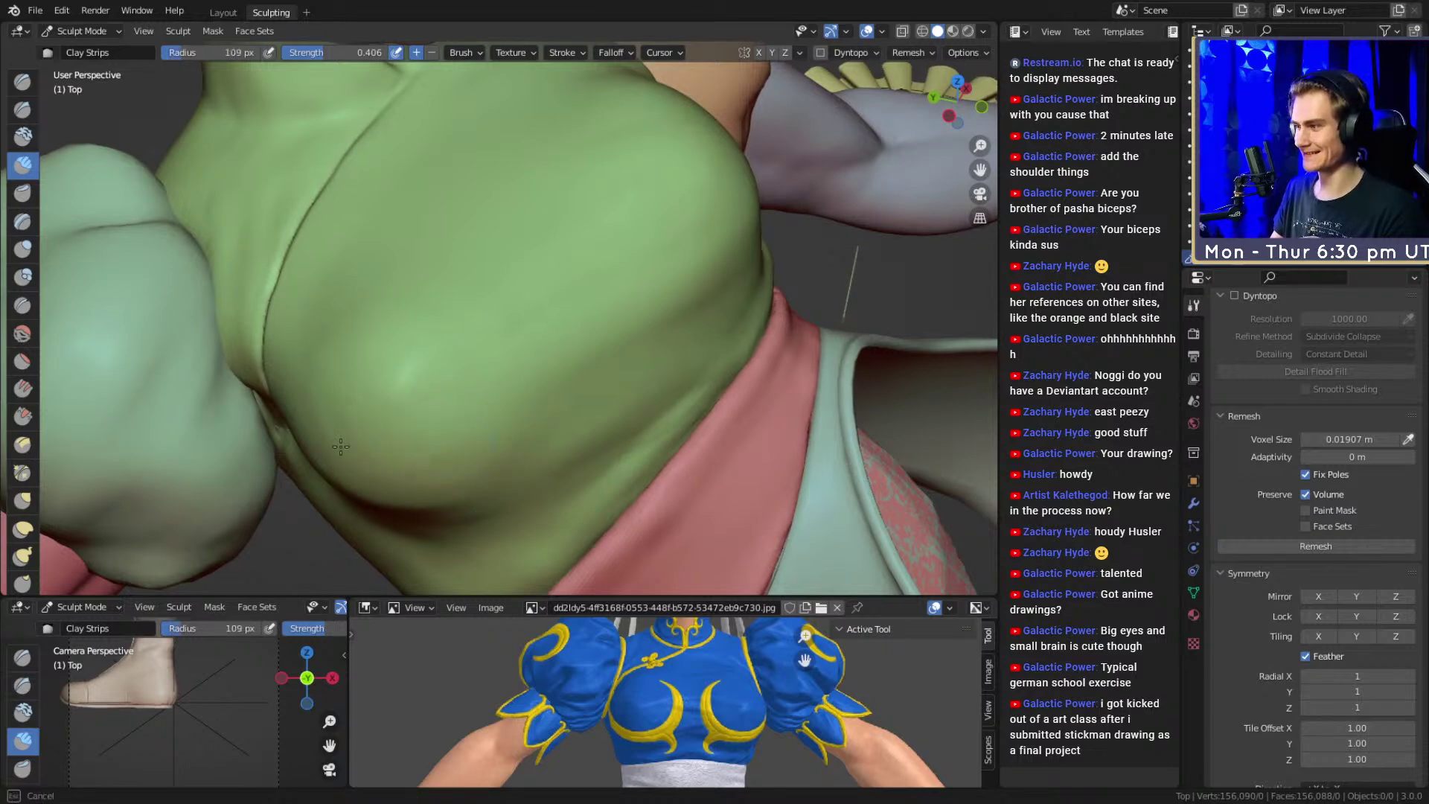
pyautogui.moveTo(453, 408)
pyautogui.keyDown('alt'); pyautogui.keyDown('shift'); pyautogui.mouseDown()
pyautogui.moveTo(427, 380)
pyautogui.moveTo(485, 380)
pyautogui.moveTo(417, 265)
pyautogui.moveTo(506, 378)
pyautogui.moveTo(504, 360)
pyautogui.mouseUp(); pyautogui.keyUp('shift'); pyautogui.keyUp('alt')
# Sculpt diagonal tension folds across the chest with the Crease brush at about 46 to 53 px
pyautogui.hotkey('shift', 'c')
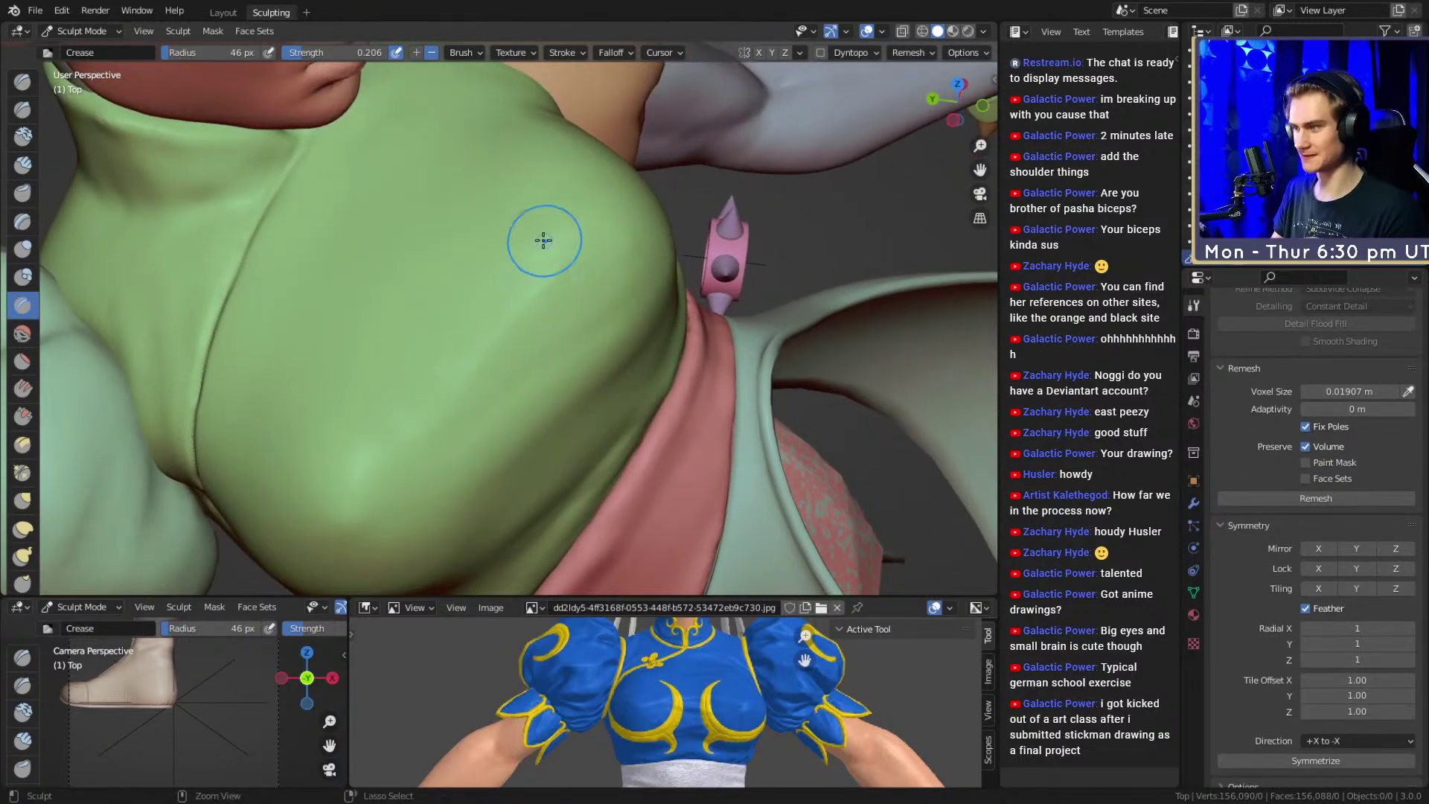
pyautogui.moveTo(548, 275)
pyautogui.keyDown('alt'); pyautogui.mouseDown()
pyautogui.moveTo(488, 332)
pyautogui.moveTo(523, 367)
pyautogui.moveTo(460, 409)
pyautogui.mouseUp(); pyautogui.keyUp('alt')
pyautogui.moveTo(570, 243)
pyautogui.keyDown('alt'); pyautogui.mouseDown()
pyautogui.moveTo(526, 313)
pyautogui.moveTo(423, 414)
pyautogui.mouseUp(); pyautogui.keyUp('alt')
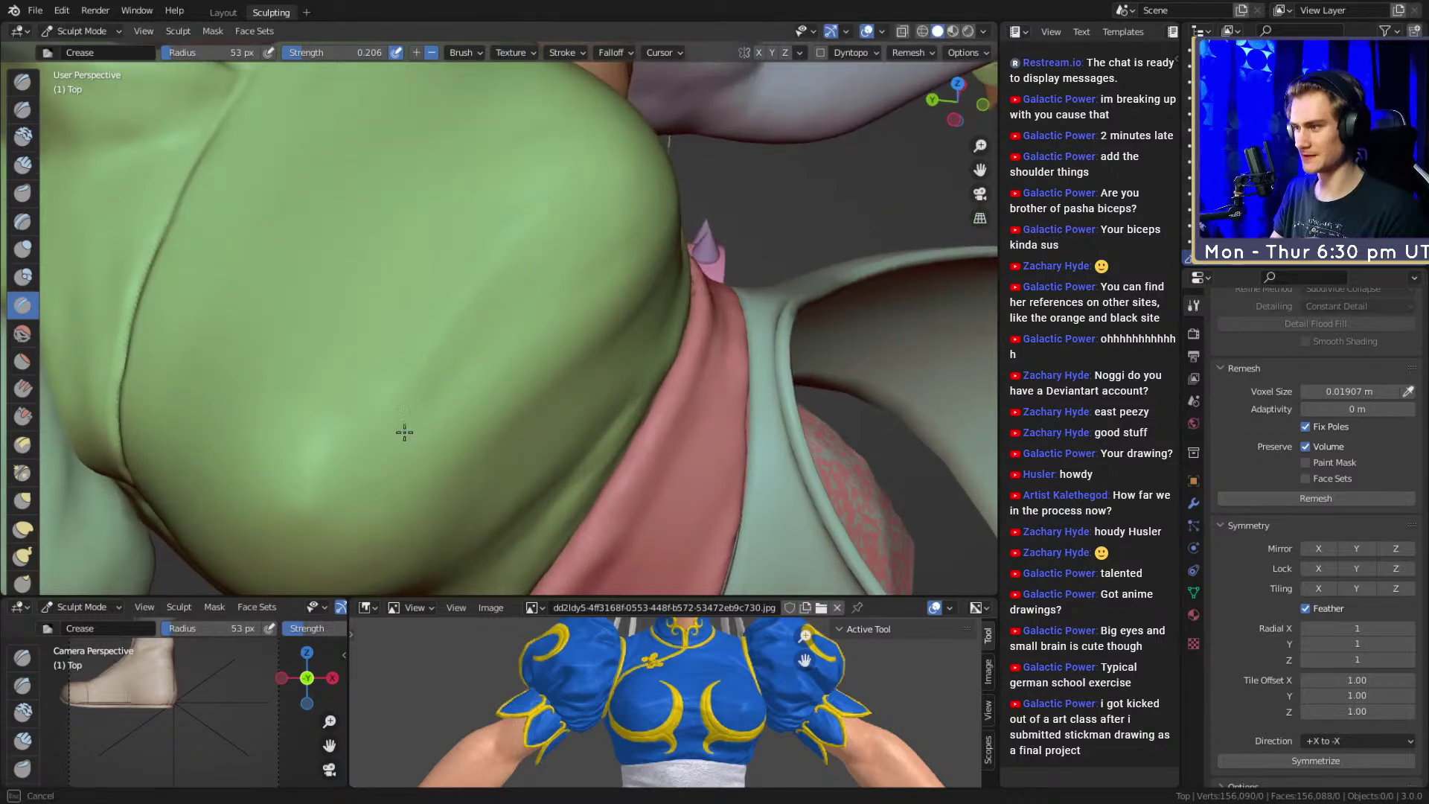
pyautogui.keyDown('alt'); pyautogui.moveTo(588, 319); pyautogui.dragTo(576, 295); pyautogui.keyUp('alt')
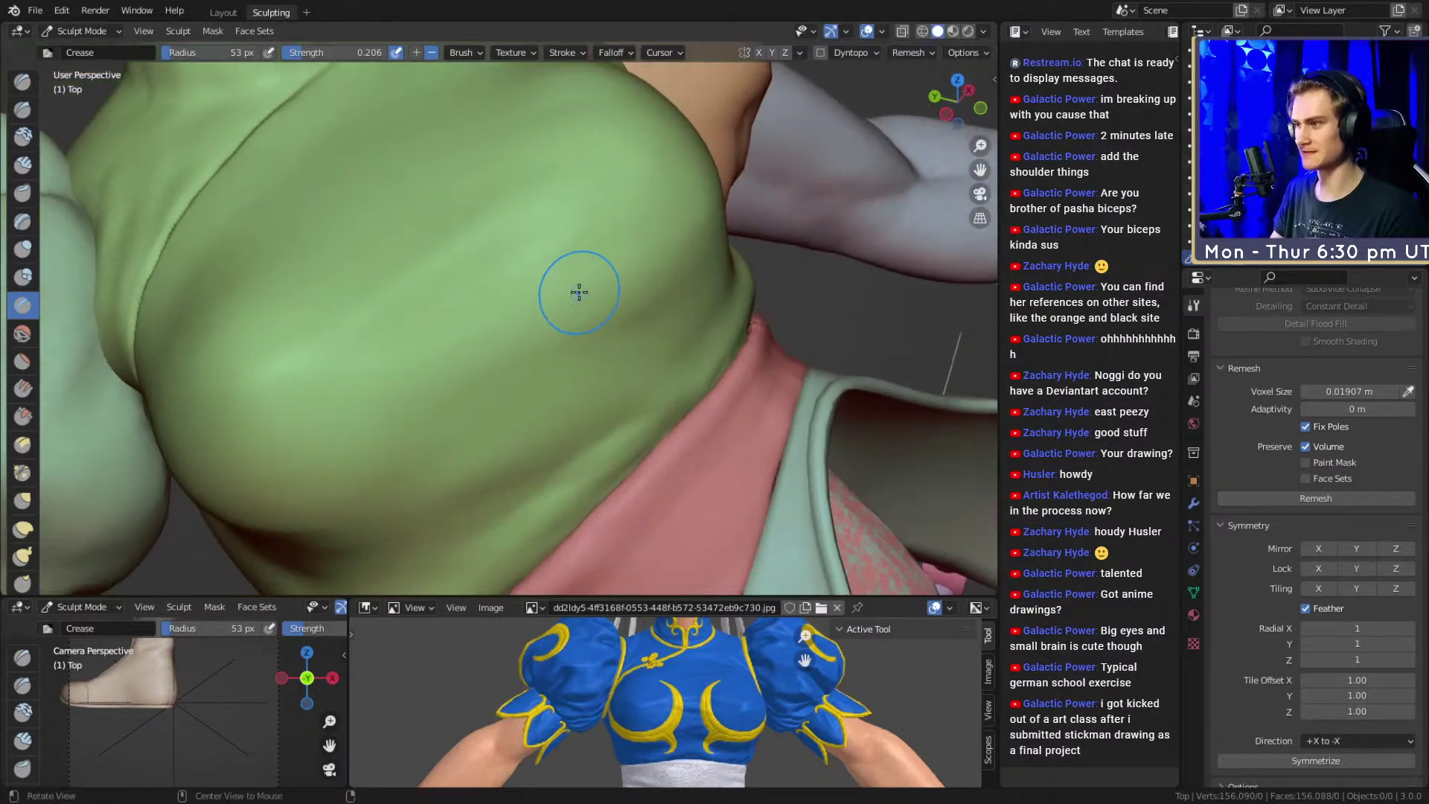
pyautogui.moveTo(451, 346); pyautogui.dragTo(639, 282)
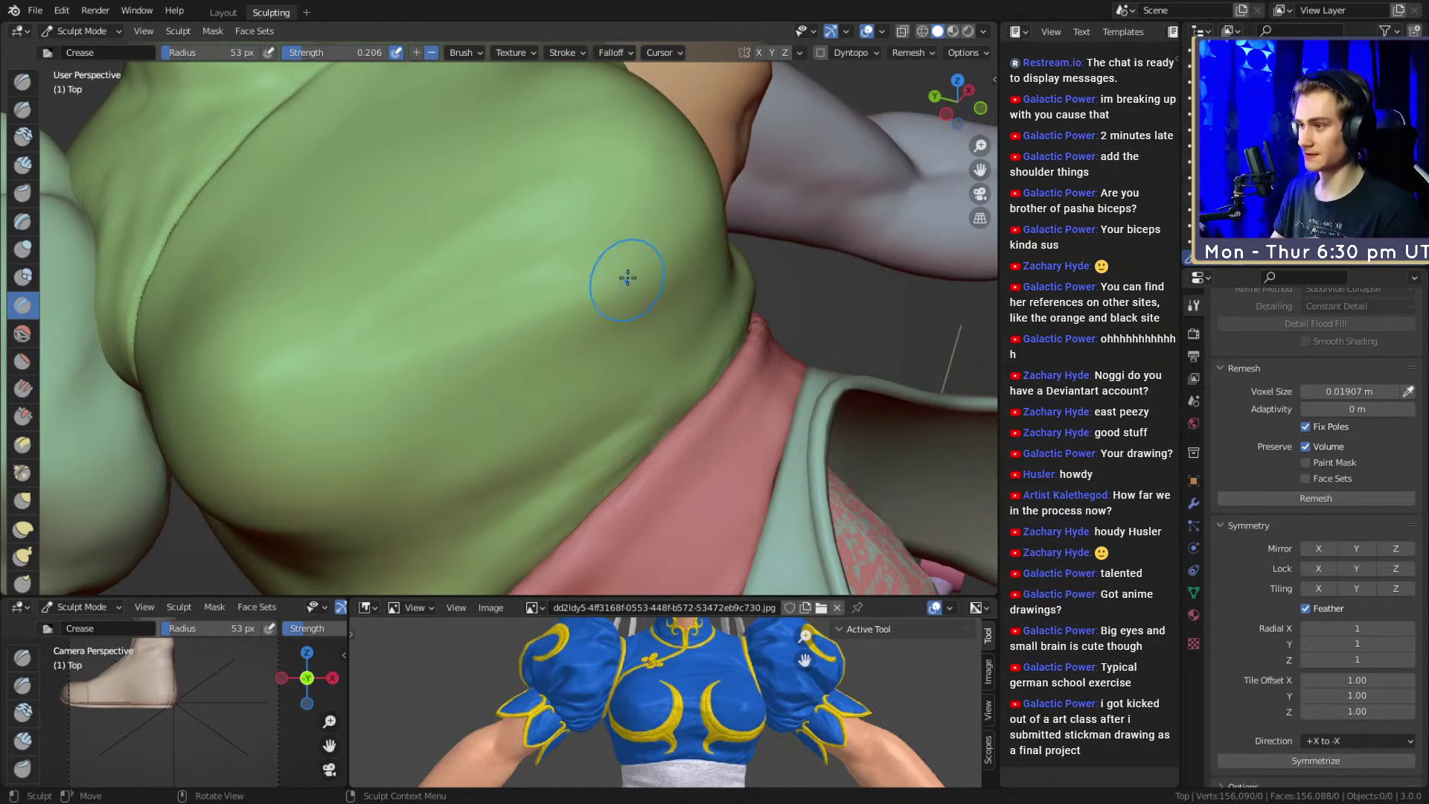
# Resize the Crease brush to 48 px and sharpen the stretched folds between the two breasts
pyautogui.moveTo(627, 285)
pyautogui.mouseDown(button='middle')
pyautogui.moveTo(568, 303)
pyautogui.moveTo(577, 294)
pyautogui.moveTo(504, 217)
pyautogui.mouseUp(button='middle')
pyautogui.press('f')
pyautogui.click(521, 309)
pyautogui.keyDown('shift'); pyautogui.moveTo(607, 286); pyautogui.dragTo(571, 305, button='middle'); pyautogui.keyUp('shift')
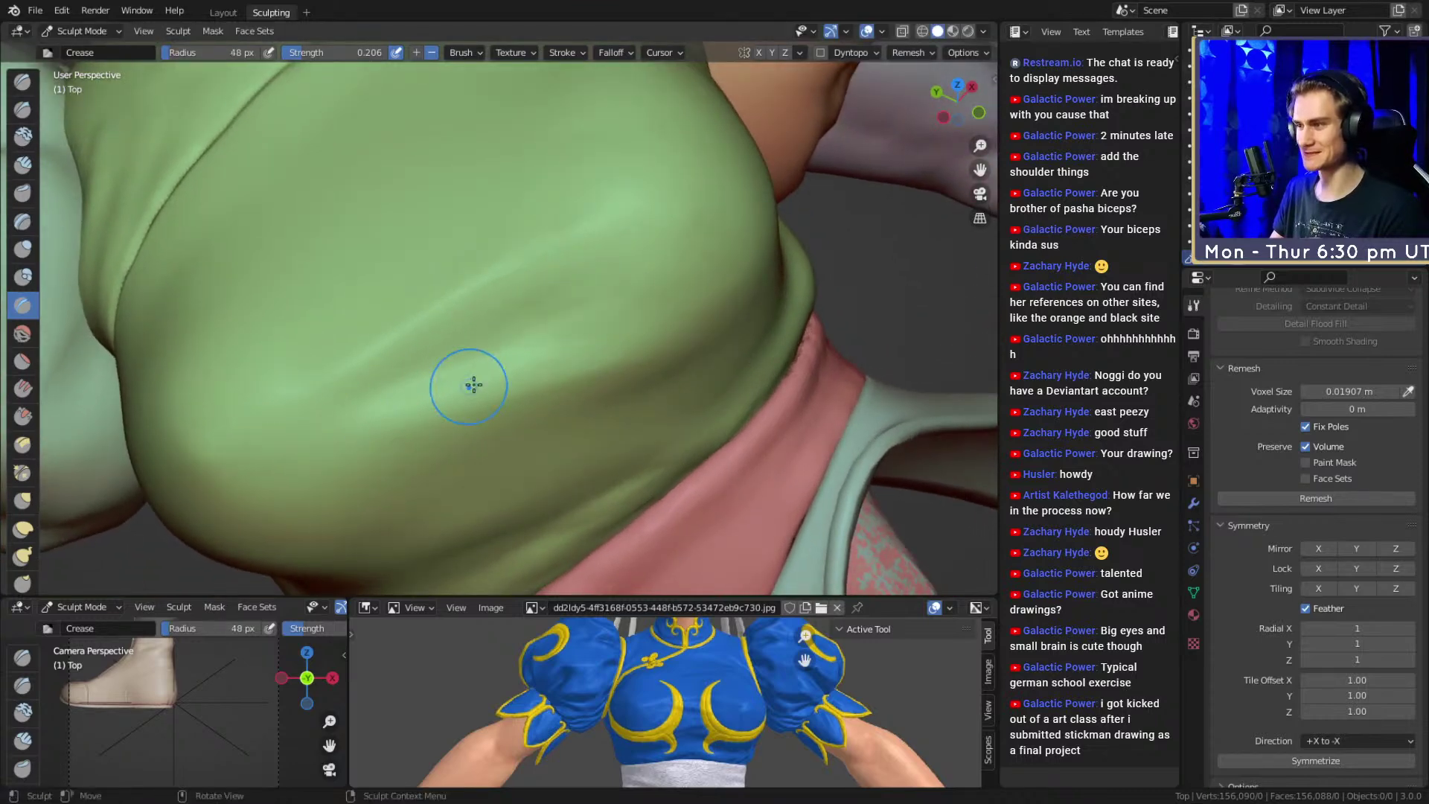
pyautogui.moveTo(442, 395); pyautogui.dragTo(533, 303, button='middle')
pyautogui.moveTo(411, 373)
pyautogui.mouseDown(button='middle')
pyautogui.moveTo(504, 287)
pyautogui.moveTo(548, 306)
pyautogui.moveTo(567, 279)
pyautogui.mouseUp(button='middle')
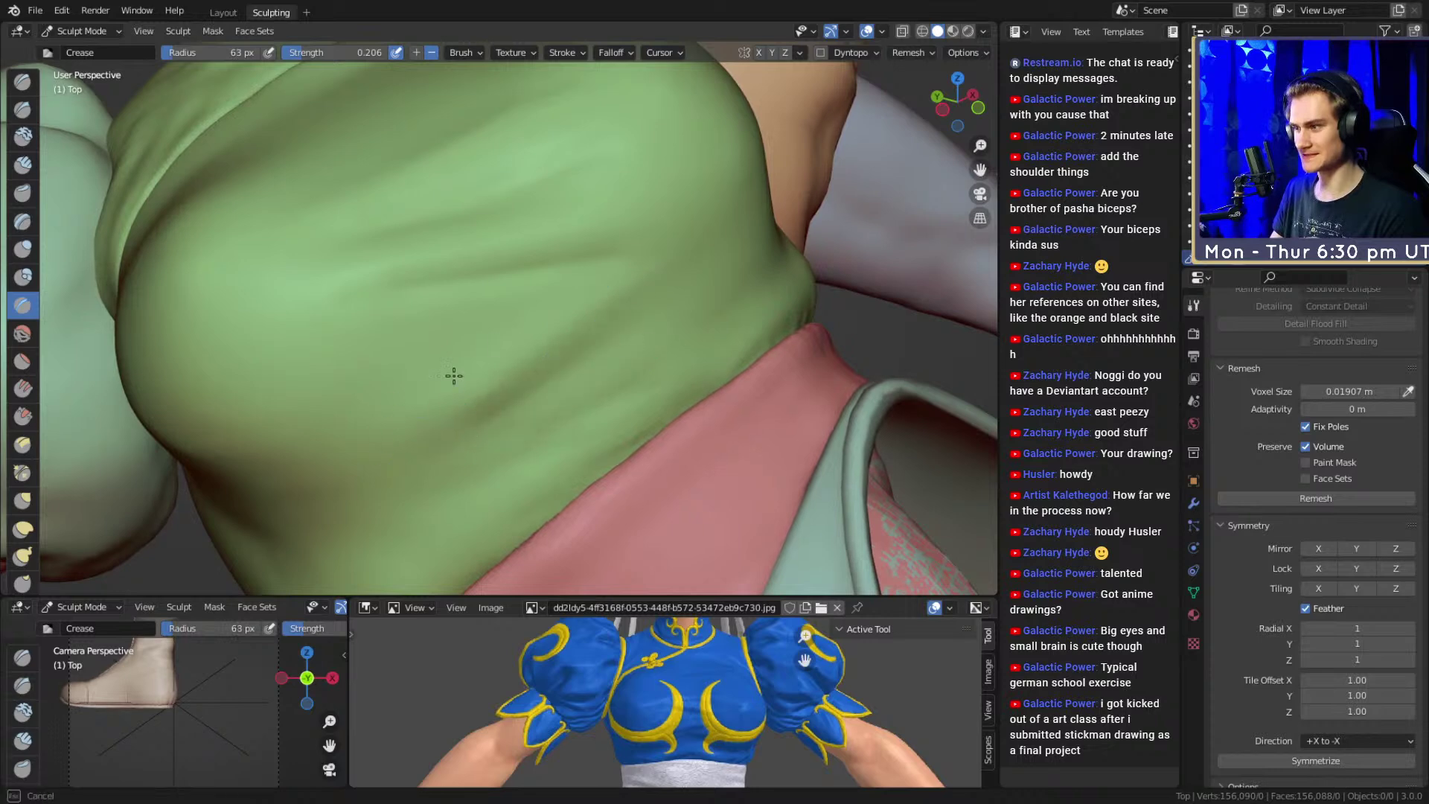
# Carve deeper diagonal folds from the far side of the waist toward the chest with a 63 px Crease brush
pyautogui.moveTo(683, 277)
pyautogui.keyDown('ctrl'); pyautogui.keyDown('alt'); pyautogui.mouseDown()
pyautogui.moveTo(561, 389)
pyautogui.moveTo(629, 395)
pyautogui.moveTo(548, 406)
pyautogui.mouseUp(); pyautogui.keyUp('alt'); pyautogui.keyUp('ctrl')
pyautogui.moveTo(514, 454)
pyautogui.keyDown('ctrl'); pyautogui.keyDown('alt'); pyautogui.mouseDown()
pyautogui.moveTo(527, 347)
pyautogui.moveTo(511, 322)
pyautogui.moveTo(555, 343)
pyautogui.mouseUp(); pyautogui.keyUp('alt'); pyautogui.keyUp('ctrl')
pyautogui.press('f')
pyautogui.click(472, 351)
pyautogui.moveTo(545, 356)
pyautogui.mouseDown()
pyautogui.moveTo(458, 403)
pyautogui.moveTo(596, 316)
pyautogui.moveTo(397, 412)
pyautogui.mouseUp()
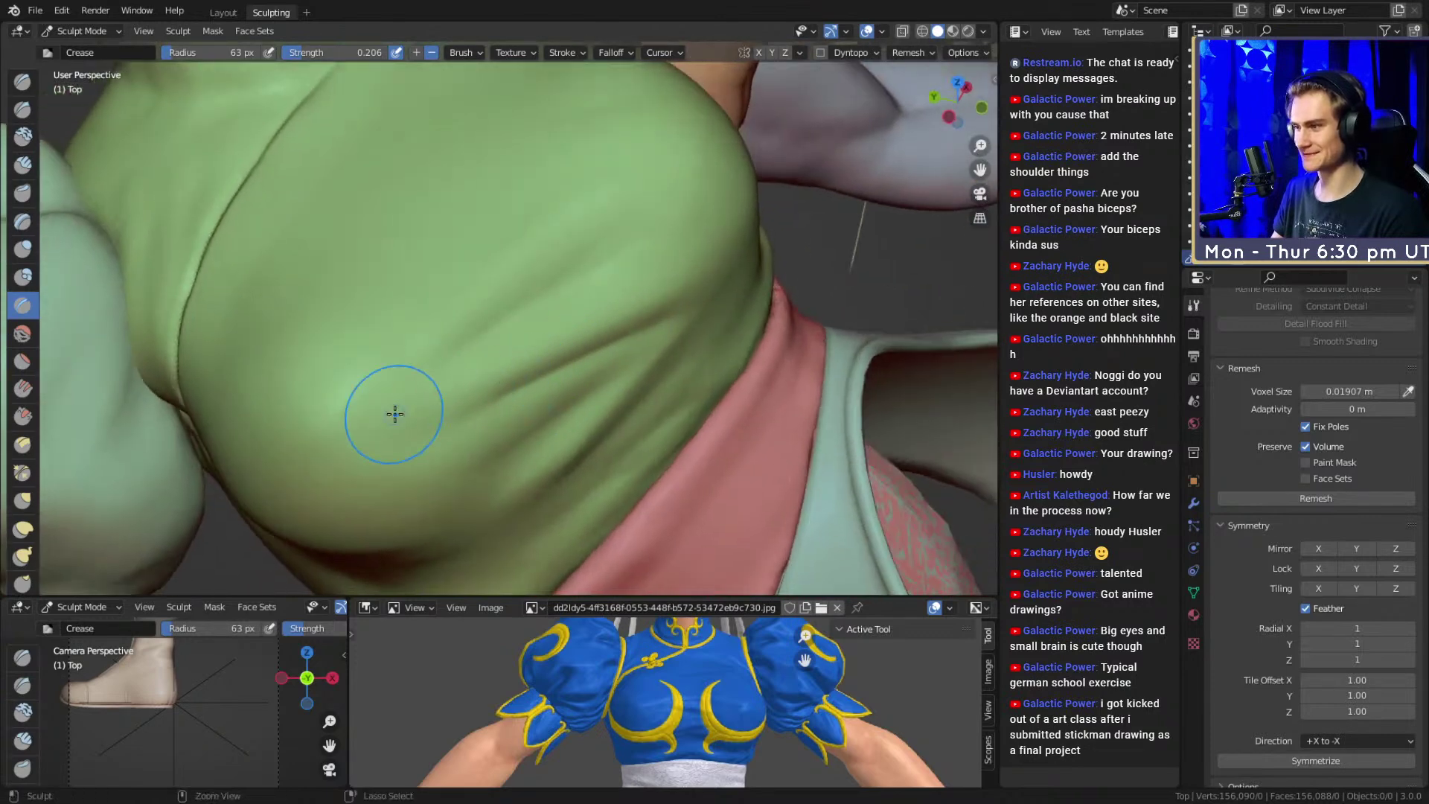
# Extend the tension folds over the upper and far side of the chest with the Crease brush at 62 px
pyautogui.moveTo(737, 284)
pyautogui.keyDown('alt'); pyautogui.mouseDown()
pyautogui.moveTo(641, 345)
pyautogui.moveTo(581, 312)
pyautogui.moveTo(581, 325)
pyautogui.moveTo(560, 294)
pyautogui.mouseUp(); pyautogui.keyUp('alt')
pyautogui.press('f')
pyautogui.click(514, 221)
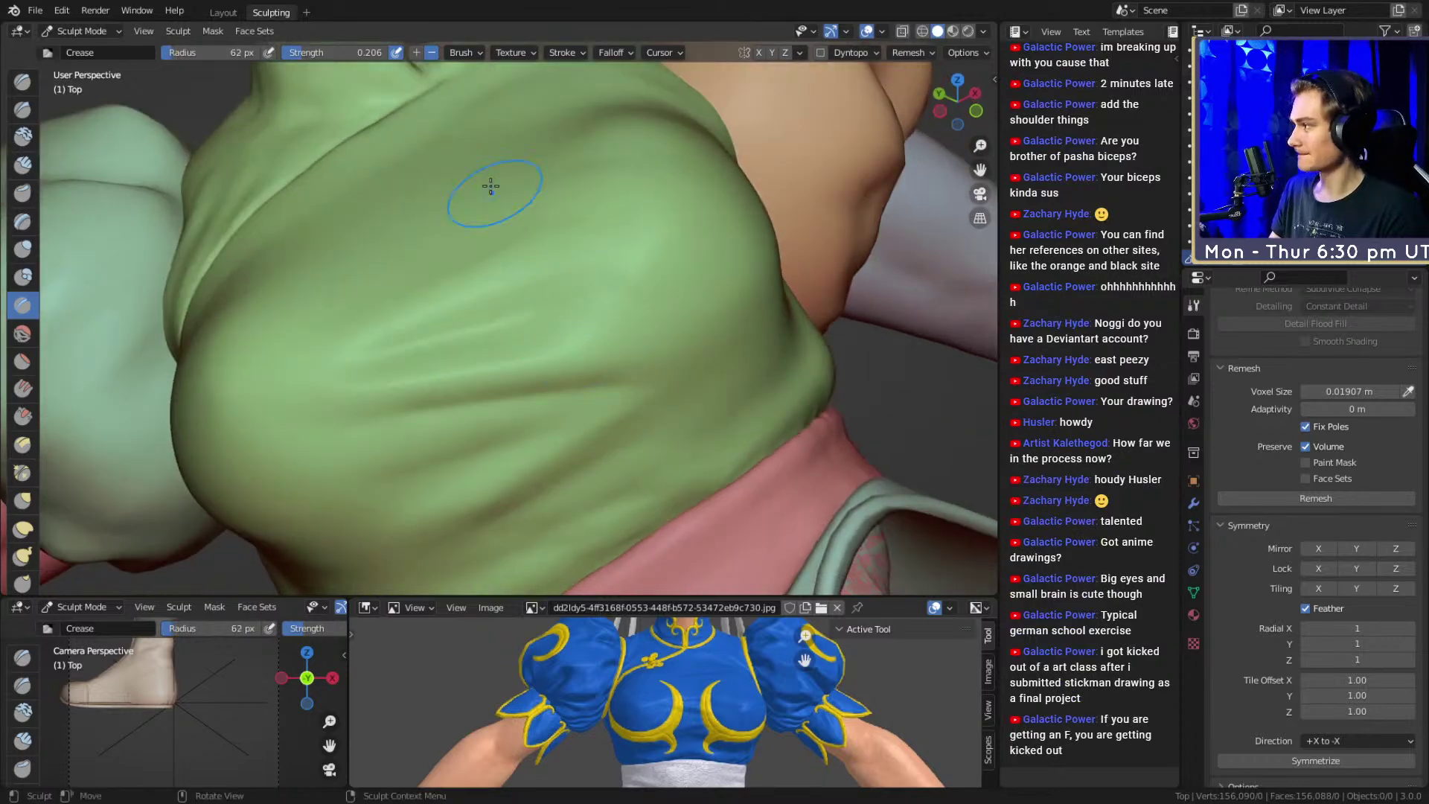
pyautogui.moveTo(623, 358)
pyautogui.keyDown('alt'); pyautogui.mouseDown()
pyautogui.moveTo(596, 338)
pyautogui.moveTo(625, 408)
pyautogui.moveTo(578, 351)
pyautogui.moveTo(414, 352)
pyautogui.moveTo(664, 288)
pyautogui.moveTo(543, 335)
pyautogui.moveTo(531, 310)
pyautogui.moveTo(514, 341)
pyautogui.mouseUp(); pyautogui.keyUp('alt')
pyautogui.keyDown('alt'); pyautogui.moveTo(688, 166); pyautogui.dragTo(549, 296); pyautogui.keyUp('alt')
pyautogui.keyDown('alt'); pyautogui.moveTo(626, 261); pyautogui.dragTo(408, 411); pyautogui.keyUp('alt')
pyautogui.moveTo(607, 313)
pyautogui.keyDown('alt'); pyautogui.mouseDown()
pyautogui.moveTo(527, 319)
pyautogui.moveTo(676, 320)
pyautogui.moveTo(591, 279)
pyautogui.moveTo(456, 345)
pyautogui.moveTo(555, 342)
pyautogui.moveTo(434, 401)
pyautogui.moveTo(568, 319)
pyautogui.moveTo(625, 303)
pyautogui.mouseUp(); pyautogui.keyUp('alt')
# Switch to the Clay Strips brush and lay down vertical folds on the side of the Top above the sash
pyautogui.press('c')
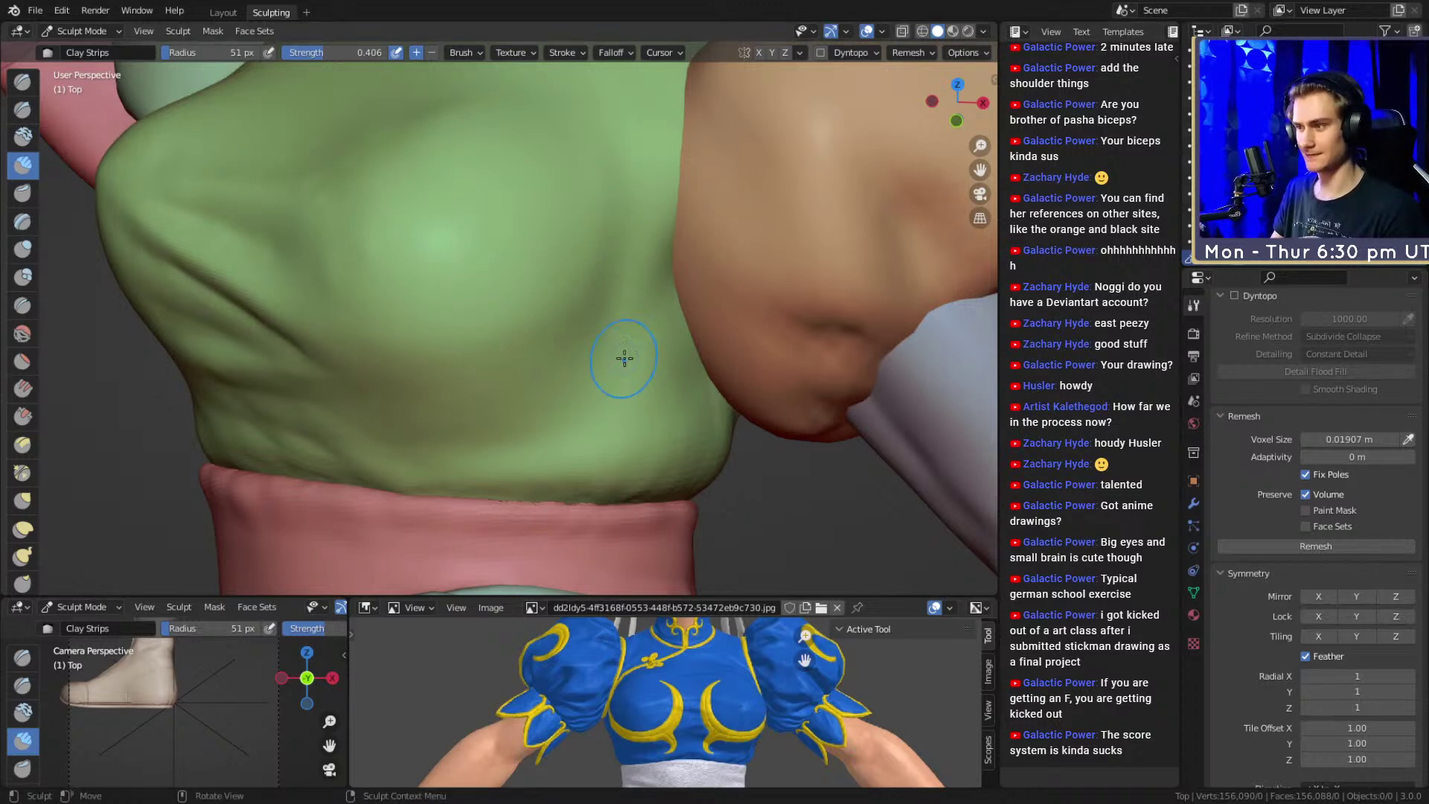
pyautogui.keyDown('alt'); pyautogui.moveTo(717, 355); pyautogui.dragTo(632, 402); pyautogui.keyUp('alt')
pyautogui.keyDown('alt'); pyautogui.moveTo(462, 365); pyautogui.dragTo(463, 216); pyautogui.keyUp('alt')
pyautogui.scroll(5, 612, 279)
pyautogui.keyDown('alt'); pyautogui.moveTo(491, 306); pyautogui.dragTo(543, 337); pyautogui.keyUp('alt')
pyautogui.press('f')
pyautogui.click(497, 451)
pyautogui.moveTo(584, 212); pyautogui.dragTo(547, 398)
pyautogui.moveTo(579, 186); pyautogui.dragTo(559, 306)
pyautogui.moveTo(532, 183); pyautogui.dragTo(520, 357)
# Add narrower side folds with the Clay Strips brush at 39 px and smooth them near the sash
pyautogui.press('f')
pyautogui.click(515, 290)
pyautogui.moveTo(513, 293); pyautogui.dragTo(506, 387)
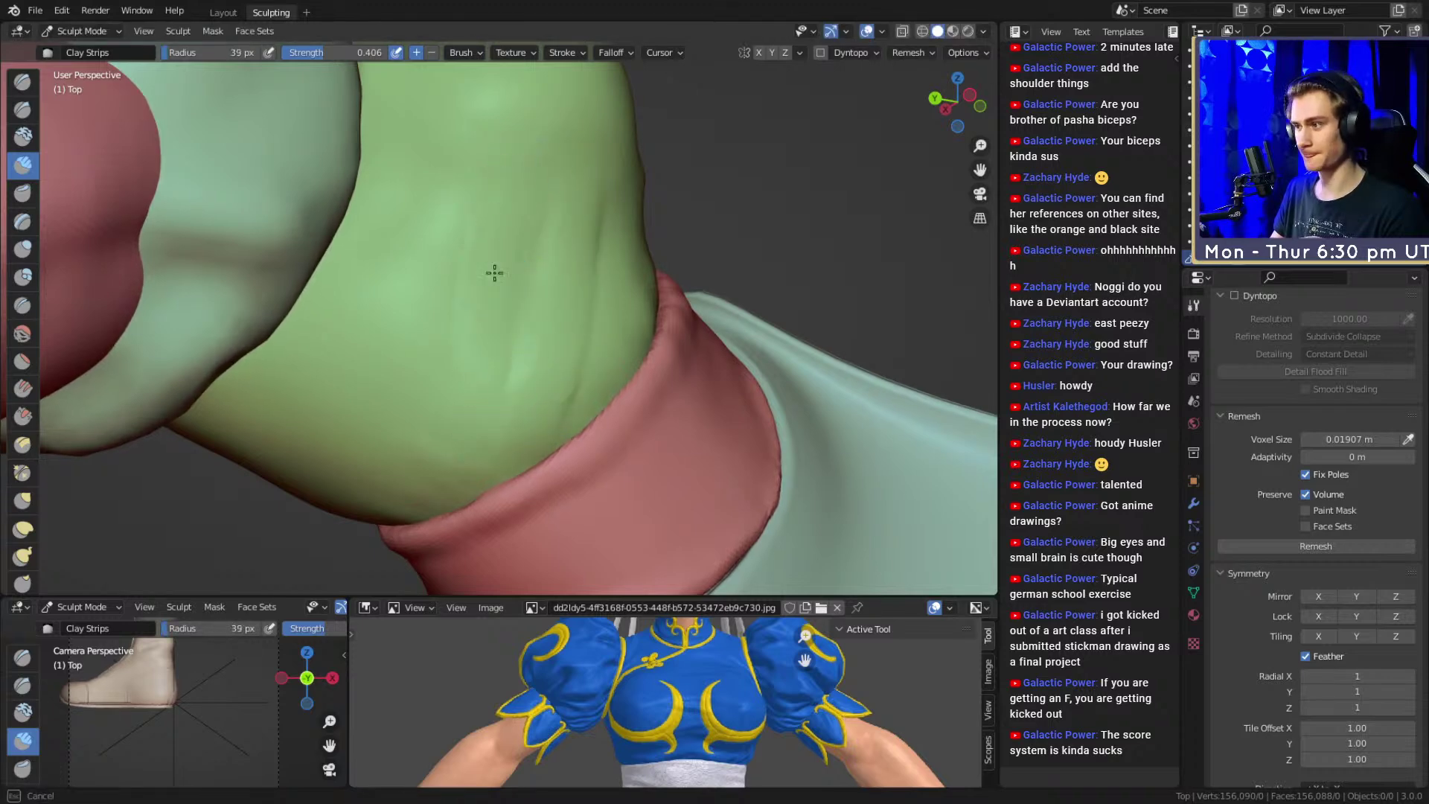
pyautogui.moveTo(504, 228)
pyautogui.mouseDown(button='middle')
pyautogui.moveTo(562, 370)
pyautogui.moveTo(591, 290)
pyautogui.moveTo(543, 274)
pyautogui.mouseUp(button='middle')
pyautogui.press('f')
pyautogui.click(521, 272)
pyautogui.moveTo(484, 474)
pyautogui.keyDown('shift'); pyautogui.mouseDown()
pyautogui.moveTo(549, 379)
pyautogui.moveTo(548, 395)
pyautogui.mouseUp(); pyautogui.keyUp('shift')
# Sharpen the vertical folds on the Top's side with a resized Crease brush
pyautogui.hotkey('shift', 'c')
pyautogui.moveTo(507, 389); pyautogui.dragTo(520, 314, button='middle')
pyautogui.press('f')
pyautogui.click(529, 314)
pyautogui.moveTo(530, 300); pyautogui.dragTo(514, 383)
pyautogui.moveTo(515, 379)
pyautogui.mouseDown(button='middle')
pyautogui.moveTo(546, 355)
pyautogui.moveTo(537, 379)
pyautogui.mouseUp(button='middle')
# Adjust the Top's side with the Grab brush, and return to the Crease brush with a smaller radius
pyautogui.press('g')
pyautogui.moveTo(536, 490)
pyautogui.mouseDown(button='middle')
pyautogui.moveTo(530, 544)
pyautogui.moveTo(559, 409)
pyautogui.mouseUp(button='middle')
pyautogui.hotkey('shift', 'c')
pyautogui.press('f')
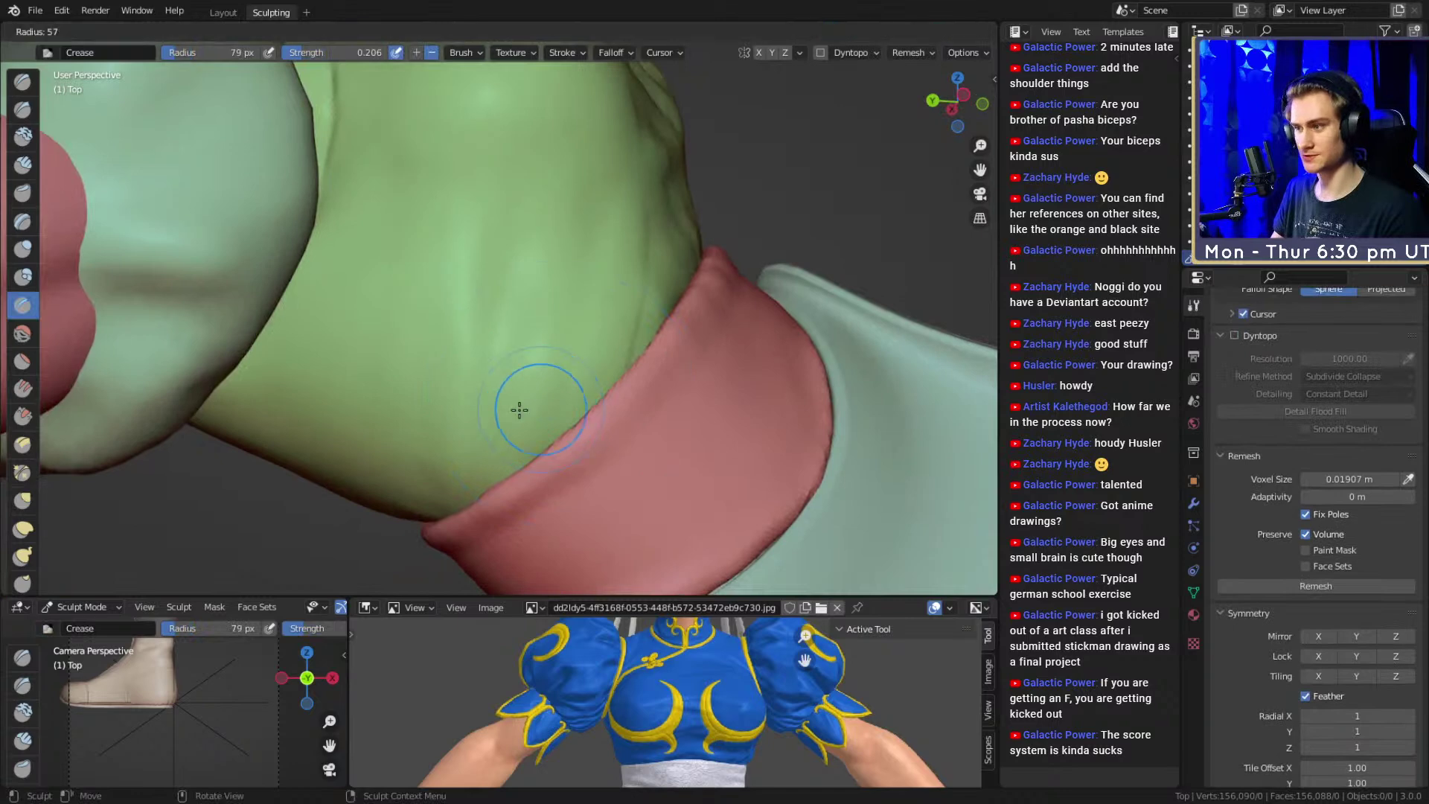
# Carve fabric folds into the side of the green top above the red sash using the Crease brush at 56 px
pyautogui.click(514, 428)
pyautogui.press('f')
pyautogui.click(576, 281)
pyautogui.moveTo(531, 305); pyautogui.dragTo(539, 314)
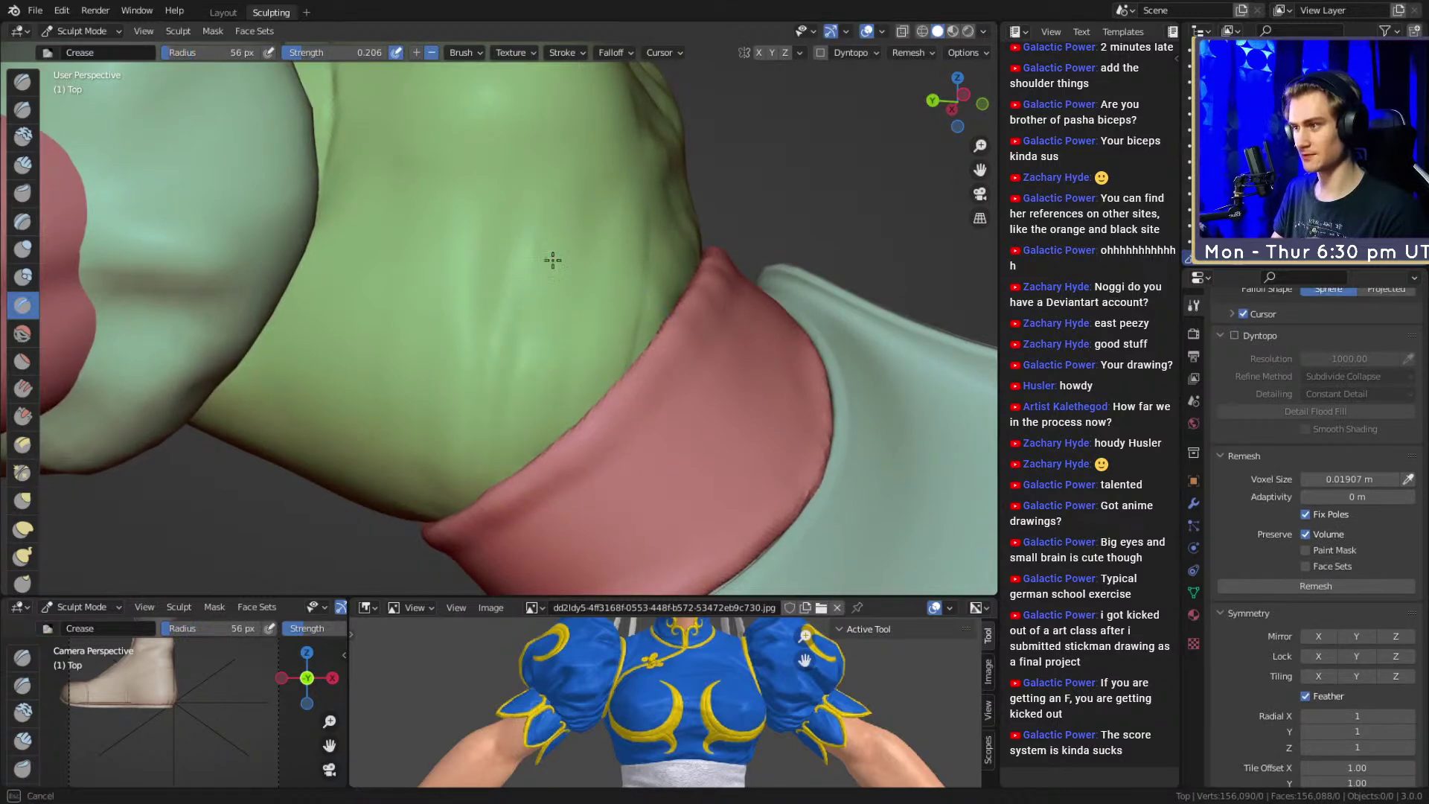
pyautogui.moveTo(568, 322)
pyautogui.mouseDown(button='middle')
pyautogui.moveTo(568, 310)
pyautogui.moveTo(512, 427)
pyautogui.mouseUp(button='middle')
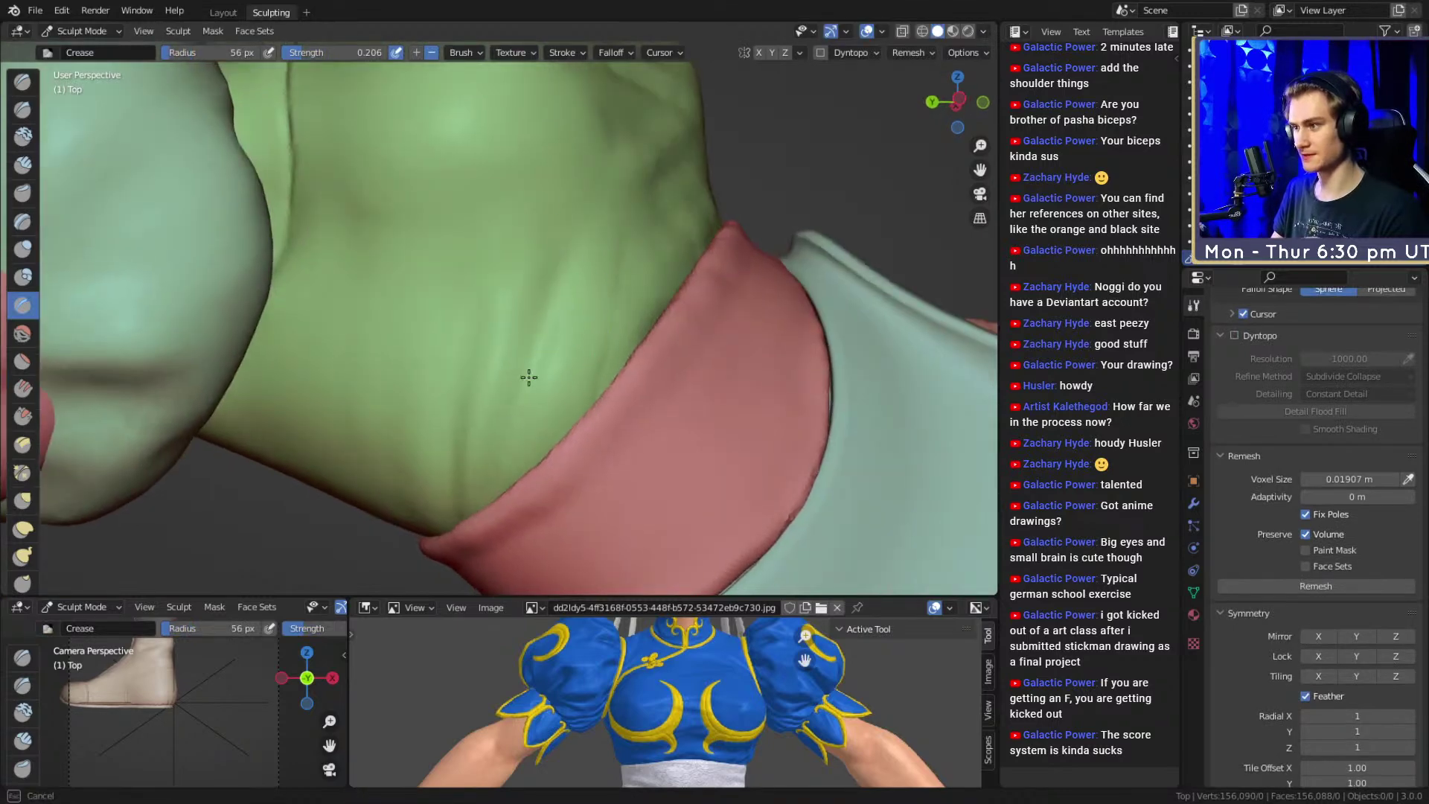
# Extend the folds up the side of the green top with the Crease brush, starting at a 70 px radius
pyautogui.press('f')
pyautogui.click(583, 358)
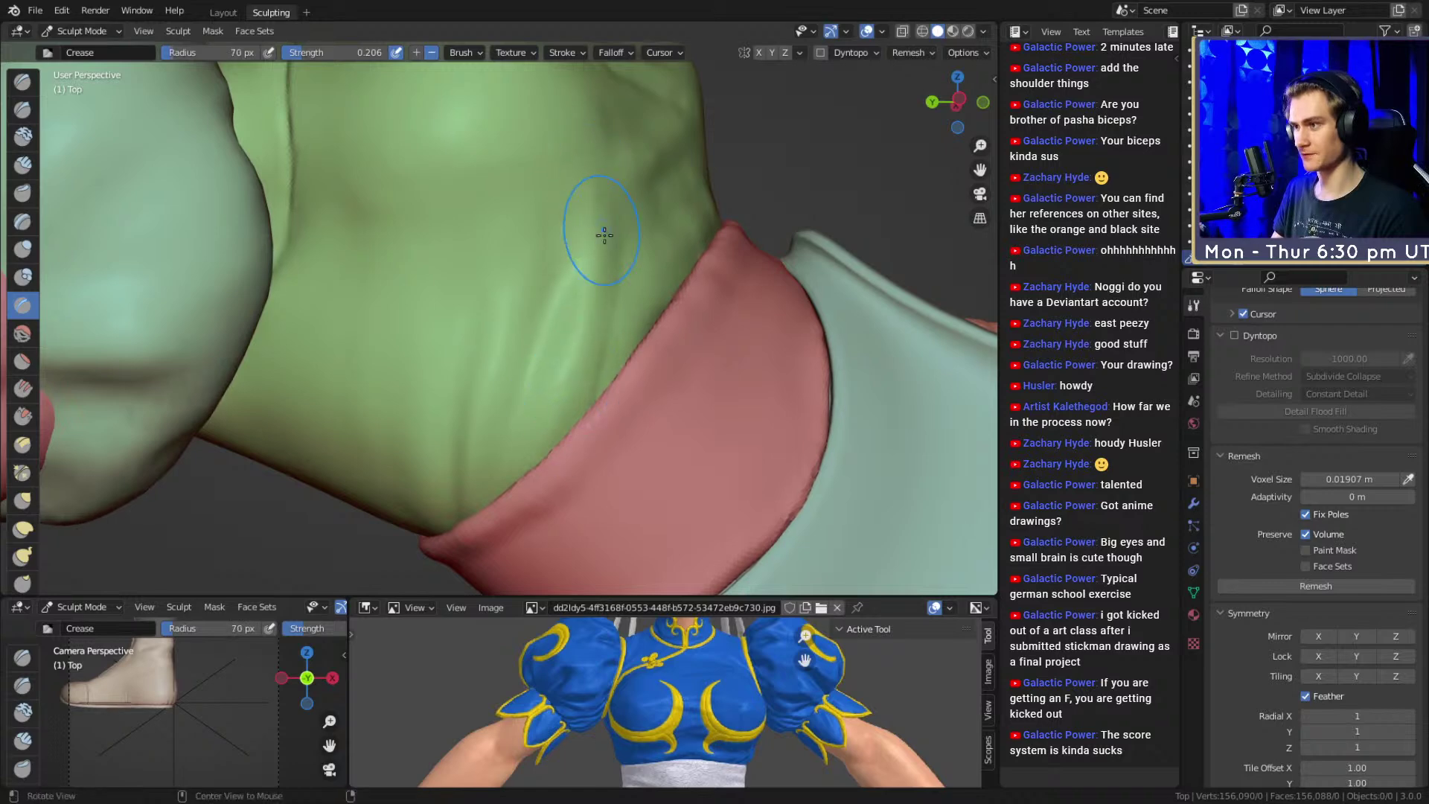
pyautogui.keyDown('alt'); pyautogui.moveTo(595, 214); pyautogui.dragTo(557, 238); pyautogui.keyUp('alt')
pyautogui.press('f')
pyautogui.click(548, 238)
pyautogui.moveTo(569, 328); pyautogui.dragTo(556, 407)
# Deepen the existing side folds of the green top with resized Crease strokes running down toward the sash
pyautogui.moveTo(581, 325); pyautogui.dragTo(642, 278, button='middle')
pyautogui.press('f')
pyautogui.click(624, 289)
pyautogui.moveTo(575, 315); pyautogui.dragTo(568, 357)
pyautogui.moveTo(567, 357); pyautogui.dragTo(589, 286, button='middle')
pyautogui.press('f')
pyautogui.click(599, 291)
# Sharpen the narrow folds where the green top meets the sash, using the Crease brush at radii of 36 and 67 px
pyautogui.moveTo(504, 392)
pyautogui.mouseDown(button='middle')
pyautogui.moveTo(540, 352)
pyautogui.moveTo(574, 398)
pyautogui.mouseUp(button='middle')
pyautogui.press('f')
pyautogui.click(530, 372)
pyautogui.press('f')
pyautogui.moveTo(553, 432); pyautogui.dragTo(549, 439)
pyautogui.moveTo(552, 409)
pyautogui.mouseDown(button='middle')
pyautogui.moveTo(552, 356)
pyautogui.moveTo(556, 372)
pyautogui.moveTo(511, 385)
pyautogui.mouseUp(button='middle')
pyautogui.press('f')
pyautogui.click(562, 370)
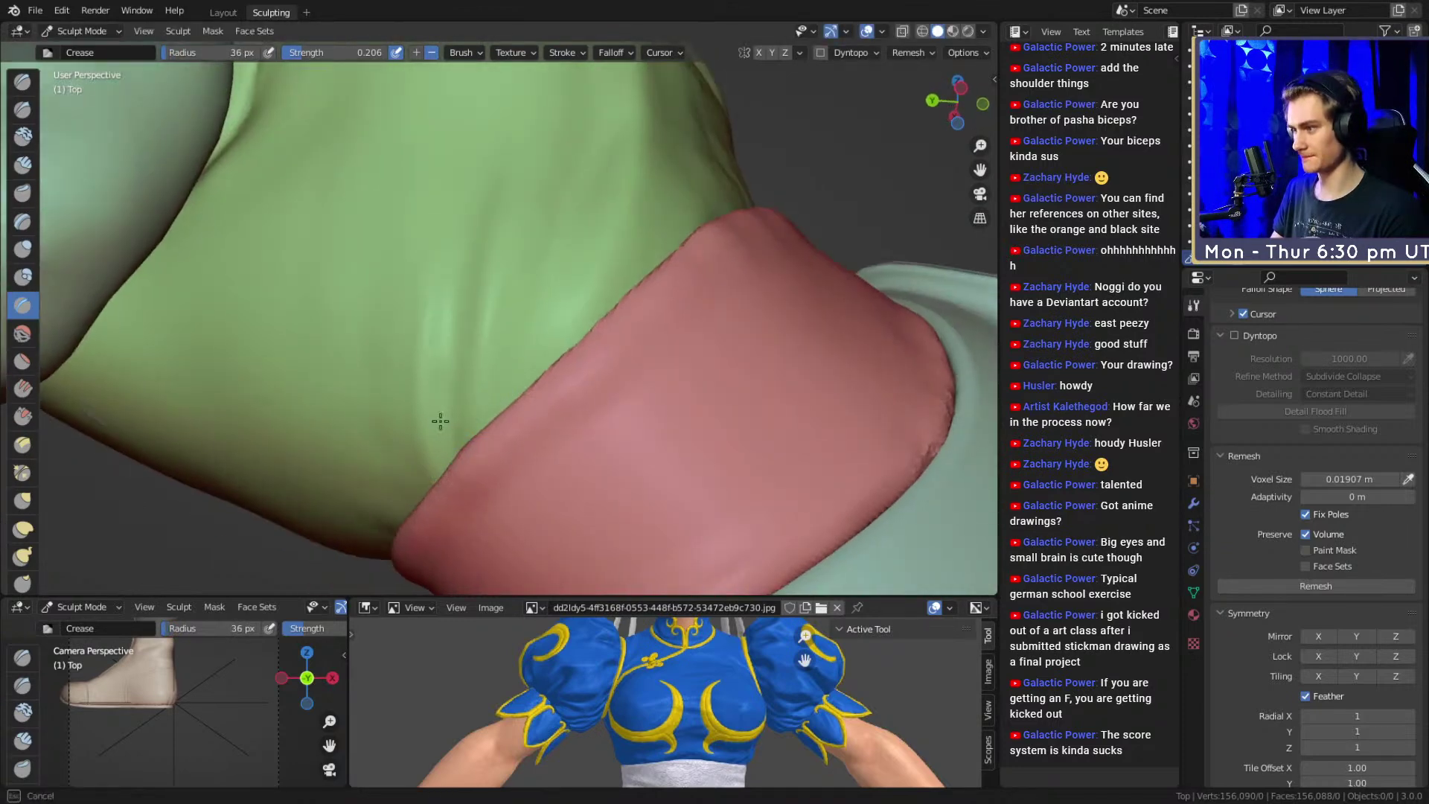
pyautogui.moveTo(500, 434); pyautogui.dragTo(437, 395, button='middle')
pyautogui.moveTo(452, 276); pyautogui.dragTo(551, 444, button='middle')
pyautogui.press('f')
pyautogui.click(619, 352)
# Reshape the folded side of the green top near the sash corner with the Grab brush at 100 px
pyautogui.moveTo(651, 227)
pyautogui.mouseDown(button='middle')
pyautogui.moveTo(648, 372)
pyautogui.moveTo(526, 389)
pyautogui.moveTo(346, 181)
pyautogui.mouseUp(button='middle')
pyautogui.keyDown('alt'); pyautogui.moveTo(346, 180); pyautogui.dragTo(432, 246); pyautogui.keyUp('alt')
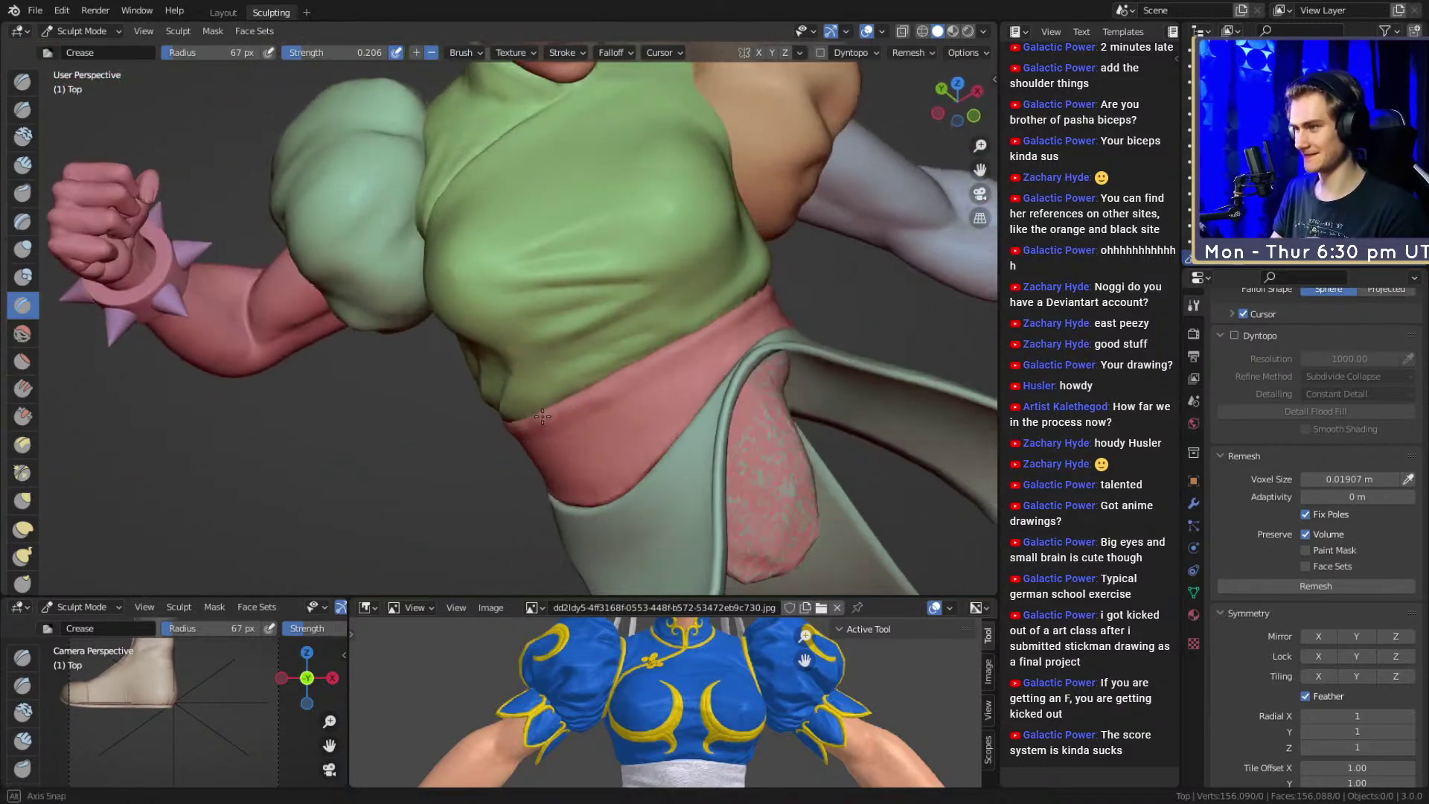
pyautogui.scroll(3, 526, 447)
pyautogui.keyDown('alt'); pyautogui.moveTo(526, 446); pyautogui.dragTo(367, 414); pyautogui.keyUp('alt')
pyautogui.press('g')
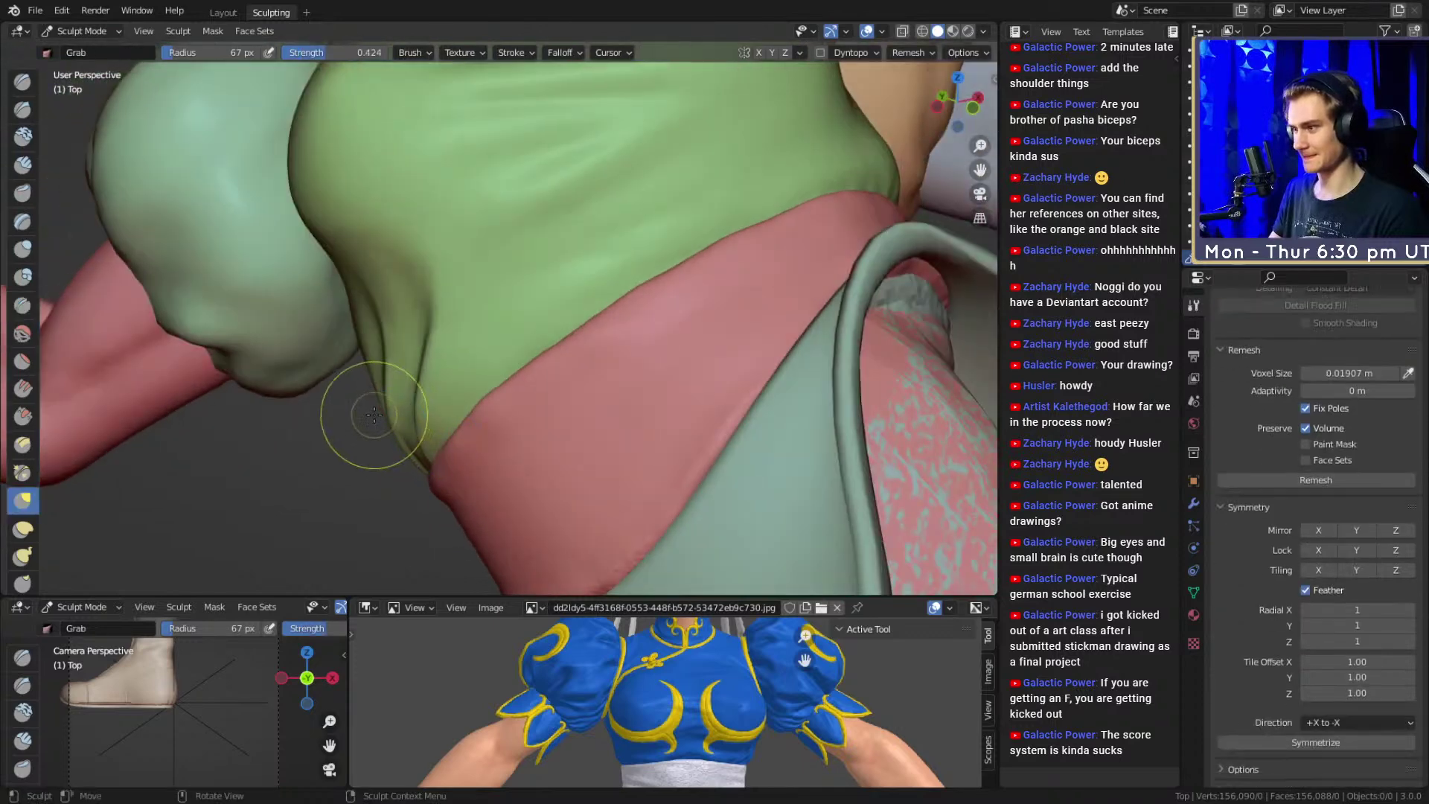
pyautogui.moveTo(393, 412)
pyautogui.mouseDown(button='middle')
pyautogui.moveTo(564, 351)
pyautogui.moveTo(573, 441)
pyautogui.mouseUp(button='middle')
pyautogui.press('f')
pyautogui.click(496, 471)
pyautogui.moveTo(496, 472)
pyautogui.mouseDown()
pyautogui.moveTo(472, 454)
pyautogui.moveTo(574, 417)
pyautogui.moveTo(543, 341)
pyautogui.mouseUp()
pyautogui.click(493, 450)
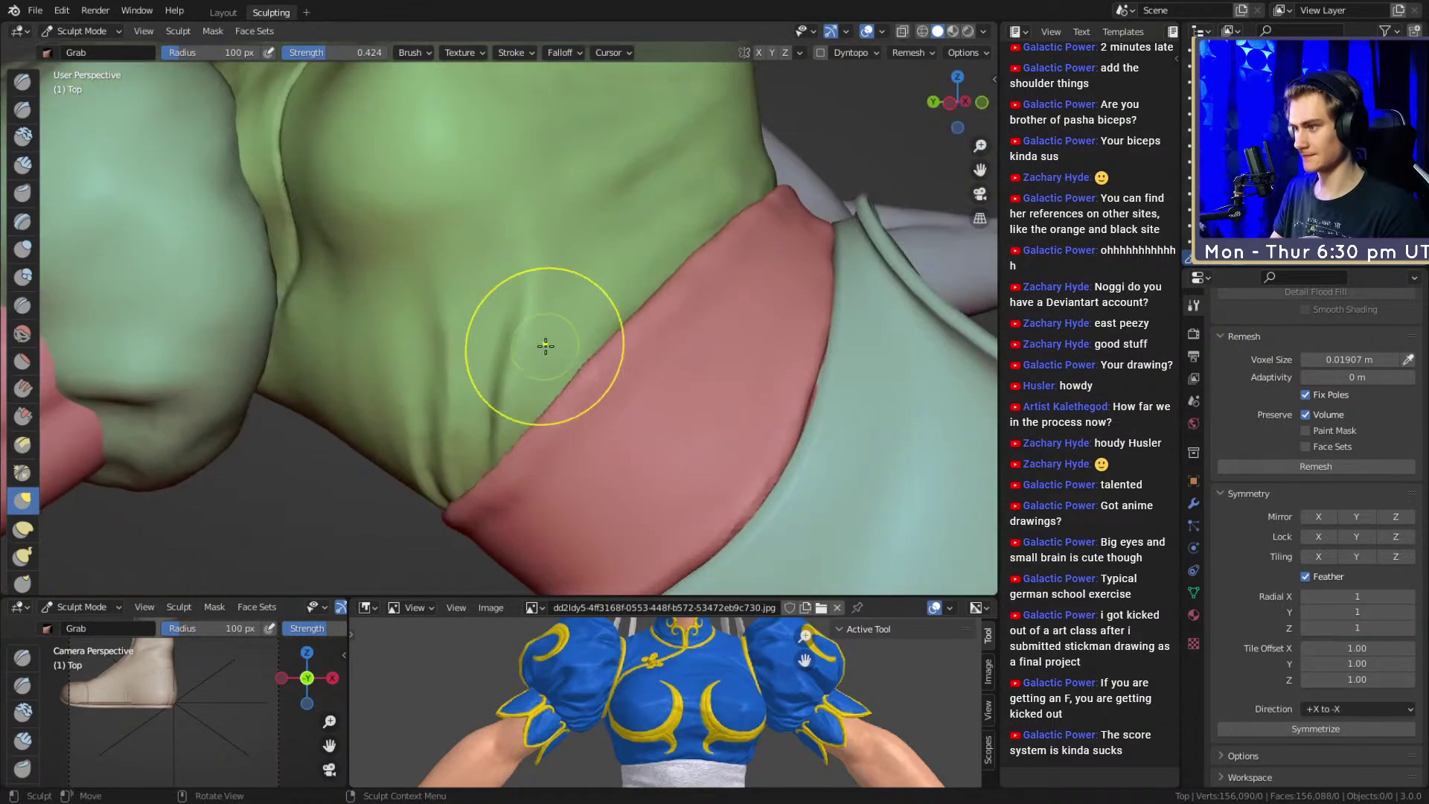
# Refine the long side folds of the green top with the Crease brush at 45 px
pyautogui.hotkey('shift', 'c')
pyautogui.moveTo(526, 389)
pyautogui.keyDown('alt'); pyautogui.mouseDown()
pyautogui.moveTo(581, 311)
pyautogui.moveTo(576, 293)
pyautogui.mouseUp(); pyautogui.keyUp('alt')
pyautogui.press('f')
pyautogui.click(560, 294)
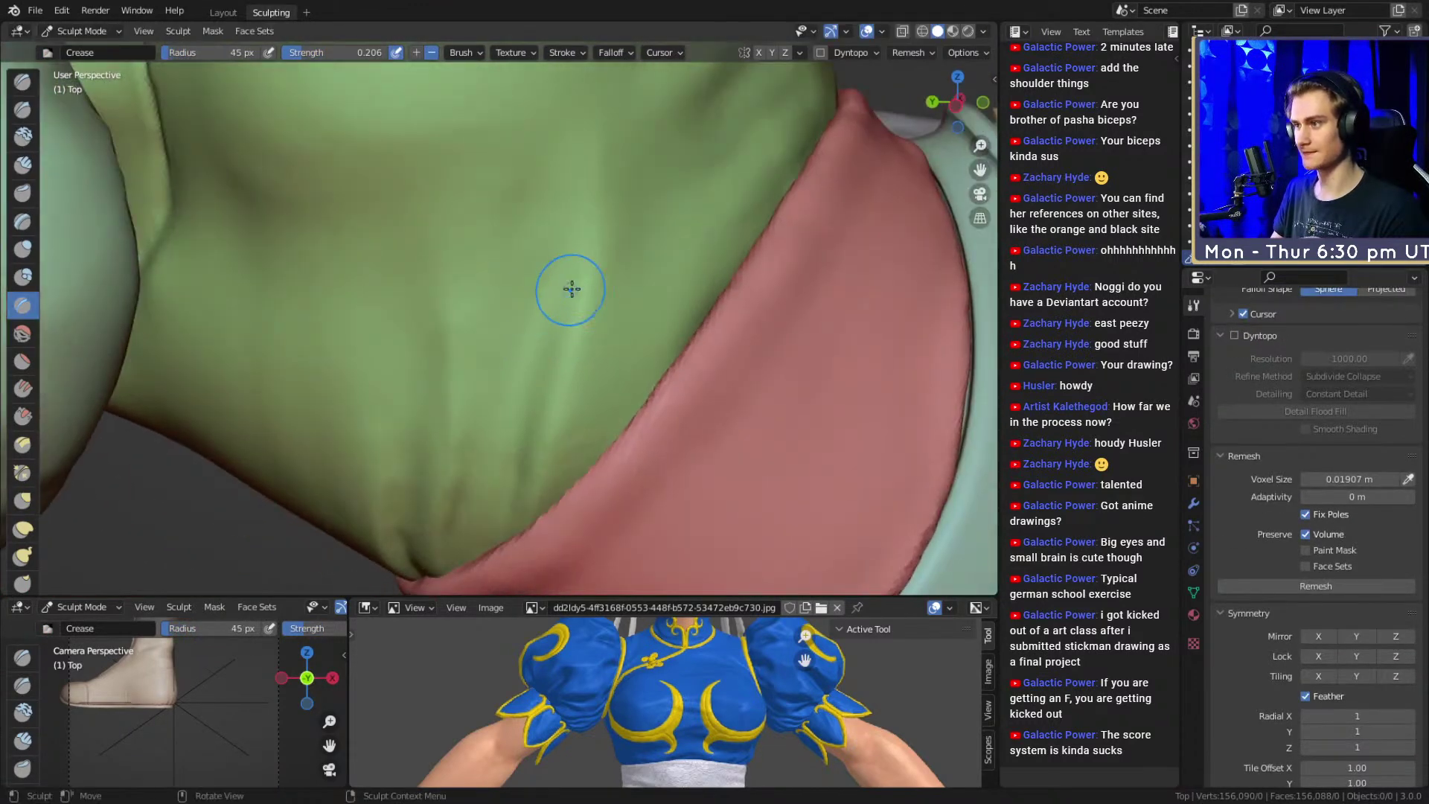
pyautogui.press('f')
pyautogui.click(551, 214)
pyautogui.keyDown('ctrl'); pyautogui.keyDown('alt'); pyautogui.moveTo(526, 293); pyautogui.dragTo(547, 322); pyautogui.keyUp('alt'); pyautogui.keyUp('ctrl')
pyautogui.keyDown('ctrl'); pyautogui.keyDown('alt'); pyautogui.moveTo(547, 321); pyautogui.dragTo(594, 301); pyautogui.keyUp('alt'); pyautogui.keyUp('ctrl')
# Add more creases with varied brush sizes across the side of the top just above the sash
pyautogui.press('f')
pyautogui.click(464, 310)
pyautogui.press('f')
pyautogui.click(525, 414)
pyautogui.moveTo(512, 413)
pyautogui.keyDown('alt'); pyautogui.keyDown('shift'); pyautogui.mouseDown()
pyautogui.moveTo(529, 287)
pyautogui.moveTo(469, 323)
pyautogui.moveTo(543, 182)
pyautogui.moveTo(536, 285)
pyautogui.moveTo(605, 322)
pyautogui.moveTo(543, 236)
pyautogui.mouseUp(); pyautogui.keyUp('shift'); pyautogui.keyUp('alt')
# Adjust the form of the green top around its waist folds with a resized Grab brush
pyautogui.press('g')
pyautogui.moveTo(590, 332)
pyautogui.keyDown('alt'); pyautogui.mouseDown()
pyautogui.moveTo(613, 394)
pyautogui.moveTo(615, 380)
pyautogui.moveTo(586, 437)
pyautogui.moveTo(596, 316)
pyautogui.moveTo(552, 361)
pyautogui.moveTo(555, 299)
pyautogui.moveTo(571, 352)
pyautogui.moveTo(513, 342)
pyautogui.mouseUp(); pyautogui.keyUp('alt')
pyautogui.press('f')
pyautogui.click(639, 383)
pyautogui.press('f')
pyautogui.click(736, 405)
# Carve diagonal folds into the lower back of the green top with the Crease brush at 58 to 65 px
pyautogui.hotkey('shift', 'c')
pyautogui.press('f')
pyautogui.click(485, 340)
pyautogui.press('f')
pyautogui.click(499, 336)
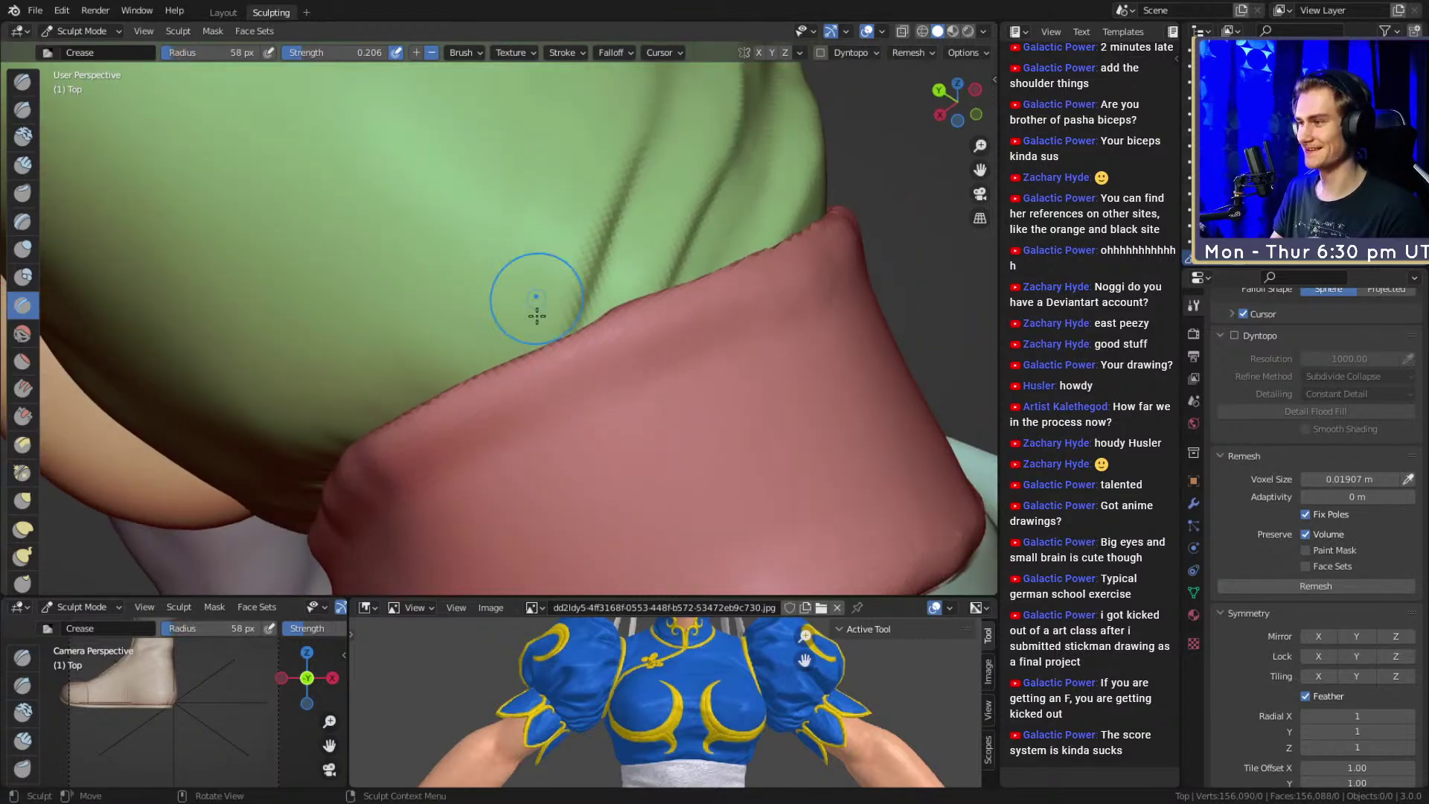
pyautogui.keyDown('alt'); pyautogui.moveTo(540, 156); pyautogui.dragTo(515, 340); pyautogui.keyUp('alt')
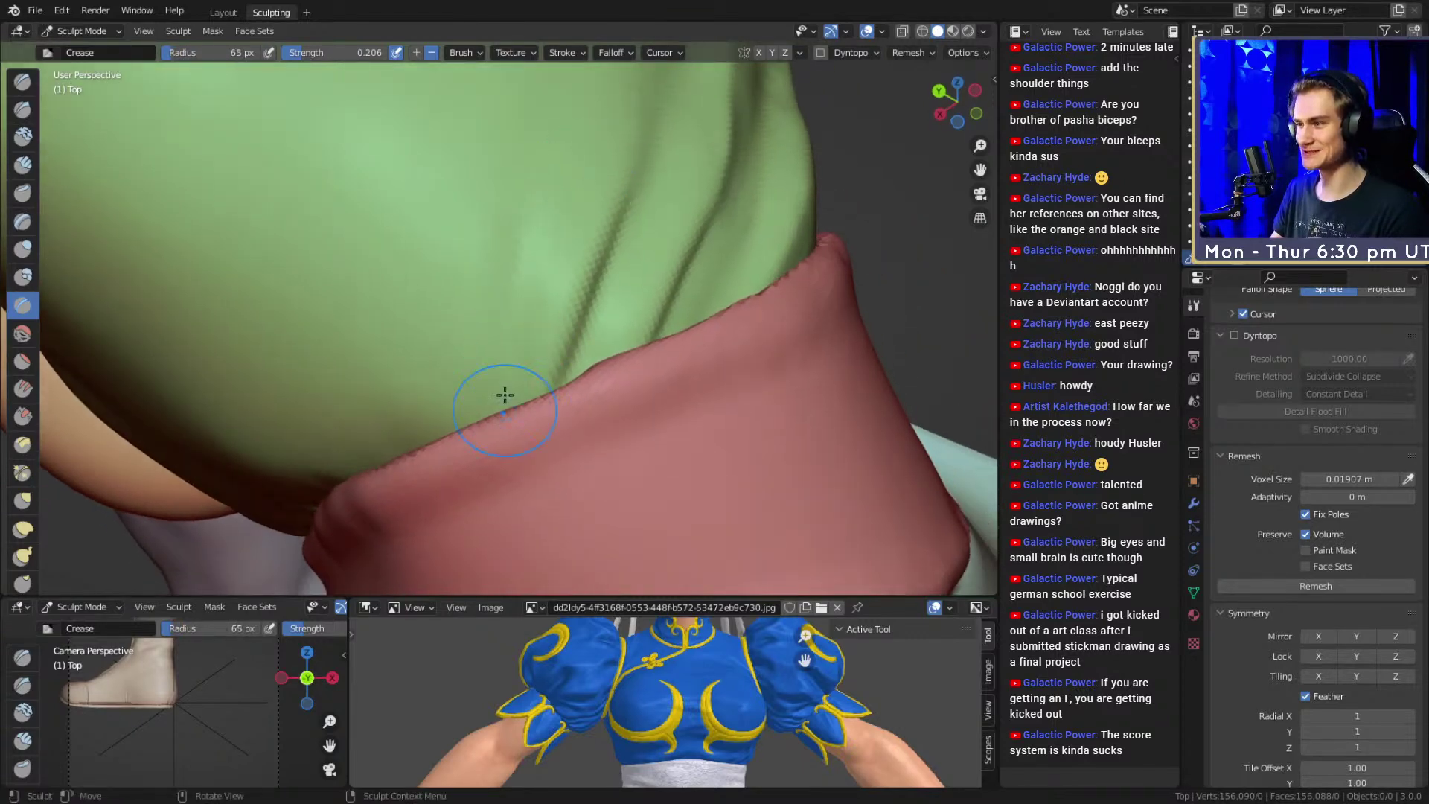
pyautogui.moveTo(534, 304)
pyautogui.keyDown('alt'); pyautogui.mouseDown()
pyautogui.moveTo(520, 324)
pyautogui.moveTo(504, 283)
pyautogui.mouseUp(); pyautogui.keyUp('alt')
# Crease additional folds beside the diagonal ones on the lower back, using brush radii from 42 to 54 px
pyautogui.press('f')
pyautogui.click(524, 353)
pyautogui.keyDown('alt'); pyautogui.moveTo(529, 363); pyautogui.dragTo(531, 378); pyautogui.keyUp('alt')
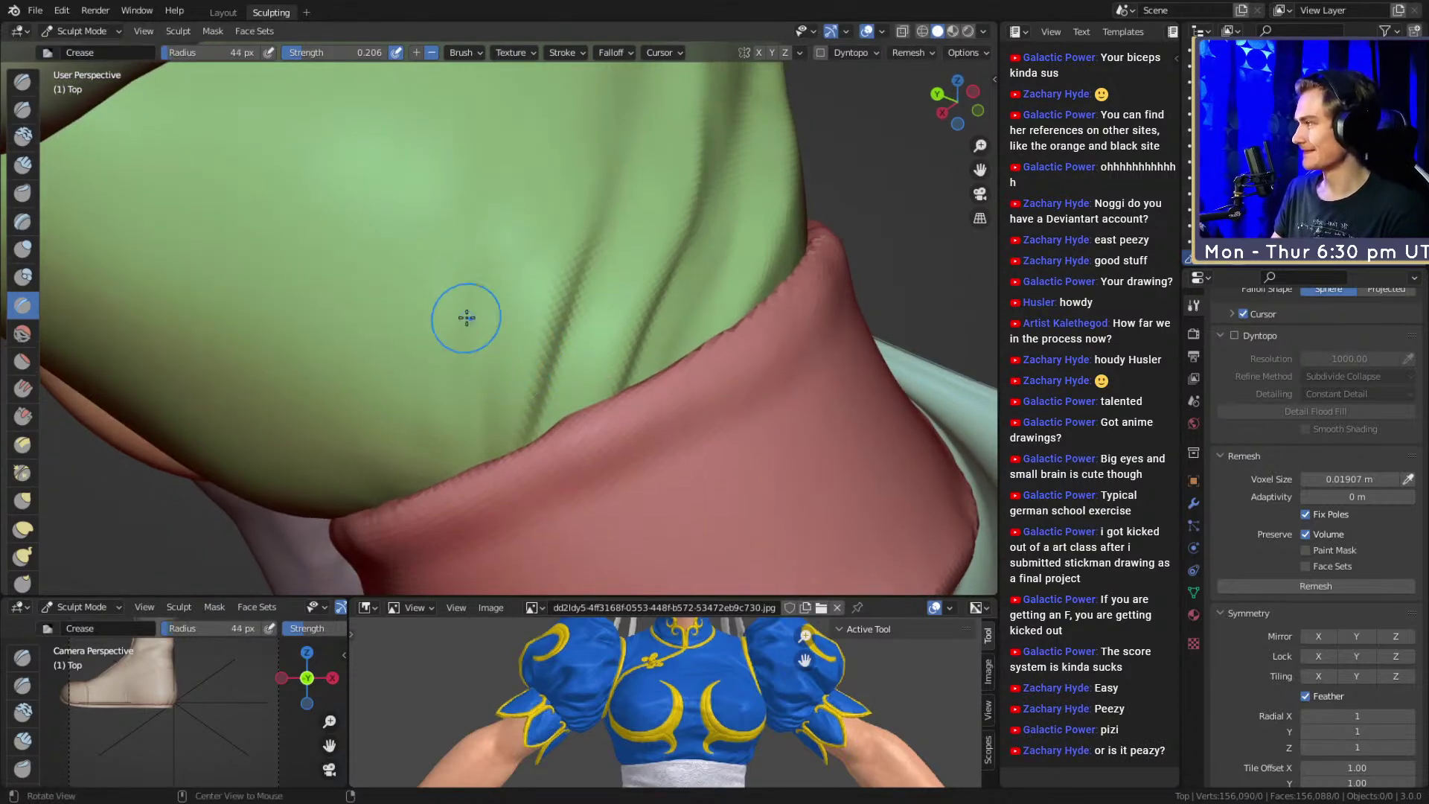
pyautogui.keyDown('alt'); pyautogui.moveTo(436, 286); pyautogui.dragTo(494, 378); pyautogui.keyUp('alt')
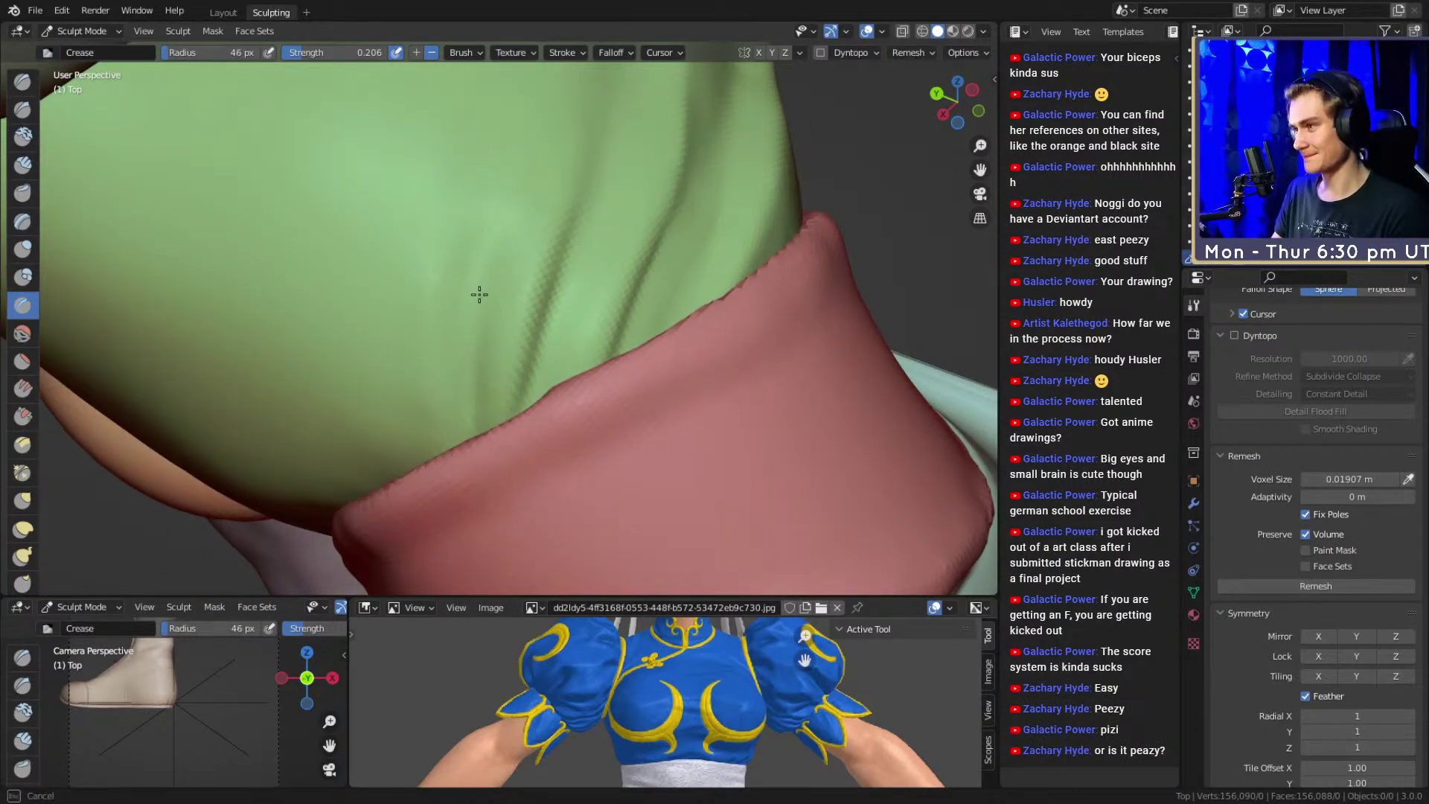
pyautogui.press('f')
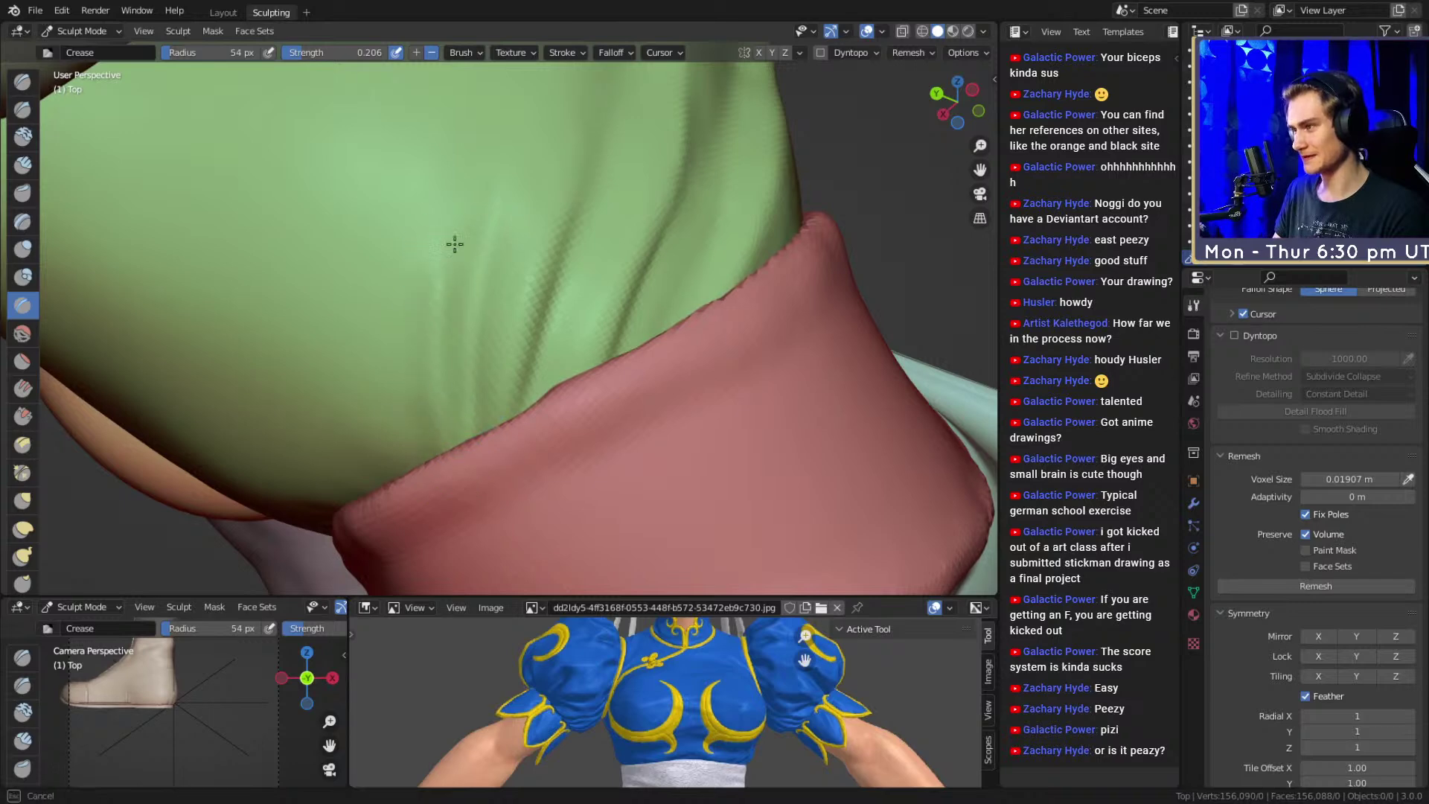
pyautogui.press('f')
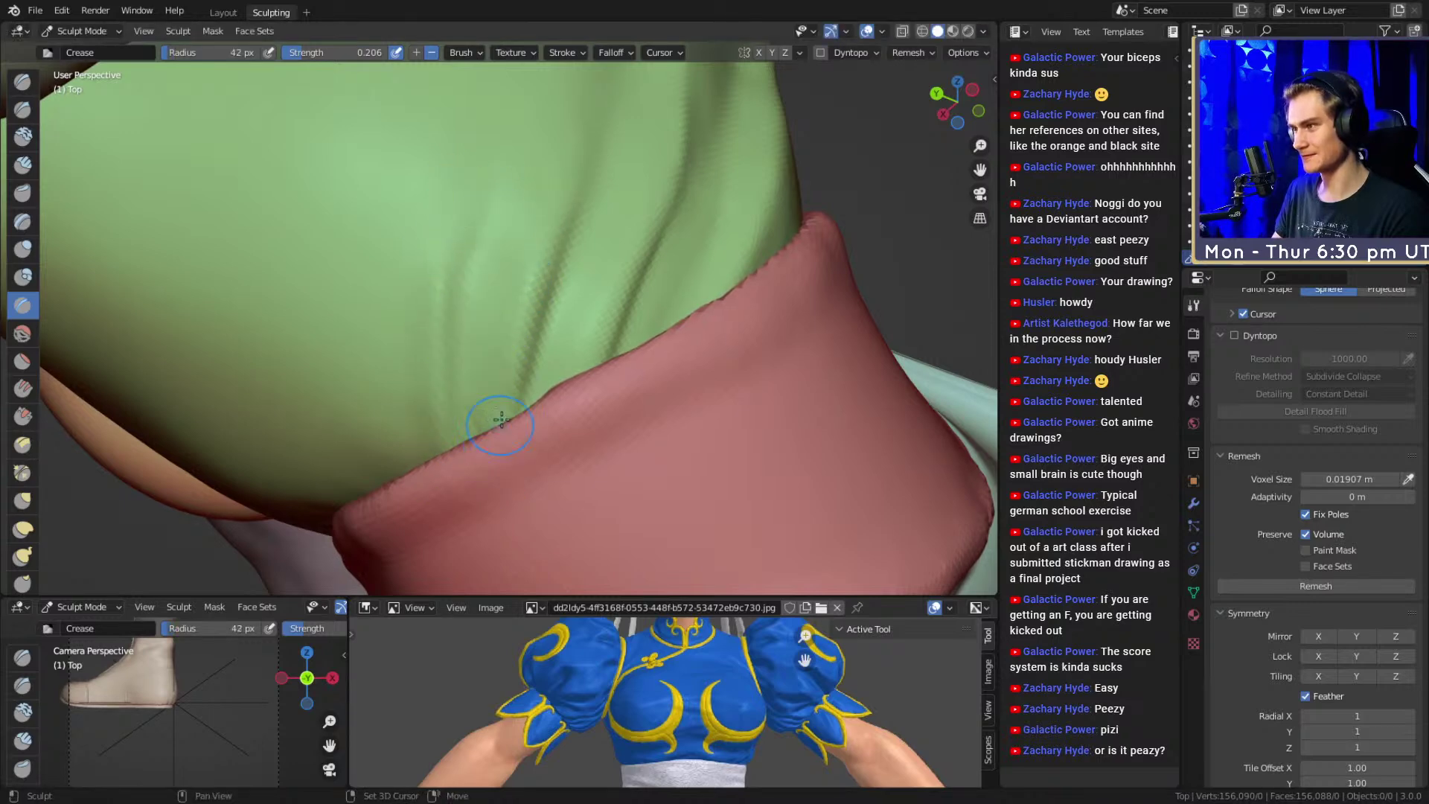
# Soften and widen the newest lower-back fold with Crease strokes at 36 and 85 px
pyautogui.keyDown('alt'); pyautogui.moveTo(497, 440); pyautogui.dragTo(533, 334); pyautogui.keyUp('alt')
pyautogui.keyDown('alt'); pyautogui.moveTo(636, 185); pyautogui.dragTo(600, 345); pyautogui.keyUp('alt')
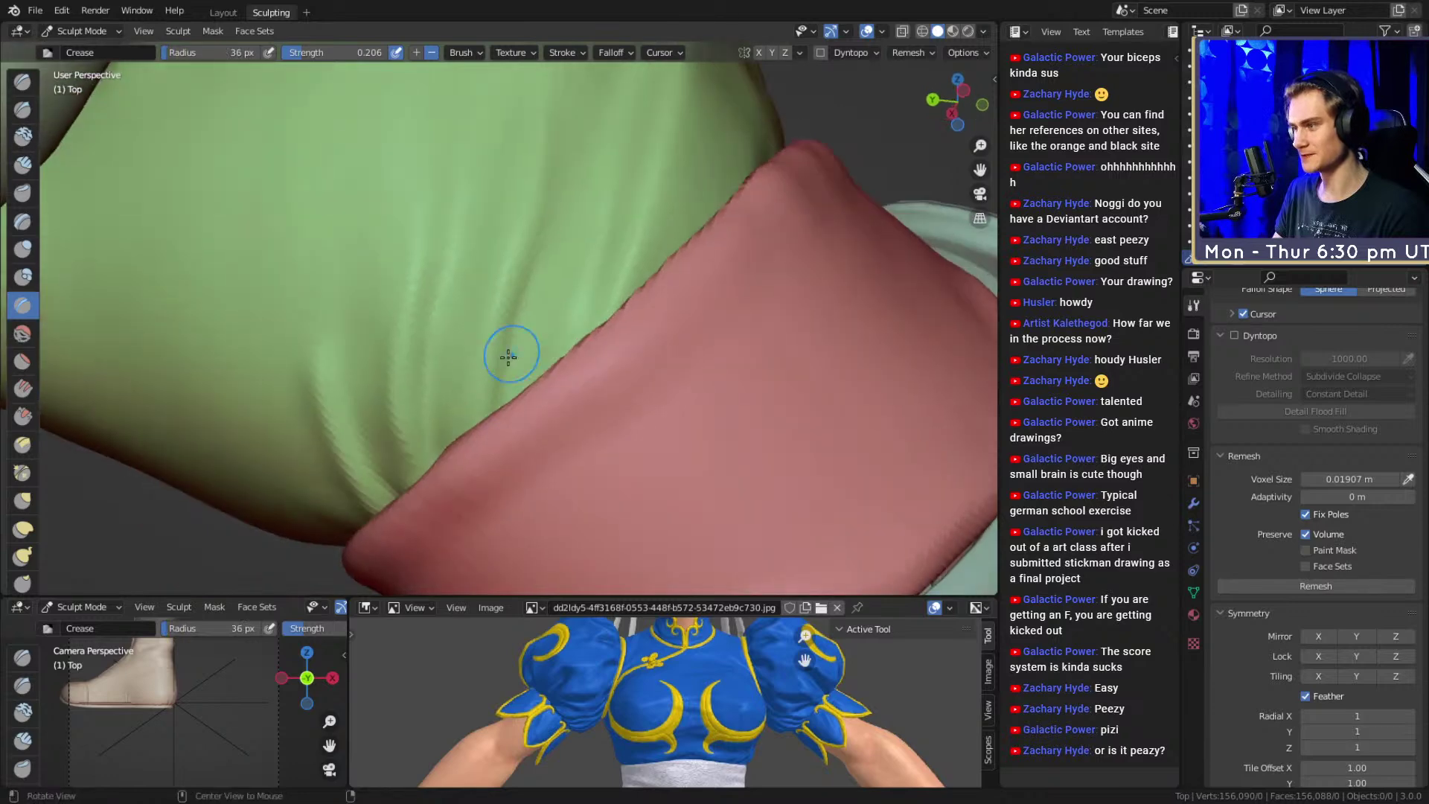
pyautogui.moveTo(445, 531)
pyautogui.keyDown('alt'); pyautogui.mouseDown()
pyautogui.moveTo(492, 374)
pyautogui.moveTo(474, 317)
pyautogui.mouseUp(); pyautogui.keyUp('alt')
pyautogui.press('f')
pyautogui.click(431, 348)
pyautogui.press('f')
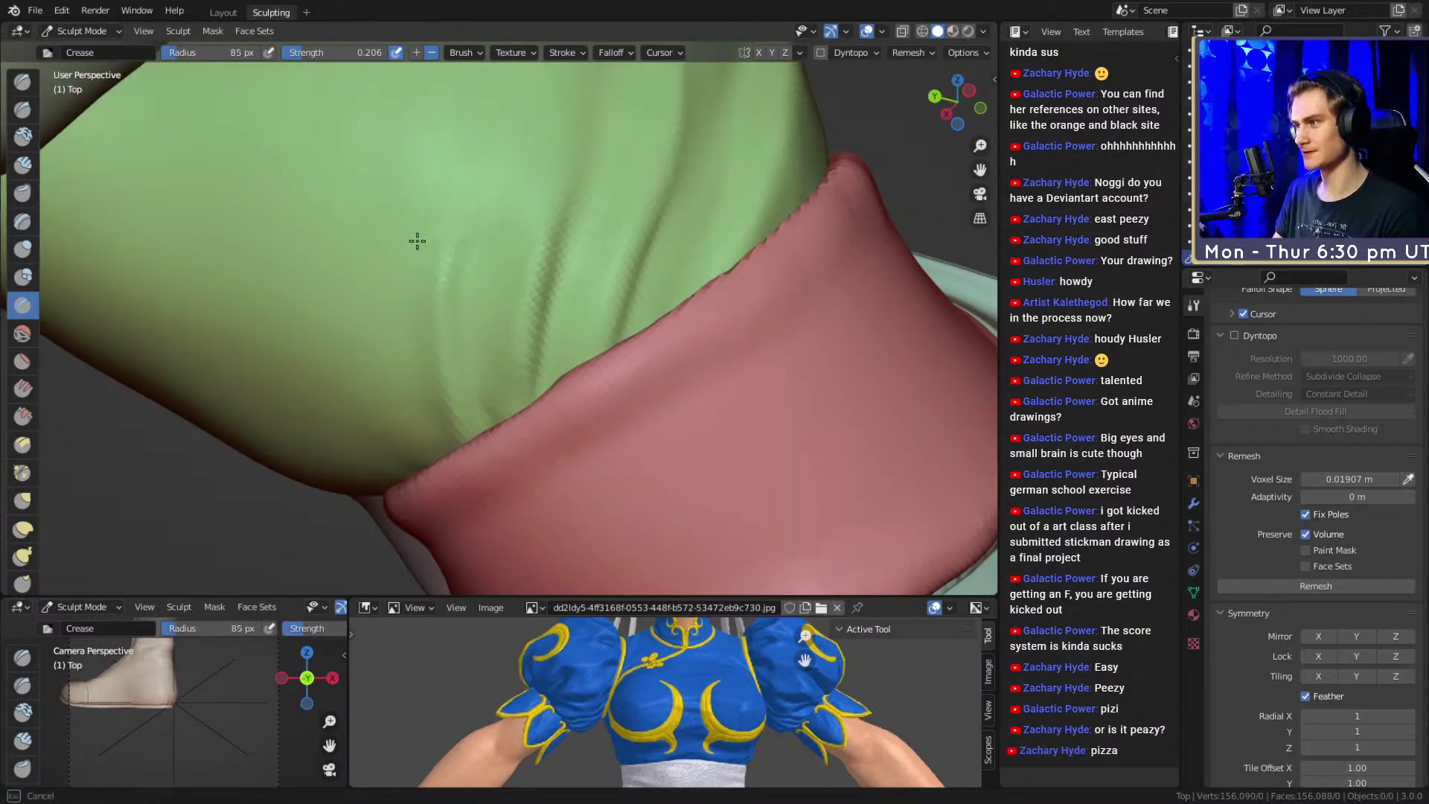
# Define the lower ends of the back folds at the sash edge with the Crease brush at 47 px
pyautogui.press('f')
pyautogui.click(488, 390)
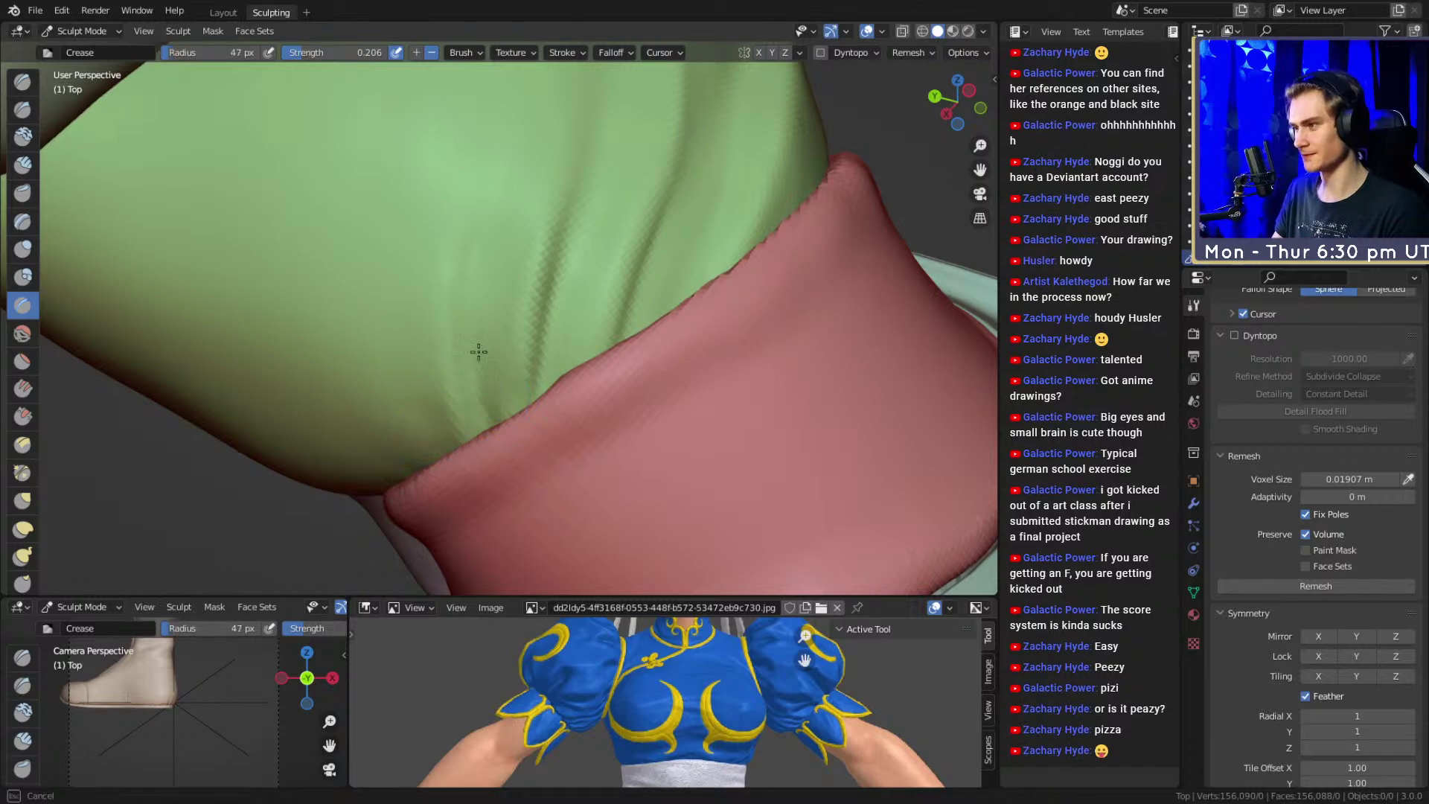
pyautogui.click(501, 434)
pyautogui.moveTo(502, 434); pyautogui.dragTo(469, 506, button='middle')
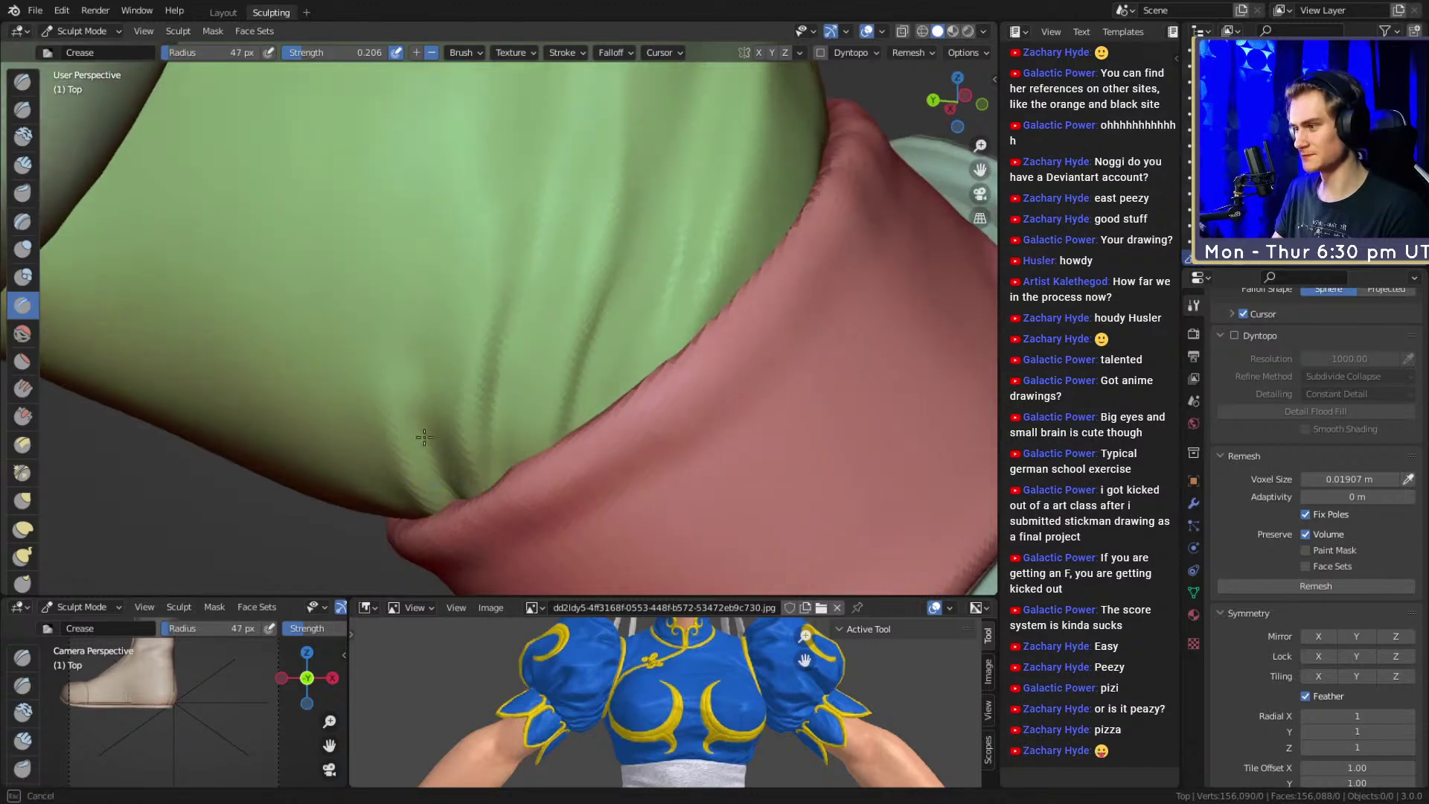
# Draw short fine creases above the sash on the back of the top with a 35 px Crease brush
pyautogui.scroll(-5, 447, 276)
pyautogui.press('f')
pyautogui.click(506, 376)
pyautogui.scroll(4, 503, 301)
pyautogui.moveTo(461, 383)
pyautogui.mouseDown(button='middle')
pyautogui.moveTo(521, 328)
pyautogui.moveTo(509, 370)
pyautogui.mouseUp(button='middle')
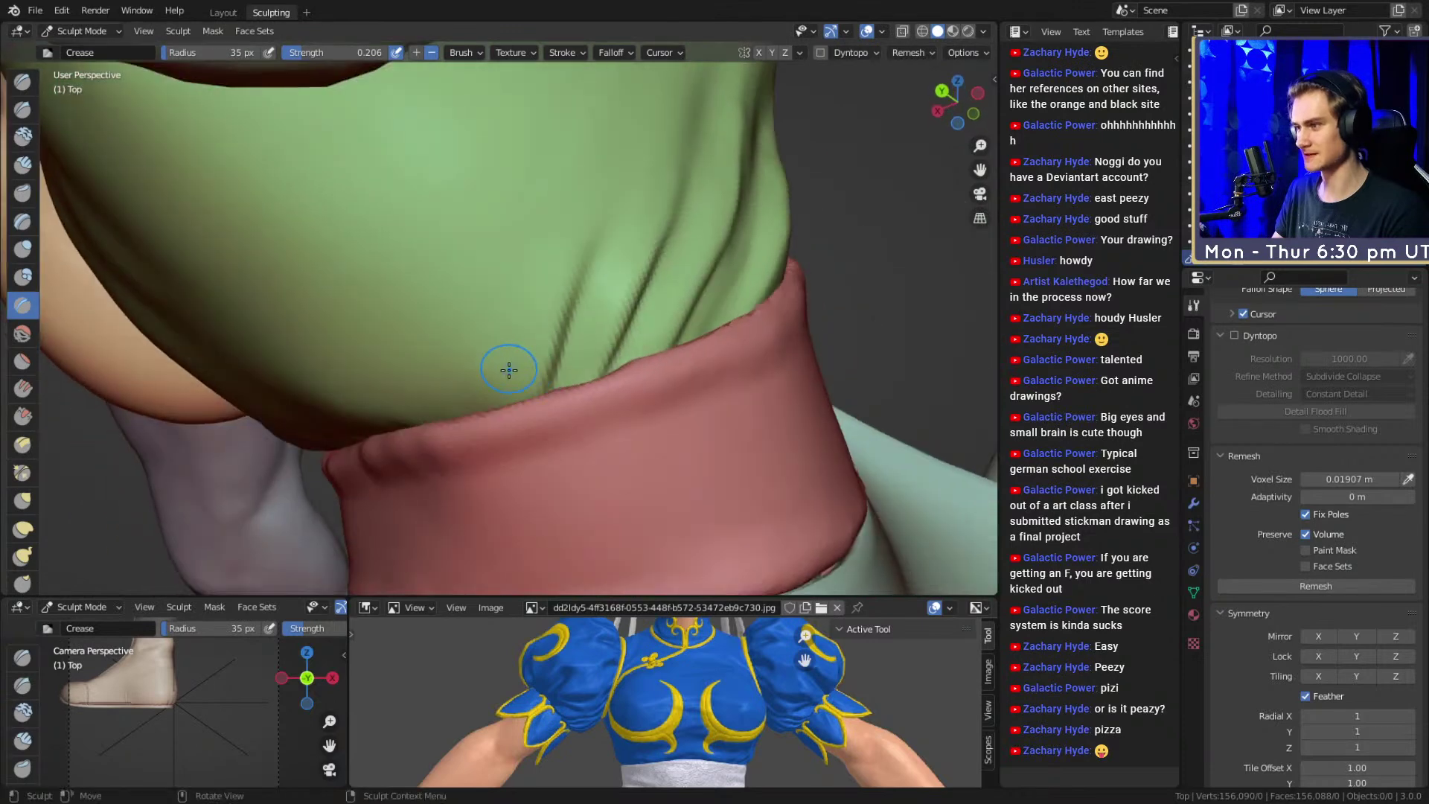
pyautogui.moveTo(522, 349); pyautogui.dragTo(515, 387)
pyautogui.moveTo(488, 327); pyautogui.dragTo(488, 388)
pyautogui.moveTo(515, 324)
pyautogui.mouseDown()
pyautogui.moveTo(517, 417)
pyautogui.moveTo(519, 335)
pyautogui.mouseUp()
# Lengthen the lower-back folds of the green top with resized Crease strokes running up from the sash
pyautogui.press('f')
pyautogui.click(547, 352)
pyautogui.press('f')
pyautogui.click(484, 369)
pyautogui.moveTo(482, 387); pyautogui.dragTo(481, 420)
pyautogui.moveTo(479, 356); pyautogui.dragTo(519, 245)
pyautogui.press('f')
pyautogui.click(526, 264)
pyautogui.moveTo(465, 406); pyautogui.dragTo(488, 321)
# Sculpt further creases around the waist of the green top, resizing the Crease brush between strokes
pyautogui.moveTo(487, 321)
pyautogui.keyDown('ctrl'); pyautogui.keyDown('alt'); pyautogui.mouseDown()
pyautogui.moveTo(488, 447)
pyautogui.moveTo(541, 403)
pyautogui.moveTo(439, 372)
pyautogui.moveTo(446, 447)
pyautogui.moveTo(551, 417)
pyautogui.moveTo(551, 298)
pyautogui.mouseUp(); pyautogui.keyUp('alt'); pyautogui.keyUp('ctrl')
pyautogui.moveTo(551, 298)
pyautogui.keyDown('alt'); pyautogui.keyDown('shift'); pyautogui.mouseDown()
pyautogui.moveTo(520, 371)
pyautogui.moveTo(484, 332)
pyautogui.moveTo(475, 428)
pyautogui.mouseUp(); pyautogui.keyUp('shift'); pyautogui.keyUp('alt')
pyautogui.press('f')
pyautogui.click(448, 340)
pyautogui.moveTo(427, 361); pyautogui.dragTo(466, 435)
pyautogui.keyDown('alt'); pyautogui.moveTo(455, 328); pyautogui.dragTo(449, 298); pyautogui.keyUp('alt')
pyautogui.press('f')
pyautogui.click(456, 372)
pyautogui.moveTo(452, 432); pyautogui.dragTo(457, 118)
# Blend the waist creases of the green top by smoothing between them
pyautogui.press('f')
pyautogui.click(441, 209)
pyautogui.moveTo(390, 312)
pyautogui.keyDown('shift'); pyautogui.mouseDown()
pyautogui.moveTo(425, 335)
pyautogui.moveTo(422, 315)
pyautogui.moveTo(506, 223)
pyautogui.mouseUp(); pyautogui.keyUp('shift')
pyautogui.press('f')
pyautogui.click(414, 277)
pyautogui.moveTo(523, 204)
pyautogui.keyDown('ctrl'); pyautogui.keyDown('alt'); pyautogui.mouseDown()
pyautogui.moveTo(526, 351)
pyautogui.moveTo(335, 254)
pyautogui.mouseUp(); pyautogui.keyUp('alt'); pyautogui.keyUp('ctrl')
# Add small Crease strokes to the gathered fabric at the lower corner of the top beside the sash
pyautogui.moveTo(572, 329)
pyautogui.keyDown('alt'); pyautogui.mouseDown()
pyautogui.moveTo(537, 369)
pyautogui.moveTo(565, 405)
pyautogui.moveTo(562, 328)
pyautogui.moveTo(516, 335)
pyautogui.moveTo(483, 372)
pyautogui.mouseUp(); pyautogui.keyUp('alt')
pyautogui.press('f')
pyautogui.click(498, 335)
pyautogui.press('f')
pyautogui.click(461, 400)
pyautogui.moveTo(432, 436); pyautogui.dragTo(428, 444)
# Carve diagonal folds across the front of the green top above the sash with the Crease brush at 45 px
pyautogui.press('f')
pyautogui.click(552, 282)
pyautogui.moveTo(549, 277); pyautogui.dragTo(446, 451)
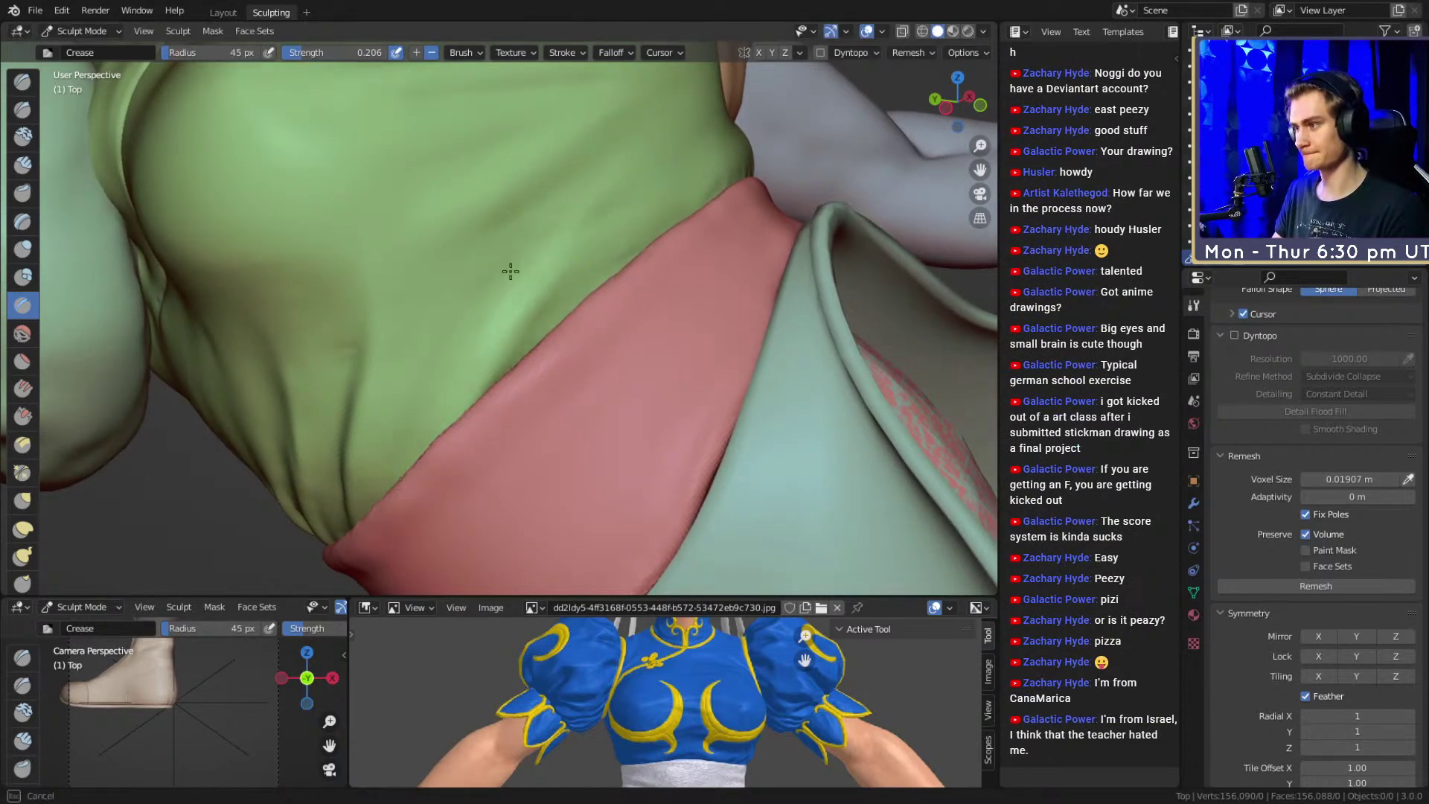
pyautogui.keyDown('alt'); pyautogui.moveTo(541, 202); pyautogui.dragTo(485, 319); pyautogui.keyUp('alt')
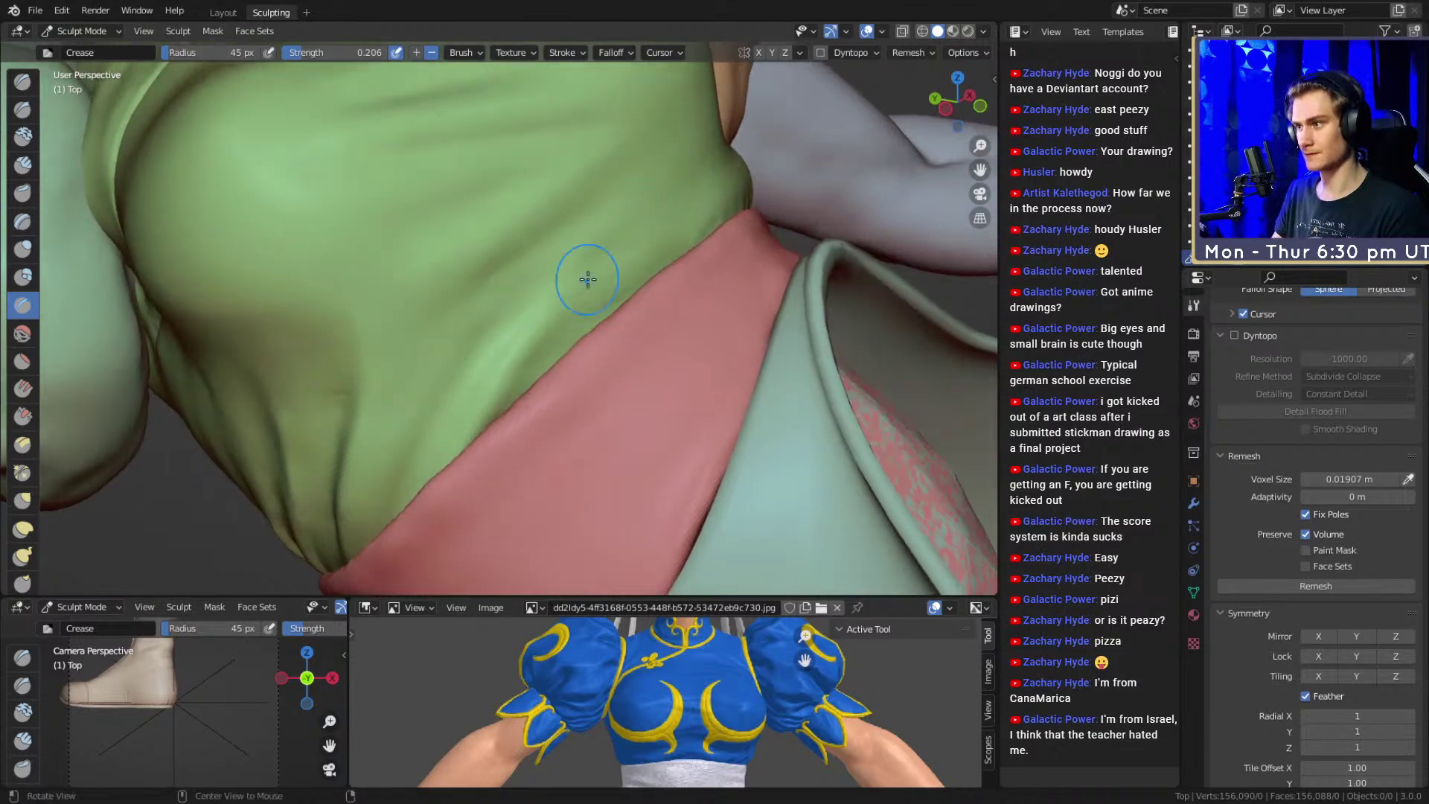
pyautogui.keyDown('alt'); pyautogui.moveTo(600, 246); pyautogui.dragTo(526, 331); pyautogui.keyUp('alt')
pyautogui.moveTo(442, 403); pyautogui.dragTo(497, 331)
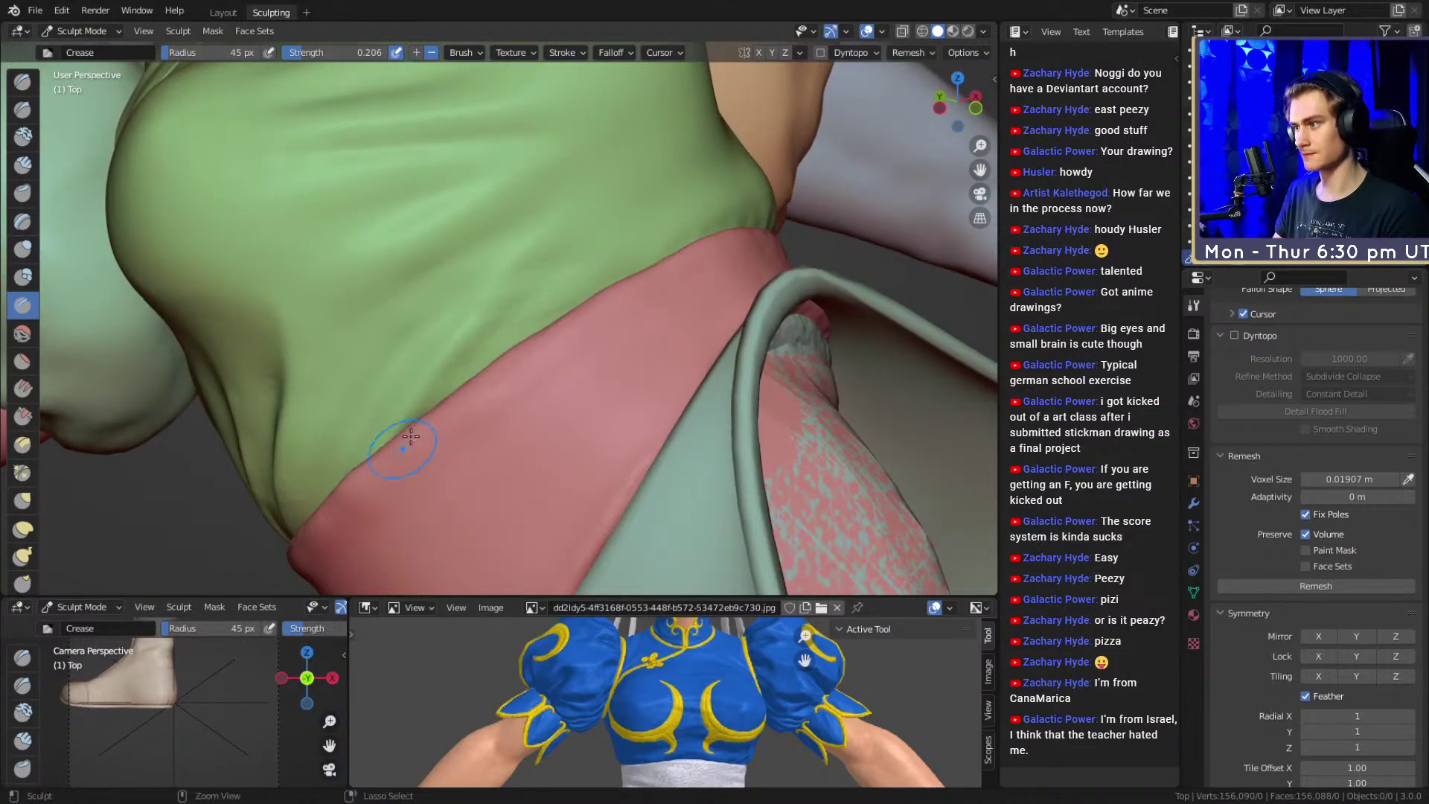
# Refine the front waist folds of the green top with Crease strokes, finishing at a 52 px radius
pyautogui.press('f')
pyautogui.click(457, 377)
pyautogui.press('f')
pyautogui.moveTo(454, 383)
pyautogui.keyDown('alt'); pyautogui.mouseDown()
pyautogui.moveTo(416, 342)
pyautogui.moveTo(357, 377)
pyautogui.mouseUp(); pyautogui.keyUp('alt')
pyautogui.click(405, 338)
pyautogui.moveTo(373, 343); pyautogui.dragTo(362, 379)
pyautogui.moveTo(555, 184)
pyautogui.keyDown('ctrl'); pyautogui.keyDown('alt'); pyautogui.mouseDown()
pyautogui.moveTo(555, 338)
pyautogui.moveTo(553, 277)
pyautogui.mouseUp(); pyautogui.keyUp('alt'); pyautogui.keyUp('ctrl')
pyautogui.press('f')
pyautogui.click(555, 277)
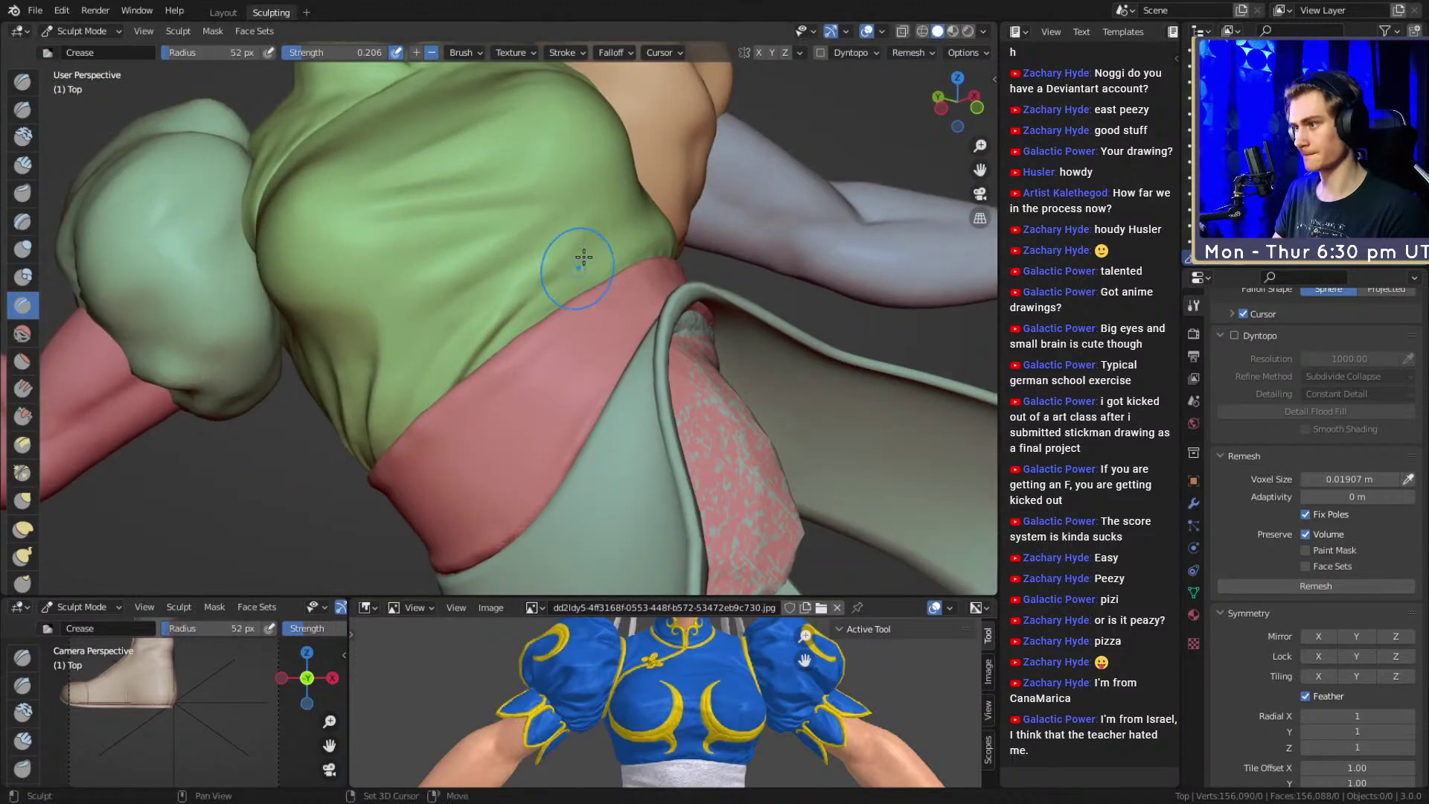
pyautogui.scroll(-1, 530, 340)
pyautogui.moveTo(530, 360)
pyautogui.keyDown('alt'); pyautogui.mouseDown()
pyautogui.moveTo(595, 284)
pyautogui.moveTo(649, 310)
pyautogui.moveTo(649, 279)
pyautogui.moveTo(396, 463)
pyautogui.moveTo(463, 414)
pyautogui.moveTo(483, 358)
pyautogui.moveTo(544, 321)
pyautogui.mouseUp(); pyautogui.keyUp('alt')
# Adjust the shape of the green top along the sash with the Grab brush at 56 px
pyautogui.press('g')
pyautogui.scroll(-3, 583, 322)
pyautogui.moveTo(545, 321)
pyautogui.mouseDown(button='middle')
pyautogui.moveTo(584, 322)
pyautogui.moveTo(521, 387)
pyautogui.moveTo(548, 333)
pyautogui.mouseUp(button='middle')
pyautogui.press('f')
pyautogui.click(482, 418)
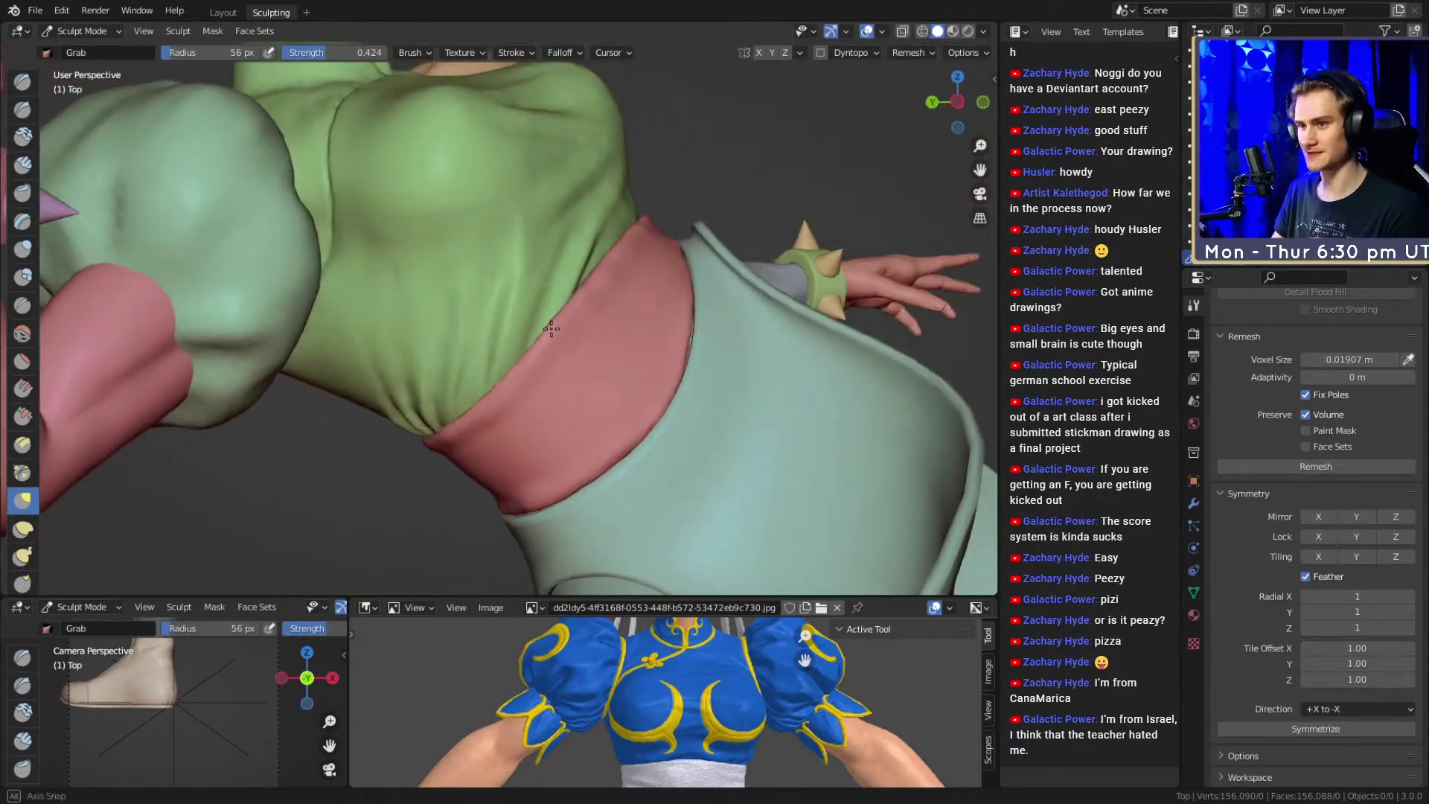
pyautogui.press('c')
pyautogui.moveTo(498, 320)
pyautogui.keyDown('alt'); pyautogui.mouseDown()
pyautogui.moveTo(519, 394)
pyautogui.moveTo(593, 380)
pyautogui.moveTo(546, 408)
pyautogui.moveTo(528, 376)
pyautogui.moveTo(350, 372)
pyautogui.mouseUp(); pyautogui.keyUp('alt')
pyautogui.scroll(-7, 519, 395)
pyautogui.scroll(3, 593, 379)
pyautogui.scroll(3, 546, 409)
pyautogui.scroll(3, 651, 421)
pyautogui.moveTo(651, 421)
pyautogui.keyDown('alt'); pyautogui.mouseDown()
pyautogui.moveTo(587, 319)
pyautogui.moveTo(611, 294)
pyautogui.moveTo(472, 198)
pyautogui.moveTo(647, 376)
pyautogui.moveTo(542, 367)
pyautogui.moveTo(488, 396)
pyautogui.moveTo(478, 343)
pyautogui.moveTo(518, 396)
pyautogui.mouseUp(); pyautogui.keyUp('alt')
# Touch up the folds of the green top with the Crease brush reduced to 35 px
pyautogui.hotkey('shift', 'c')
pyautogui.keyDown('ctrl'); pyautogui.keyDown('alt'); pyautogui.moveTo(519, 396); pyautogui.dragTo(513, 461); pyautogui.keyUp('alt'); pyautogui.keyUp('ctrl')
pyautogui.moveTo(417, 358)
pyautogui.keyDown('alt'); pyautogui.mouseDown()
pyautogui.moveTo(544, 335)
pyautogui.moveTo(543, 405)
pyautogui.moveTo(661, 247)
pyautogui.moveTo(646, 179)
pyautogui.mouseUp(); pyautogui.keyUp('alt')
pyautogui.press('[')
pyautogui.press('[')
pyautogui.press('[')
pyautogui.moveTo(581, 303)
pyautogui.keyDown('alt'); pyautogui.mouseDown()
pyautogui.moveTo(517, 345)
pyautogui.moveTo(554, 316)
pyautogui.moveTo(507, 268)
pyautogui.moveTo(616, 262)
pyautogui.moveTo(568, 266)
pyautogui.moveTo(566, 384)
pyautogui.mouseUp(); pyautogui.keyUp('alt')
pyautogui.moveTo(507, 256); pyautogui.dragTo(514, 358, button='middle')
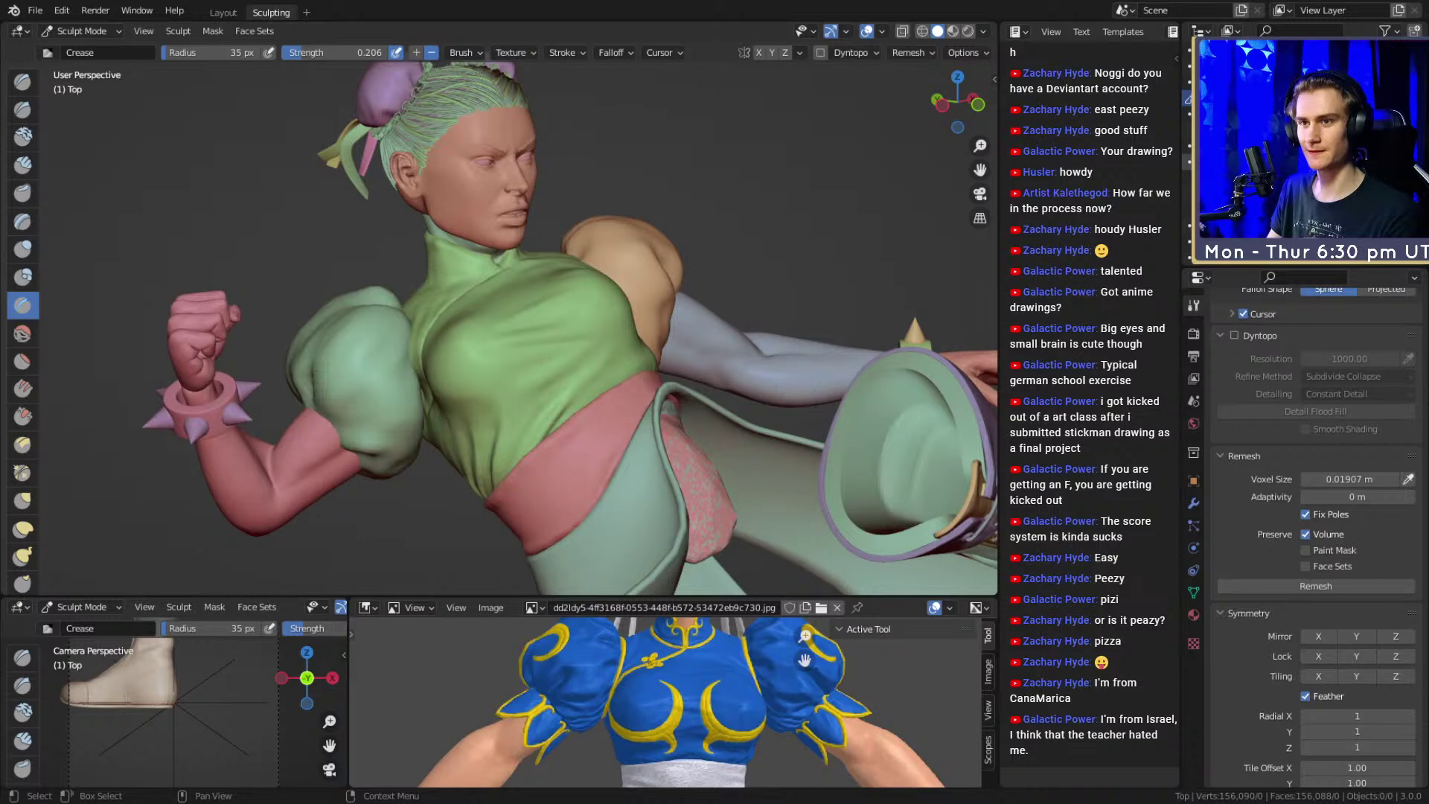
pyautogui.moveTo(698, 321); pyautogui.dragTo(752, 258, button='middle')
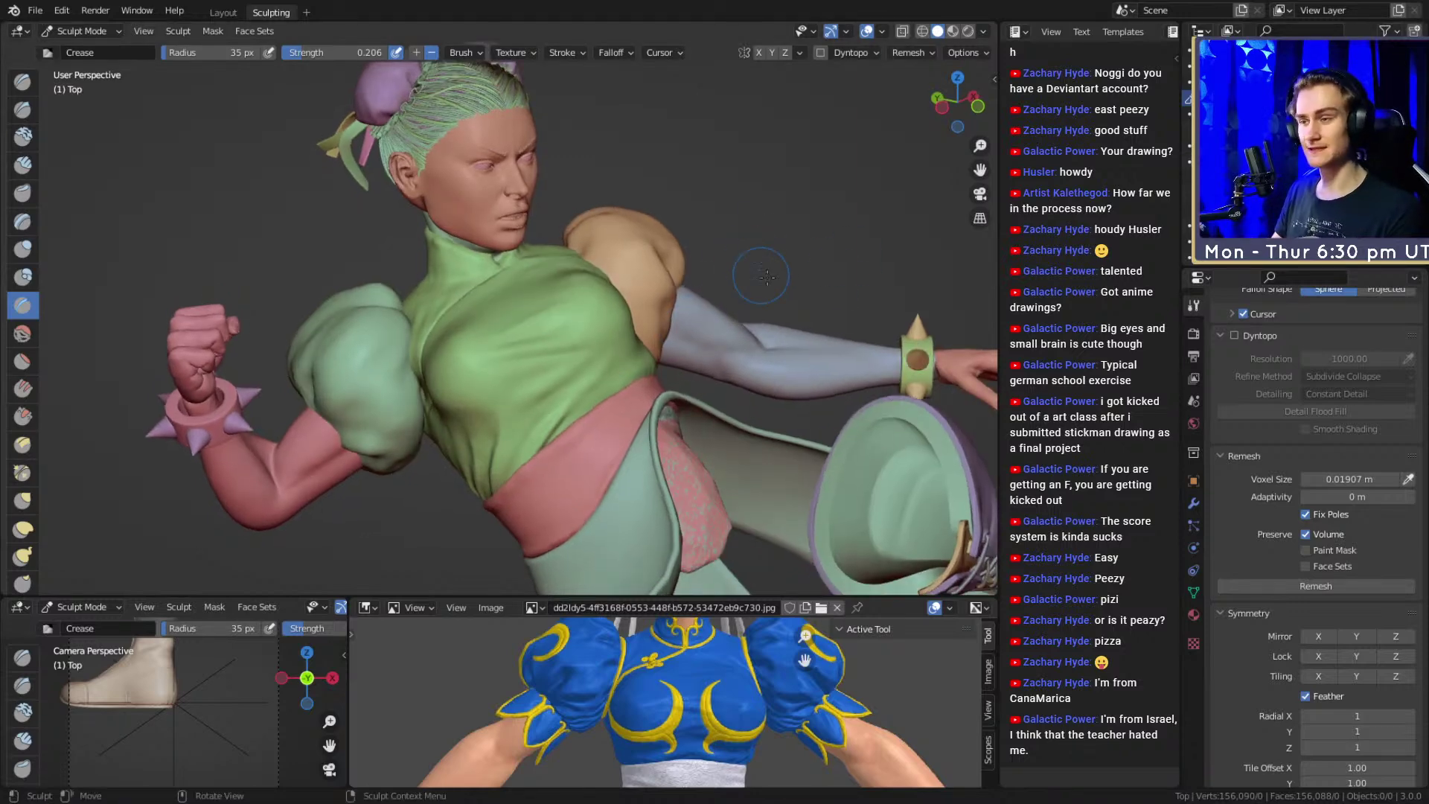
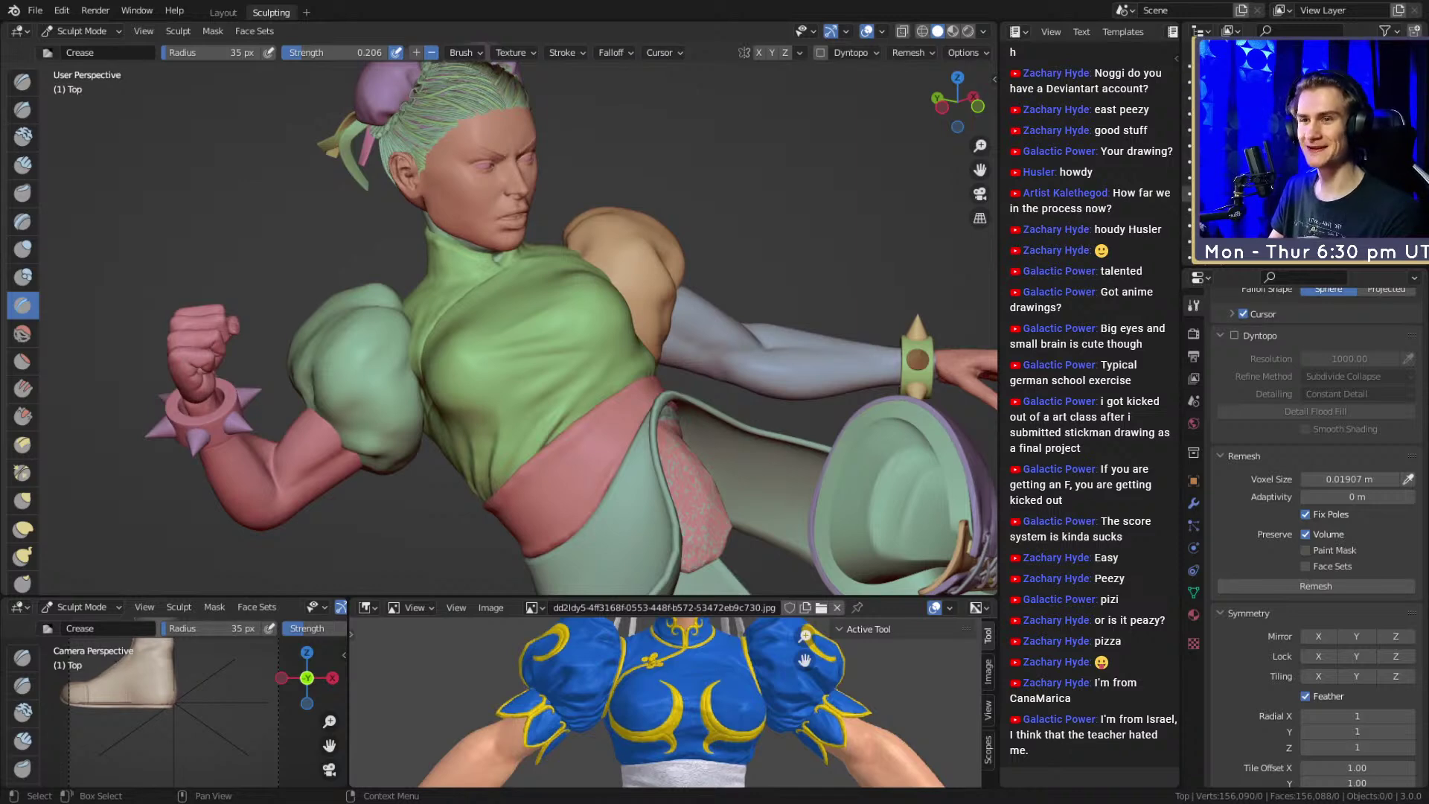
pyautogui.click(1400, 147)
pyautogui.click(1400, 146)
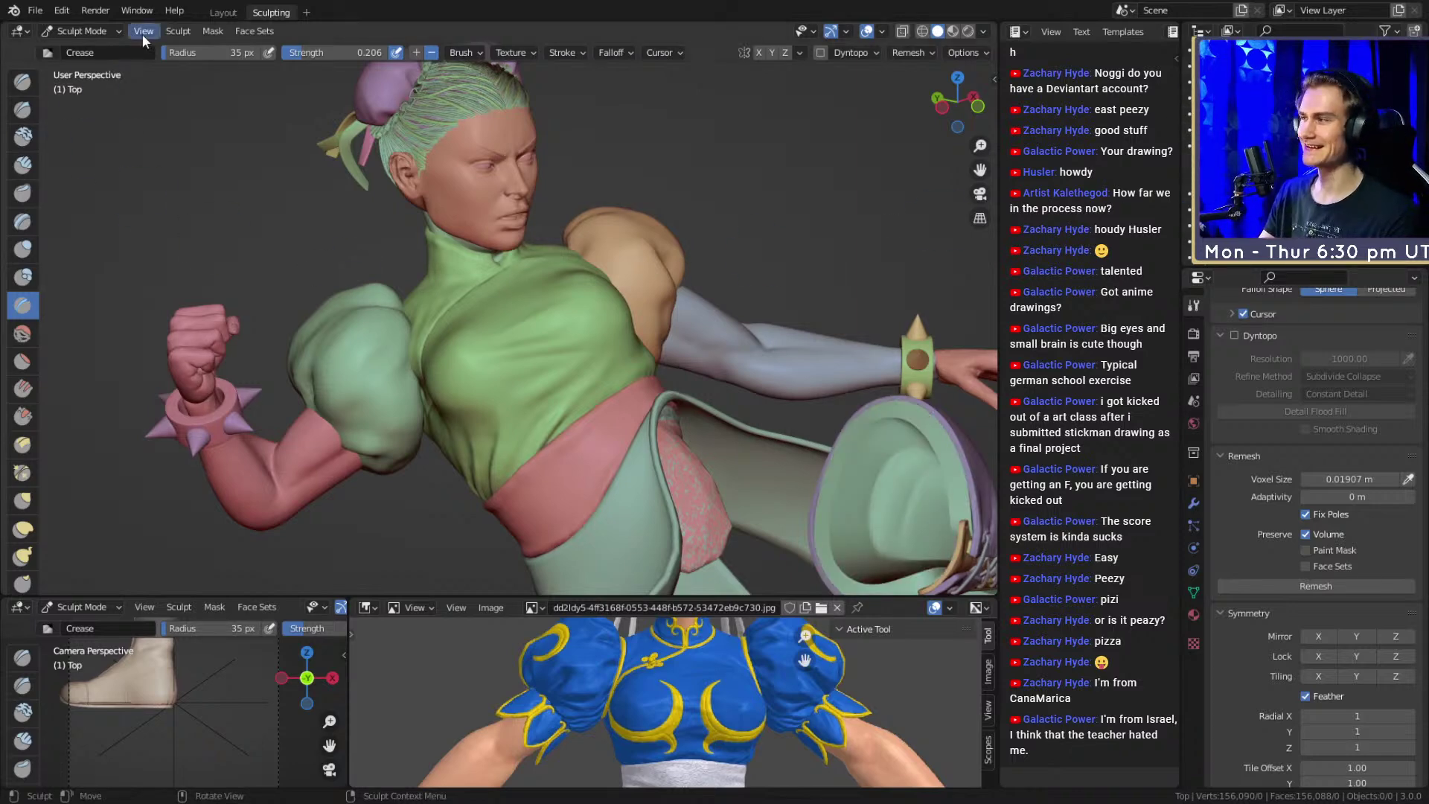
# Hide both puffed shoulder pads in the Layout workspace, reselect the top and return to the Sculpting workspace
pyautogui.click(222, 13)
pyautogui.click(572, 181)
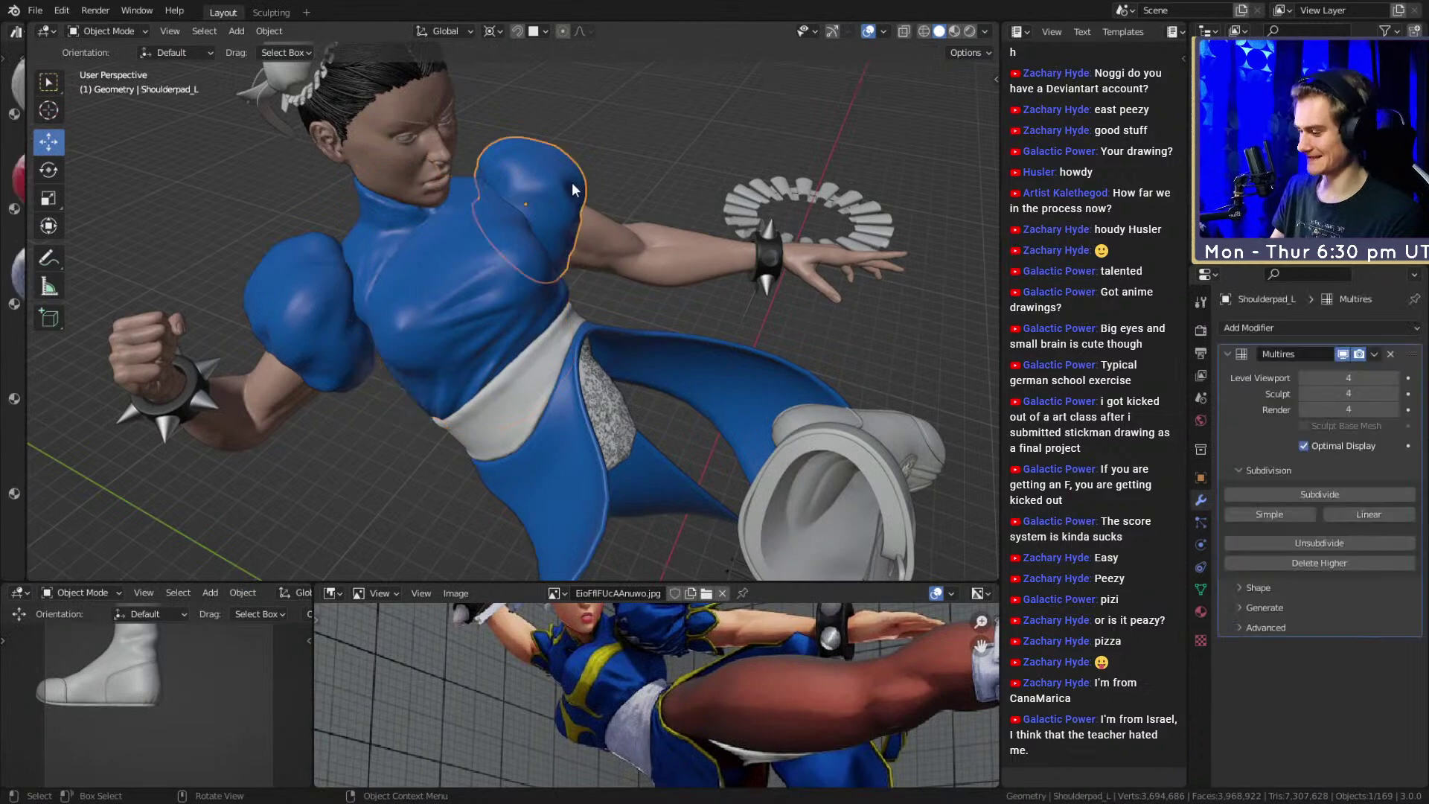
pyautogui.press('h')
pyautogui.click(266, 283)
pyautogui.press('h')
pyautogui.moveTo(536, 342); pyautogui.dragTo(484, 257, button='middle')
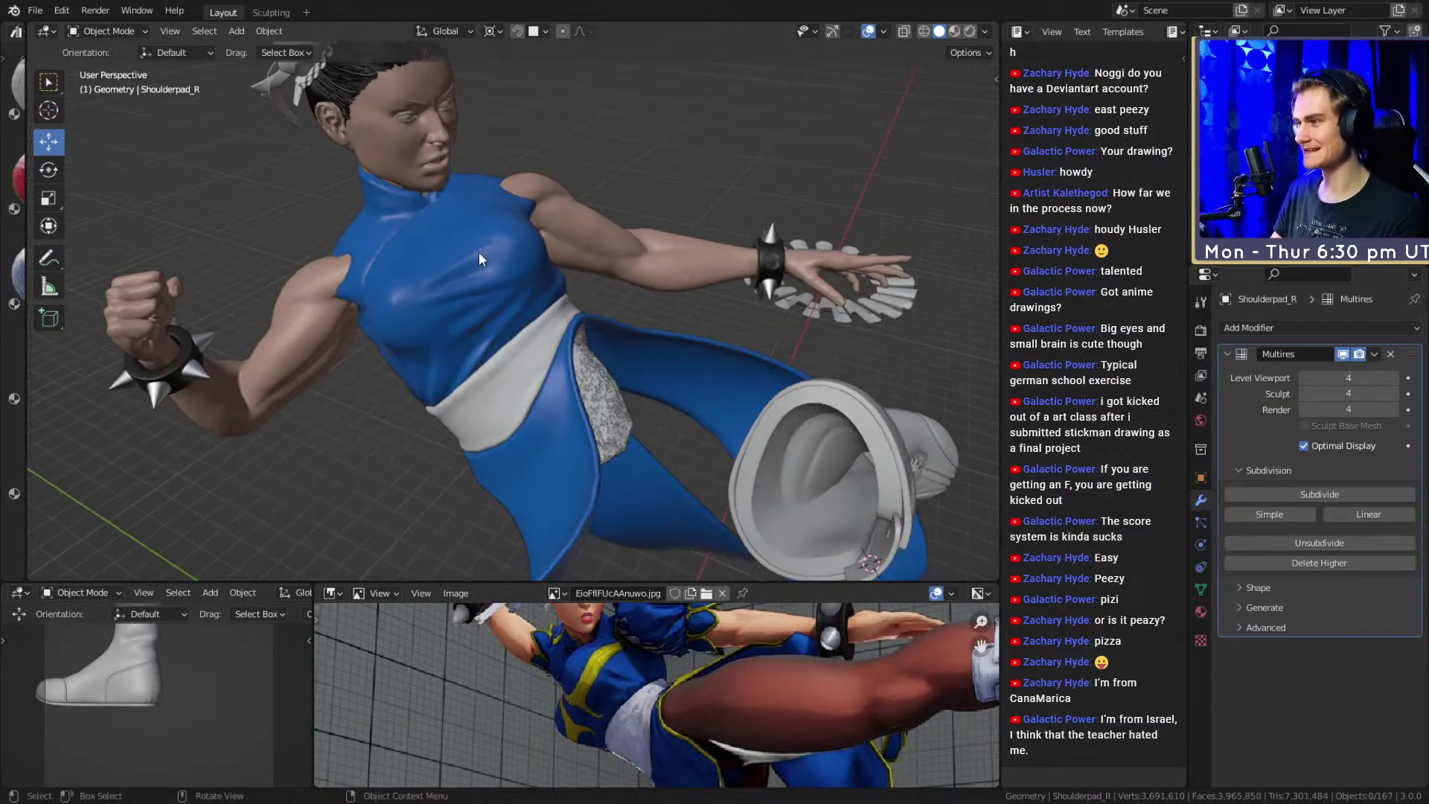
pyautogui.click(484, 257)
pyautogui.click(271, 13)
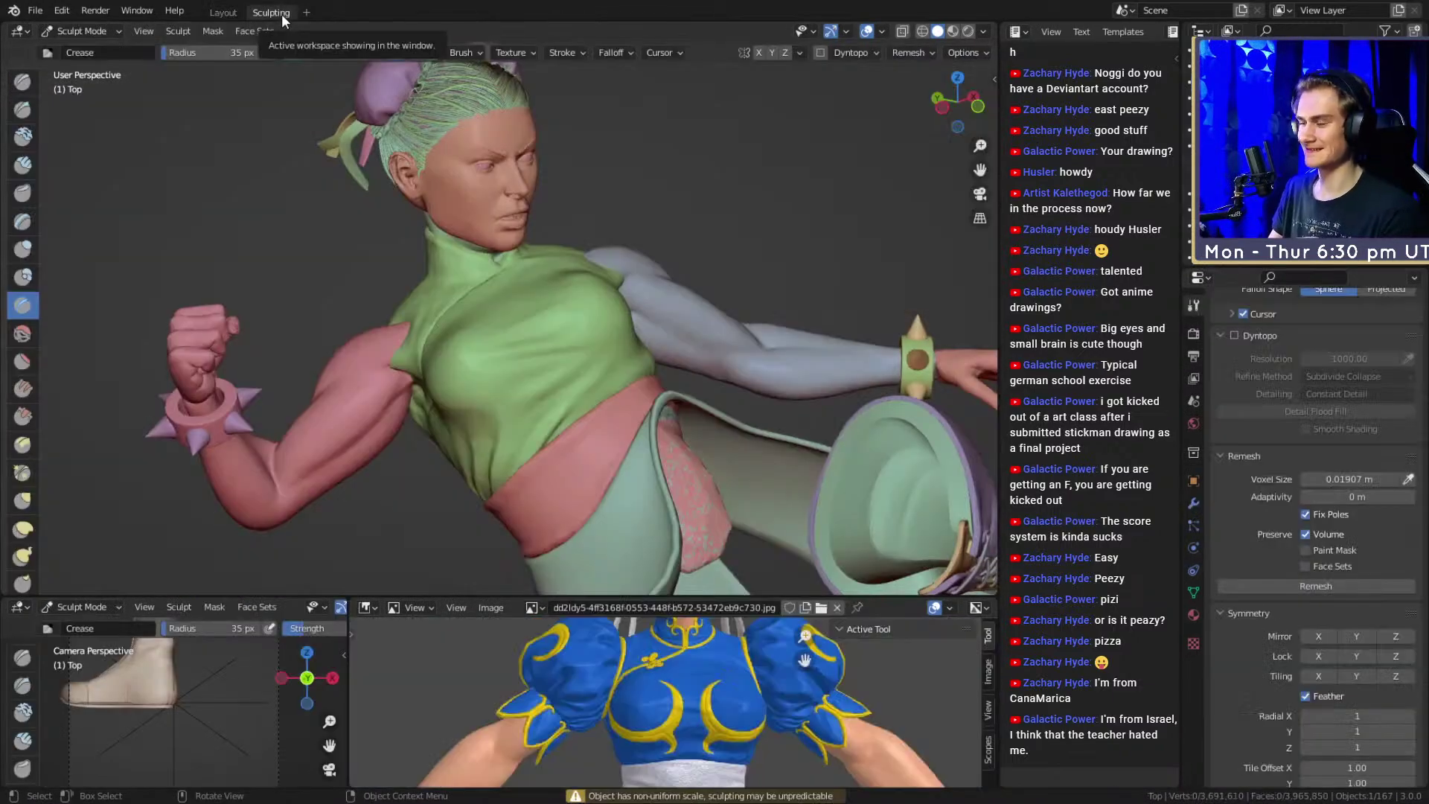
# Carve folds into the side of the green top below the bust with resized Crease brush strokes
pyautogui.scroll(2, 812, 250)
pyautogui.scroll(2, 812, 250)
pyautogui.moveTo(812, 251); pyautogui.dragTo(316, 218, button='middle')
pyautogui.moveTo(635, 375)
pyautogui.keyDown('alt'); pyautogui.mouseDown()
pyautogui.moveTo(507, 293)
pyautogui.moveTo(475, 298)
pyautogui.moveTo(472, 396)
pyautogui.moveTo(488, 220)
pyautogui.mouseUp(); pyautogui.keyUp('alt')
pyautogui.press('f')
pyautogui.moveTo(510, 223)
pyautogui.keyDown('ctrl'); pyautogui.keyDown('alt'); pyautogui.mouseDown()
pyautogui.moveTo(533, 373)
pyautogui.moveTo(513, 394)
pyautogui.mouseUp(); pyautogui.keyUp('alt'); pyautogui.keyUp('ctrl')
pyautogui.keyDown('ctrl'); pyautogui.keyDown('alt'); pyautogui.moveTo(513, 394); pyautogui.dragTo(499, 363); pyautogui.keyUp('alt'); pyautogui.keyUp('ctrl')
pyautogui.press('f')
pyautogui.click(507, 363)
pyautogui.moveTo(403, 278)
pyautogui.mouseDown()
pyautogui.moveTo(452, 369)
pyautogui.moveTo(519, 372)
pyautogui.mouseUp()
pyautogui.moveTo(519, 372)
pyautogui.keyDown('ctrl'); pyautogui.keyDown('alt'); pyautogui.mouseDown()
pyautogui.moveTo(531, 296)
pyautogui.moveTo(517, 281)
pyautogui.moveTo(484, 322)
pyautogui.moveTo(556, 163)
pyautogui.moveTo(499, 277)
pyautogui.moveTo(440, 268)
pyautogui.moveTo(466, 280)
pyautogui.moveTo(464, 210)
pyautogui.mouseUp(); pyautogui.keyUp('alt'); pyautogui.keyUp('ctrl')
# Build up cloth volume on the side of the top with the Clay Strips brush at 52 to 53 px
pyautogui.press('c')
pyautogui.press('f')
pyautogui.click(492, 277)
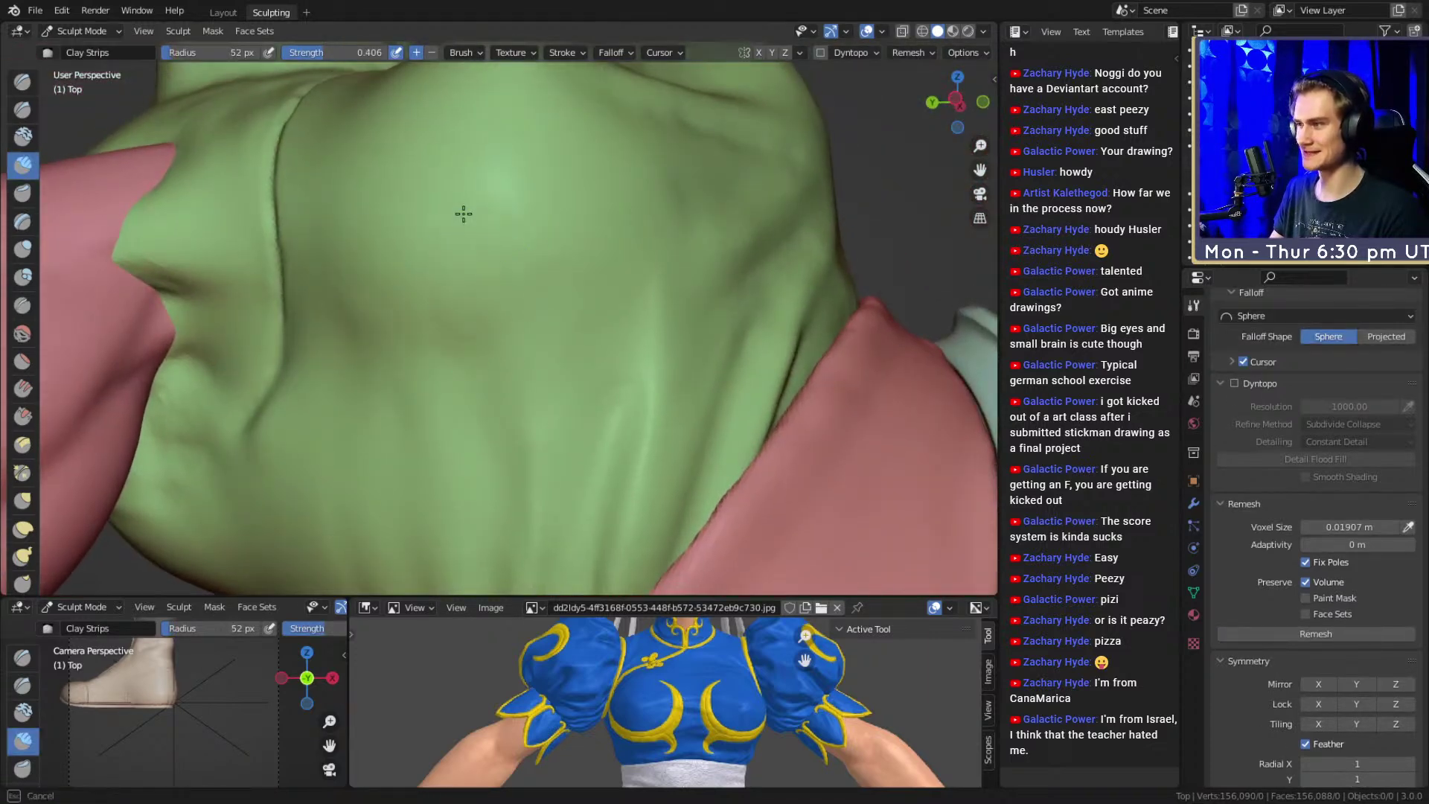
pyautogui.keyDown('alt'); pyautogui.moveTo(511, 293); pyautogui.dragTo(511, 269); pyautogui.keyUp('alt')
pyautogui.press('f')
pyautogui.click(513, 327)
pyautogui.moveTo(509, 362); pyautogui.dragTo(507, 368)
pyautogui.press('f')
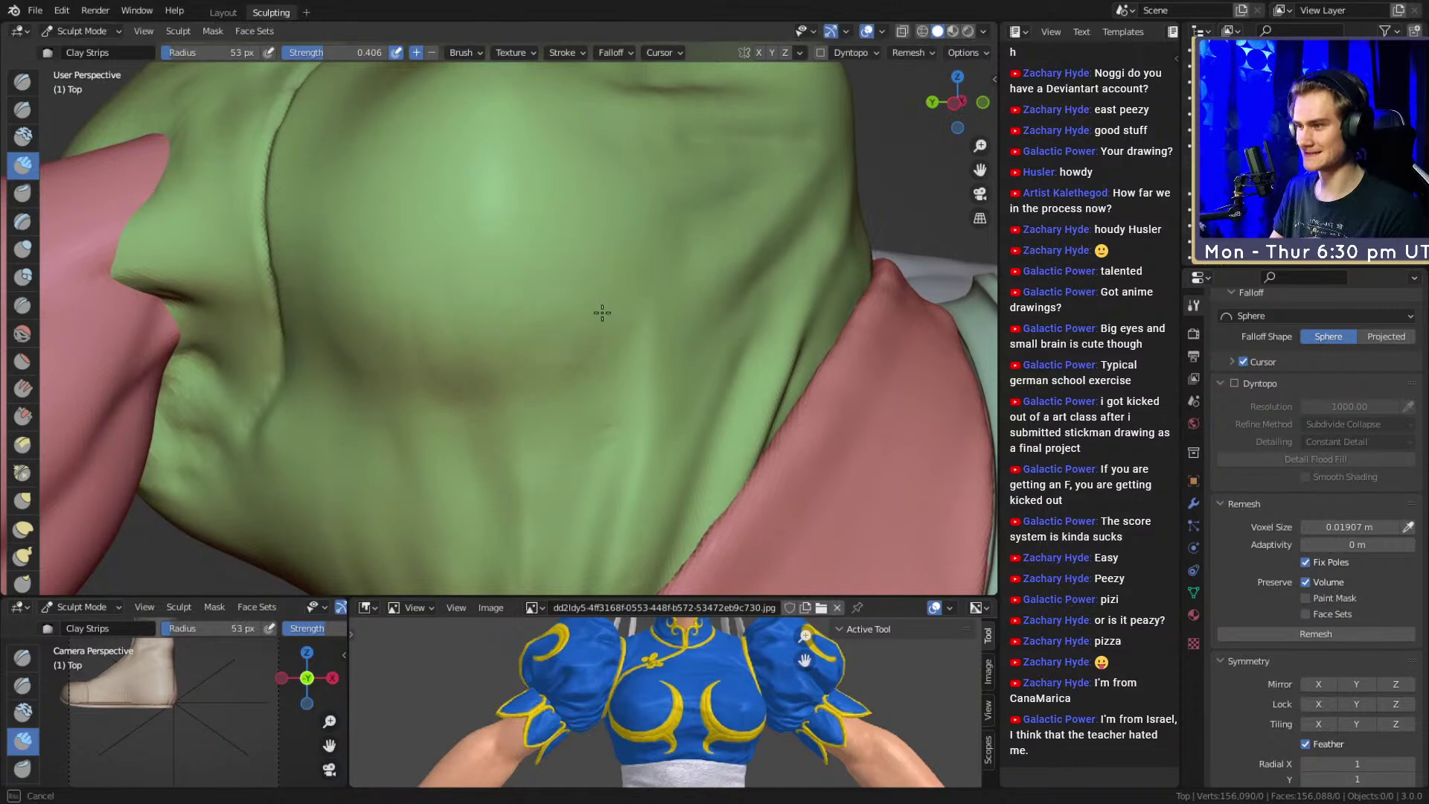
pyautogui.moveTo(453, 277); pyautogui.dragTo(425, 261)
# Shape the cloth below the side seam of the top with resized Clay Strips strokes
pyautogui.press('f')
pyautogui.click(488, 290)
pyautogui.moveTo(476, 320); pyautogui.dragTo(454, 359)
pyautogui.press('f')
pyautogui.press('f')
pyautogui.click(493, 355)
# Add narrow vertical folds to the side waist above the sash with Clay Strips at 24 px, ending with an 87 px radius
pyautogui.scroll(-7, 521, 355)
pyautogui.moveTo(573, 372)
pyautogui.mouseDown(button='middle')
pyautogui.moveTo(484, 383)
pyautogui.moveTo(584, 392)
pyautogui.mouseUp(button='middle')
pyautogui.scroll(5, 584, 372)
pyautogui.moveTo(588, 343)
pyautogui.mouseDown(button='middle')
pyautogui.moveTo(605, 324)
pyautogui.moveTo(458, 266)
pyautogui.mouseUp(button='middle')
pyautogui.moveTo(499, 320)
pyautogui.mouseDown(button='middle')
pyautogui.moveTo(548, 313)
pyautogui.moveTo(530, 339)
pyautogui.mouseUp(button='middle')
pyautogui.scroll(2, 549, 312)
pyautogui.moveTo(517, 335); pyautogui.dragTo(520, 376)
pyautogui.press('f')
pyautogui.click(517, 272)
pyautogui.moveTo(520, 290); pyautogui.dragTo(530, 372)
pyautogui.keyDown('shift'); pyautogui.moveTo(549, 373); pyautogui.dragTo(520, 373, button='middle'); pyautogui.keyUp('shift')
pyautogui.moveTo(563, 280); pyautogui.dragTo(565, 289)
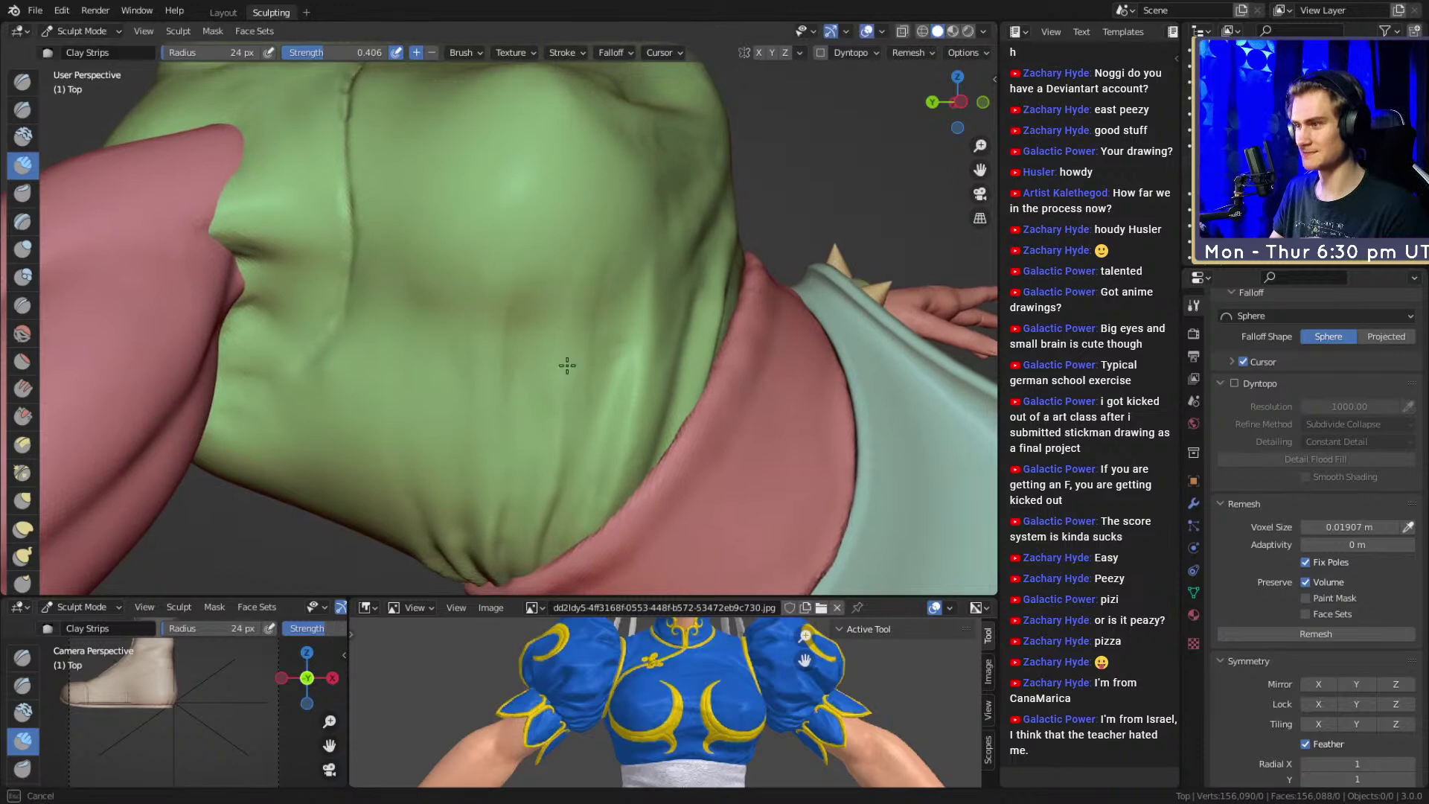
pyautogui.press('f')
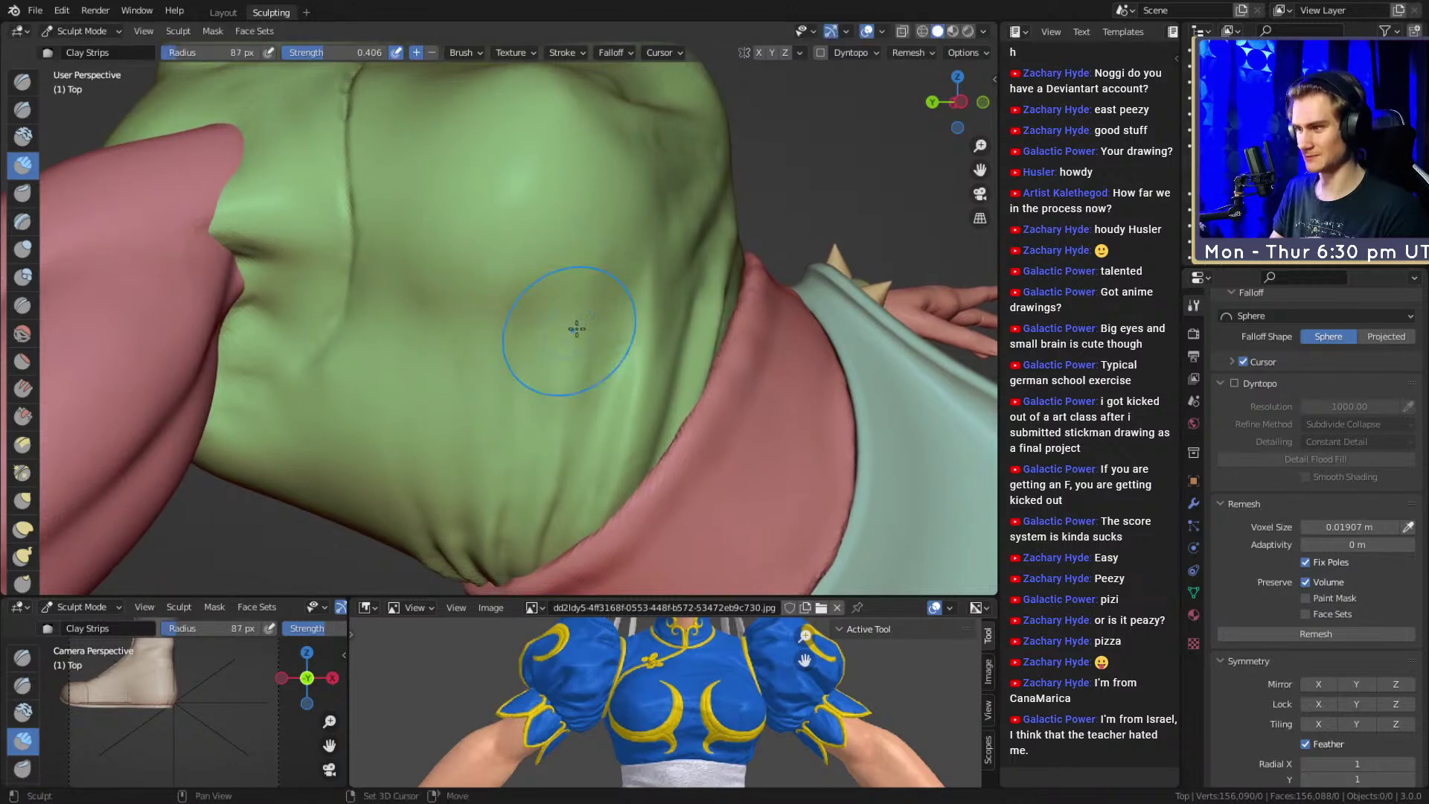
pyautogui.click(549, 354)
# Refine the diagonal folds under the bust of the top with the Crease brush at 40 px
pyautogui.scroll(-5, 566, 380)
pyautogui.moveTo(574, 405)
pyautogui.mouseDown(button='middle')
pyautogui.moveTo(495, 387)
pyautogui.moveTo(571, 377)
pyautogui.mouseUp(button='middle')
pyautogui.scroll(3, 571, 373)
pyautogui.moveTo(618, 290)
pyautogui.keyDown('shift'); pyautogui.mouseDown(button='middle')
pyautogui.moveTo(575, 356)
pyautogui.moveTo(530, 305)
pyautogui.mouseUp(button='middle'); pyautogui.keyUp('shift')
pyautogui.scroll(2, 530, 305)
pyautogui.hotkey('shift', 'c')
pyautogui.moveTo(584, 252)
pyautogui.mouseDown(button='middle')
pyautogui.moveTo(596, 415)
pyautogui.moveTo(588, 380)
pyautogui.mouseUp(button='middle')
pyautogui.scroll(3, 606, 350)
pyautogui.moveTo(655, 335)
pyautogui.keyDown('shift'); pyautogui.mouseDown(button='middle')
pyautogui.moveTo(620, 342)
pyautogui.moveTo(568, 310)
pyautogui.mouseUp(button='middle'); pyautogui.keyUp('shift')
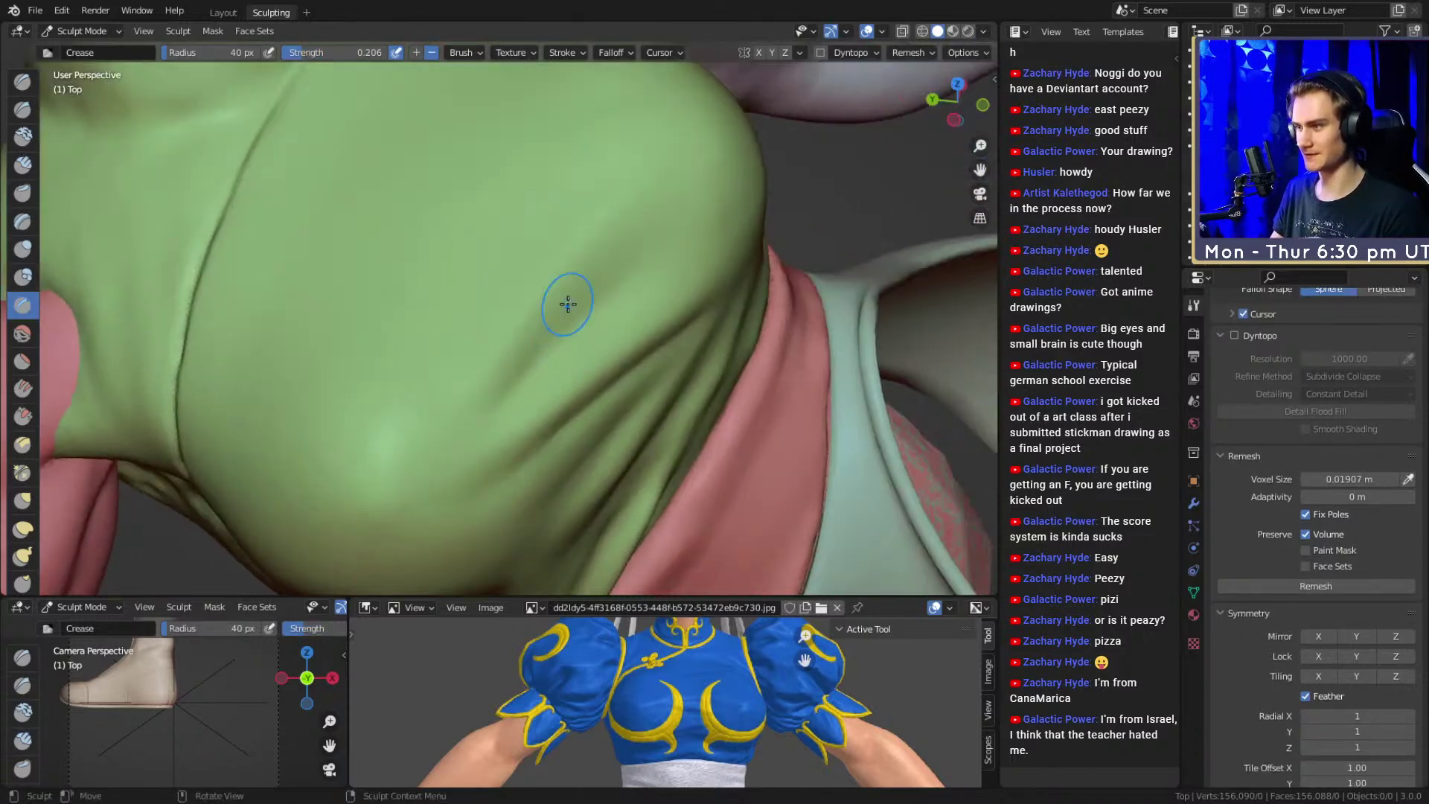
# Raise the ridge of the upper diagonal fold across the chest with Clay Strips at 33 px and 42 px
pyautogui.press('c')
pyautogui.moveTo(584, 261); pyautogui.dragTo(586, 273, button='middle')
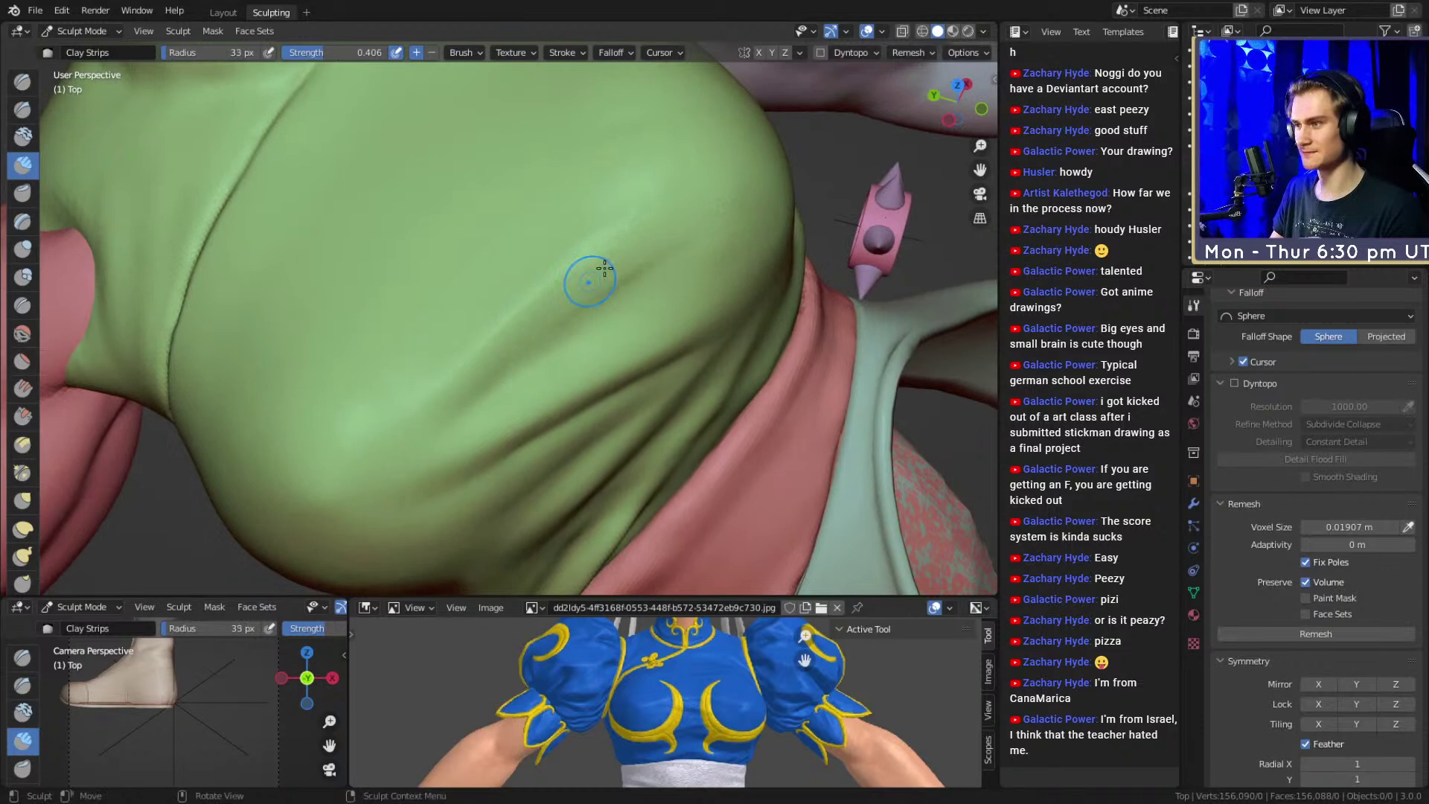
pyautogui.press('f')
pyautogui.click(603, 265)
pyautogui.moveTo(603, 265)
pyautogui.mouseDown(button='middle')
pyautogui.moveTo(637, 251)
pyautogui.moveTo(733, 313)
pyautogui.moveTo(641, 284)
pyautogui.moveTo(592, 298)
pyautogui.mouseUp(button='middle')
pyautogui.press('f')
pyautogui.click(586, 297)
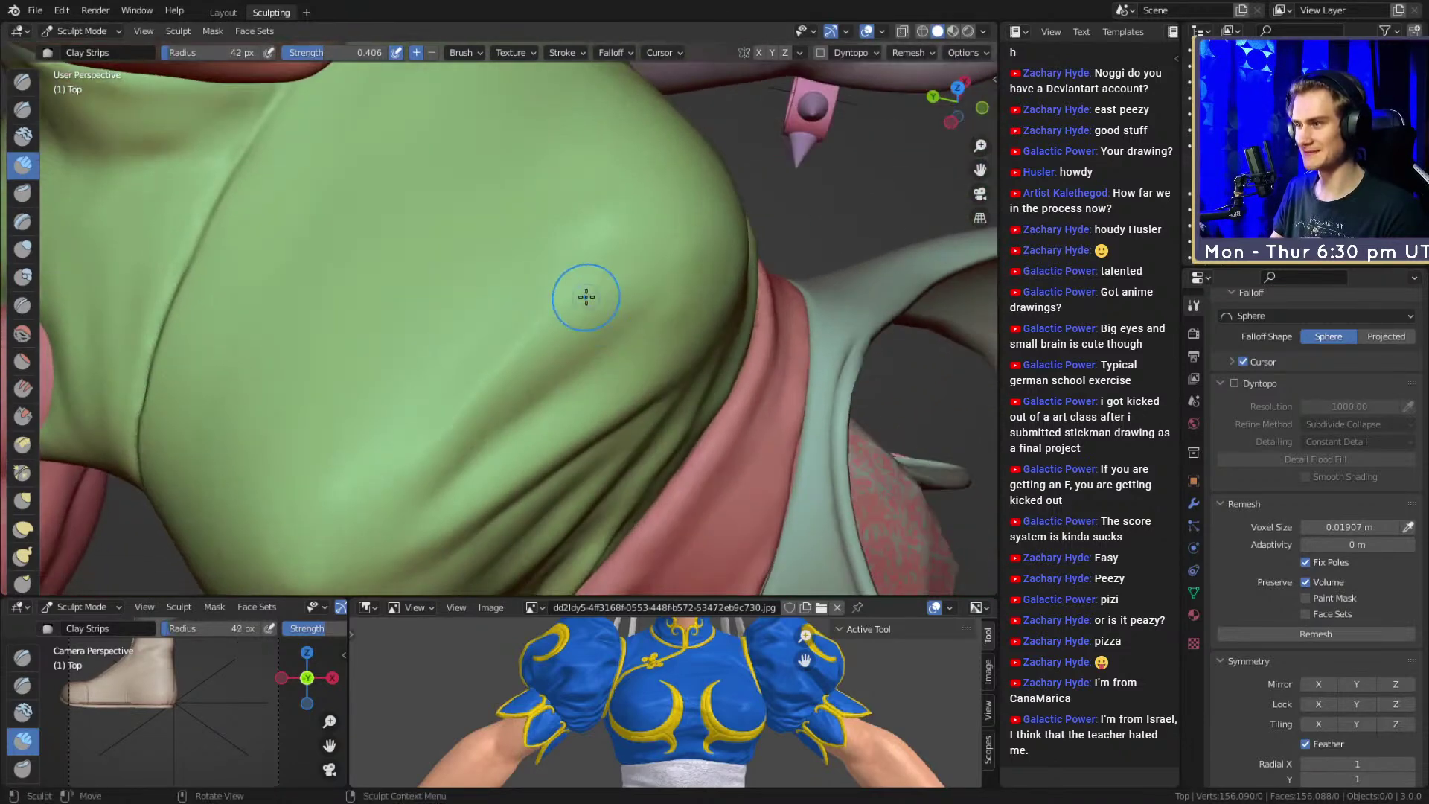
# Build up further diagonal folds on the front of the top with Clay Strips, reducing the radius to 30 px
pyautogui.press('f')
pyautogui.moveTo(620, 255)
pyautogui.mouseDown()
pyautogui.moveTo(602, 282)
pyautogui.moveTo(700, 305)
pyautogui.mouseUp()
pyautogui.click(603, 275)
pyautogui.moveTo(640, 313)
pyautogui.keyDown('ctrl'); pyautogui.keyDown('alt'); pyautogui.mouseDown()
pyautogui.moveTo(592, 396)
pyautogui.moveTo(670, 327)
pyautogui.moveTo(632, 300)
pyautogui.mouseUp(); pyautogui.keyUp('alt'); pyautogui.keyUp('ctrl')
pyautogui.press('f')
pyautogui.click(544, 293)
pyautogui.moveTo(510, 280); pyautogui.dragTo(529, 270)
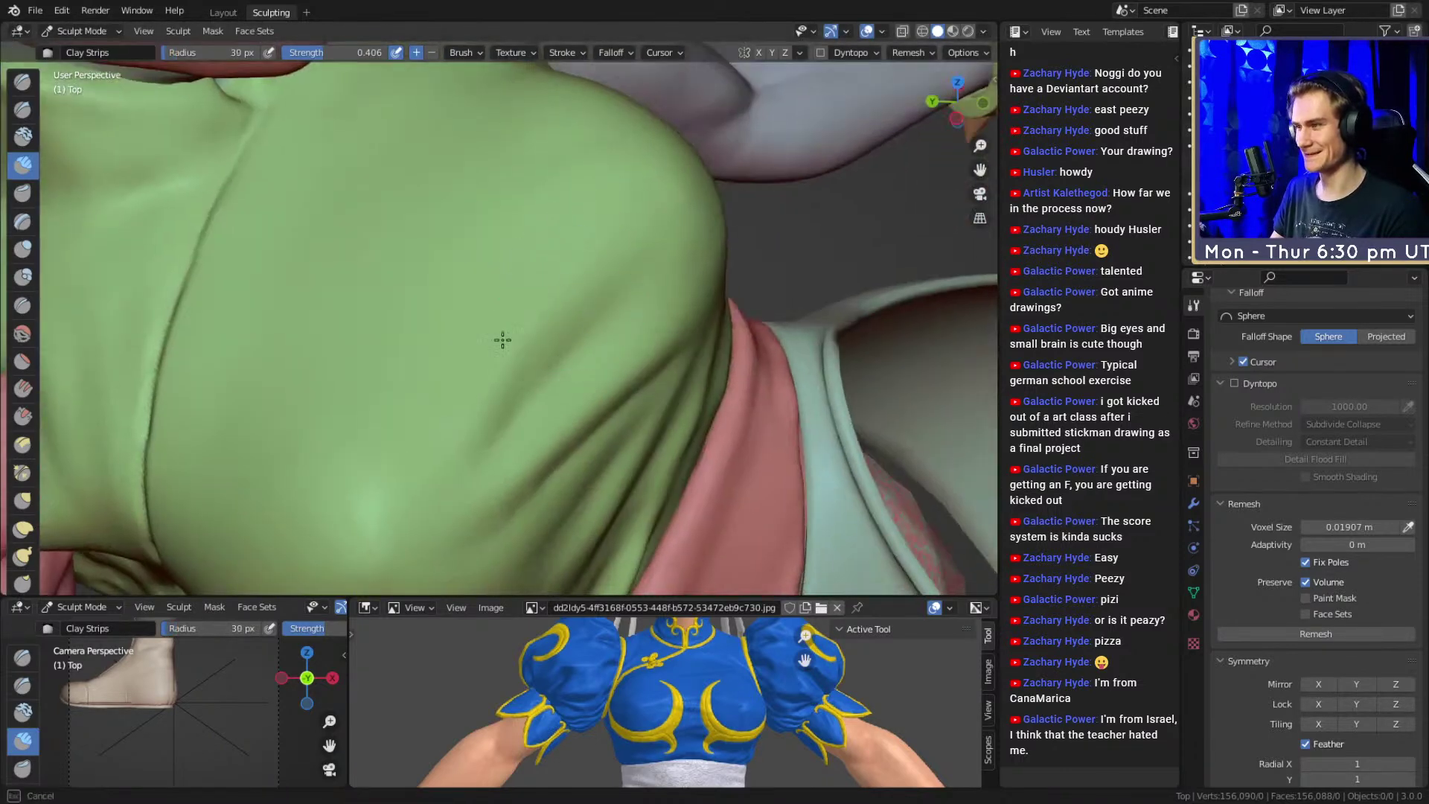
# Carve stretched folds across the chest of the top with the Crease brush at 34 px
pyautogui.hotkey('shift', 'c')
pyautogui.moveTo(543, 325)
pyautogui.mouseDown(button='middle')
pyautogui.moveTo(558, 345)
pyautogui.moveTo(533, 318)
pyautogui.mouseUp(button='middle')
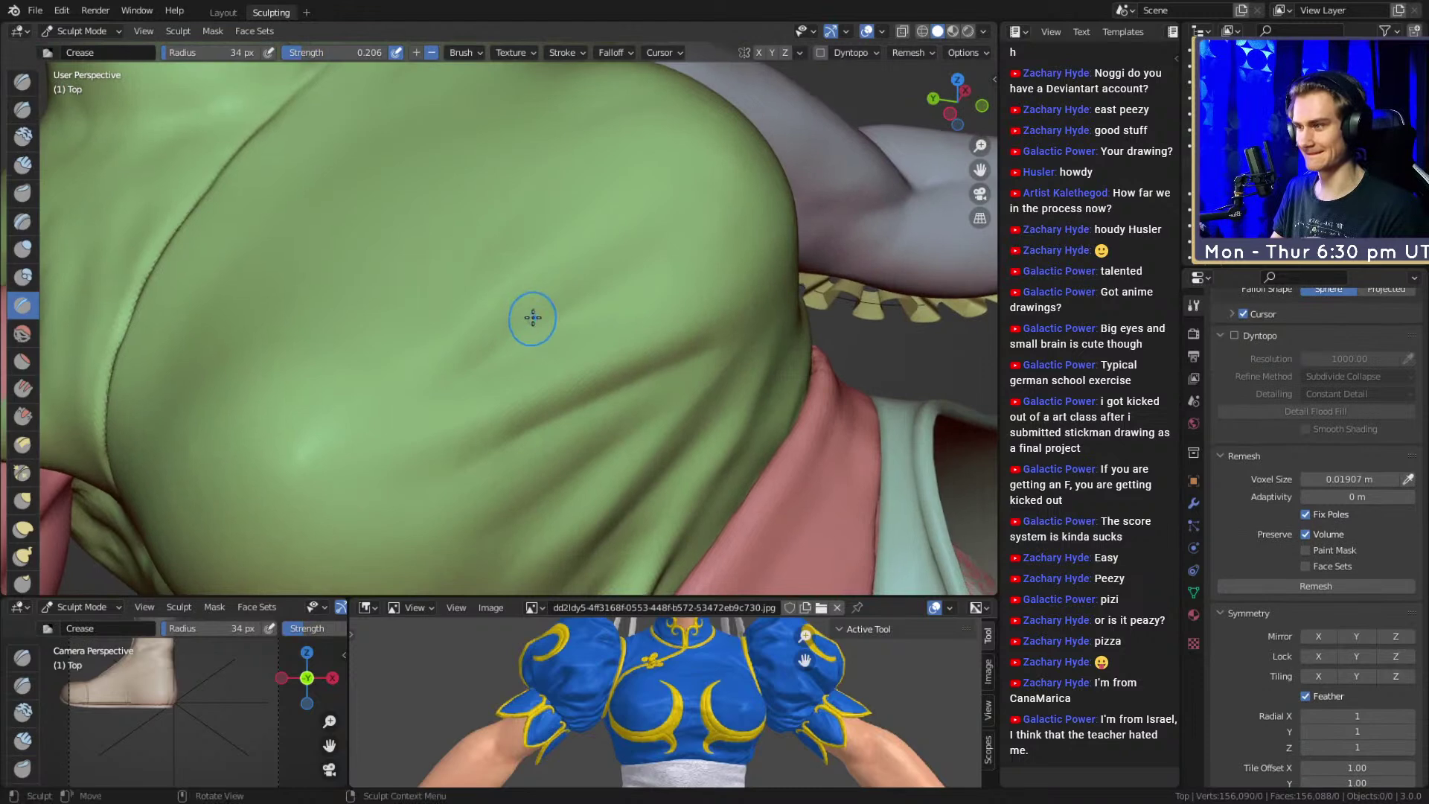
pyautogui.keyDown('ctrl'); pyautogui.keyDown('alt'); pyautogui.moveTo(637, 262); pyautogui.dragTo(596, 350); pyautogui.keyUp('alt'); pyautogui.keyUp('ctrl')
pyautogui.keyDown('ctrl'); pyautogui.keyDown('alt'); pyautogui.moveTo(595, 350); pyautogui.dragTo(525, 305); pyautogui.keyUp('alt'); pyautogui.keyUp('ctrl')
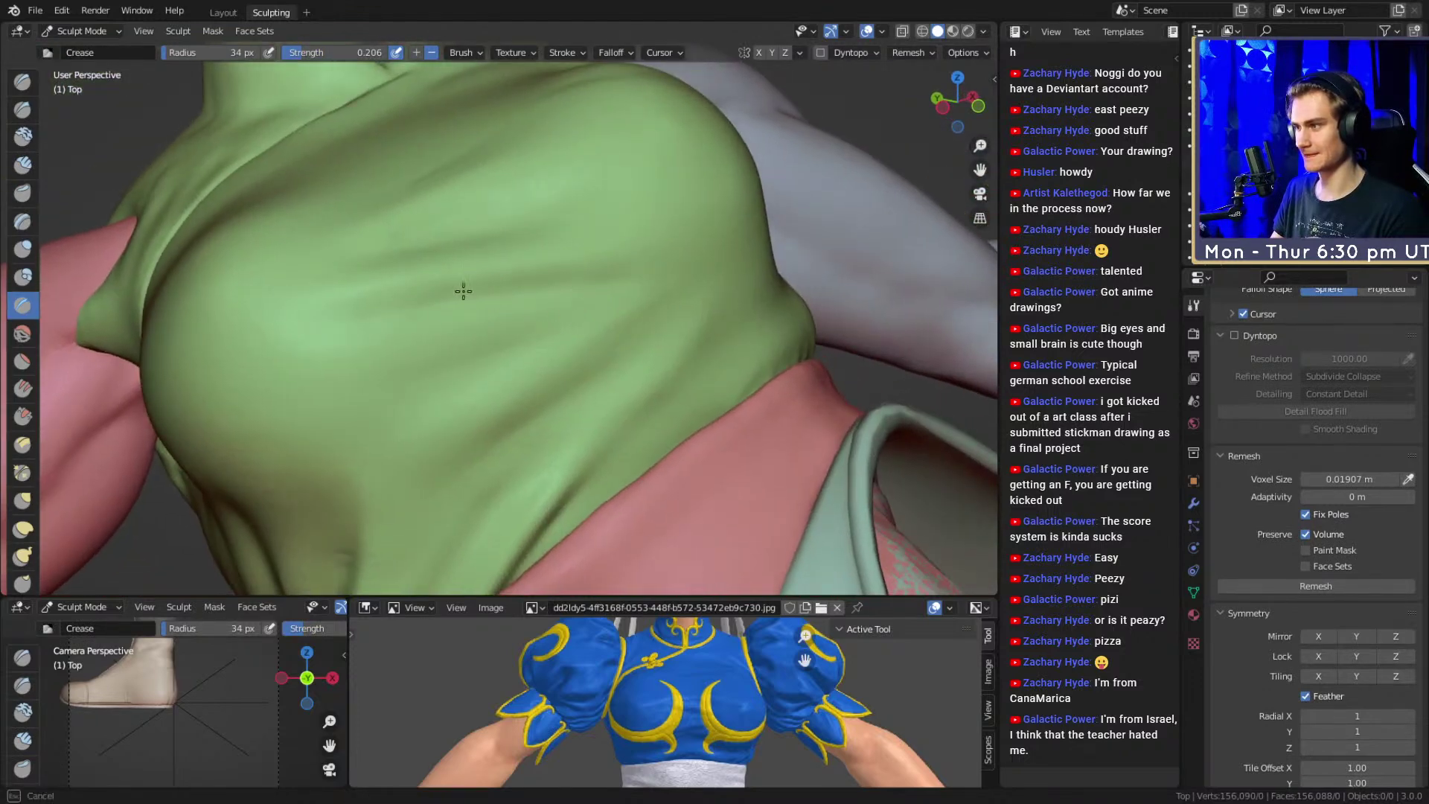
# Deepen the front folds between the bust and the sash with the Crease brush at 49 px
pyautogui.moveTo(438, 294); pyautogui.dragTo(460, 382, button='middle')
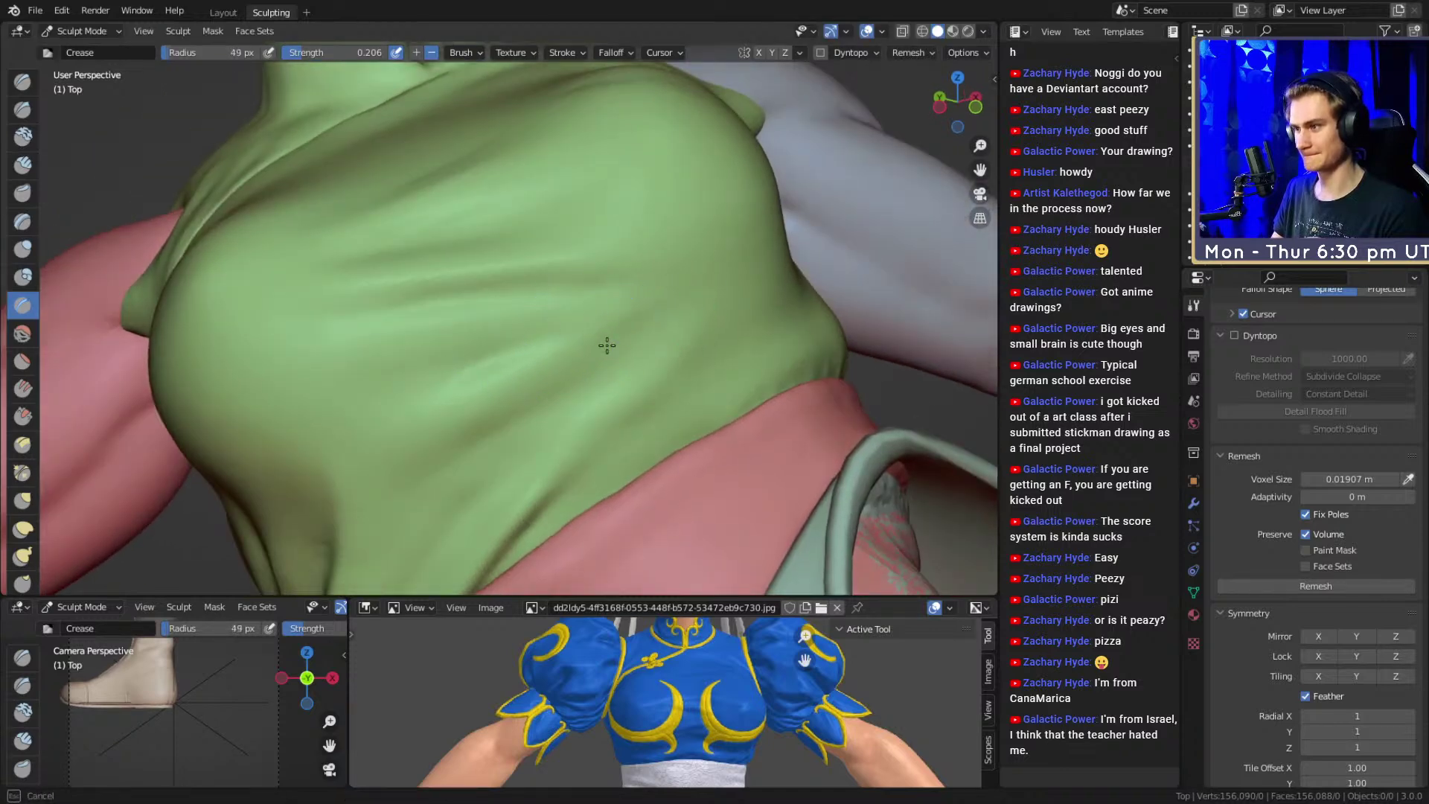
pyautogui.moveTo(693, 293)
pyautogui.keyDown('ctrl'); pyautogui.keyDown('alt'); pyautogui.mouseDown()
pyautogui.moveTo(633, 373)
pyautogui.moveTo(685, 367)
pyautogui.moveTo(648, 373)
pyautogui.mouseUp(); pyautogui.keyUp('alt'); pyautogui.keyUp('ctrl')
pyautogui.keyDown('ctrl'); pyautogui.keyDown('alt'); pyautogui.moveTo(648, 387); pyautogui.dragTo(652, 340); pyautogui.keyUp('alt'); pyautogui.keyUp('ctrl')
pyautogui.scroll(4, 549, 306)
pyautogui.moveTo(549, 307)
pyautogui.mouseDown(button='middle')
pyautogui.moveTo(686, 271)
pyautogui.moveTo(575, 379)
pyautogui.moveTo(565, 325)
pyautogui.moveTo(590, 281)
pyautogui.mouseUp(button='middle')
# Examine the folds of the top from the side and back, and compare them with the full-body reference image
pyautogui.press('c')
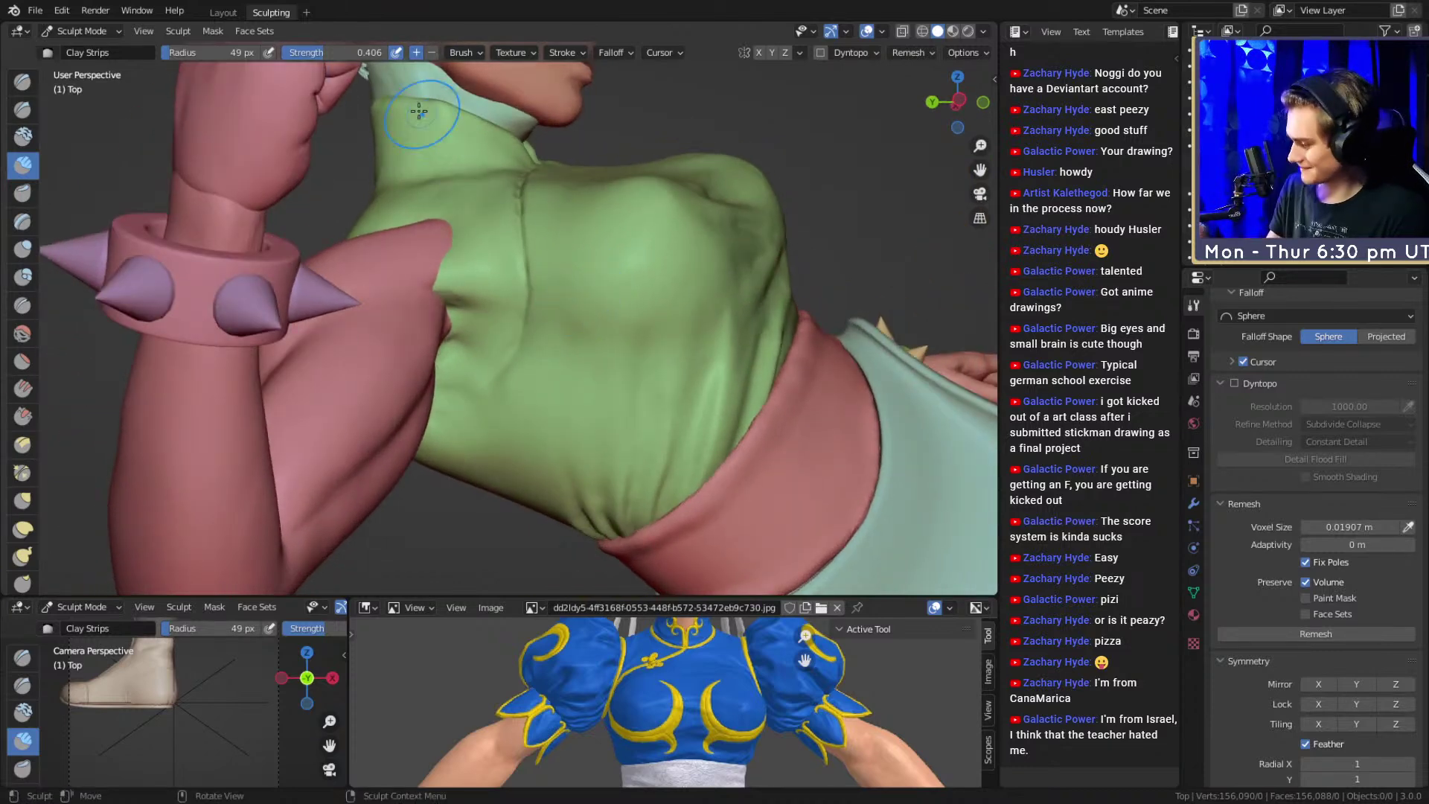
pyautogui.moveTo(606, 303)
pyautogui.mouseDown(button='middle')
pyautogui.moveTo(574, 367)
pyautogui.moveTo(697, 248)
pyautogui.moveTo(559, 310)
pyautogui.moveTo(588, 302)
pyautogui.mouseUp(button='middle')
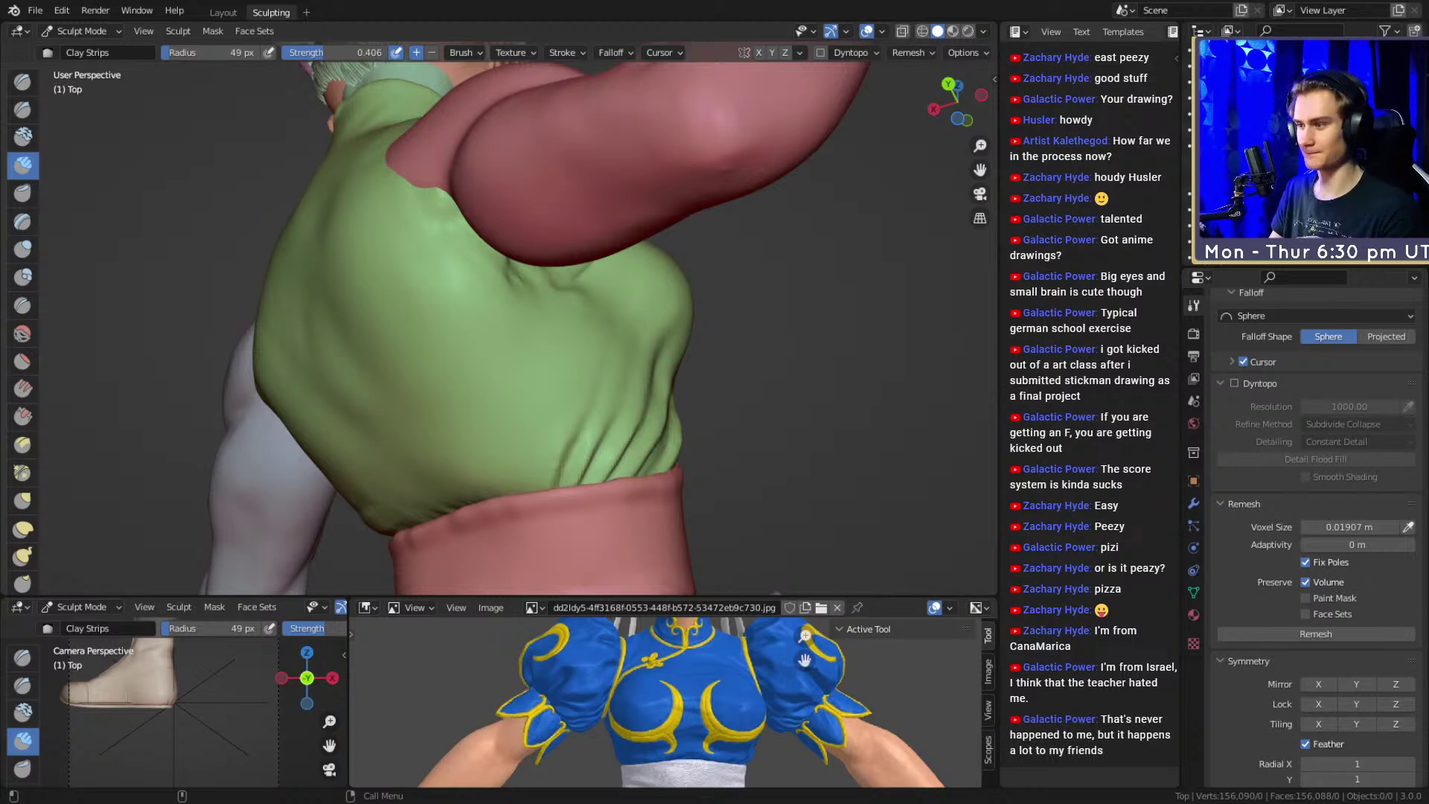
pyautogui.moveTo(734, 382); pyautogui.dragTo(530, 370, button='middle')
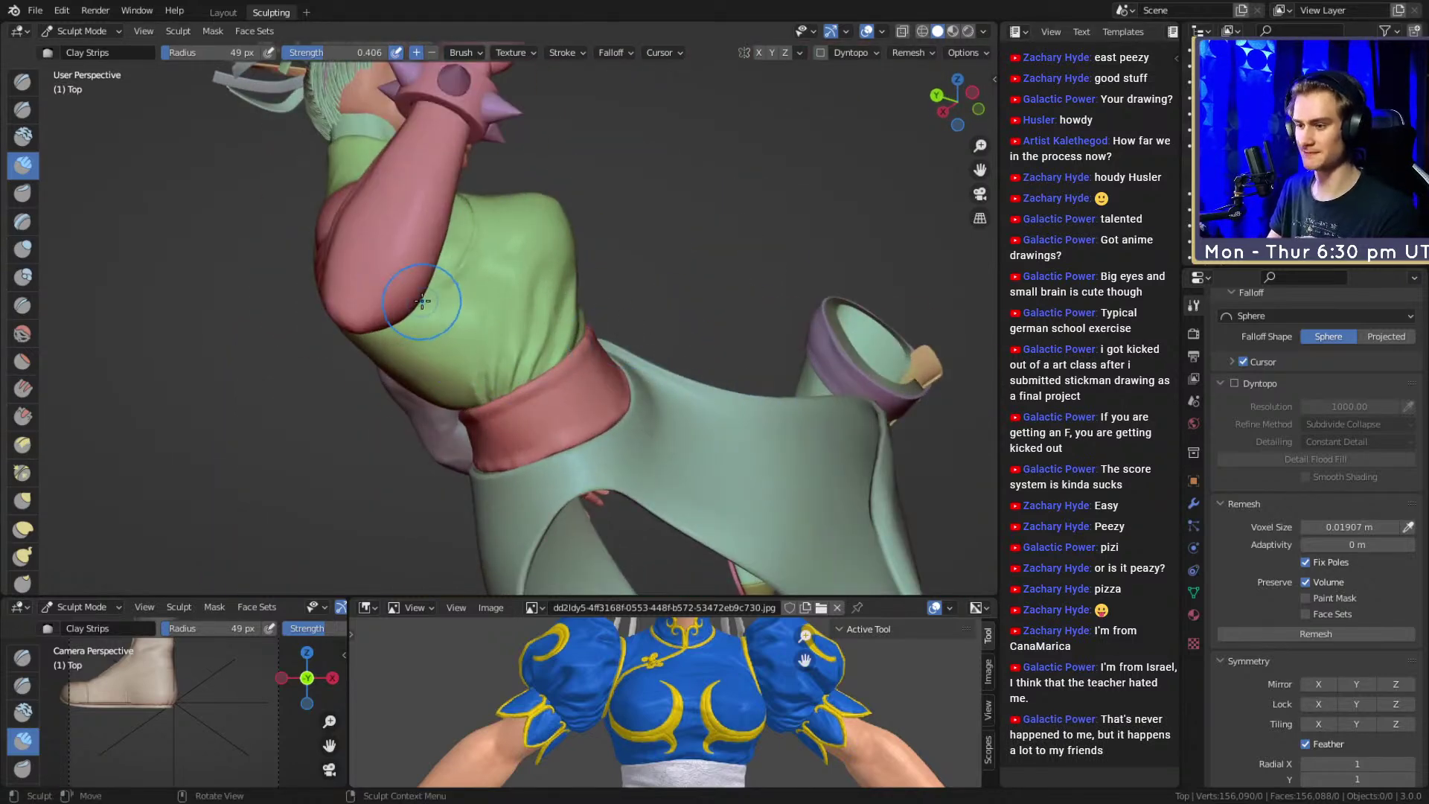
pyautogui.scroll(-5, 699, 713)
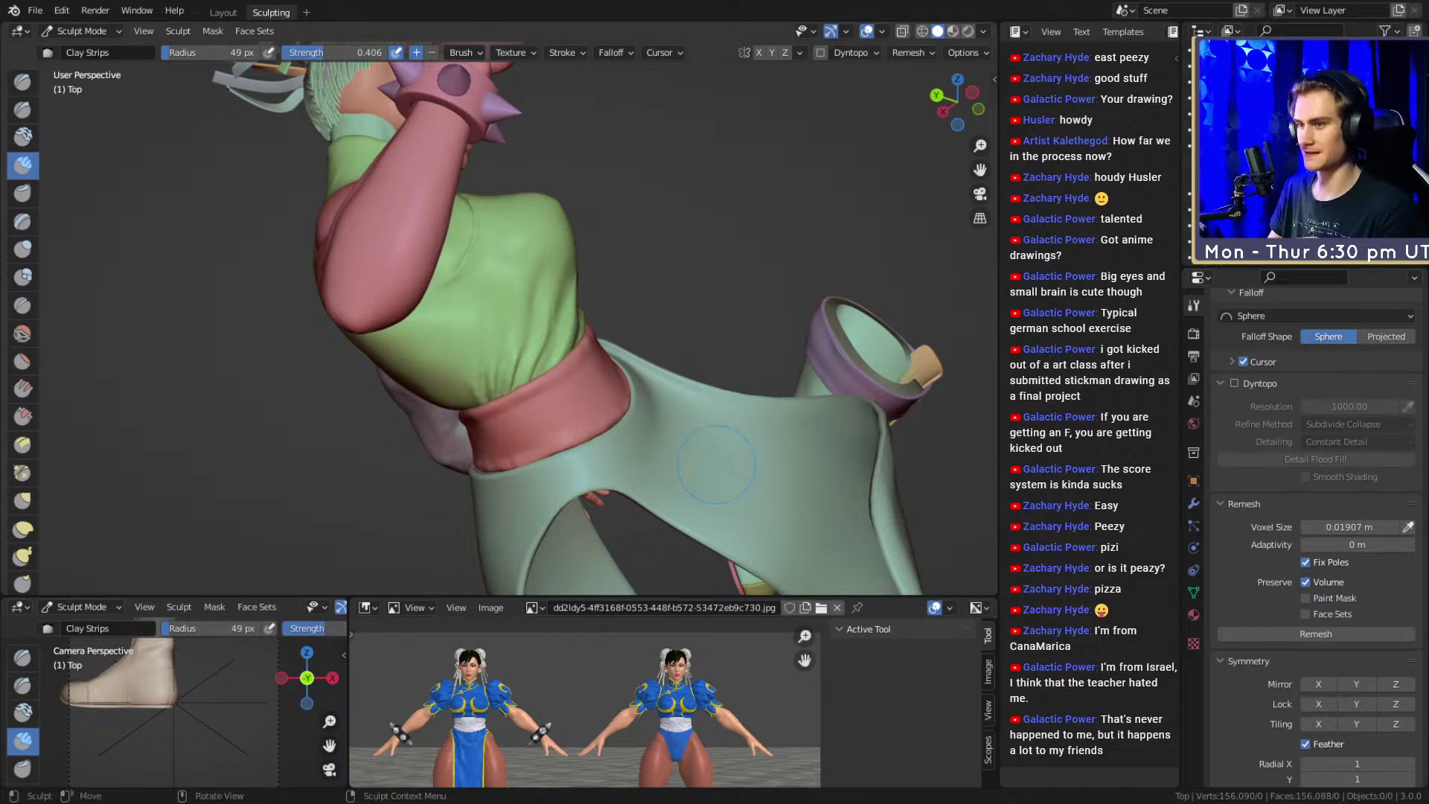
pyautogui.moveTo(683, 201); pyautogui.dragTo(648, 246, button='middle')
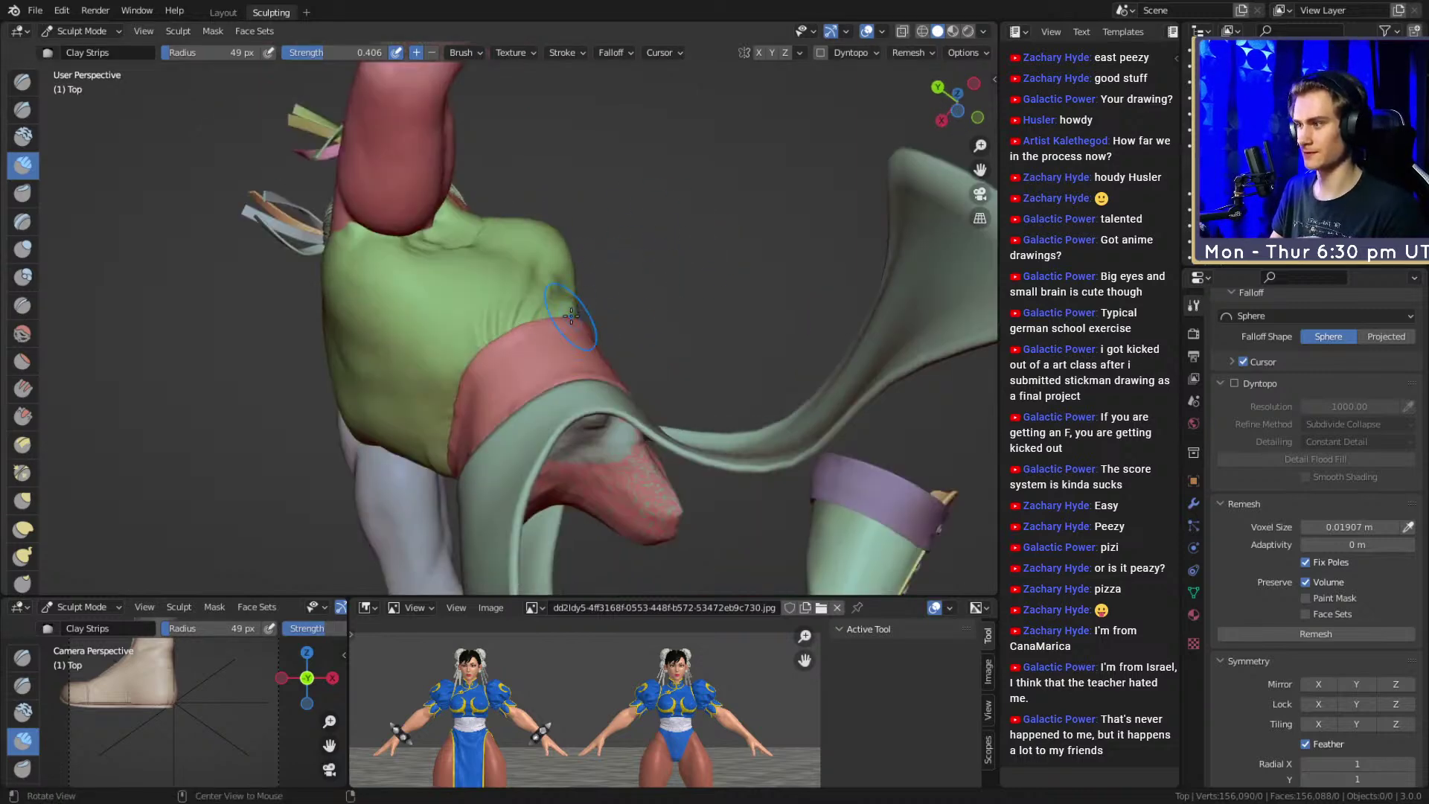
pyautogui.moveTo(581, 329); pyautogui.dragTo(551, 379, button='middle')
pyautogui.keyDown('ctrl'); pyautogui.moveTo(551, 380); pyautogui.dragTo(537, 343, button='middle'); pyautogui.keyUp('ctrl')
pyautogui.scroll(2, 531, 339)
# Carve short folds into the side waist just above the sash with the Crease brush, starting at 24 px
pyautogui.hotkey('shift', 'c')
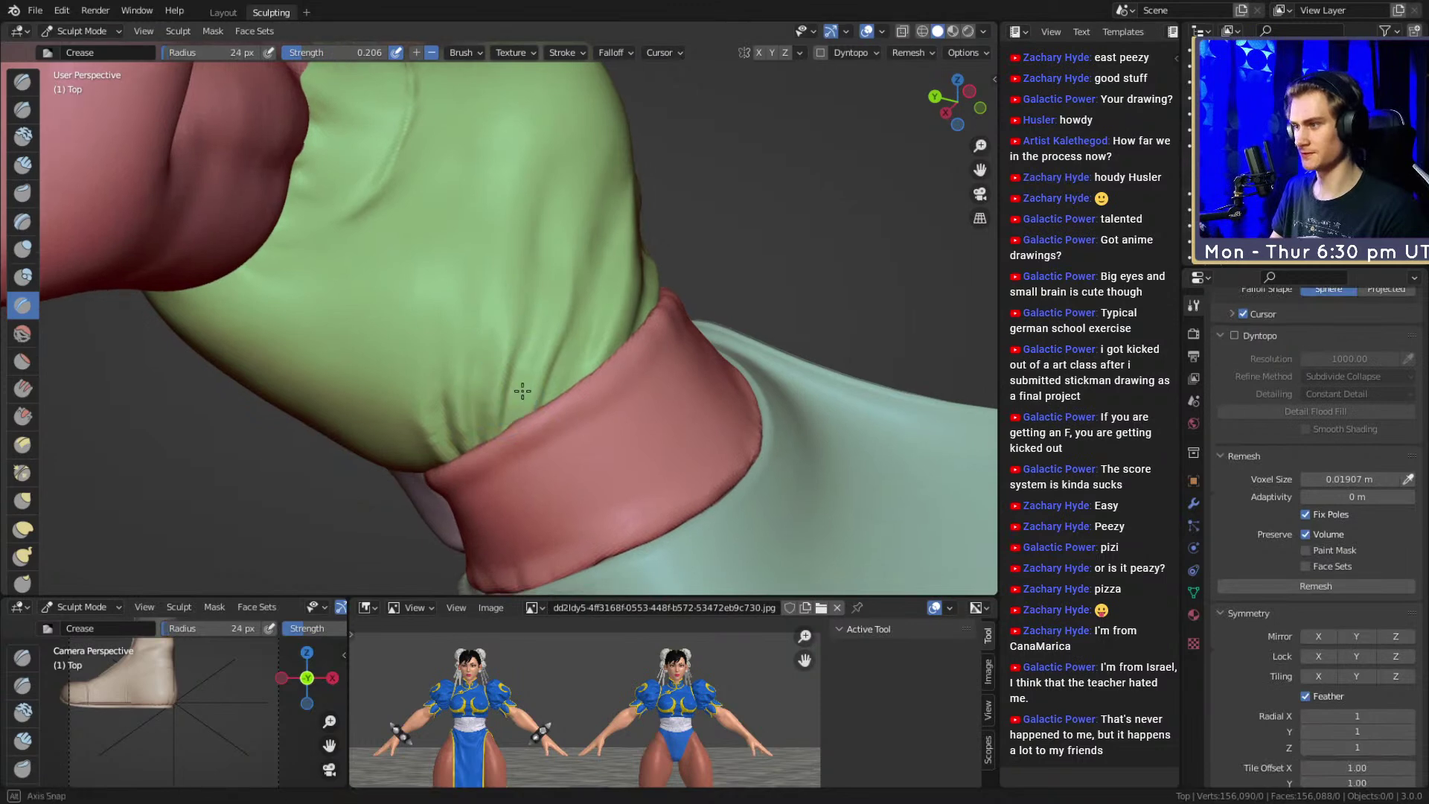
pyautogui.scroll(3, 508, 393)
pyautogui.press('f')
pyautogui.click(534, 439)
pyautogui.moveTo(519, 443); pyautogui.dragTo(511, 410)
pyautogui.keyDown('shift'); pyautogui.moveTo(463, 376); pyautogui.dragTo(490, 384, button='middle'); pyautogui.keyUp('shift')
pyautogui.press('f')
pyautogui.moveTo(543, 438); pyautogui.dragTo(420, 324)
pyautogui.click(503, 386)
# Carve a long diagonal fold from under the arm down to the sash with the Crease brush at 32 px
pyautogui.moveTo(216, 173); pyautogui.dragTo(213, 171)
pyautogui.press('f')
pyautogui.moveTo(257, 212)
pyautogui.mouseDown()
pyautogui.moveTo(232, 187)
pyautogui.moveTo(291, 257)
pyautogui.mouseUp()
pyautogui.click(260, 199)
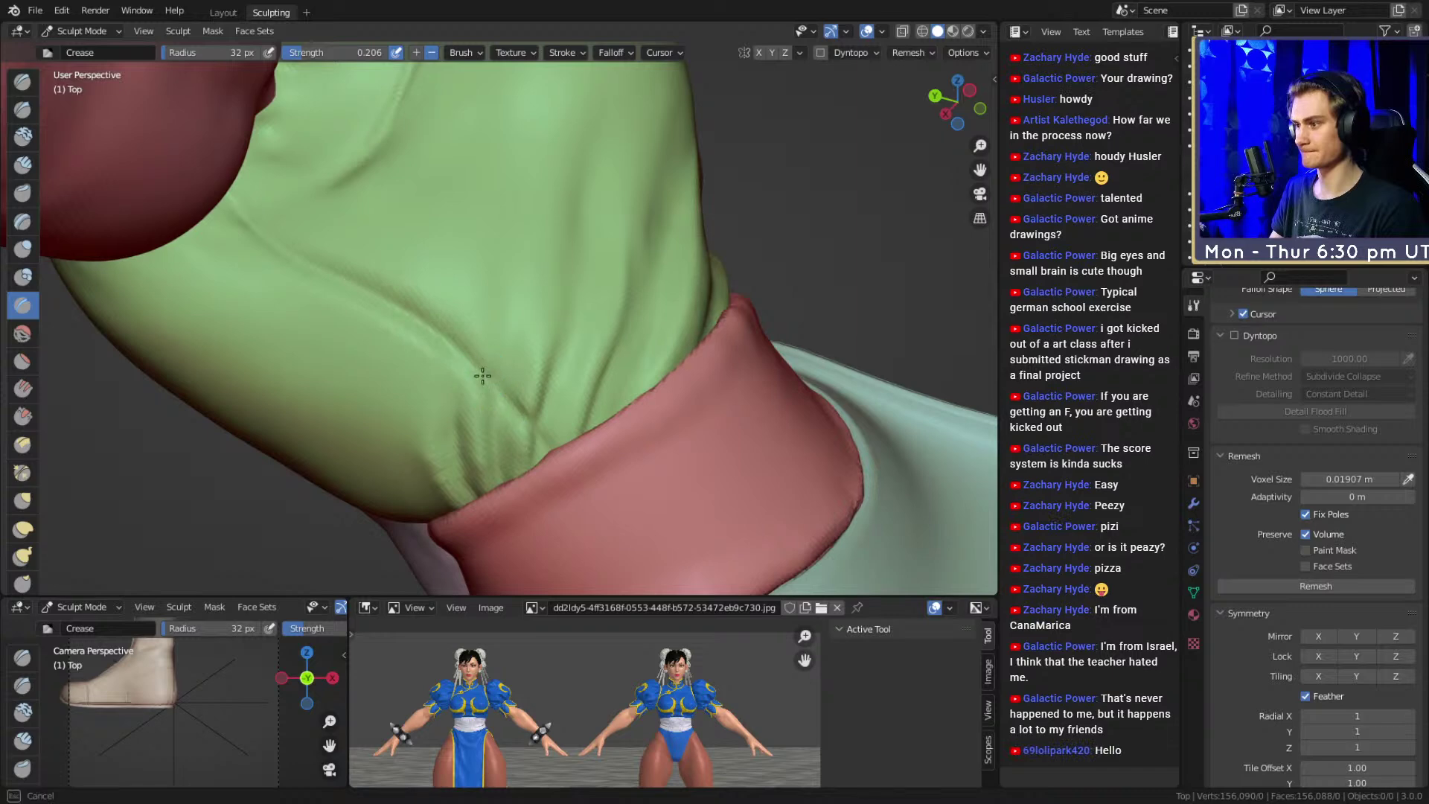
pyautogui.moveTo(420, 324); pyautogui.dragTo(533, 411)
pyautogui.moveTo(540, 406)
pyautogui.keyDown('shift'); pyautogui.mouseDown(button='middle')
pyautogui.moveTo(498, 358)
pyautogui.moveTo(498, 315)
pyautogui.mouseUp(button='middle'); pyautogui.keyUp('shift')
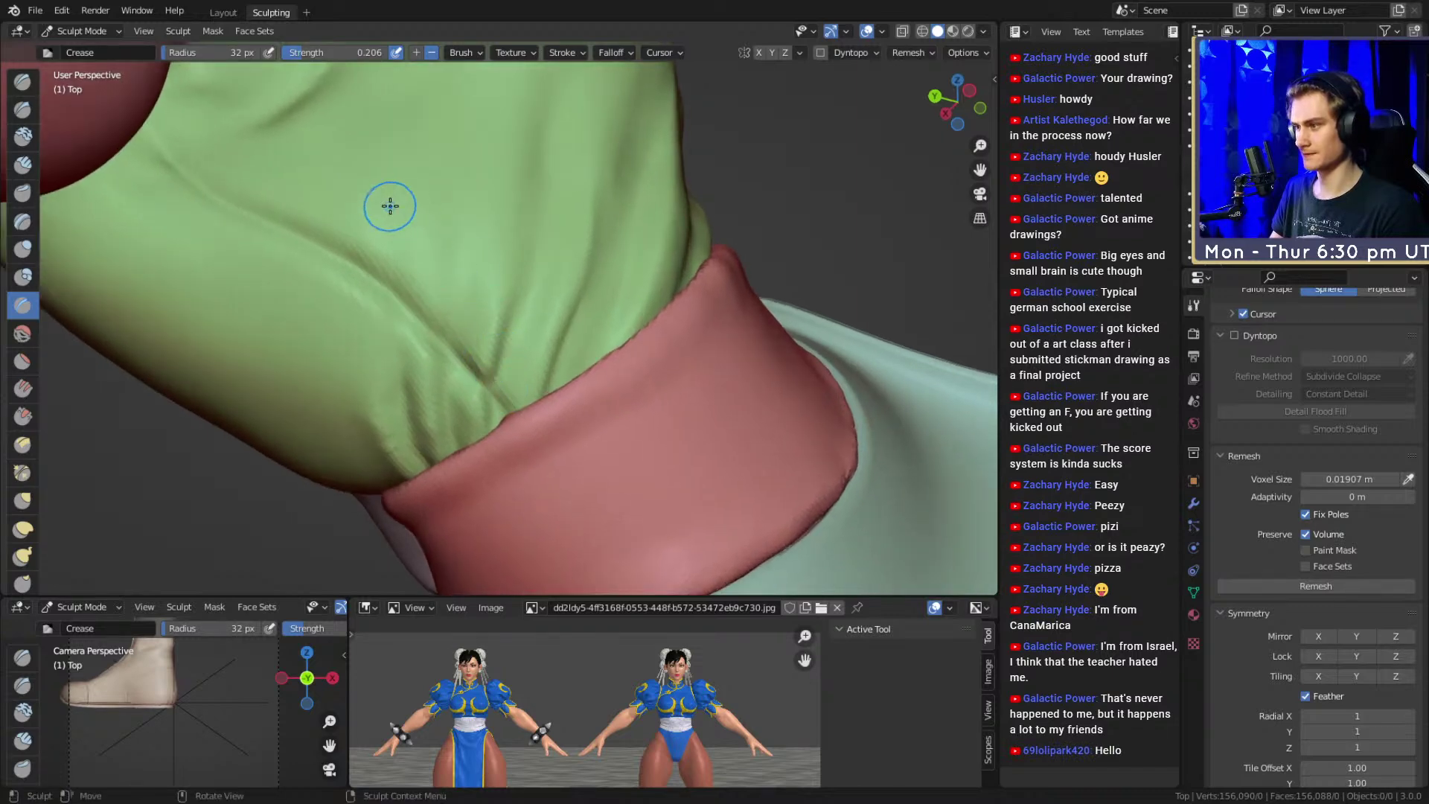
# Flatten the short creases behind the diagonal fold at 49 px and fill that area with Clay Strips at 35 to 43 px
pyautogui.press('f')
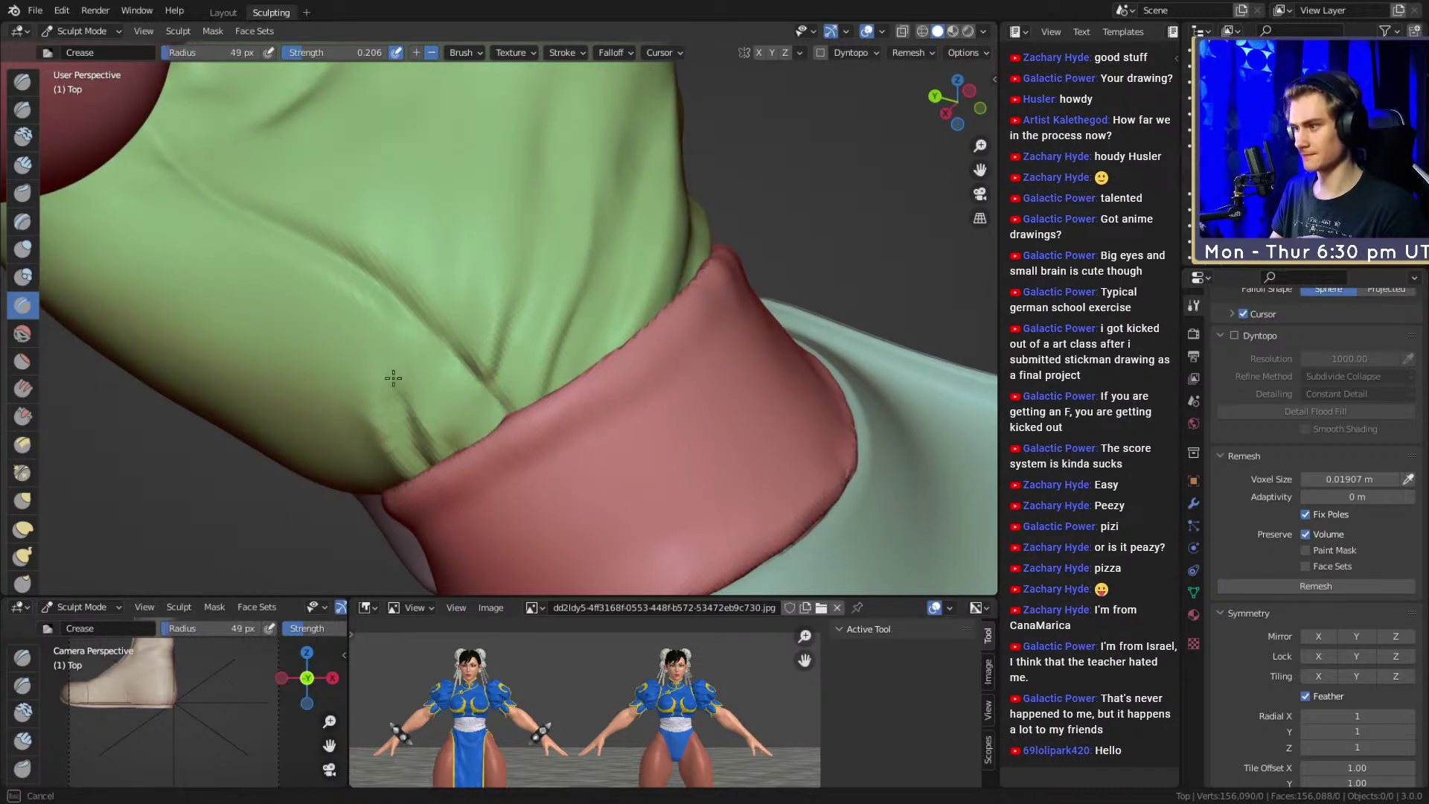
pyautogui.press('c')
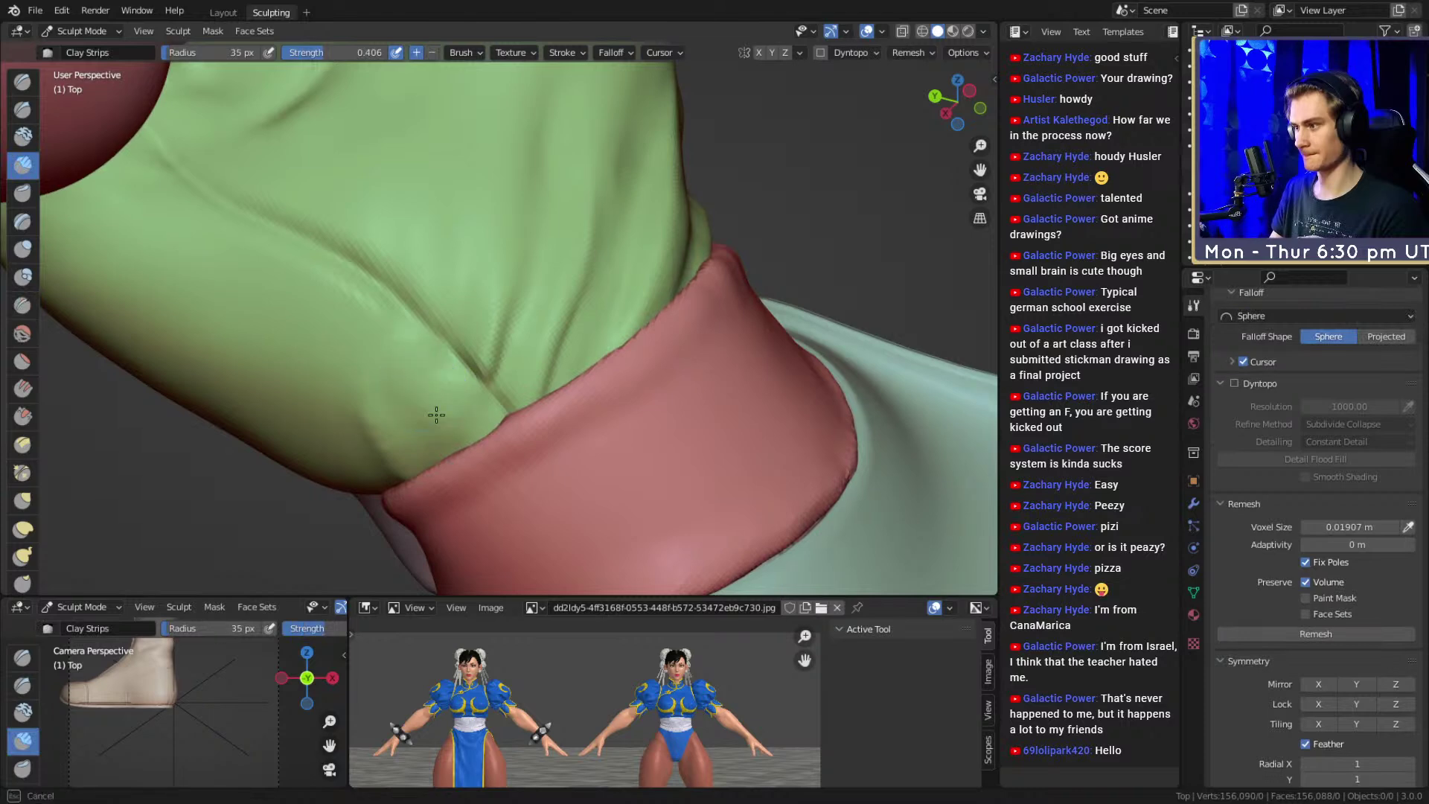
pyautogui.moveTo(485, 435)
pyautogui.mouseDown()
pyautogui.moveTo(400, 457)
pyautogui.moveTo(412, 380)
pyautogui.moveTo(452, 422)
pyautogui.mouseUp()
pyautogui.moveTo(488, 374); pyautogui.dragTo(477, 414, button='middle')
pyautogui.press('f')
pyautogui.moveTo(514, 374); pyautogui.dragTo(532, 366)
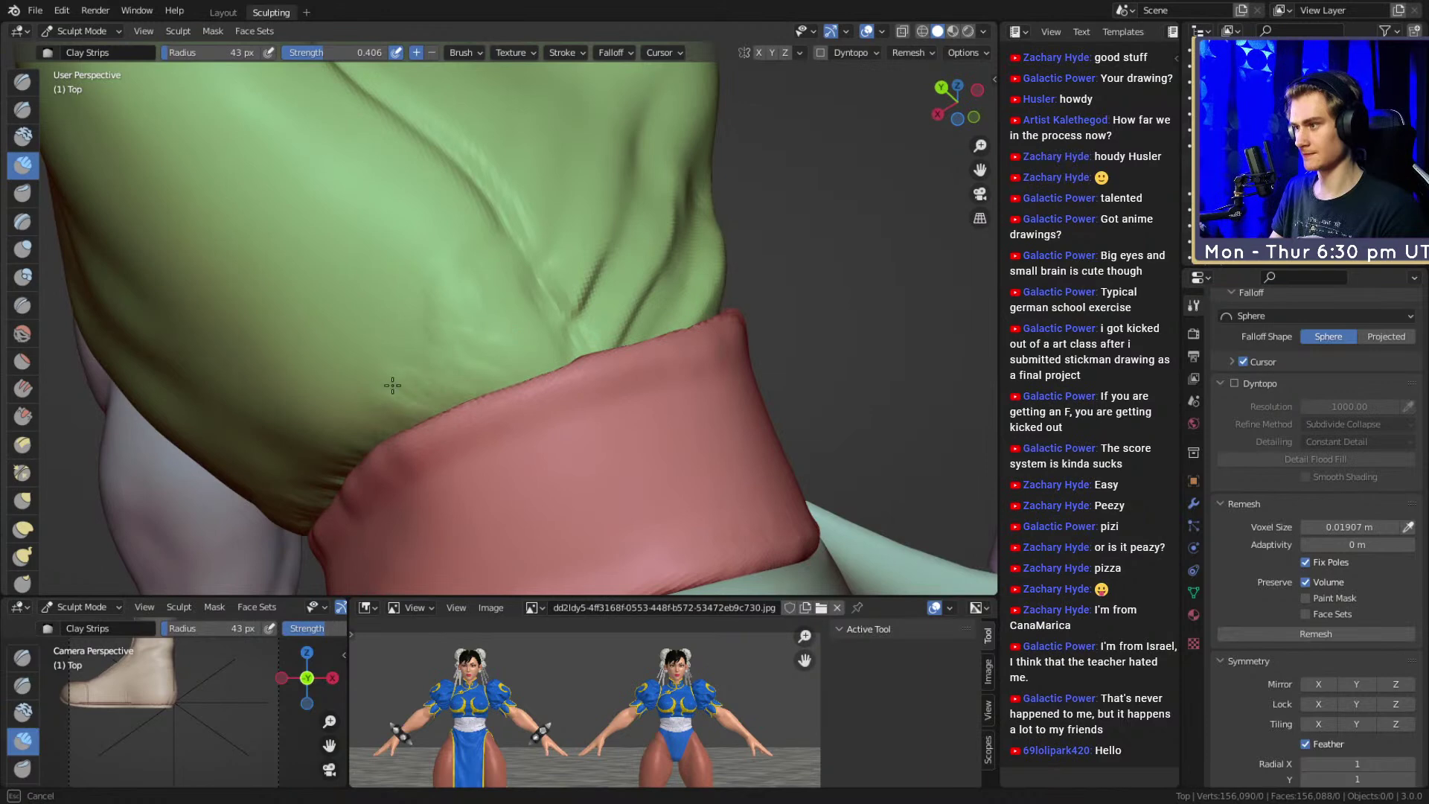
# Smooth and fill the cloth behind the diagonal side fold with Clay Strips at 69 px
pyautogui.press('f')
pyautogui.click(525, 281)
pyautogui.keyDown('shift'); pyautogui.moveTo(455, 267); pyautogui.dragTo(494, 335); pyautogui.keyUp('shift')
pyautogui.click(362, 376)
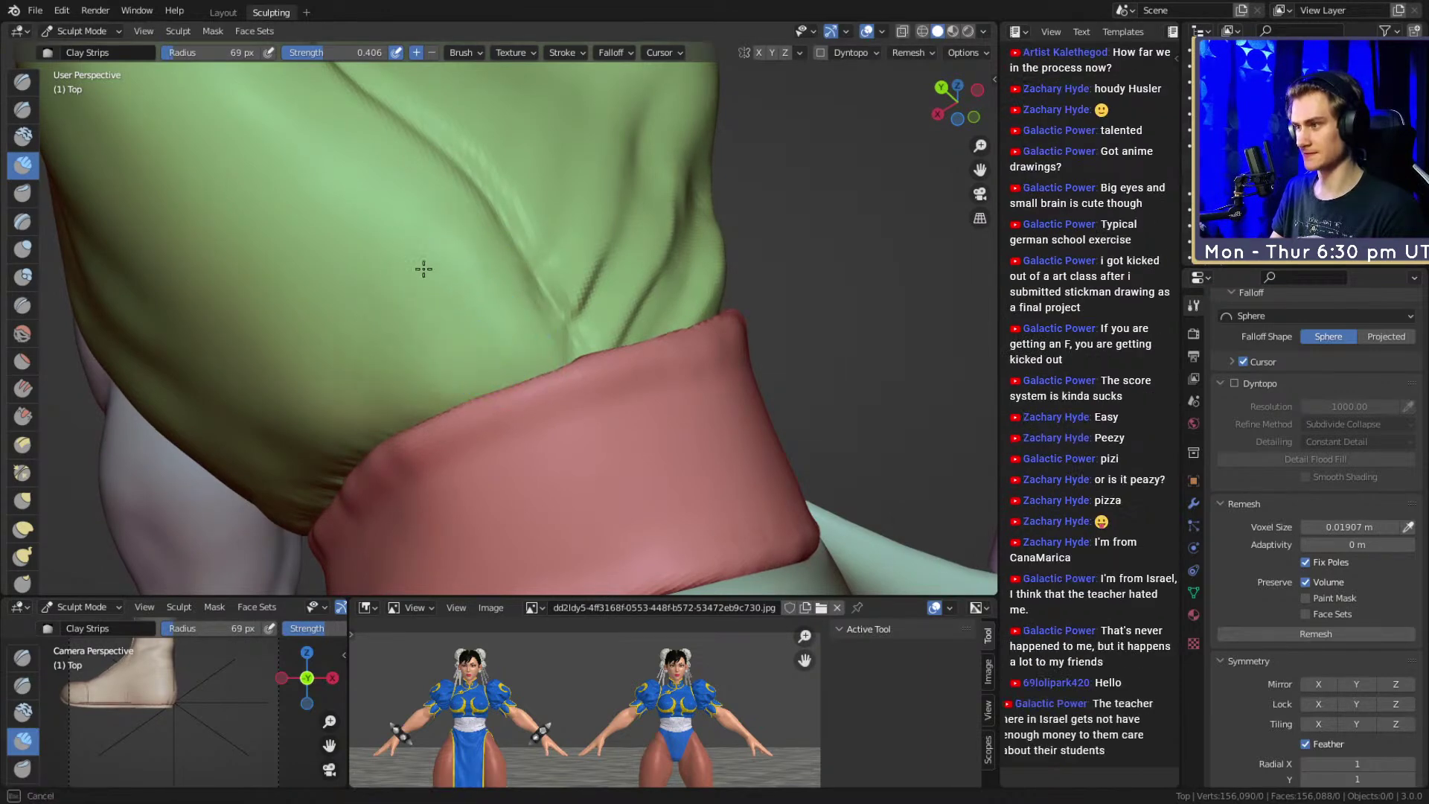
pyautogui.keyDown('ctrl'); pyautogui.moveTo(527, 252); pyautogui.dragTo(544, 371, button='middle'); pyautogui.keyUp('ctrl')
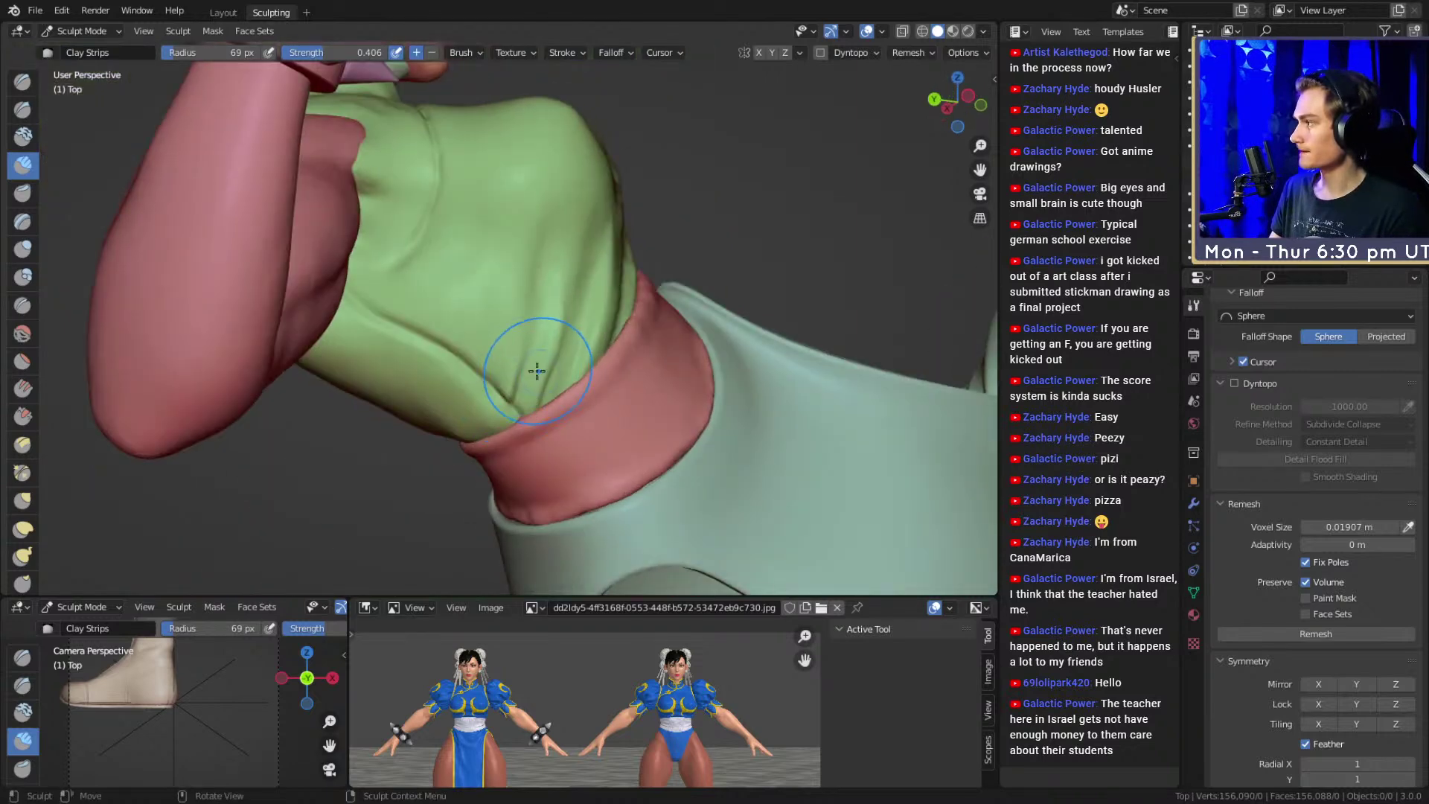
# Sharpen the diagonal fold running from the armpit to the sash with the Crease brush at 27 px
pyautogui.hotkey('shift', 'c')
pyautogui.moveTo(566, 350)
pyautogui.keyDown('alt'); pyautogui.mouseDown()
pyautogui.moveTo(568, 377)
pyautogui.moveTo(555, 357)
pyautogui.moveTo(564, 300)
pyautogui.mouseUp(); pyautogui.keyUp('alt')
pyautogui.moveTo(563, 300); pyautogui.dragTo(339, 229, button='middle')
pyautogui.moveTo(519, 372)
pyautogui.mouseDown(button='middle')
pyautogui.moveTo(590, 230)
pyautogui.moveTo(576, 402)
pyautogui.moveTo(545, 462)
pyautogui.moveTo(590, 268)
pyautogui.moveTo(561, 310)
pyautogui.moveTo(563, 378)
pyautogui.moveTo(564, 316)
pyautogui.moveTo(541, 369)
pyautogui.moveTo(603, 292)
pyautogui.moveTo(562, 353)
pyautogui.moveTo(514, 373)
pyautogui.moveTo(528, 352)
pyautogui.mouseUp(button='middle')
pyautogui.press('f')
pyautogui.click(546, 369)
pyautogui.press('f')
pyautogui.click(523, 355)
pyautogui.press('f')
pyautogui.click(519, 352)
pyautogui.moveTo(399, 237); pyautogui.dragTo(373, 239, button='middle')
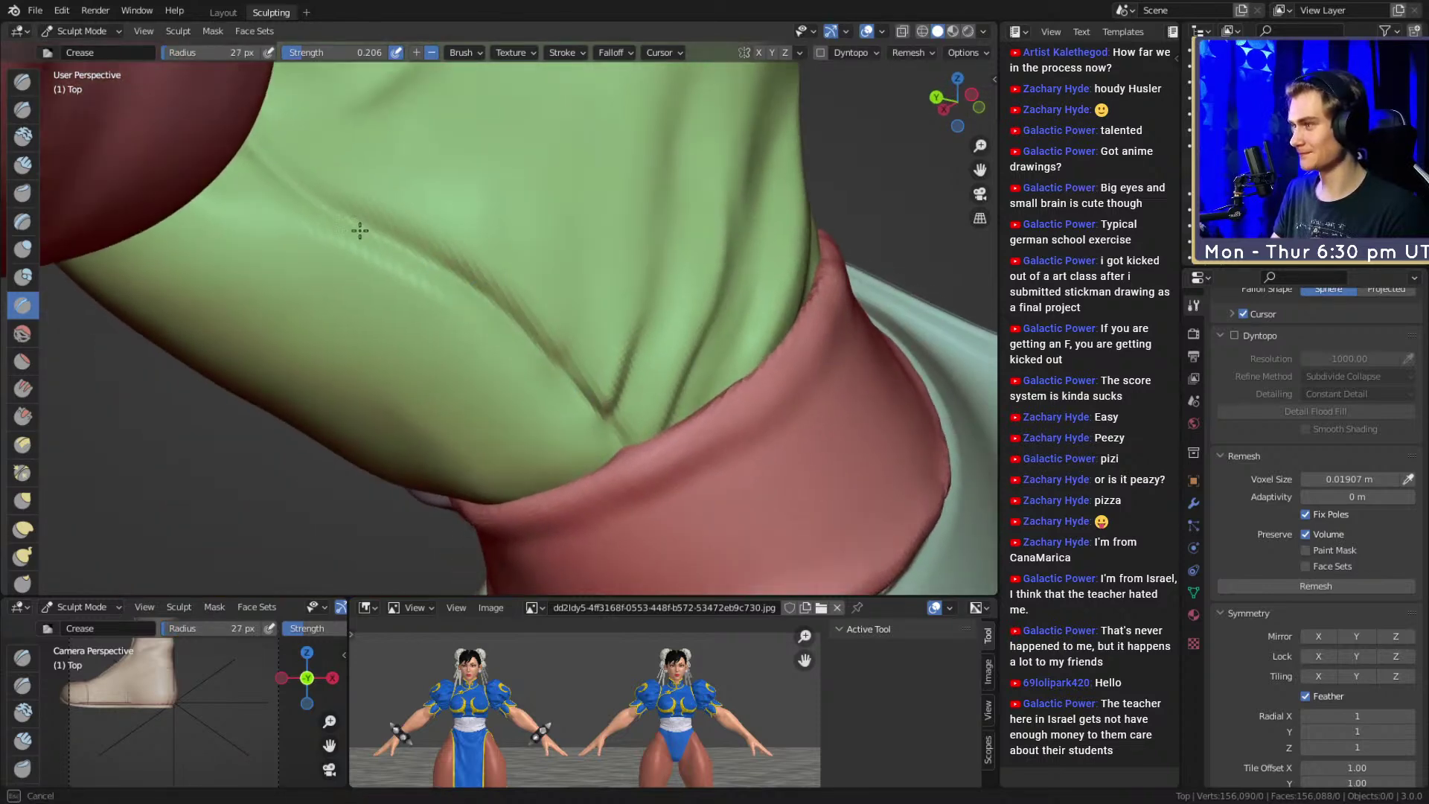
# Add small folds branching off the lower end of the diagonal fold with the Crease brush at 37 and 32 px
pyautogui.moveTo(407, 221)
pyautogui.keyDown('alt'); pyautogui.mouseDown()
pyautogui.moveTo(294, 220)
pyautogui.moveTo(552, 338)
pyautogui.moveTo(510, 364)
pyautogui.moveTo(566, 342)
pyautogui.mouseUp(); pyautogui.keyUp('alt')
pyautogui.moveTo(596, 313)
pyautogui.mouseDown(button='middle')
pyautogui.moveTo(629, 309)
pyautogui.moveTo(568, 351)
pyautogui.moveTo(526, 323)
pyautogui.moveTo(514, 407)
pyautogui.mouseUp(button='middle')
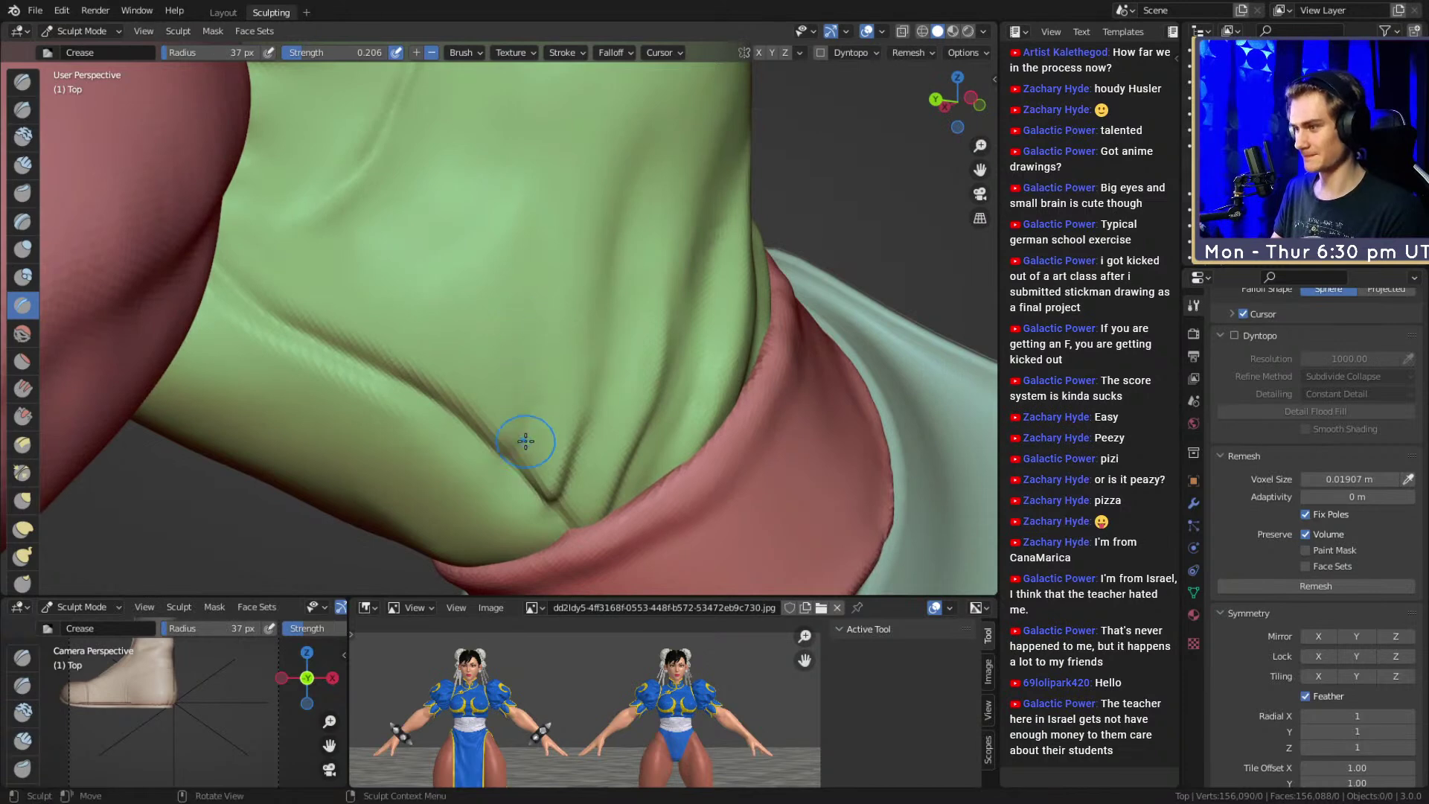
pyautogui.moveTo(544, 464); pyautogui.dragTo(535, 472)
pyautogui.moveTo(558, 427); pyautogui.dragTo(564, 457, button='middle')
pyautogui.press('f')
pyautogui.click(562, 394)
pyautogui.moveTo(537, 406)
pyautogui.mouseDown()
pyautogui.moveTo(533, 443)
pyautogui.moveTo(572, 461)
pyautogui.mouseUp()
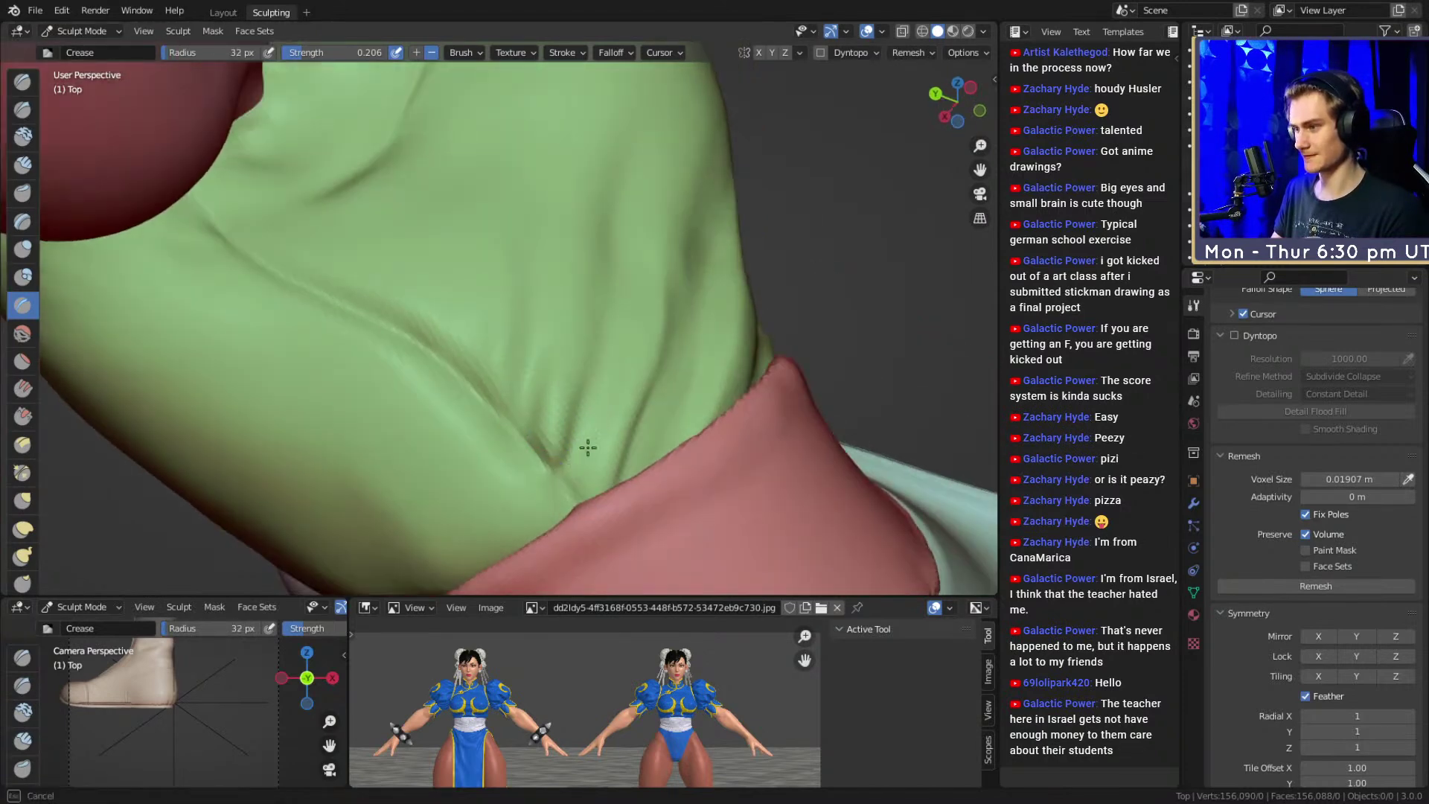
# Extend the folds upward from the side waist with repeated Crease strokes across the side of the top
pyautogui.moveTo(638, 432)
pyautogui.mouseDown(button='middle')
pyautogui.moveTo(581, 236)
pyautogui.moveTo(514, 378)
pyautogui.mouseUp(button='middle')
pyautogui.moveTo(449, 373); pyautogui.dragTo(460, 320)
pyautogui.moveTo(460, 319); pyautogui.dragTo(469, 323, button='middle')
pyautogui.moveTo(459, 354); pyautogui.dragTo(491, 307)
pyautogui.press('f')
pyautogui.click(506, 294)
pyautogui.moveTo(484, 390); pyautogui.dragTo(533, 300)
pyautogui.keyDown('alt'); pyautogui.moveTo(535, 300); pyautogui.dragTo(600, 284); pyautogui.keyUp('alt')
pyautogui.moveTo(547, 363); pyautogui.dragTo(555, 296)
pyautogui.moveTo(555, 295)
pyautogui.keyDown('alt'); pyautogui.mouseDown()
pyautogui.moveTo(586, 294)
pyautogui.moveTo(539, 352)
pyautogui.moveTo(539, 274)
pyautogui.moveTo(514, 298)
pyautogui.moveTo(521, 283)
pyautogui.moveTo(552, 309)
pyautogui.moveTo(550, 326)
pyautogui.mouseUp(); pyautogui.keyUp('alt')
pyautogui.press('f')
pyautogui.click(513, 299)
# Carve folds between the armpit, the side seam and the diagonal fold with the Crease brush at 30 px
pyautogui.press('f')
pyautogui.click(553, 307)
pyautogui.press('f')
pyautogui.click(461, 248)
pyautogui.keyDown('ctrl'); pyautogui.keyDown('alt'); pyautogui.moveTo(464, 251); pyautogui.dragTo(488, 335); pyautogui.keyUp('alt'); pyautogui.keyUp('ctrl')
pyautogui.keyDown('alt'); pyautogui.moveTo(488, 335); pyautogui.dragTo(532, 335); pyautogui.keyUp('alt')
pyautogui.keyDown('ctrl'); pyautogui.keyDown('alt'); pyautogui.moveTo(532, 335); pyautogui.dragTo(550, 268); pyautogui.keyUp('alt'); pyautogui.keyUp('ctrl')
pyautogui.moveTo(550, 268); pyautogui.dragTo(517, 322, button='middle')
pyautogui.press('f')
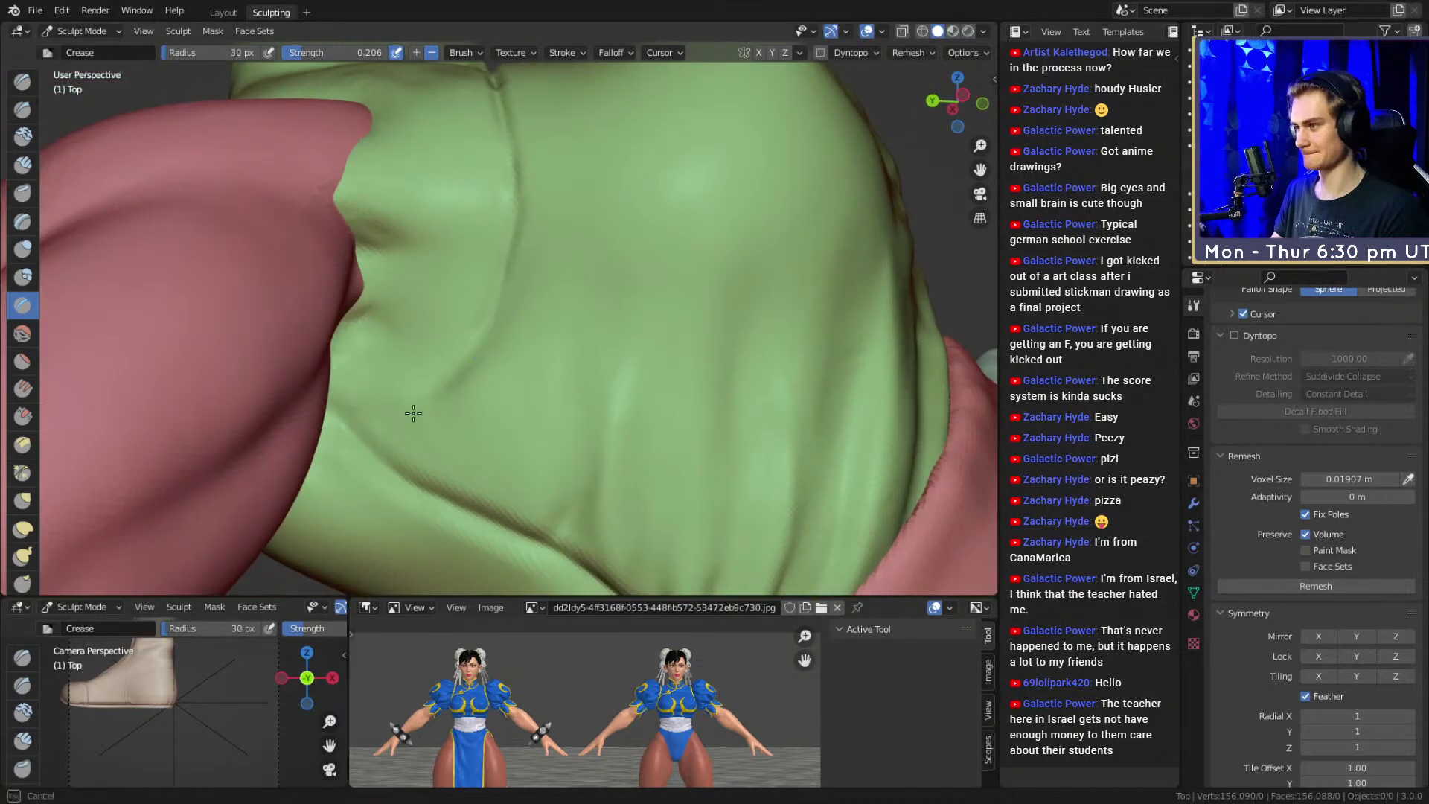
pyautogui.moveTo(422, 396)
pyautogui.mouseDown()
pyautogui.moveTo(376, 428)
pyautogui.moveTo(486, 310)
pyautogui.mouseUp()
pyautogui.moveTo(495, 326)
pyautogui.keyDown('ctrl'); pyautogui.mouseDown(button='middle')
pyautogui.moveTo(555, 385)
pyautogui.moveTo(489, 387)
pyautogui.moveTo(484, 327)
pyautogui.mouseUp(button='middle'); pyautogui.keyUp('ctrl')
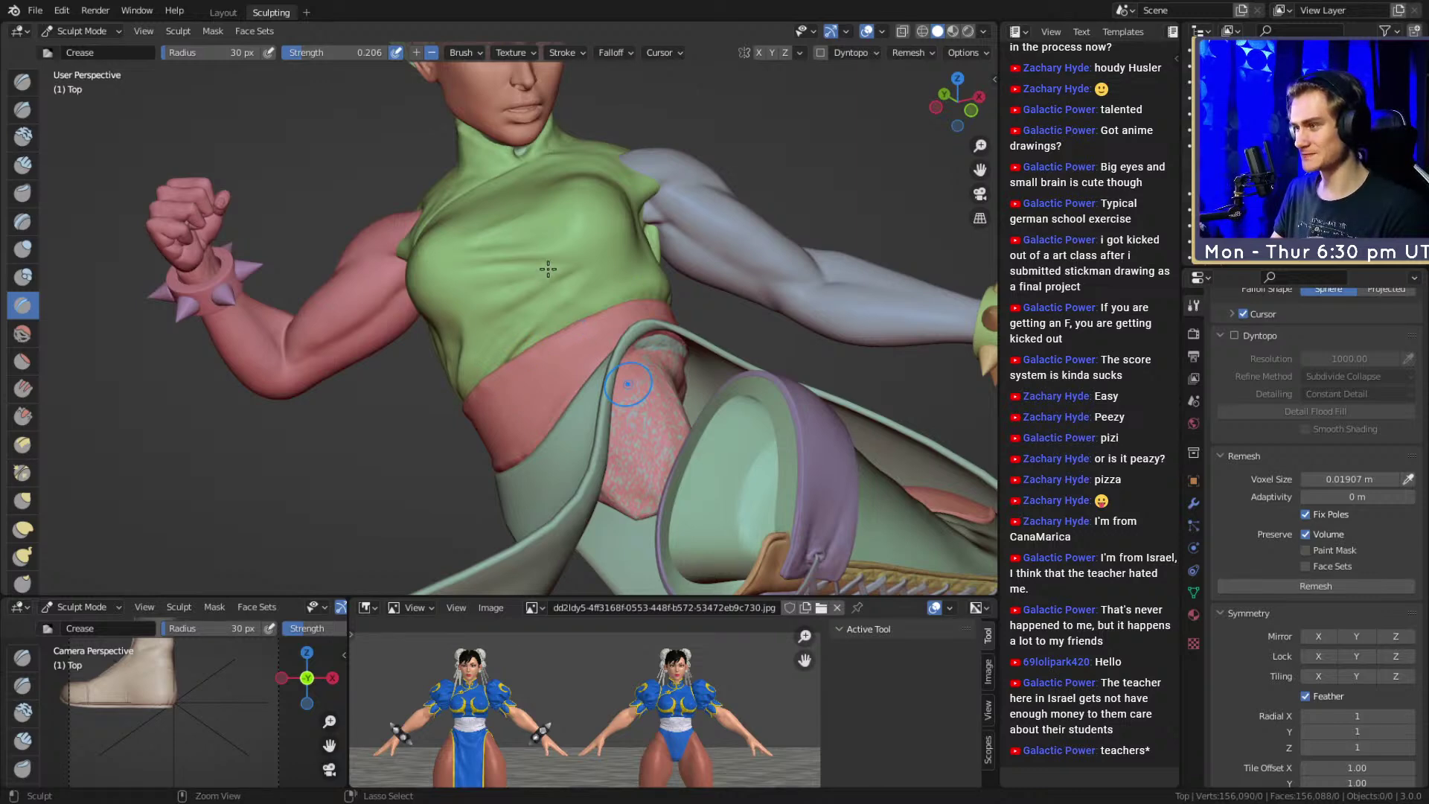
# Save the file and build up the fold ridges on the side of the top with the Clay Strips brush at 23 px
pyautogui.hotkey('ctrl', 's')
pyautogui.scroll(5, 574, 297)
pyautogui.moveTo(546, 266)
pyautogui.mouseDown(button='middle')
pyautogui.moveTo(600, 321)
pyautogui.moveTo(591, 294)
pyautogui.mouseUp(button='middle')
pyautogui.scroll(3, 535, 294)
pyautogui.press('c')
pyautogui.moveTo(502, 282); pyautogui.dragTo(504, 277)
pyautogui.keyDown('shift'); pyautogui.moveTo(614, 366); pyautogui.dragTo(585, 306, button='middle'); pyautogui.keyUp('shift')
pyautogui.moveTo(568, 347); pyautogui.dragTo(564, 372)
pyautogui.moveTo(604, 323); pyautogui.dragTo(616, 332, button='middle')
pyautogui.moveTo(624, 366)
pyautogui.mouseDown()
pyautogui.moveTo(610, 407)
pyautogui.moveTo(604, 396)
pyautogui.mouseUp()
pyautogui.keyDown('alt'); pyautogui.moveTo(598, 393); pyautogui.dragTo(580, 318); pyautogui.keyUp('alt')
pyautogui.moveTo(581, 318); pyautogui.dragTo(491, 293, button='middle')
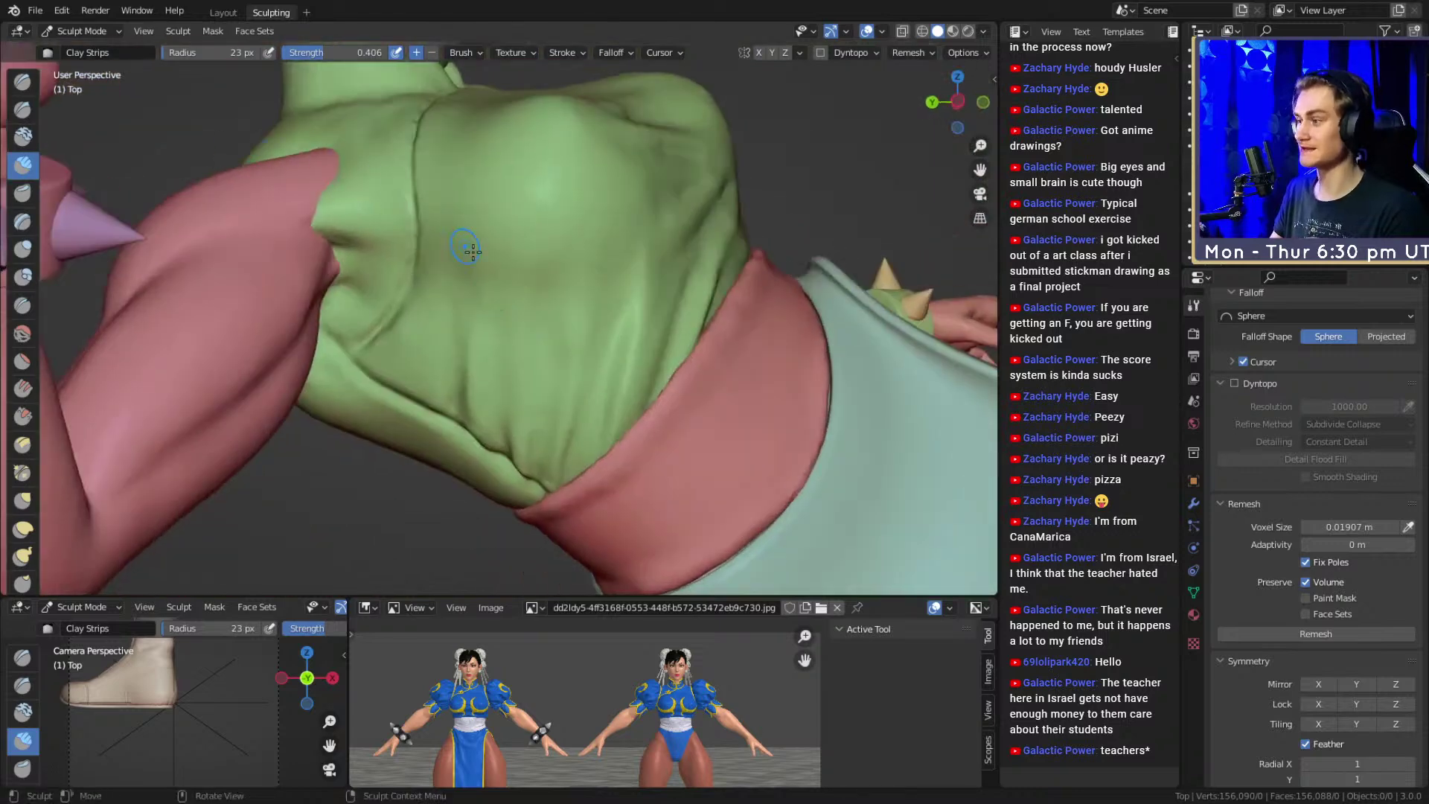
# Sharpen the lower curve of the side seam below the armpit with the Crease brush at 31 px
pyautogui.hotkey('shift', 'c')
pyautogui.moveTo(574, 246)
pyautogui.mouseDown(button='middle')
pyautogui.moveTo(622, 290)
pyautogui.moveTo(534, 303)
pyautogui.mouseUp(button='middle')
pyautogui.scroll(4, 605, 330)
pyautogui.press('f')
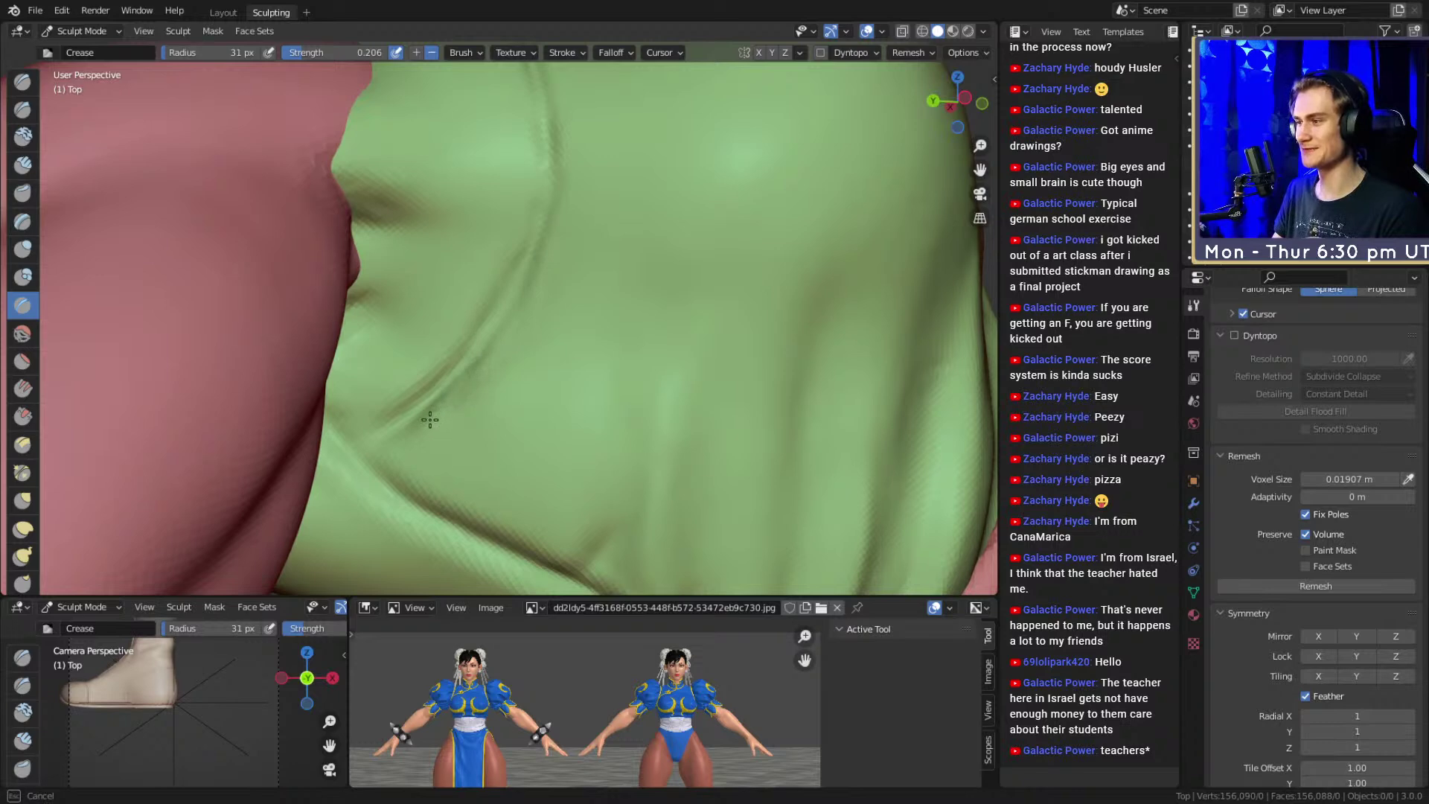
pyautogui.click(469, 394)
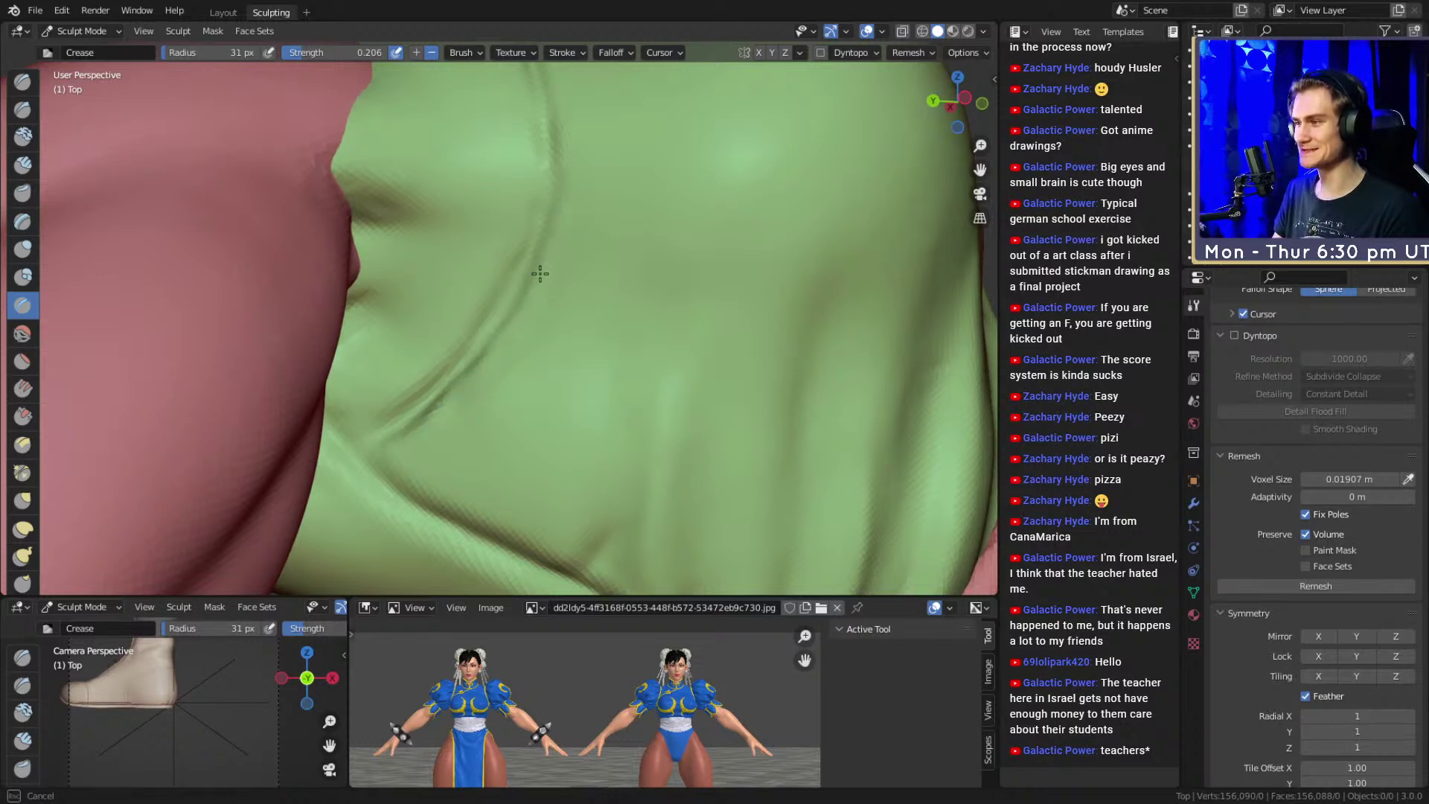
pyautogui.moveTo(423, 381)
pyautogui.mouseDown()
pyautogui.moveTo(358, 439)
pyautogui.moveTo(373, 444)
pyautogui.moveTo(516, 255)
pyautogui.mouseUp()
pyautogui.press('f')
pyautogui.click(415, 421)
pyautogui.moveTo(449, 354)
pyautogui.mouseDown()
pyautogui.moveTo(526, 214)
pyautogui.moveTo(516, 239)
pyautogui.moveTo(531, 179)
pyautogui.mouseUp()
# Deepen the middle stretch of the seam beside the armpit folds with the Crease brush at 32 px
pyautogui.moveTo(535, 156)
pyautogui.mouseDown(button='middle')
pyautogui.moveTo(542, 226)
pyautogui.moveTo(506, 253)
pyautogui.mouseUp(button='middle')
pyautogui.moveTo(428, 428)
pyautogui.mouseDown()
pyautogui.moveTo(453, 319)
pyautogui.moveTo(473, 313)
pyautogui.mouseUp()
pyautogui.press('[')
pyautogui.press('[')
pyautogui.moveTo(462, 376); pyautogui.dragTo(492, 304)
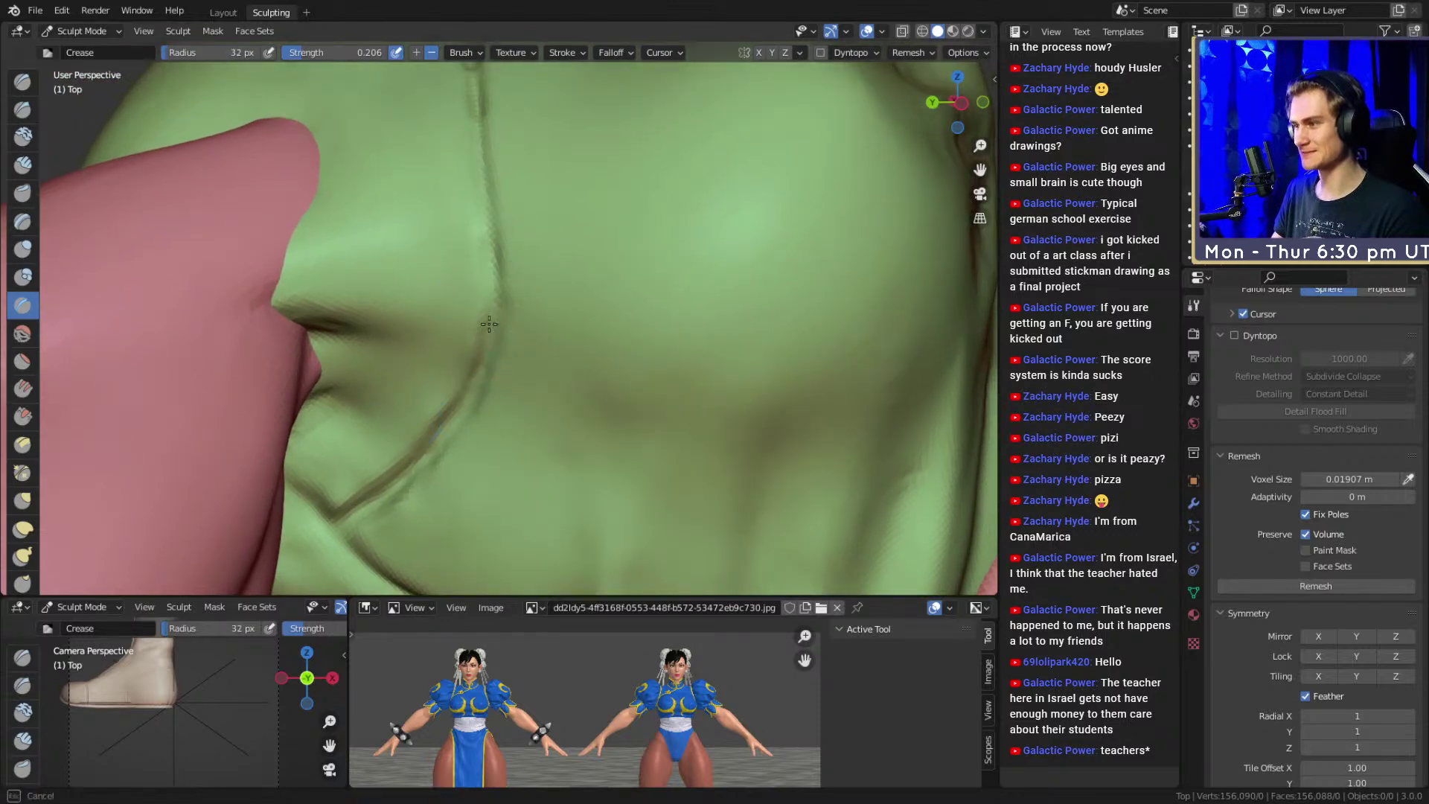
pyautogui.moveTo(489, 244); pyautogui.dragTo(488, 242)
# Continue the seam line up the chest to the collar with the Crease brush at 26 px
pyautogui.moveTo(488, 245)
pyautogui.mouseDown(button='middle')
pyautogui.moveTo(489, 300)
pyautogui.moveTo(520, 294)
pyautogui.moveTo(506, 353)
pyautogui.mouseUp(button='middle')
pyautogui.press('[')
pyautogui.press('[')
pyautogui.moveTo(506, 439); pyautogui.dragTo(489, 350)
pyautogui.moveTo(471, 186)
pyautogui.mouseDown(button='middle')
pyautogui.moveTo(494, 303)
pyautogui.moveTo(479, 265)
pyautogui.moveTo(475, 344)
pyautogui.mouseUp(button='middle')
pyautogui.moveTo(475, 344); pyautogui.dragTo(475, 344)
pyautogui.moveTo(501, 231); pyautogui.dragTo(498, 246, button='middle')
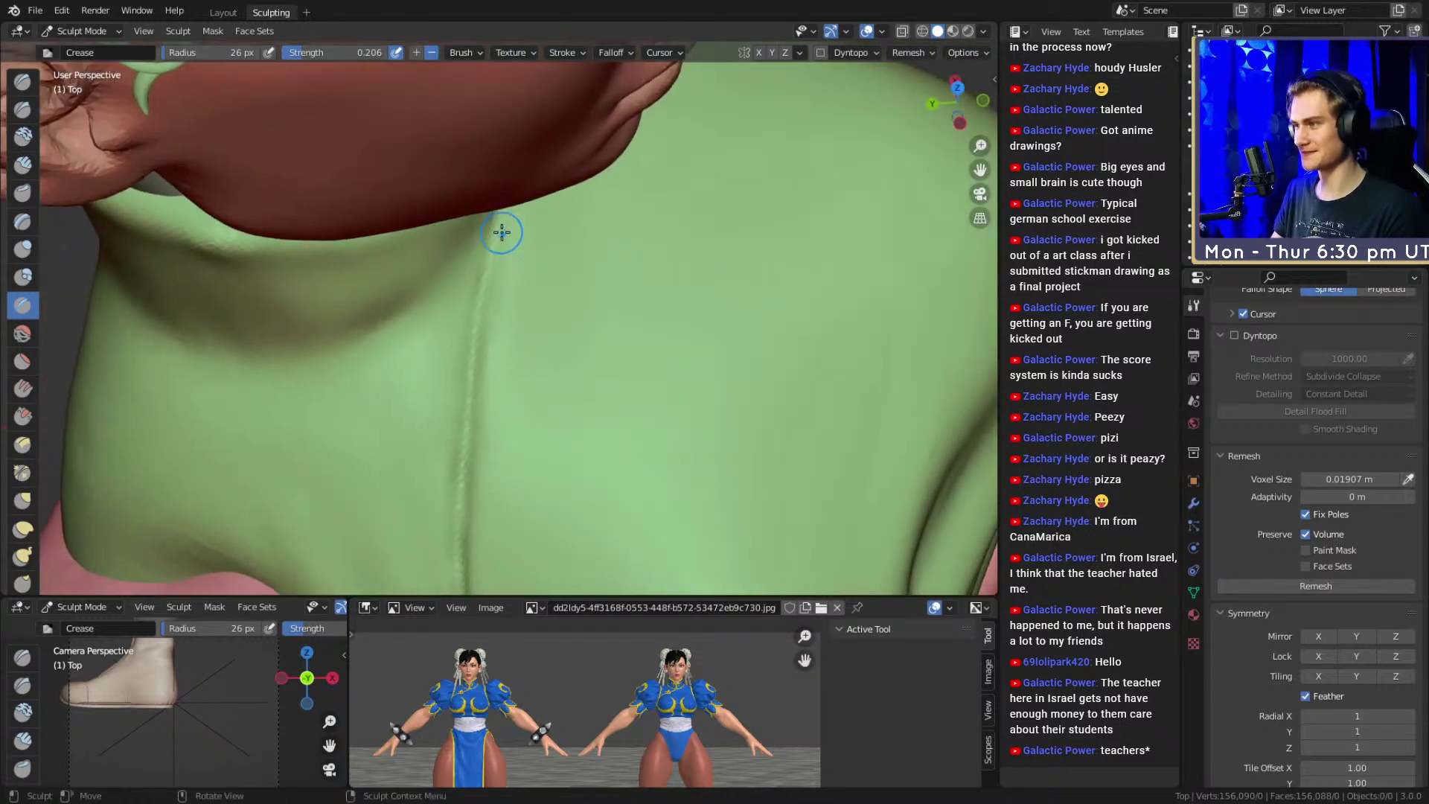
pyautogui.moveTo(485, 297)
pyautogui.mouseDown(button='middle')
pyautogui.moveTo(472, 186)
pyautogui.moveTo(540, 191)
pyautogui.mouseUp(button='middle')
pyautogui.moveTo(540, 191); pyautogui.dragTo(539, 157)
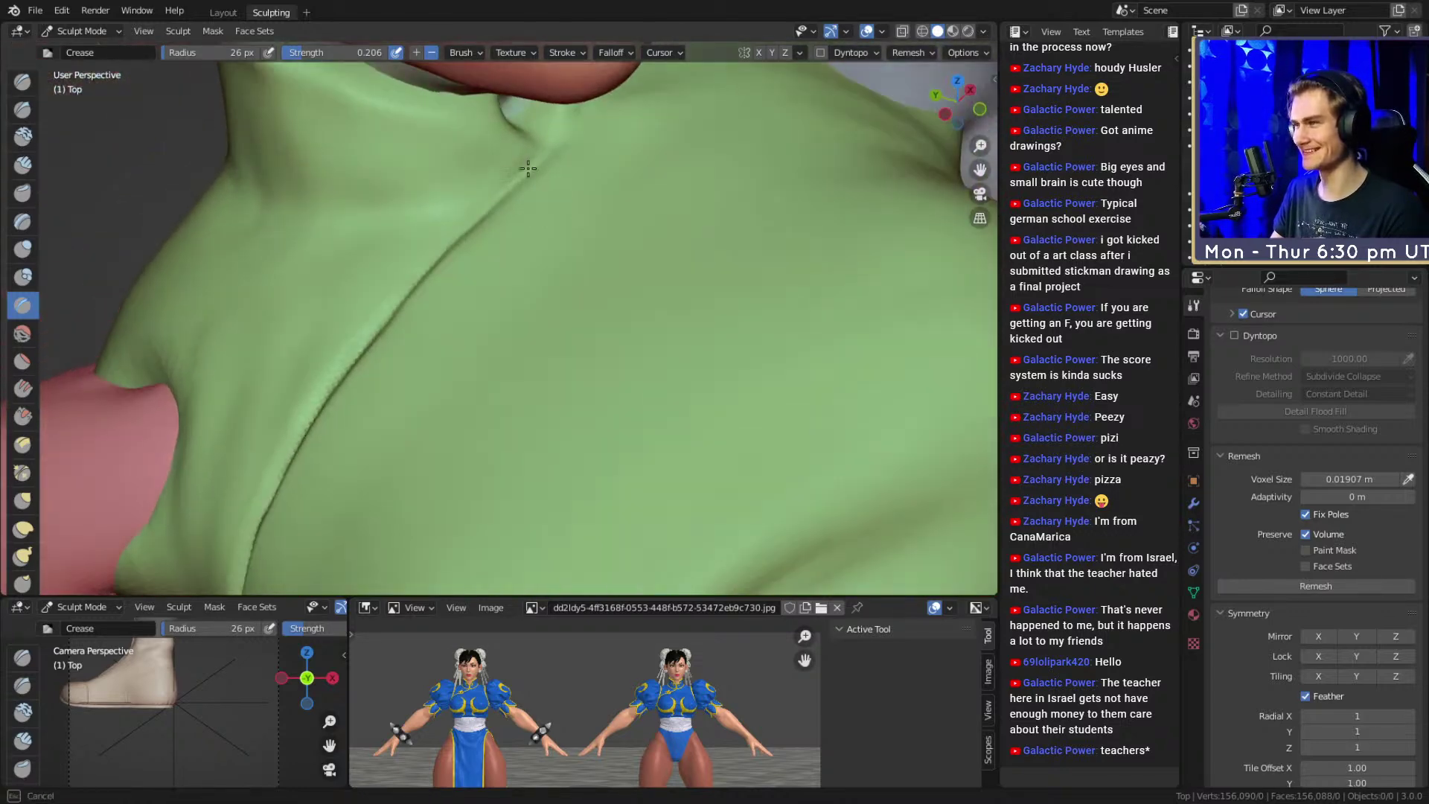
pyautogui.moveTo(595, 146)
pyautogui.mouseDown(button='middle')
pyautogui.moveTo(437, 280)
pyautogui.moveTo(560, 272)
pyautogui.moveTo(648, 191)
pyautogui.moveTo(657, 310)
pyautogui.moveTo(652, 251)
pyautogui.moveTo(690, 332)
pyautogui.moveTo(578, 341)
pyautogui.moveTo(402, 174)
pyautogui.mouseUp(button='middle')
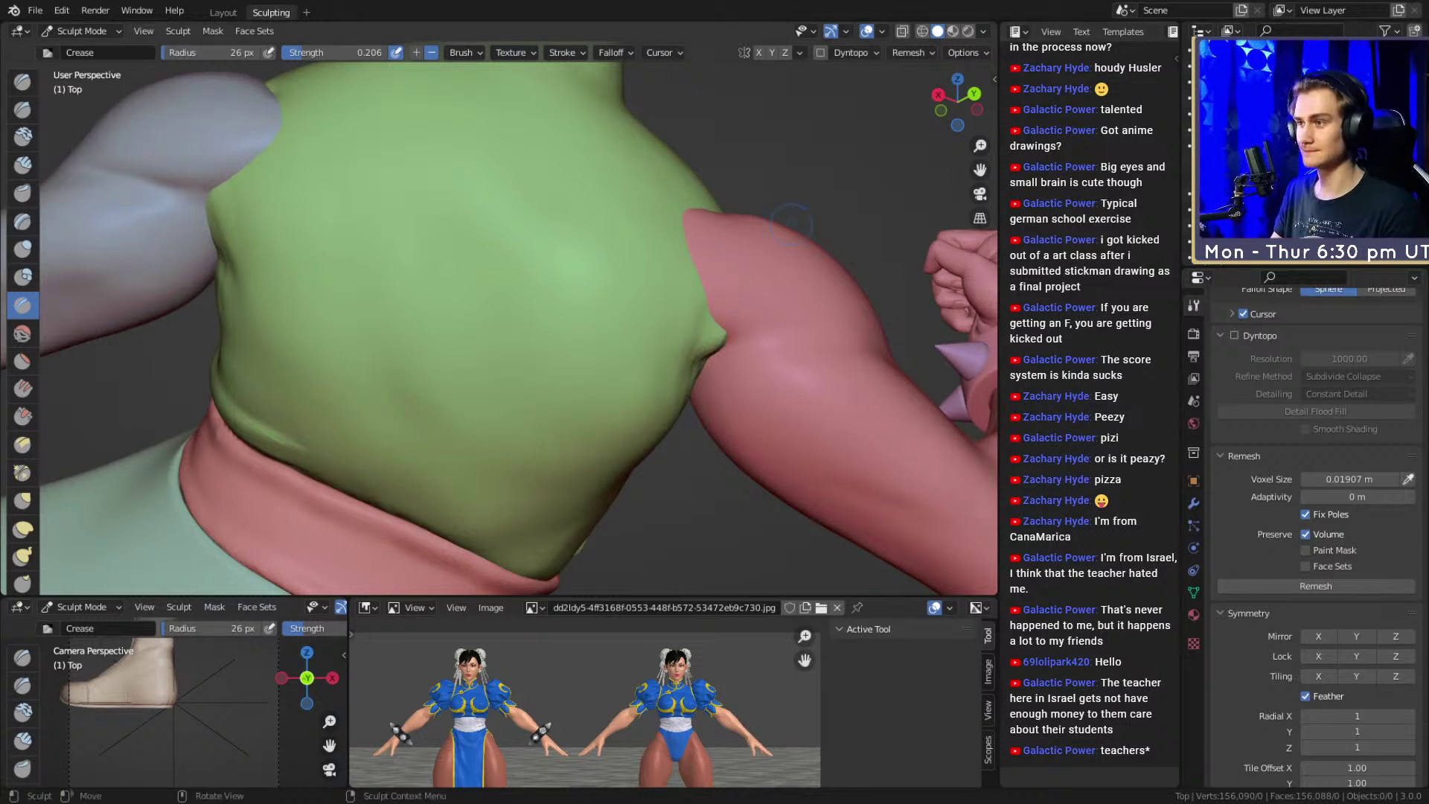
# Carve the first long fold into the back of the top, running up from the waist, with larger Crease strokes
pyautogui.moveTo(821, 175)
pyautogui.mouseDown(button='middle')
pyautogui.moveTo(526, 150)
pyautogui.moveTo(591, 386)
pyautogui.moveTo(549, 377)
pyautogui.moveTo(466, 318)
pyautogui.mouseUp(button='middle')
pyautogui.press('f')
pyautogui.click(561, 418)
pyautogui.moveTo(561, 417); pyautogui.dragTo(552, 381, button='middle')
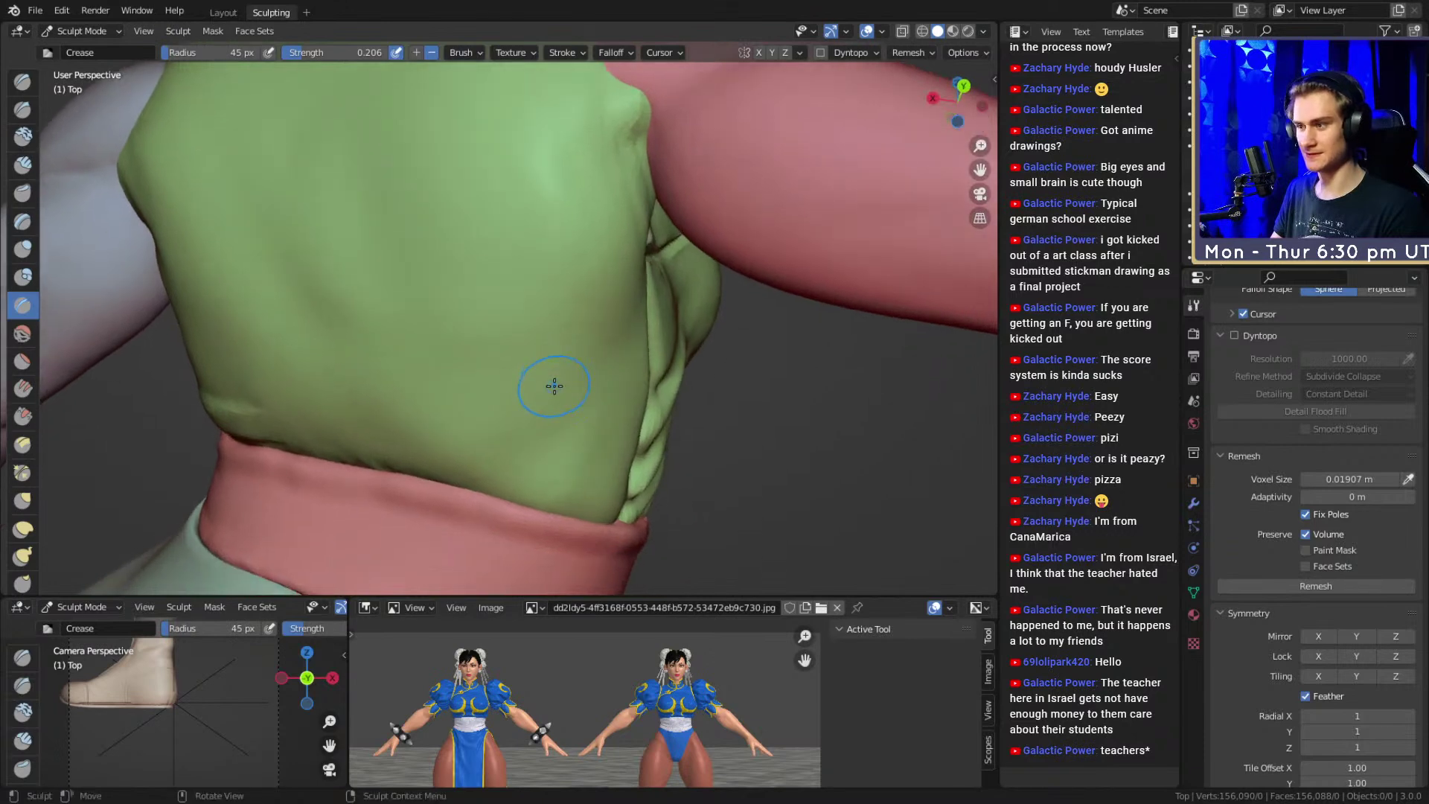
pyautogui.press('f')
pyautogui.click(566, 393)
pyautogui.moveTo(580, 430); pyautogui.dragTo(444, 283)
pyautogui.moveTo(445, 284); pyautogui.dragTo(501, 335, button='middle')
pyautogui.moveTo(501, 334); pyautogui.dragTo(409, 140)
# Extend the back fold up toward the shoulder blade with the Crease brush at 61 px, refining it at 43 px
pyautogui.moveTo(395, 142); pyautogui.dragTo(481, 338, button='middle')
pyautogui.press('f')
pyautogui.click(497, 309)
pyautogui.moveTo(458, 230); pyautogui.dragTo(498, 380)
pyautogui.moveTo(463, 93); pyautogui.dragTo(581, 293, button='middle')
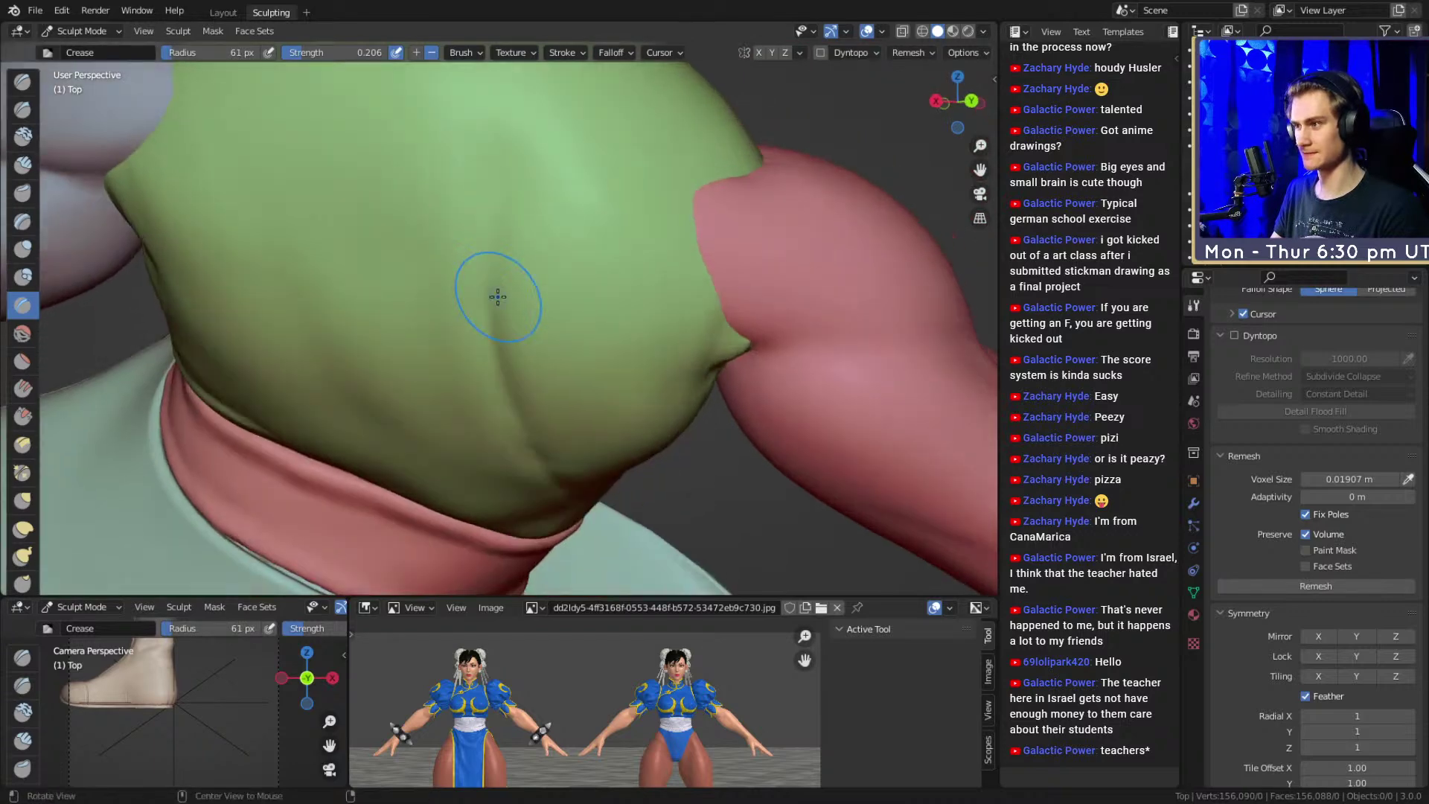
pyautogui.press('[')
pyautogui.moveTo(479, 319); pyautogui.dragTo(514, 258, button='middle')
pyautogui.press('[')
pyautogui.press('[')
pyautogui.press('[')
pyautogui.press('[')
pyautogui.press('[')
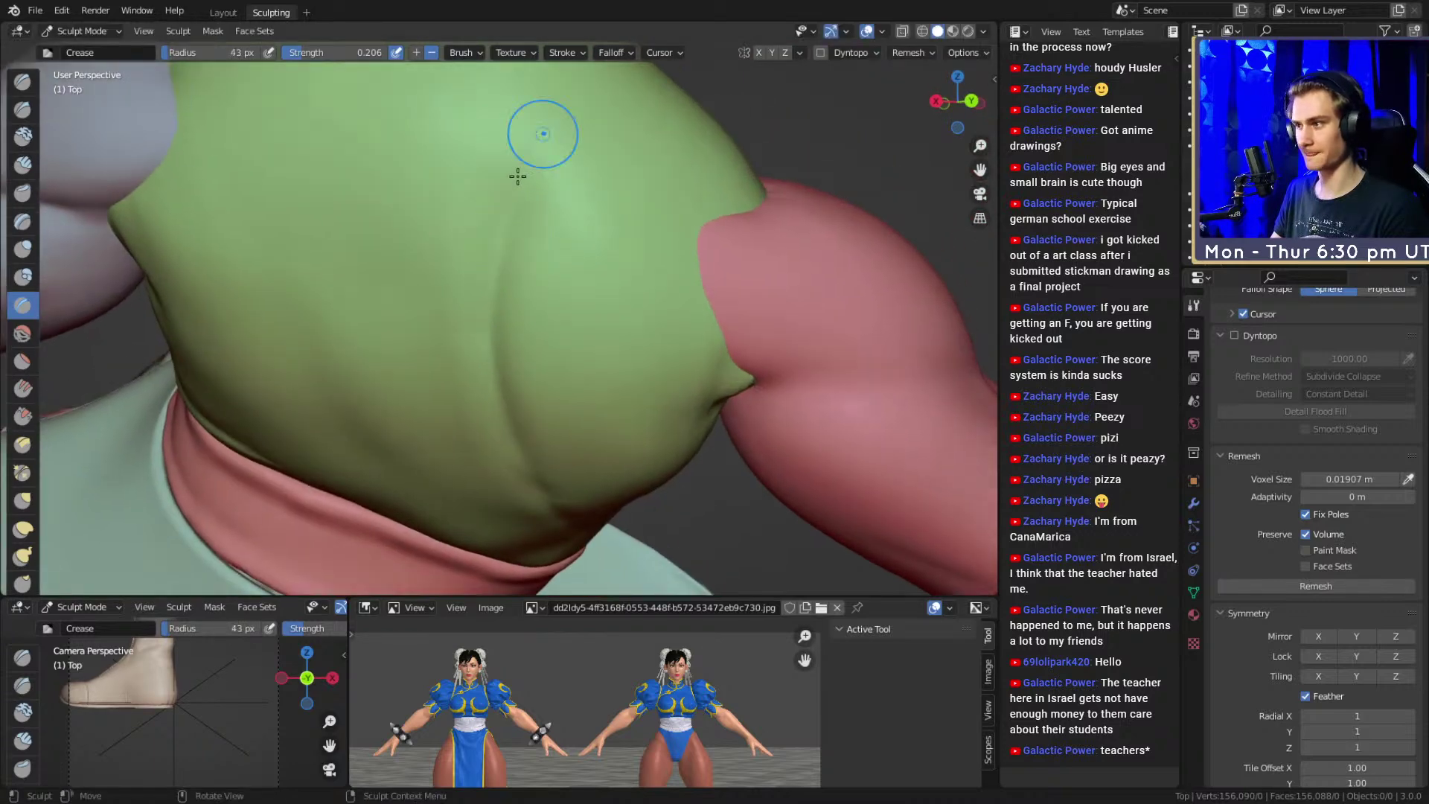
# Deepen the long back fold and add a diagonal fold beside it toward the waist with the Crease brush at 51 px
pyautogui.moveTo(501, 390)
pyautogui.mouseDown(button='middle')
pyautogui.moveTo(513, 329)
pyautogui.moveTo(483, 291)
pyautogui.mouseUp(button='middle')
pyautogui.press(']')
pyautogui.press(']')
pyautogui.press(']')
pyautogui.press(']')
pyautogui.press(']')
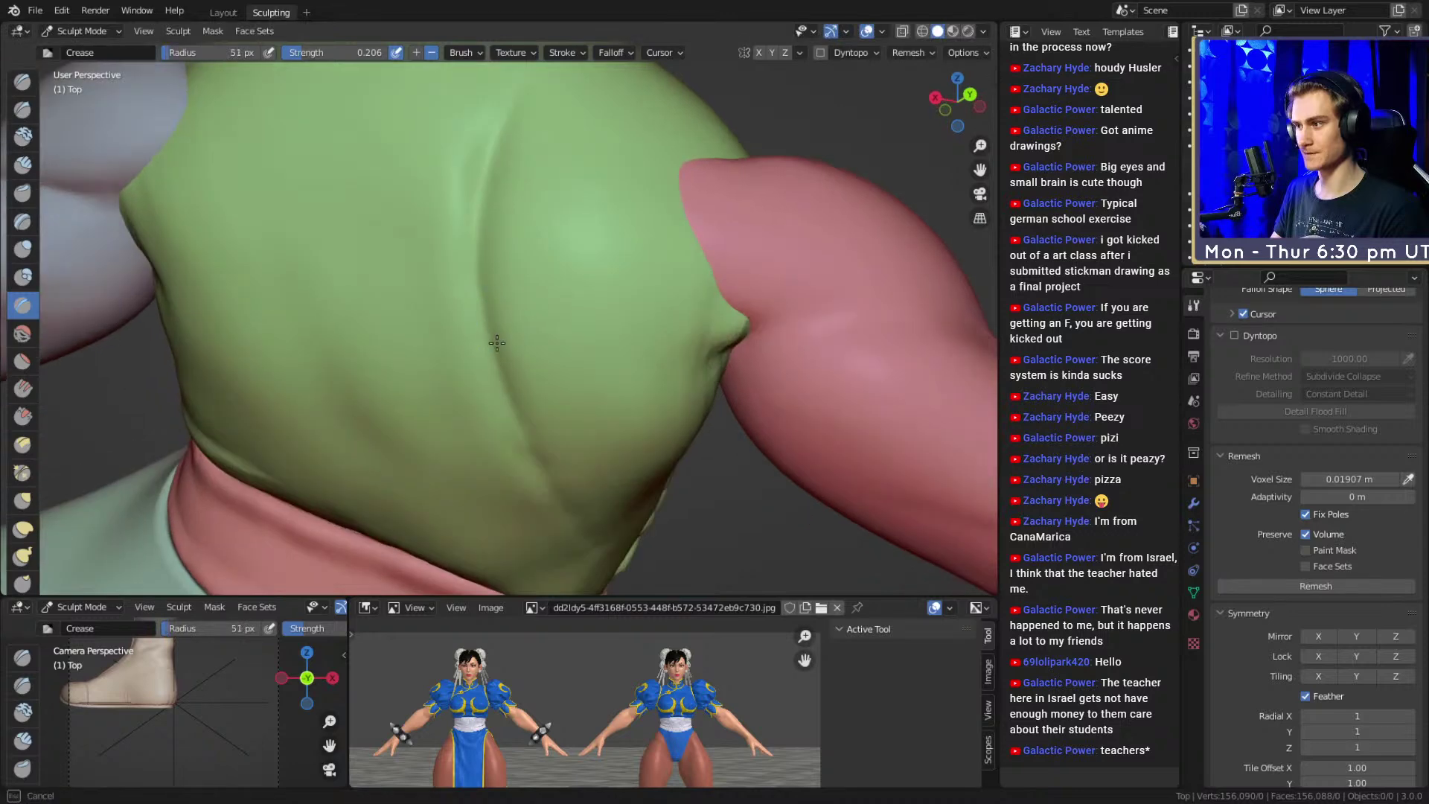
pyautogui.moveTo(534, 469)
pyautogui.mouseDown(button='middle')
pyautogui.moveTo(556, 372)
pyautogui.moveTo(485, 372)
pyautogui.mouseUp(button='middle')
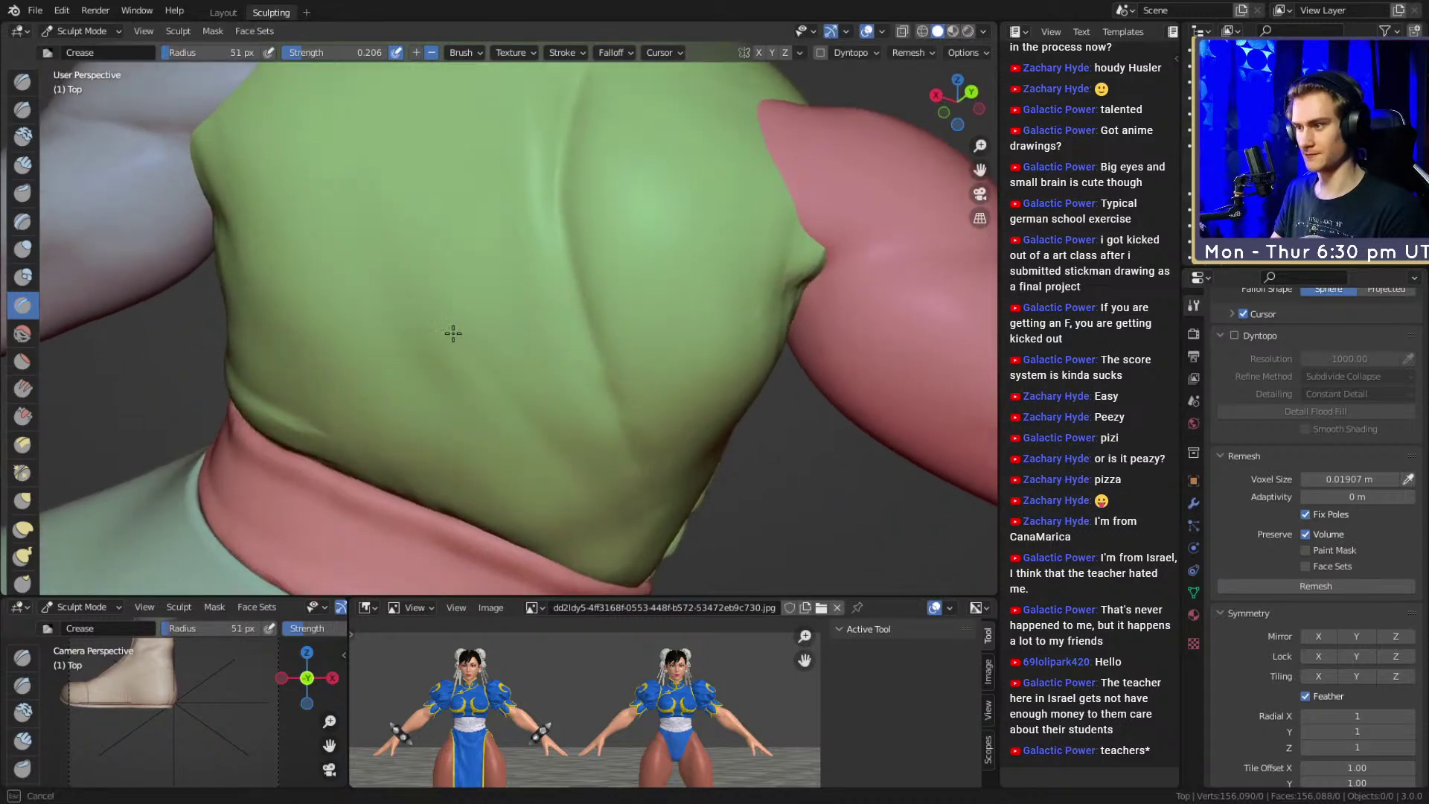
pyautogui.moveTo(541, 442); pyautogui.dragTo(494, 350, button='middle')
# Carve short folds on the upper back below the neck and lengthen them downward with the Crease brush at 51 px
pyautogui.moveTo(462, 105)
pyautogui.mouseDown(button='middle')
pyautogui.moveTo(469, 284)
pyautogui.moveTo(520, 233)
pyautogui.moveTo(498, 342)
pyautogui.mouseUp(button='middle')
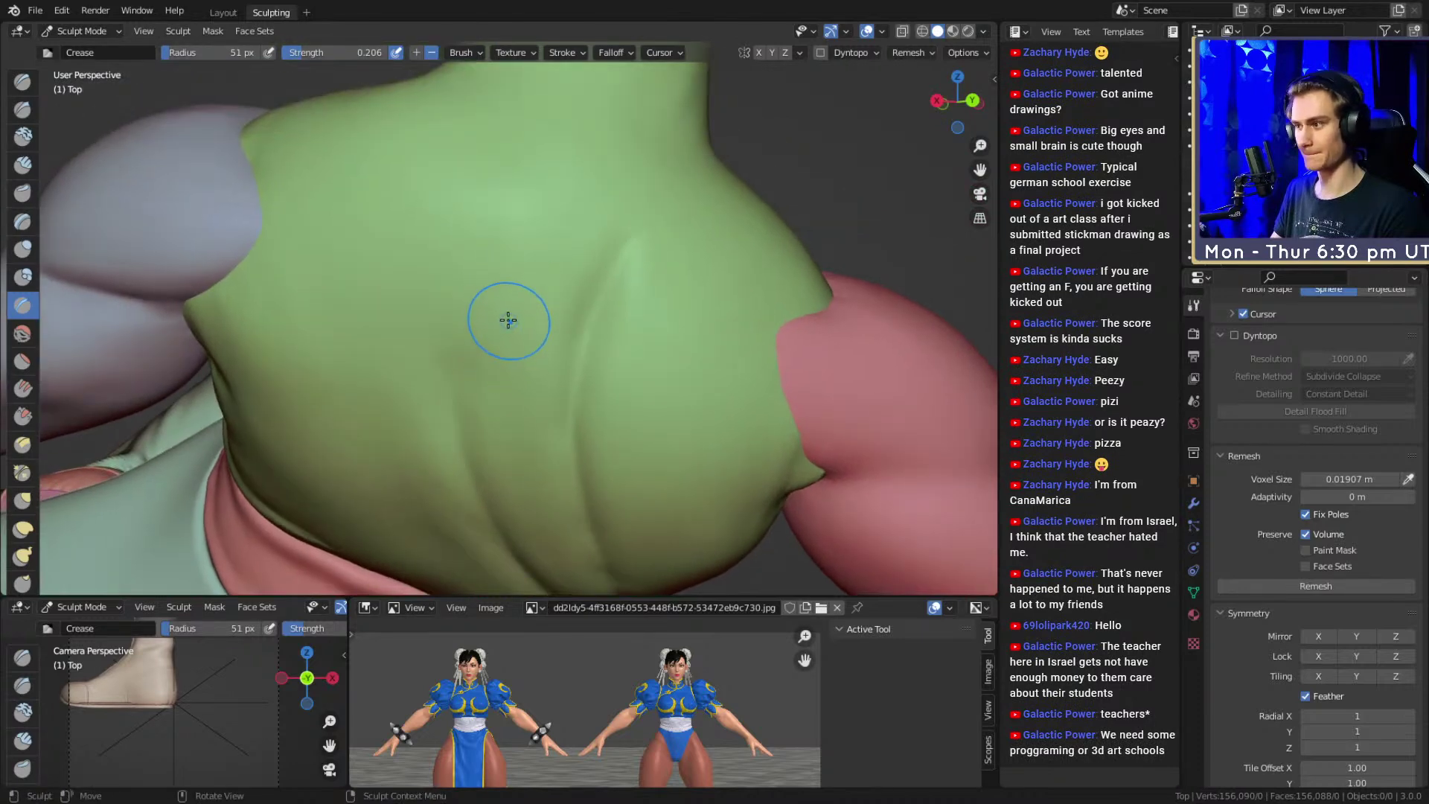
pyautogui.moveTo(533, 195); pyautogui.dragTo(533, 195, button='middle')
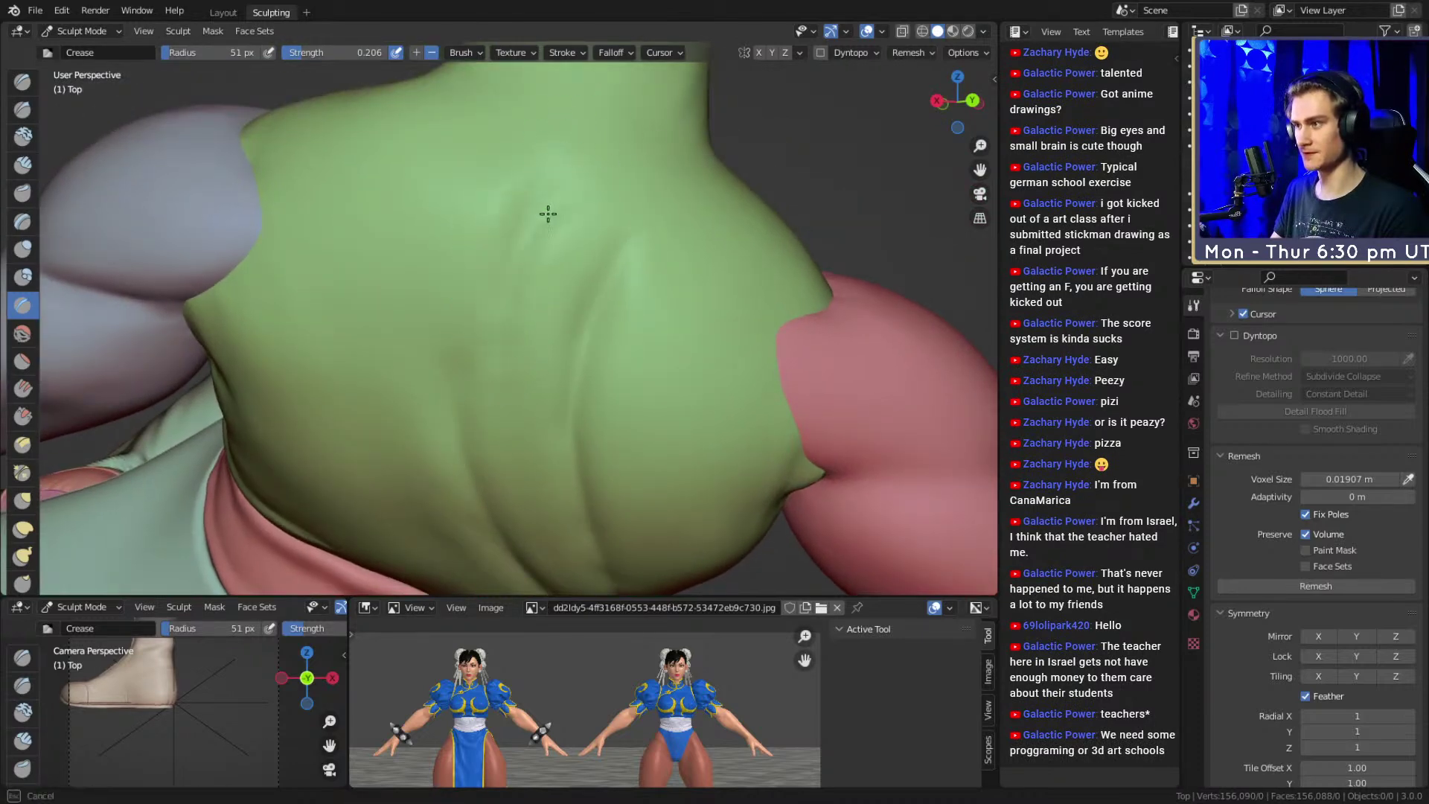
pyautogui.moveTo(493, 314); pyautogui.dragTo(521, 417)
pyautogui.moveTo(574, 357)
pyautogui.keyDown('ctrl'); pyautogui.keyDown('alt'); pyautogui.mouseDown()
pyautogui.moveTo(555, 439)
pyautogui.moveTo(547, 387)
pyautogui.mouseUp(); pyautogui.keyUp('alt'); pyautogui.keyUp('ctrl')
pyautogui.moveTo(547, 387)
pyautogui.keyDown('ctrl'); pyautogui.keyDown('alt'); pyautogui.mouseDown()
pyautogui.moveTo(556, 329)
pyautogui.moveTo(585, 330)
pyautogui.moveTo(536, 309)
pyautogui.moveTo(538, 253)
pyautogui.mouseUp(); pyautogui.keyUp('alt'); pyautogui.keyUp('ctrl')
pyautogui.keyDown('ctrl'); pyautogui.keyDown('alt'); pyautogui.moveTo(539, 365); pyautogui.dragTo(541, 313); pyautogui.keyUp('alt'); pyautogui.keyUp('ctrl')
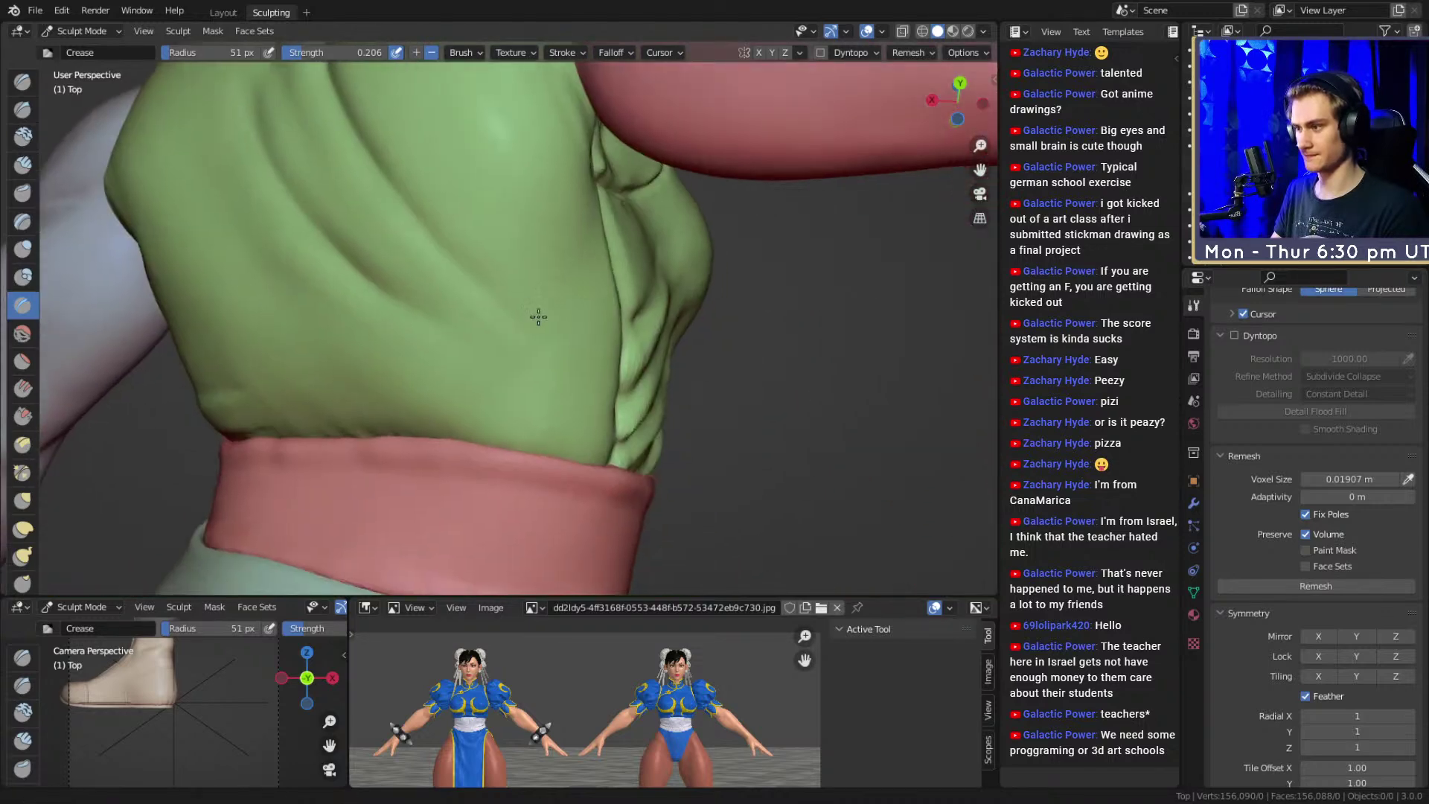
# Carry the back folds around the waist toward the side seam with the Crease brush at 59 and 42 px
pyautogui.moveTo(573, 363)
pyautogui.mouseDown(button='middle')
pyautogui.moveTo(524, 367)
pyautogui.moveTo(495, 349)
pyautogui.mouseUp(button='middle')
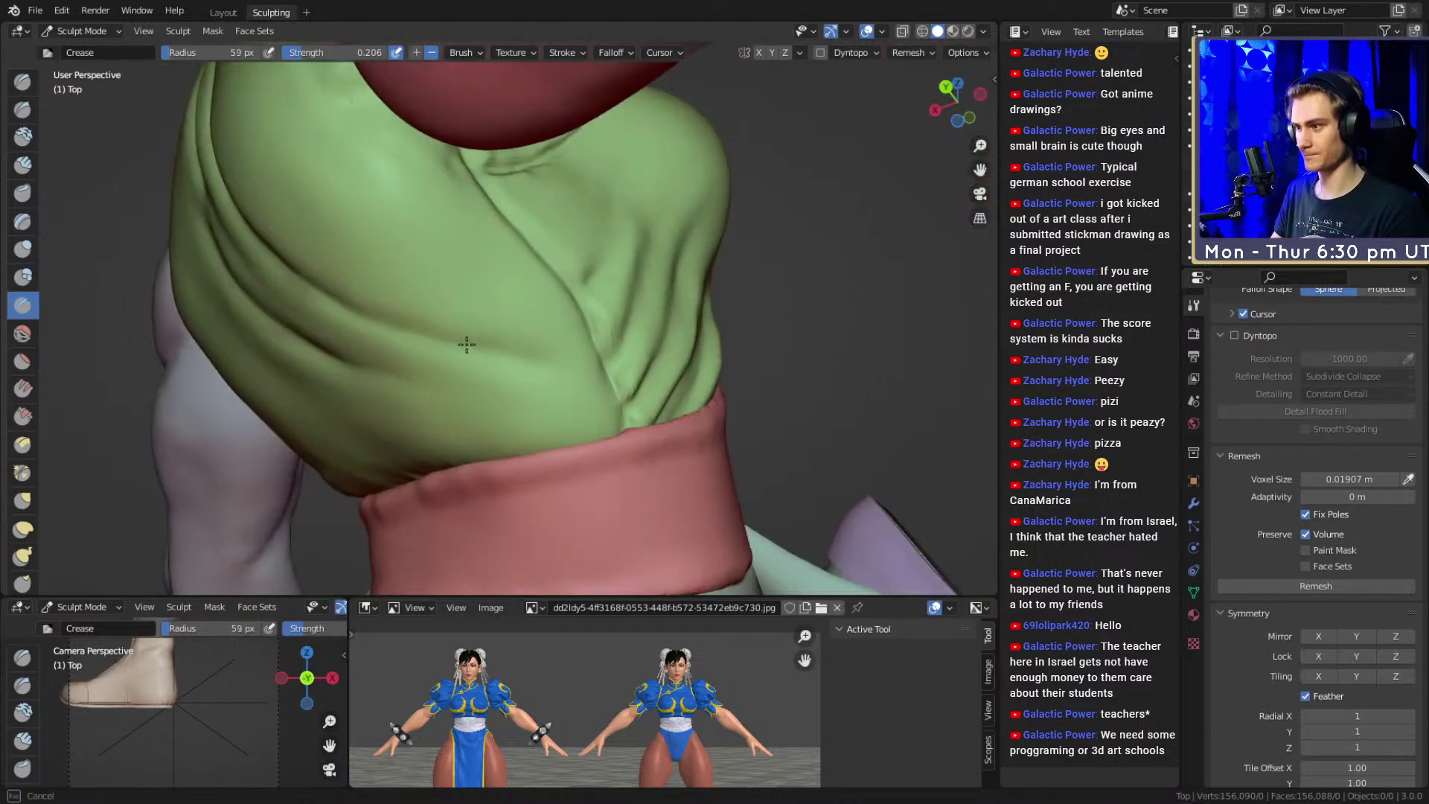
pyautogui.moveTo(600, 376); pyautogui.dragTo(492, 370, button='middle')
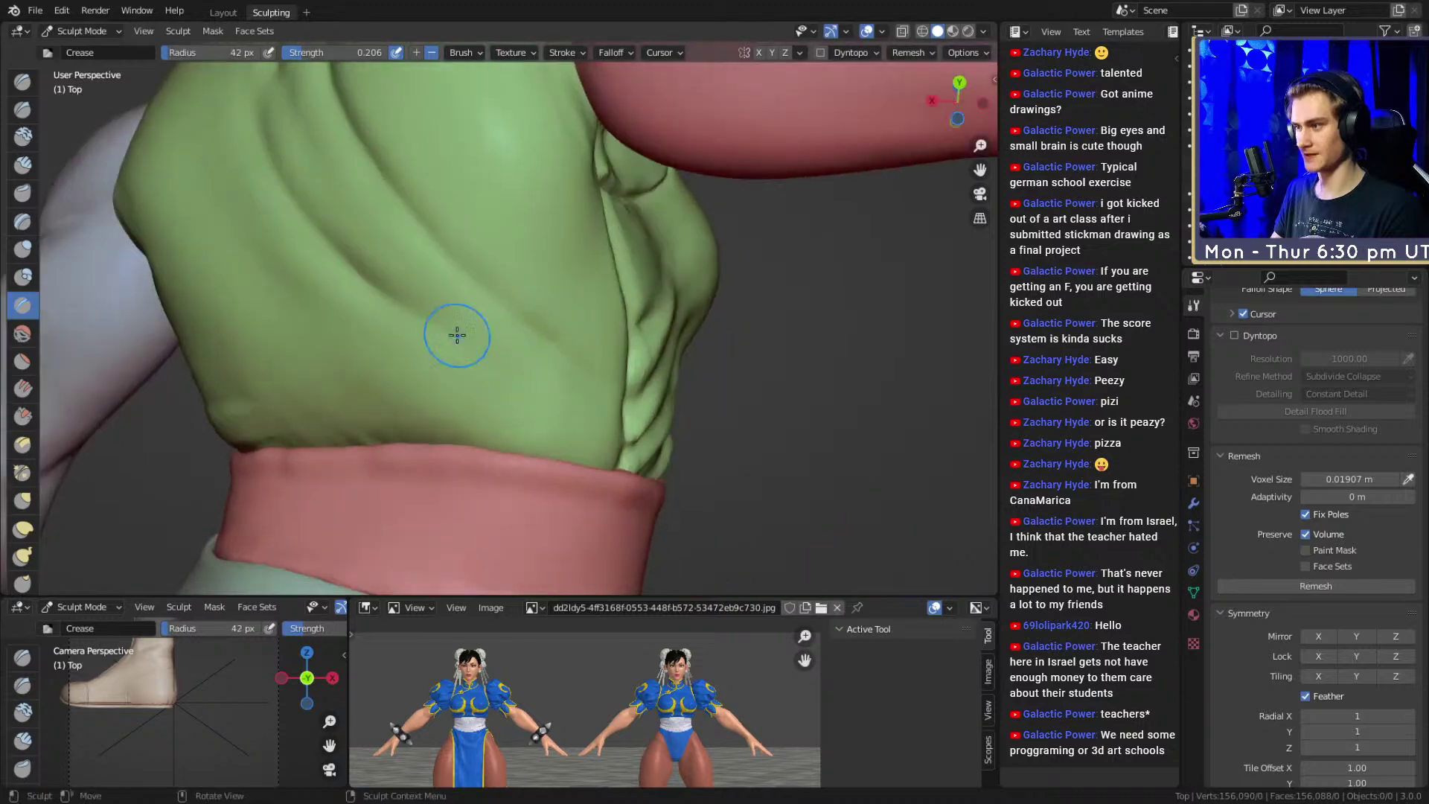
pyautogui.moveTo(527, 416)
pyautogui.mouseDown(button='middle')
pyautogui.moveTo(484, 328)
pyautogui.moveTo(541, 457)
pyautogui.moveTo(477, 428)
pyautogui.moveTo(456, 364)
pyautogui.mouseUp(button='middle')
pyautogui.keyDown('ctrl'); pyautogui.moveTo(444, 208); pyautogui.dragTo(513, 261, button='middle'); pyautogui.keyUp('ctrl')
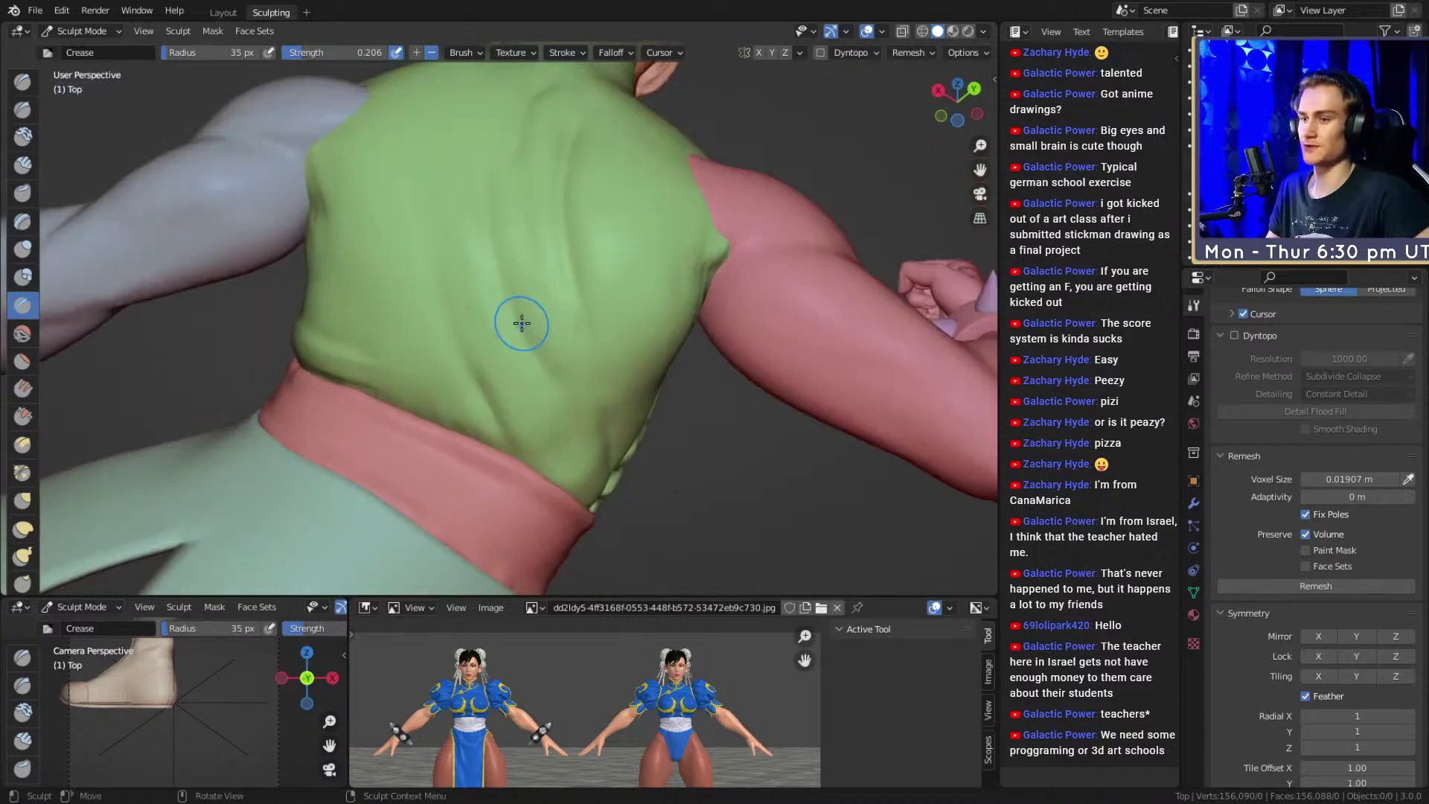
# Carve finer parallel folds across the whole back, from shoulder blades to waist, with the Crease brush at 35 px
pyautogui.moveTo(522, 323)
pyautogui.mouseDown(button='middle')
pyautogui.moveTo(699, 297)
pyautogui.moveTo(578, 323)
pyautogui.moveTo(547, 409)
pyautogui.moveTo(561, 342)
pyautogui.moveTo(484, 287)
pyautogui.moveTo(564, 359)
pyautogui.moveTo(539, 386)
pyautogui.mouseUp(button='middle')
pyautogui.moveTo(440, 313)
pyautogui.mouseDown(button='middle')
pyautogui.moveTo(478, 322)
pyautogui.moveTo(451, 382)
pyautogui.mouseUp(button='middle')
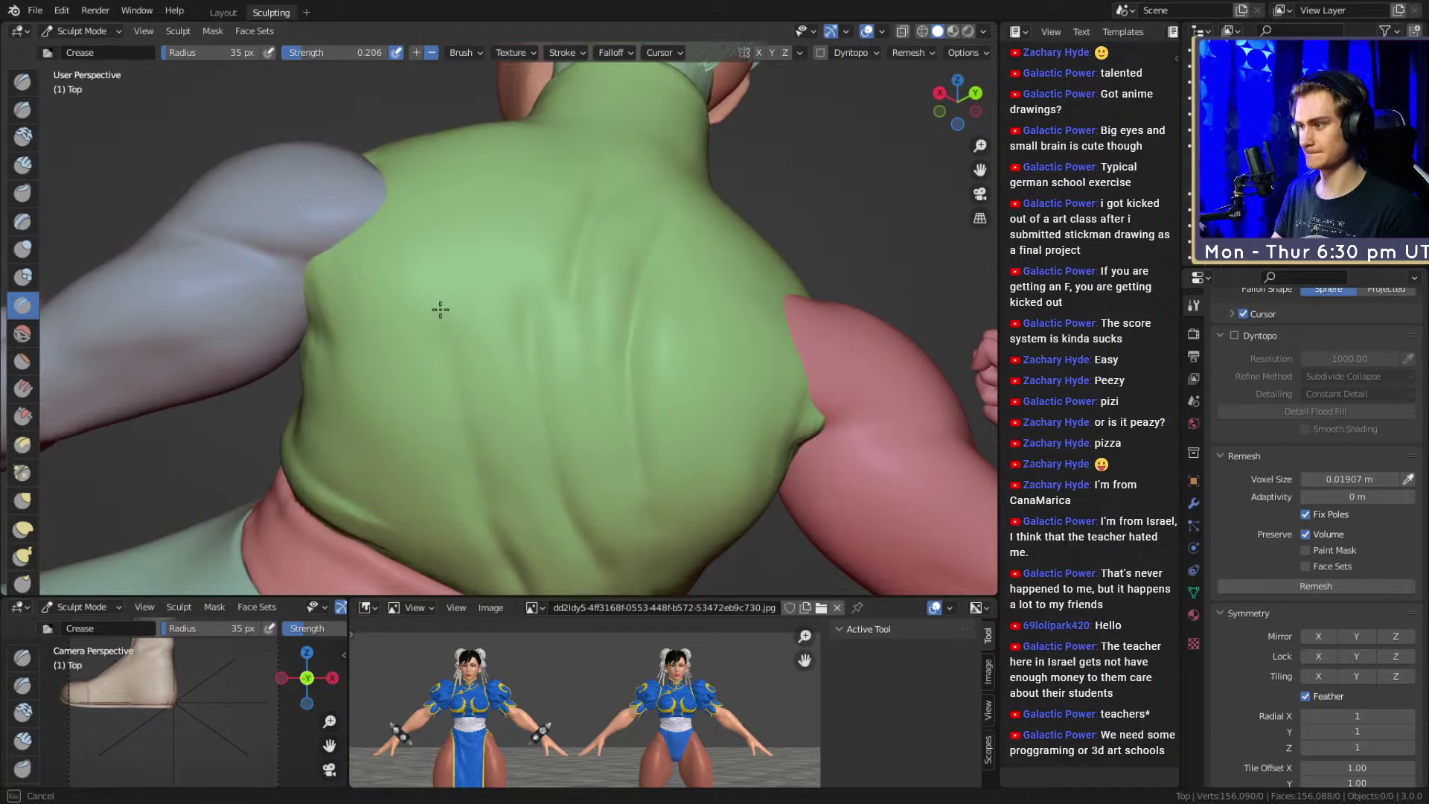
pyautogui.moveTo(516, 280); pyautogui.dragTo(526, 389, button='middle')
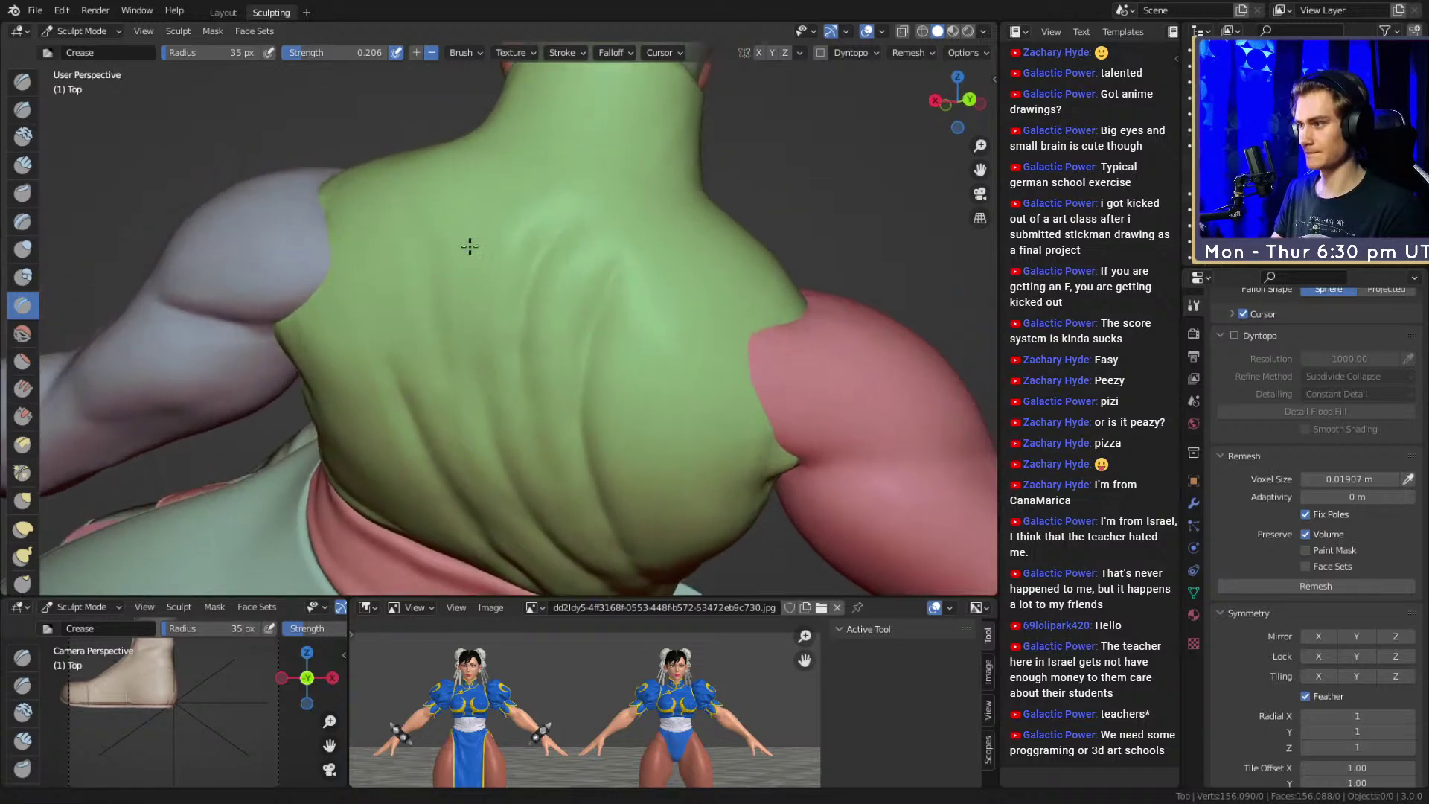
pyautogui.moveTo(464, 243); pyautogui.dragTo(439, 445, button='middle')
pyautogui.moveTo(434, 379)
pyautogui.mouseDown(button='middle')
pyautogui.moveTo(628, 358)
pyautogui.moveTo(539, 310)
pyautogui.moveTo(551, 320)
pyautogui.moveTo(533, 332)
pyautogui.moveTo(586, 366)
pyautogui.moveTo(558, 319)
pyautogui.moveTo(571, 258)
pyautogui.moveTo(593, 293)
pyautogui.mouseUp(button='middle')
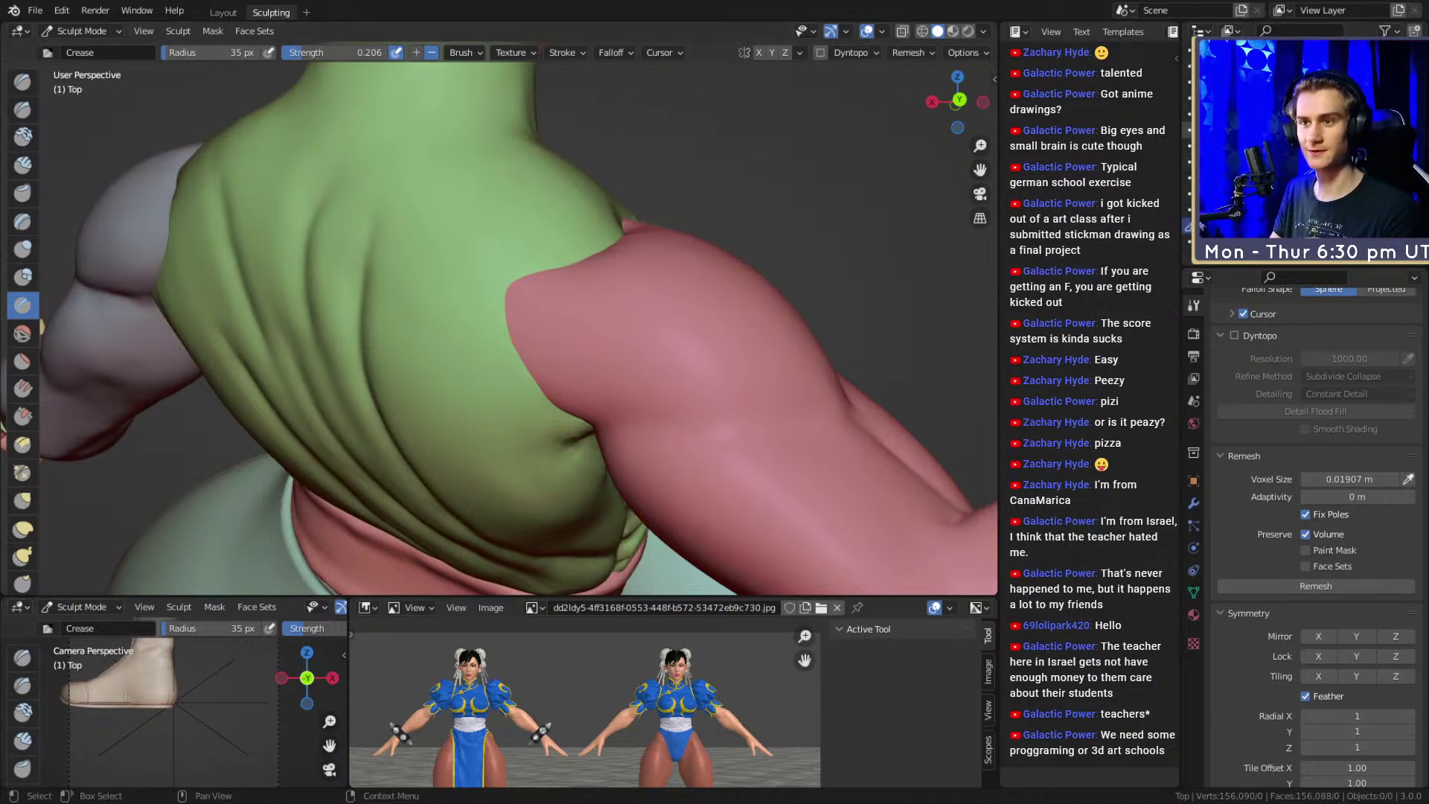
# Check the full character in the Layout workspace, return to Sculpting and unhide both puffy sleeves
pyautogui.click(222, 15)
pyautogui.scroll(-5, 646, 290)
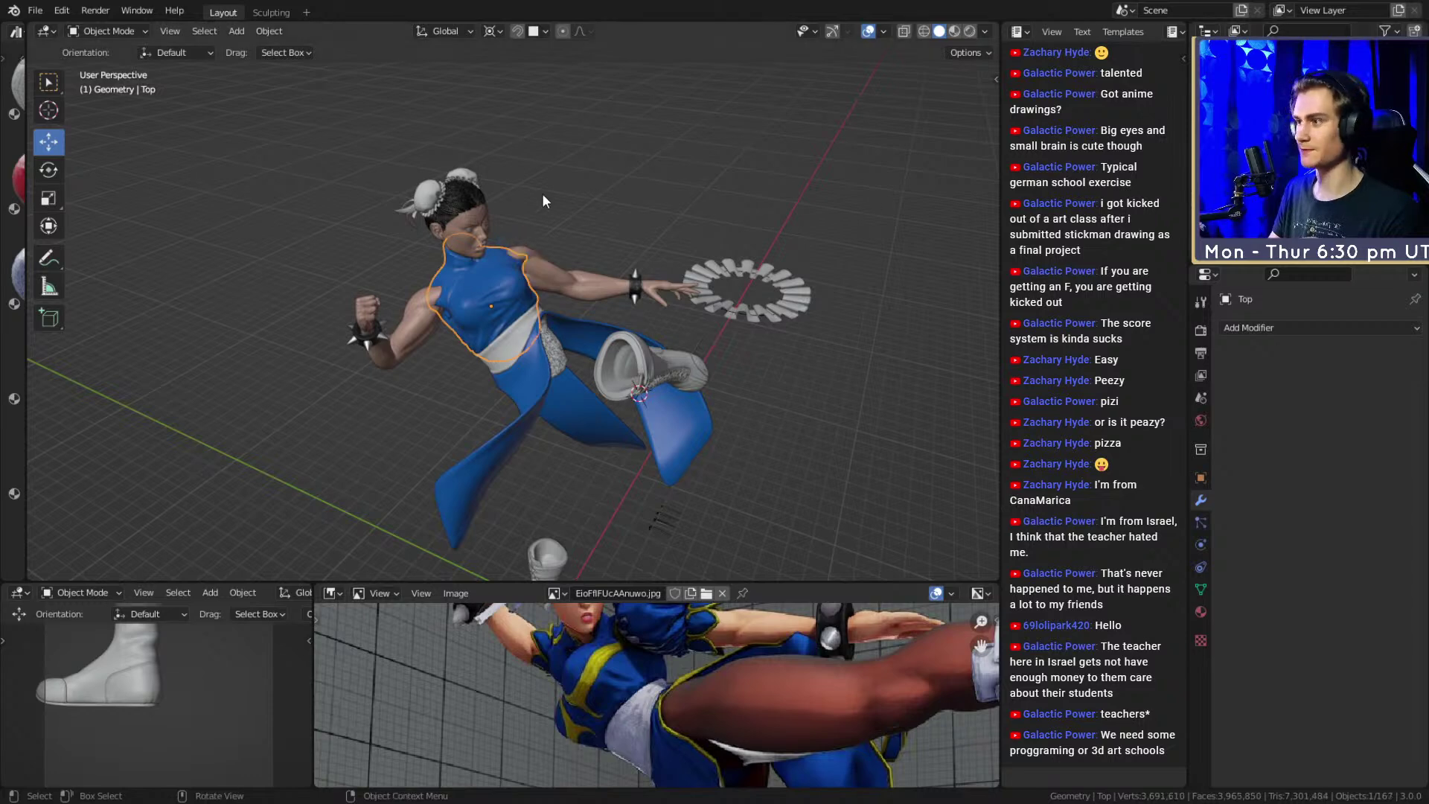
pyautogui.scroll(4, 529, 298)
pyautogui.click(271, 13)
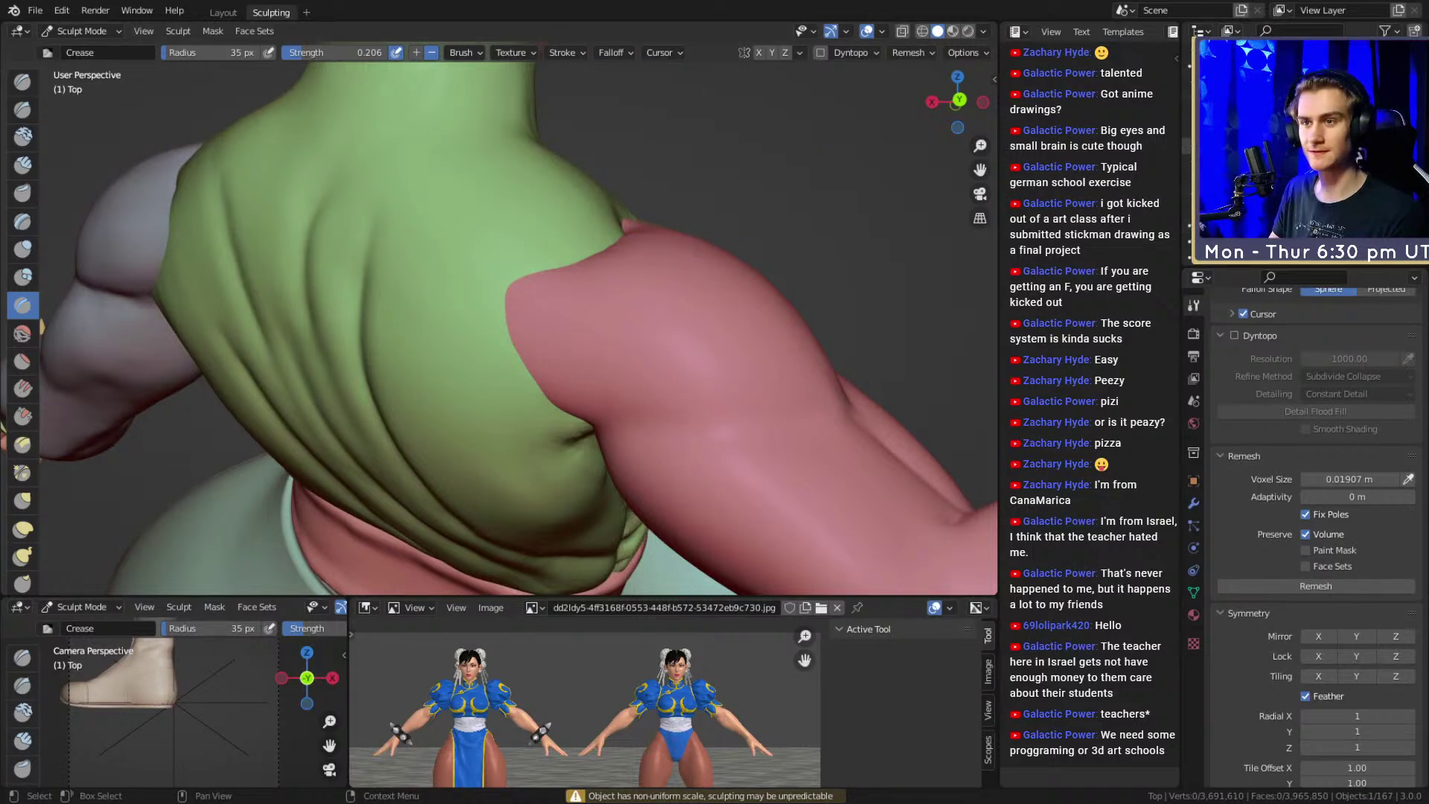
pyautogui.click(1400, 202)
pyautogui.click(1399, 218)
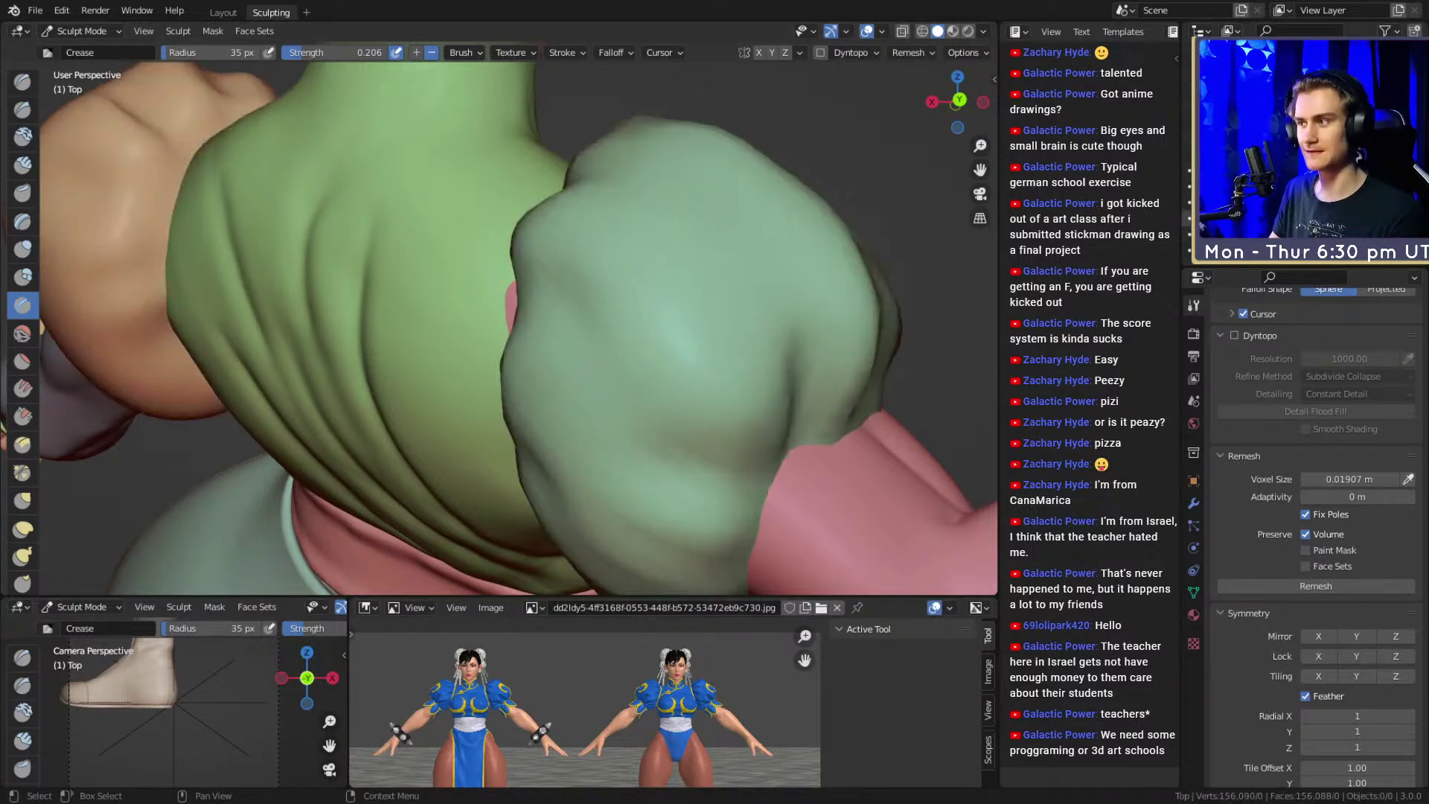
# Build up ridges between the folds on the upper back with the Clay Strips brush at 28 px
pyautogui.moveTo(550, 343)
pyautogui.mouseDown(button='middle')
pyautogui.moveTo(635, 314)
pyautogui.moveTo(593, 351)
pyautogui.moveTo(596, 322)
pyautogui.moveTo(510, 351)
pyautogui.moveTo(536, 299)
pyautogui.mouseUp(button='middle')
pyautogui.press('c')
pyautogui.moveTo(535, 266); pyautogui.dragTo(536, 236)
pyautogui.moveTo(536, 235); pyautogui.dragTo(474, 395)
pyautogui.moveTo(573, 229); pyautogui.dragTo(547, 279, button='middle')
pyautogui.press('f')
pyautogui.click(541, 278)
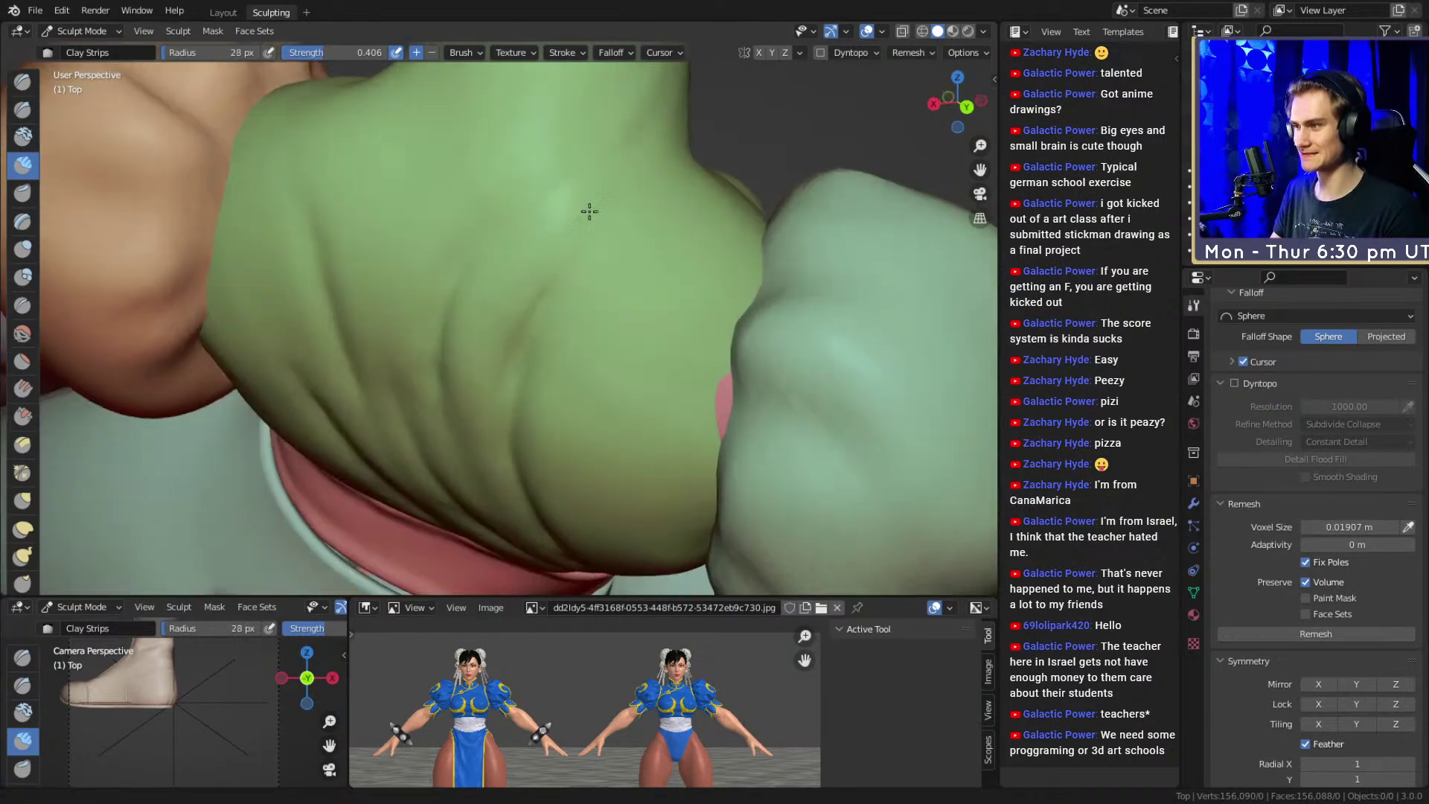
pyautogui.moveTo(590, 199); pyautogui.dragTo(558, 249, button='middle')
# Add broader volume along the central back folds with the Clay Strips brush at 53 px
pyautogui.press('f')
pyautogui.press('f')
pyautogui.click(437, 441)
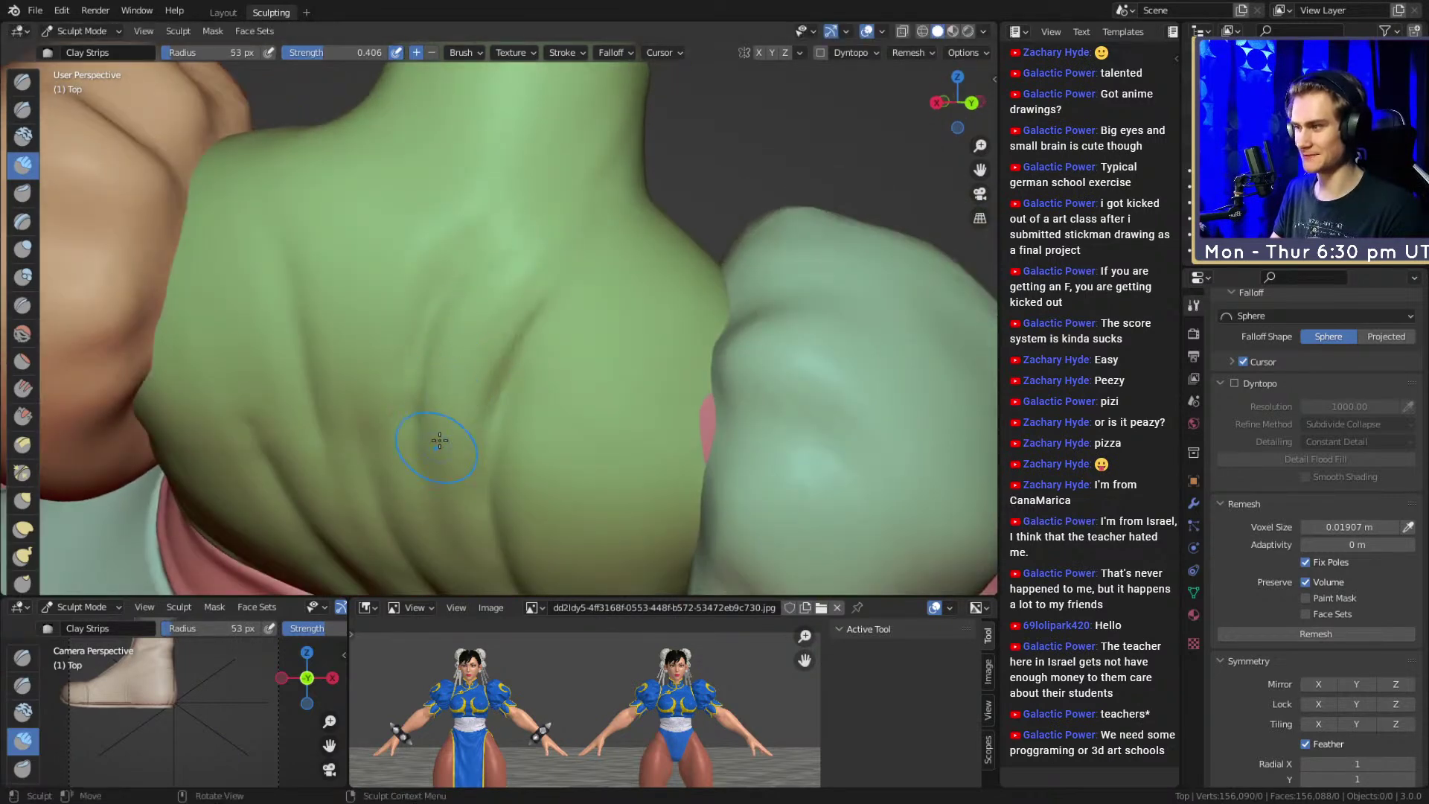
pyautogui.moveTo(517, 261); pyautogui.dragTo(444, 489)
pyautogui.moveTo(497, 337); pyautogui.dragTo(501, 309, button='middle')
# Raise narrow ridges along the back folds up toward the neck with the Clay Strips brush at 31 and 28 px
pyautogui.moveTo(471, 479)
pyautogui.mouseDown(button='middle')
pyautogui.moveTo(481, 373)
pyautogui.moveTo(514, 389)
pyautogui.mouseUp(button='middle')
pyautogui.press('f')
pyautogui.click(482, 373)
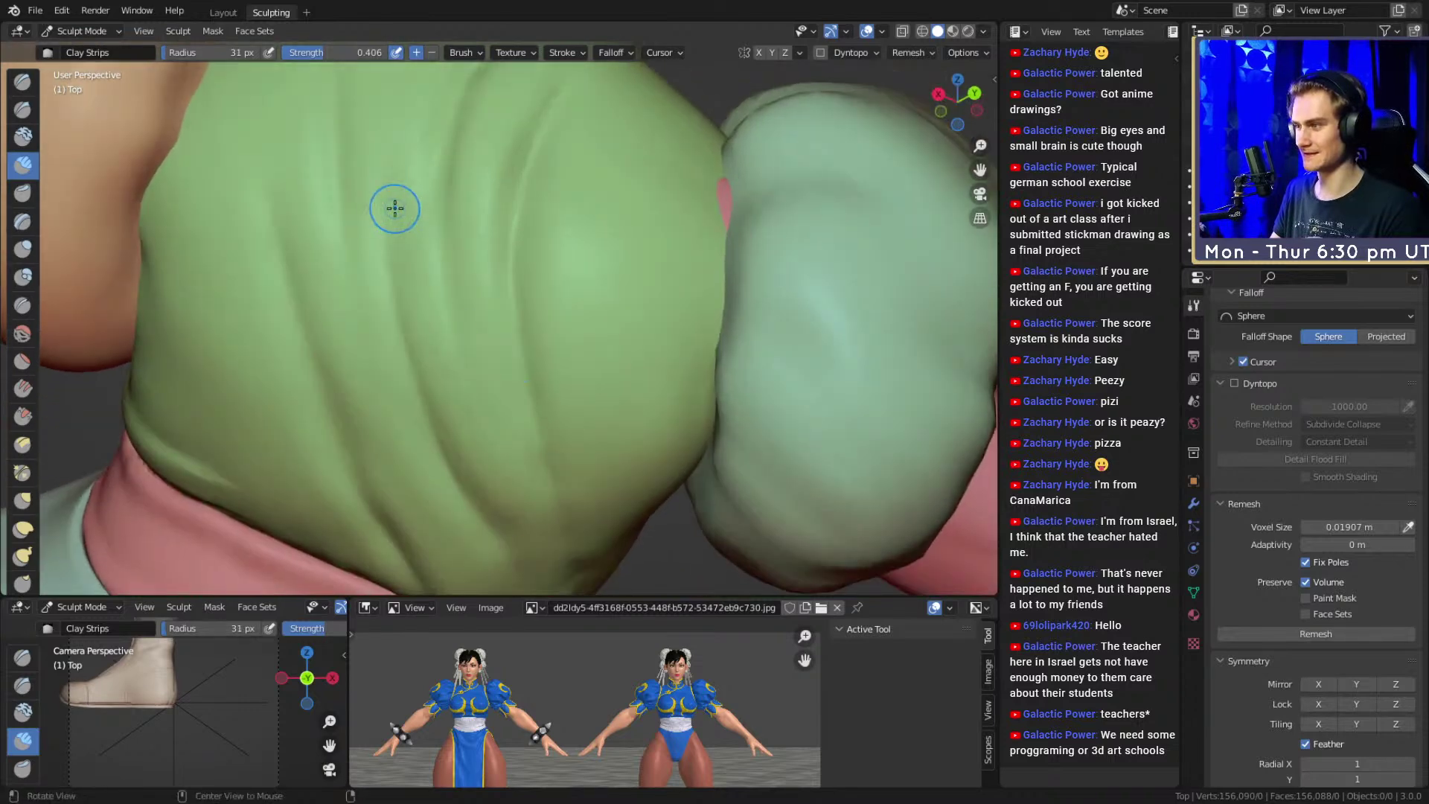
pyautogui.moveTo(393, 195); pyautogui.dragTo(414, 275, button='middle')
pyautogui.press('f')
pyautogui.click(432, 364)
pyautogui.moveTo(430, 357)
pyautogui.mouseDown()
pyautogui.moveTo(419, 272)
pyautogui.moveTo(435, 134)
pyautogui.mouseUp()
pyautogui.moveTo(438, 201); pyautogui.dragTo(427, 270, button='middle')
pyautogui.moveTo(418, 255); pyautogui.dragTo(437, 206)
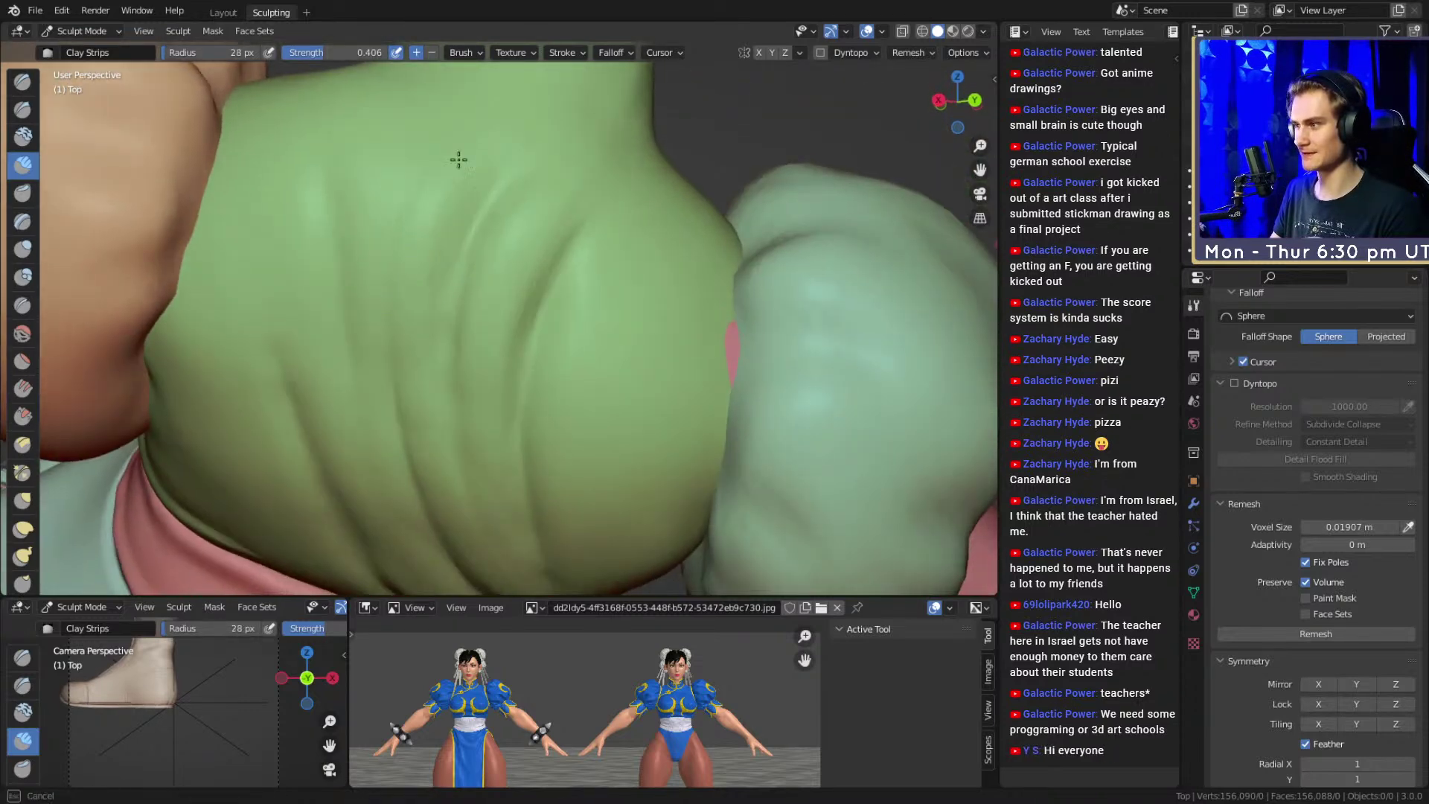
pyautogui.moveTo(361, 314); pyautogui.dragTo(399, 319, button='middle')
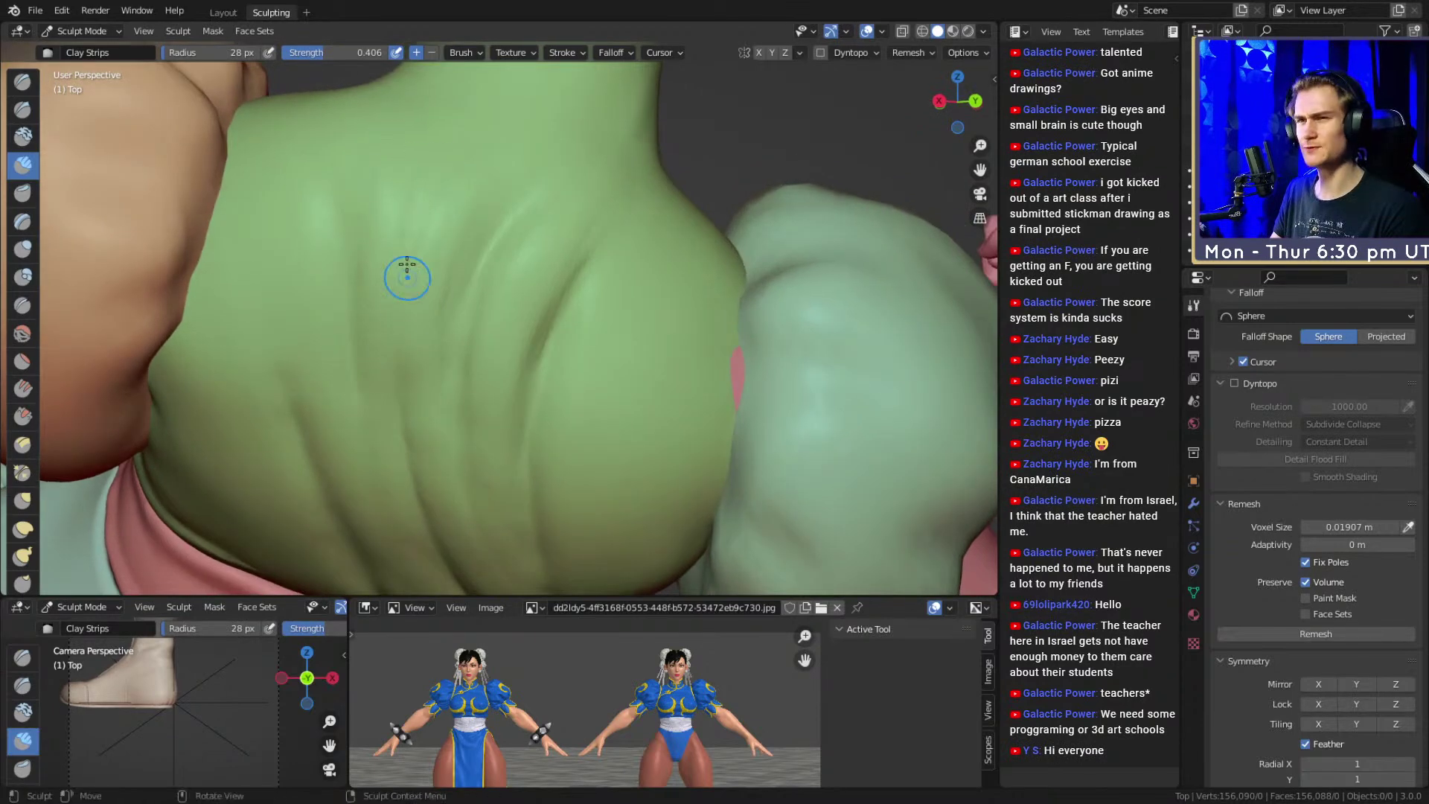
# Fill out the cloth between the folds on the lower back with the Clay Strips brush at 59 px
pyautogui.press('f')
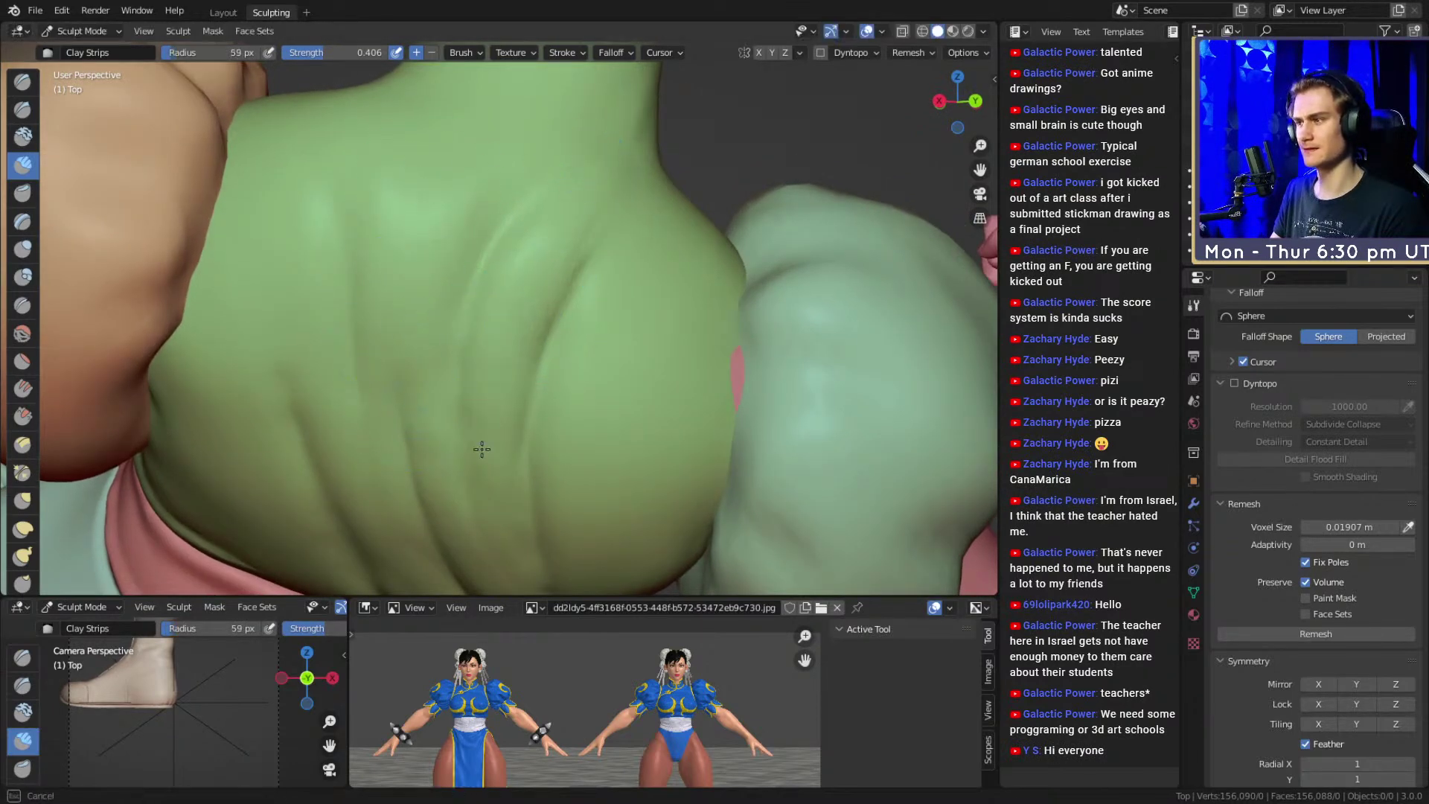
pyautogui.click(489, 426)
pyautogui.moveTo(489, 426); pyautogui.dragTo(482, 332, button='middle')
pyautogui.keyDown('shift'); pyautogui.moveTo(492, 579); pyautogui.dragTo(445, 398, button='middle'); pyautogui.keyUp('shift')
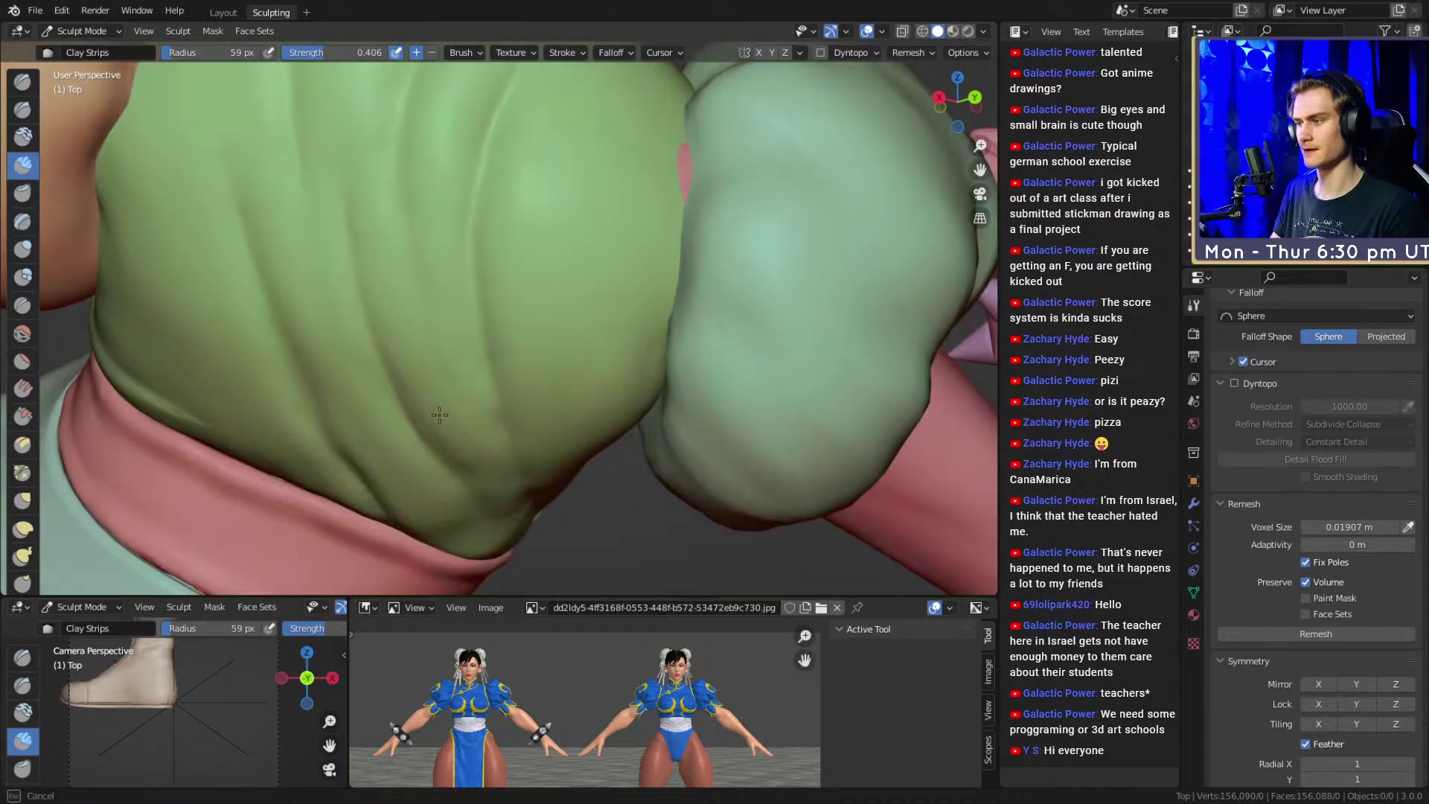
pyautogui.moveTo(507, 487); pyautogui.dragTo(513, 406, button='middle')
# Strengthen the fold ridges from mid-back down to the waist with the Clay Strips brush at 37 px
pyautogui.press('f')
pyautogui.click(497, 400)
pyautogui.moveTo(447, 298); pyautogui.dragTo(463, 387, button='middle')
pyautogui.moveTo(434, 193); pyautogui.dragTo(426, 369)
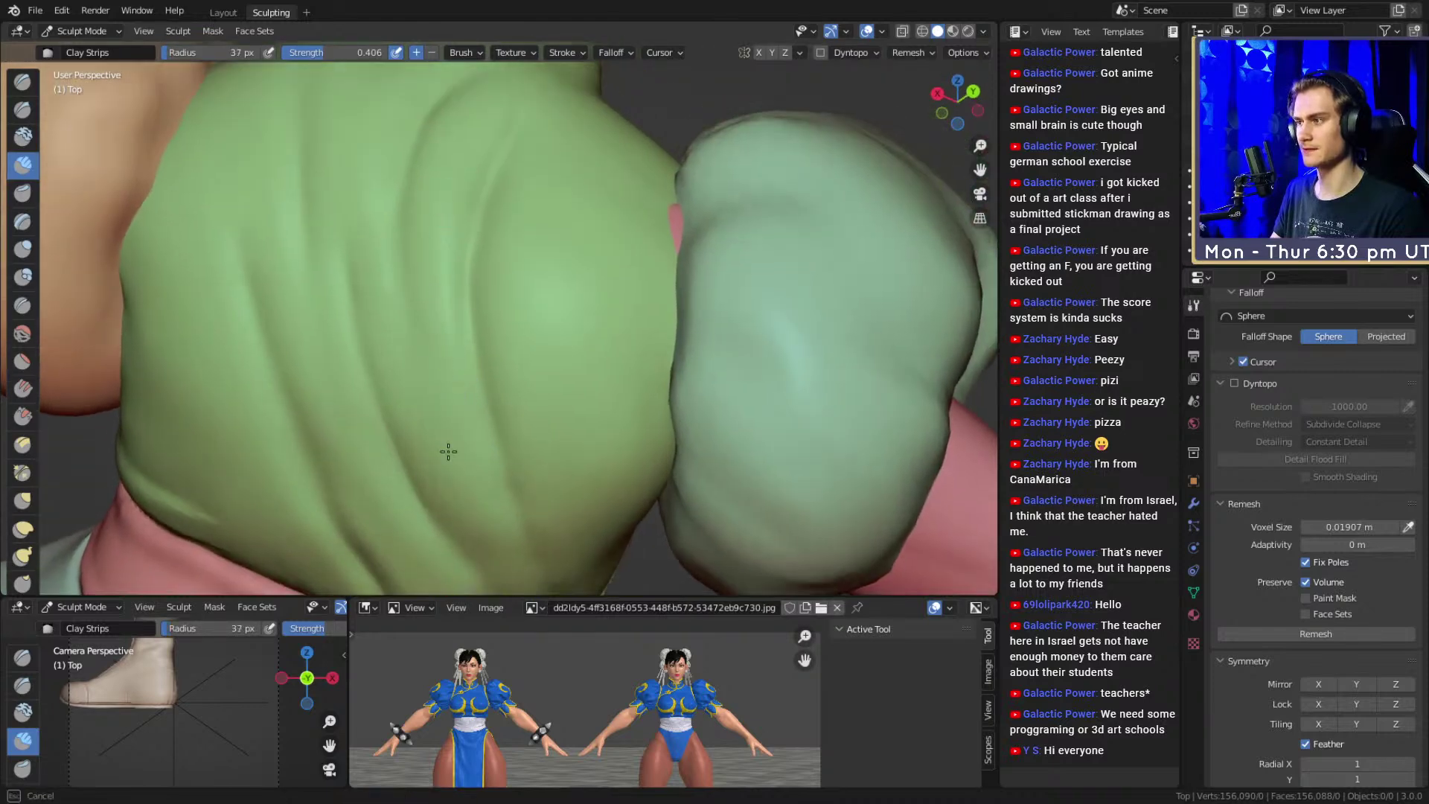
pyautogui.moveTo(388, 312); pyautogui.dragTo(471, 482)
pyautogui.moveTo(422, 425); pyautogui.dragTo(465, 532)
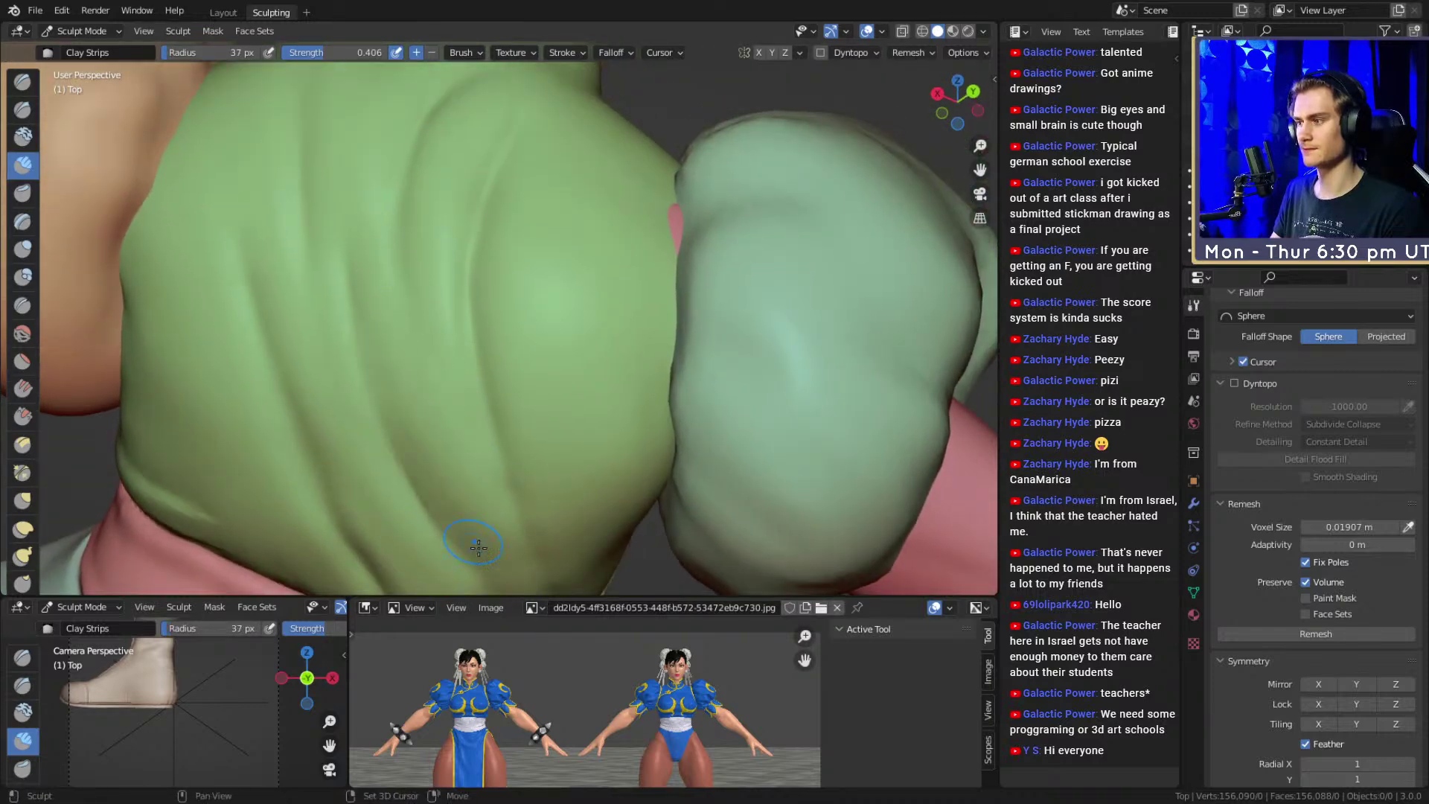
pyautogui.press('f')
pyautogui.click(509, 397)
pyautogui.moveTo(477, 471); pyautogui.dragTo(486, 359, button='middle')
# Sharpen the upper ends of the back folds below the neck with the Crease brush, working at 49 px
pyautogui.hotkey('shift', 'c')
pyautogui.moveTo(437, 265)
pyautogui.keyDown('shift'); pyautogui.mouseDown(button='middle')
pyautogui.moveTo(520, 260)
pyautogui.moveTo(563, 240)
pyautogui.mouseUp(button='middle'); pyautogui.keyUp('shift')
pyautogui.press('f')
pyautogui.click(545, 239)
pyautogui.press('f')
pyautogui.moveTo(529, 366)
pyautogui.mouseDown()
pyautogui.moveTo(527, 317)
pyautogui.moveTo(535, 406)
pyautogui.mouseUp()
pyautogui.click(527, 305)
pyautogui.moveTo(478, 178)
pyautogui.keyDown('alt'); pyautogui.mouseDown()
pyautogui.moveTo(484, 287)
pyautogui.moveTo(453, 166)
pyautogui.moveTo(543, 376)
pyautogui.moveTo(535, 359)
pyautogui.mouseUp(); pyautogui.keyUp('alt')
pyautogui.moveTo(535, 359)
pyautogui.keyDown('ctrl'); pyautogui.mouseDown(button='middle')
pyautogui.moveTo(506, 276)
pyautogui.moveTo(504, 380)
pyautogui.moveTo(411, 331)
pyautogui.mouseUp(button='middle'); pyautogui.keyUp('ctrl')
pyautogui.press('f')
pyautogui.click(396, 362)
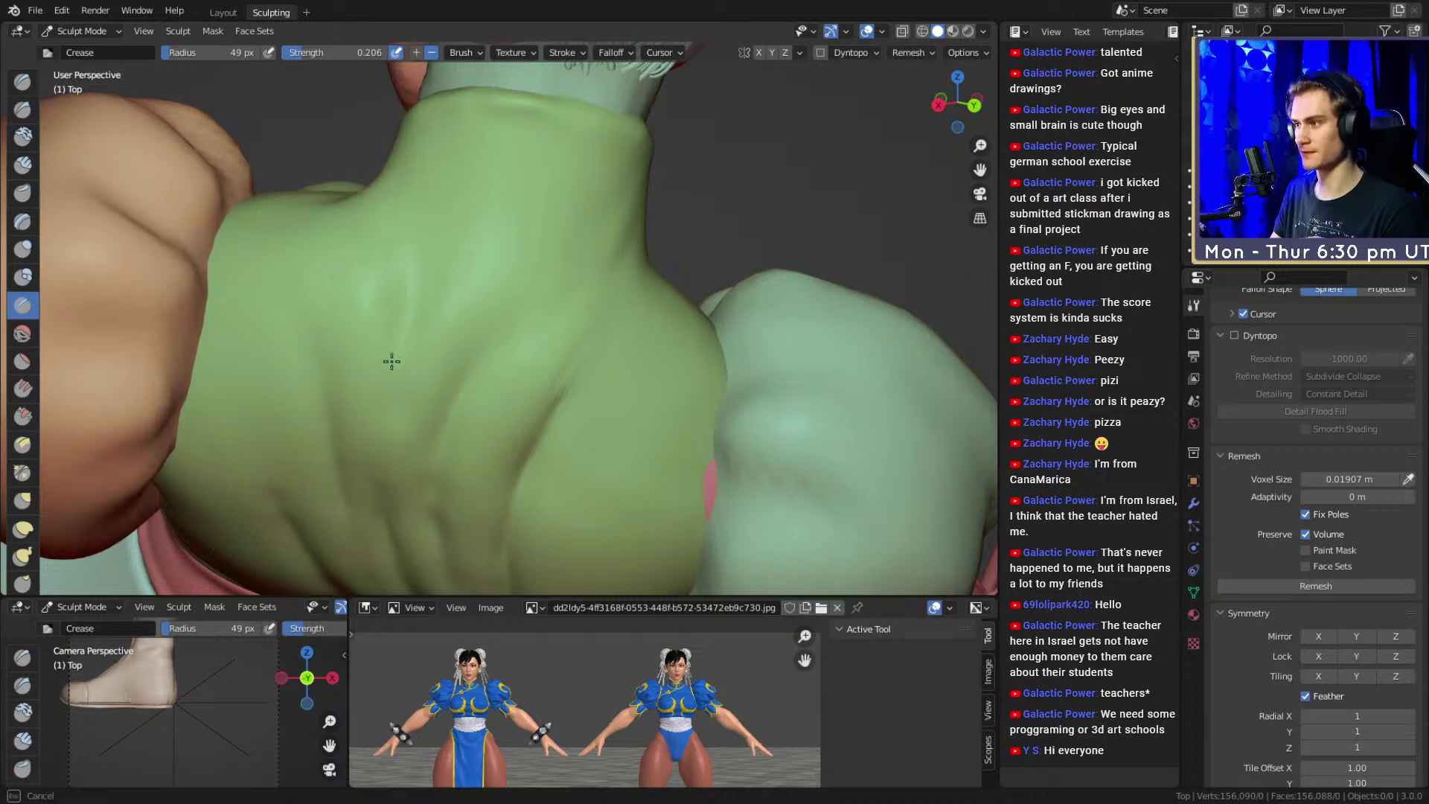
pyautogui.moveTo(412, 374); pyautogui.dragTo(414, 399)
# Smooth the cloth below the collar and refine the upper back folds with the Crease brush at 56 px
pyautogui.press('f')
pyautogui.click(476, 266)
pyautogui.moveTo(472, 269)
pyautogui.keyDown('shift'); pyautogui.mouseDown()
pyautogui.moveTo(402, 424)
pyautogui.moveTo(378, 340)
pyautogui.moveTo(387, 224)
pyautogui.mouseUp(); pyautogui.keyUp('shift')
pyautogui.moveTo(477, 301)
pyautogui.keyDown('alt'); pyautogui.keyDown('shift'); pyautogui.mouseDown()
pyautogui.moveTo(462, 290)
pyautogui.moveTo(476, 320)
pyautogui.moveTo(562, 387)
pyautogui.moveTo(543, 265)
pyautogui.mouseUp(); pyautogui.keyUp('shift'); pyautogui.keyUp('alt')
pyautogui.press('f')
pyautogui.click(476, 320)
pyautogui.moveTo(558, 365)
pyautogui.keyDown('alt'); pyautogui.keyDown('shift'); pyautogui.mouseDown()
pyautogui.moveTo(532, 263)
pyautogui.moveTo(590, 367)
pyautogui.moveTo(563, 355)
pyautogui.moveTo(481, 200)
pyautogui.mouseUp(); pyautogui.keyUp('shift'); pyautogui.keyUp('alt')
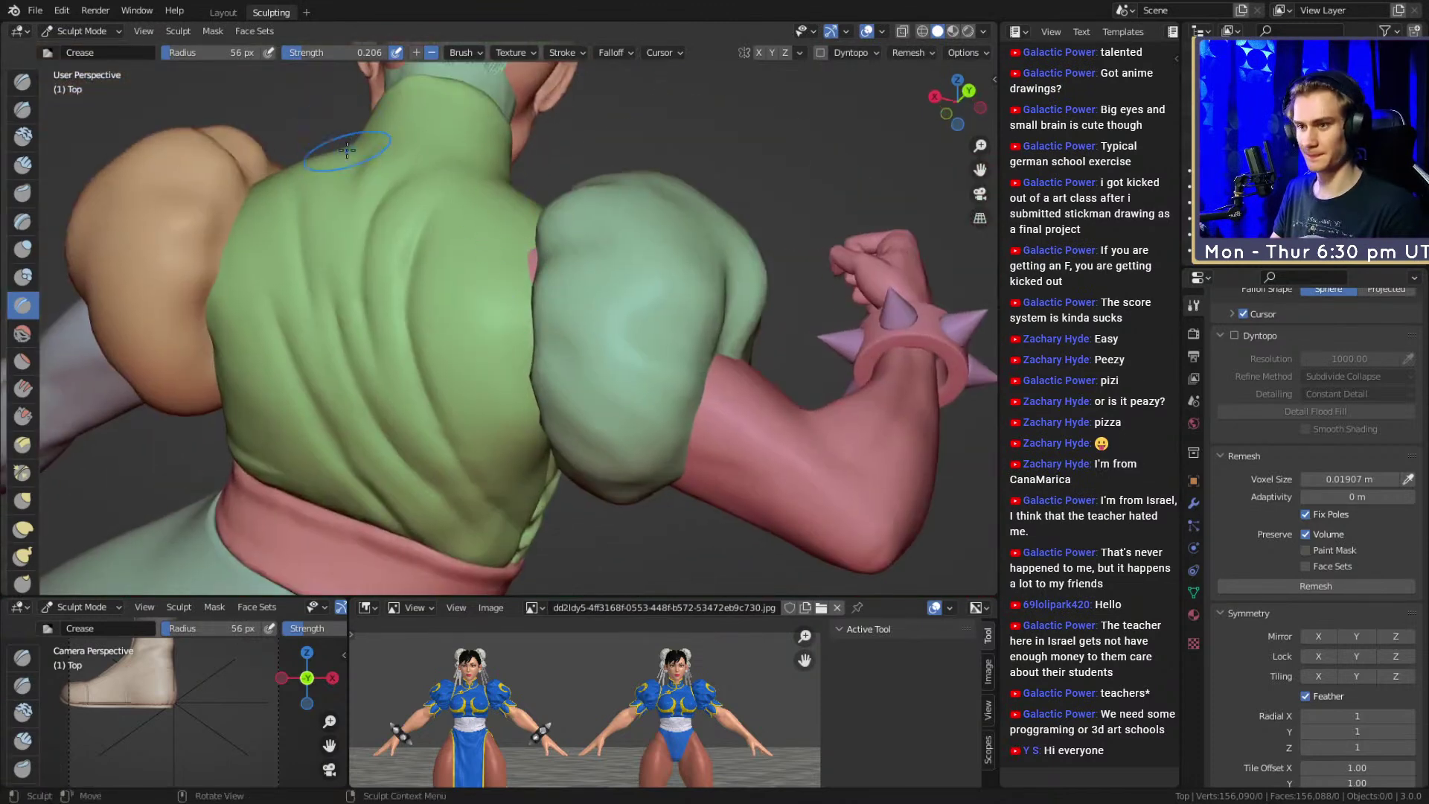
# Build up the cloth on the back beside the teal sleeve with the Clay Strips brush, using 39 px and 50 px
pyautogui.press('c')
pyautogui.moveTo(555, 359)
pyautogui.keyDown('ctrl'); pyautogui.keyDown('alt'); pyautogui.mouseDown()
pyautogui.moveTo(542, 263)
pyautogui.moveTo(514, 310)
pyautogui.moveTo(480, 285)
pyautogui.mouseUp(); pyautogui.keyUp('alt'); pyautogui.keyUp('ctrl')
pyautogui.press('f')
pyautogui.click(491, 353)
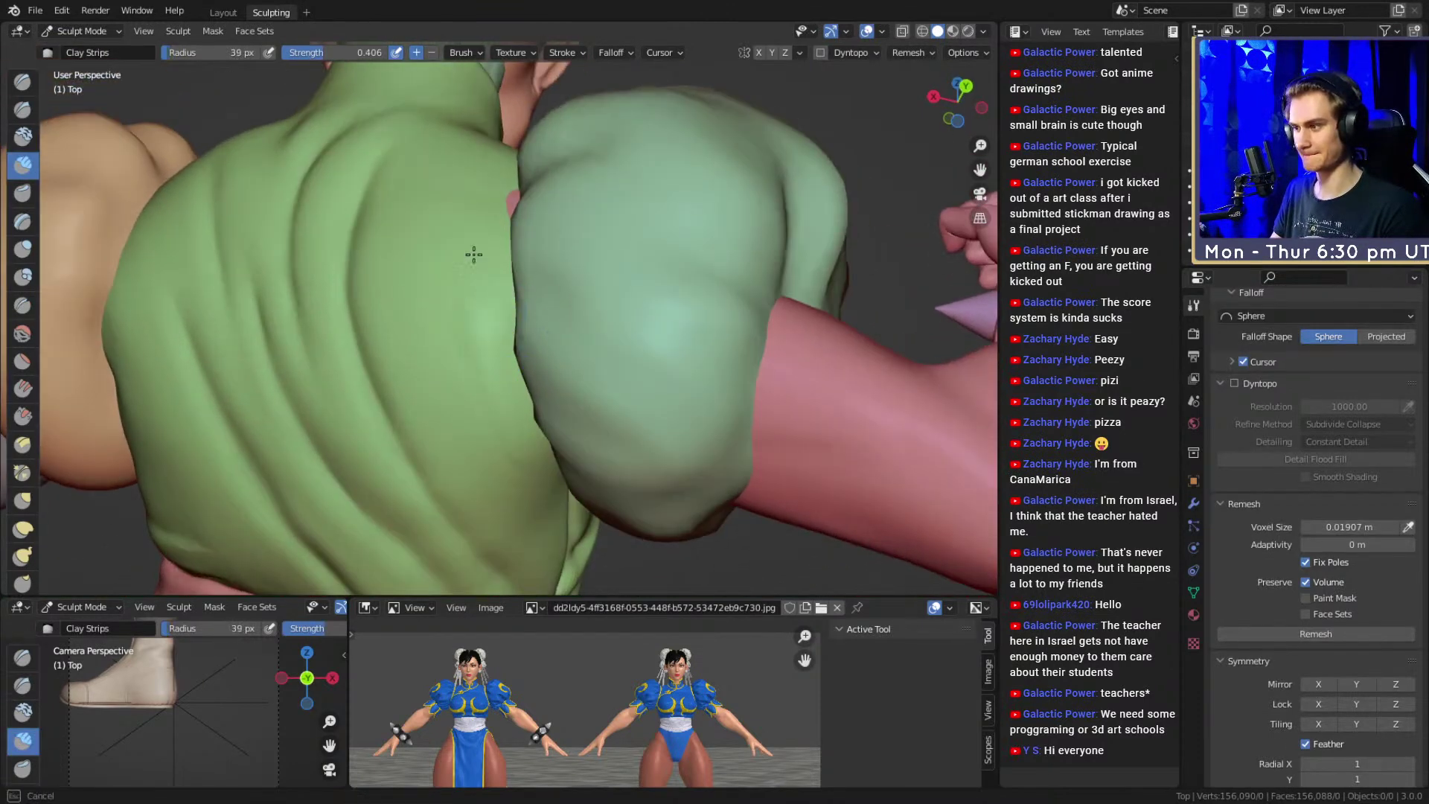
pyautogui.moveTo(503, 252); pyautogui.dragTo(488, 320, button='middle')
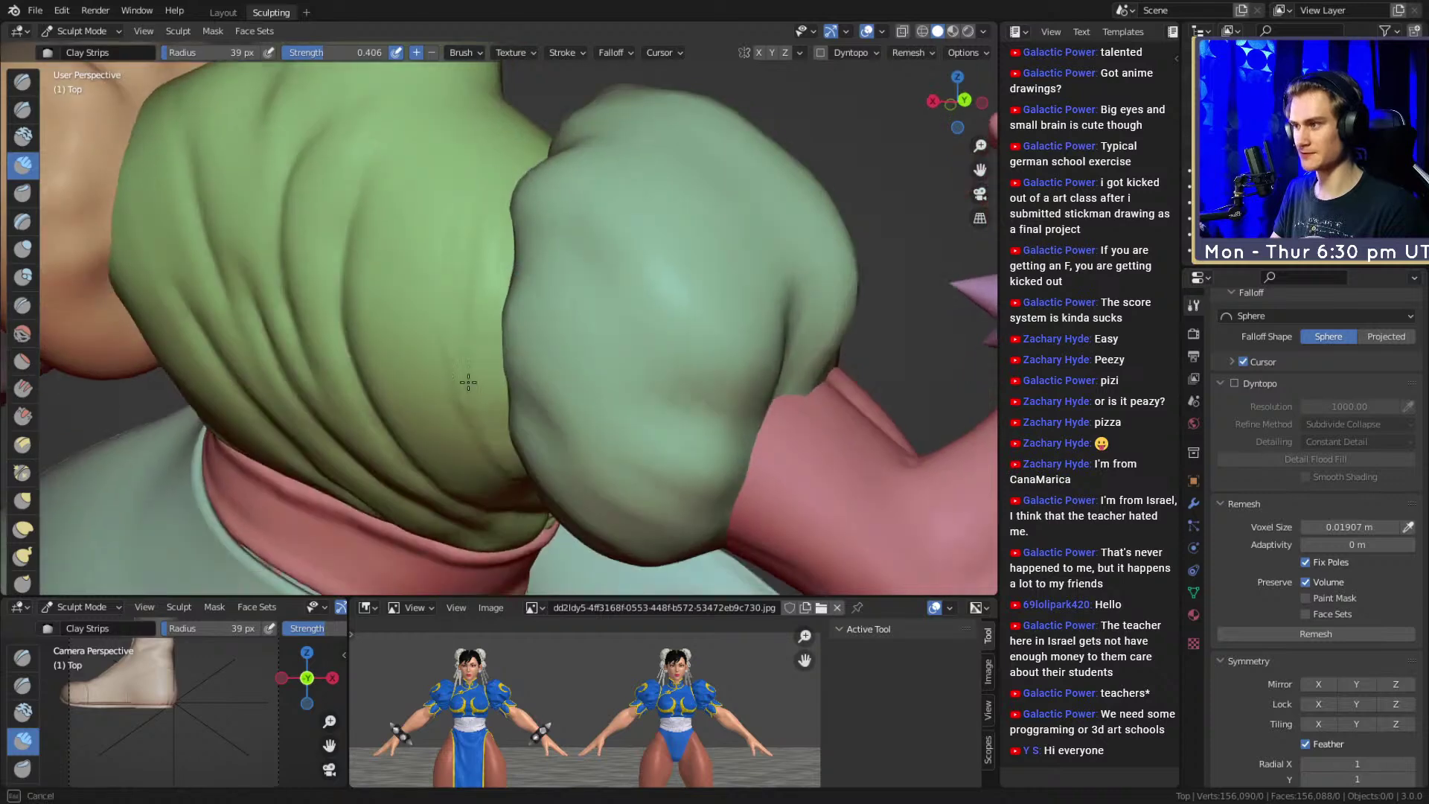
pyautogui.moveTo(493, 159)
pyautogui.mouseDown(button='middle')
pyautogui.moveTo(555, 230)
pyautogui.moveTo(479, 328)
pyautogui.moveTo(482, 290)
pyautogui.mouseUp(button='middle')
pyautogui.moveTo(435, 431)
pyautogui.mouseDown(button='middle')
pyautogui.moveTo(456, 405)
pyautogui.moveTo(476, 316)
pyautogui.mouseUp(button='middle')
pyautogui.moveTo(519, 399); pyautogui.dragTo(527, 320, button='middle')
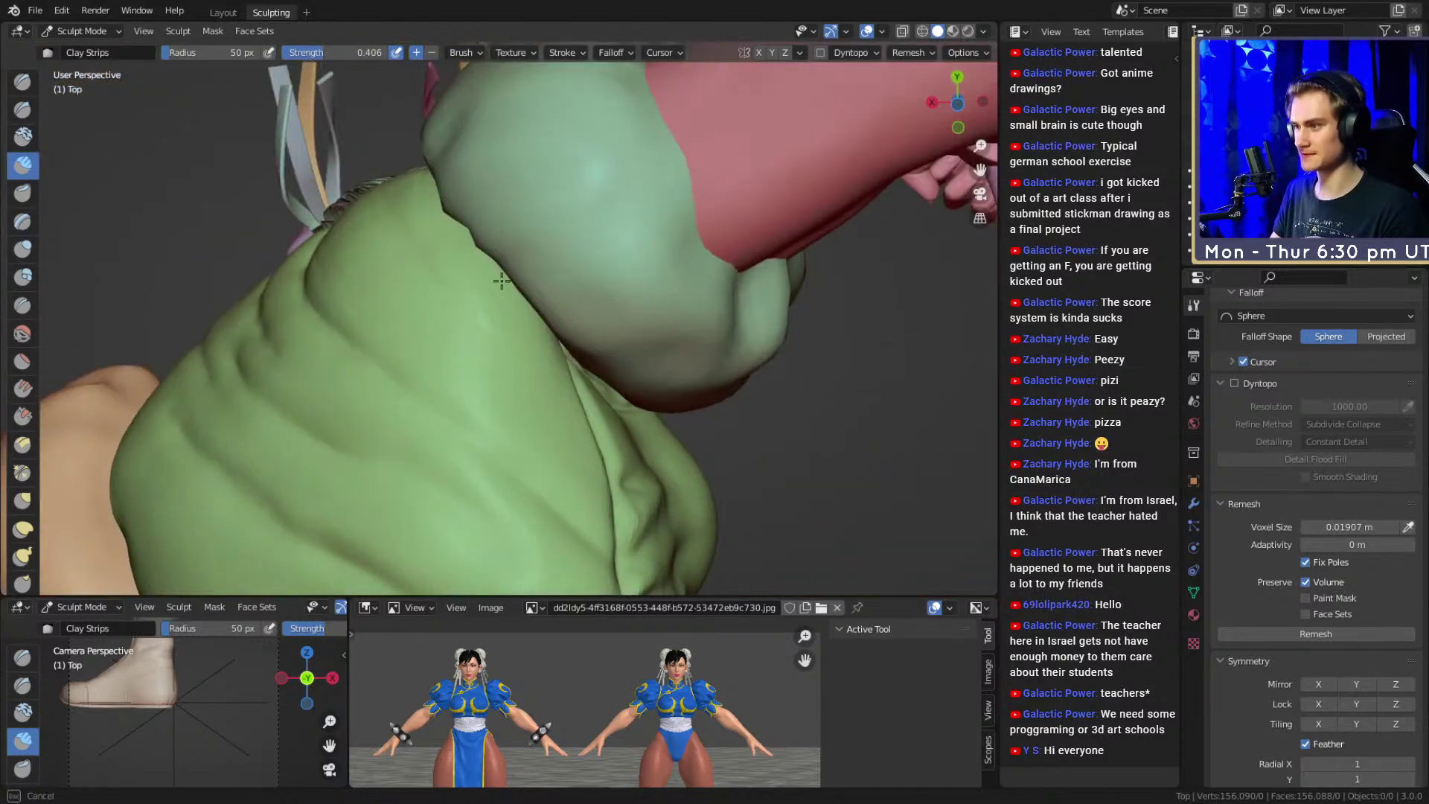
pyautogui.moveTo(560, 412)
pyautogui.mouseDown(button='middle')
pyautogui.moveTo(489, 386)
pyautogui.moveTo(538, 409)
pyautogui.mouseUp(button='middle')
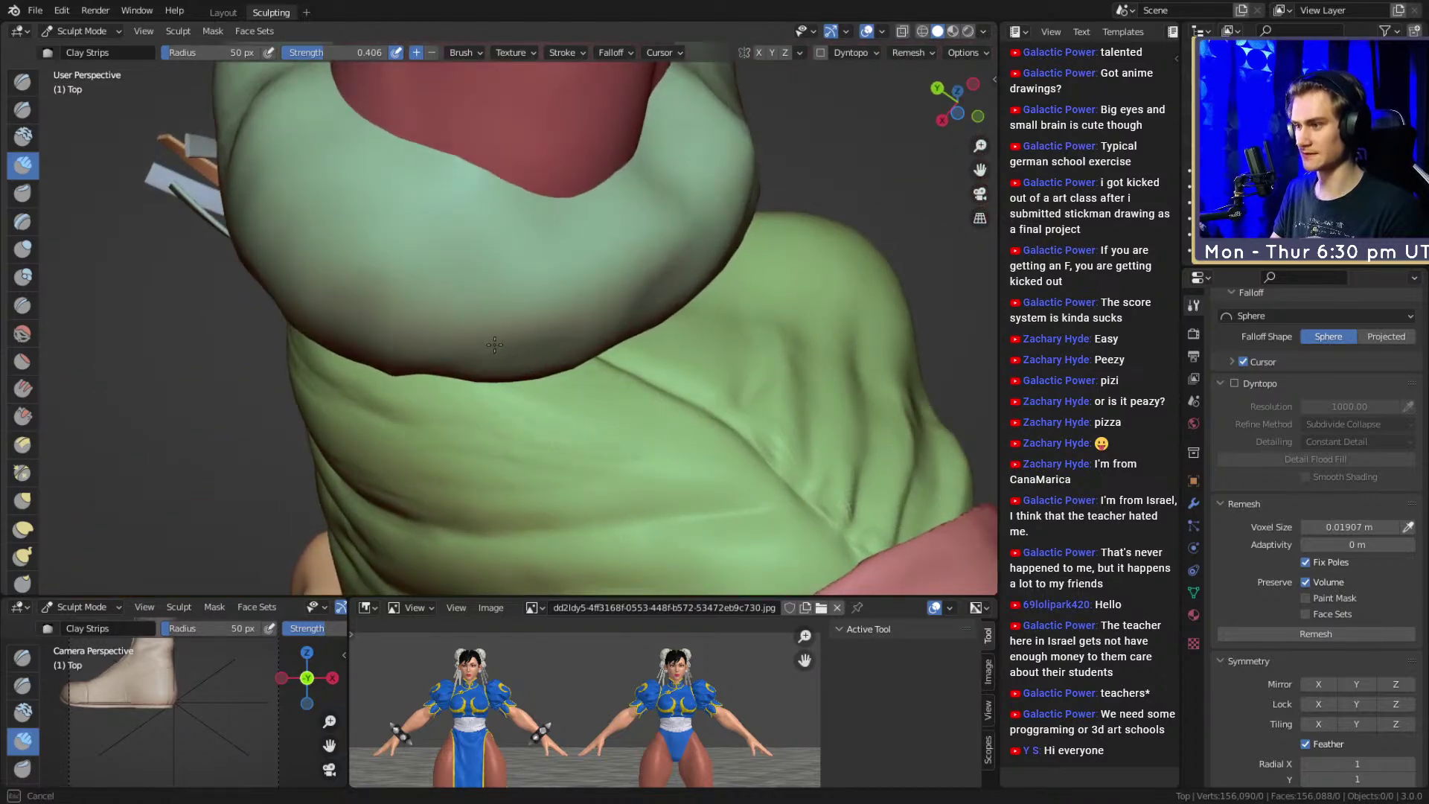
# Fill out the broad back area along the teal sleeve's edge with the Clay Strips brush at 98 px and 83 px
pyautogui.moveTo(370, 377); pyautogui.dragTo(439, 414, button='middle')
pyautogui.press('f')
pyautogui.click(462, 412)
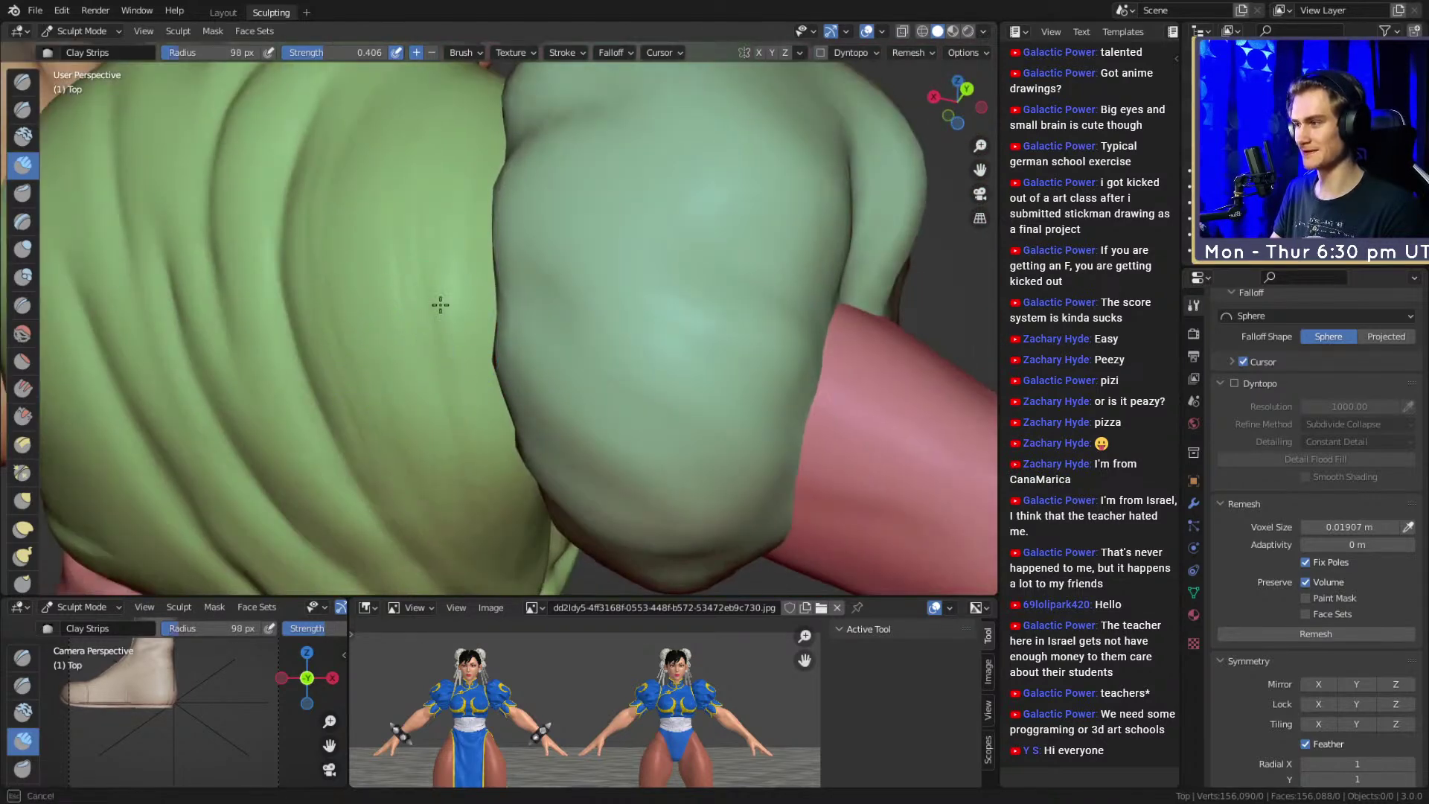
pyautogui.moveTo(452, 186); pyautogui.dragTo(451, 296, button='middle')
pyautogui.moveTo(463, 508); pyautogui.dragTo(481, 493, button='middle')
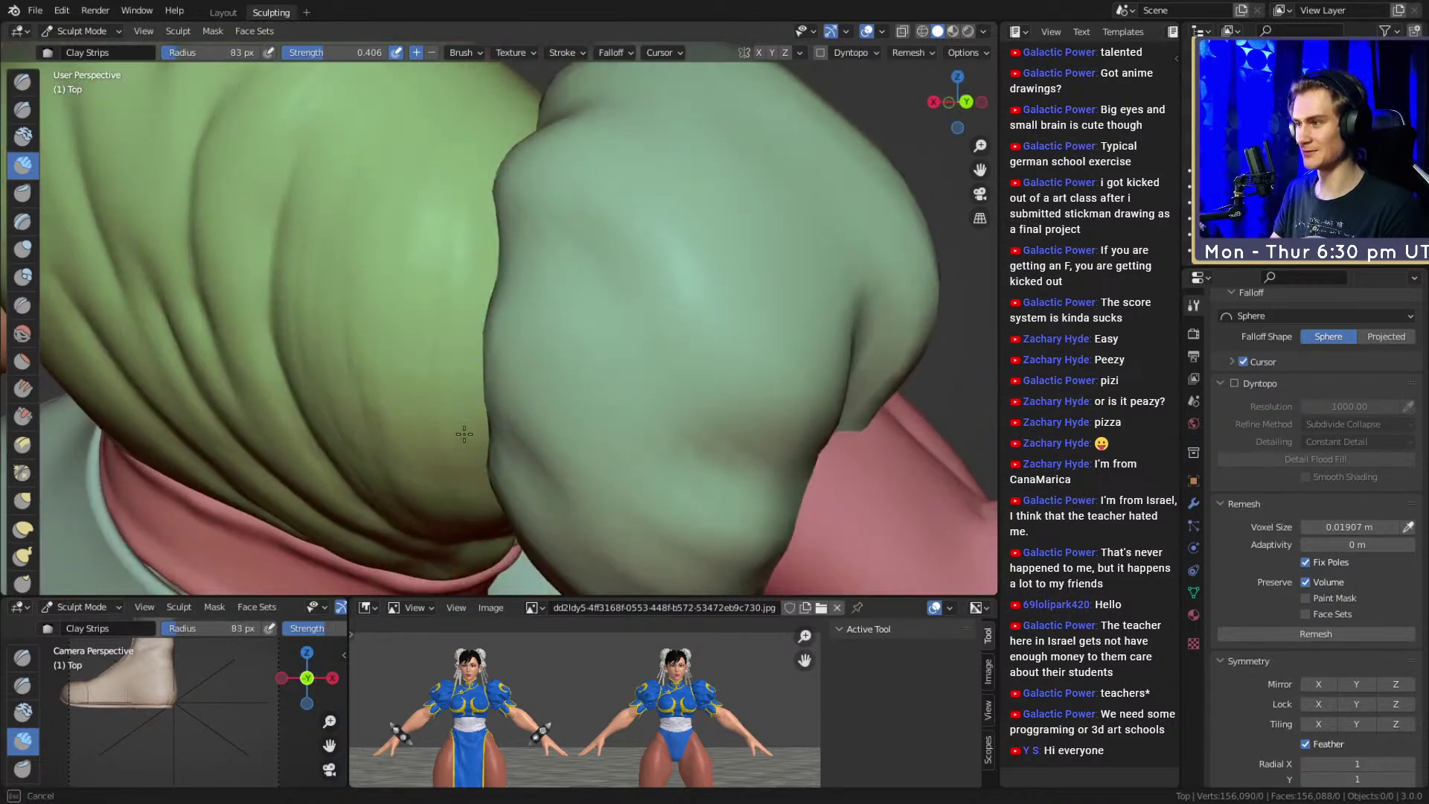
# Shape the cloth over the shoulder towards the front of the collar with the Clay Strips brush at 47 px
pyautogui.press('f')
pyautogui.click(453, 330)
pyautogui.moveTo(490, 233)
pyautogui.mouseDown(button='middle')
pyautogui.moveTo(485, 284)
pyautogui.moveTo(406, 283)
pyautogui.moveTo(501, 328)
pyautogui.moveTo(405, 409)
pyautogui.moveTo(532, 284)
pyautogui.moveTo(444, 305)
pyautogui.mouseUp(button='middle')
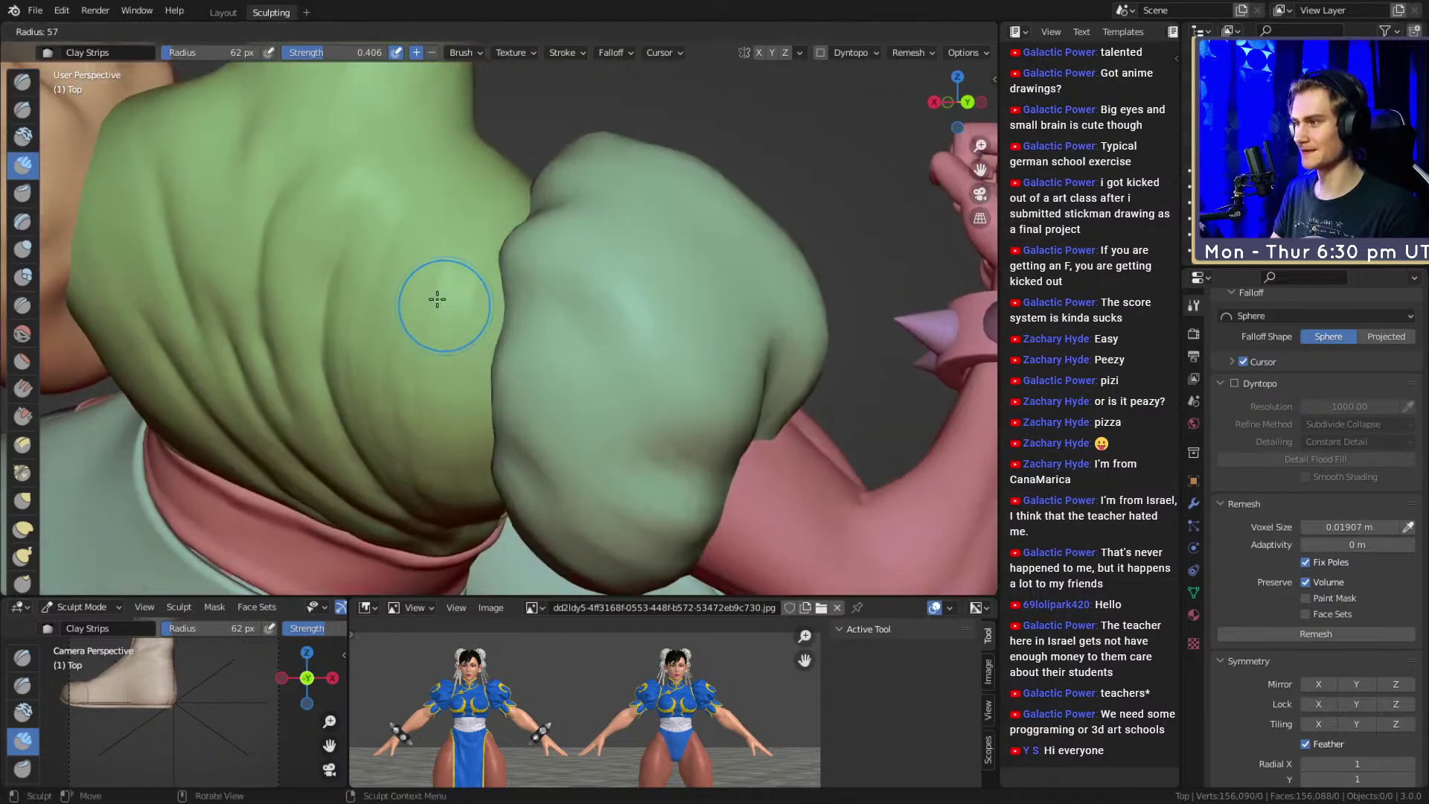
pyautogui.moveTo(405, 235)
pyautogui.mouseDown(button='middle')
pyautogui.moveTo(494, 266)
pyautogui.moveTo(455, 326)
pyautogui.mouseUp(button='middle')
pyautogui.moveTo(532, 290)
pyautogui.mouseDown(button='middle')
pyautogui.moveTo(409, 256)
pyautogui.moveTo(367, 319)
pyautogui.moveTo(486, 365)
pyautogui.mouseUp(button='middle')
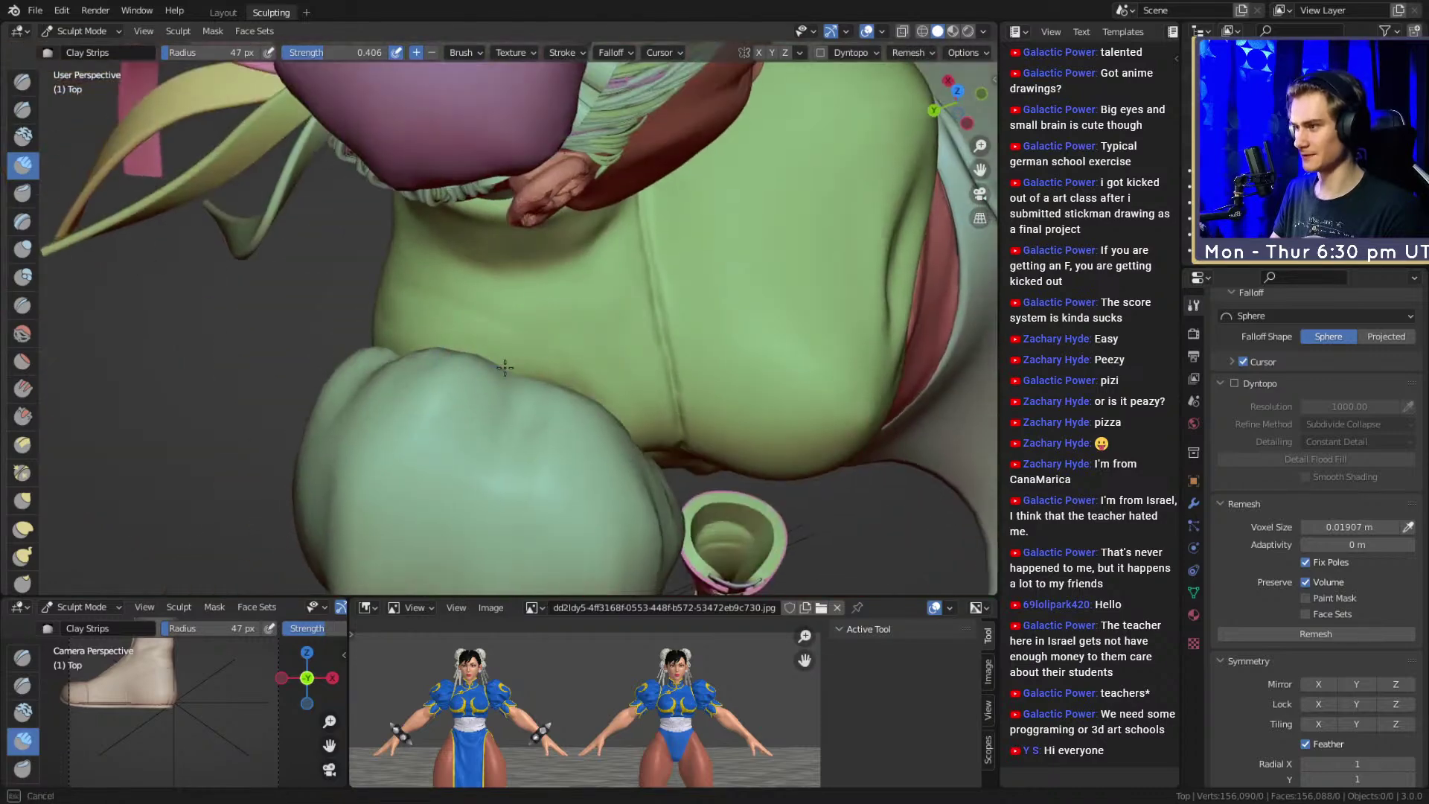
pyautogui.moveTo(615, 360)
pyautogui.mouseDown(button='middle')
pyautogui.moveTo(670, 278)
pyautogui.moveTo(530, 322)
pyautogui.mouseUp(button='middle')
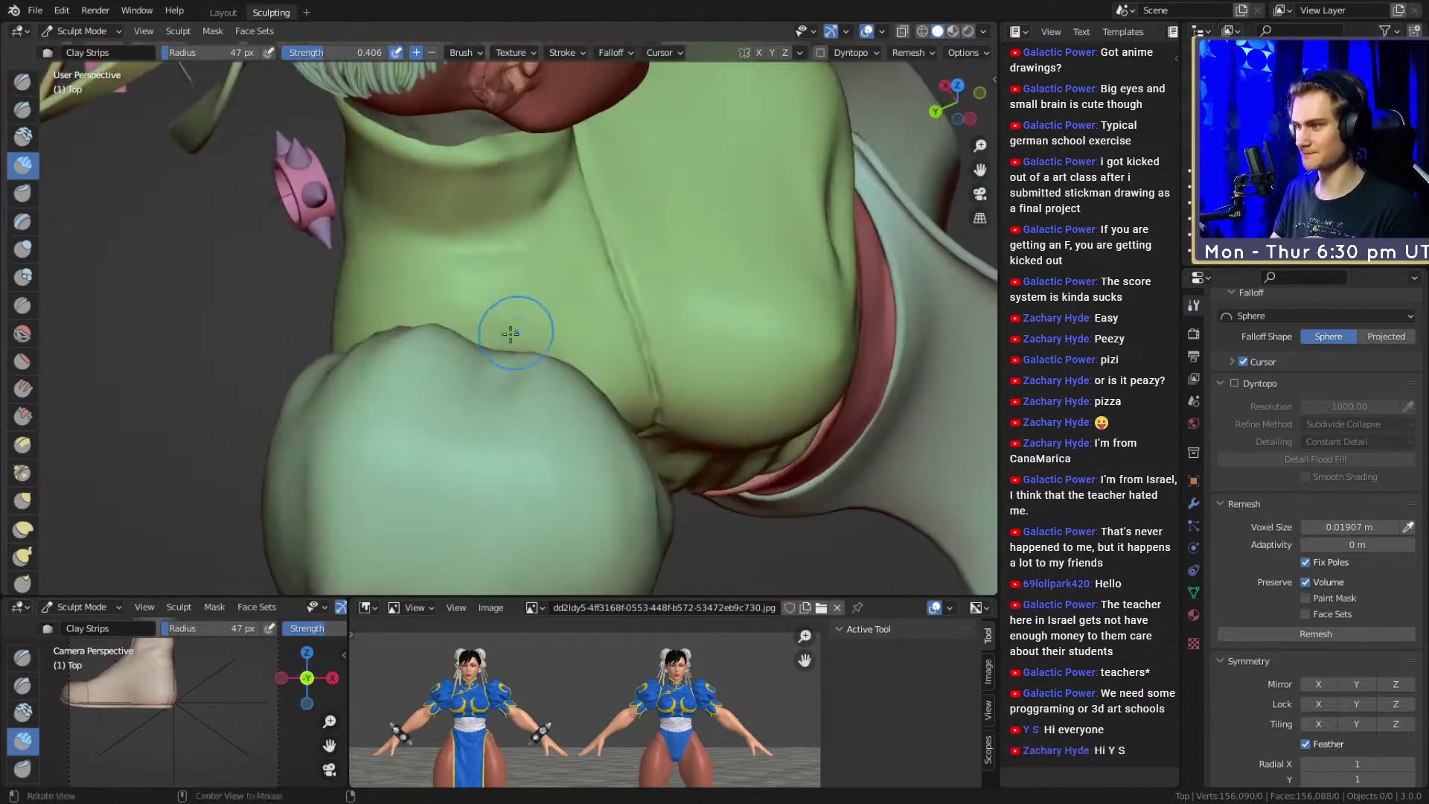
pyautogui.moveTo(585, 379)
pyautogui.mouseDown(button='middle')
pyautogui.moveTo(455, 305)
pyautogui.moveTo(541, 334)
pyautogui.mouseUp(button='middle')
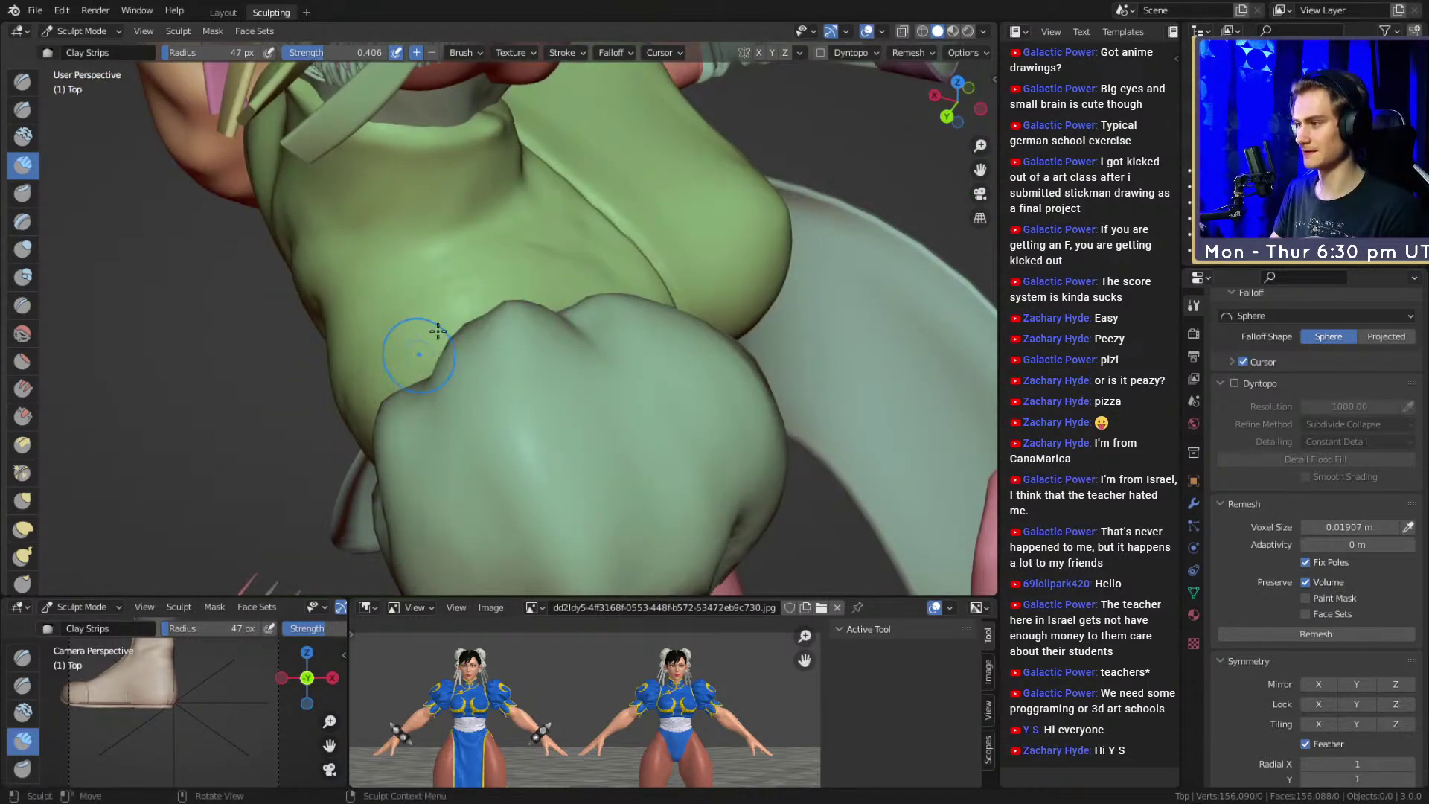
# Even out the cloth over the shoulder blade beside the teal sleeve with the Clay Strips brush at 90 px
pyautogui.moveTo(399, 424); pyautogui.dragTo(521, 279, button='middle')
pyautogui.press('f')
pyautogui.click(478, 216)
pyautogui.moveTo(453, 335); pyautogui.dragTo(502, 186, button='middle')
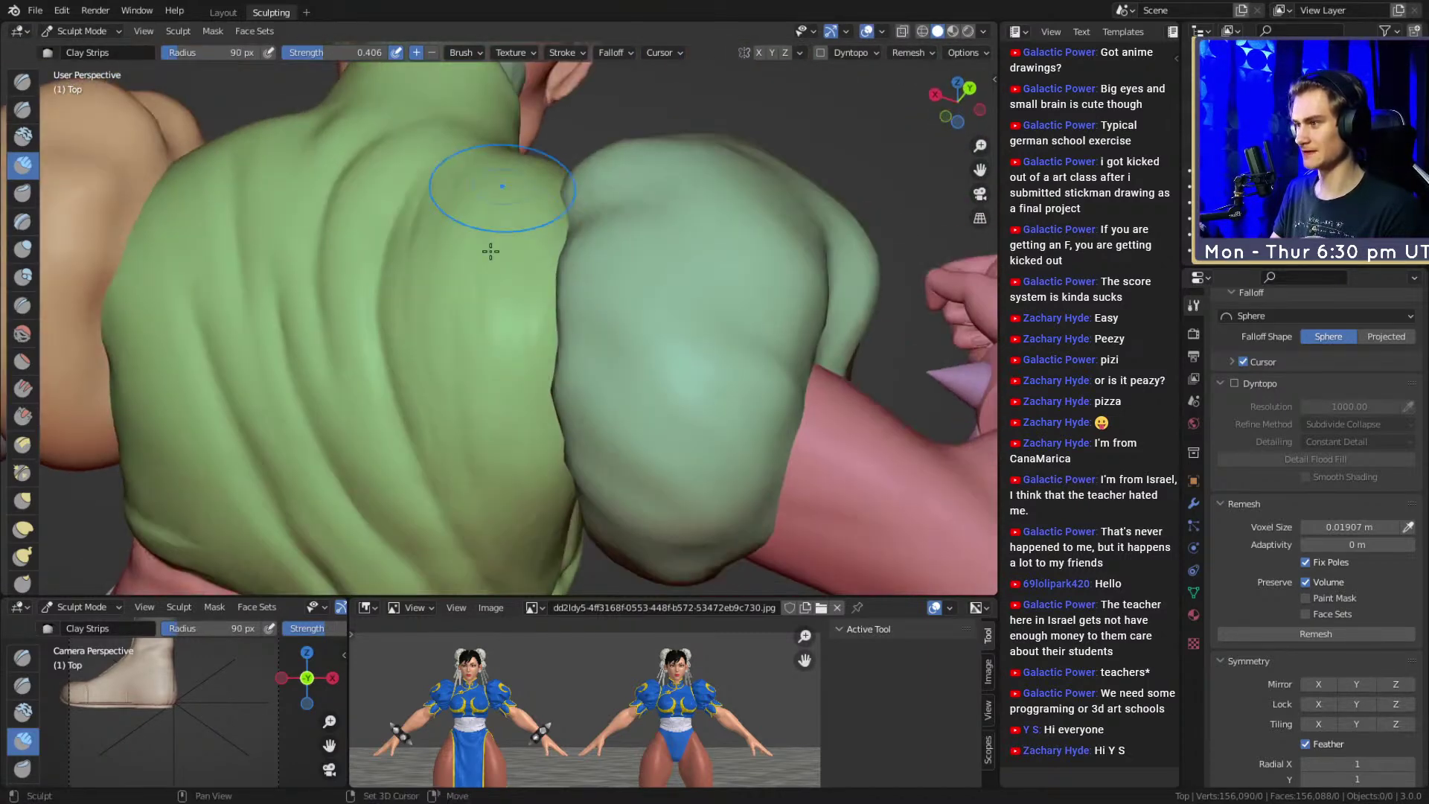
pyautogui.moveTo(479, 494); pyautogui.dragTo(383, 191, button='middle')
# Refine the upper back folds with the Crease brush at 57 px and save the file
pyautogui.hotkey('shift', 'c')
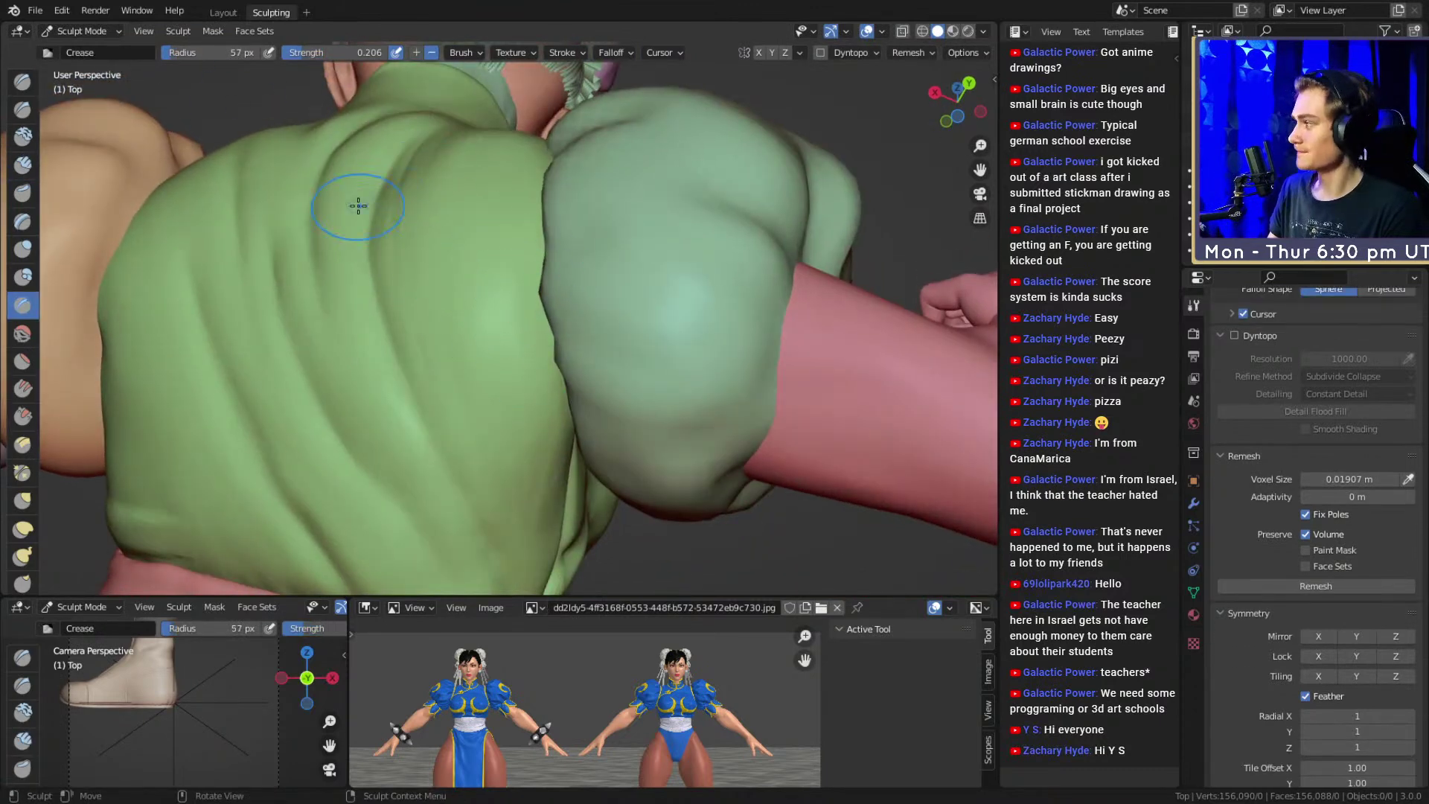
pyautogui.moveTo(556, 357)
pyautogui.mouseDown(button='middle')
pyautogui.moveTo(504, 316)
pyautogui.moveTo(682, 306)
pyautogui.moveTo(624, 343)
pyautogui.mouseUp(button='middle')
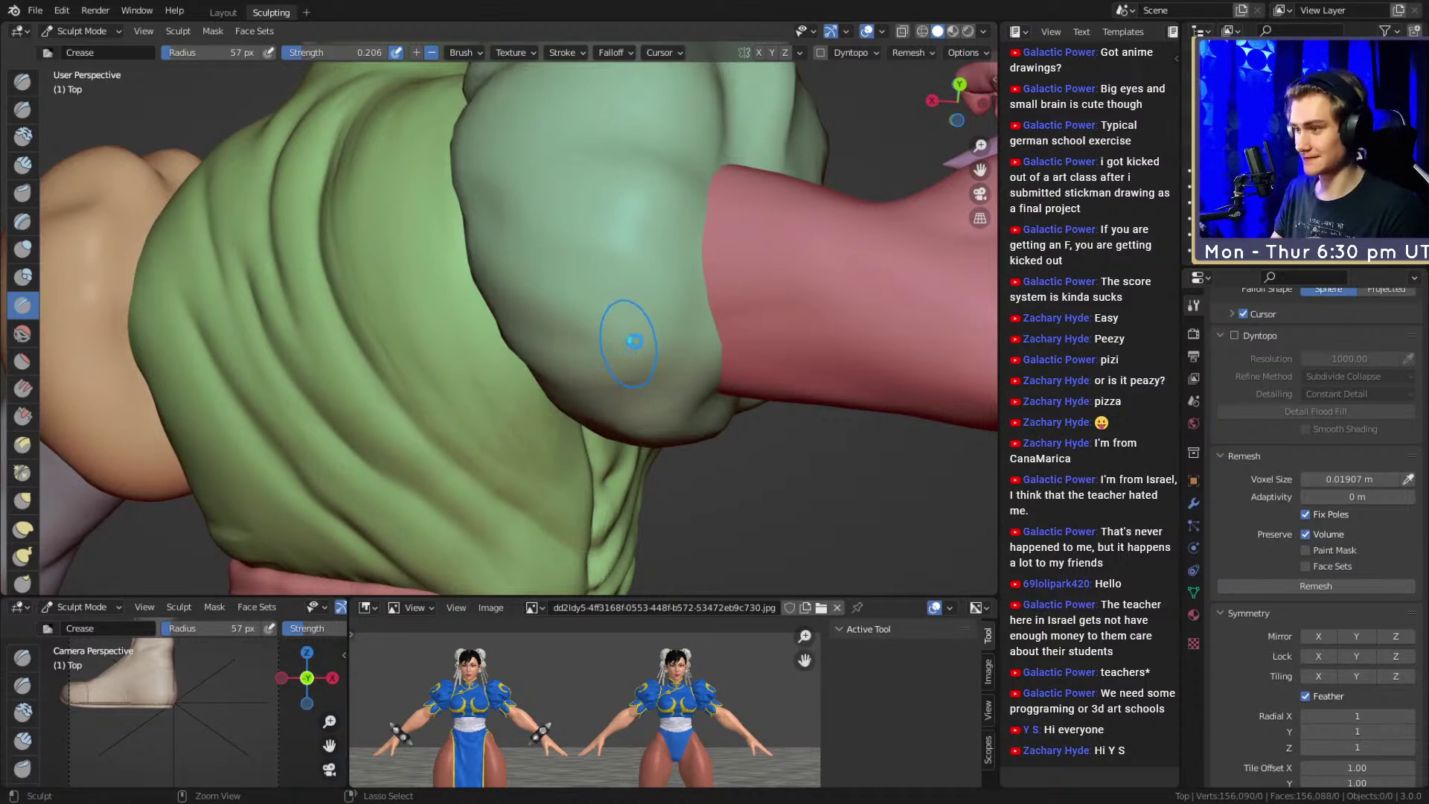
pyautogui.hotkey('ctrl', 's')
# Crease the cloth below the armpit, between the back folds and the side seam, with the Crease brush at 36 px
pyautogui.moveTo(675, 354)
pyautogui.keyDown('shift'); pyautogui.mouseDown(button='middle')
pyautogui.moveTo(635, 293)
pyautogui.moveTo(673, 335)
pyautogui.mouseUp(button='middle'); pyautogui.keyUp('shift')
pyautogui.moveTo(476, 387)
pyautogui.keyDown('ctrl'); pyautogui.mouseDown(button='middle')
pyautogui.moveTo(472, 338)
pyautogui.moveTo(561, 340)
pyautogui.mouseUp(button='middle'); pyautogui.keyUp('ctrl')
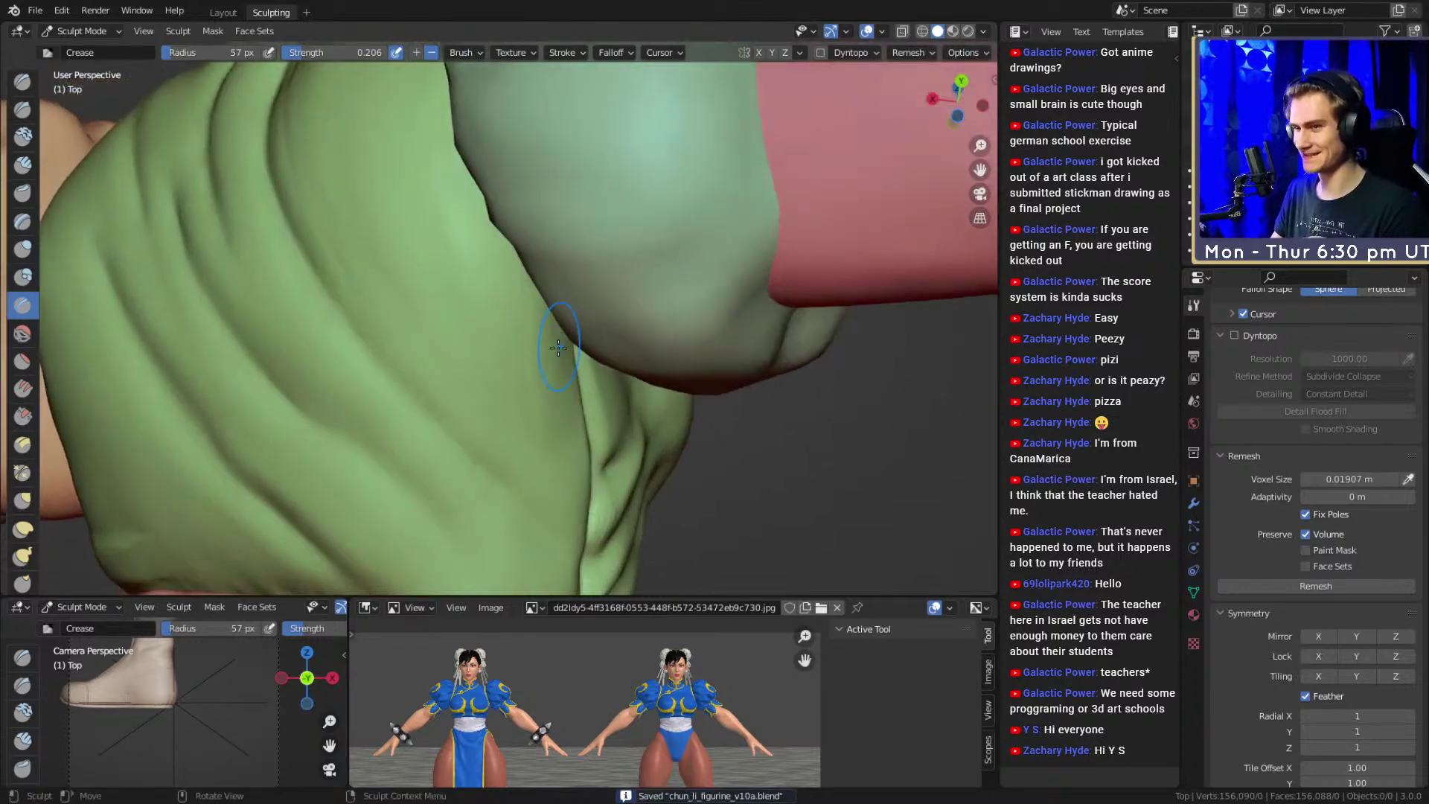
pyautogui.moveTo(329, 186)
pyautogui.mouseDown(button='middle')
pyautogui.moveTo(590, 335)
pyautogui.moveTo(548, 319)
pyautogui.moveTo(520, 360)
pyautogui.moveTo(490, 360)
pyautogui.mouseUp(button='middle')
pyautogui.press('f')
pyautogui.moveTo(489, 360)
pyautogui.mouseDown()
pyautogui.moveTo(556, 359)
pyautogui.moveTo(542, 364)
pyautogui.mouseUp()
pyautogui.click(549, 362)
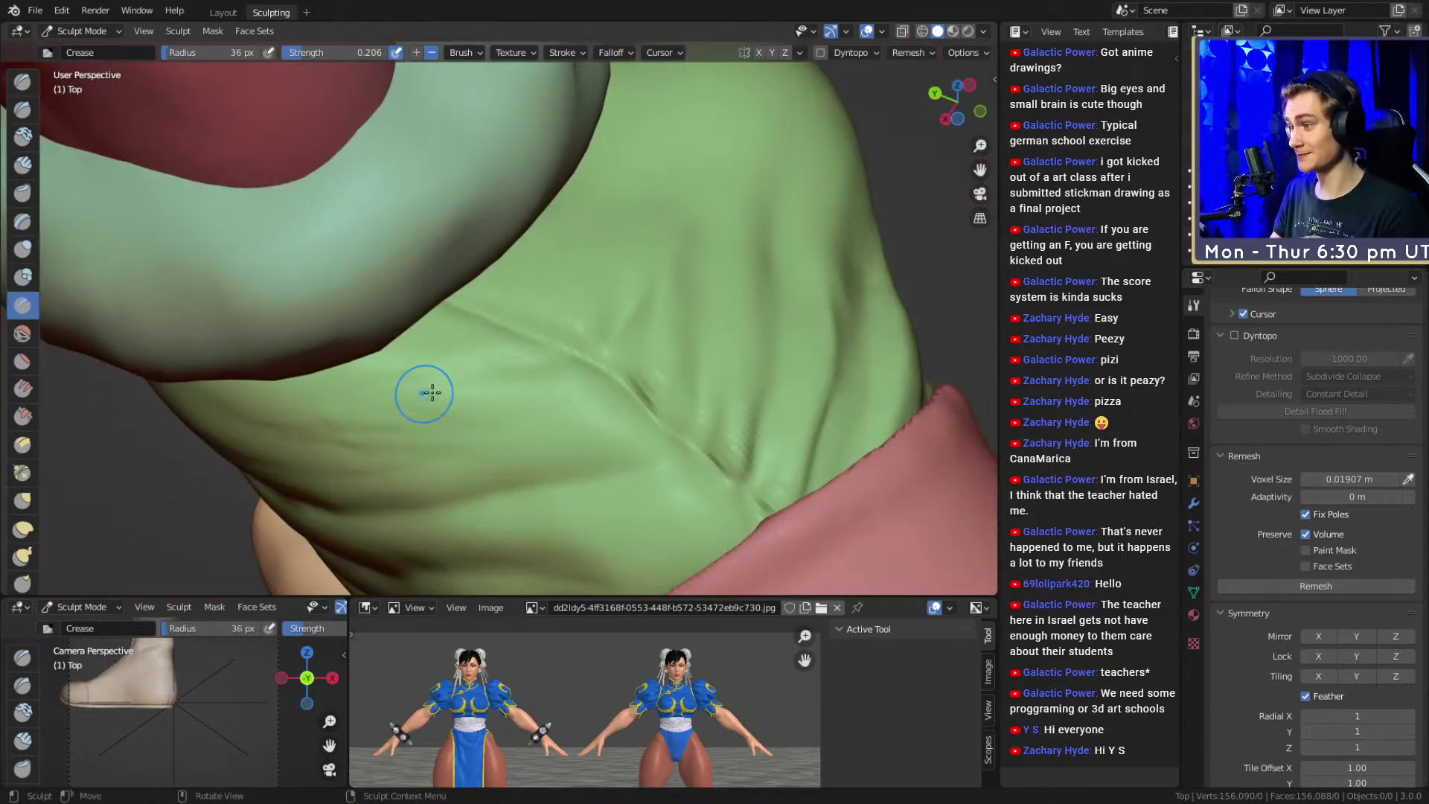
pyautogui.moveTo(399, 392); pyautogui.dragTo(594, 371, button='middle')
pyautogui.moveTo(593, 372); pyautogui.dragTo(504, 322)
pyautogui.moveTo(559, 344); pyautogui.dragTo(549, 354, button='middle')
# Carve a broader fold across the back panel under the teal sleeve with the Crease brush at 79 px
pyautogui.press('f')
pyautogui.click(581, 354)
pyautogui.moveTo(573, 328); pyautogui.dragTo(430, 400)
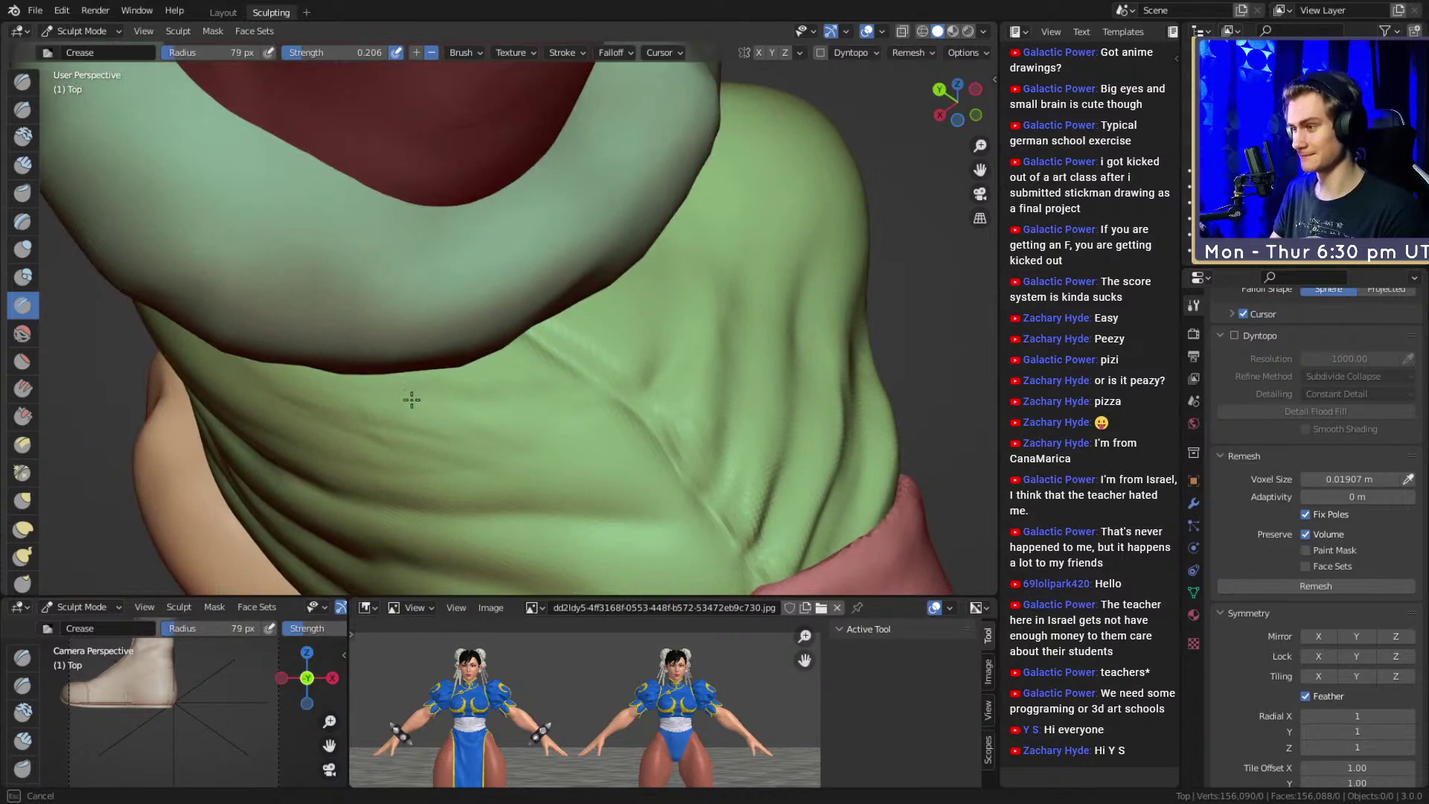
pyautogui.moveTo(332, 415); pyautogui.dragTo(322, 417)
pyautogui.moveTo(327, 414); pyautogui.dragTo(518, 366, button='middle')
# Extend the fold from the armpit up the back beside the teal sleeve with the Crease brush at 53 px
pyautogui.press('f')
pyautogui.click(565, 357)
pyautogui.moveTo(572, 355)
pyautogui.mouseDown()
pyautogui.moveTo(417, 269)
pyautogui.moveTo(473, 300)
pyautogui.mouseUp()
pyautogui.moveTo(473, 300); pyautogui.dragTo(449, 301, button='middle')
pyautogui.press('f')
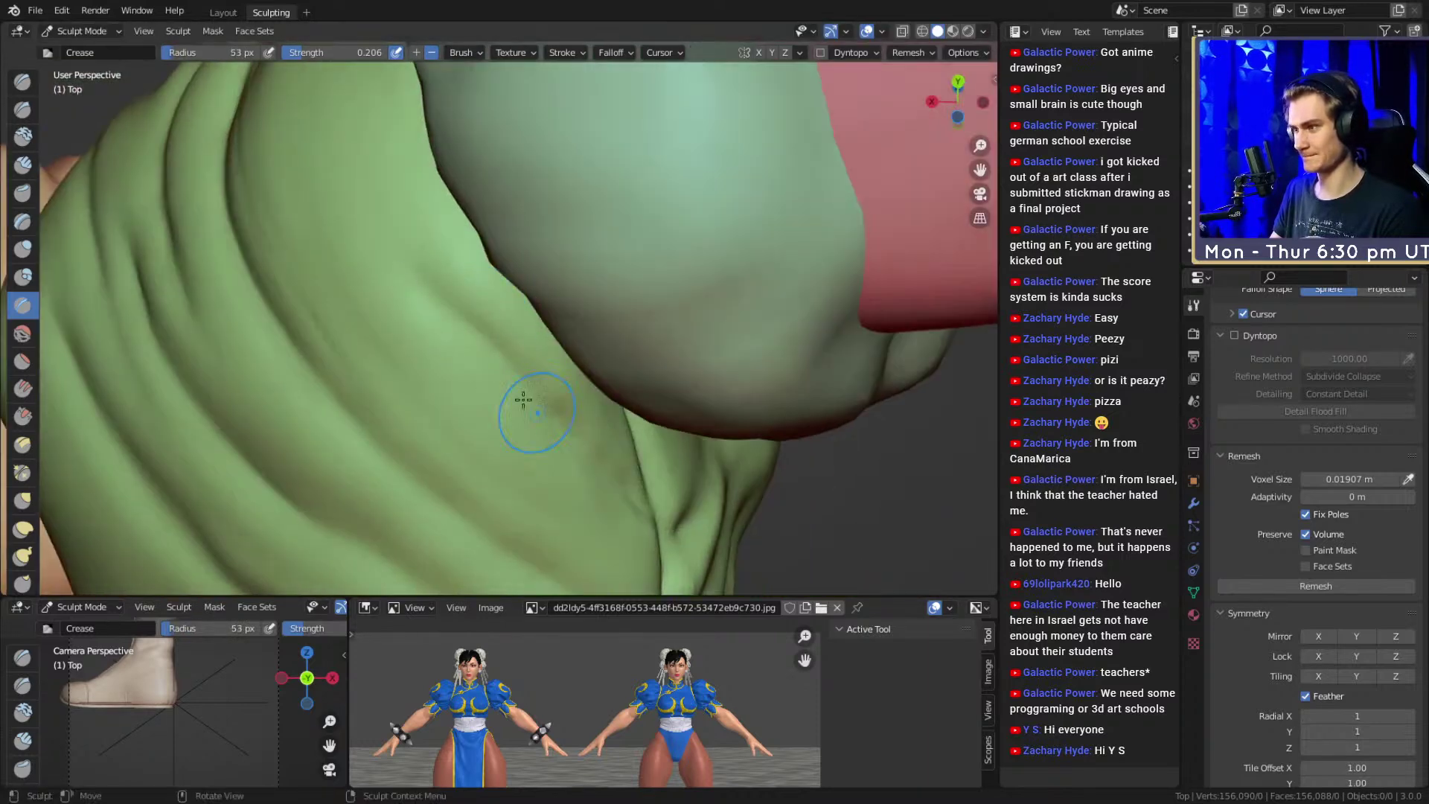
pyautogui.press('f')
pyautogui.click(362, 231)
# Carve short diagonal folds on the lower back running towards the side seam with the Crease brush
pyautogui.moveTo(530, 437)
pyautogui.keyDown('shift'); pyautogui.mouseDown(button='middle')
pyautogui.moveTo(539, 354)
pyautogui.moveTo(570, 280)
pyautogui.mouseUp(button='middle'); pyautogui.keyUp('shift')
pyautogui.press('f')
pyautogui.click(440, 328)
pyautogui.press('f')
pyautogui.click(517, 355)
pyautogui.moveTo(580, 529)
pyautogui.keyDown('shift'); pyautogui.mouseDown(button='middle')
pyautogui.moveTo(596, 428)
pyautogui.moveTo(538, 418)
pyautogui.mouseUp(button='middle'); pyautogui.keyUp('shift')
pyautogui.moveTo(537, 438); pyautogui.dragTo(533, 448)
pyautogui.moveTo(628, 490); pyautogui.dragTo(633, 493)
pyautogui.moveTo(539, 439); pyautogui.dragTo(588, 472)
pyautogui.press('f')
pyautogui.click(516, 414)
pyautogui.keyDown('shift'); pyautogui.moveTo(420, 353); pyautogui.dragTo(532, 447, button='middle'); pyautogui.keyUp('shift')
pyautogui.moveTo(513, 436); pyautogui.dragTo(614, 513)
# Draw the long back fold upwards towards the shoulder with the Crease brush at 94 px
pyautogui.moveTo(360, 224); pyautogui.dragTo(435, 338, button='middle')
pyautogui.press('f')
pyautogui.click(437, 344)
pyautogui.moveTo(442, 343); pyautogui.dragTo(409, 127)
pyautogui.keyDown('shift'); pyautogui.moveTo(411, 130); pyautogui.dragTo(447, 309, button='middle'); pyautogui.keyUp('shift')
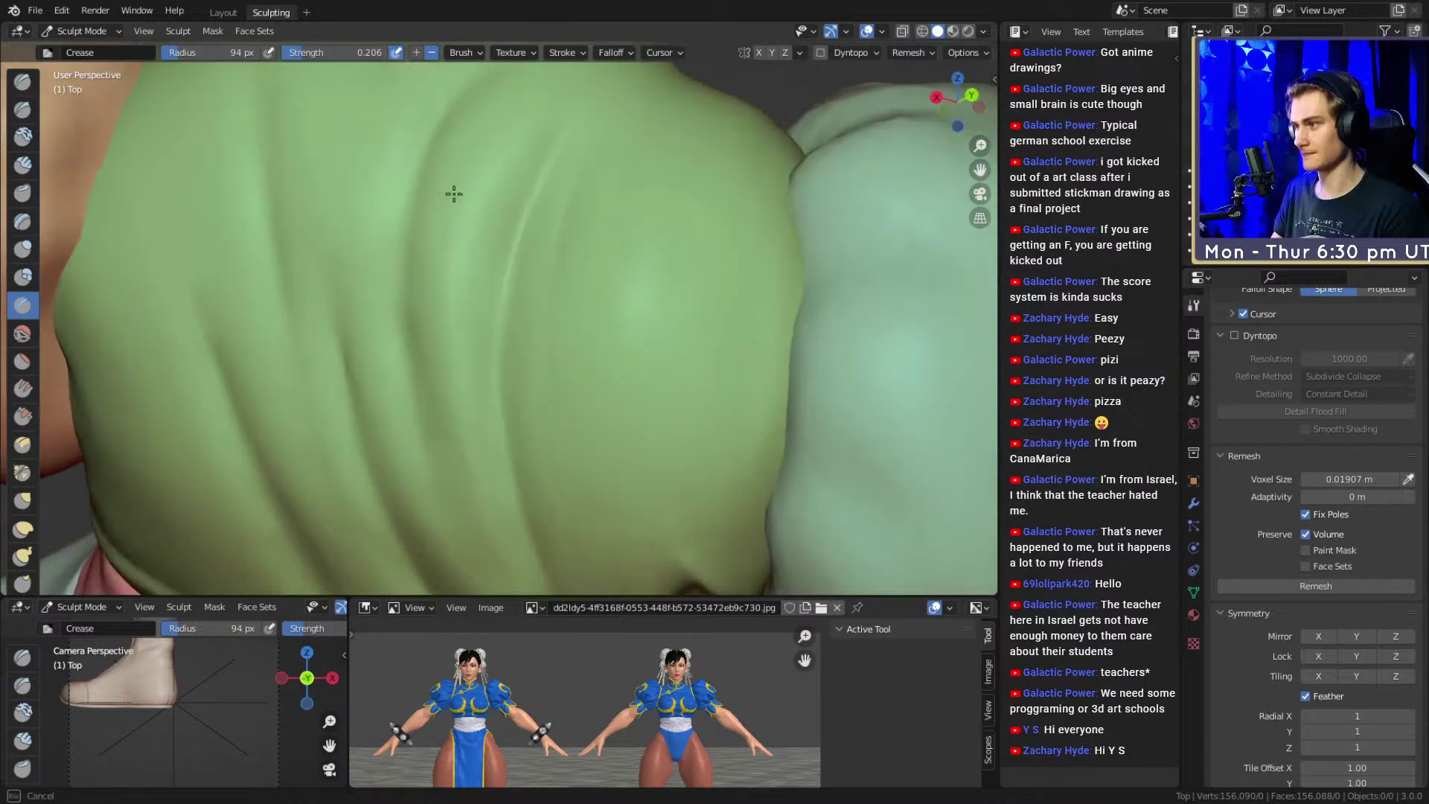
pyautogui.keyDown('ctrl'); pyautogui.moveTo(563, 69); pyautogui.dragTo(526, 246, button='middle'); pyautogui.keyUp('ctrl')
pyautogui.moveTo(517, 276); pyautogui.dragTo(539, 205)
pyautogui.moveTo(539, 204); pyautogui.dragTo(536, 256, button='middle')
pyautogui.moveTo(525, 373)
pyautogui.keyDown('ctrl'); pyautogui.mouseDown(button='middle')
pyautogui.moveTo(495, 285)
pyautogui.moveTo(523, 277)
pyautogui.mouseUp(button='middle'); pyautogui.keyUp('ctrl')
# Continue the shoulder fold towards the base of the neck with the Crease brush at 56 px and 67 px
pyautogui.press('f')
pyautogui.click(481, 285)
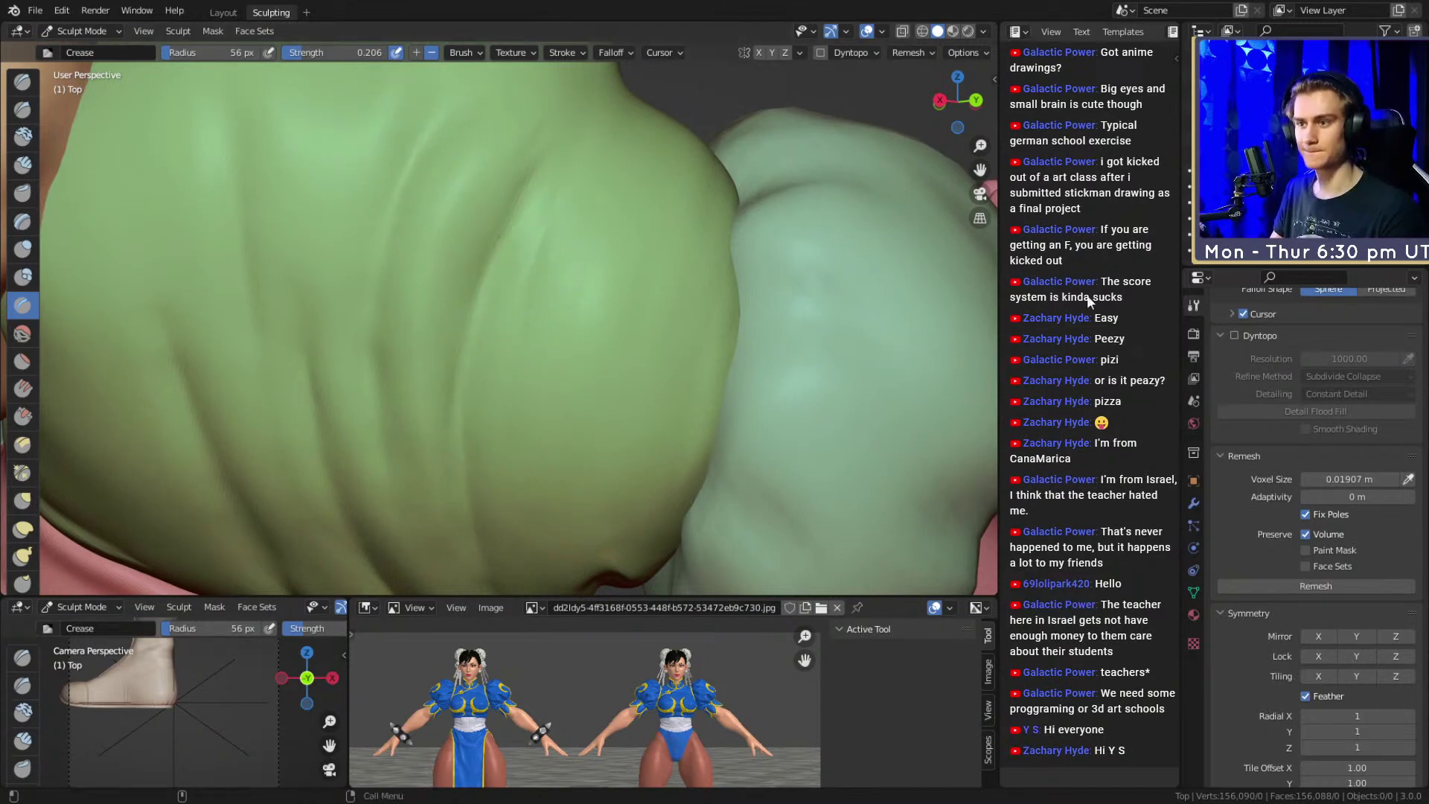
pyautogui.moveTo(655, 134)
pyautogui.mouseDown(button='middle')
pyautogui.moveTo(638, 155)
pyautogui.moveTo(638, 278)
pyautogui.moveTo(616, 357)
pyautogui.moveTo(577, 274)
pyautogui.moveTo(536, 322)
pyautogui.mouseUp(button='middle')
pyautogui.press('f')
pyautogui.click(514, 292)
pyautogui.moveTo(513, 292); pyautogui.dragTo(652, 205)
pyautogui.scroll(2, 595, 253)
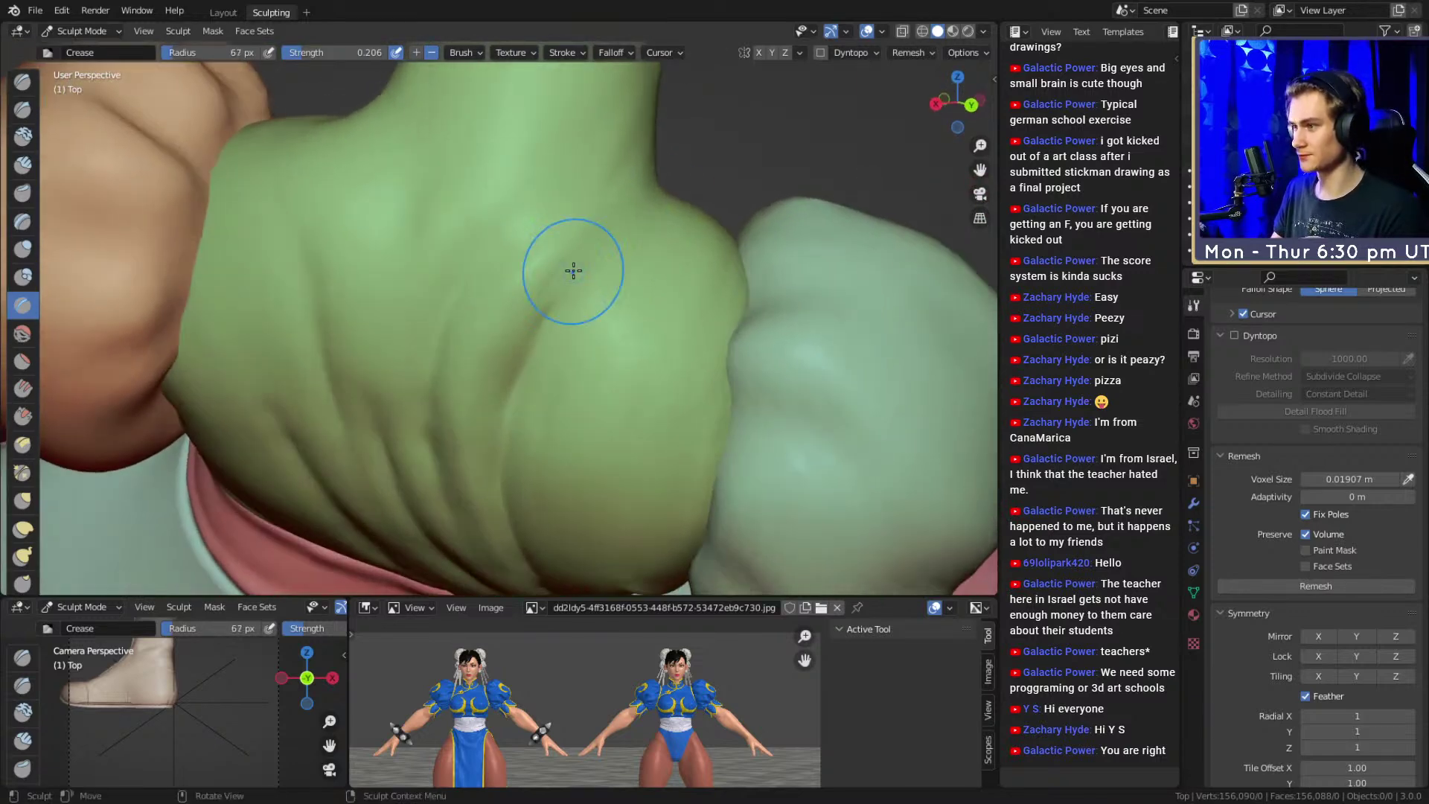
# Deepen the curved fold around the shoulder blade with the Crease brush, starting at 49 px
pyautogui.moveTo(462, 461)
pyautogui.keyDown('ctrl'); pyautogui.mouseDown(button='middle')
pyautogui.moveTo(501, 335)
pyautogui.moveTo(516, 345)
pyautogui.moveTo(455, 228)
pyautogui.moveTo(447, 288)
pyautogui.moveTo(395, 295)
pyautogui.mouseUp(button='middle'); pyautogui.keyUp('ctrl')
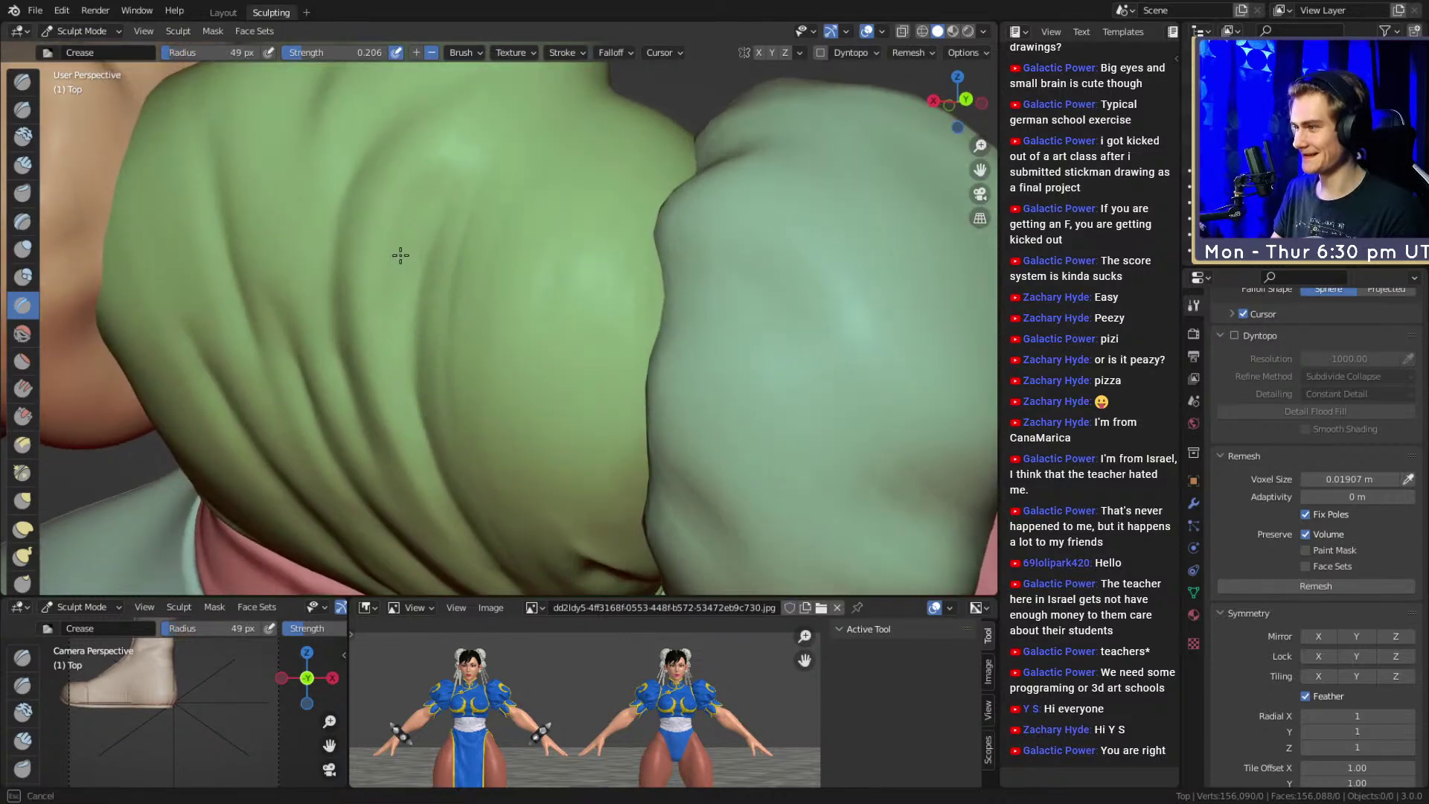
pyautogui.moveTo(400, 346); pyautogui.dragTo(398, 298, button='middle')
pyautogui.moveTo(438, 231); pyautogui.dragTo(442, 227)
pyautogui.press('f')
pyautogui.click(399, 303)
pyautogui.moveTo(393, 286); pyautogui.dragTo(441, 226)
pyautogui.moveTo(434, 300); pyautogui.dragTo(425, 313, button='middle')
pyautogui.moveTo(361, 421)
pyautogui.mouseDown(button='middle')
pyautogui.moveTo(447, 359)
pyautogui.moveTo(423, 385)
pyautogui.moveTo(679, 328)
pyautogui.moveTo(527, 265)
pyautogui.mouseUp(button='middle')
# Add raised cloth ridges between the shoulder fold and the teal sleeve with the Clay Strips brush at 57 px and 52 px
pyautogui.press('c')
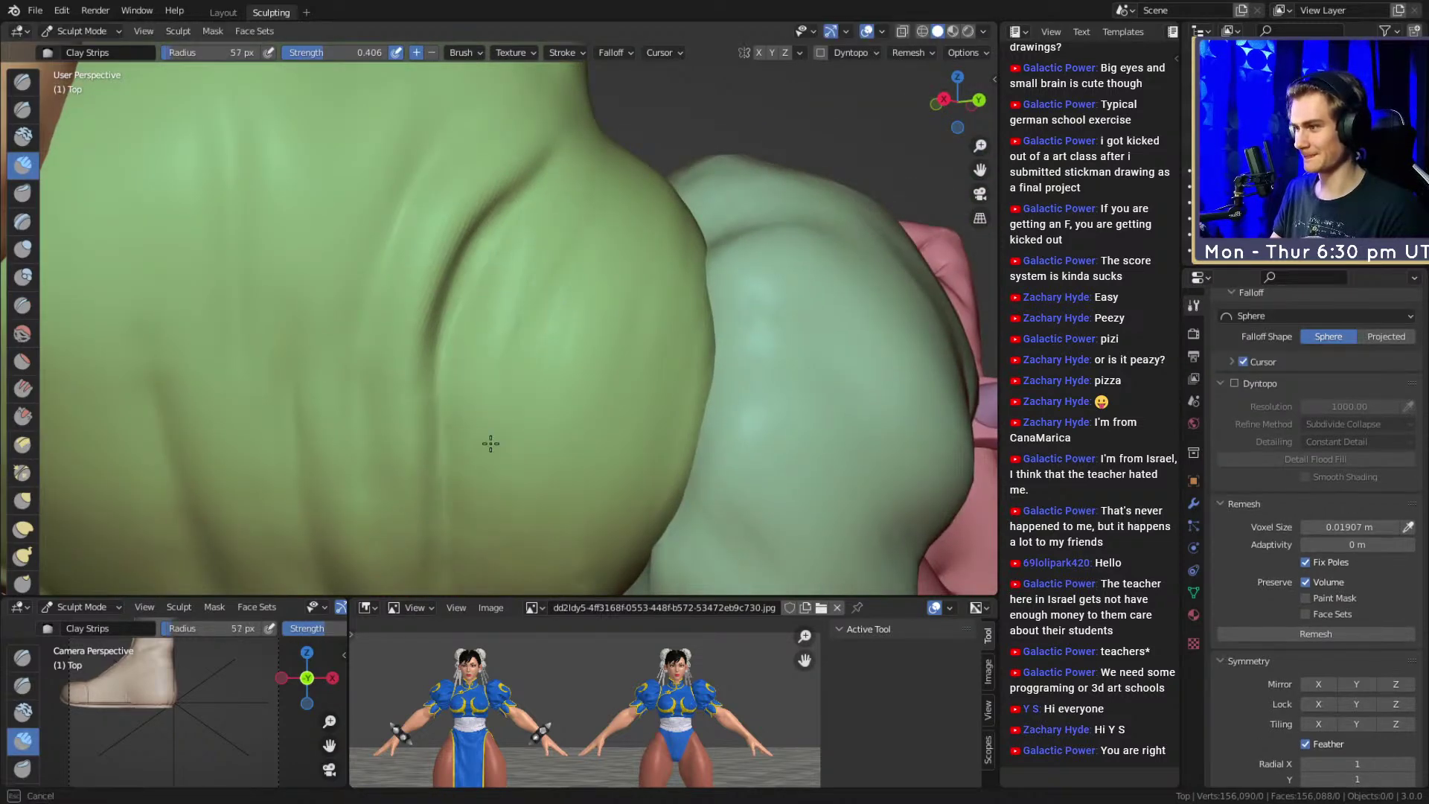
pyautogui.keyDown('shift'); pyautogui.moveTo(491, 498); pyautogui.dragTo(527, 417, button='middle'); pyautogui.keyUp('shift')
pyautogui.moveTo(535, 374); pyautogui.dragTo(494, 499)
pyautogui.moveTo(530, 320); pyautogui.dragTo(484, 525)
pyautogui.moveTo(534, 327); pyautogui.dragTo(507, 484)
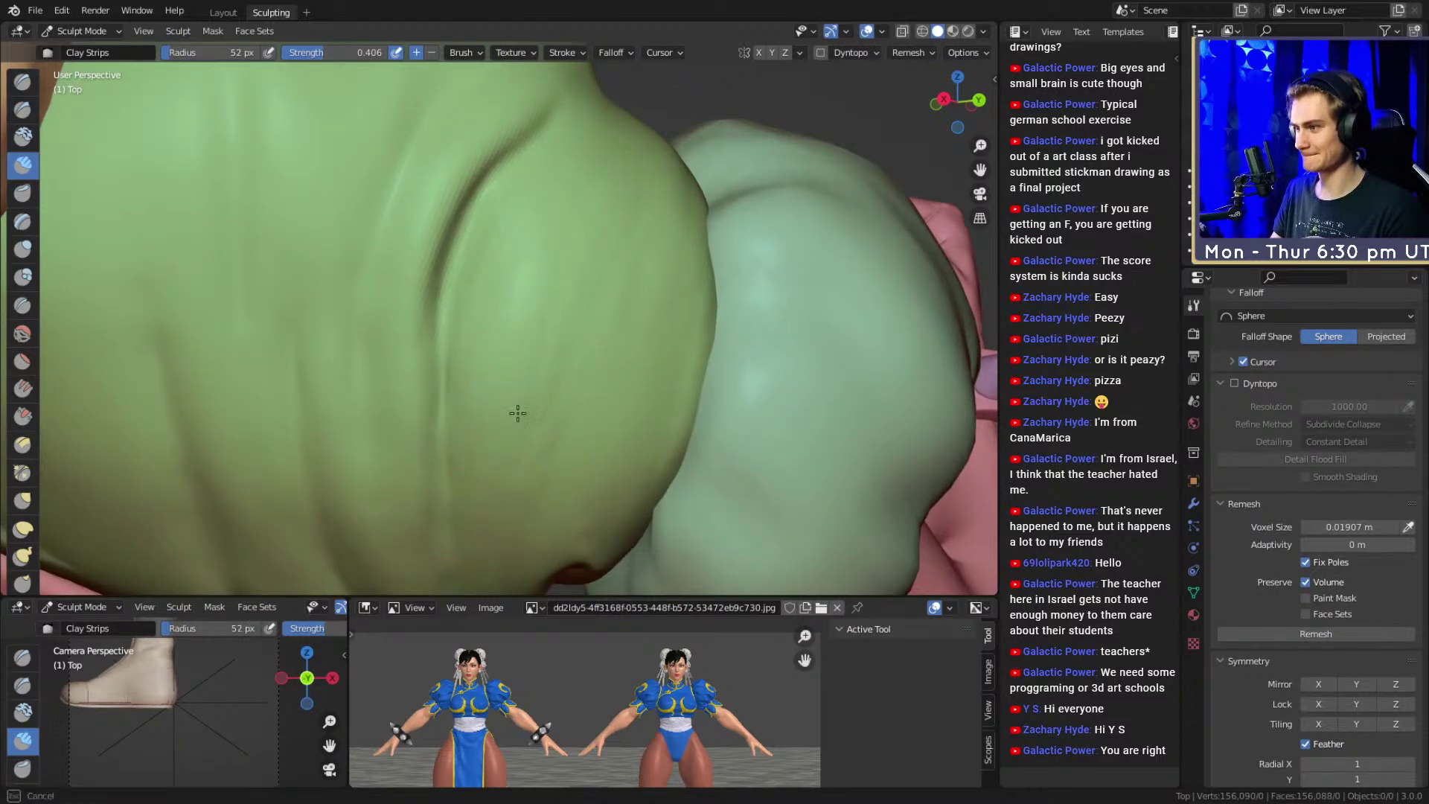
pyautogui.moveTo(637, 235); pyautogui.dragTo(599, 393)
pyautogui.moveTo(646, 242); pyautogui.dragTo(640, 323)
# Carve a small fold along the teal sleeve's edge on the shoulder with the Crease brush at 33 px
pyautogui.moveTo(640, 323)
pyautogui.keyDown('alt'); pyautogui.mouseDown()
pyautogui.moveTo(586, 311)
pyautogui.moveTo(590, 253)
pyautogui.moveTo(499, 462)
pyautogui.moveTo(520, 364)
pyautogui.moveTo(477, 327)
pyautogui.mouseUp(); pyautogui.keyUp('alt')
pyautogui.hotkey('shift', 'c')
pyautogui.moveTo(521, 402)
pyautogui.keyDown('ctrl'); pyautogui.keyDown('alt'); pyautogui.mouseDown()
pyautogui.moveTo(544, 309)
pyautogui.moveTo(484, 402)
pyautogui.moveTo(483, 461)
pyautogui.mouseUp(); pyautogui.keyUp('alt'); pyautogui.keyUp('ctrl')
pyautogui.press('f')
pyautogui.click(521, 338)
pyautogui.moveTo(491, 387)
pyautogui.keyDown('alt'); pyautogui.mouseDown()
pyautogui.moveTo(524, 355)
pyautogui.moveTo(517, 323)
pyautogui.mouseUp(); pyautogui.keyUp('alt')
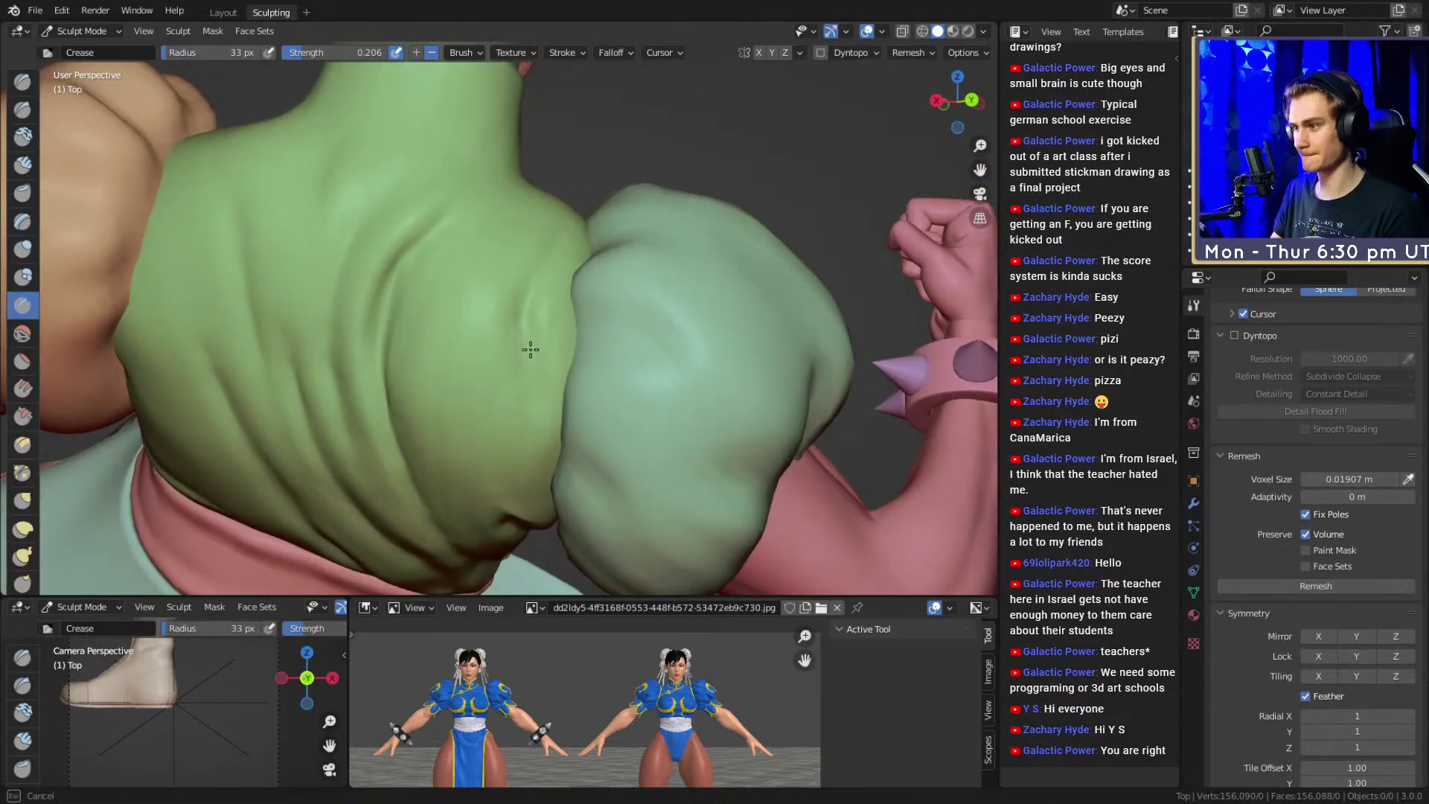
pyautogui.moveTo(522, 251)
pyautogui.keyDown('alt'); pyautogui.mouseDown()
pyautogui.moveTo(526, 306)
pyautogui.moveTo(584, 255)
pyautogui.mouseUp(); pyautogui.keyUp('alt')
# Carve several vertical folds down the back panel beside the teal sleeve with the Crease brush, working up to 62 px
pyautogui.press('f')
pyautogui.click(521, 355)
pyautogui.moveTo(488, 507)
pyautogui.keyDown('alt'); pyautogui.mouseDown()
pyautogui.moveTo(543, 440)
pyautogui.moveTo(495, 373)
pyautogui.moveTo(554, 439)
pyautogui.mouseUp(); pyautogui.keyUp('alt')
pyautogui.moveTo(565, 306)
pyautogui.keyDown('alt'); pyautogui.mouseDown()
pyautogui.moveTo(494, 224)
pyautogui.moveTo(526, 310)
pyautogui.moveTo(504, 367)
pyautogui.moveTo(523, 347)
pyautogui.moveTo(498, 367)
pyautogui.moveTo(501, 428)
pyautogui.moveTo(552, 328)
pyautogui.moveTo(511, 423)
pyautogui.moveTo(495, 277)
pyautogui.moveTo(508, 232)
pyautogui.mouseUp(); pyautogui.keyUp('alt')
pyautogui.press('f')
pyautogui.click(481, 449)
pyautogui.moveTo(455, 379)
pyautogui.keyDown('alt'); pyautogui.mouseDown()
pyautogui.moveTo(481, 281)
pyautogui.moveTo(482, 337)
pyautogui.mouseUp(); pyautogui.keyUp('alt')
pyautogui.moveTo(503, 528)
pyautogui.keyDown('alt'); pyautogui.mouseDown()
pyautogui.moveTo(494, 248)
pyautogui.moveTo(540, 131)
pyautogui.mouseUp(); pyautogui.keyUp('alt')
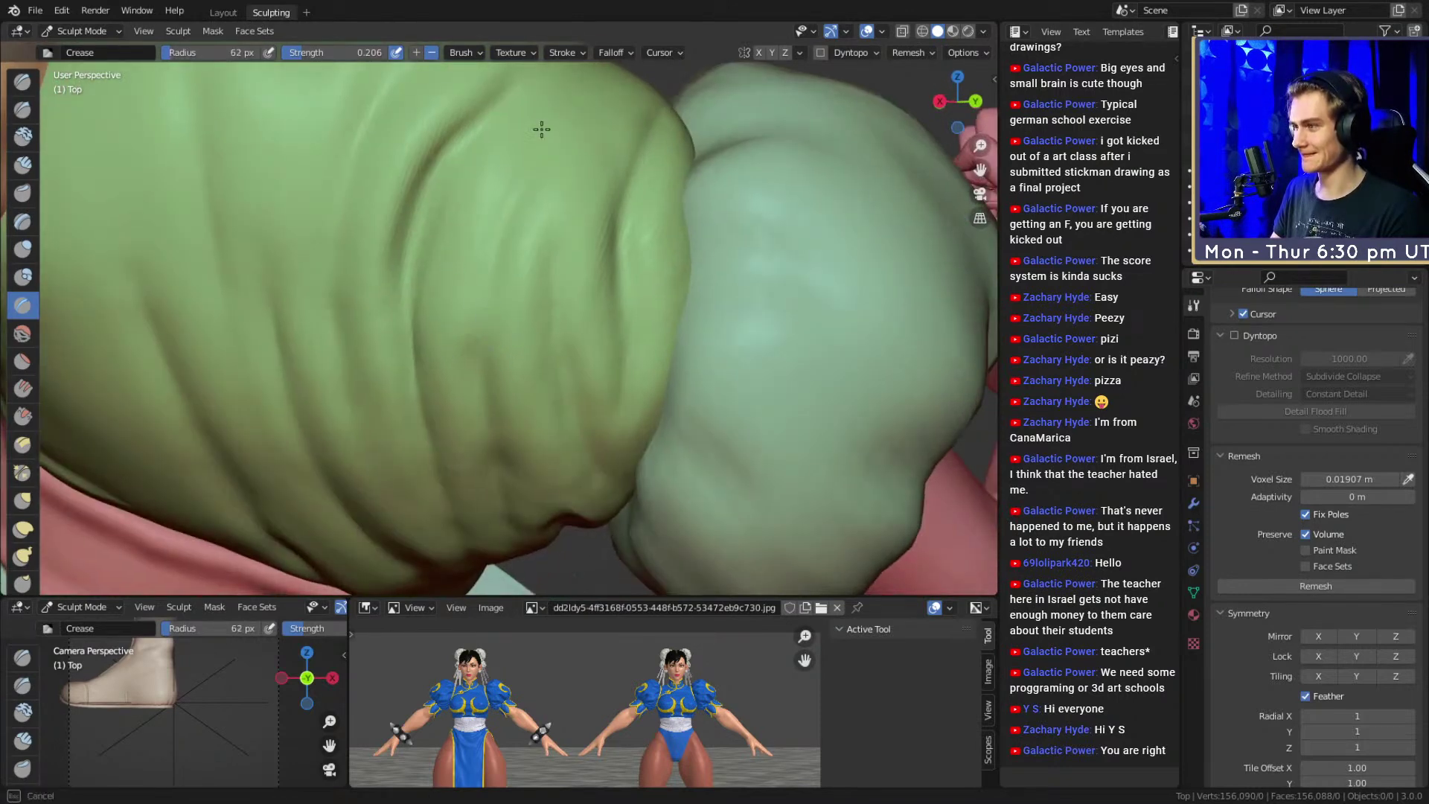
# Refine the folds beside the teal sleeve with the Crease brush at 62 px and check the whole back
pyautogui.keyDown('alt'); pyautogui.moveTo(498, 223); pyautogui.dragTo(592, 341); pyautogui.keyUp('alt')
pyautogui.keyDown('ctrl'); pyautogui.moveTo(593, 341); pyautogui.dragTo(595, 364, button='middle'); pyautogui.keyUp('ctrl')
pyautogui.moveTo(595, 364)
pyautogui.keyDown('shift'); pyautogui.mouseDown(button='middle')
pyautogui.moveTo(613, 379)
pyautogui.moveTo(572, 333)
pyautogui.moveTo(589, 353)
pyautogui.mouseUp(button='middle'); pyautogui.keyUp('shift')
pyautogui.keyDown('alt'); pyautogui.moveTo(589, 353); pyautogui.dragTo(612, 402); pyautogui.keyUp('alt')
pyautogui.moveTo(613, 402)
pyautogui.mouseDown(button='middle')
pyautogui.moveTo(577, 393)
pyautogui.moveTo(558, 332)
pyautogui.moveTo(546, 361)
pyautogui.mouseUp(button='middle')
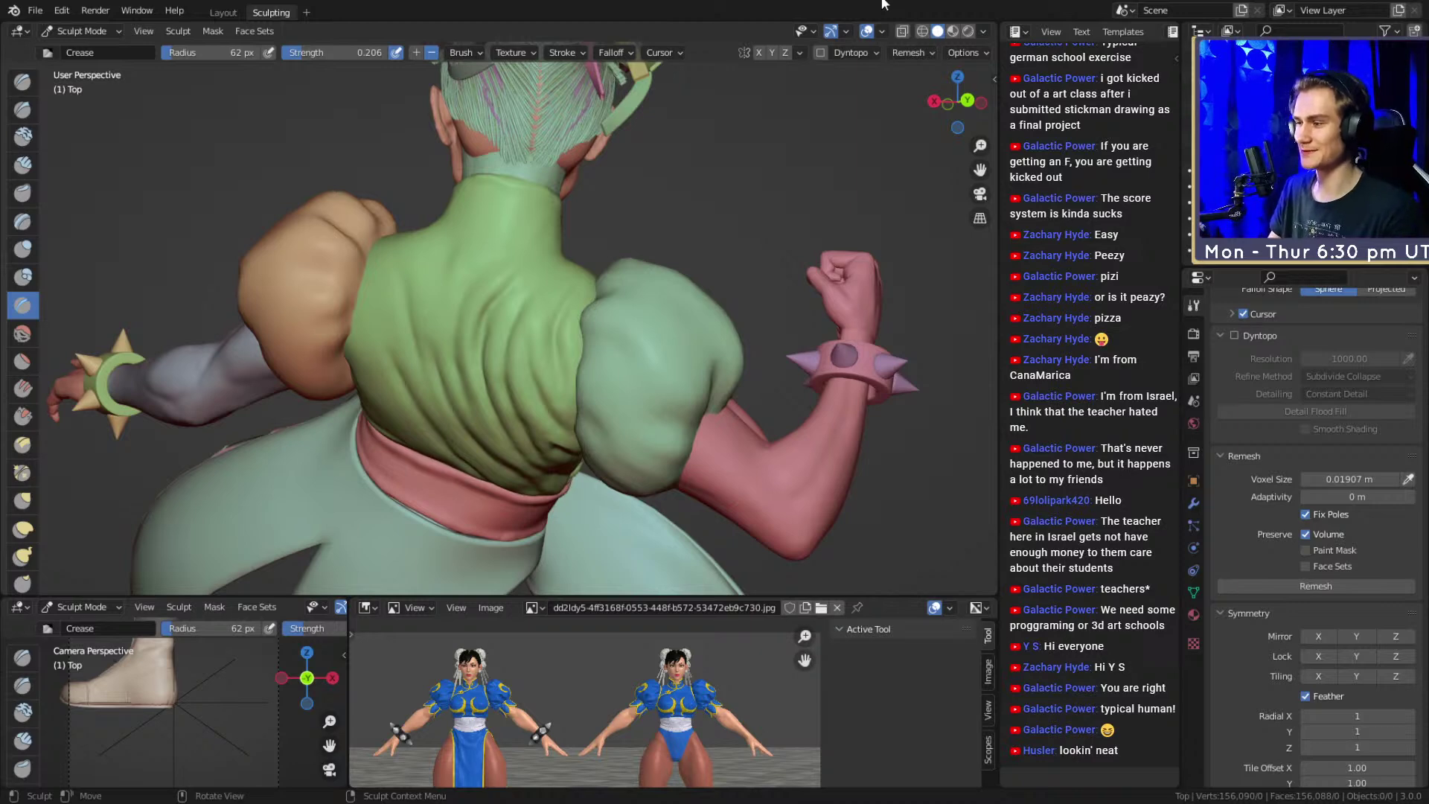
# Crease the cloth over the top of the shoulder towards the collar with the Crease brush at 76 px
pyautogui.keyDown('alt'); pyautogui.moveTo(629, 242); pyautogui.dragTo(533, 312); pyautogui.keyUp('alt')
pyautogui.moveTo(533, 311); pyautogui.dragTo(414, 380, button='middle')
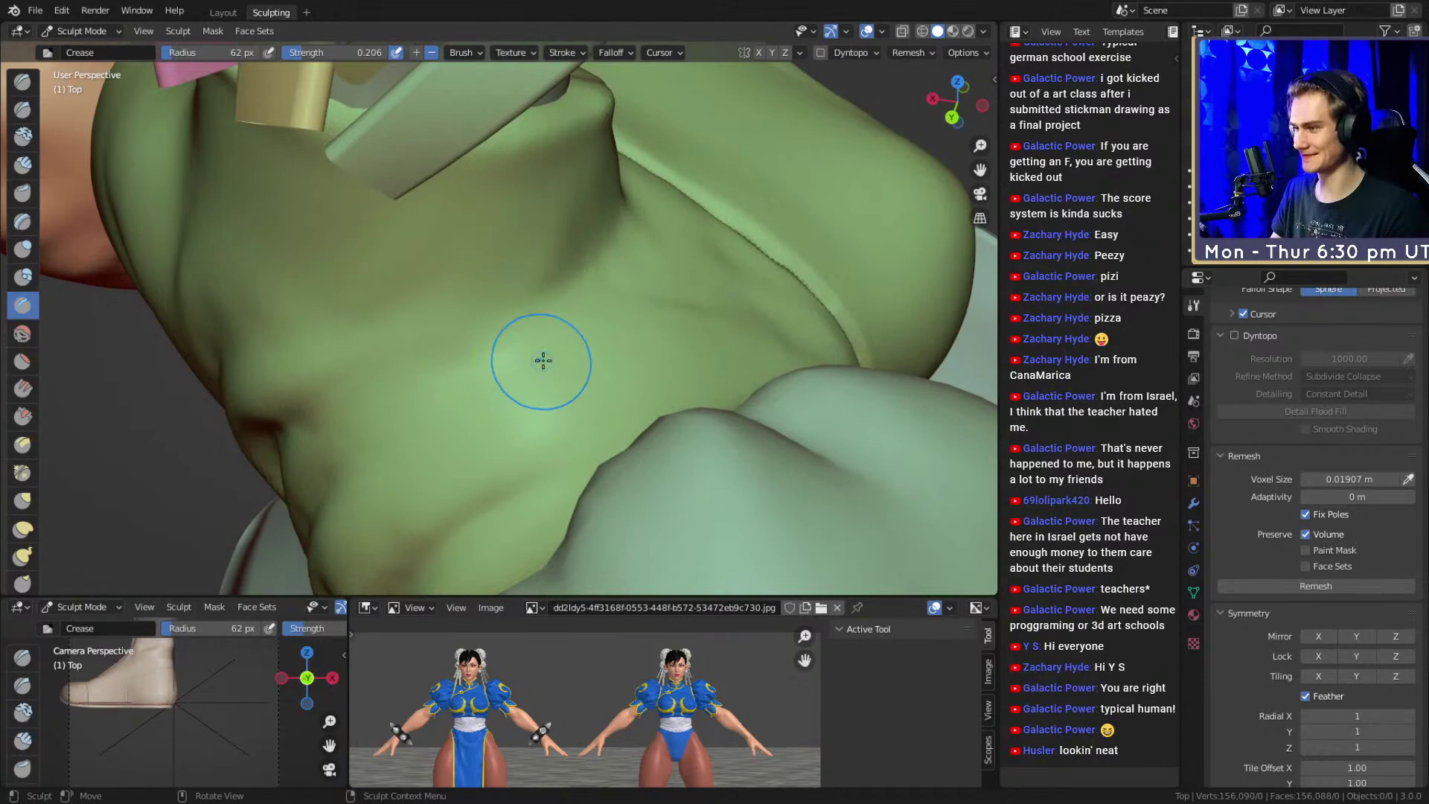
pyautogui.moveTo(524, 351)
pyautogui.mouseDown(button='middle')
pyautogui.moveTo(494, 297)
pyautogui.moveTo(440, 342)
pyautogui.mouseUp(button='middle')
pyautogui.press('f')
pyautogui.click(444, 342)
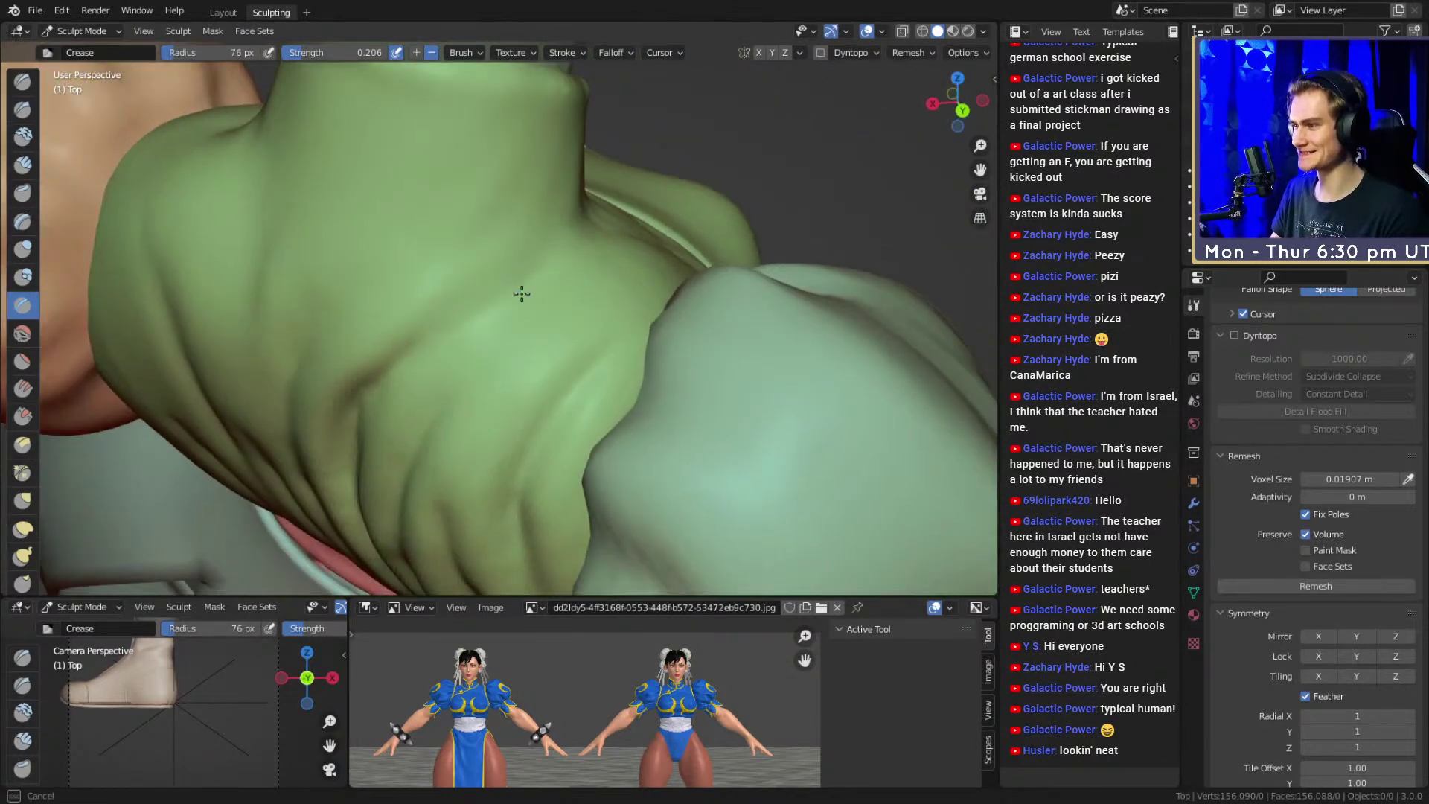
# Build up the edge of the shoulder fold below the collar with the Clay Strips brush at 38 px and 40 px
pyautogui.press('c')
pyautogui.moveTo(568, 319)
pyautogui.mouseDown(button='middle')
pyautogui.moveTo(536, 351)
pyautogui.moveTo(429, 351)
pyautogui.mouseUp(button='middle')
pyautogui.moveTo(527, 306); pyautogui.dragTo(476, 339)
pyautogui.press('f')
pyautogui.click(471, 343)
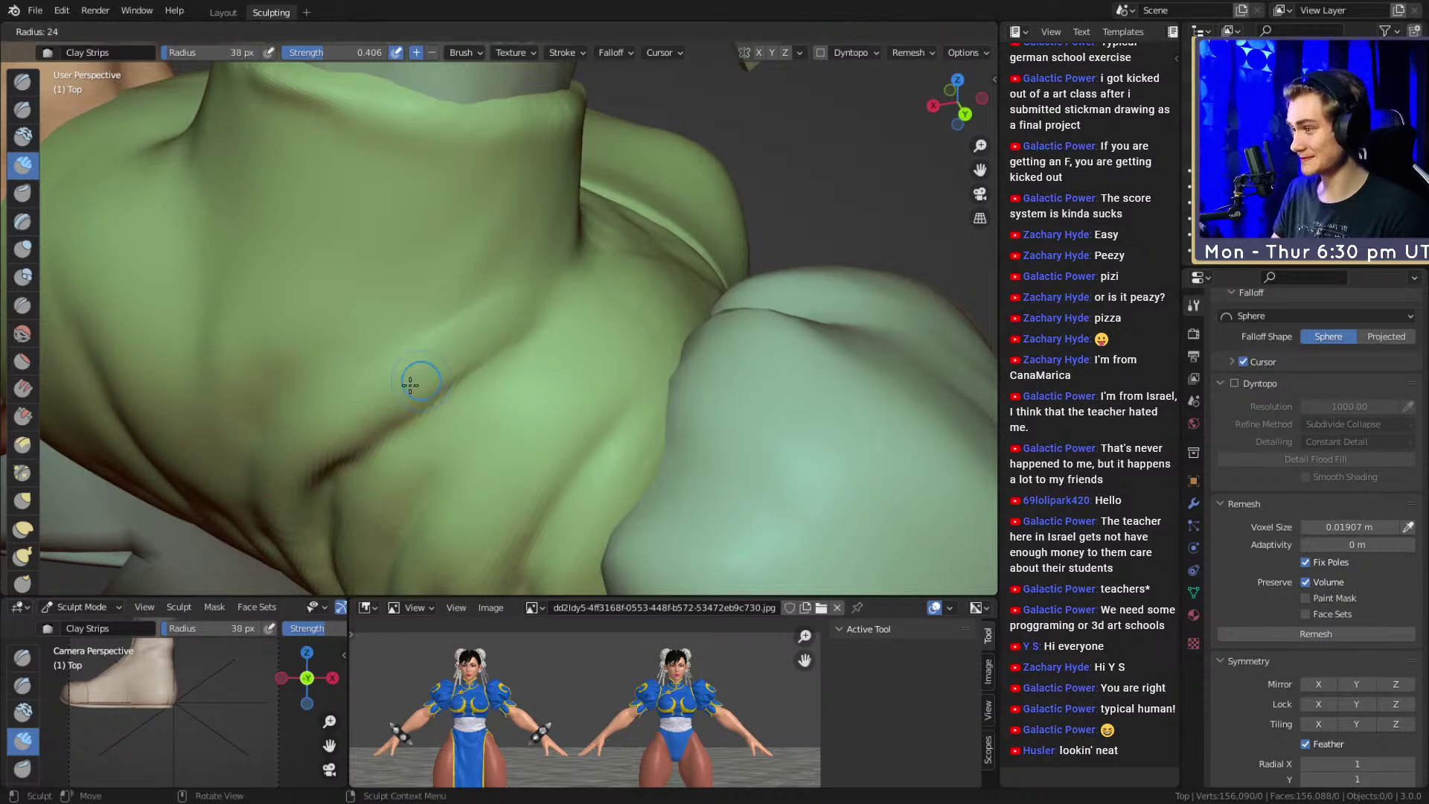
pyautogui.moveTo(406, 394); pyautogui.dragTo(397, 402)
pyautogui.moveTo(466, 298); pyautogui.dragTo(479, 346, button='middle')
pyautogui.press('f')
pyautogui.click(486, 350)
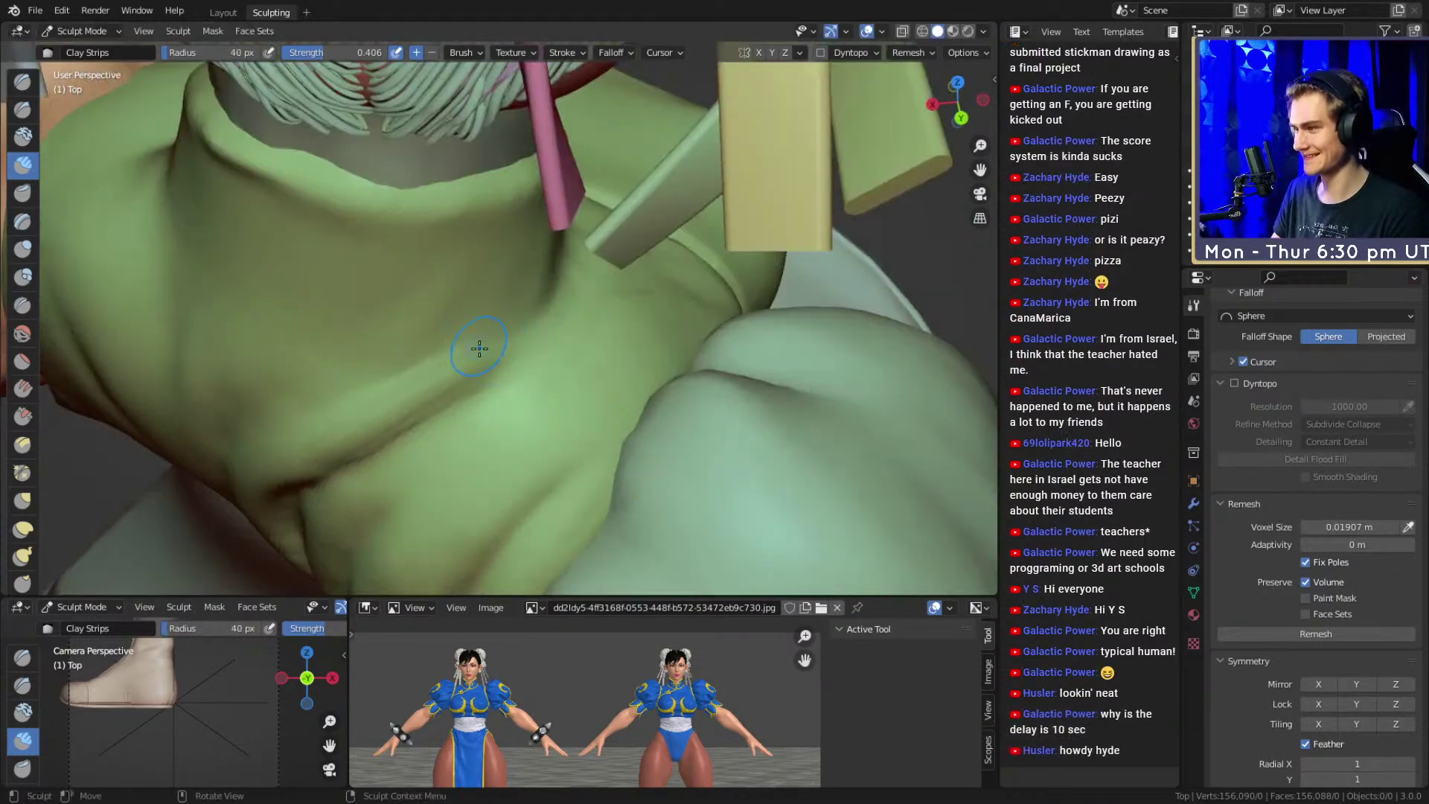
# Sharpen the diagonal shoulder fold and the folds next to the teal sleeve with the Crease brush, reducing it from 61 px to 39 px
pyautogui.moveTo(316, 445)
pyautogui.mouseDown(button='middle')
pyautogui.moveTo(476, 268)
pyautogui.moveTo(521, 332)
pyautogui.moveTo(413, 288)
pyautogui.mouseUp(button='middle')
pyautogui.hotkey('shift', 'c')
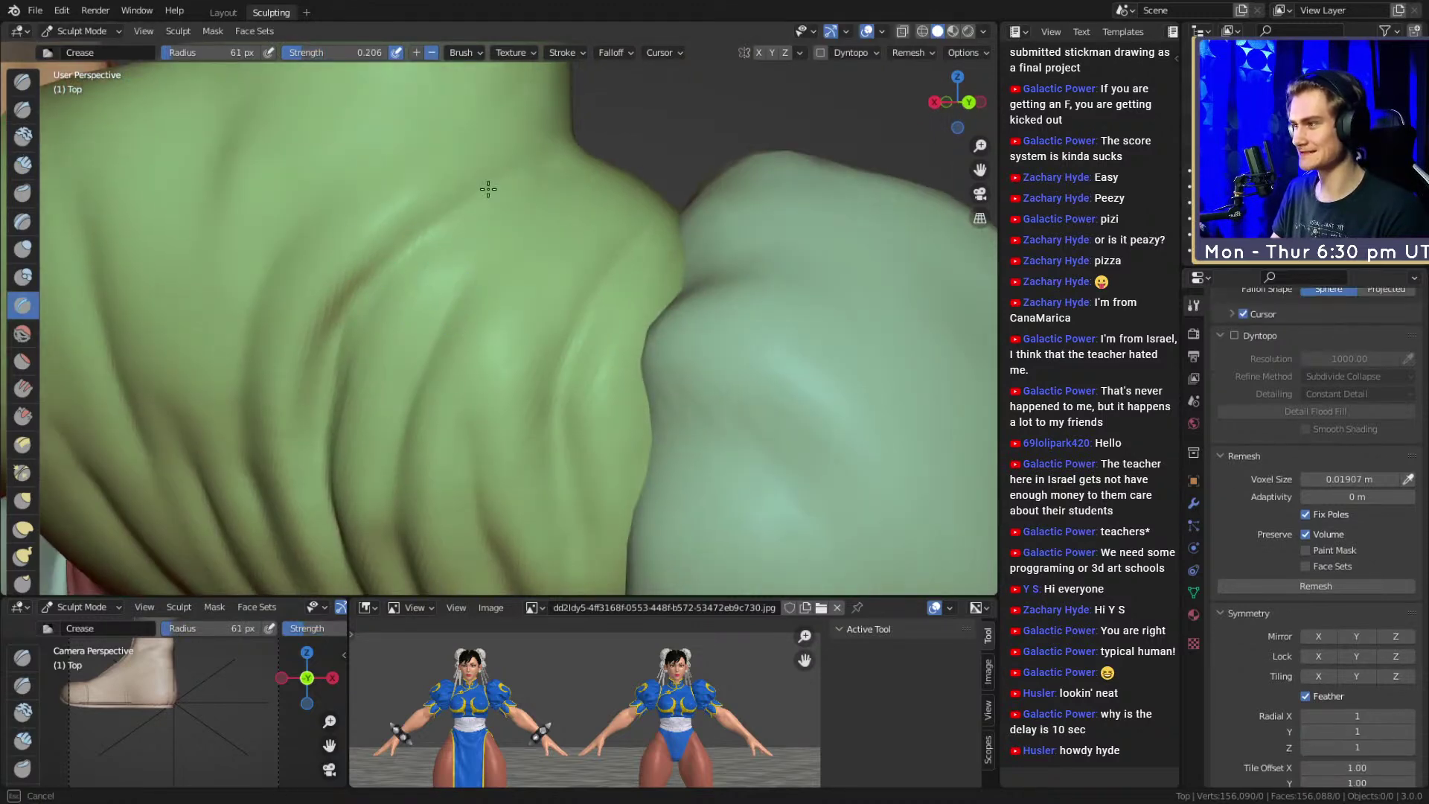
pyautogui.moveTo(485, 224)
pyautogui.mouseDown(button='middle')
pyautogui.moveTo(501, 223)
pyautogui.moveTo(415, 287)
pyautogui.moveTo(489, 344)
pyautogui.moveTo(469, 360)
pyautogui.moveTo(503, 370)
pyautogui.moveTo(501, 328)
pyautogui.moveTo(467, 368)
pyautogui.mouseUp(button='middle')
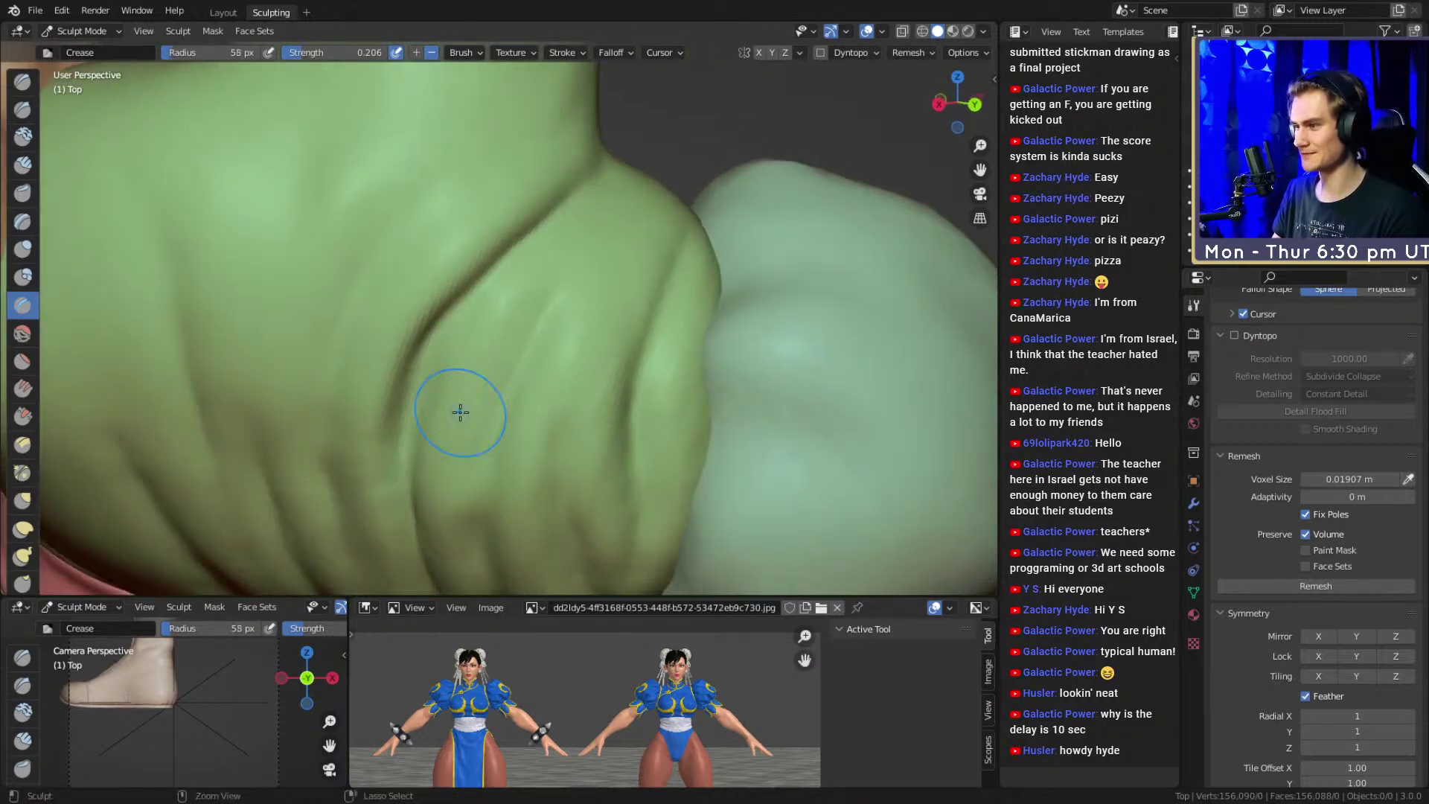
pyautogui.moveTo(594, 256); pyautogui.dragTo(478, 349, button='middle')
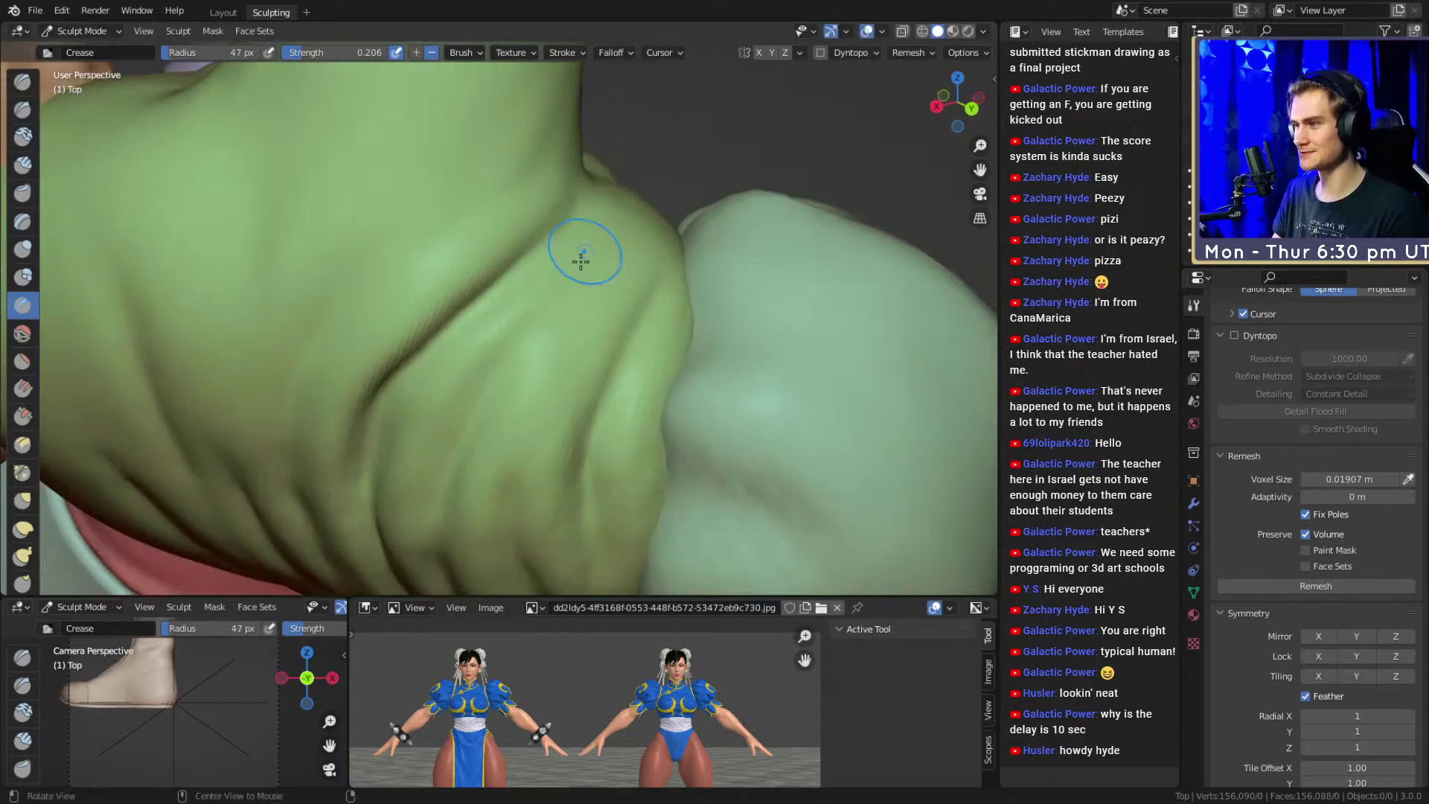
pyautogui.moveTo(594, 237); pyautogui.dragTo(566, 273, button='middle')
pyautogui.moveTo(545, 342)
pyautogui.mouseDown(button='middle')
pyautogui.moveTo(558, 373)
pyautogui.moveTo(526, 314)
pyautogui.mouseUp(button='middle')
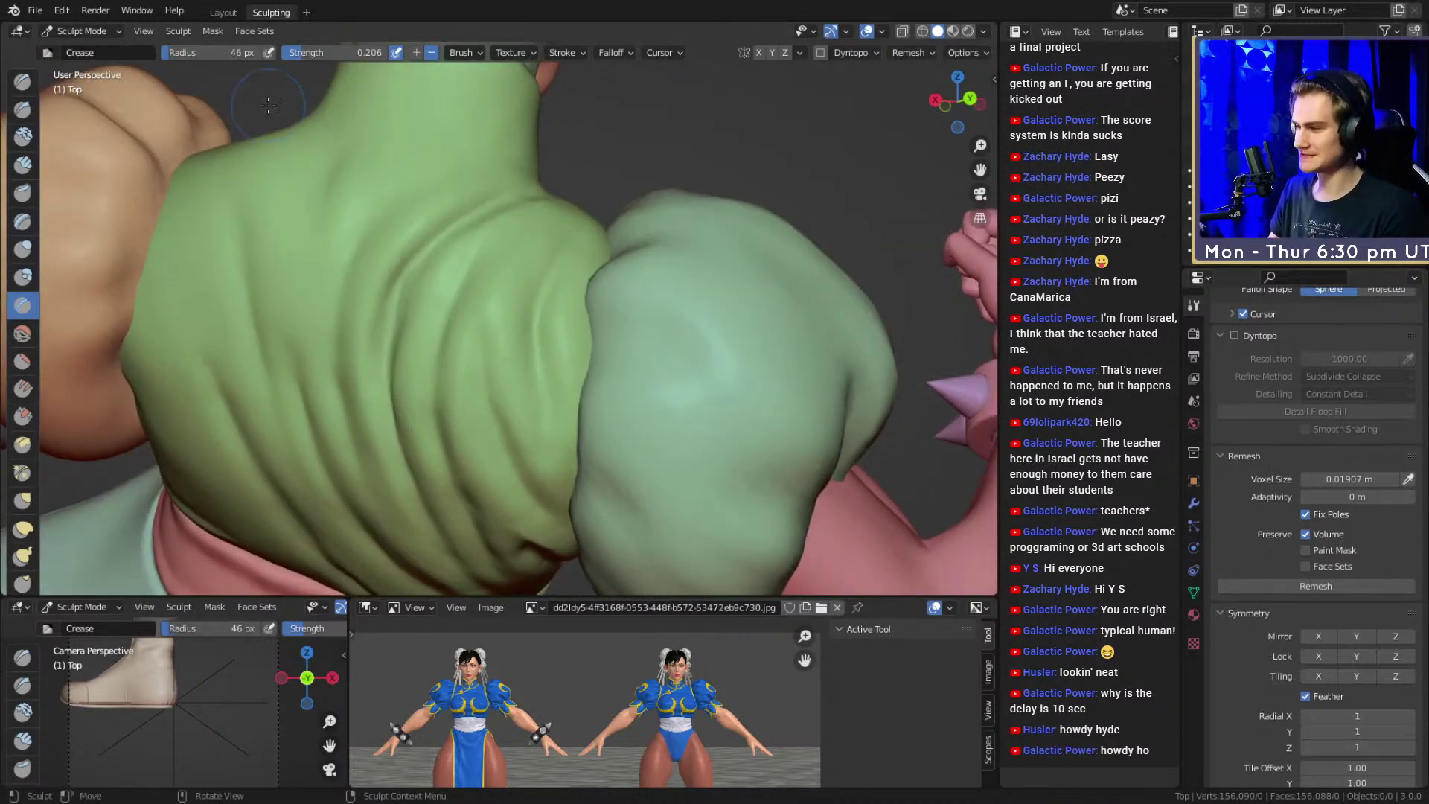
pyautogui.scroll(4, 520, 367)
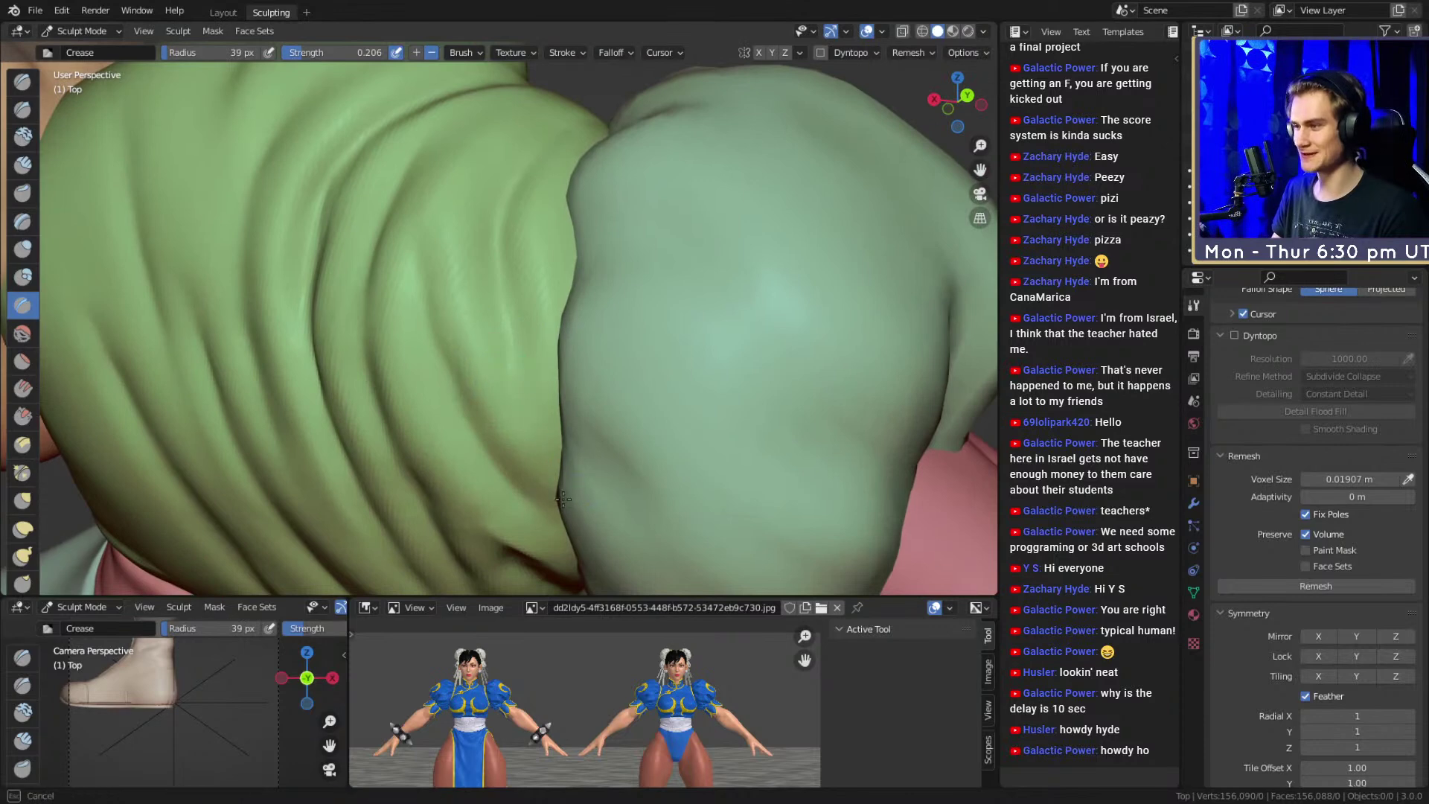
# Refine the back folds beside the teal sleeve with the Crease brush at 52 px and 65 px
pyautogui.moveTo(442, 167)
pyautogui.mouseDown(button='middle')
pyautogui.moveTo(472, 223)
pyautogui.moveTo(430, 347)
pyautogui.moveTo(568, 319)
pyautogui.moveTo(554, 387)
pyautogui.moveTo(526, 300)
pyautogui.moveTo(523, 320)
pyautogui.mouseUp(button='middle')
pyautogui.press('f')
pyautogui.moveTo(523, 320)
pyautogui.mouseDown(button='middle')
pyautogui.moveTo(510, 376)
pyautogui.moveTo(573, 325)
pyautogui.moveTo(583, 376)
pyautogui.mouseUp(button='middle')
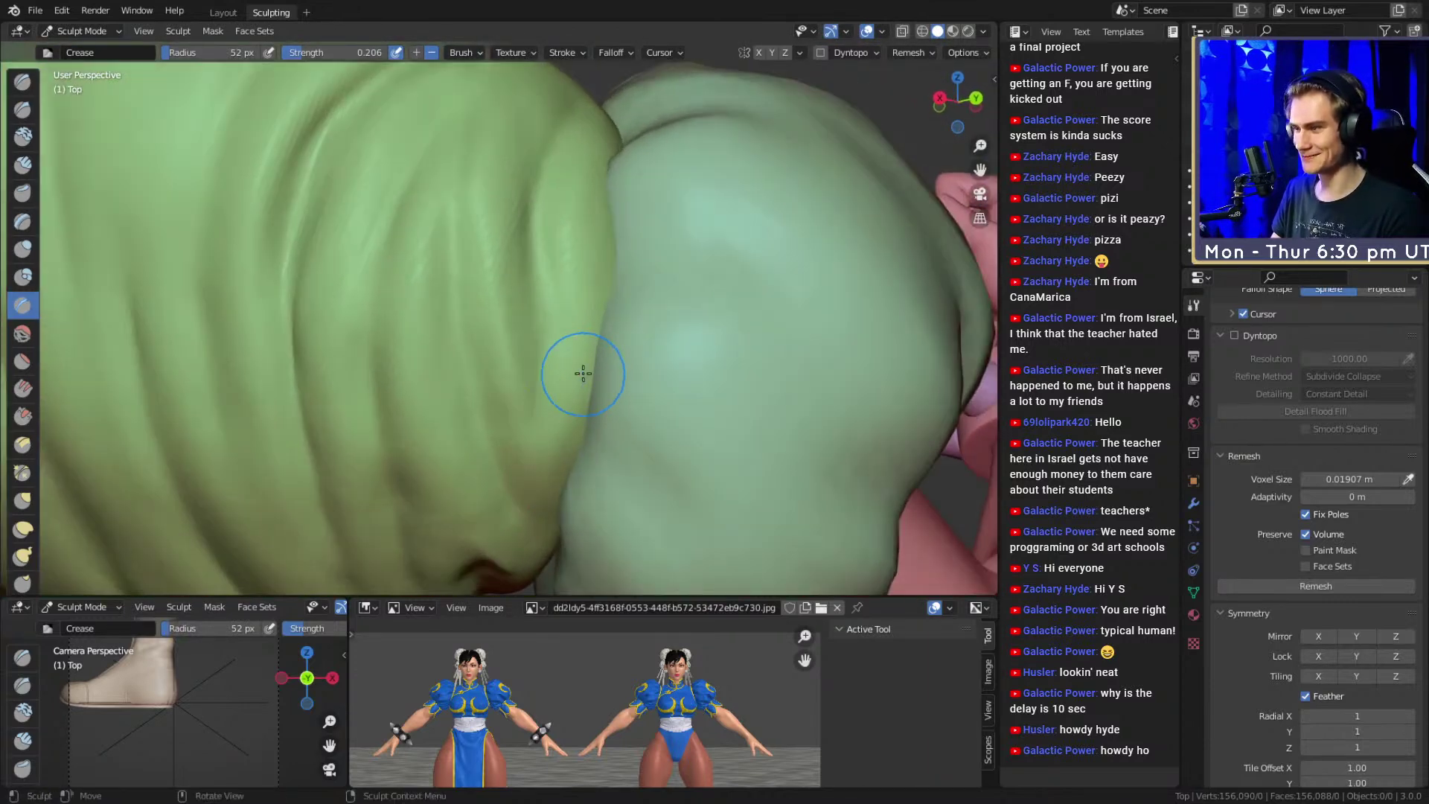
pyautogui.press('f')
pyautogui.moveTo(574, 247); pyautogui.dragTo(568, 293, button='middle')
pyautogui.press('f')
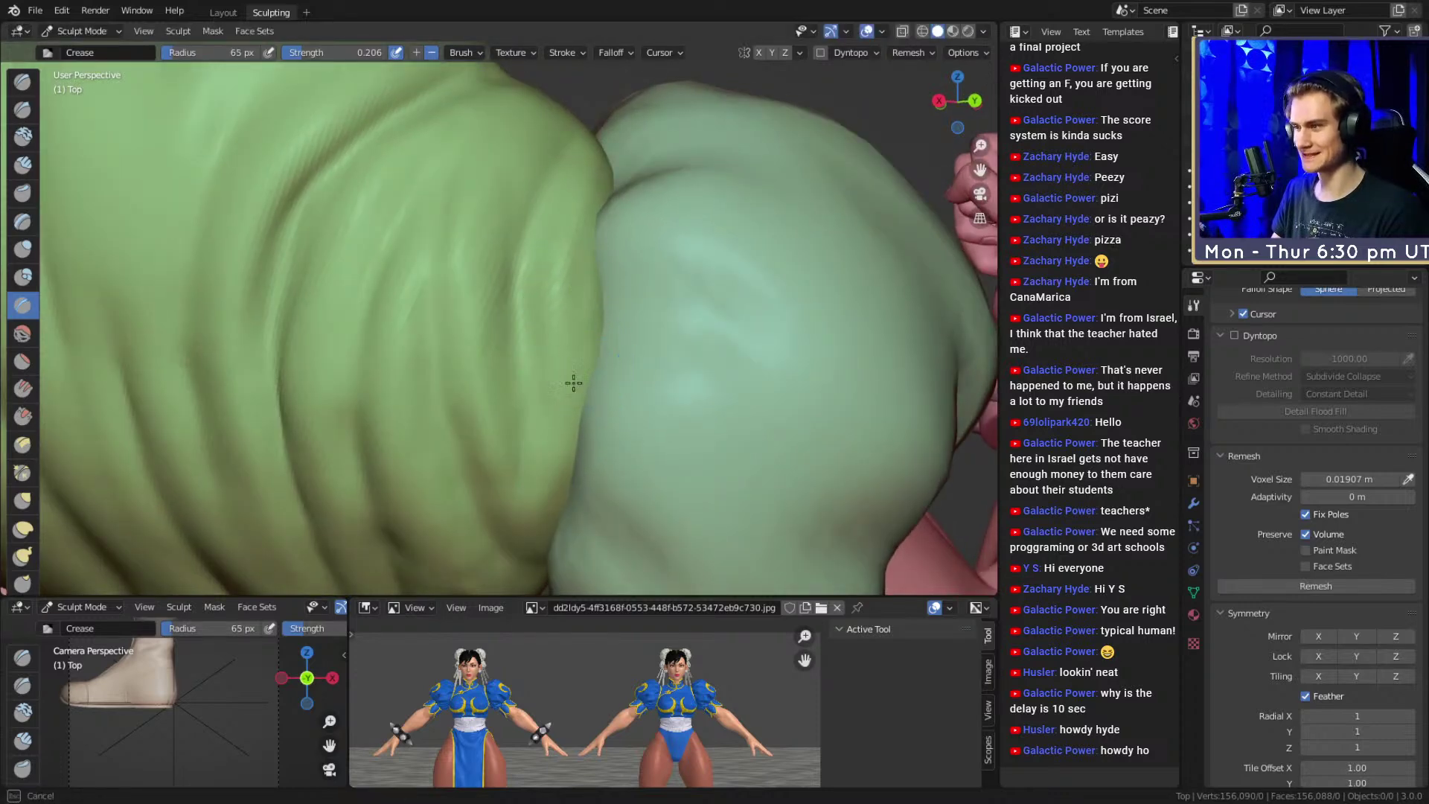
pyautogui.moveTo(563, 404); pyautogui.dragTo(547, 304, button='middle')
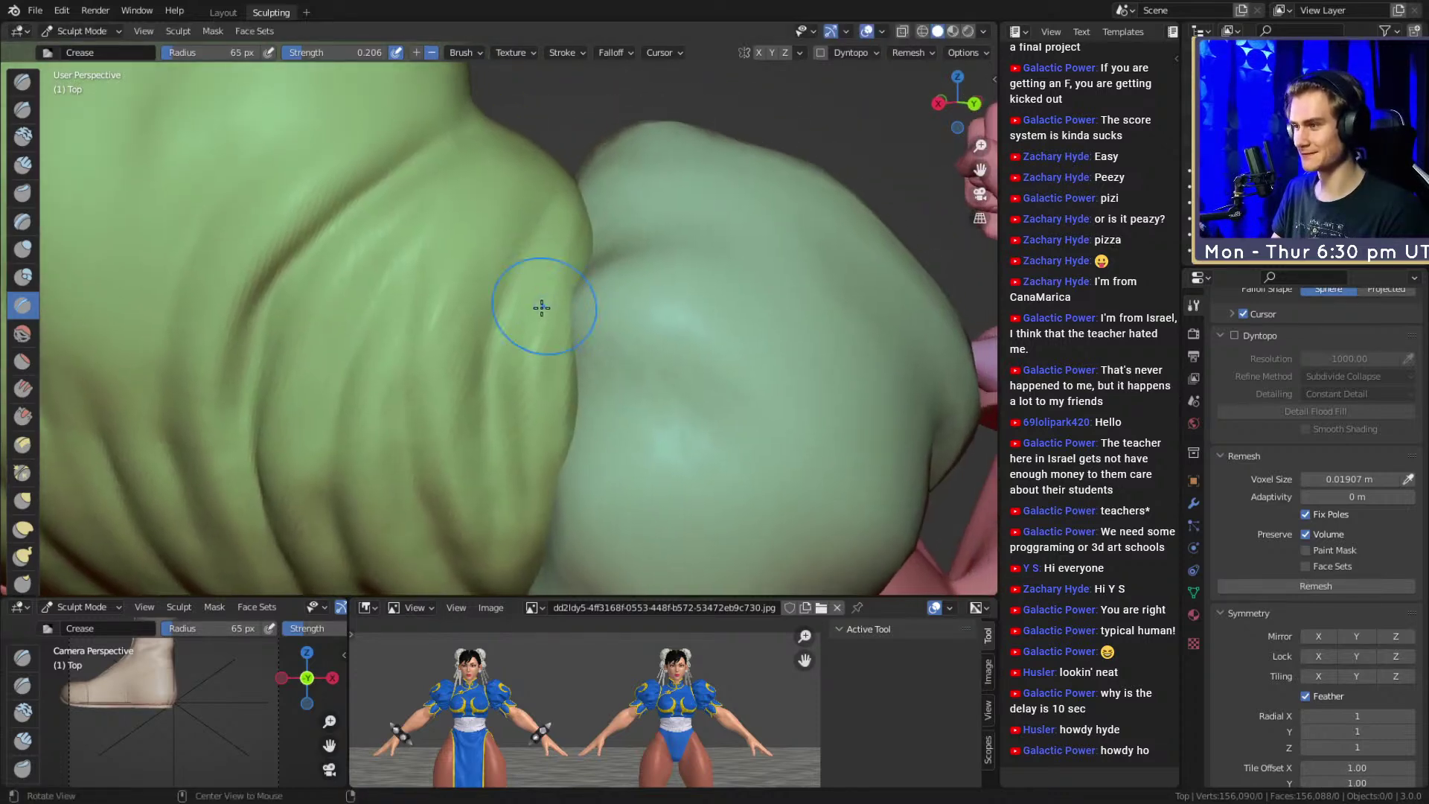
pyautogui.moveTo(550, 235); pyautogui.dragTo(546, 306, button='middle')
# Crease the upper shoulder folds along the edge of the teal sleeve with the Crease brush at 50 px
pyautogui.moveTo(497, 344); pyautogui.dragTo(490, 353)
pyautogui.press('f')
pyautogui.keyDown('alt'); pyautogui.moveTo(500, 309); pyautogui.dragTo(408, 369); pyautogui.keyUp('alt')
pyautogui.click(480, 328)
pyautogui.keyDown('alt'); pyautogui.moveTo(486, 306); pyautogui.dragTo(472, 342); pyautogui.keyUp('alt')
pyautogui.moveTo(536, 281); pyautogui.dragTo(292, 173, button='middle')
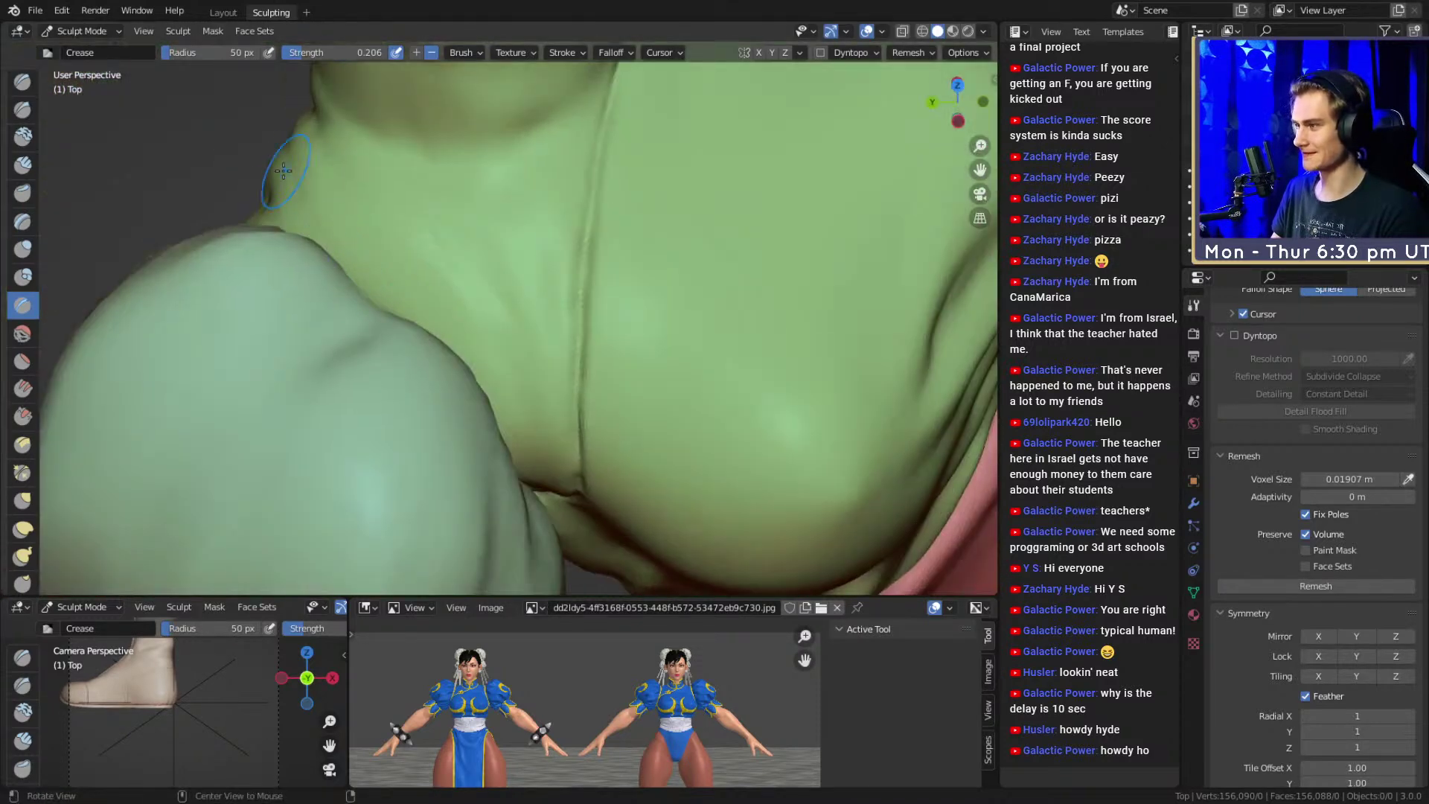
pyautogui.keyDown('shift'); pyautogui.moveTo(478, 255); pyautogui.dragTo(657, 344, button='middle'); pyautogui.keyUp('shift')
pyautogui.moveTo(656, 344)
pyautogui.keyDown('shift'); pyautogui.mouseDown(button='middle')
pyautogui.moveTo(624, 355)
pyautogui.moveTo(626, 281)
pyautogui.moveTo(561, 332)
pyautogui.moveTo(471, 333)
pyautogui.moveTo(510, 315)
pyautogui.moveTo(551, 331)
pyautogui.moveTo(747, 270)
pyautogui.moveTo(545, 308)
pyautogui.mouseUp(button='middle'); pyautogui.keyUp('shift')
# Carve a short deep fold into the back near the underside of the sleeve with the Crease brush at 34 px
pyautogui.press('f')
pyautogui.click(552, 342)
pyautogui.moveTo(378, 197); pyautogui.dragTo(540, 317, button='middle')
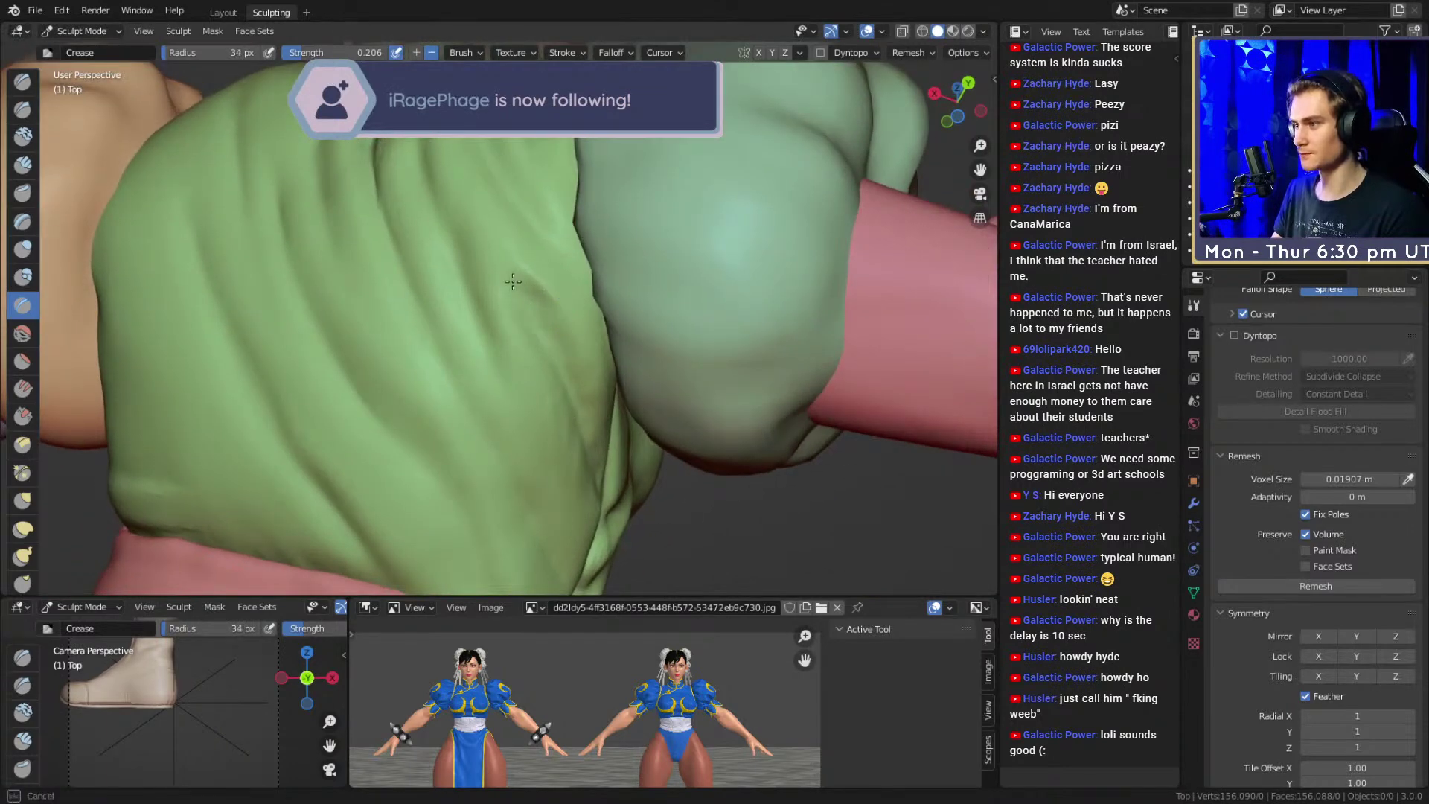
pyautogui.moveTo(589, 403); pyautogui.dragTo(562, 358)
pyautogui.moveTo(561, 357)
pyautogui.mouseDown(button='middle')
pyautogui.moveTo(548, 409)
pyautogui.moveTo(542, 372)
pyautogui.mouseUp(button='middle')
pyautogui.moveTo(531, 381); pyautogui.dragTo(537, 390)
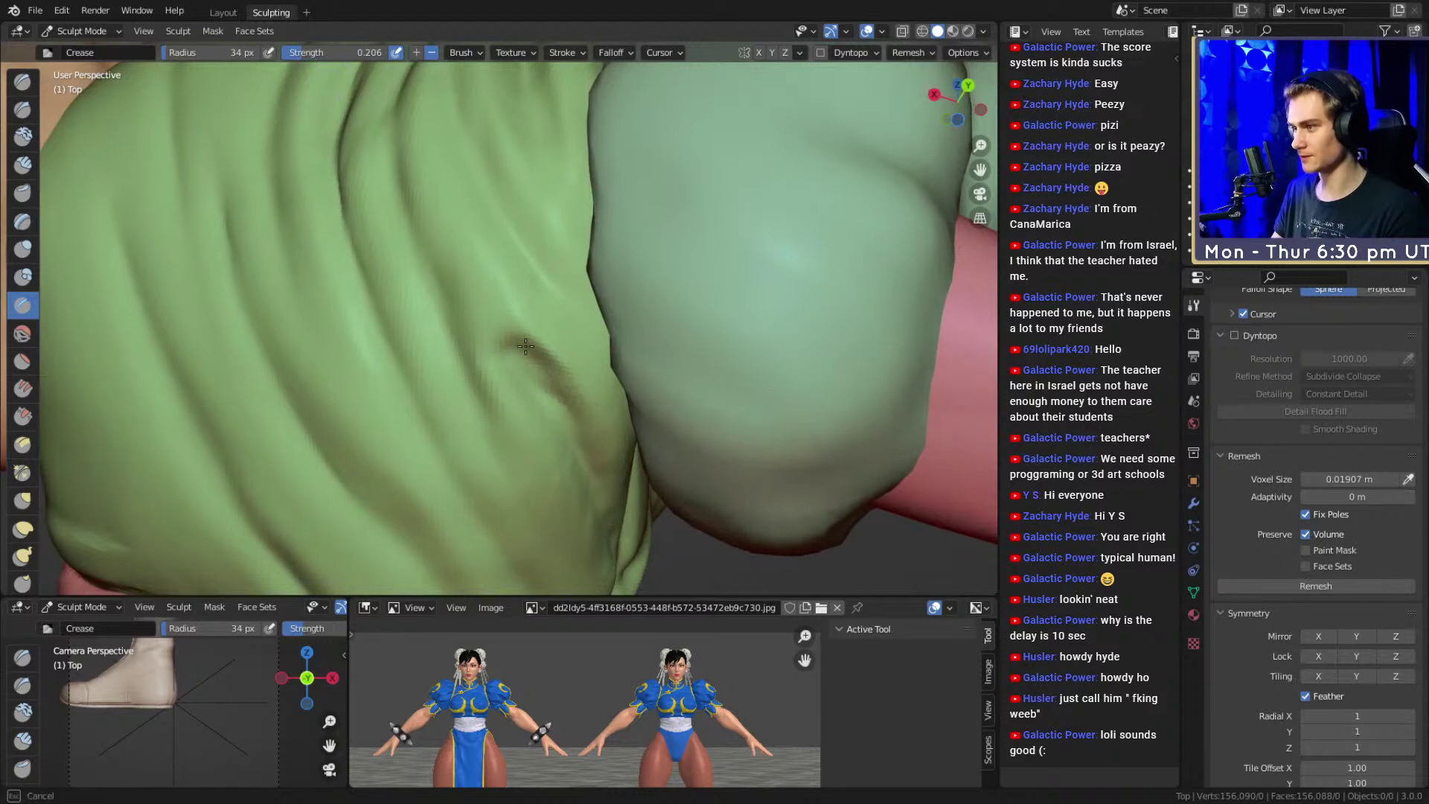
pyautogui.moveTo(568, 415); pyautogui.dragTo(497, 299, button='middle')
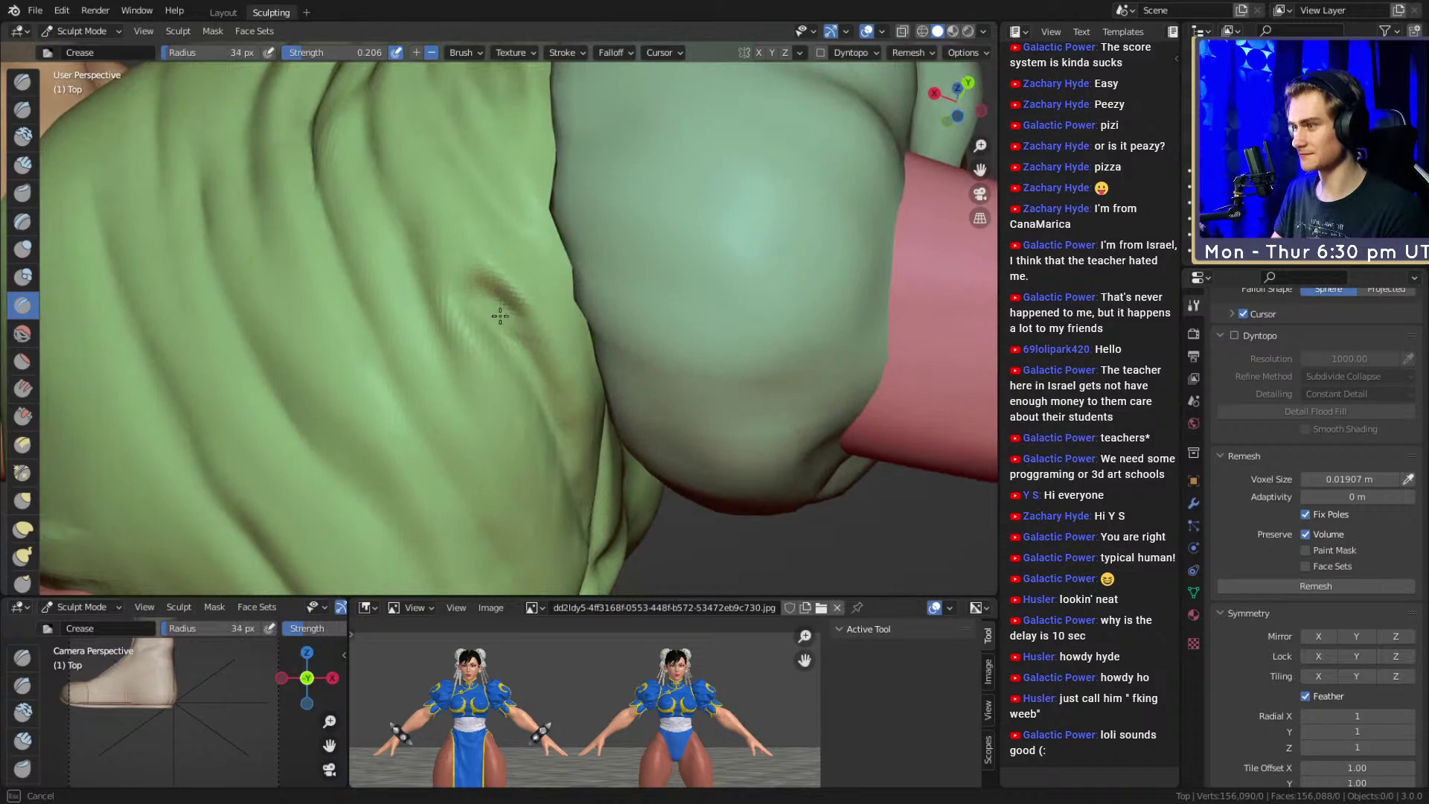
# Blend the new armpit fold into the surrounding back folds with the Crease brush at 44 px
pyautogui.scroll(-6, 565, 422)
pyautogui.moveTo(570, 428)
pyautogui.mouseDown(button='middle')
pyautogui.moveTo(558, 372)
pyautogui.moveTo(523, 365)
pyautogui.moveTo(520, 382)
pyautogui.mouseUp(button='middle')
pyautogui.scroll(6, 547, 375)
pyautogui.press('f')
pyautogui.click(459, 228)
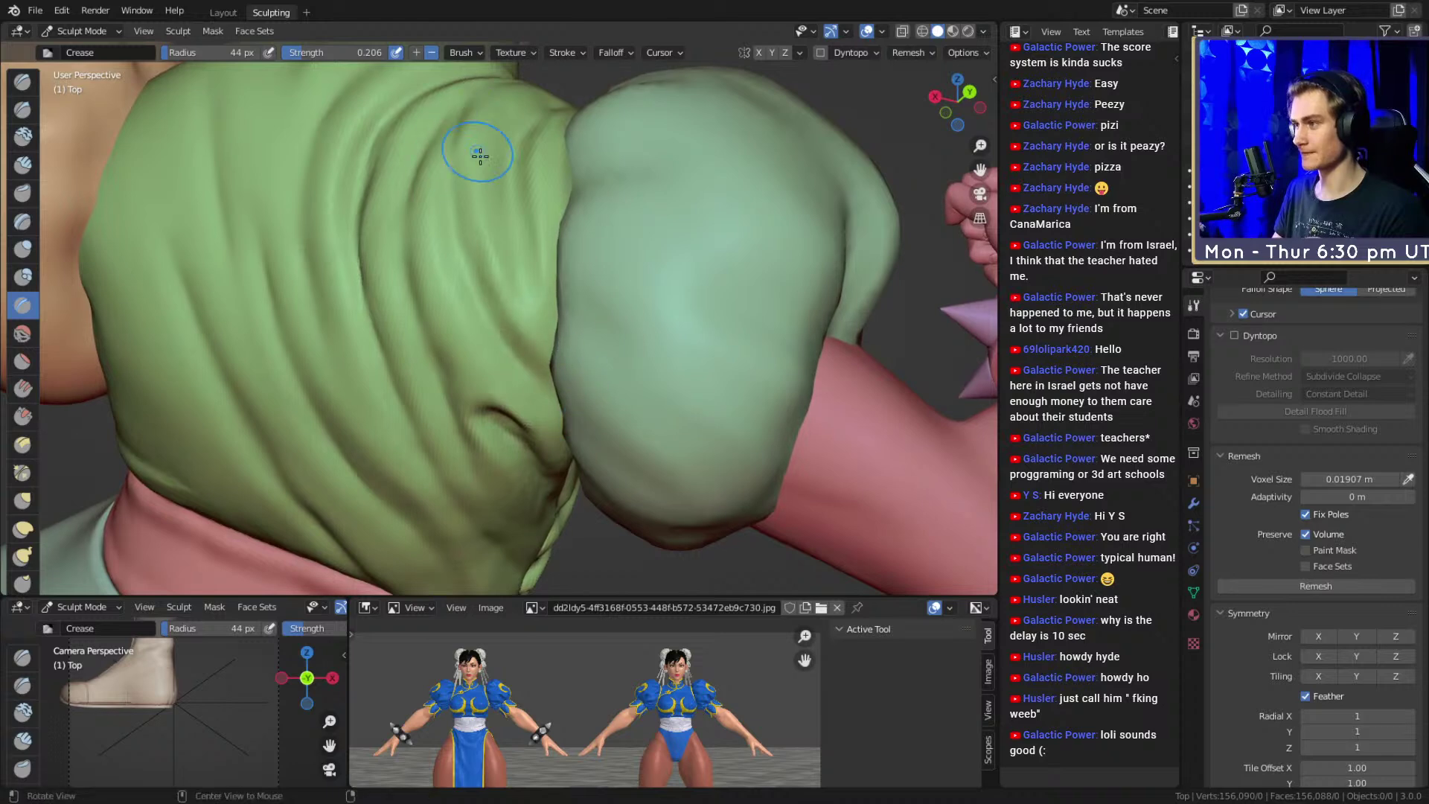
pyautogui.moveTo(472, 127); pyautogui.dragTo(507, 293, button='middle')
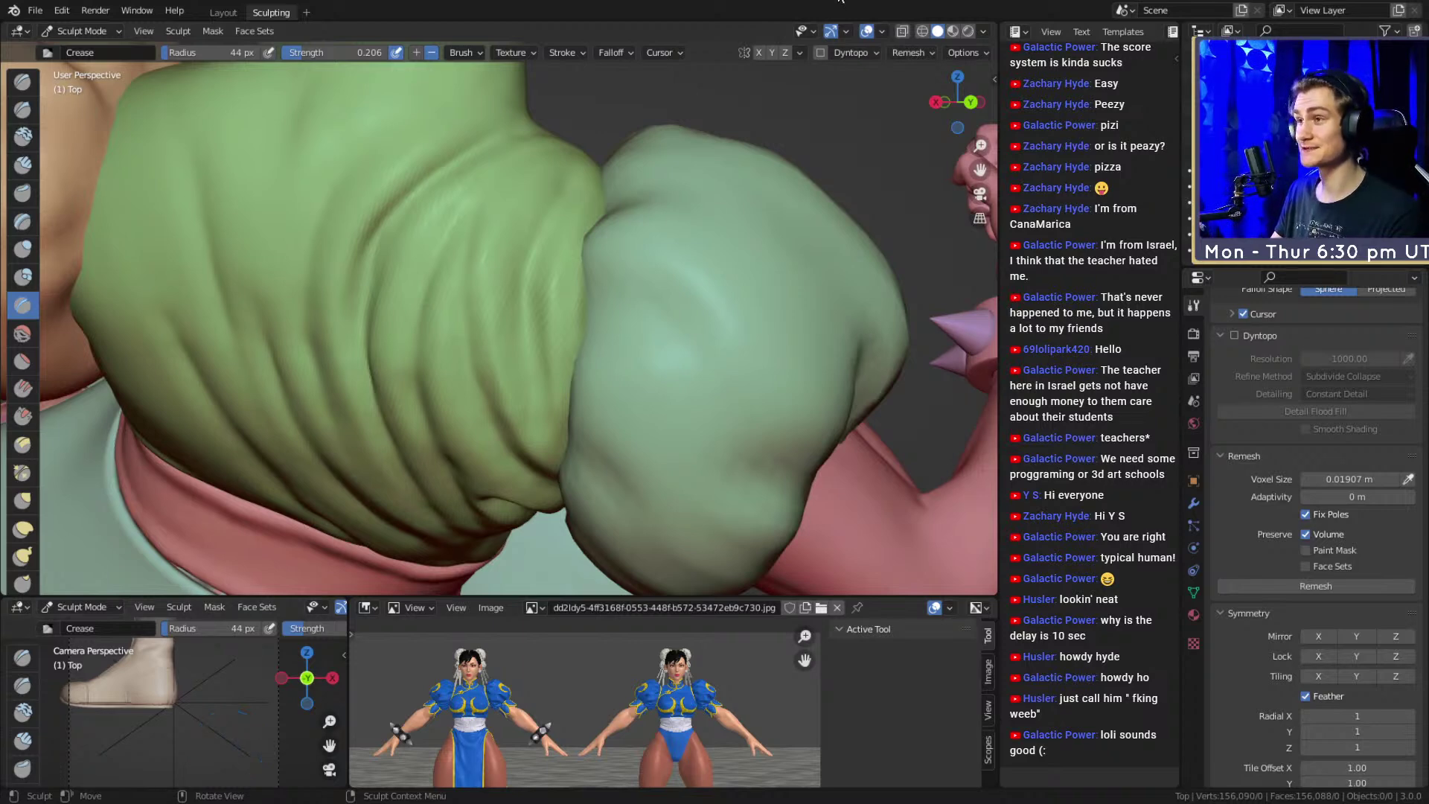
# Crease the folds running over the top of the shoulder below the collar with the Crease brush at 37 px
pyautogui.scroll(-7, 767, 245)
pyautogui.moveTo(738, 270)
pyautogui.keyDown('alt'); pyautogui.mouseDown()
pyautogui.moveTo(549, 302)
pyautogui.moveTo(462, 451)
pyautogui.mouseUp(); pyautogui.keyUp('alt')
pyautogui.scroll(8, 548, 303)
pyautogui.moveTo(462, 449)
pyautogui.mouseDown(button='middle')
pyautogui.moveTo(548, 338)
pyautogui.moveTo(578, 328)
pyautogui.moveTo(529, 376)
pyautogui.mouseUp(button='middle')
pyautogui.press('f')
pyautogui.moveTo(489, 407); pyautogui.dragTo(534, 353)
pyautogui.moveTo(581, 332)
pyautogui.mouseDown(button='middle')
pyautogui.moveTo(506, 371)
pyautogui.moveTo(448, 368)
pyautogui.mouseUp(button='middle')
pyautogui.press('f')
pyautogui.click(439, 351)
pyautogui.moveTo(316, 347); pyautogui.dragTo(303, 346)
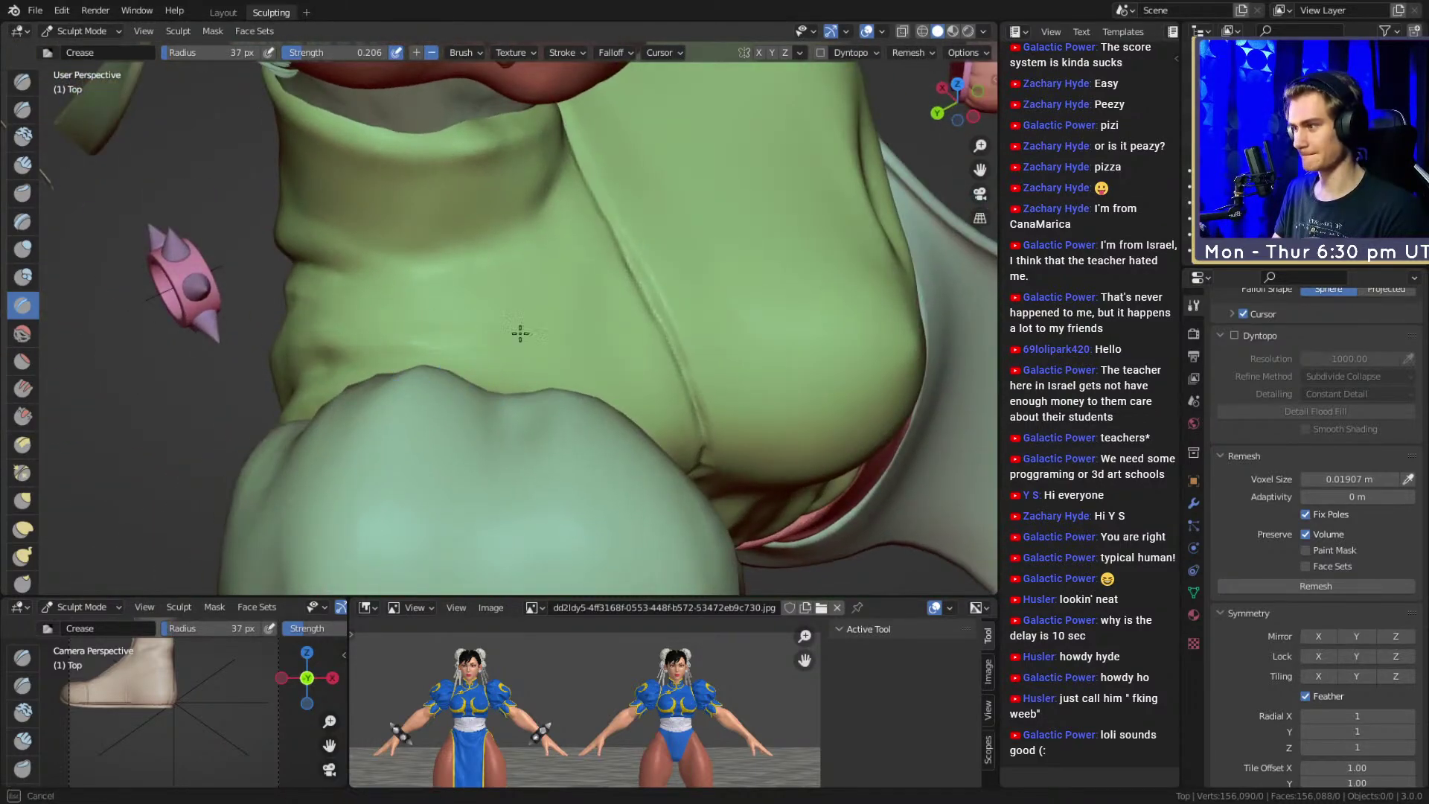
# Extend the shoulder folds onto the front between collar and sleeve with the Crease brush, adjusting its radius to 39 px
pyautogui.moveTo(461, 338); pyautogui.dragTo(543, 333, button='middle')
pyautogui.press('f')
pyautogui.click(554, 331)
pyautogui.moveTo(595, 289); pyautogui.dragTo(600, 288)
pyautogui.moveTo(409, 405); pyautogui.dragTo(462, 313, button='middle')
pyautogui.press('f')
pyautogui.moveTo(583, 252)
pyautogui.keyDown('alt'); pyautogui.mouseDown()
pyautogui.moveTo(470, 335)
pyautogui.moveTo(633, 366)
pyautogui.moveTo(449, 364)
pyautogui.mouseUp(); pyautogui.keyUp('alt')
pyautogui.press('f')
pyautogui.click(494, 342)
pyautogui.press('f')
pyautogui.click(446, 389)
pyautogui.moveTo(446, 389); pyautogui.dragTo(461, 361, button='middle')
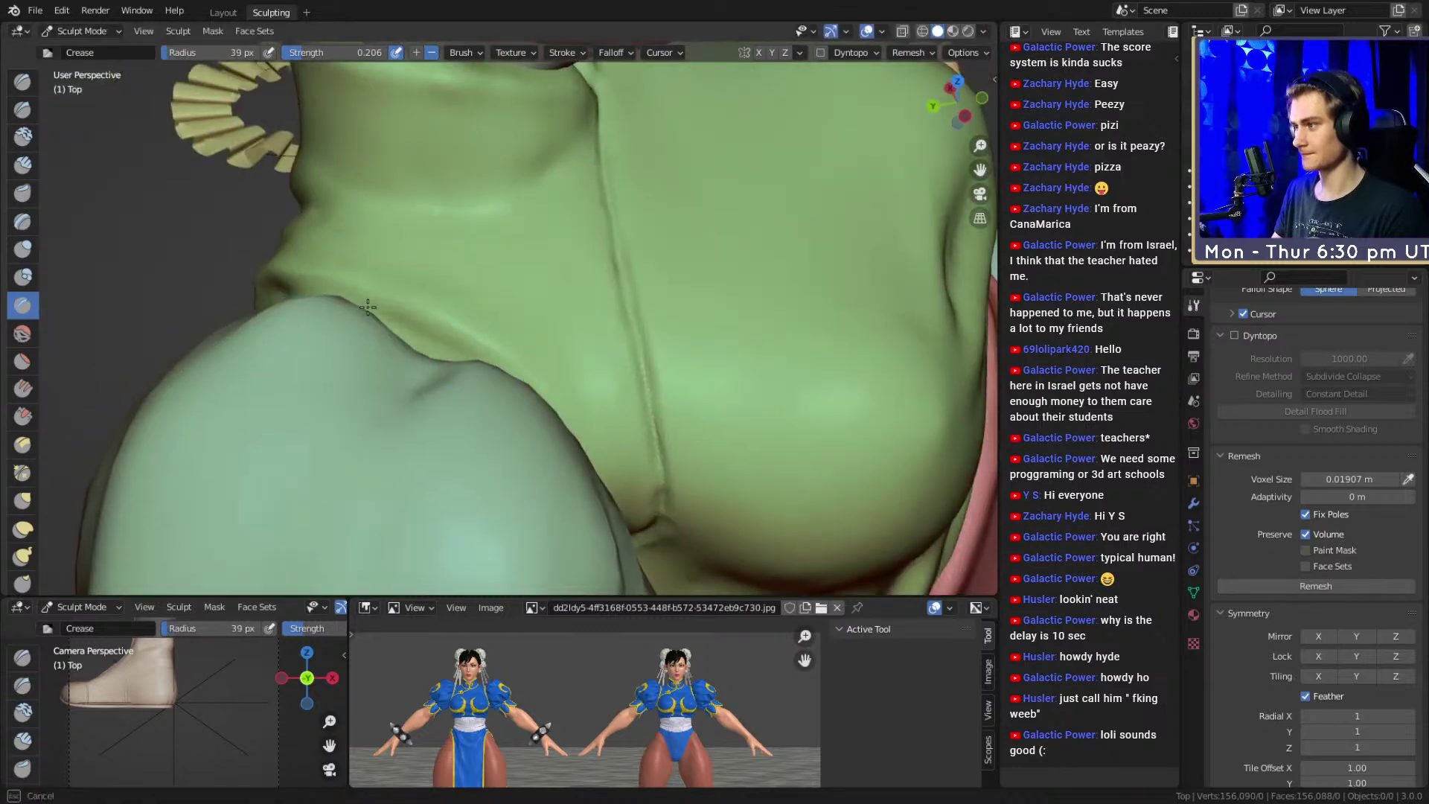
# Deepen the long diagonal shoulder folds between collar and sleeve with the Crease brush at 48 px, 63 px and 32 px
pyautogui.moveTo(296, 291)
pyautogui.mouseDown(button='middle')
pyautogui.moveTo(584, 290)
pyautogui.moveTo(527, 321)
pyautogui.mouseUp(button='middle')
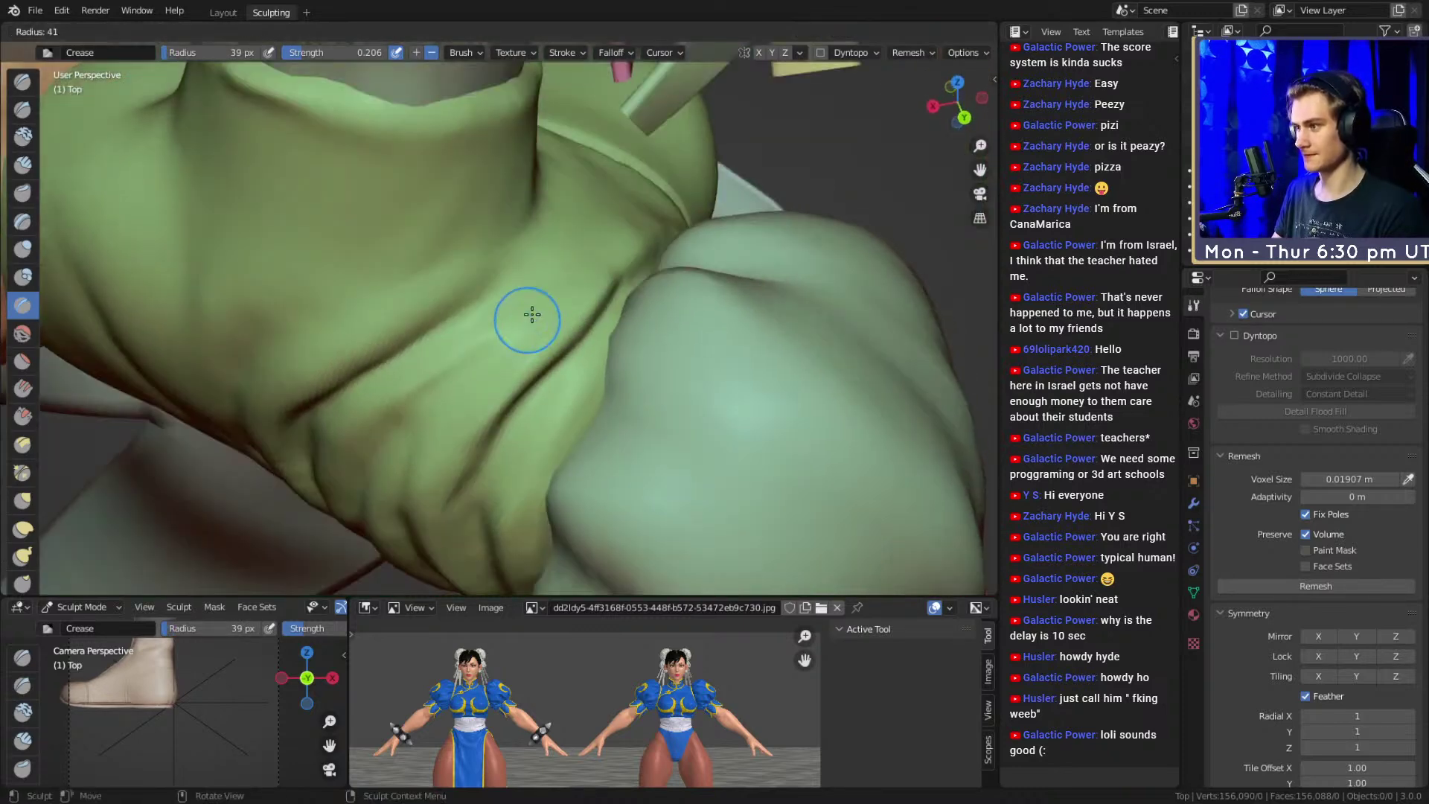
pyautogui.moveTo(482, 363)
pyautogui.mouseDown(button='middle')
pyautogui.moveTo(574, 278)
pyautogui.moveTo(529, 314)
pyautogui.moveTo(463, 297)
pyautogui.mouseUp(button='middle')
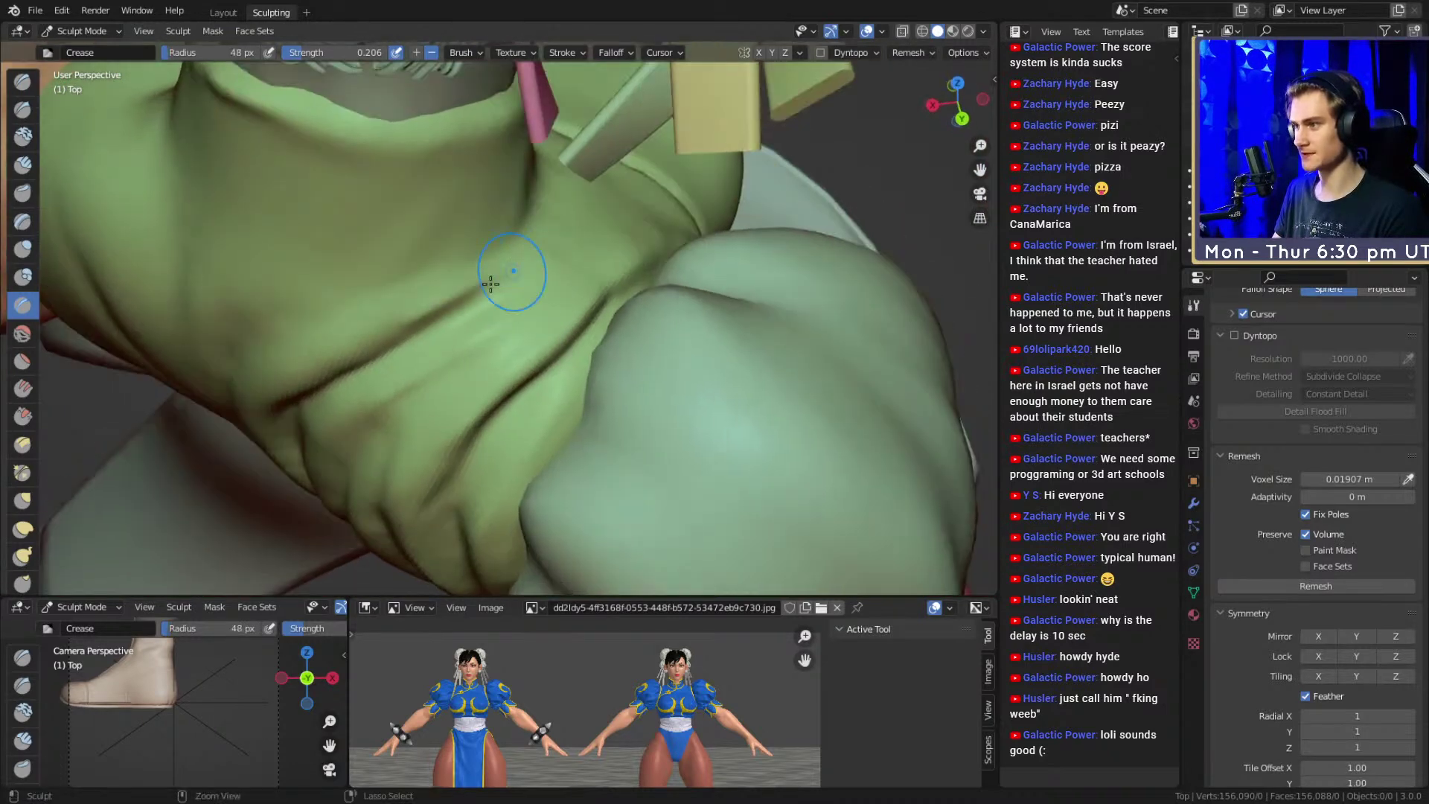
pyautogui.press('f')
pyautogui.moveTo(605, 236)
pyautogui.mouseDown(button='middle')
pyautogui.moveTo(452, 319)
pyautogui.moveTo(519, 312)
pyautogui.mouseUp(button='middle')
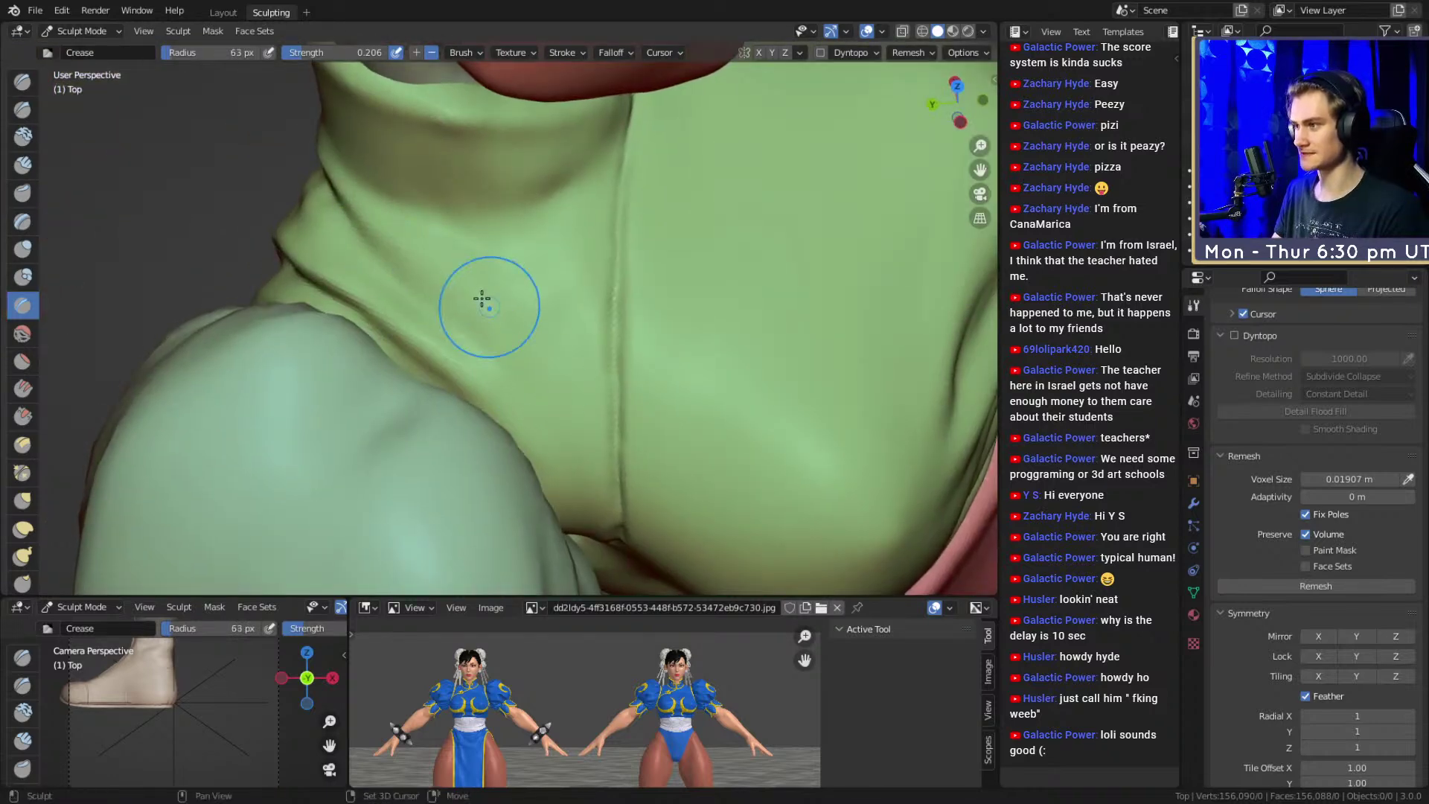
pyautogui.moveTo(399, 239)
pyautogui.mouseDown(button='middle')
pyautogui.moveTo(565, 322)
pyautogui.moveTo(519, 353)
pyautogui.moveTo(447, 335)
pyautogui.moveTo(469, 347)
pyautogui.moveTo(491, 322)
pyautogui.moveTo(513, 335)
pyautogui.mouseUp(button='middle')
pyautogui.moveTo(521, 357)
pyautogui.keyDown('ctrl'); pyautogui.mouseDown(button='middle')
pyautogui.moveTo(551, 316)
pyautogui.moveTo(536, 354)
pyautogui.moveTo(555, 325)
pyautogui.moveTo(525, 342)
pyautogui.moveTo(478, 247)
pyautogui.moveTo(536, 332)
pyautogui.moveTo(463, 237)
pyautogui.moveTo(506, 223)
pyautogui.moveTo(624, 314)
pyautogui.mouseUp(button='middle'); pyautogui.keyUp('ctrl')
pyautogui.press('f')
pyautogui.click(509, 342)
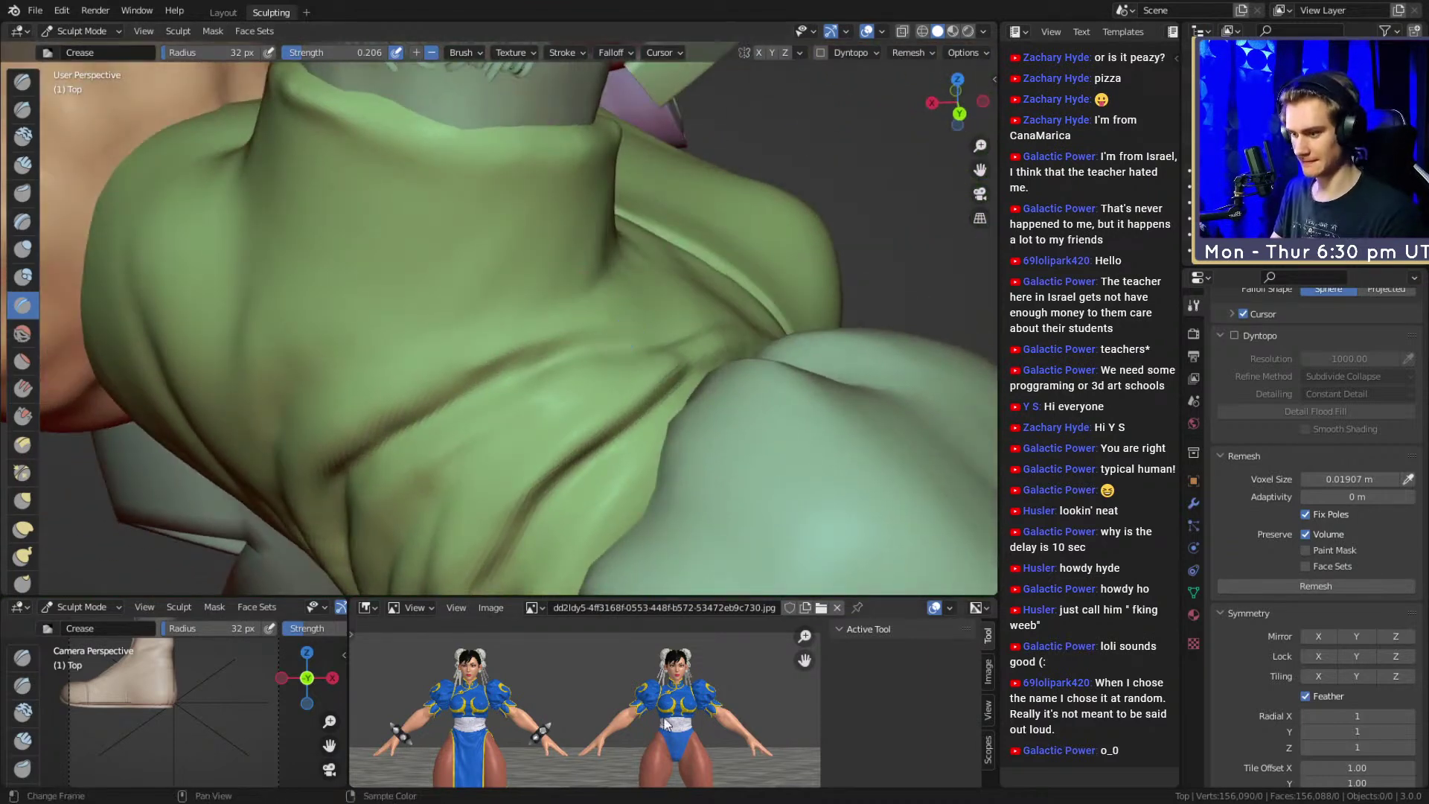
# Enlarge the collar area of the reference image and crease the front of the collar base at 32 px and 45 px
pyautogui.scroll(5, 654, 660)
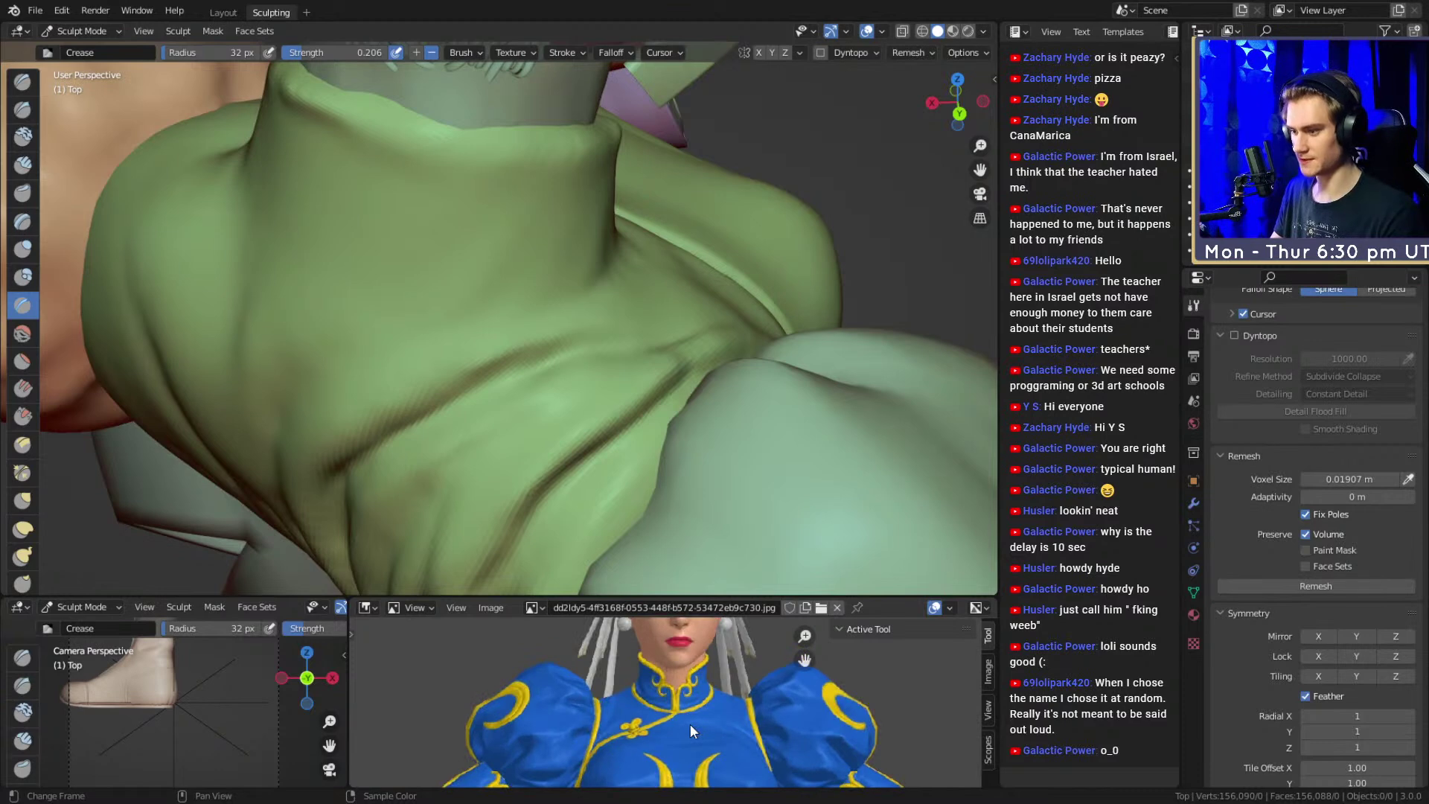
pyautogui.moveTo(484, 291)
pyautogui.mouseDown(button='middle')
pyautogui.moveTo(514, 309)
pyautogui.moveTo(622, 297)
pyautogui.moveTo(470, 328)
pyautogui.mouseUp(button='middle')
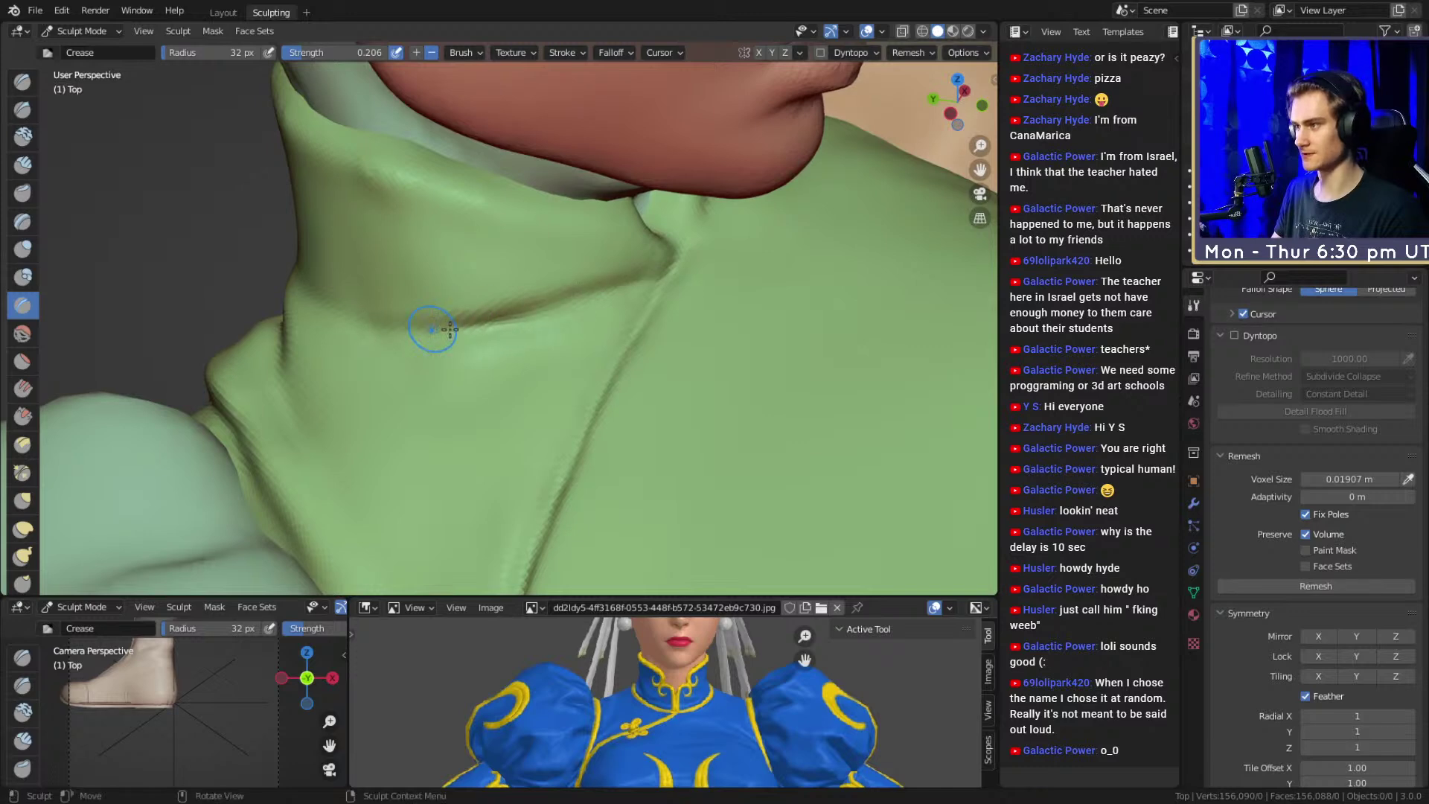
pyautogui.moveTo(412, 326); pyautogui.dragTo(479, 325)
pyautogui.moveTo(479, 326); pyautogui.dragTo(533, 310, button='middle')
pyautogui.press('f')
pyautogui.click(543, 309)
pyautogui.moveTo(449, 325); pyautogui.dragTo(538, 316)
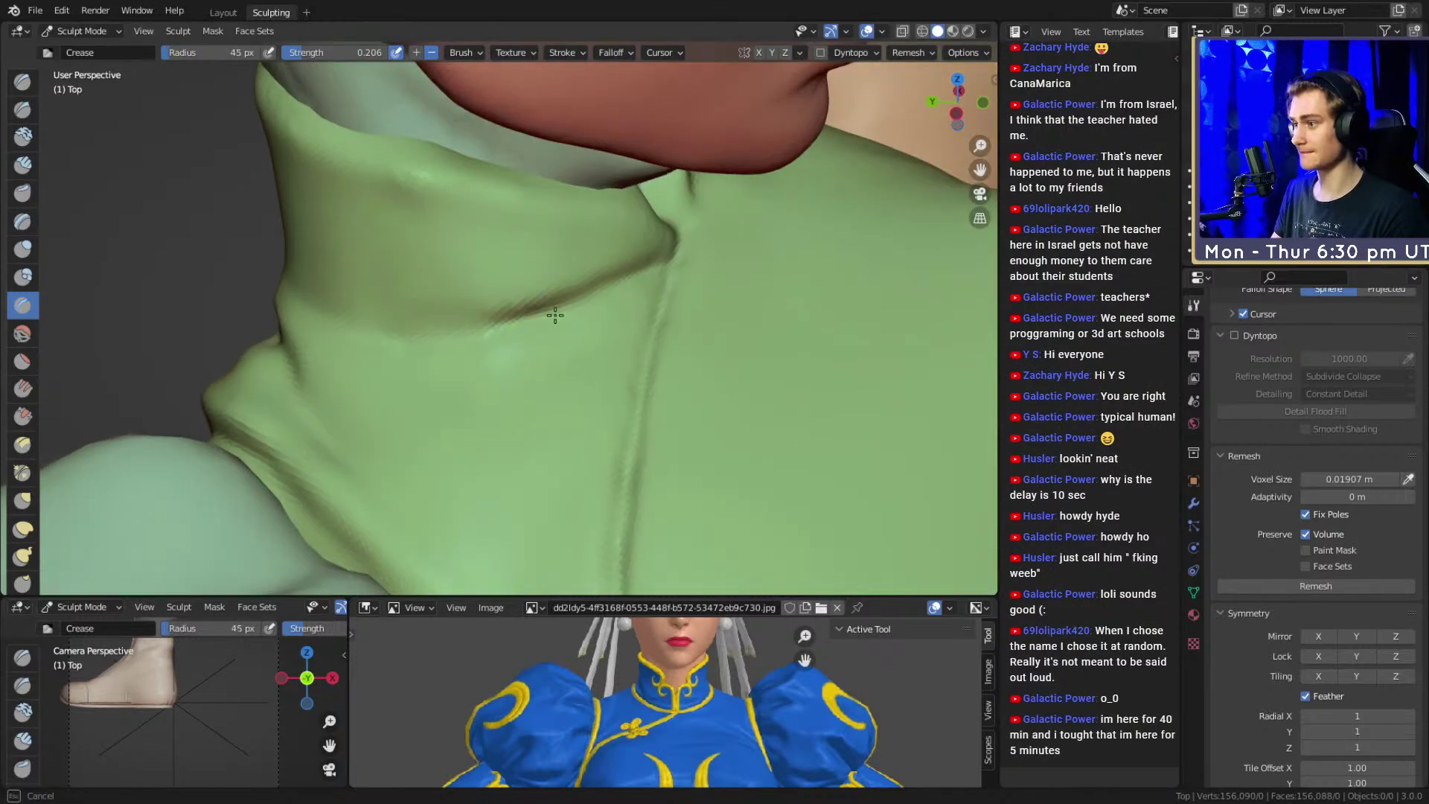
# Carve a continuous seam along the side of the collar base with repeated Crease strokes at 45 px
pyautogui.moveTo(479, 330)
pyautogui.mouseDown(button='middle')
pyautogui.moveTo(462, 318)
pyautogui.moveTo(526, 256)
pyautogui.mouseUp(button='middle')
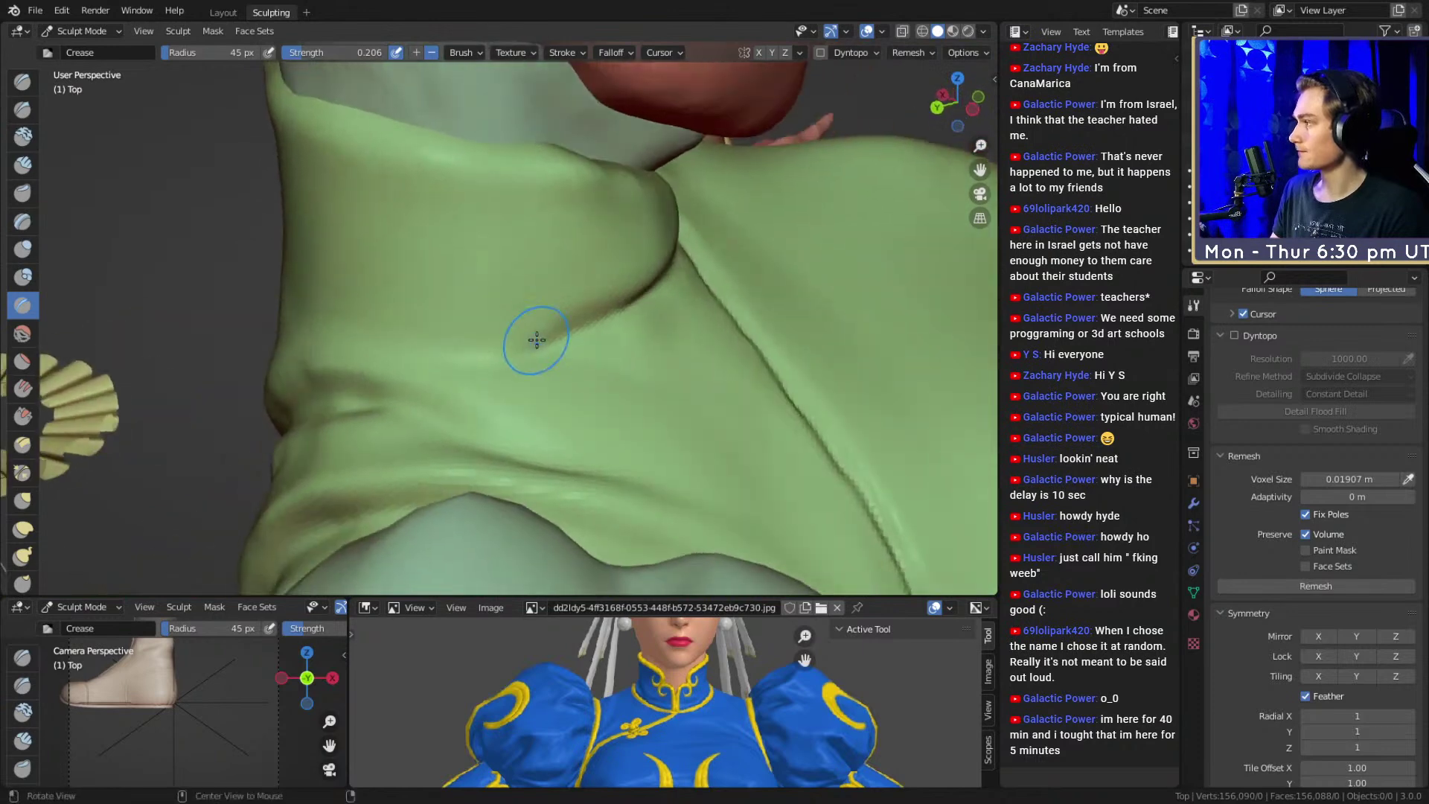
pyautogui.moveTo(610, 358); pyautogui.dragTo(511, 359, button='middle')
pyautogui.moveTo(397, 370); pyautogui.dragTo(465, 371, button='middle')
pyautogui.moveTo(641, 342); pyautogui.dragTo(451, 367)
pyautogui.moveTo(434, 367); pyautogui.dragTo(514, 359, button='middle')
pyautogui.moveTo(674, 332); pyautogui.dragTo(455, 342)
pyautogui.moveTo(644, 339); pyautogui.dragTo(454, 335)
pyautogui.moveTo(446, 340); pyautogui.dragTo(548, 311, button='middle')
pyautogui.moveTo(627, 311); pyautogui.dragTo(366, 296)
pyautogui.moveTo(419, 307); pyautogui.dragTo(629, 312, button='middle')
pyautogui.moveTo(635, 318); pyautogui.dragTo(447, 302)
pyautogui.moveTo(645, 312); pyautogui.dragTo(417, 290)
pyautogui.moveTo(400, 287); pyautogui.dragTo(487, 313, button='middle')
pyautogui.moveTo(362, 313)
pyautogui.mouseDown(button='middle')
pyautogui.moveTo(573, 362)
pyautogui.moveTo(561, 325)
pyautogui.moveTo(605, 373)
pyautogui.moveTo(647, 322)
pyautogui.moveTo(642, 346)
pyautogui.moveTo(526, 367)
pyautogui.mouseUp(button='middle')
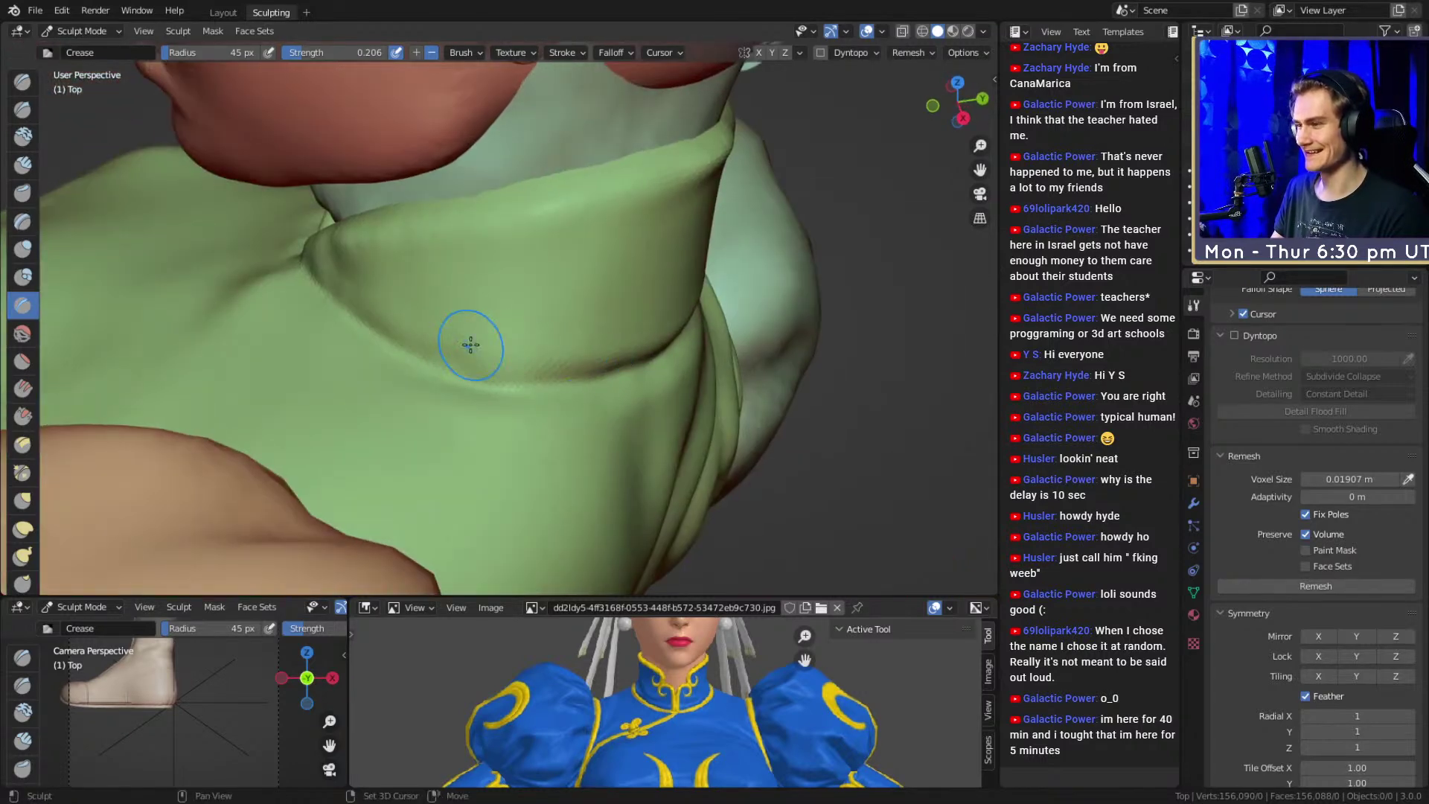
# Continue the collar base seam around the back of the neck with the Crease brush at 74 px
pyautogui.moveTo(679, 322); pyautogui.dragTo(559, 285, button='middle')
pyautogui.press('f')
pyautogui.click(530, 303)
pyautogui.moveTo(669, 320)
pyautogui.mouseDown(button='middle')
pyautogui.moveTo(626, 277)
pyautogui.moveTo(568, 297)
pyautogui.moveTo(556, 262)
pyautogui.mouseUp(button='middle')
pyautogui.moveTo(686, 274); pyautogui.dragTo(698, 264, button='middle')
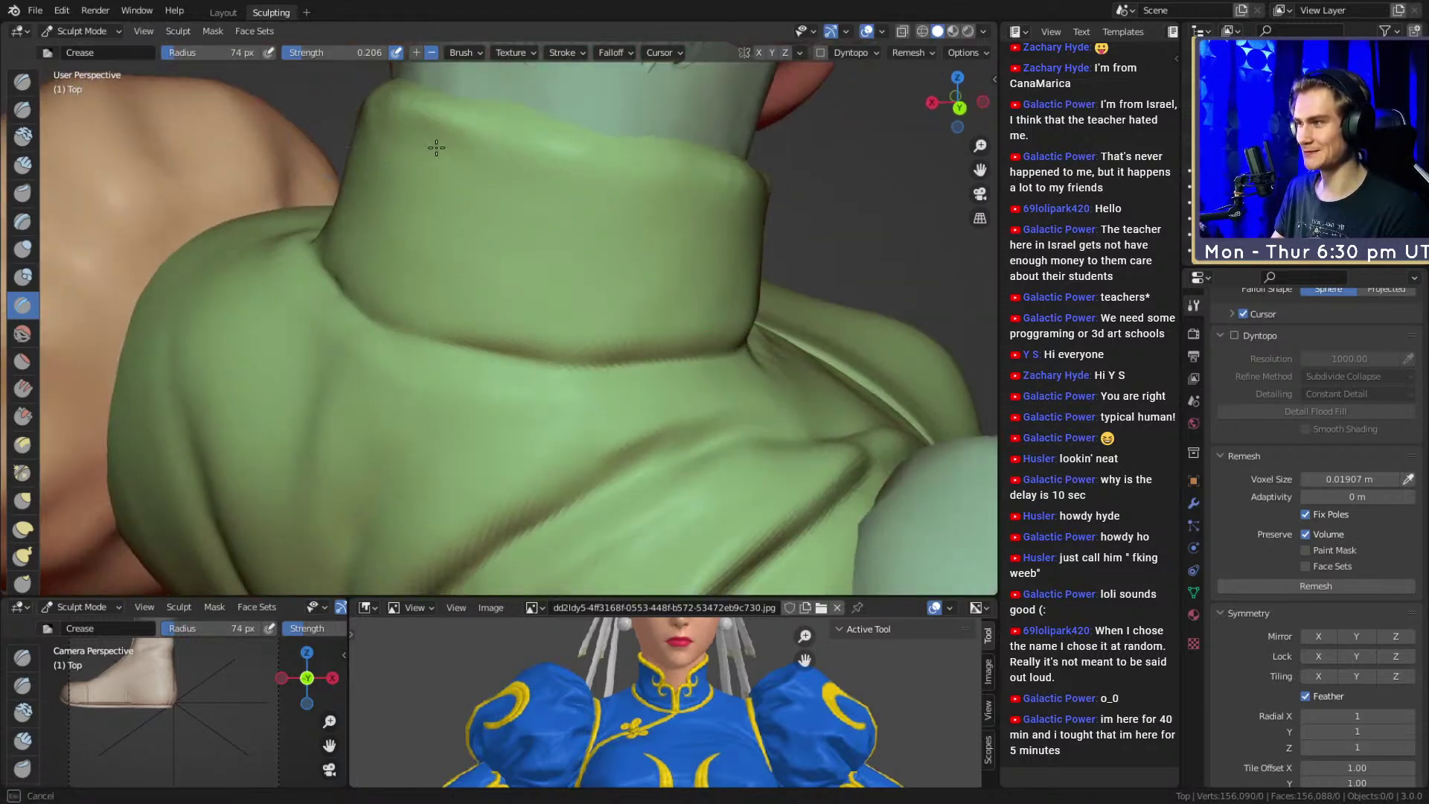
pyautogui.moveTo(606, 242); pyautogui.dragTo(499, 316, button='middle')
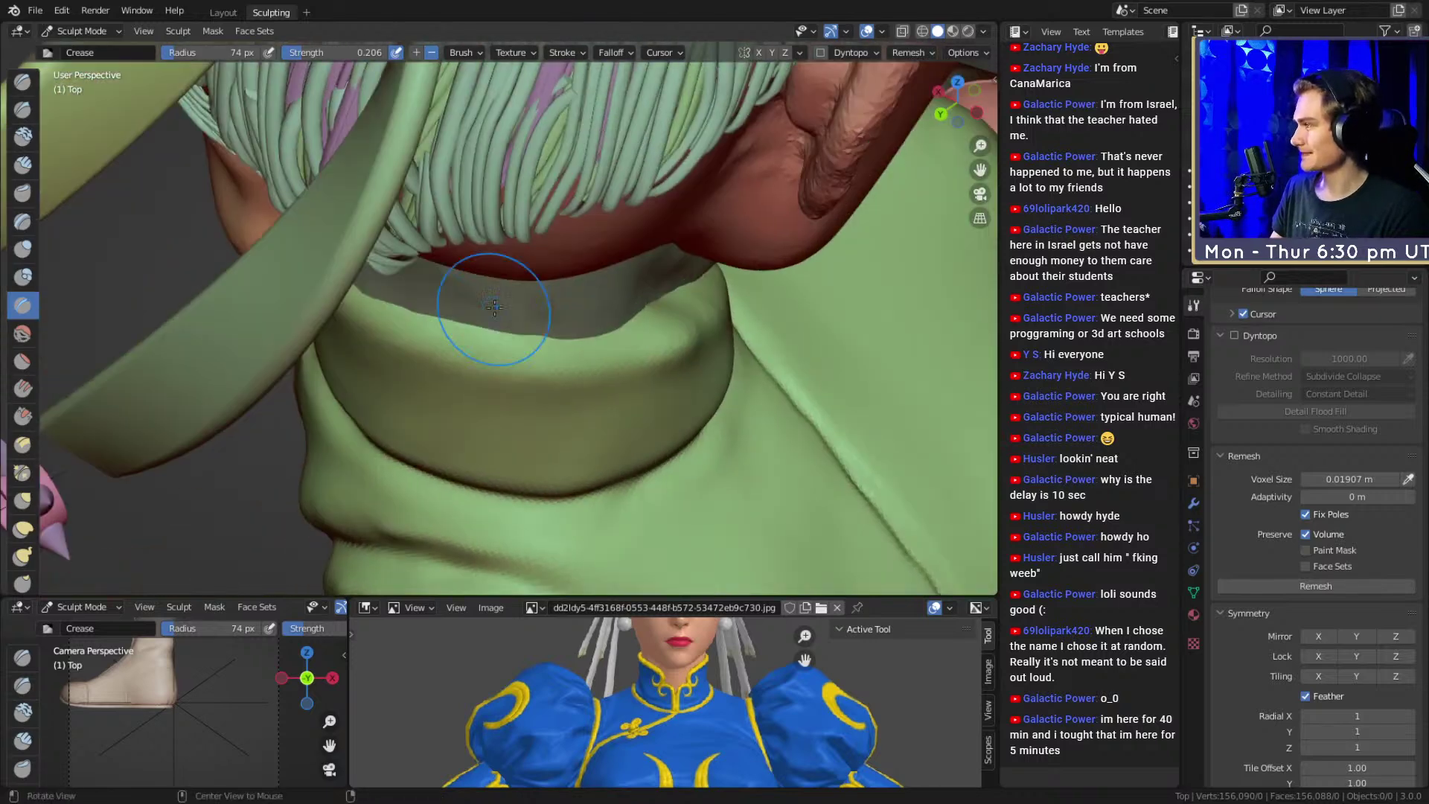
pyautogui.moveTo(595, 305)
pyautogui.mouseDown(button='middle')
pyautogui.moveTo(389, 277)
pyautogui.moveTo(441, 263)
pyautogui.mouseUp(button='middle')
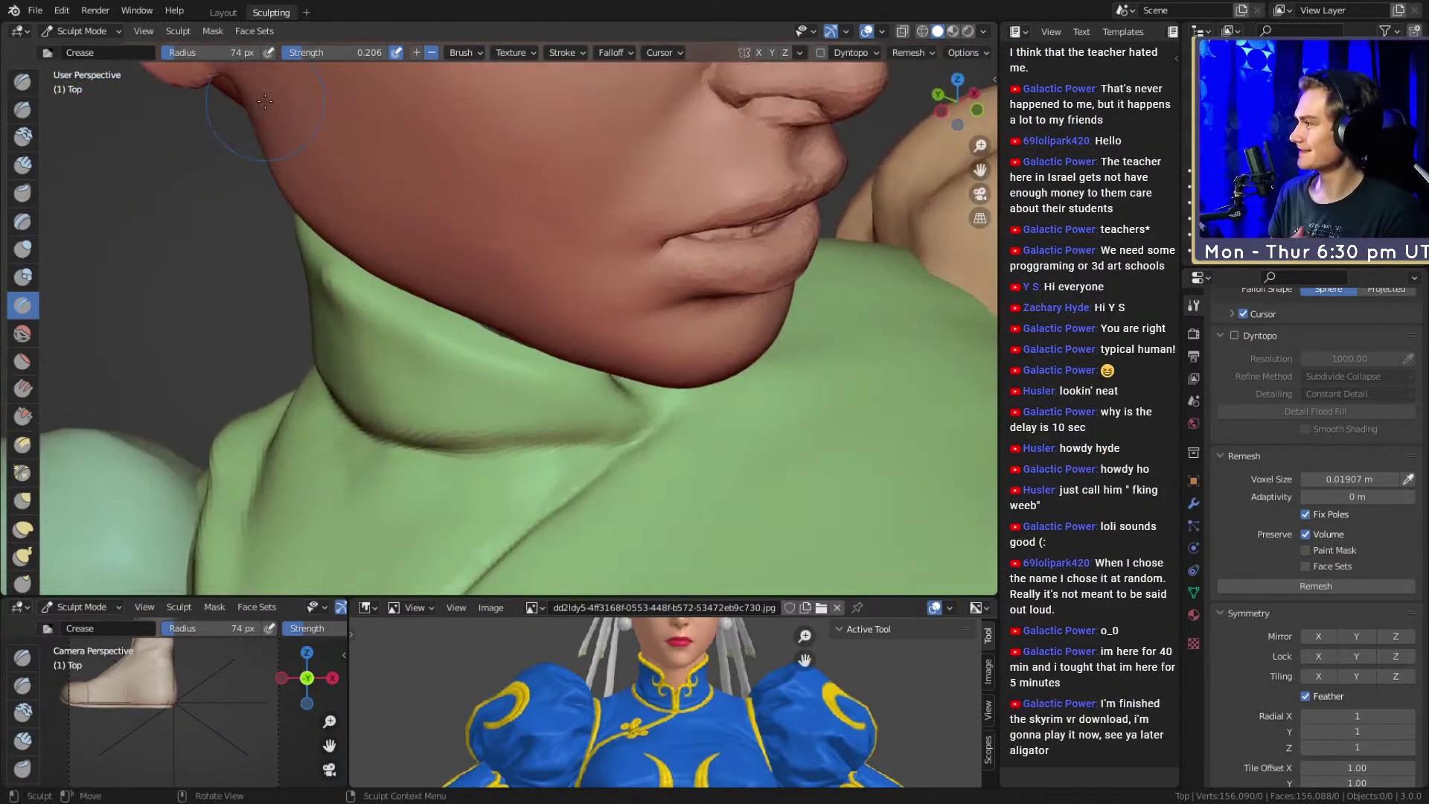
# Sharpen the collar's front opening below the chin with the Crease brush at 46 px and strength 0.570
pyautogui.moveTo(606, 337)
pyautogui.mouseDown(button='middle')
pyautogui.moveTo(569, 319)
pyautogui.moveTo(558, 367)
pyautogui.moveTo(561, 294)
pyautogui.moveTo(651, 347)
pyautogui.moveTo(638, 319)
pyautogui.moveTo(505, 326)
pyautogui.moveTo(393, 305)
pyautogui.mouseUp(button='middle')
pyautogui.moveTo(372, 299)
pyautogui.mouseDown()
pyautogui.moveTo(388, 330)
pyautogui.moveTo(378, 312)
pyautogui.mouseUp()
pyautogui.hotkey('shift', 'f')
pyautogui.click(437, 320)
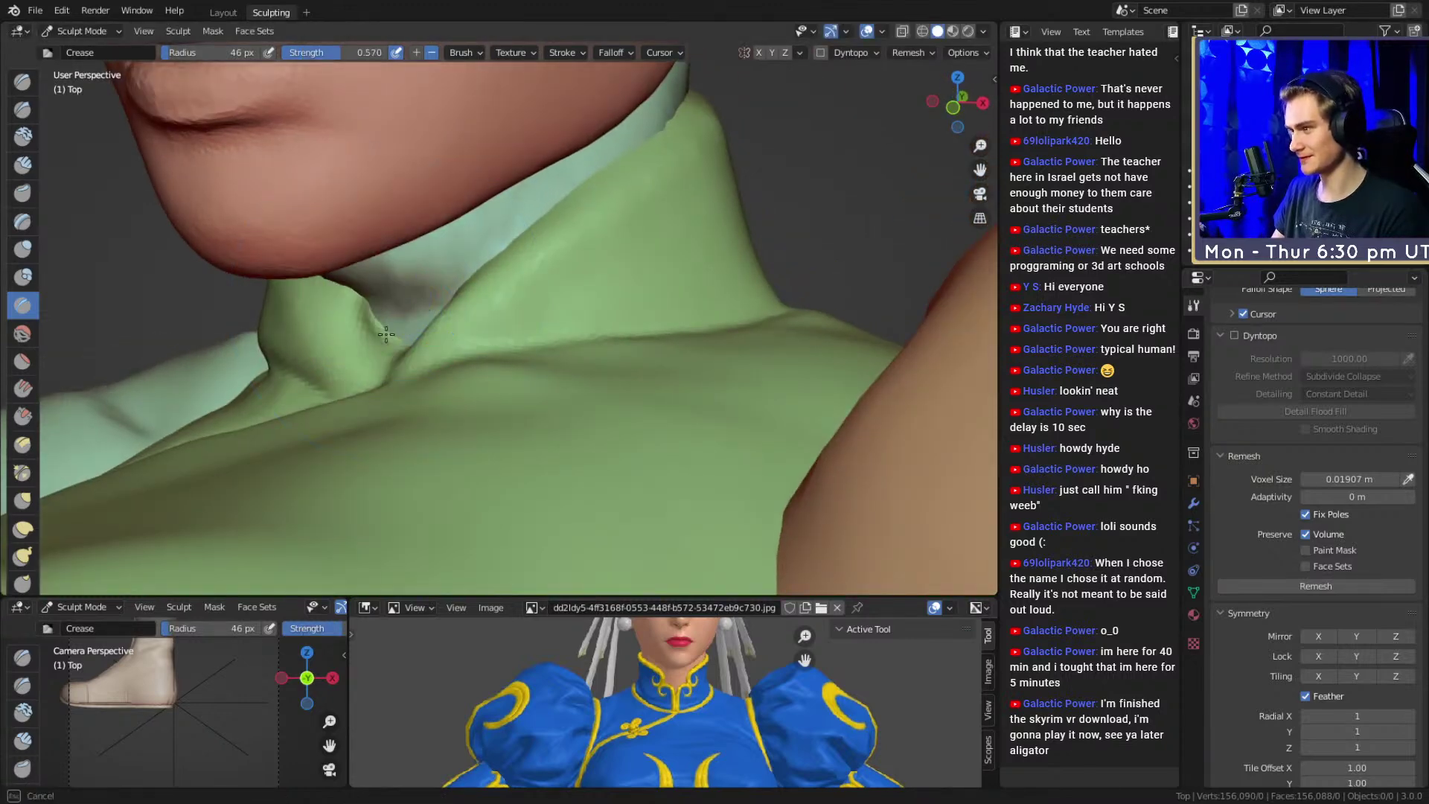
pyautogui.moveTo(369, 304)
pyautogui.mouseDown(button='middle')
pyautogui.moveTo(367, 321)
pyautogui.moveTo(469, 294)
pyautogui.moveTo(593, 315)
pyautogui.moveTo(663, 360)
pyautogui.mouseUp(button='middle')
pyautogui.moveTo(693, 375)
pyautogui.keyDown('alt'); pyautogui.mouseDown()
pyautogui.moveTo(672, 389)
pyautogui.moveTo(711, 427)
pyautogui.mouseUp(); pyautogui.keyUp('alt')
pyautogui.press('f')
pyautogui.click(664, 390)
# Lower the Crease brush strength to 0.309 and refine the collar base at the front and side at 53 px
pyautogui.moveTo(560, 436); pyautogui.dragTo(490, 244, button='middle')
pyautogui.hotkey('shift', 'f')
pyautogui.click(640, 384)
pyautogui.moveTo(632, 407); pyautogui.dragTo(460, 421)
pyautogui.moveTo(604, 372); pyautogui.dragTo(595, 345, button='middle')
pyautogui.press('f')
pyautogui.click(597, 346)
pyautogui.press('f')
pyautogui.click(556, 335)
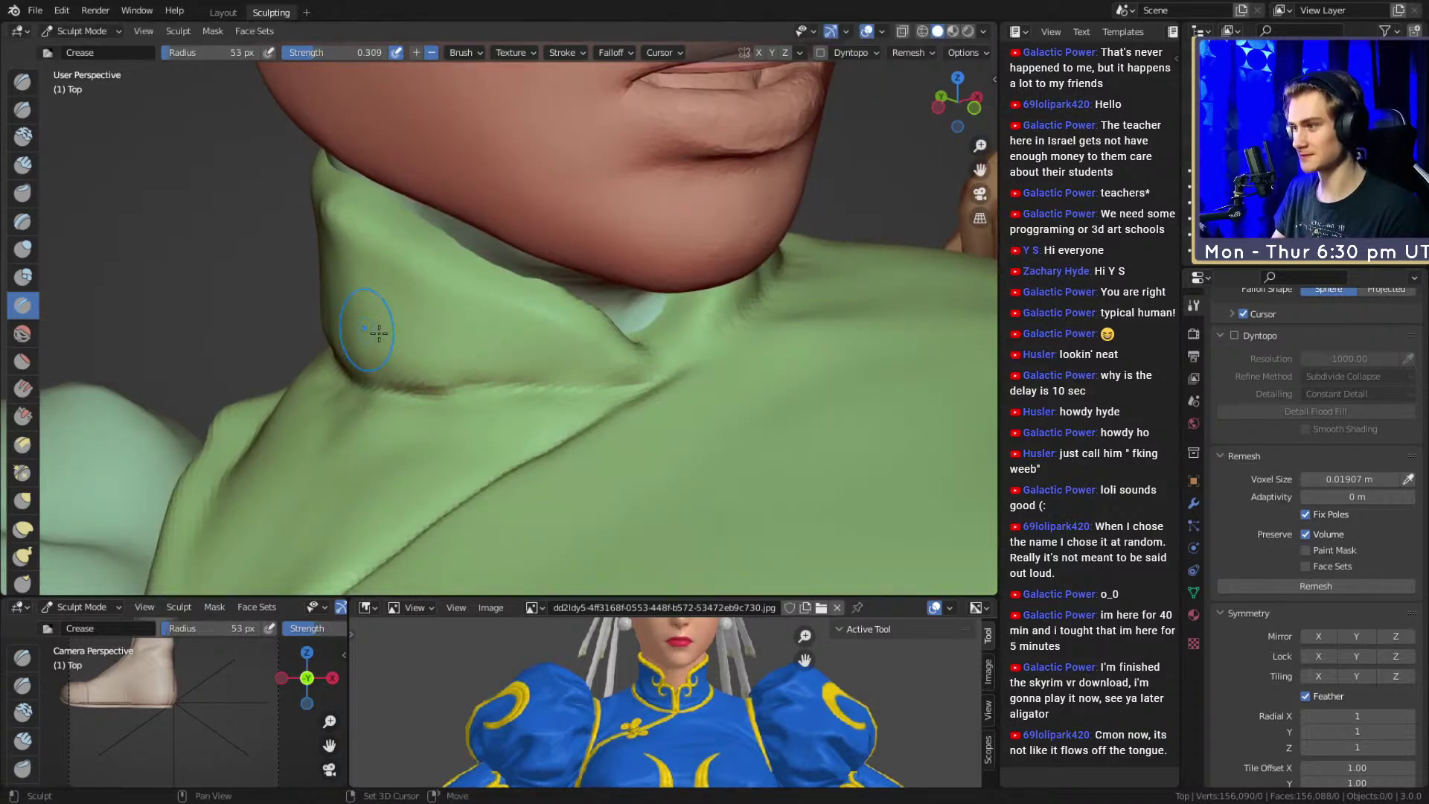
pyautogui.moveTo(384, 331); pyautogui.dragTo(506, 319, button='middle')
pyautogui.moveTo(389, 336); pyautogui.dragTo(373, 338)
# Tighten the seam under the side of the collar with the Crease brush at 35 px
pyautogui.moveTo(477, 278); pyautogui.dragTo(568, 306, button='middle')
pyautogui.press('f')
pyautogui.click(593, 329)
pyautogui.moveTo(367, 263); pyautogui.dragTo(583, 238, button='middle')
pyautogui.moveTo(610, 299)
pyautogui.mouseDown(button='middle')
pyautogui.moveTo(513, 281)
pyautogui.moveTo(616, 360)
pyautogui.mouseUp(button='middle')
pyautogui.moveTo(504, 267); pyautogui.dragTo(610, 306, button='middle')
pyautogui.moveTo(478, 281); pyautogui.dragTo(600, 326, button='middle')
pyautogui.moveTo(569, 315); pyautogui.dragTo(543, 360, button='middle')
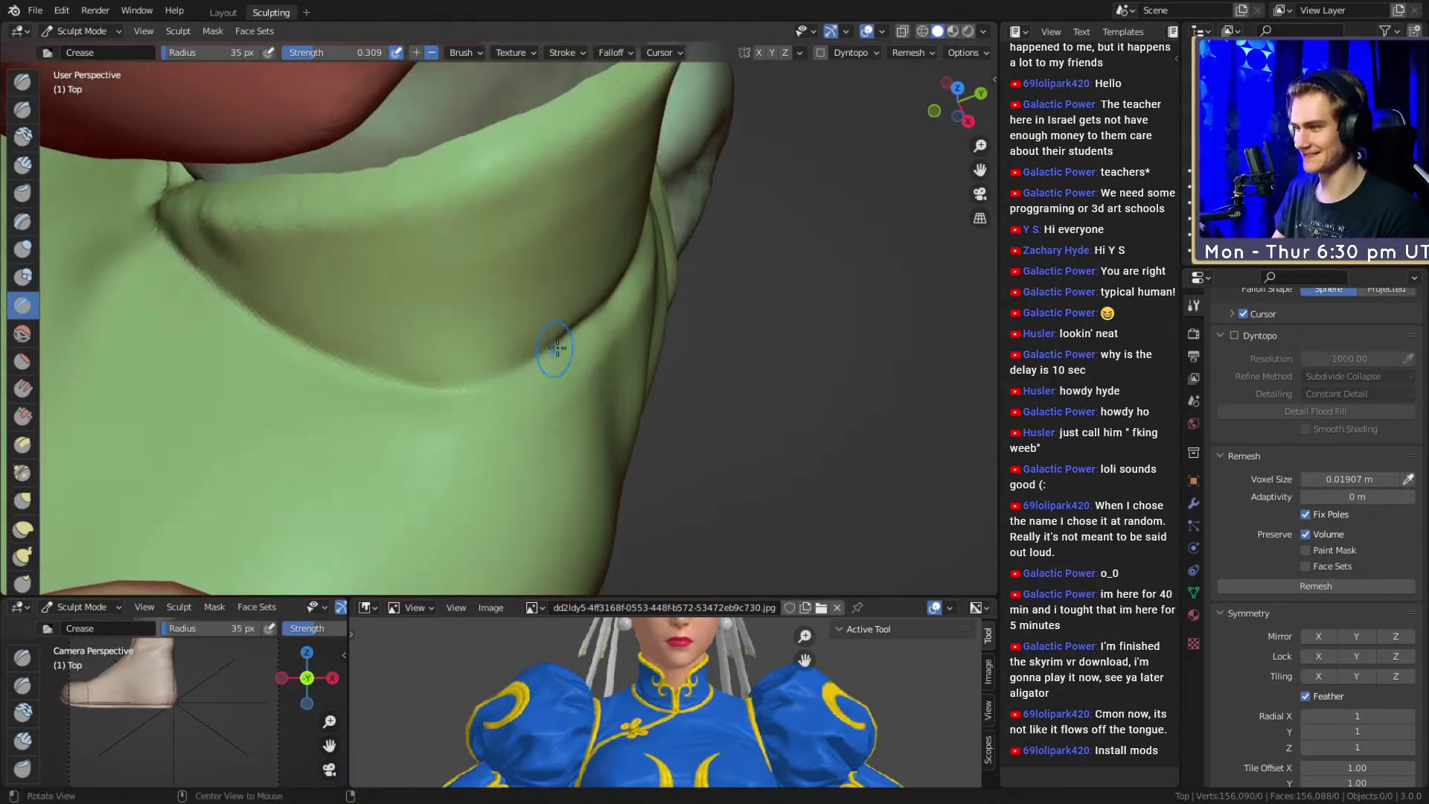
# Resize the Crease brush and cut one long stroke along the collar's base seam
pyautogui.moveTo(462, 312)
pyautogui.mouseDown(button='middle')
pyautogui.moveTo(689, 271)
pyautogui.moveTo(613, 361)
pyautogui.moveTo(570, 372)
pyautogui.mouseUp(button='middle')
pyautogui.moveTo(569, 372)
pyautogui.keyDown('ctrl'); pyautogui.mouseDown(button='middle')
pyautogui.moveTo(408, 414)
pyautogui.moveTo(360, 411)
pyautogui.mouseUp(button='middle'); pyautogui.keyUp('ctrl')
pyautogui.press('f')
pyautogui.click(383, 422)
pyautogui.moveTo(310, 406); pyautogui.dragTo(587, 300)
# Smooth the collar and its base seam with varying brush radii, ending with the radius at 62 px
pyautogui.moveTo(585, 313)
pyautogui.mouseDown(button='middle')
pyautogui.moveTo(492, 354)
pyautogui.moveTo(473, 331)
pyautogui.mouseUp(button='middle')
pyautogui.press('f')
pyautogui.click(437, 315)
pyautogui.keyDown('shift'); pyautogui.moveTo(438, 314); pyautogui.dragTo(389, 312); pyautogui.keyUp('shift')
pyautogui.moveTo(432, 331); pyautogui.dragTo(478, 312, button='middle')
pyautogui.press('f')
pyautogui.click(487, 320)
pyautogui.keyDown('shift'); pyautogui.moveTo(391, 337); pyautogui.dragTo(579, 276); pyautogui.keyUp('shift')
pyautogui.keyDown('shift'); pyautogui.moveTo(482, 321); pyautogui.dragTo(486, 335); pyautogui.keyUp('shift')
pyautogui.press('f')
pyautogui.click(349, 364)
pyautogui.keyDown('shift'); pyautogui.moveTo(385, 346); pyautogui.dragTo(501, 297); pyautogui.keyUp('shift')
pyautogui.press('f')
pyautogui.click(576, 295)
pyautogui.moveTo(584, 260)
pyautogui.mouseDown(button='middle')
pyautogui.moveTo(656, 248)
pyautogui.moveTo(516, 271)
pyautogui.moveTo(493, 301)
pyautogui.mouseUp(button='middle')
pyautogui.press('f')
pyautogui.click(612, 257)
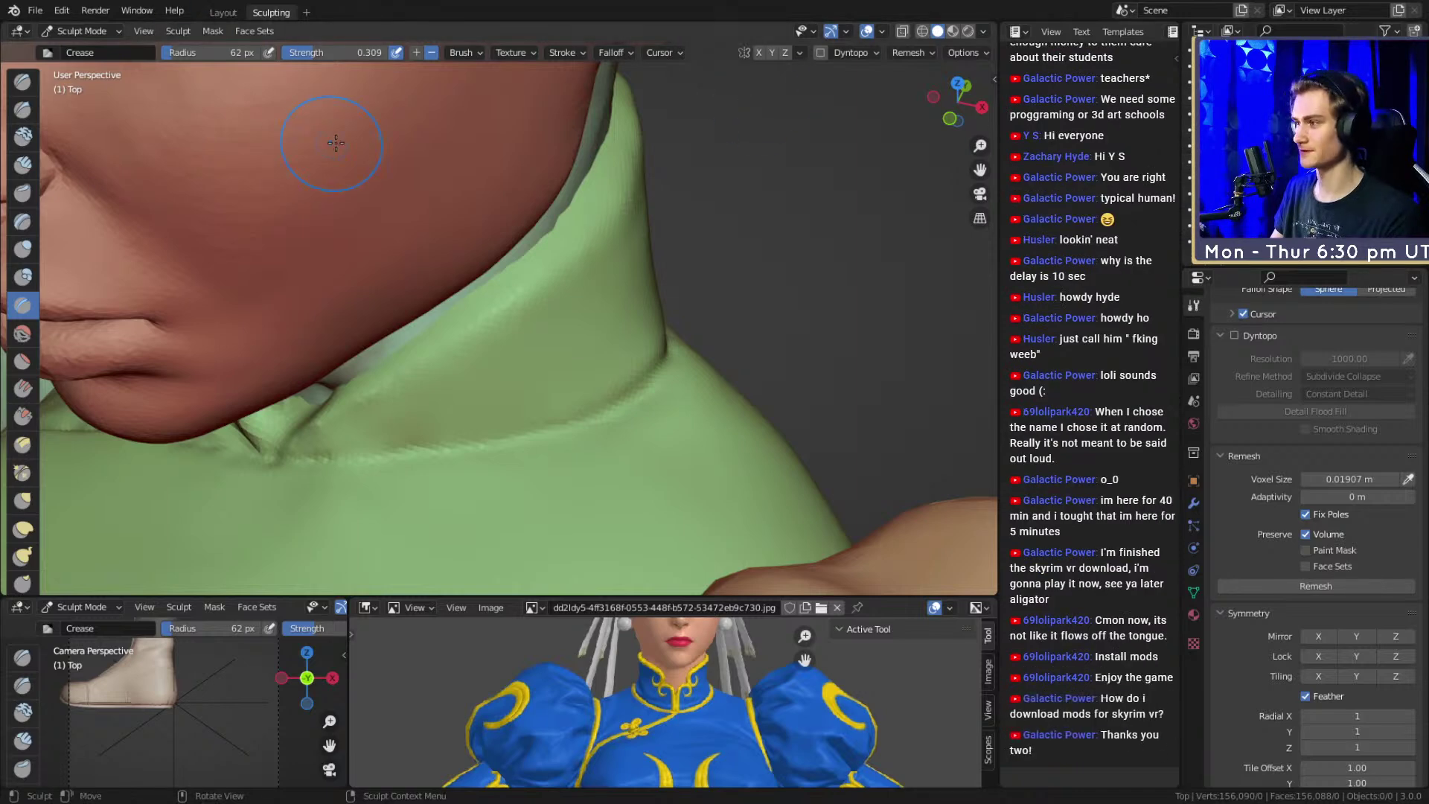
# Switch sculpting to the head object, hide it, and return to sculpting the green top
pyautogui.hotkey('alt', 'q')
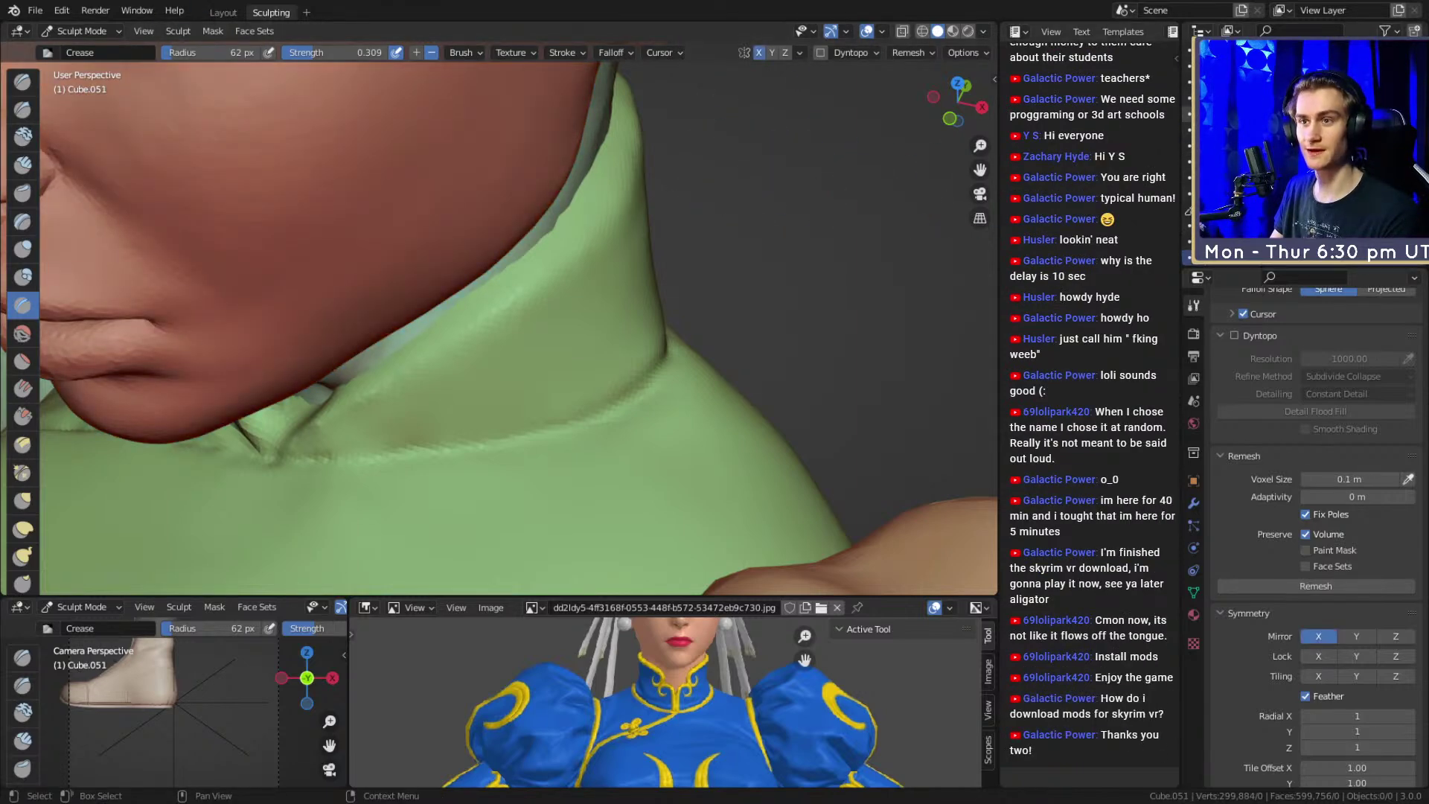
pyautogui.press('h')
pyautogui.hotkey('alt', 'q')
pyautogui.moveTo(484, 238); pyautogui.dragTo(630, 309, button='middle')
pyautogui.moveTo(650, 415)
pyautogui.mouseDown(button='middle')
pyautogui.moveTo(583, 344)
pyautogui.moveTo(520, 367)
pyautogui.moveTo(523, 228)
pyautogui.moveTo(542, 334)
pyautogui.mouseUp(button='middle')
pyautogui.scroll(-6, 523, 229)
pyautogui.moveTo(462, 268)
pyautogui.mouseDown(button='middle')
pyautogui.moveTo(485, 258)
pyautogui.moveTo(743, 332)
pyautogui.moveTo(588, 313)
pyautogui.moveTo(554, 328)
pyautogui.moveTo(527, 369)
pyautogui.mouseUp(button='middle')
# Switch sculpting back to the green top and crease the collar's upper edge with a 29 px brush radius
pyautogui.scroll(10, 551, 335)
pyautogui.press('f')
pyautogui.click(529, 291)
pyautogui.moveTo(549, 257); pyautogui.dragTo(603, 167)
pyautogui.hotkey('alt', 'q')
pyautogui.moveTo(614, 238); pyautogui.dragTo(645, 197, button='middle')
pyautogui.press('f')
pyautogui.click(626, 170)
pyautogui.moveTo(600, 179); pyautogui.dragTo(570, 254)
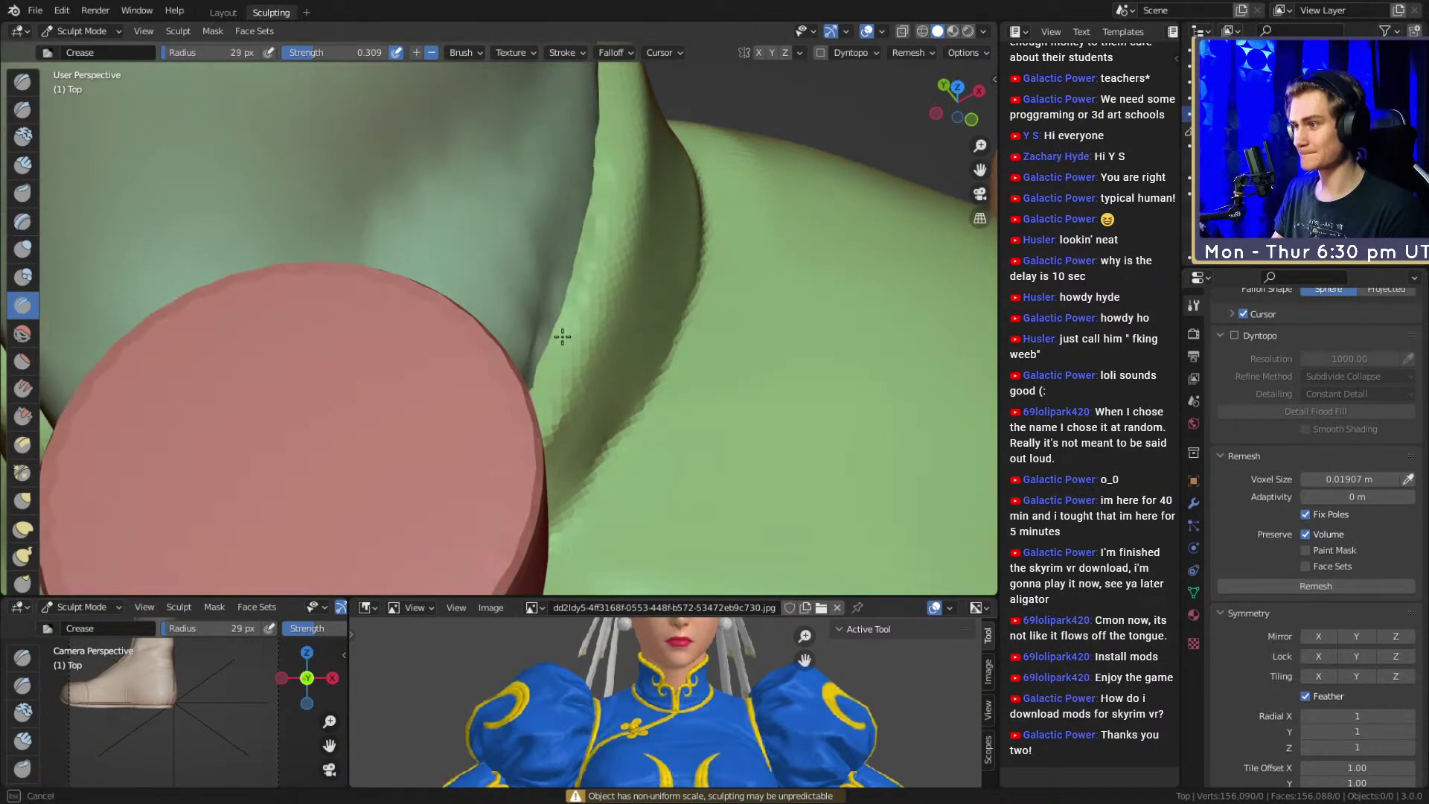
# Raise the Crease brush strength to 0.552 and sharpen the collar's rim near the front opening
pyautogui.moveTo(538, 380)
pyautogui.mouseDown(button='middle')
pyautogui.moveTo(508, 314)
pyautogui.moveTo(418, 322)
pyautogui.moveTo(740, 234)
pyautogui.moveTo(579, 303)
pyautogui.mouseUp(button='middle')
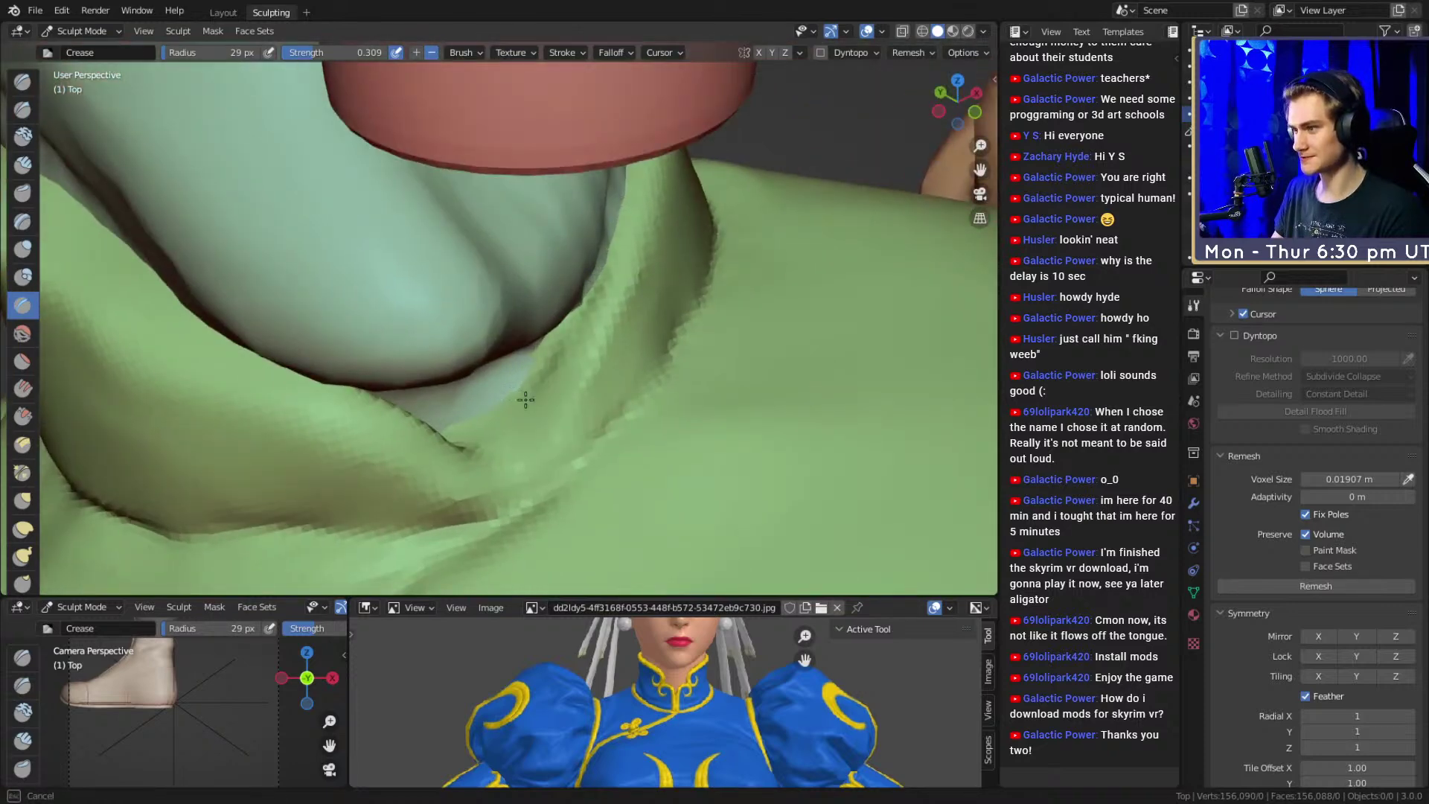
pyautogui.moveTo(536, 372); pyautogui.dragTo(533, 375)
pyautogui.hotkey('shift', 'f')
pyautogui.click(568, 308)
pyautogui.moveTo(571, 312); pyautogui.dragTo(494, 415)
# Crease both edges of the collar's front V-shaped opening at 29 px
pyautogui.moveTo(461, 428)
pyautogui.mouseDown(button='middle')
pyautogui.moveTo(526, 326)
pyautogui.moveTo(467, 376)
pyautogui.moveTo(391, 346)
pyautogui.moveTo(378, 325)
pyautogui.mouseUp(button='middle')
pyautogui.moveTo(373, 381)
pyautogui.mouseDown()
pyautogui.moveTo(375, 347)
pyautogui.moveTo(379, 359)
pyautogui.mouseUp()
pyautogui.moveTo(432, 372)
pyautogui.mouseDown(button='middle')
pyautogui.moveTo(638, 316)
pyautogui.moveTo(651, 255)
pyautogui.mouseUp(button='middle')
pyautogui.moveTo(651, 256); pyautogui.dragTo(604, 324)
pyautogui.moveTo(605, 324)
pyautogui.mouseDown(button='middle')
pyautogui.moveTo(313, 95)
pyautogui.moveTo(606, 293)
pyautogui.moveTo(521, 320)
pyautogui.moveTo(587, 281)
pyautogui.moveTo(537, 285)
pyautogui.mouseUp(button='middle')
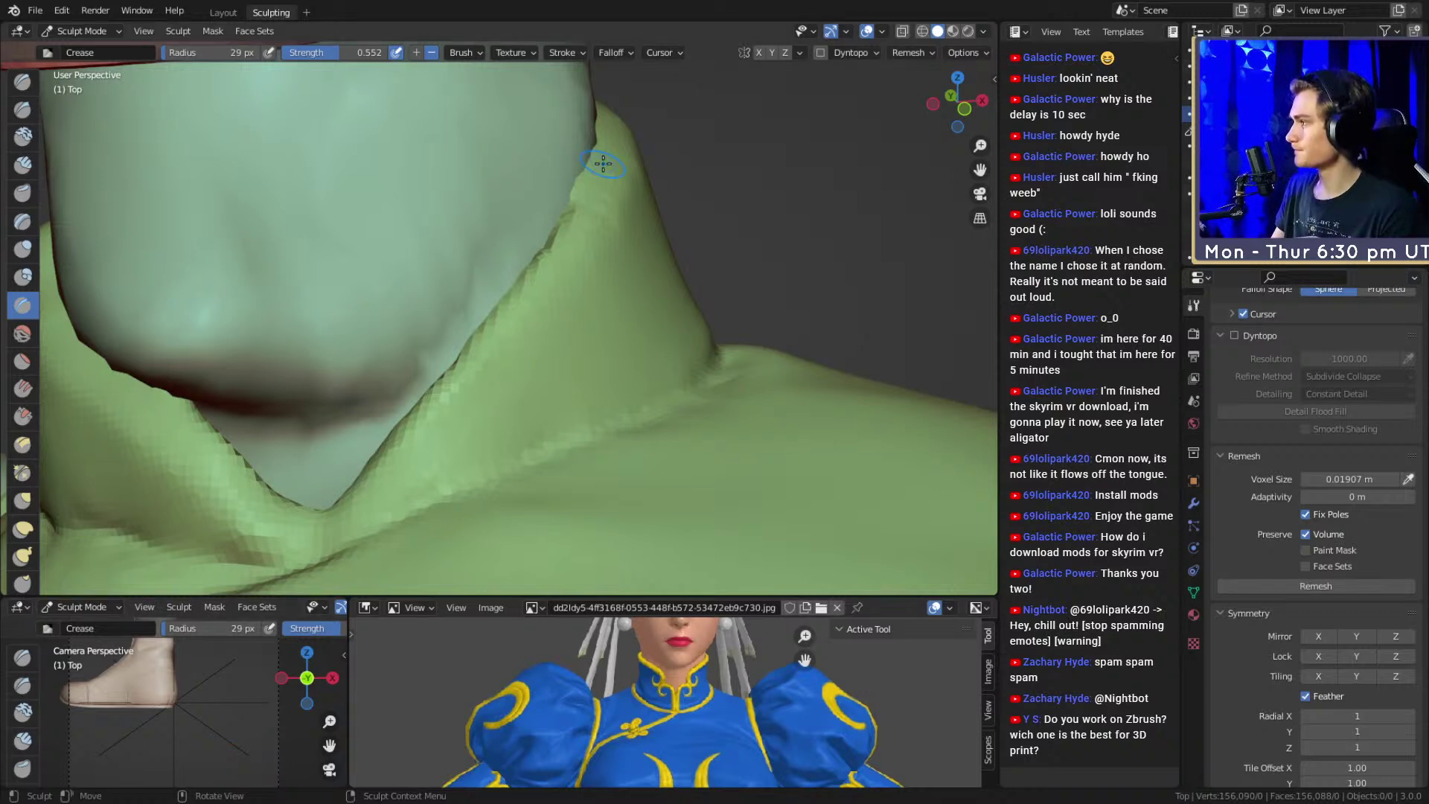
# Refine the rim from the collar's front opening up toward its side with further crease and smoothing strokes
pyautogui.moveTo(603, 163)
pyautogui.mouseDown(button='middle')
pyautogui.moveTo(568, 376)
pyautogui.moveTo(535, 409)
pyautogui.mouseUp(button='middle')
pyautogui.keyDown('alt'); pyautogui.moveTo(531, 442); pyautogui.dragTo(527, 484); pyautogui.keyUp('alt')
pyautogui.moveTo(548, 338)
pyautogui.mouseDown()
pyautogui.moveTo(488, 524)
pyautogui.moveTo(549, 344)
pyautogui.moveTo(521, 429)
pyautogui.mouseUp()
pyautogui.keyDown('alt'); pyautogui.keyDown('shift'); pyautogui.moveTo(596, 246); pyautogui.dragTo(513, 431); pyautogui.keyUp('shift'); pyautogui.keyUp('alt')
pyautogui.moveTo(561, 305); pyautogui.dragTo(520, 249)
pyautogui.moveTo(521, 249); pyautogui.dragTo(472, 275, button='middle')
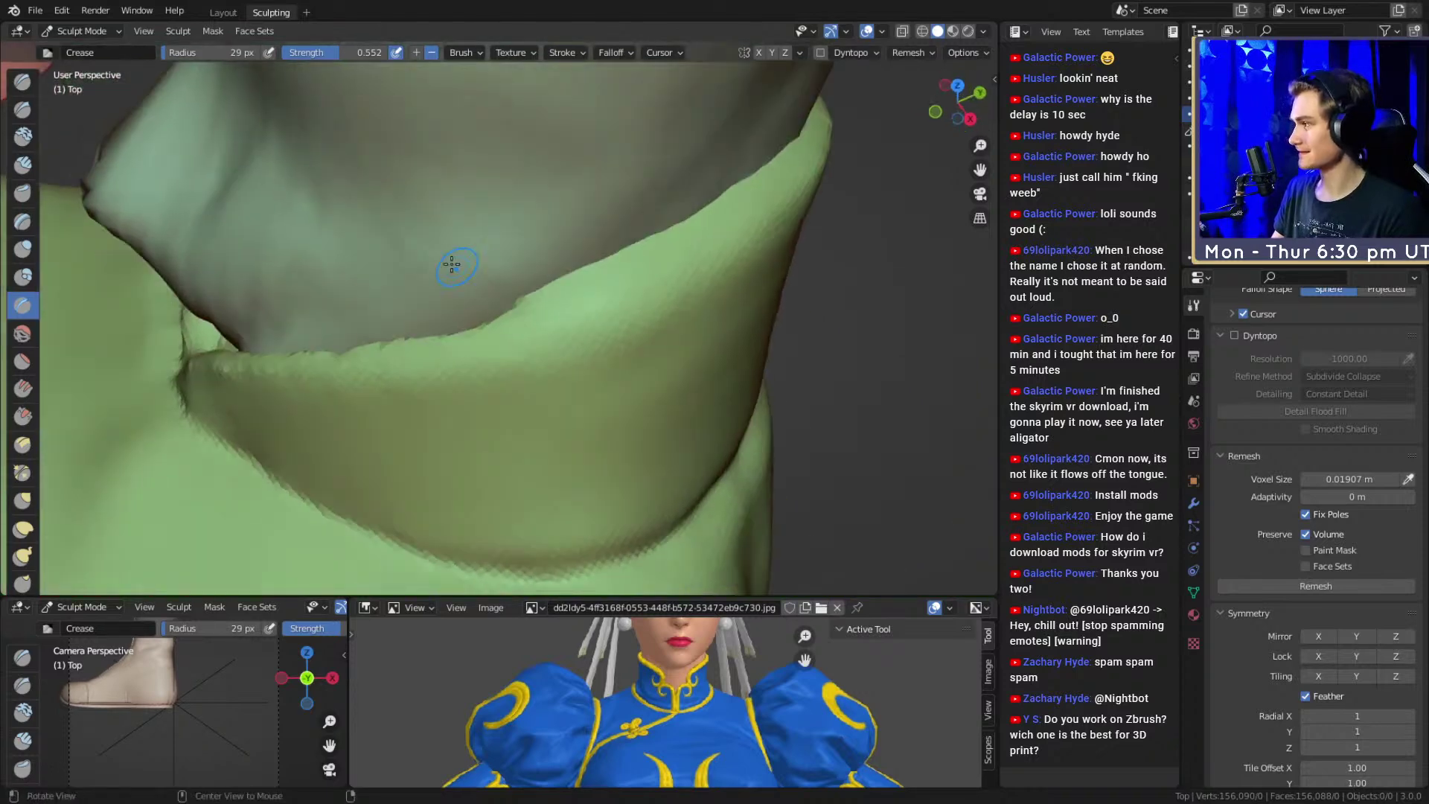
# Set the Crease brush radius to 46 px and sharpen the inner edge along the collar's side
pyautogui.moveTo(584, 331); pyautogui.dragTo(531, 325, button='middle')
pyautogui.press('f')
pyautogui.moveTo(547, 274)
pyautogui.mouseDown()
pyautogui.moveTo(574, 260)
pyautogui.moveTo(534, 320)
pyautogui.mouseUp()
pyautogui.click(591, 261)
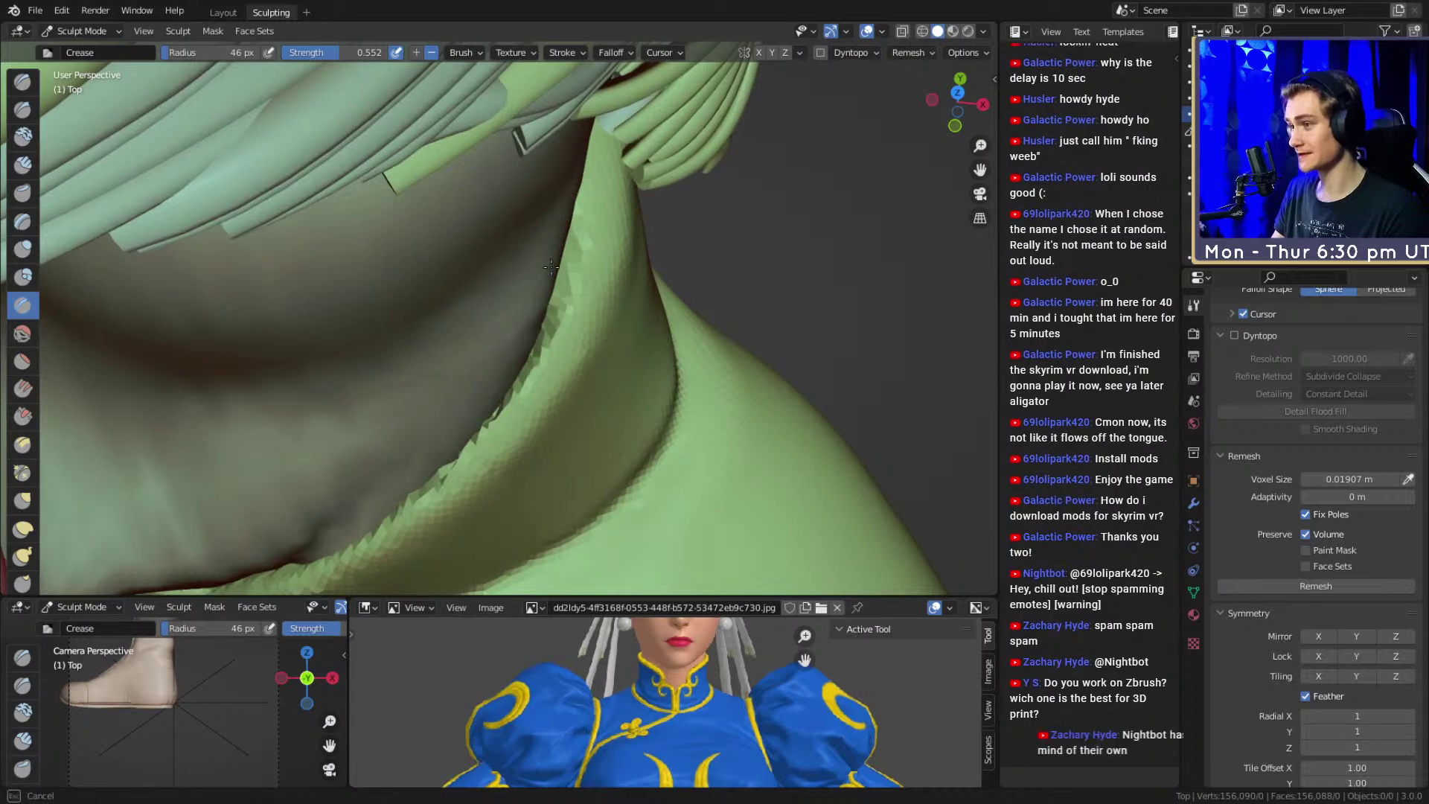
pyautogui.moveTo(558, 230); pyautogui.dragTo(549, 285, button='middle')
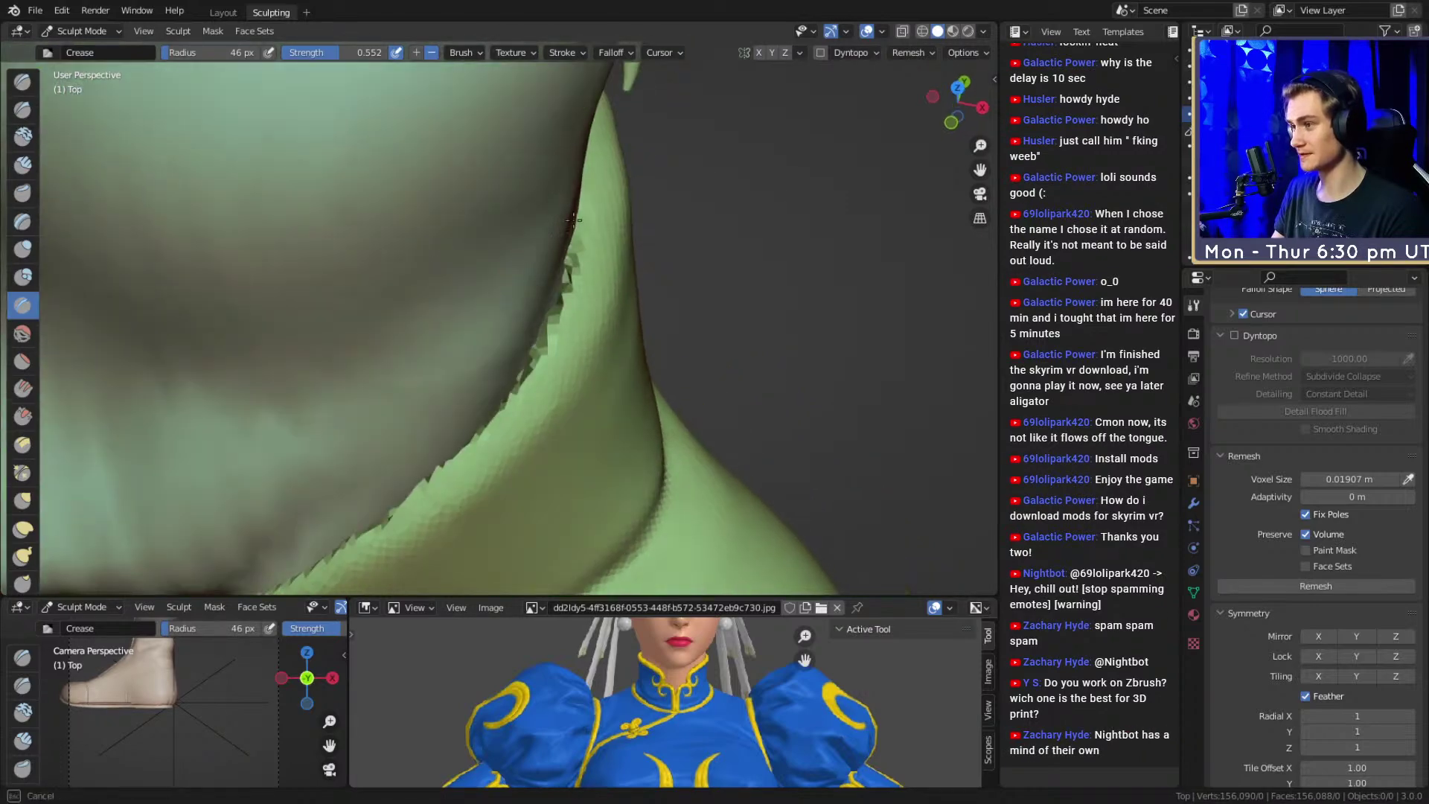
pyautogui.moveTo(568, 233)
pyautogui.mouseDown(button='middle')
pyautogui.moveTo(606, 280)
pyautogui.moveTo(455, 254)
pyautogui.mouseUp(button='middle')
# Resize the Crease brush to 42 px and sharpen the collar's inner edge from the side toward the back
pyautogui.press('f')
pyautogui.moveTo(494, 282); pyautogui.dragTo(431, 250)
pyautogui.moveTo(432, 249)
pyautogui.mouseDown(button='middle')
pyautogui.moveTo(641, 290)
pyautogui.moveTo(639, 269)
pyautogui.mouseUp(button='middle')
pyautogui.press('f')
pyautogui.click(628, 268)
pyautogui.moveTo(610, 224)
pyautogui.mouseDown()
pyautogui.moveTo(566, 311)
pyautogui.moveTo(549, 203)
pyautogui.mouseUp()
pyautogui.moveTo(561, 307)
pyautogui.mouseDown(button='middle')
pyautogui.moveTo(583, 328)
pyautogui.moveTo(657, 320)
pyautogui.mouseUp(button='middle')
pyautogui.moveTo(616, 195)
pyautogui.mouseDown()
pyautogui.moveTo(577, 277)
pyautogui.moveTo(514, 325)
pyautogui.mouseUp()
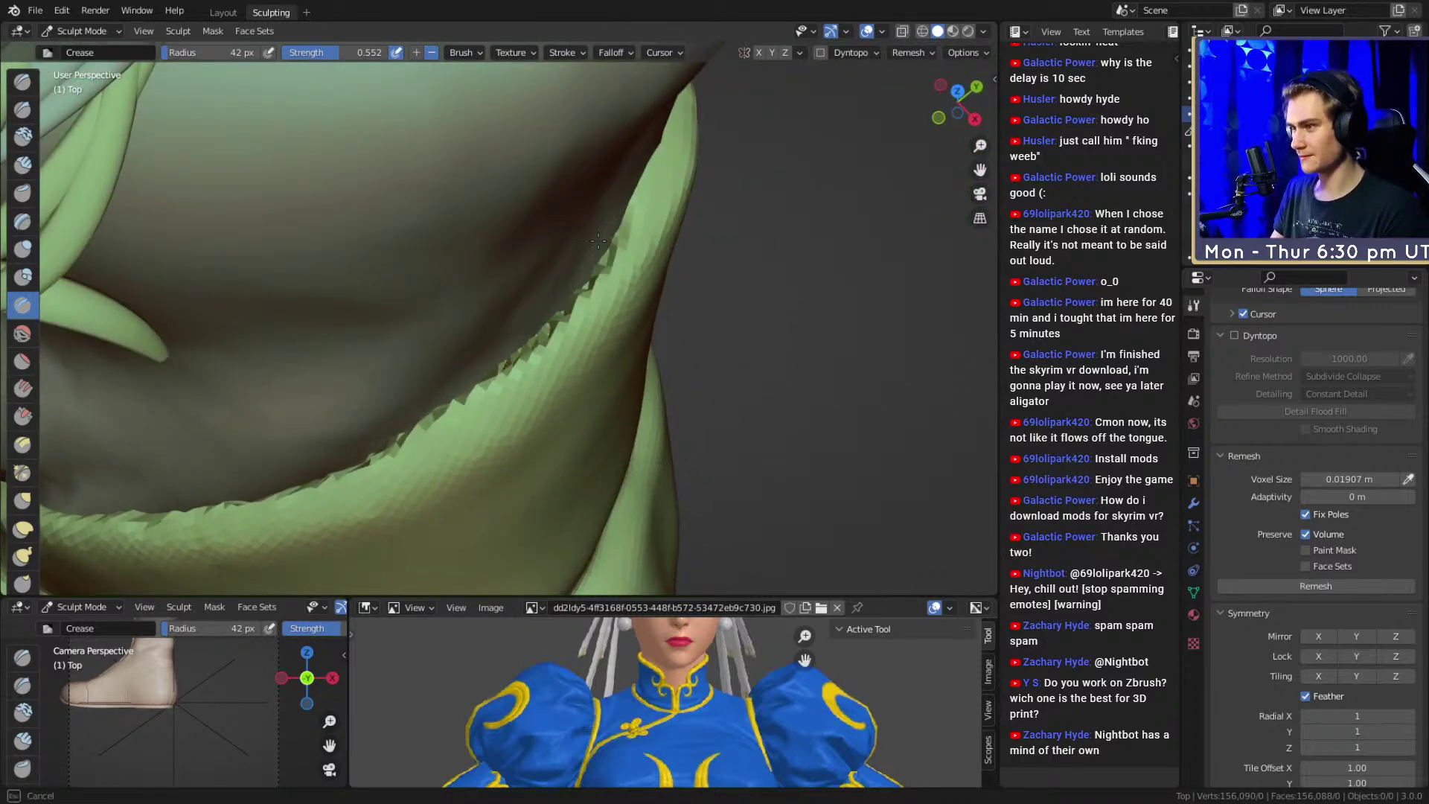
pyautogui.moveTo(619, 224)
pyautogui.mouseDown()
pyautogui.moveTo(647, 163)
pyautogui.moveTo(521, 166)
pyautogui.moveTo(431, 257)
pyautogui.mouseUp()
# Enlarge the Crease brush to 64 px and sharpen the collar rim beneath the hair at the back
pyautogui.moveTo(430, 256); pyautogui.dragTo(402, 223, button='middle')
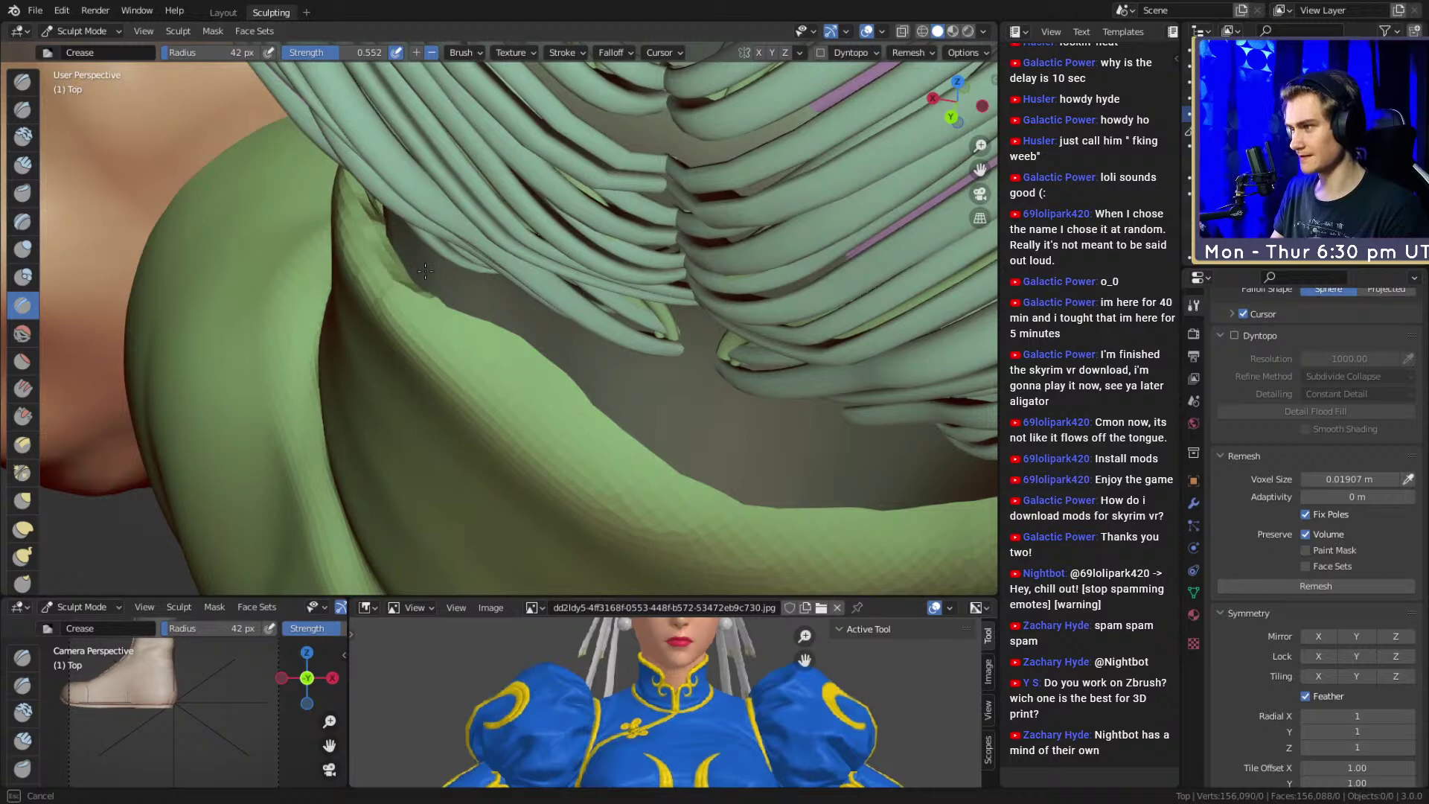
pyautogui.moveTo(559, 373); pyautogui.dragTo(484, 313, button='middle')
pyautogui.press('f')
pyautogui.click(432, 296)
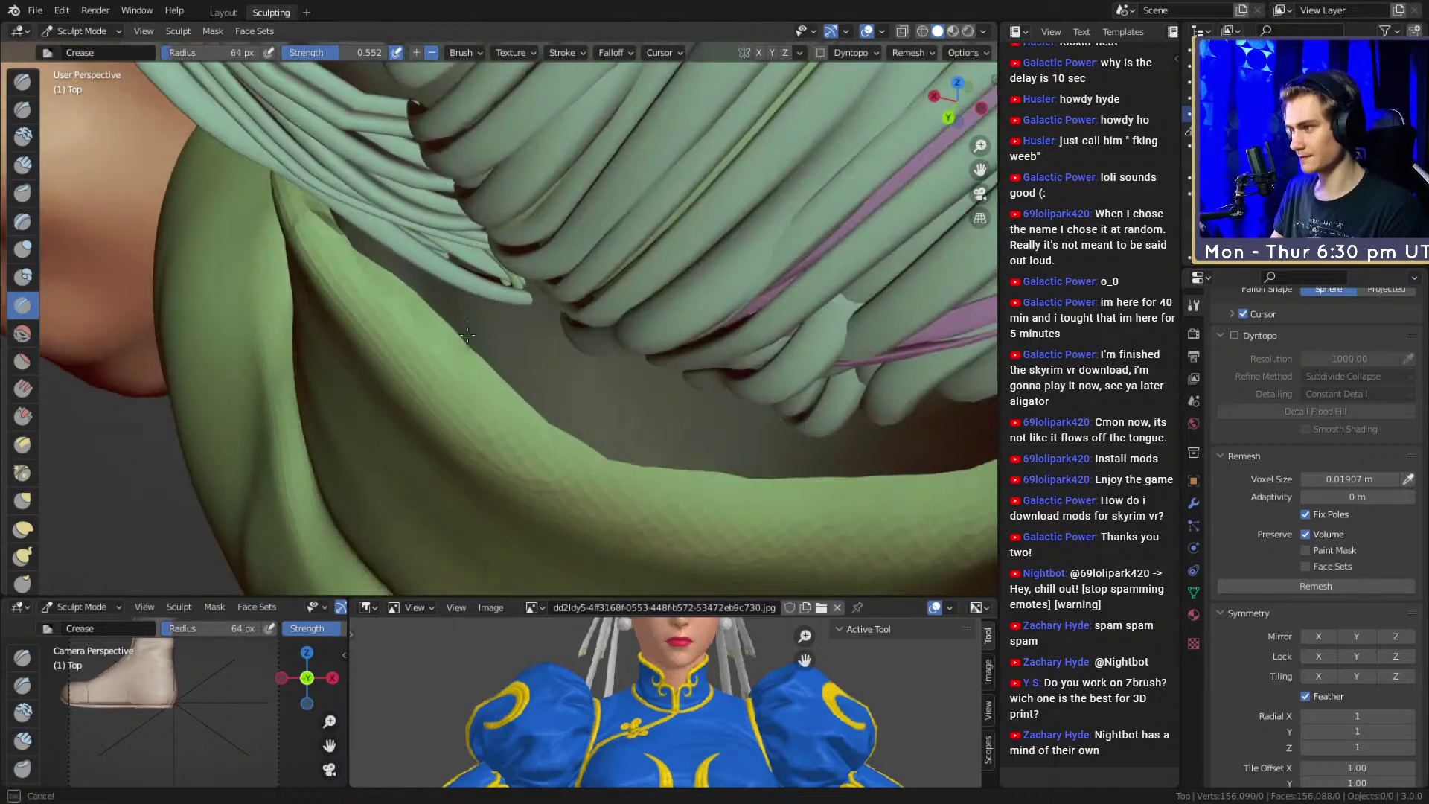
pyautogui.moveTo(374, 228); pyautogui.dragTo(365, 225)
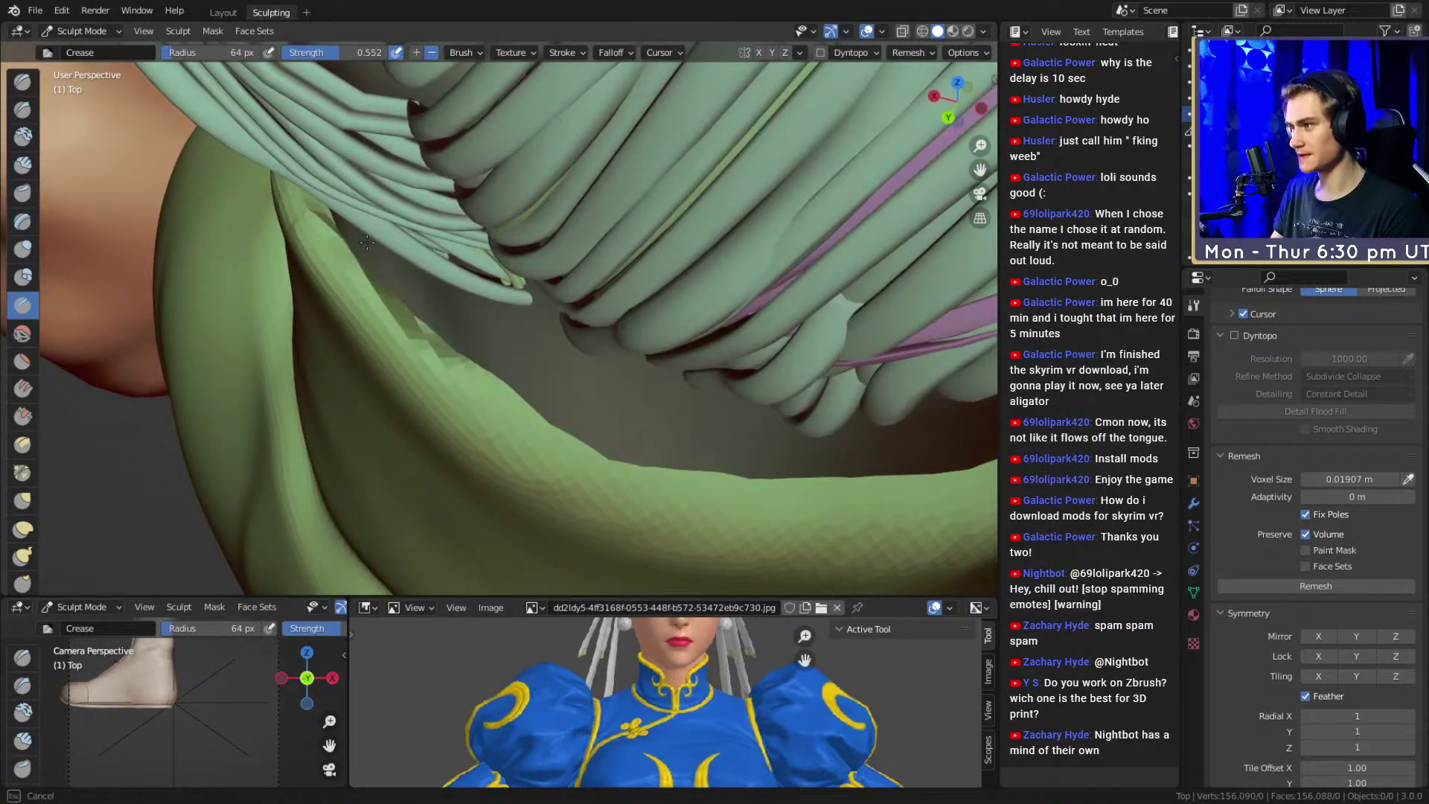
pyautogui.moveTo(442, 313); pyautogui.dragTo(605, 438)
# Crease the back rim of the collar around to the opposite side at about 46 px
pyautogui.moveTo(605, 438)
pyautogui.mouseDown(button='middle')
pyautogui.moveTo(674, 322)
pyautogui.moveTo(495, 356)
pyautogui.moveTo(555, 317)
pyautogui.mouseUp(button='middle')
pyautogui.press('f')
pyautogui.click(512, 342)
pyautogui.moveTo(555, 315)
pyautogui.mouseDown()
pyautogui.moveTo(383, 340)
pyautogui.moveTo(571, 316)
pyautogui.moveTo(376, 344)
pyautogui.moveTo(245, 307)
pyautogui.moveTo(388, 331)
pyautogui.mouseUp()
pyautogui.moveTo(581, 317)
pyautogui.mouseDown()
pyautogui.moveTo(638, 290)
pyautogui.moveTo(441, 294)
pyautogui.moveTo(682, 266)
pyautogui.mouseUp()
pyautogui.moveTo(682, 266); pyautogui.dragTo(596, 297, button='middle')
pyautogui.moveTo(547, 337); pyautogui.dragTo(644, 316)
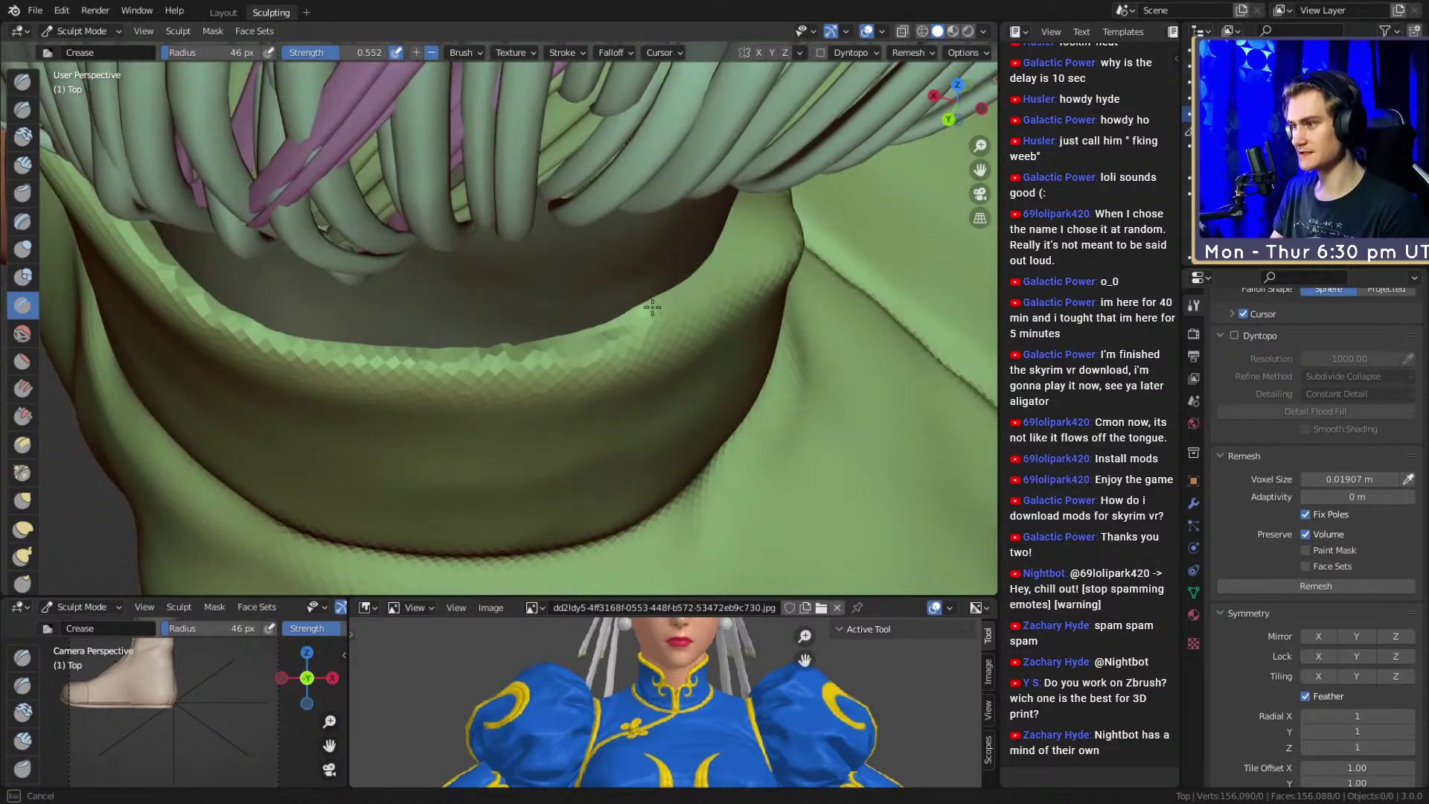
pyautogui.moveTo(646, 309); pyautogui.dragTo(590, 297, button='middle')
pyautogui.moveTo(547, 349); pyautogui.dragTo(695, 323)
pyautogui.moveTo(696, 322); pyautogui.dragTo(519, 316, button='middle')
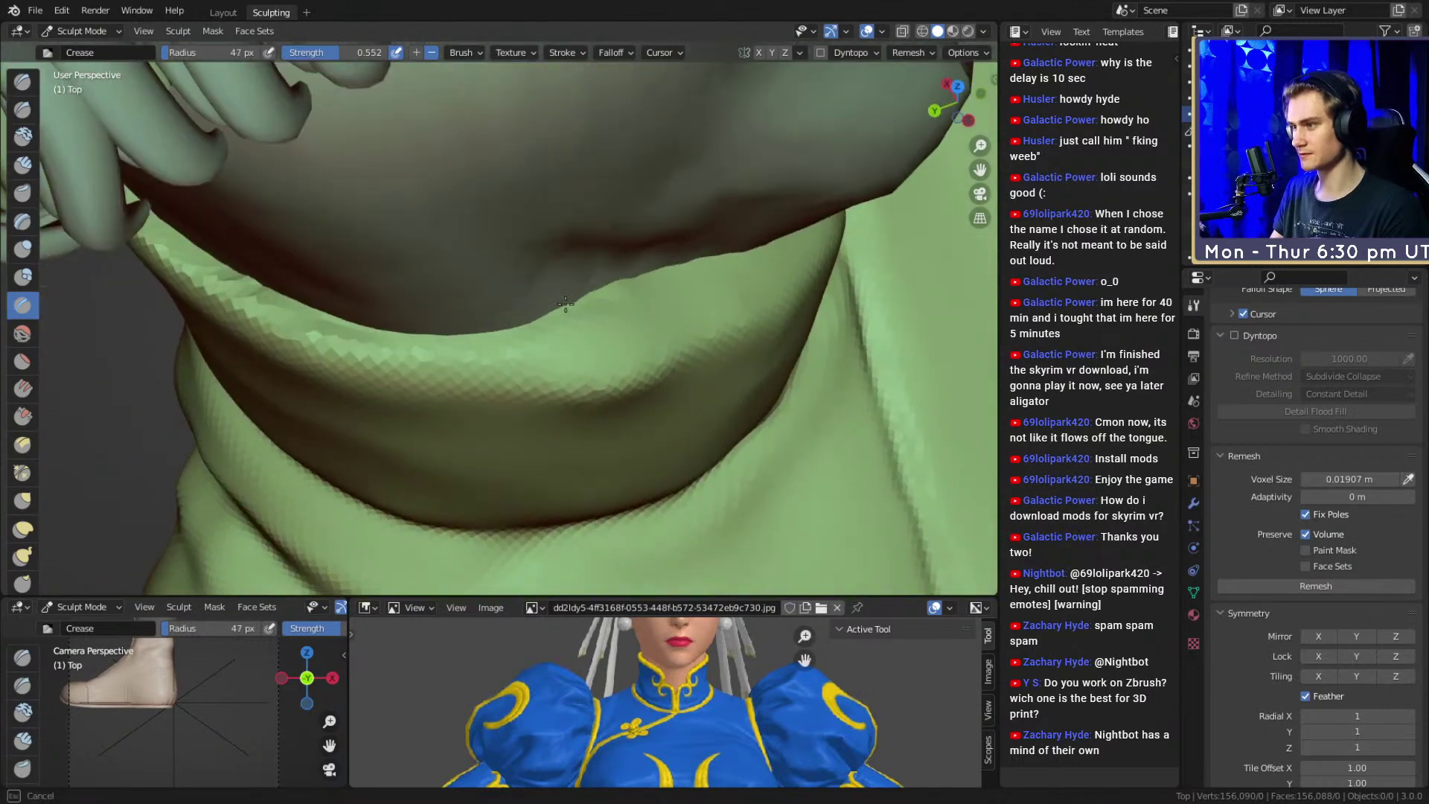
pyautogui.moveTo(670, 303)
pyautogui.mouseDown(button='middle')
pyautogui.moveTo(415, 287)
pyautogui.moveTo(468, 278)
pyautogui.moveTo(399, 334)
pyautogui.mouseUp(button='middle')
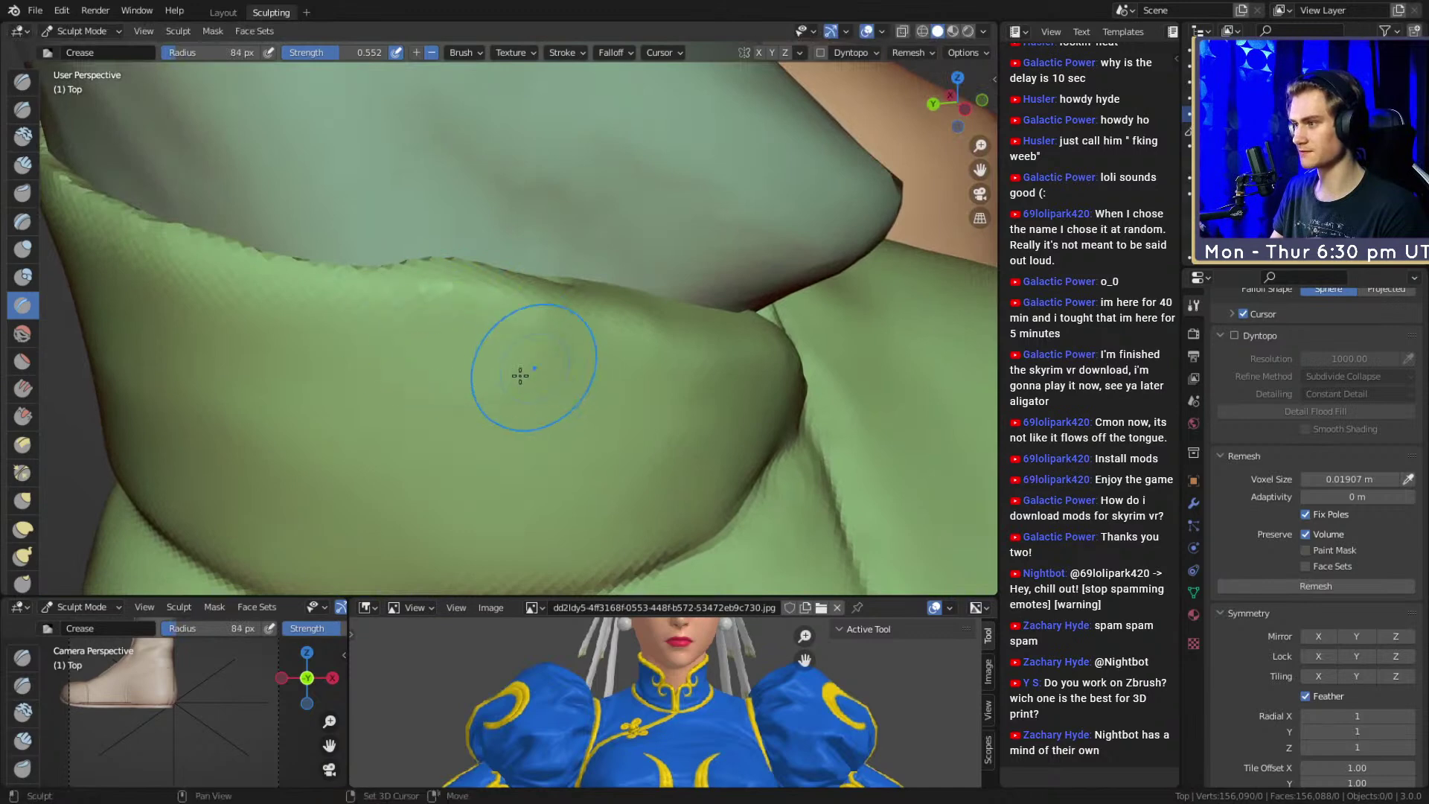
# Sharpen the collar rim on the opposite side down to the front opening, using brush radii of 72 and 58 px
pyautogui.moveTo(536, 364); pyautogui.dragTo(405, 239, button='middle')
pyautogui.moveTo(715, 358); pyautogui.dragTo(379, 359, button='middle')
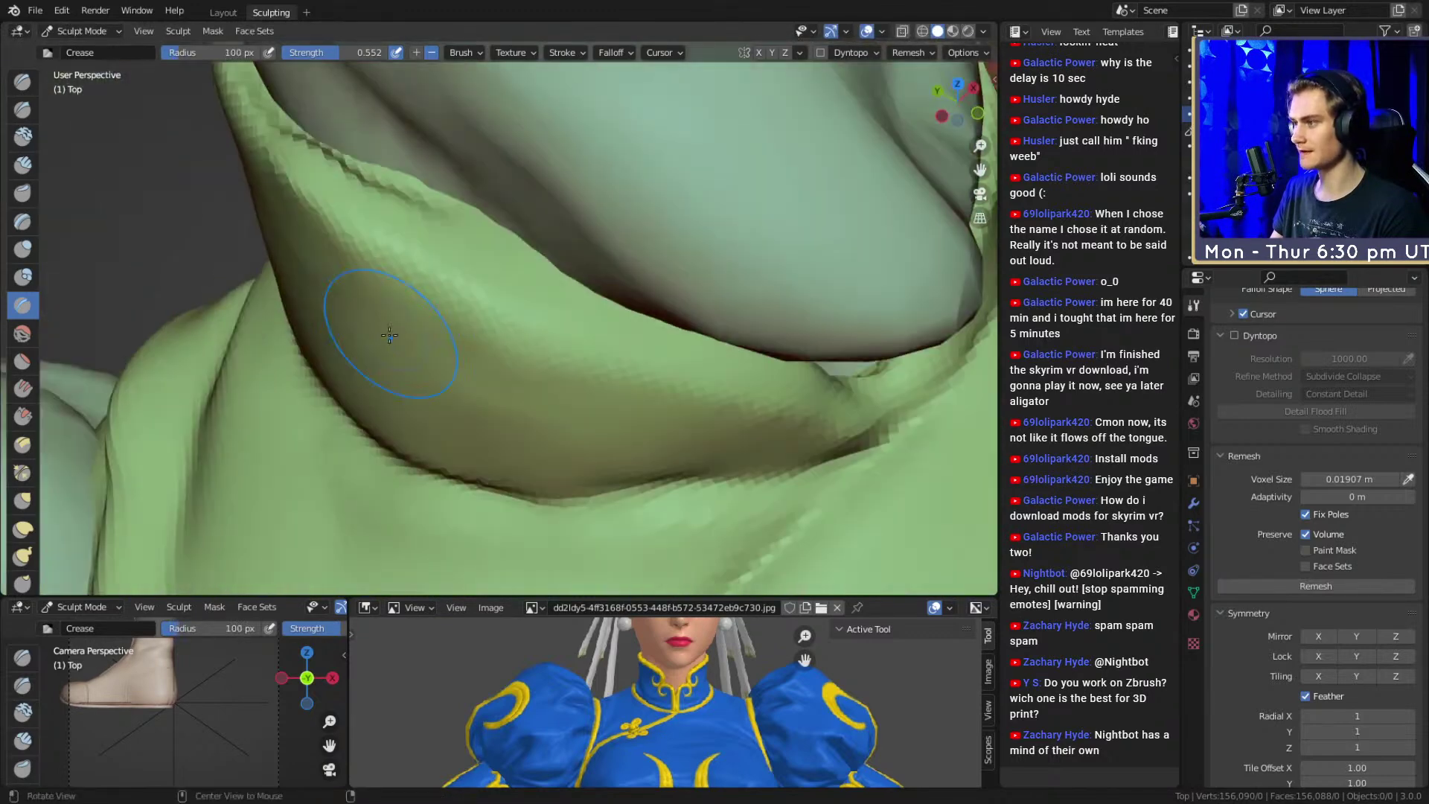
pyautogui.moveTo(558, 257)
pyautogui.mouseDown(button='middle')
pyautogui.moveTo(485, 248)
pyautogui.moveTo(564, 316)
pyautogui.mouseUp(button='middle')
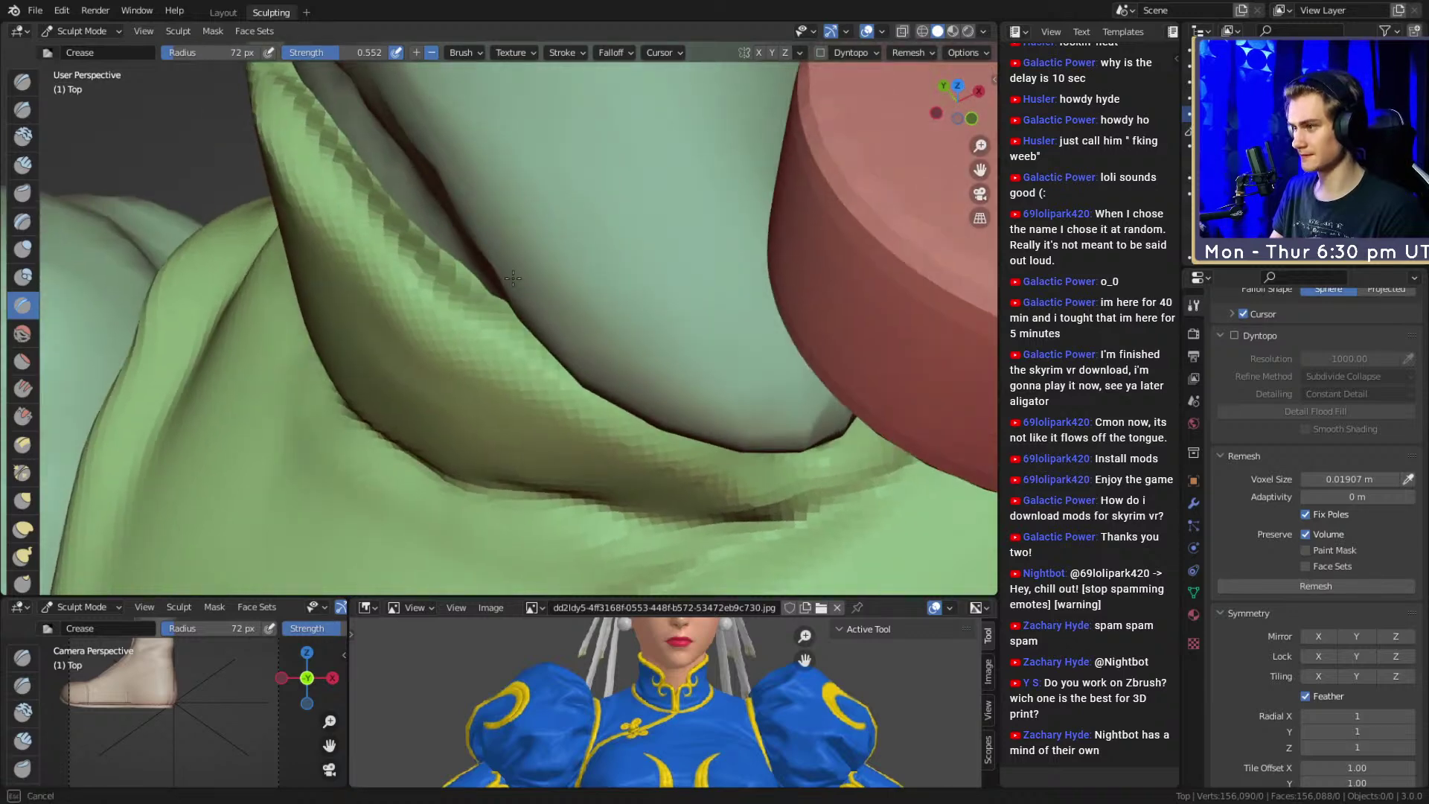
pyautogui.moveTo(376, 182); pyautogui.dragTo(488, 313, button='middle')
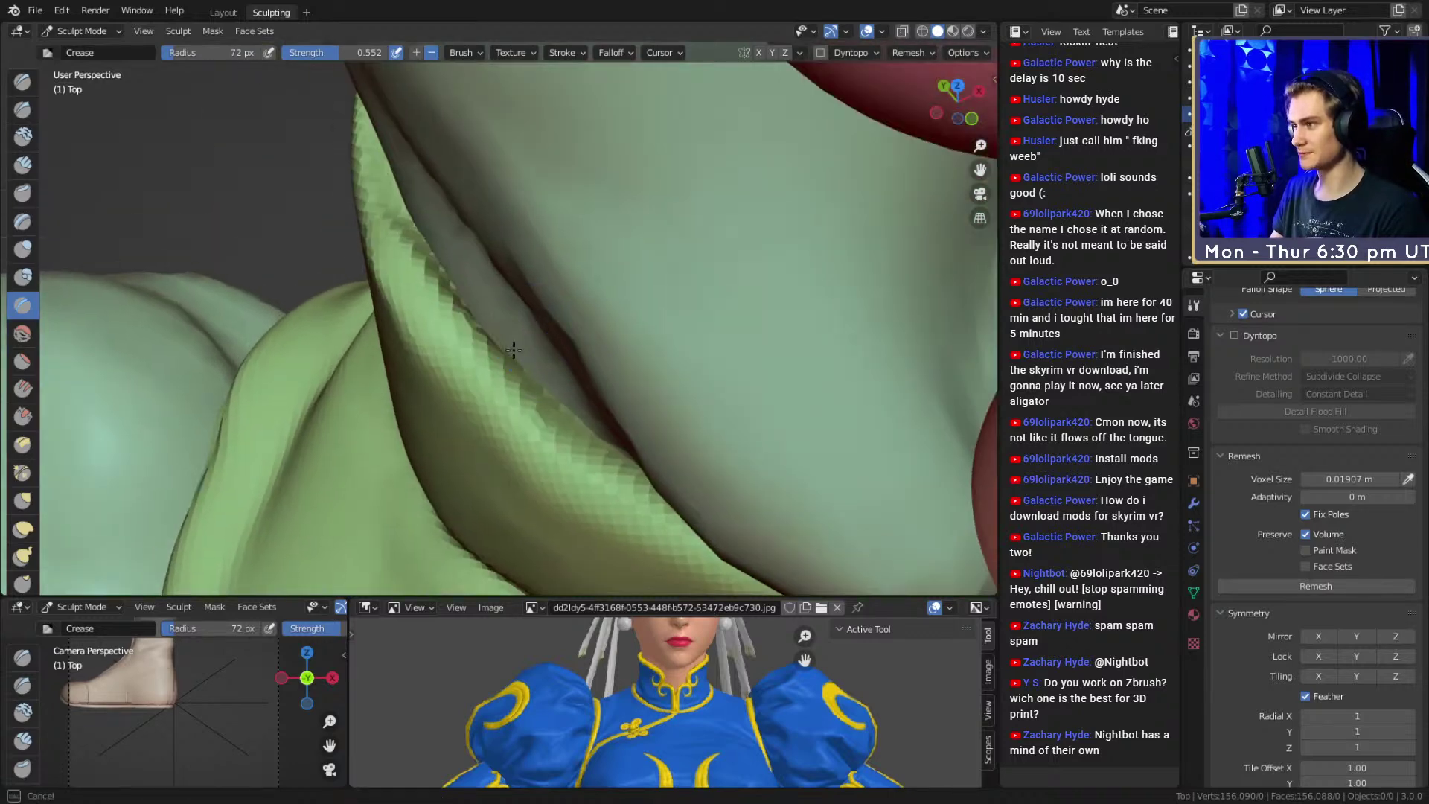
pyautogui.moveTo(447, 178)
pyautogui.mouseDown(button='middle')
pyautogui.moveTo(484, 268)
pyautogui.moveTo(419, 195)
pyautogui.moveTo(420, 215)
pyautogui.mouseUp(button='middle')
pyautogui.press('f')
pyautogui.click(561, 326)
pyautogui.moveTo(508, 334)
pyautogui.mouseDown()
pyautogui.moveTo(524, 346)
pyautogui.moveTo(490, 337)
pyautogui.mouseUp()
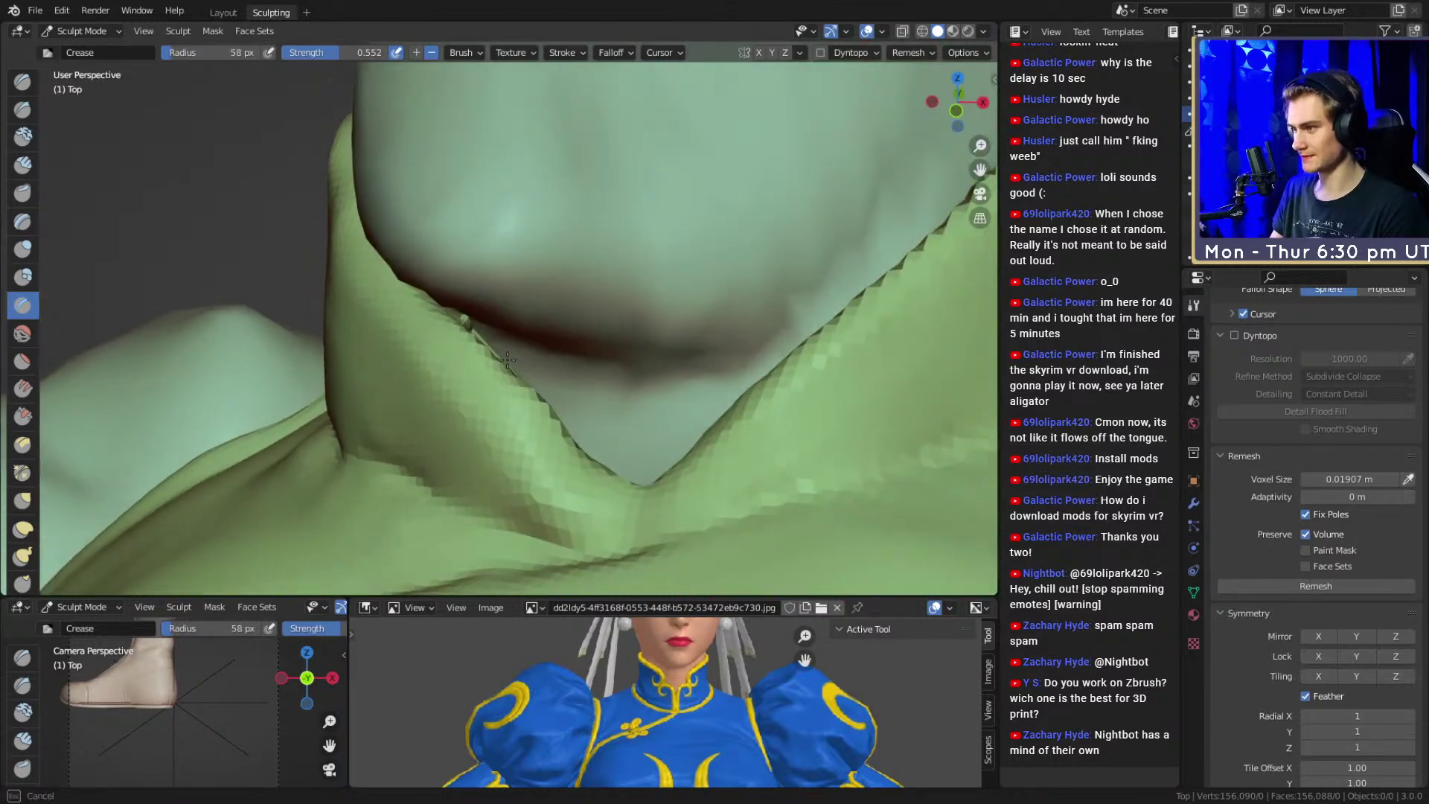
pyautogui.moveTo(515, 352); pyautogui.dragTo(450, 302, button='middle')
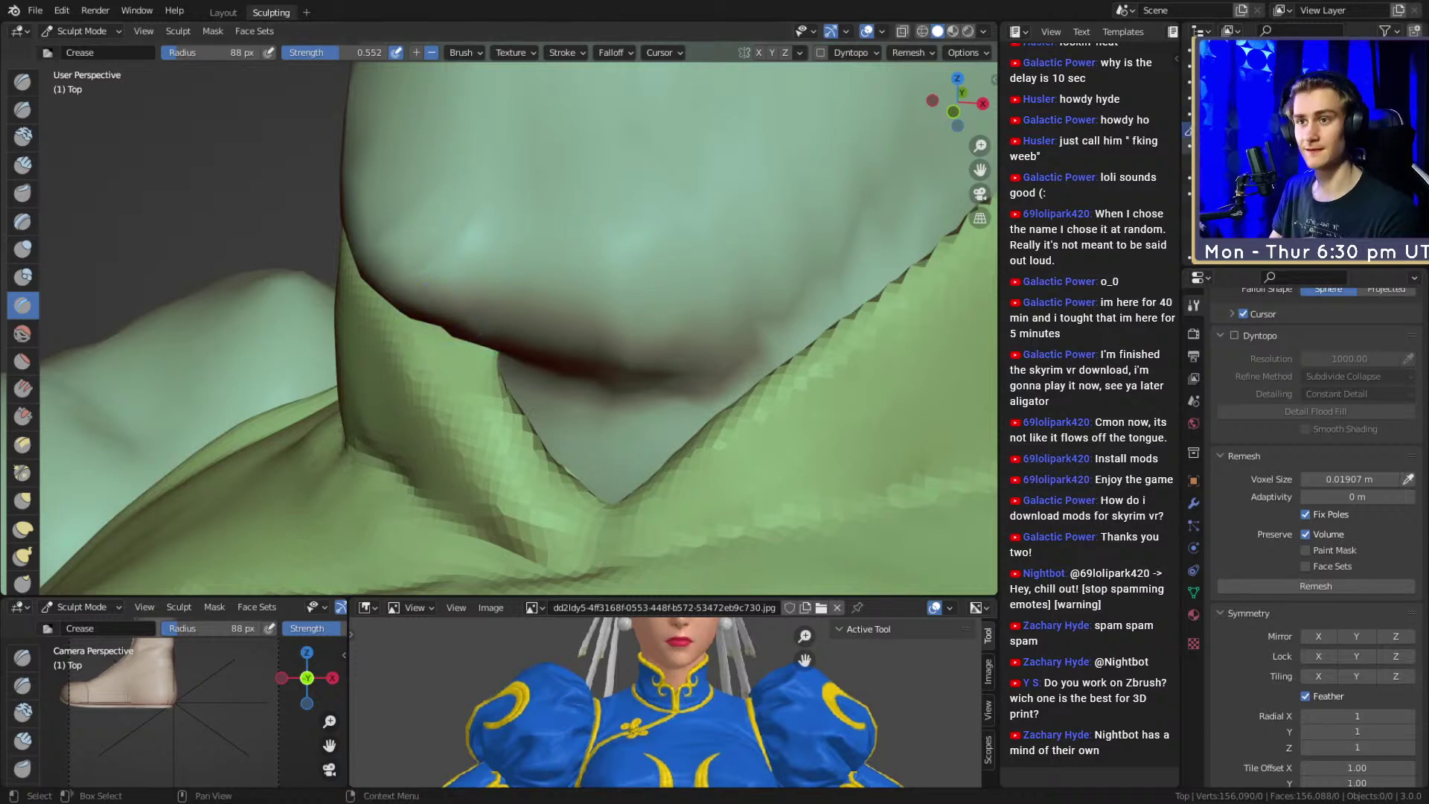
# Hide the object filling the collar opening and crease the exposed inner rim at 74 px
pyautogui.click(1400, 209)
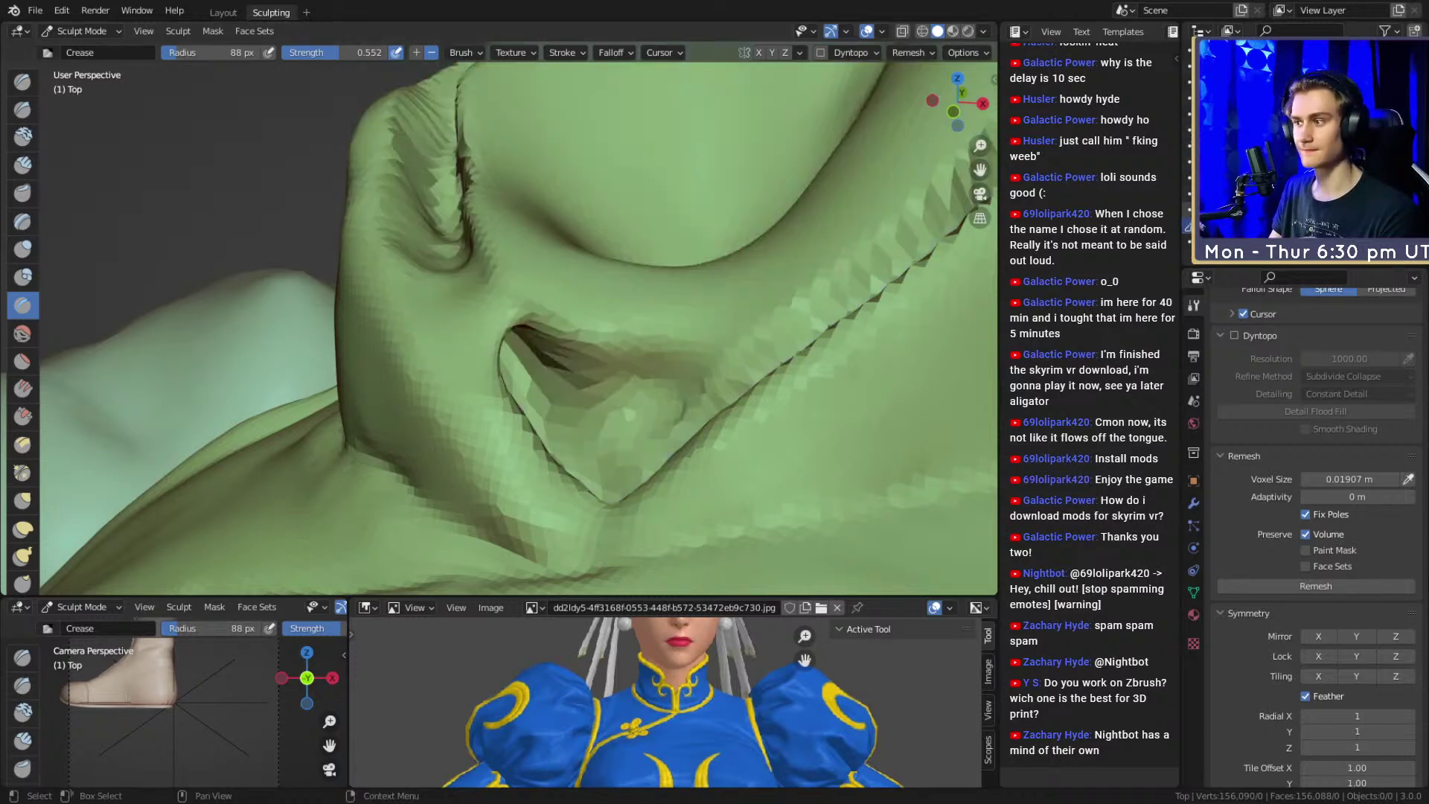
pyautogui.scroll(-4, 565, 225)
pyautogui.scroll(2, 514, 353)
pyautogui.moveTo(525, 297)
pyautogui.mouseDown(button='middle')
pyautogui.moveTo(497, 370)
pyautogui.moveTo(432, 353)
pyautogui.mouseUp(button='middle')
pyautogui.press('f')
pyautogui.moveTo(424, 372)
pyautogui.mouseDown()
pyautogui.moveTo(411, 343)
pyautogui.moveTo(417, 398)
pyautogui.moveTo(428, 379)
pyautogui.moveTo(451, 425)
pyautogui.moveTo(426, 381)
pyautogui.moveTo(405, 417)
pyautogui.mouseUp()
pyautogui.moveTo(391, 339); pyautogui.dragTo(443, 432)
pyautogui.moveTo(424, 373)
pyautogui.mouseDown()
pyautogui.moveTo(494, 427)
pyautogui.moveTo(571, 363)
pyautogui.mouseUp()
pyautogui.moveTo(571, 363); pyautogui.dragTo(606, 447, button='middle')
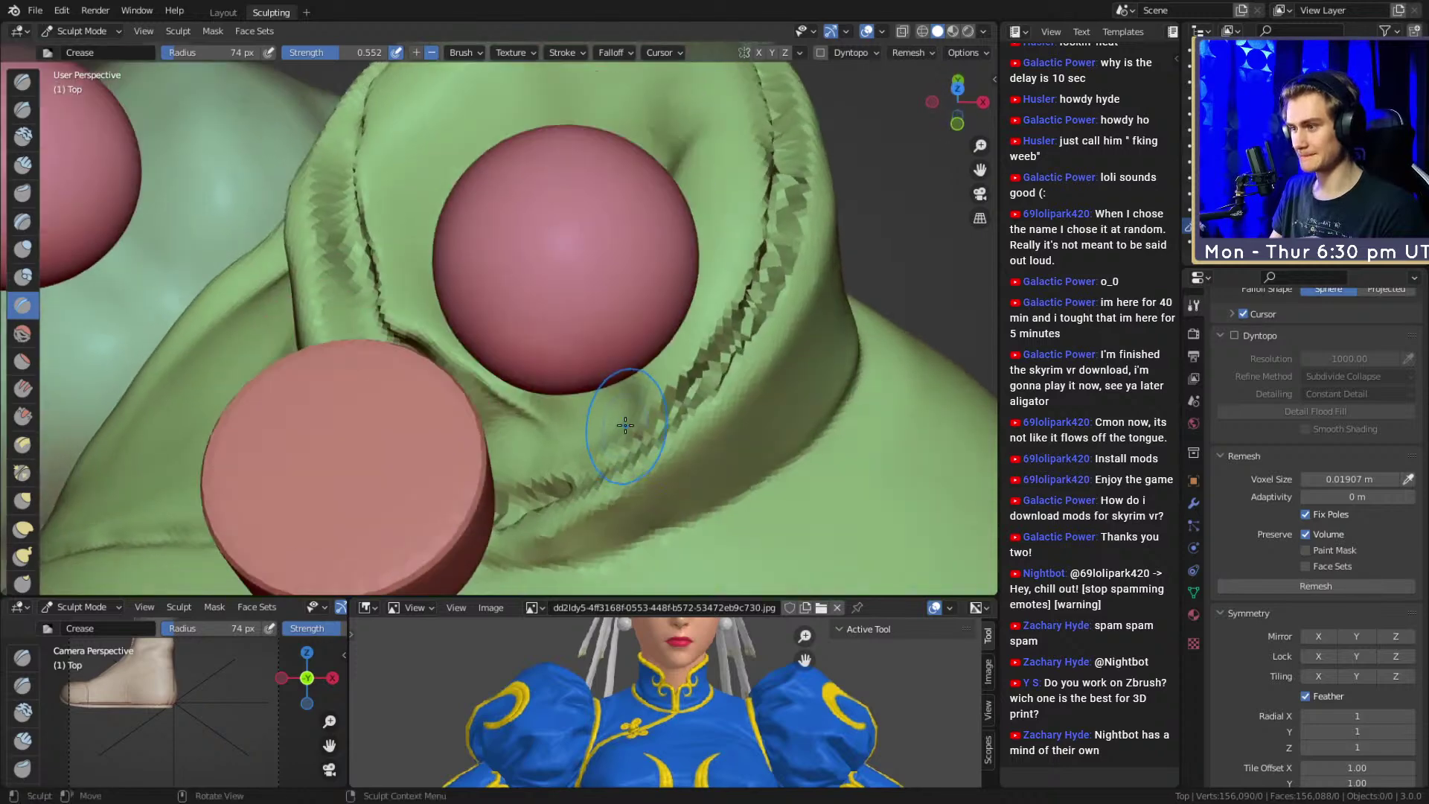
# Smooth the jagged inner rim and the fabric inside the collar from several sides
pyautogui.moveTo(610, 440)
pyautogui.keyDown('shift'); pyautogui.mouseDown()
pyautogui.moveTo(708, 313)
pyautogui.moveTo(670, 395)
pyautogui.moveTo(747, 169)
pyautogui.moveTo(701, 312)
pyautogui.mouseUp(); pyautogui.keyUp('shift')
pyautogui.moveTo(701, 312); pyautogui.dragTo(689, 245, button='middle')
pyautogui.moveTo(659, 298)
pyautogui.mouseDown(button='middle')
pyautogui.moveTo(603, 287)
pyautogui.moveTo(626, 302)
pyautogui.moveTo(627, 328)
pyautogui.mouseUp(button='middle')
pyautogui.moveTo(618, 343)
pyautogui.keyDown('shift'); pyautogui.mouseDown()
pyautogui.moveTo(560, 395)
pyautogui.moveTo(588, 372)
pyautogui.mouseUp(); pyautogui.keyUp('shift')
pyautogui.keyDown('shift'); pyautogui.moveTo(689, 320); pyautogui.dragTo(666, 357); pyautogui.keyUp('shift')
pyautogui.moveTo(490, 399)
pyautogui.mouseDown(button='middle')
pyautogui.moveTo(454, 360)
pyautogui.moveTo(493, 373)
pyautogui.mouseUp(button='middle')
pyautogui.moveTo(399, 301)
pyautogui.keyDown('shift'); pyautogui.mouseDown()
pyautogui.moveTo(387, 334)
pyautogui.moveTo(440, 350)
pyautogui.moveTo(460, 385)
pyautogui.mouseUp(); pyautogui.keyUp('shift')
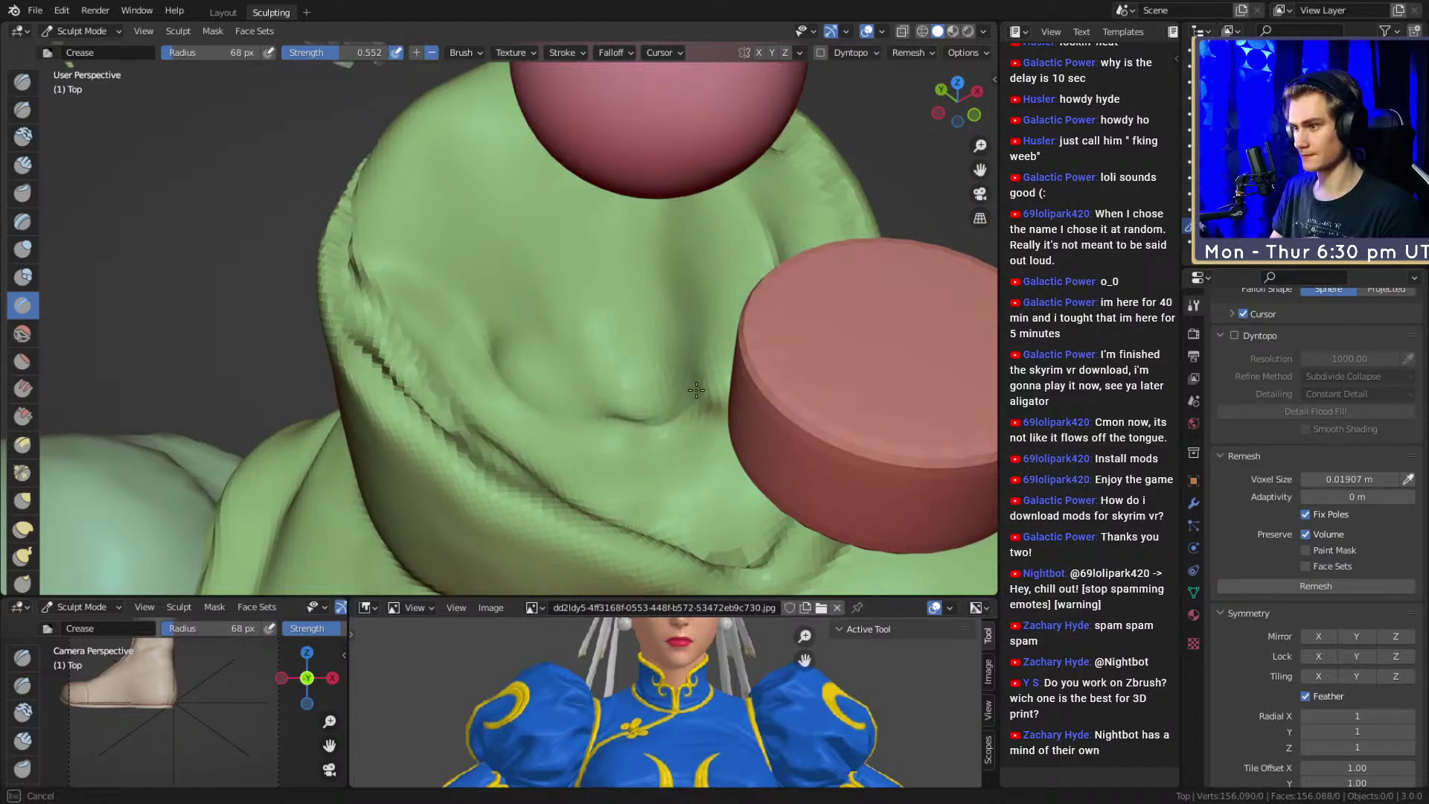
# Crease the inside wall of the collar below the hair with an 80 px brush radius
pyautogui.moveTo(705, 376)
pyautogui.mouseDown(button='middle')
pyautogui.moveTo(472, 437)
pyautogui.moveTo(405, 418)
pyautogui.moveTo(514, 372)
pyautogui.moveTo(600, 275)
pyautogui.moveTo(468, 328)
pyautogui.moveTo(454, 259)
pyautogui.mouseUp(button='middle')
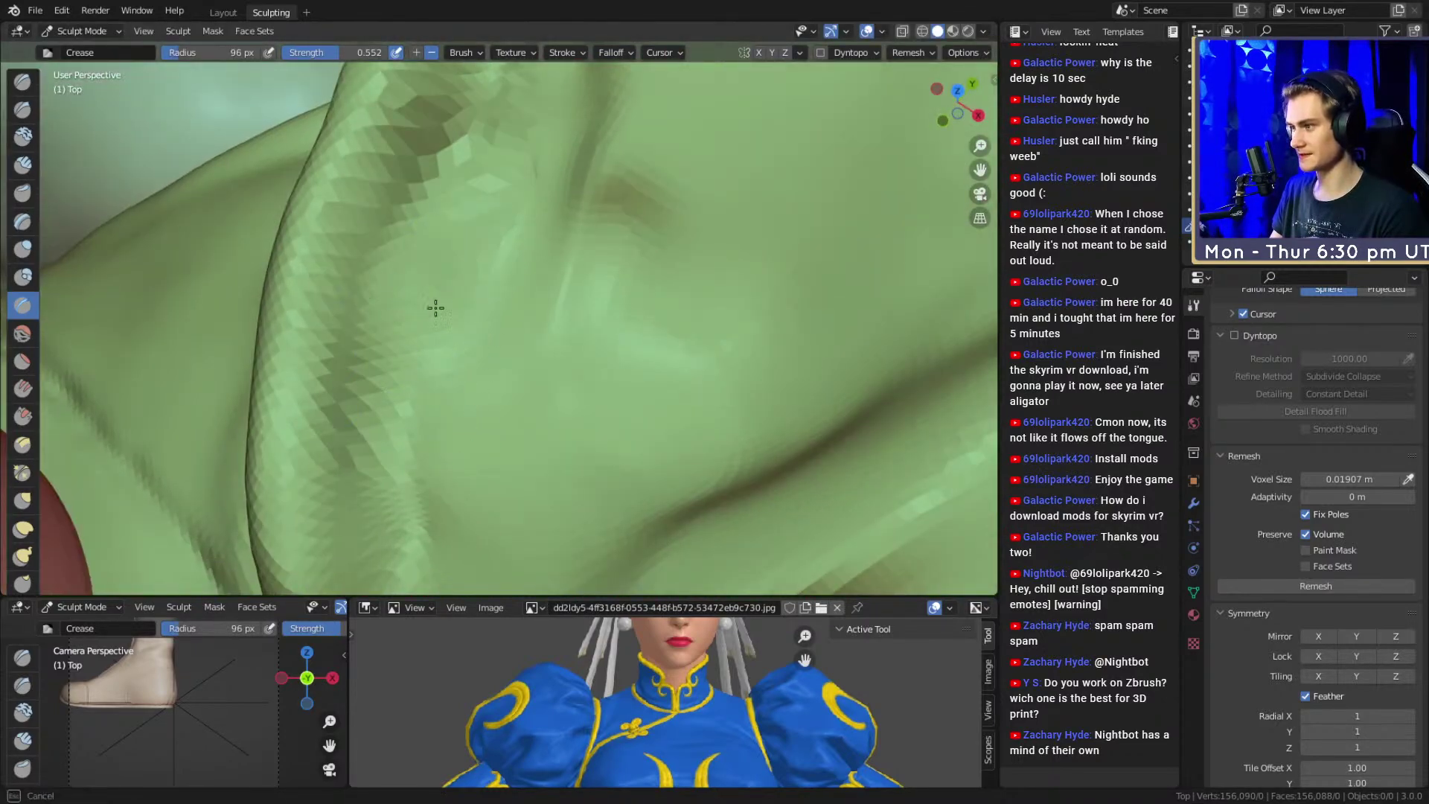
pyautogui.scroll(-6, 466, 268)
pyautogui.moveTo(482, 335); pyautogui.dragTo(484, 450)
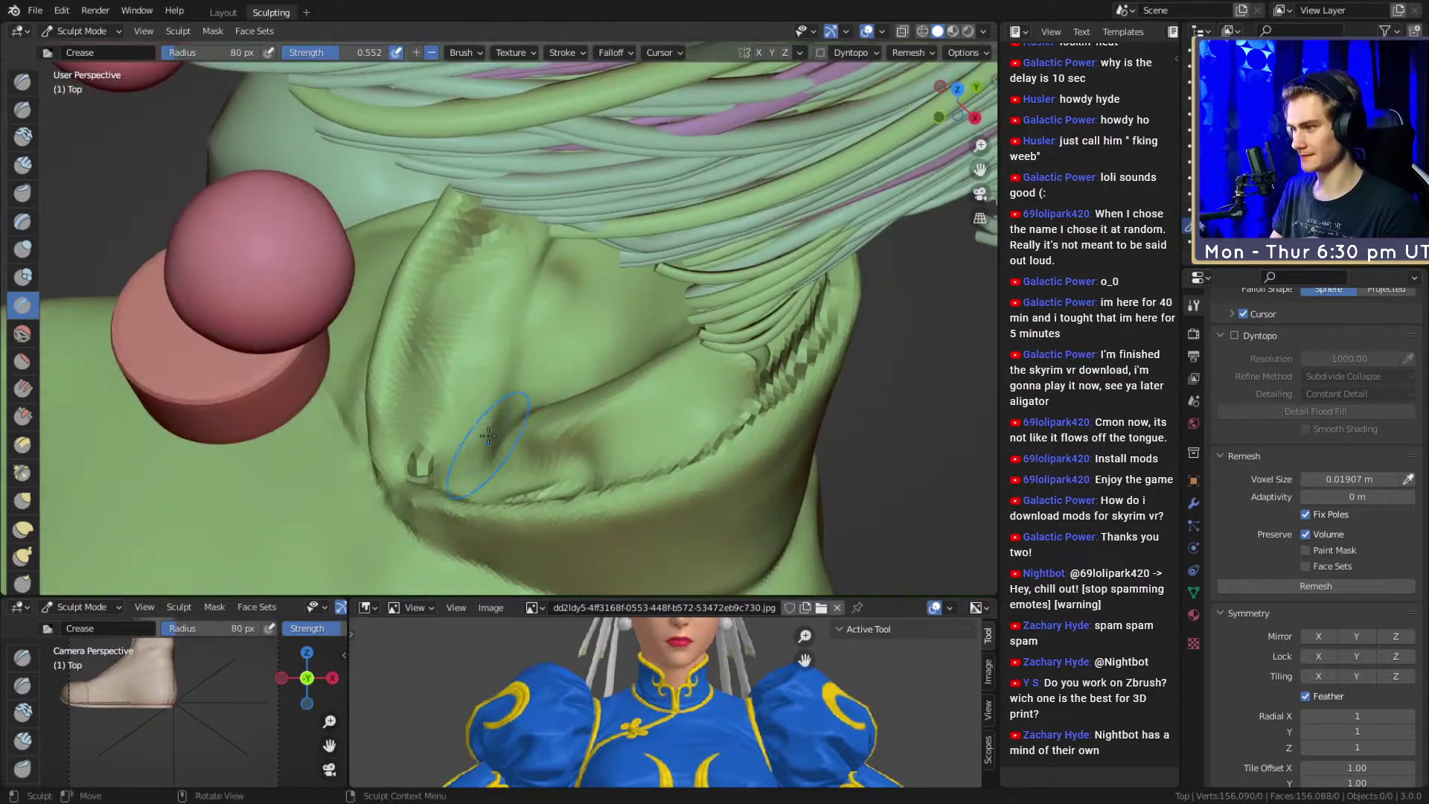
pyautogui.moveTo(669, 410); pyautogui.dragTo(702, 375)
# Resize the Crease brush to 66 px and work another long stroke inside the collar
pyautogui.moveTo(701, 375)
pyautogui.mouseDown(button='middle')
pyautogui.moveTo(596, 193)
pyautogui.moveTo(660, 238)
pyautogui.moveTo(679, 298)
pyautogui.moveTo(552, 373)
pyautogui.mouseUp(button='middle')
pyautogui.press('f')
pyautogui.click(541, 373)
pyautogui.moveTo(463, 342)
pyautogui.mouseDown()
pyautogui.moveTo(474, 321)
pyautogui.moveTo(588, 350)
pyautogui.moveTo(483, 349)
pyautogui.moveTo(446, 380)
pyautogui.moveTo(599, 392)
pyautogui.mouseUp()
pyautogui.moveTo(599, 392); pyautogui.dragTo(647, 216, button='middle')
pyautogui.moveTo(578, 171); pyautogui.dragTo(514, 297, button='middle')
pyautogui.scroll(-5, 514, 298)
# Switch to the Layout workspace and hide the eyes, the floating cylinder and the ruffle around the hair bun
pyautogui.click(223, 13)
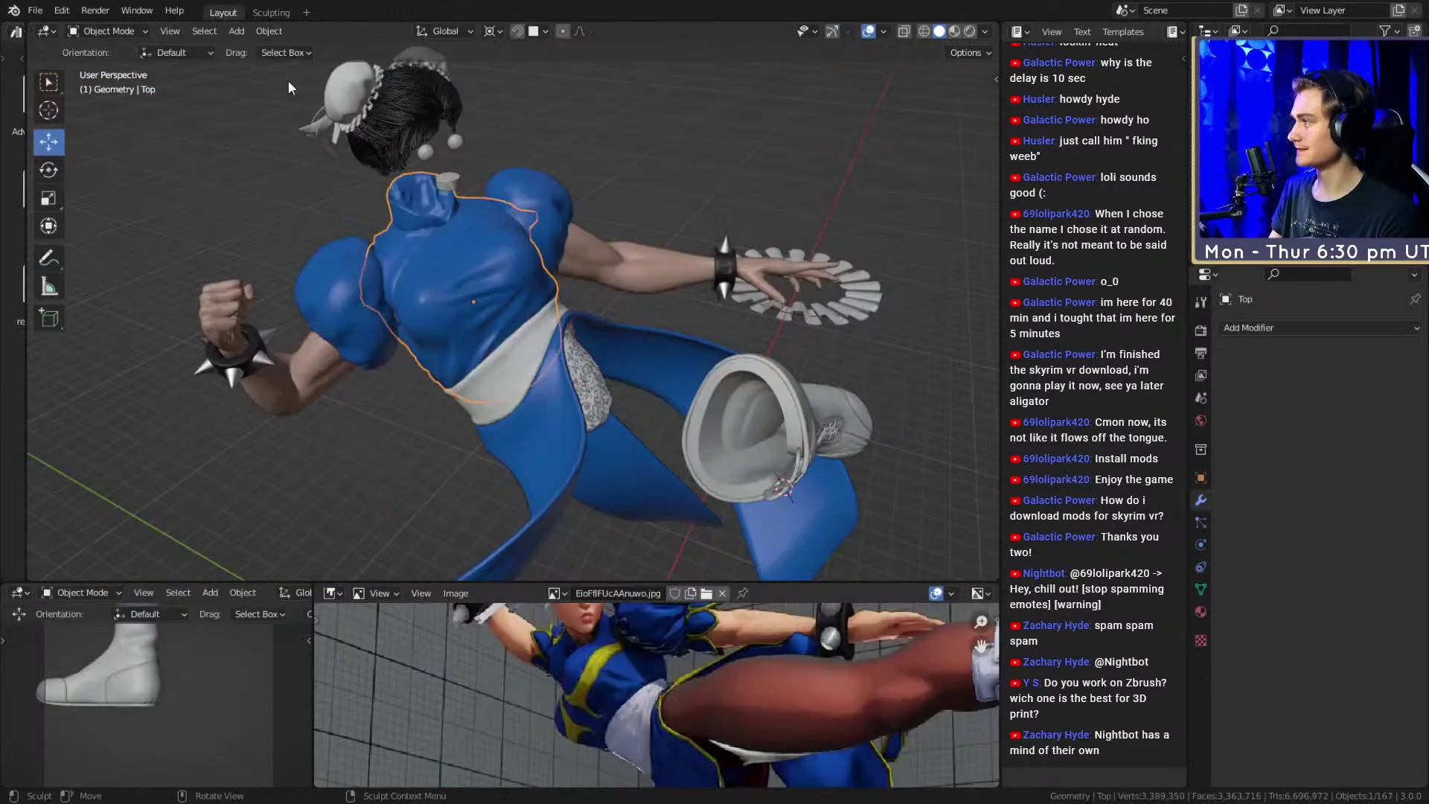
pyautogui.moveTo(405, 194); pyautogui.dragTo(392, 275, button='middle')
pyautogui.click(365, 261)
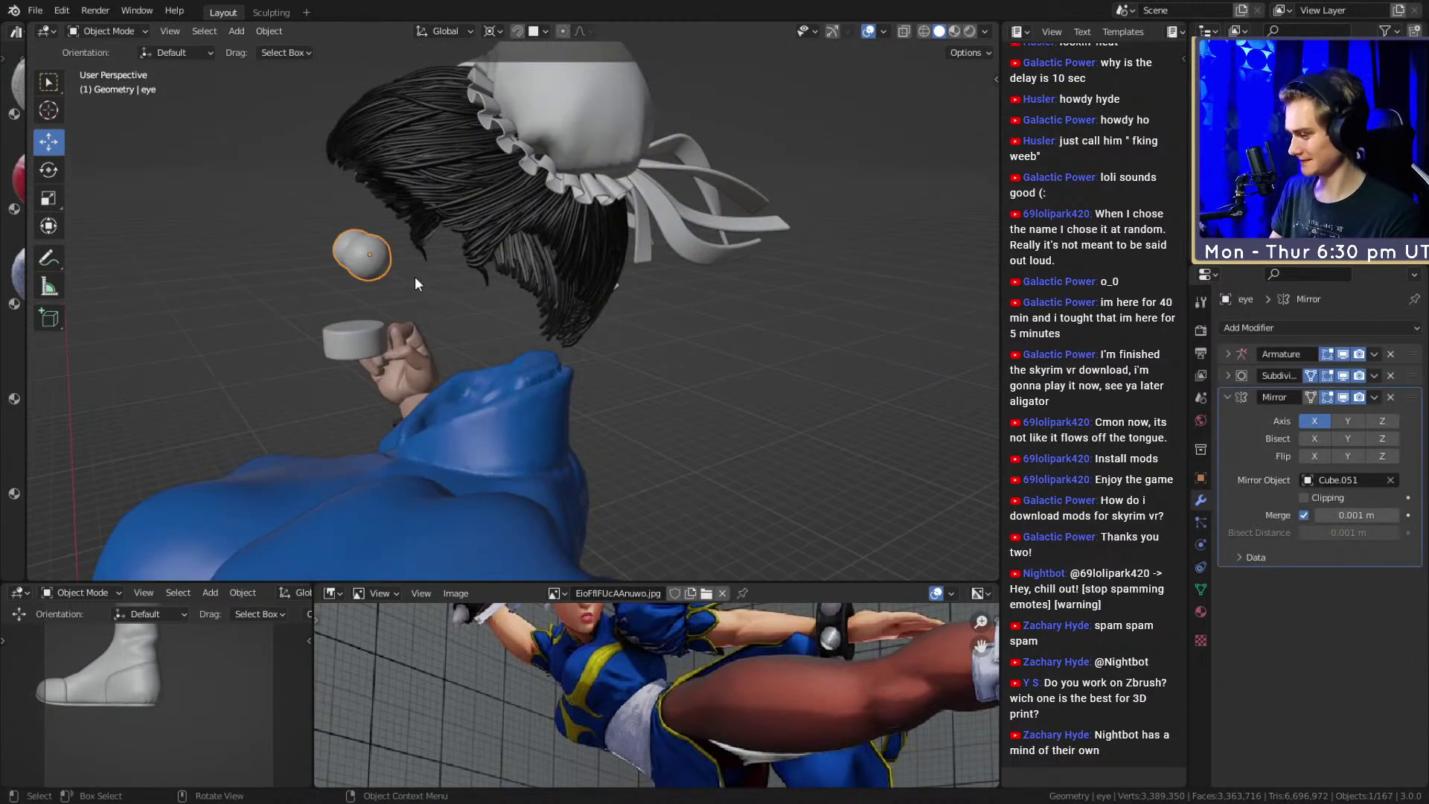
pyautogui.press('h')
pyautogui.click(372, 331)
pyautogui.press('h')
pyautogui.click(531, 168)
pyautogui.press('h')
# Hide the hair bun covers and several of the bun's hair strands
pyautogui.click(605, 148)
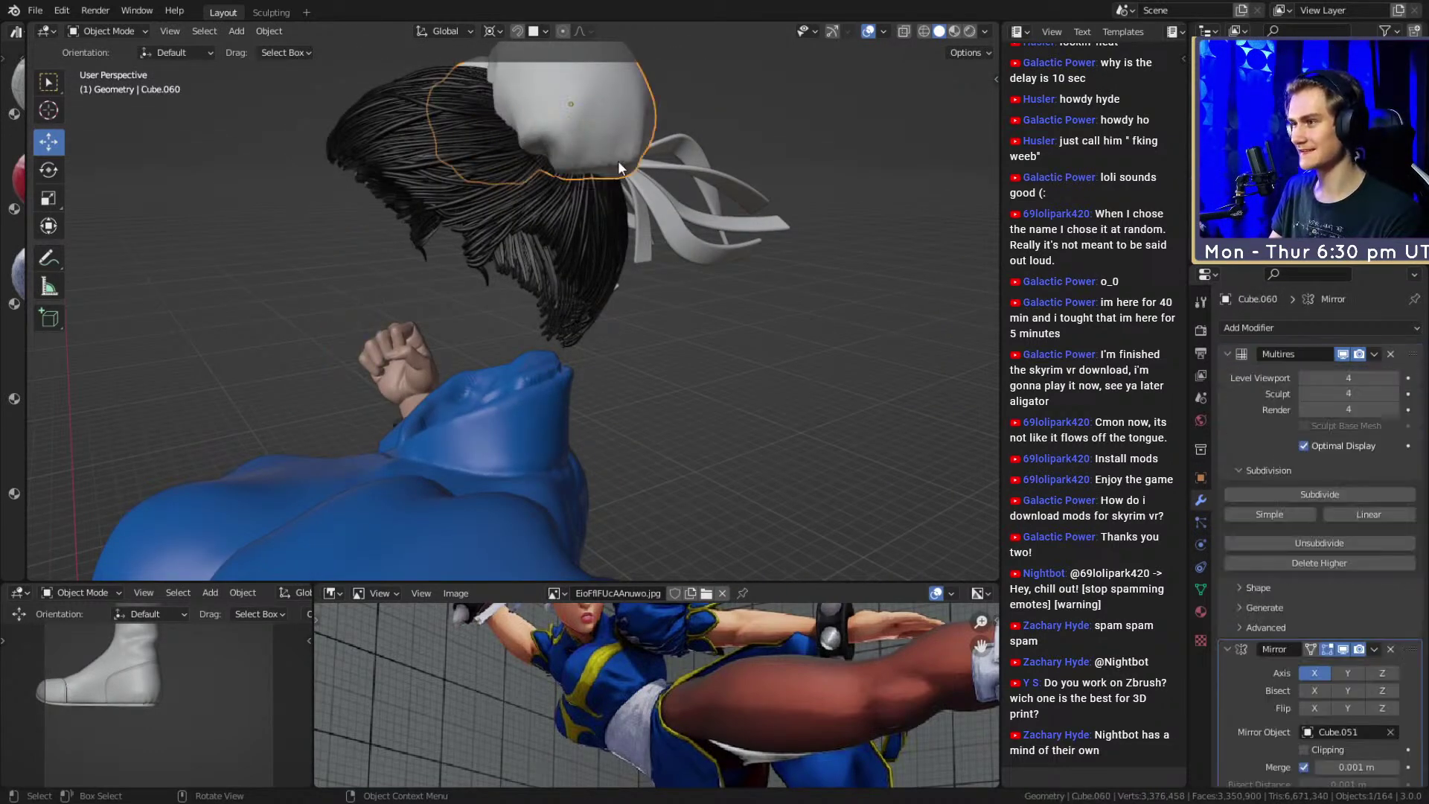
pyautogui.press('h')
pyautogui.click(563, 169)
pyautogui.press('h')
pyautogui.click(603, 147)
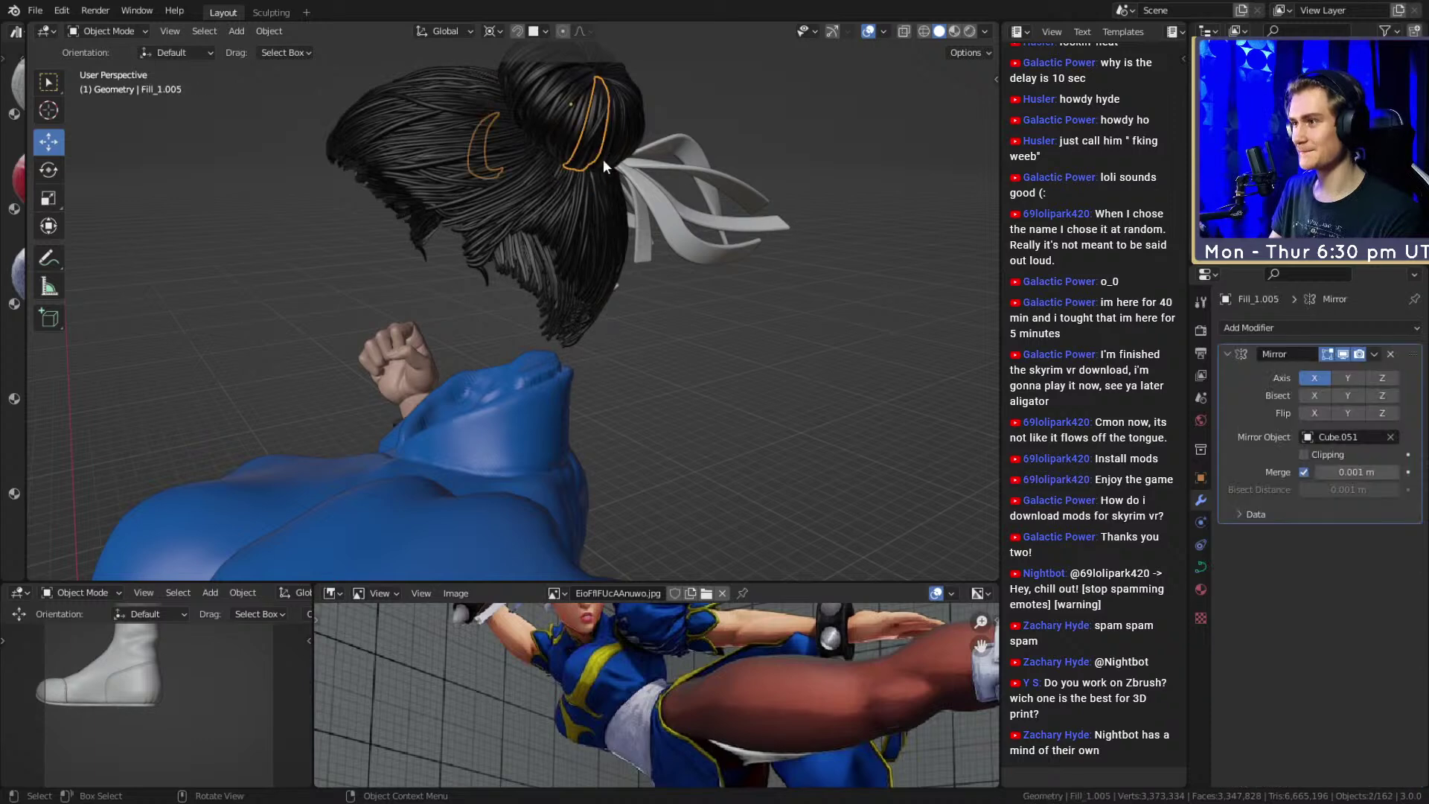
pyautogui.press('h')
pyautogui.click(562, 146)
pyautogui.press('h')
pyautogui.click(565, 120)
pyautogui.press('h')
# Box-select the remaining hair and buns above the collar and hide them
pyautogui.moveTo(561, 118); pyautogui.dragTo(712, 209, button='middle')
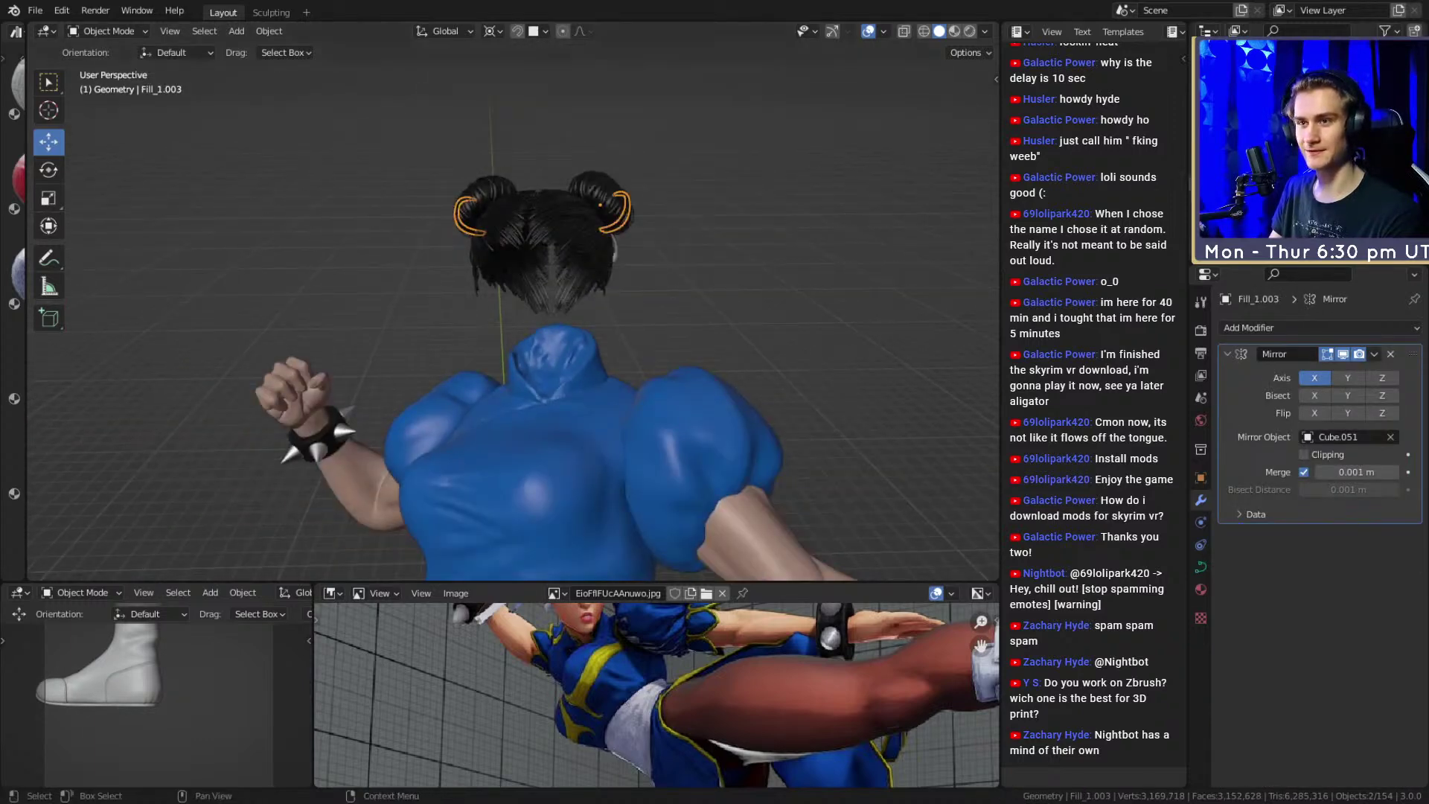
pyautogui.press('h')
pyautogui.moveTo(670, 176); pyautogui.dragTo(375, 274)
pyautogui.press('h')
# Select the top and return to the Sculpting workspace
pyautogui.moveTo(621, 311); pyautogui.dragTo(644, 300, button='middle')
pyautogui.scroll(2, 644, 301)
pyautogui.click(574, 337)
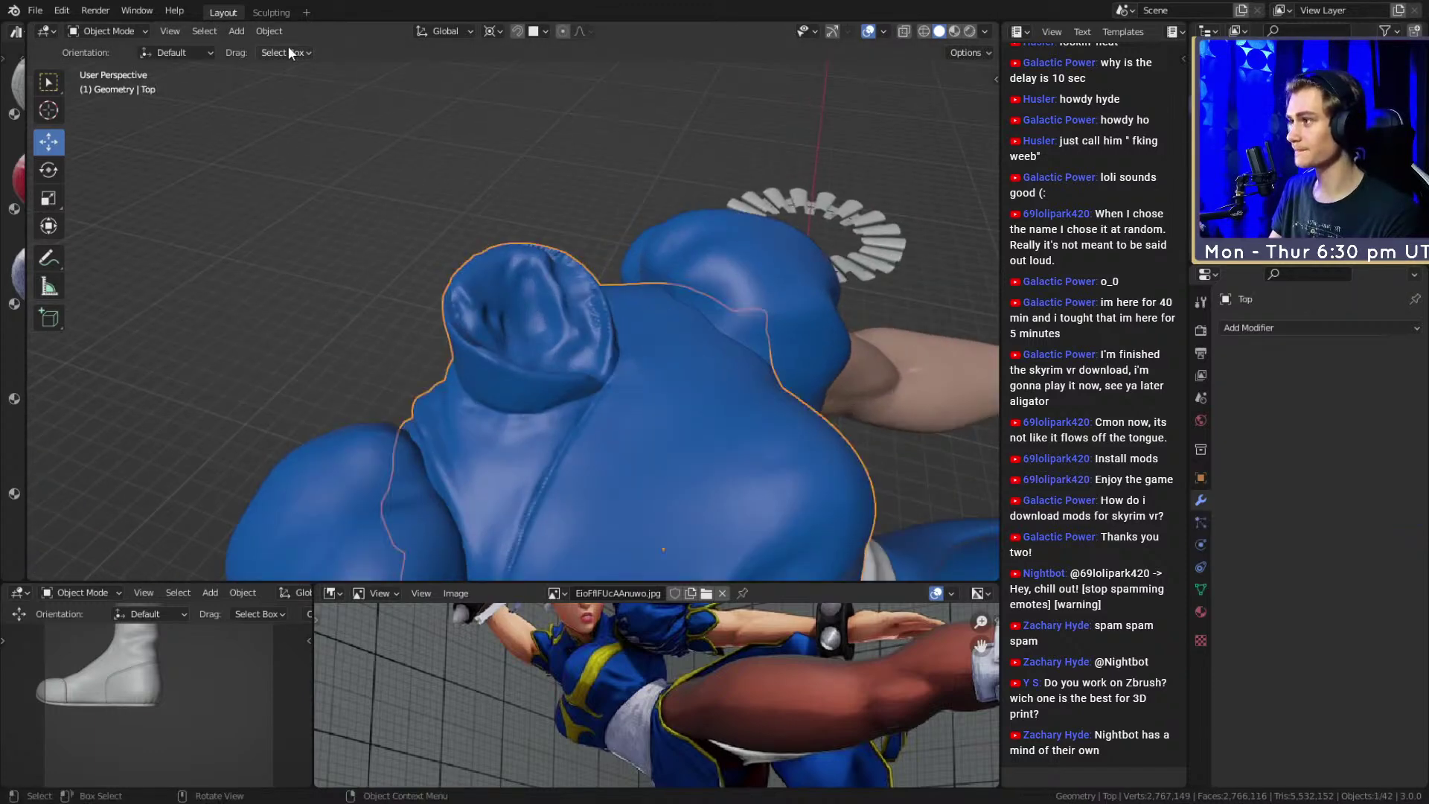
pyautogui.click(267, 13)
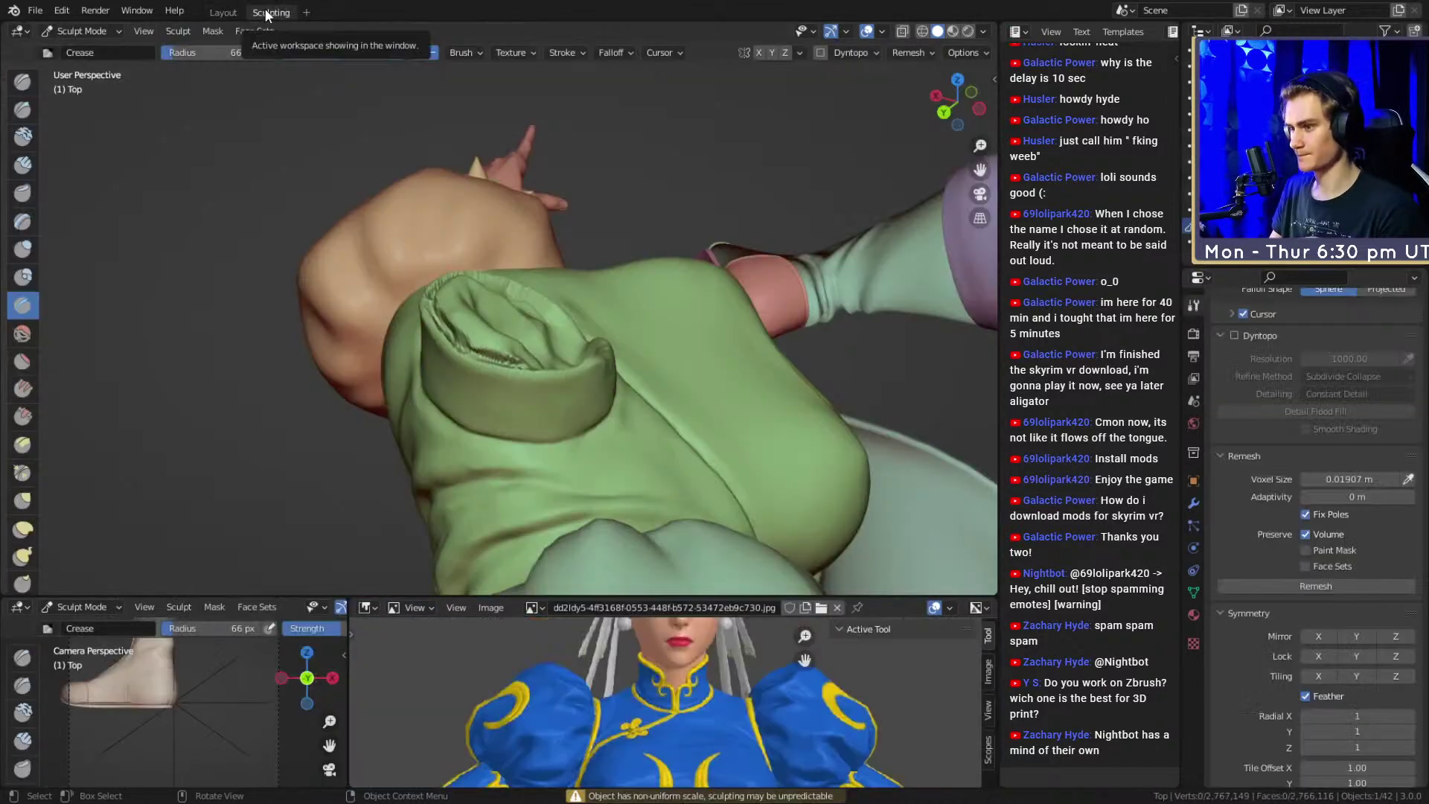
# Smooth the jagged geometry along the collar's inner back rim with the 66 px brush
pyautogui.scroll(6, 538, 305)
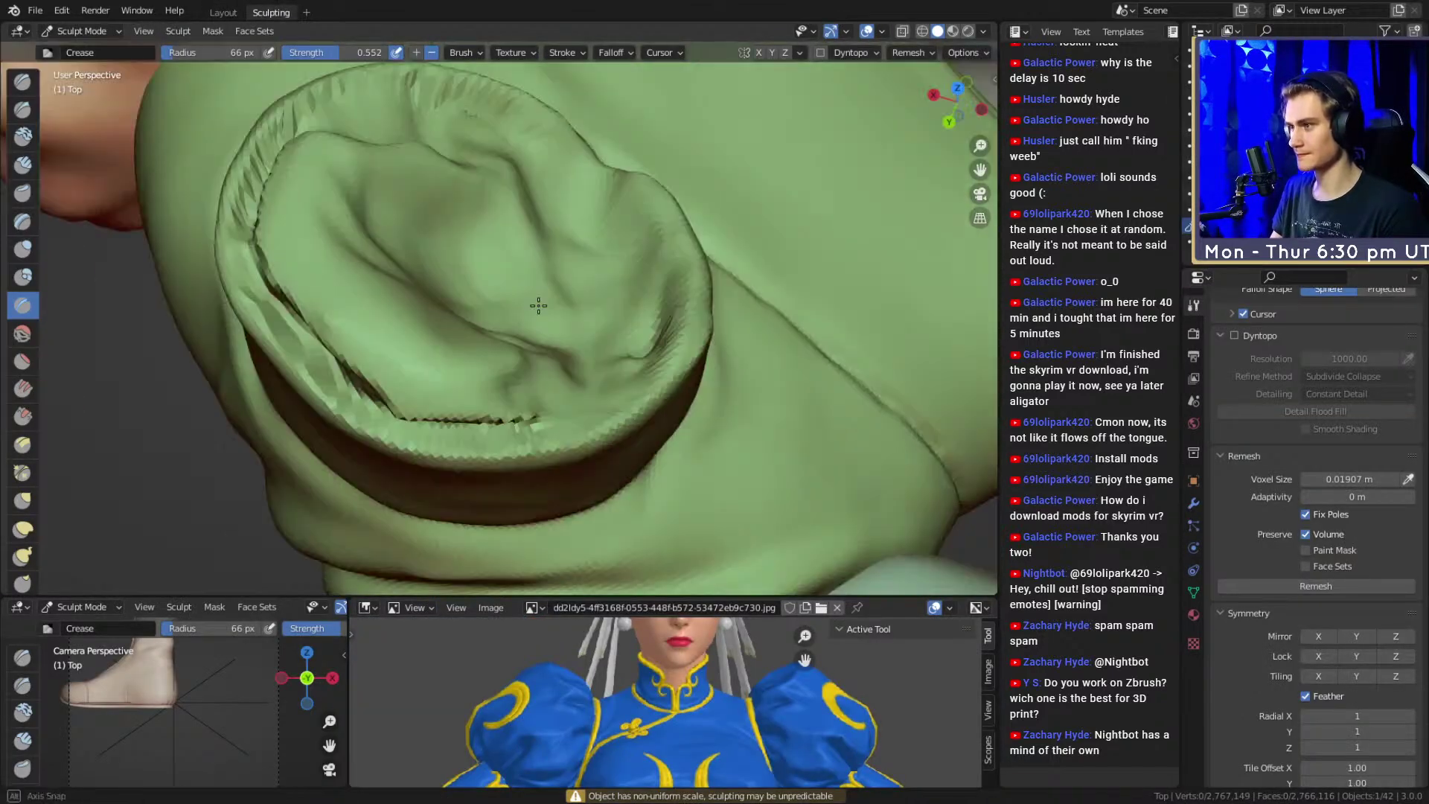
pyautogui.moveTo(538, 305); pyautogui.dragTo(437, 309, button='middle')
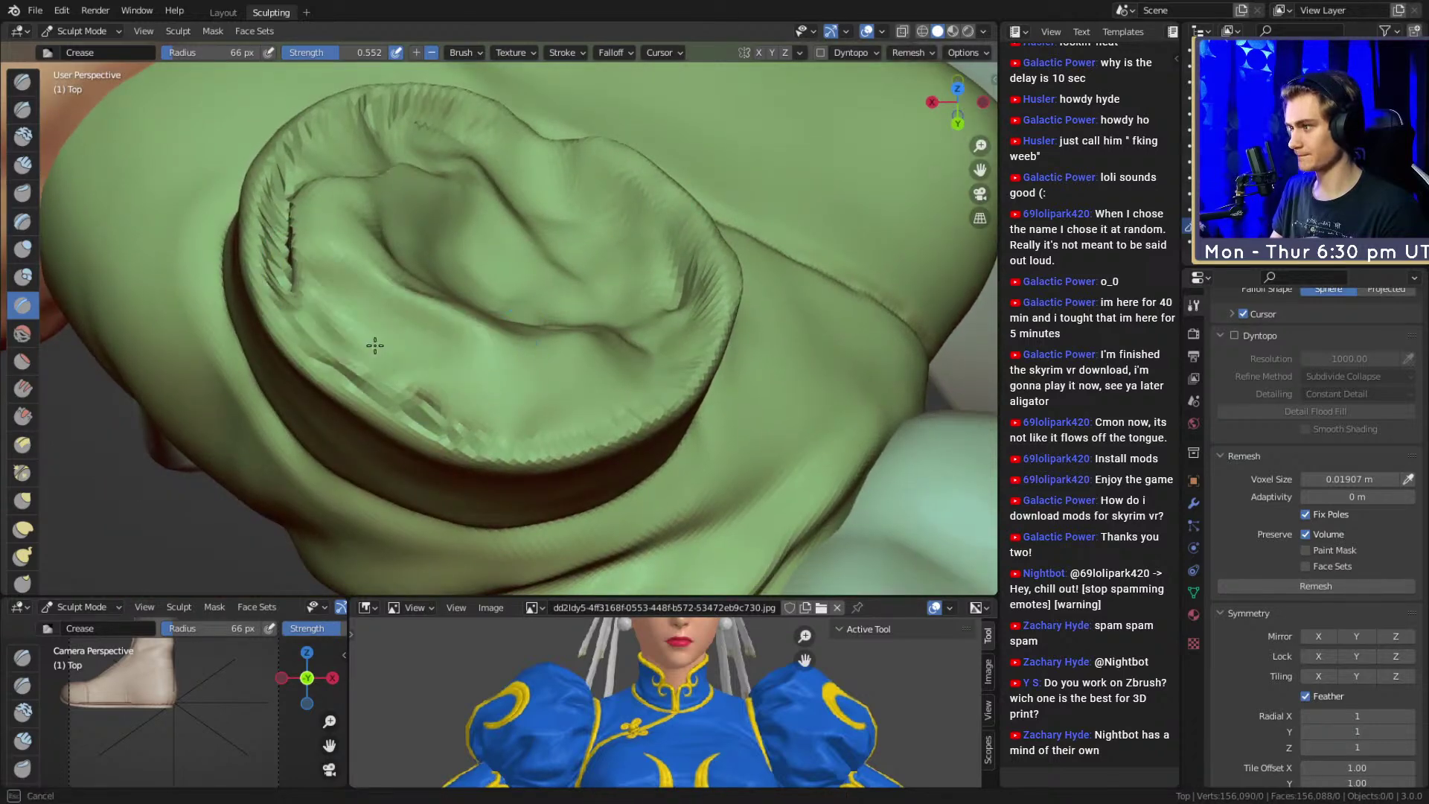
pyautogui.moveTo(549, 376); pyautogui.dragTo(468, 411, button='middle')
pyautogui.moveTo(469, 410)
pyautogui.keyDown('shift'); pyautogui.mouseDown()
pyautogui.moveTo(498, 373)
pyautogui.moveTo(497, 397)
pyautogui.moveTo(485, 361)
pyautogui.moveTo(498, 329)
pyautogui.mouseUp(); pyautogui.keyUp('shift')
pyautogui.moveTo(542, 387); pyautogui.dragTo(645, 404, button='middle')
pyautogui.keyDown('shift'); pyautogui.moveTo(409, 373); pyautogui.dragTo(481, 394); pyautogui.keyUp('shift')
pyautogui.moveTo(481, 394); pyautogui.dragTo(531, 445, button='middle')
pyautogui.moveTo(471, 488)
pyautogui.keyDown('shift'); pyautogui.mouseDown()
pyautogui.moveTo(380, 467)
pyautogui.moveTo(566, 447)
pyautogui.moveTo(573, 373)
pyautogui.moveTo(456, 443)
pyautogui.moveTo(529, 380)
pyautogui.moveTo(516, 279)
pyautogui.moveTo(578, 338)
pyautogui.moveTo(484, 394)
pyautogui.mouseUp(); pyautogui.keyUp('shift')
# Enlarge the Crease brush to 90 px and deepen the groove inside the collar's rim
pyautogui.press('f')
pyautogui.click(480, 357)
pyautogui.moveTo(553, 303)
pyautogui.mouseDown(button='middle')
pyautogui.moveTo(644, 303)
pyautogui.moveTo(587, 306)
pyautogui.moveTo(506, 275)
pyautogui.mouseUp(button='middle')
pyautogui.moveTo(487, 223)
pyautogui.mouseDown()
pyautogui.moveTo(459, 230)
pyautogui.moveTo(387, 305)
pyautogui.moveTo(363, 376)
pyautogui.moveTo(462, 342)
pyautogui.moveTo(521, 283)
pyautogui.moveTo(610, 268)
pyautogui.moveTo(548, 230)
pyautogui.moveTo(640, 227)
pyautogui.moveTo(681, 257)
pyautogui.mouseUp()
pyautogui.press('f')
pyautogui.click(409, 343)
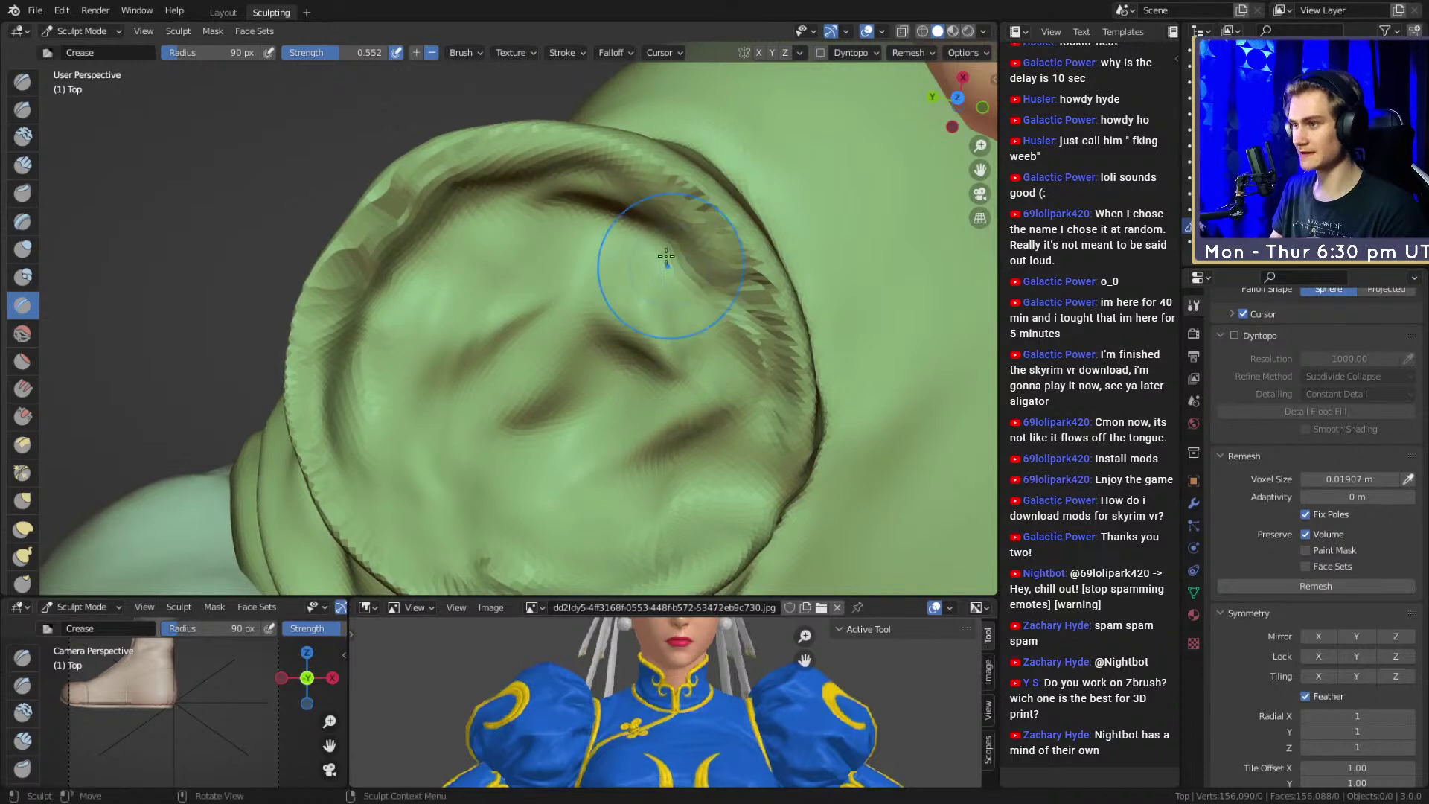
# Set the Crease brush to 71 px, carve the groove around the collar's inner rim, and smooth the surface inside it
pyautogui.moveTo(706, 335); pyautogui.dragTo(669, 294, button='middle')
pyautogui.press('f')
pyautogui.click(654, 279)
pyautogui.keyDown('shift'); pyautogui.moveTo(651, 259); pyautogui.dragTo(652, 348); pyautogui.keyUp('shift')
pyautogui.moveTo(639, 253); pyautogui.dragTo(465, 450)
pyautogui.keyDown('shift'); pyautogui.moveTo(546, 427); pyautogui.dragTo(555, 393, button='middle'); pyautogui.keyUp('shift')
pyautogui.moveTo(544, 123)
pyautogui.mouseDown()
pyautogui.moveTo(347, 332)
pyautogui.moveTo(368, 426)
pyautogui.mouseUp()
pyautogui.moveTo(454, 367)
pyautogui.keyDown('shift'); pyautogui.mouseDown()
pyautogui.moveTo(516, 479)
pyautogui.moveTo(453, 493)
pyautogui.mouseUp(); pyautogui.keyUp('shift')
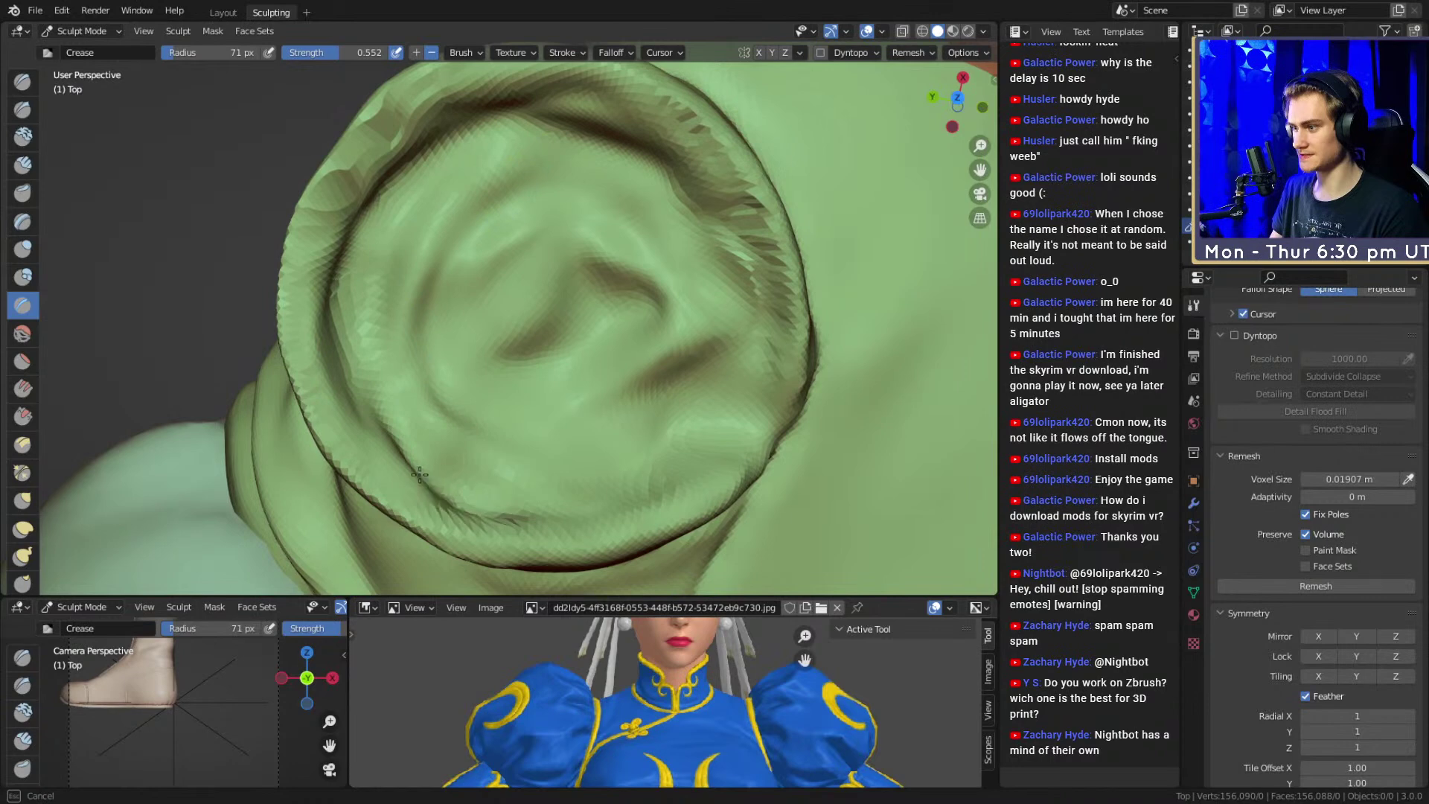
pyautogui.moveTo(399, 446)
pyautogui.keyDown('shift'); pyautogui.mouseDown()
pyautogui.moveTo(399, 511)
pyautogui.moveTo(417, 305)
pyautogui.moveTo(606, 357)
pyautogui.moveTo(676, 353)
pyautogui.moveTo(686, 268)
pyautogui.moveTo(686, 396)
pyautogui.mouseUp(); pyautogui.keyUp('shift')
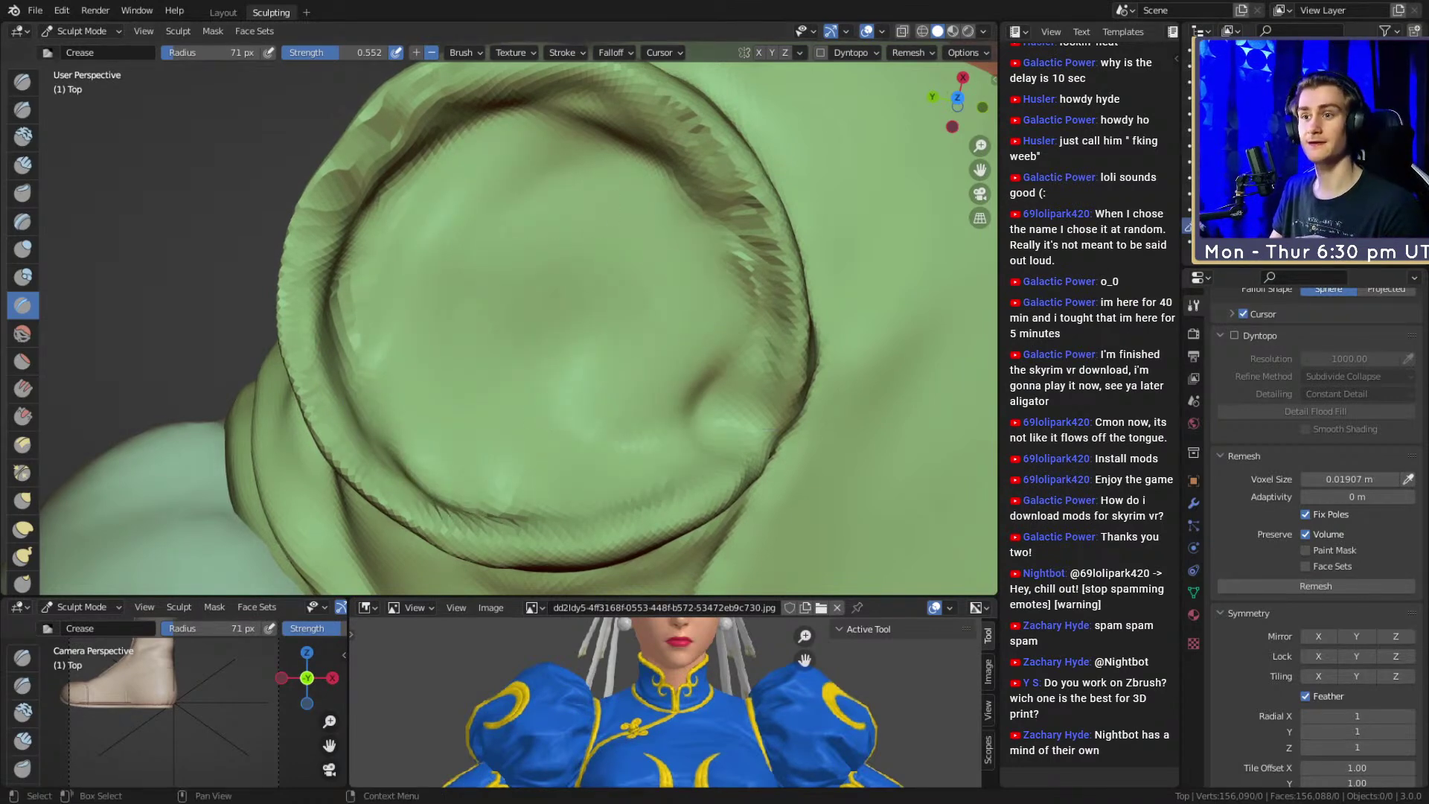
# In the Layout workspace, unhide all objects and hide only the head, leaving the neck inside the collar
pyautogui.click(213, 13)
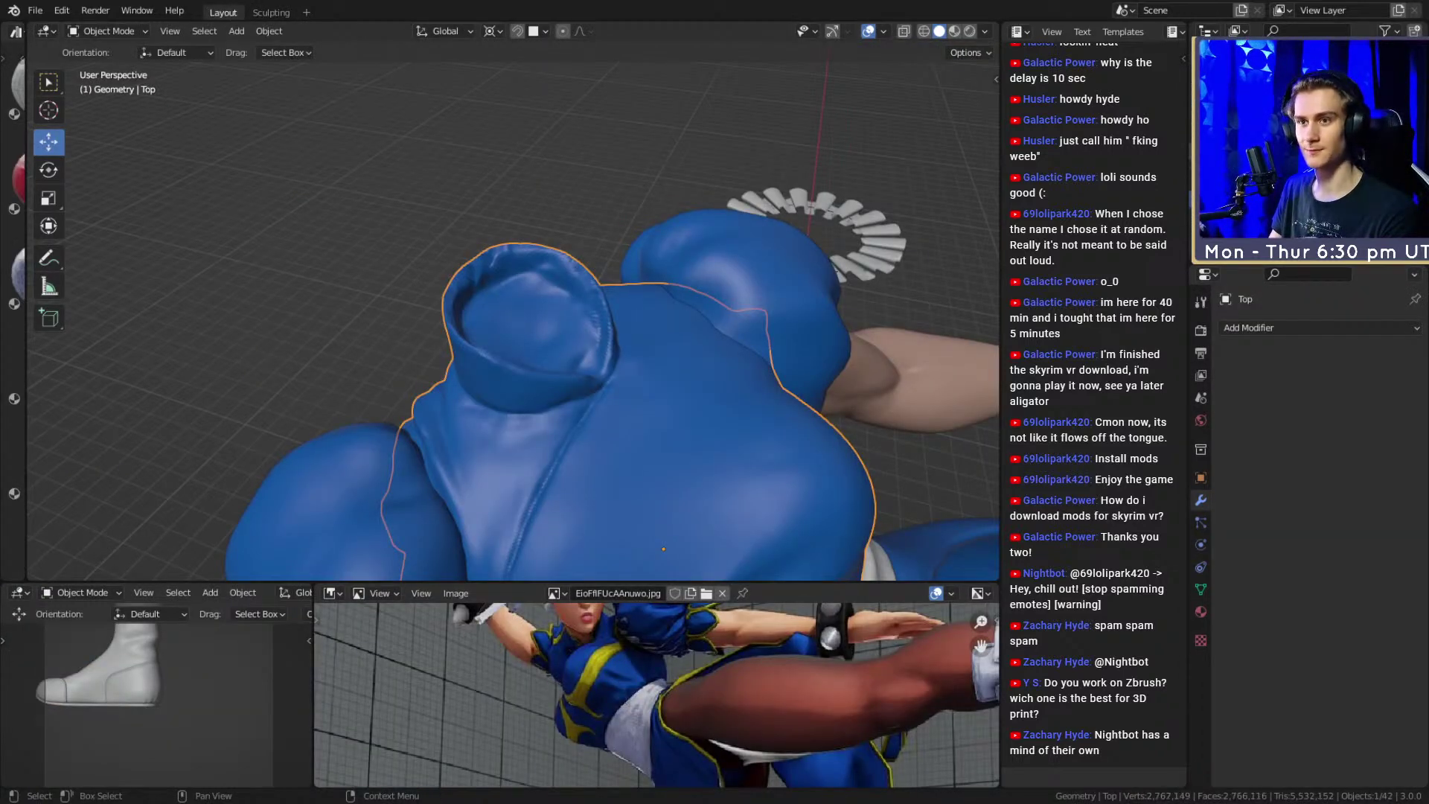
pyautogui.hotkey('alt', 'h')
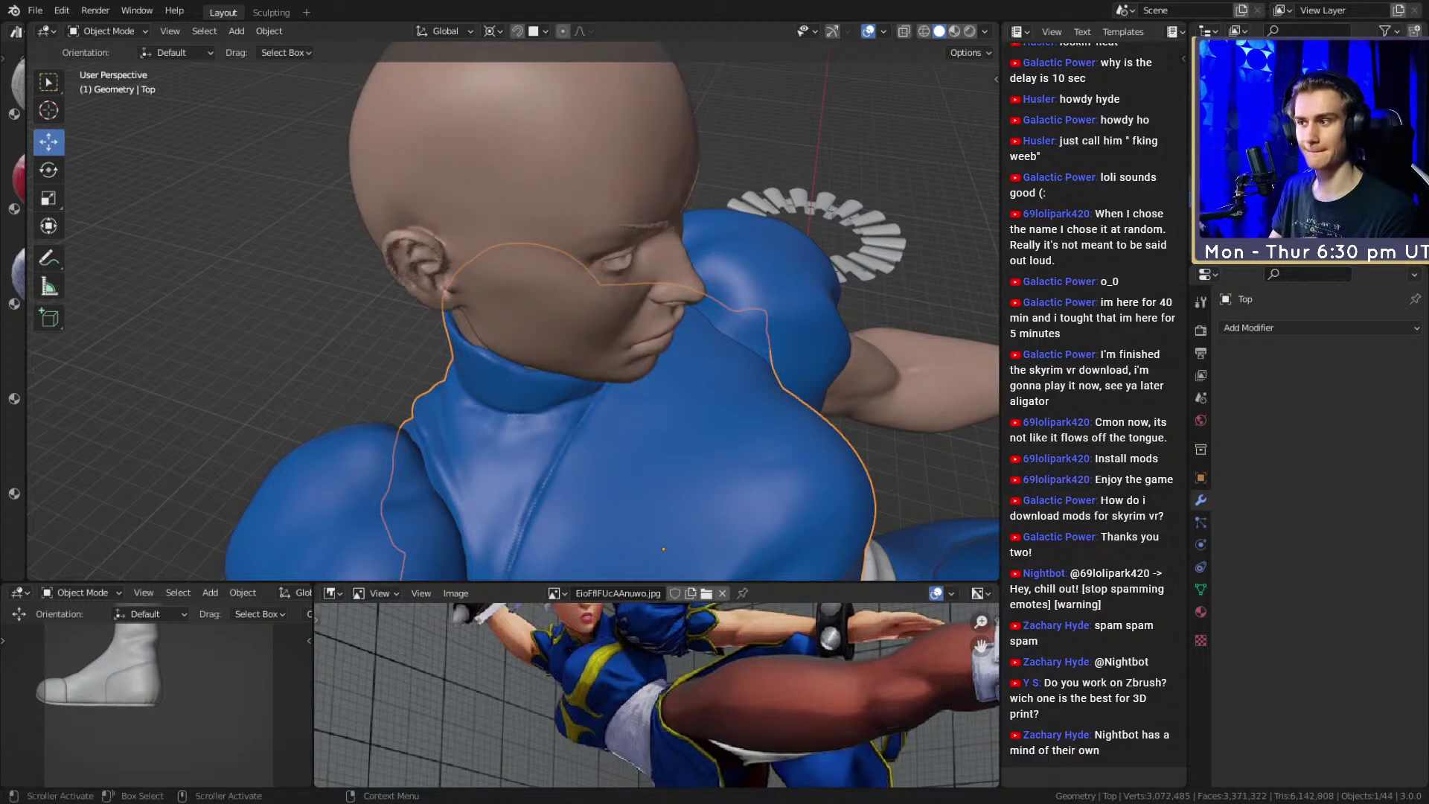
pyautogui.moveTo(860, 313); pyautogui.dragTo(501, 182, button='middle')
pyautogui.click(501, 181)
pyautogui.press('h')
pyautogui.moveTo(593, 198); pyautogui.dragTo(684, 336, button='middle')
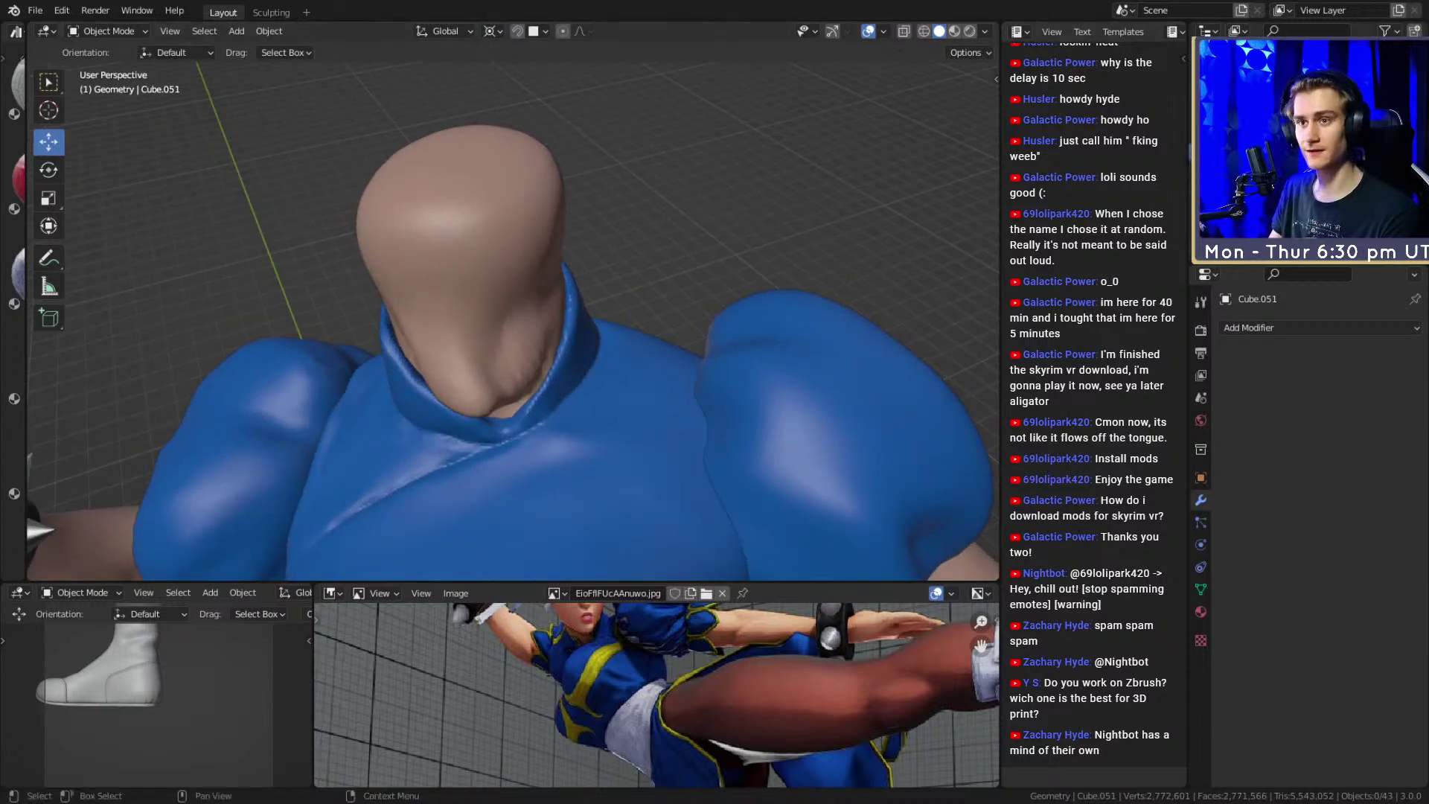
pyautogui.hotkey('alt', 'h')
pyautogui.click(493, 198)
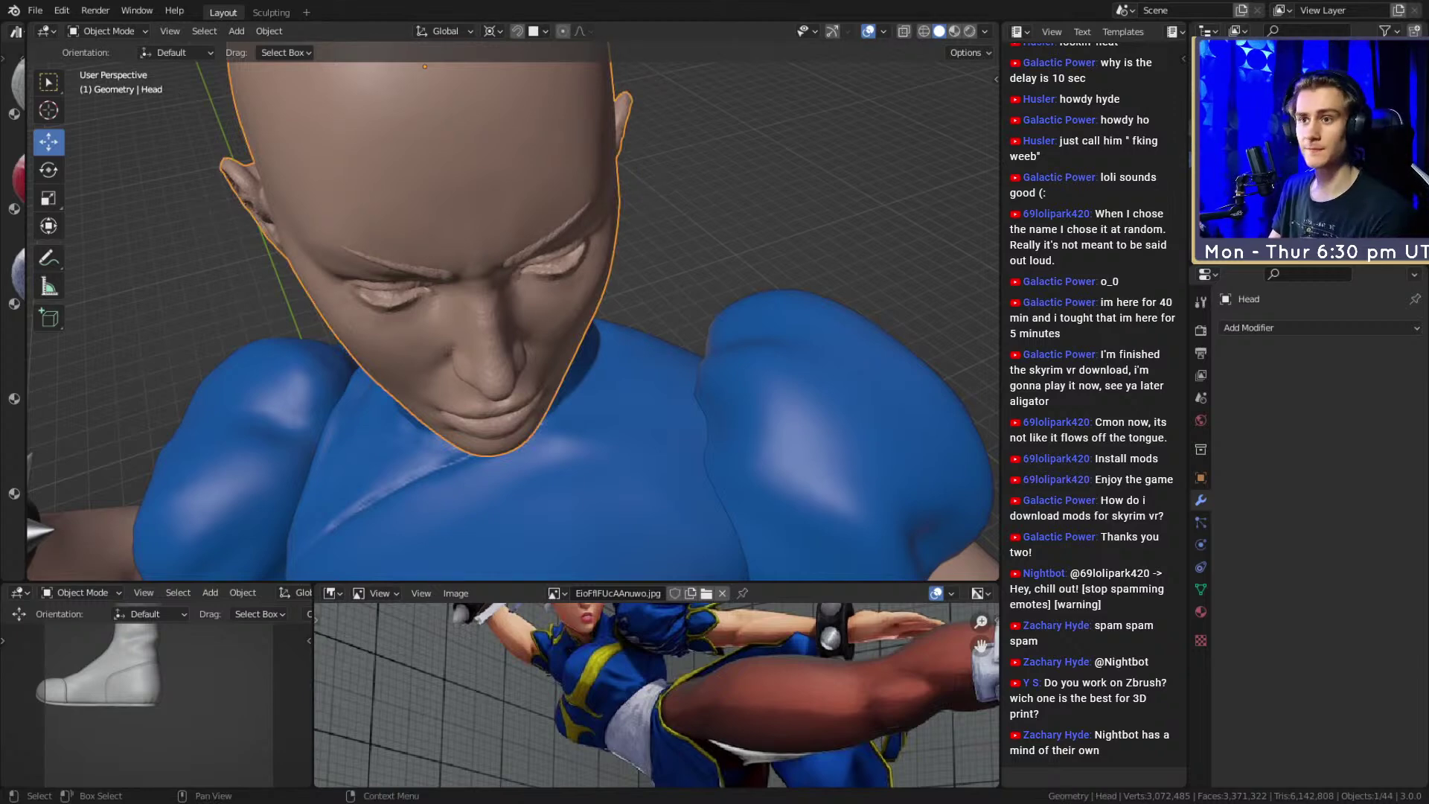
pyautogui.press('h')
pyautogui.click(483, 216)
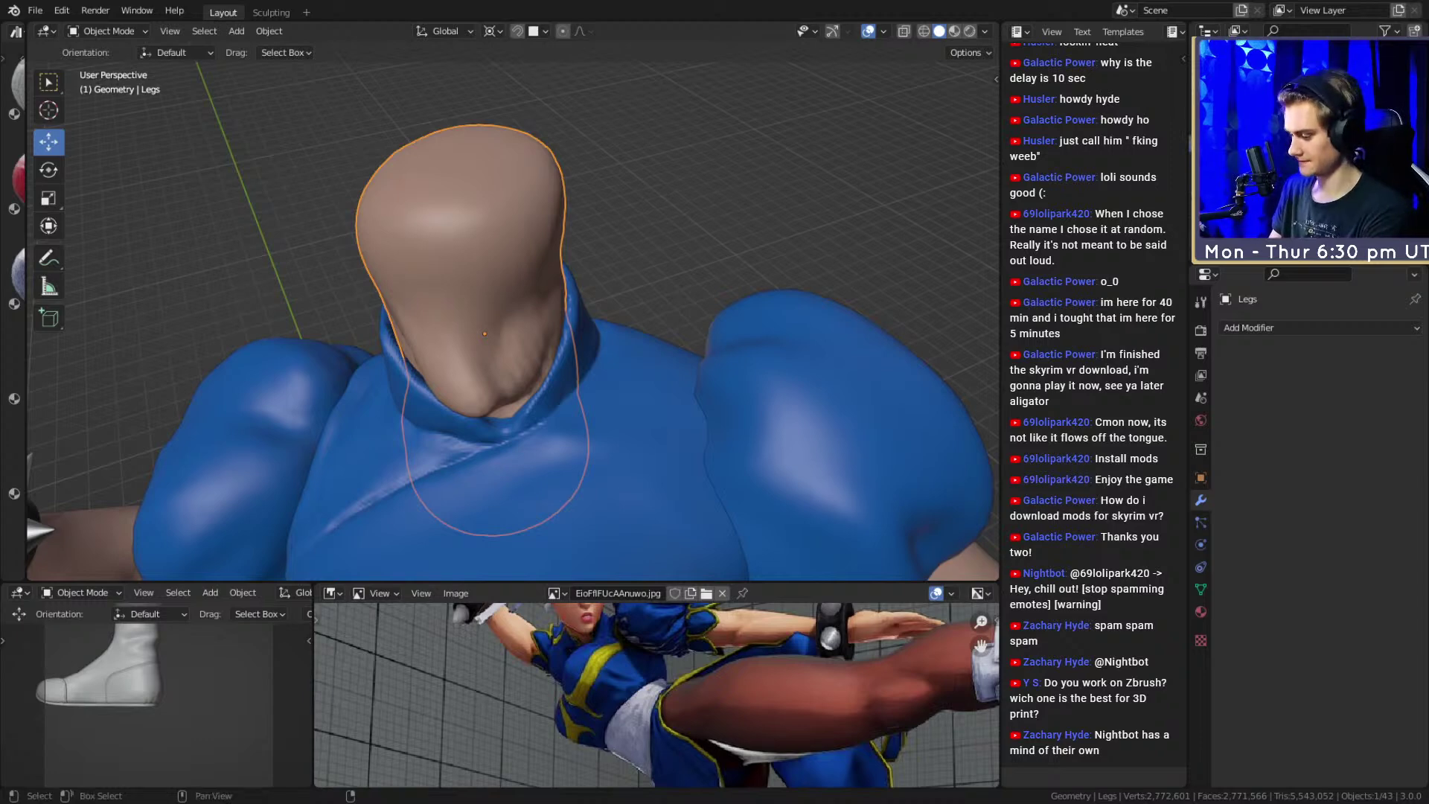
# Select the top, check the collar against the neck, and return to the Sculpting workspace
pyautogui.click(573, 406)
pyautogui.moveTo(745, 395); pyautogui.dragTo(587, 393, button='middle')
pyautogui.scroll(5, 709, 334)
pyautogui.moveTo(708, 333); pyautogui.dragTo(664, 325, button='middle')
pyautogui.moveTo(654, 209); pyautogui.dragTo(565, 344, button='middle')
pyautogui.scroll(-5, 659, 345)
pyautogui.click(264, 12)
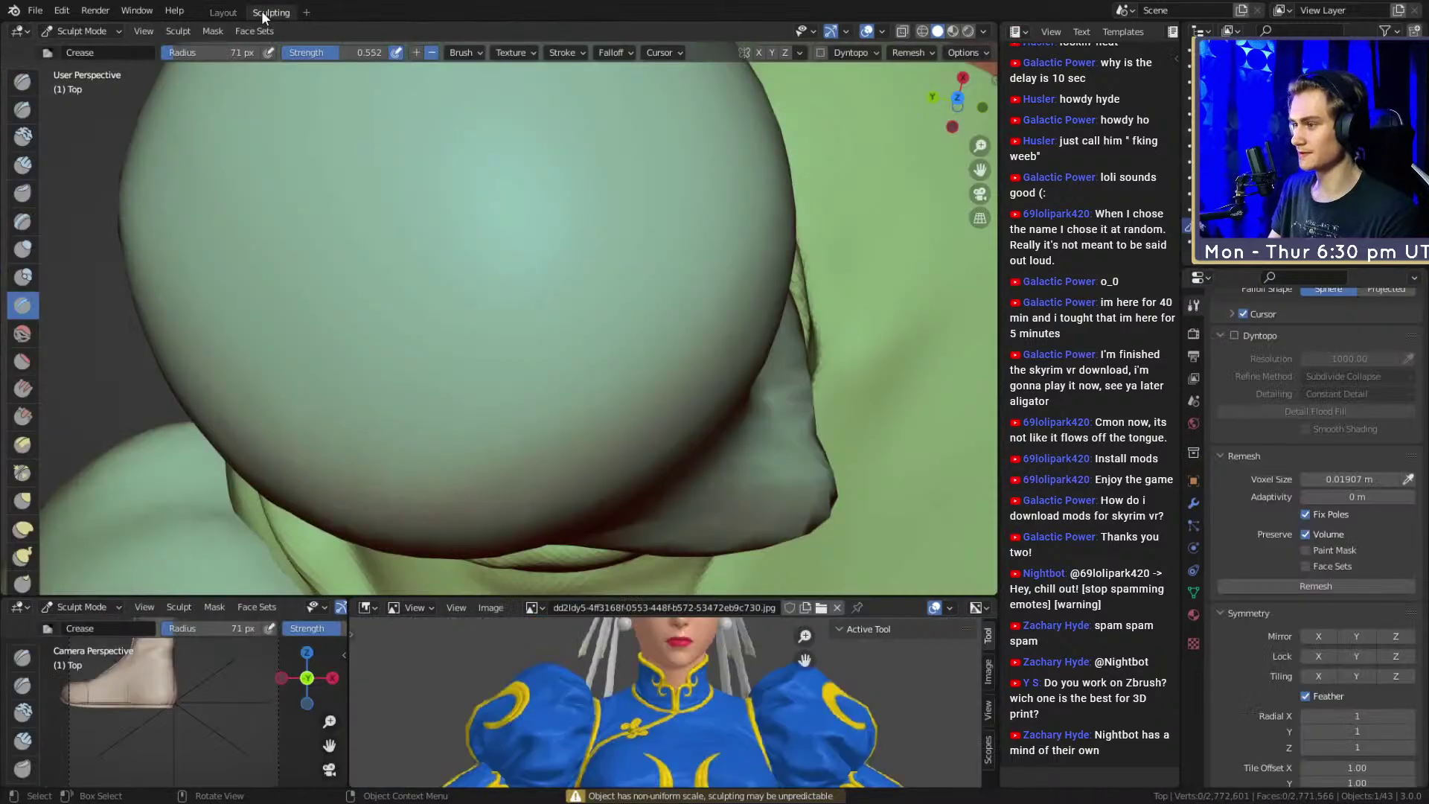
# Reshape the upper side edge of the collar around the neck with the Grab brush, resizing the brush as needed
pyautogui.moveTo(596, 367)
pyautogui.mouseDown(button='middle')
pyautogui.moveTo(562, 243)
pyautogui.moveTo(642, 297)
pyautogui.mouseUp(button='middle')
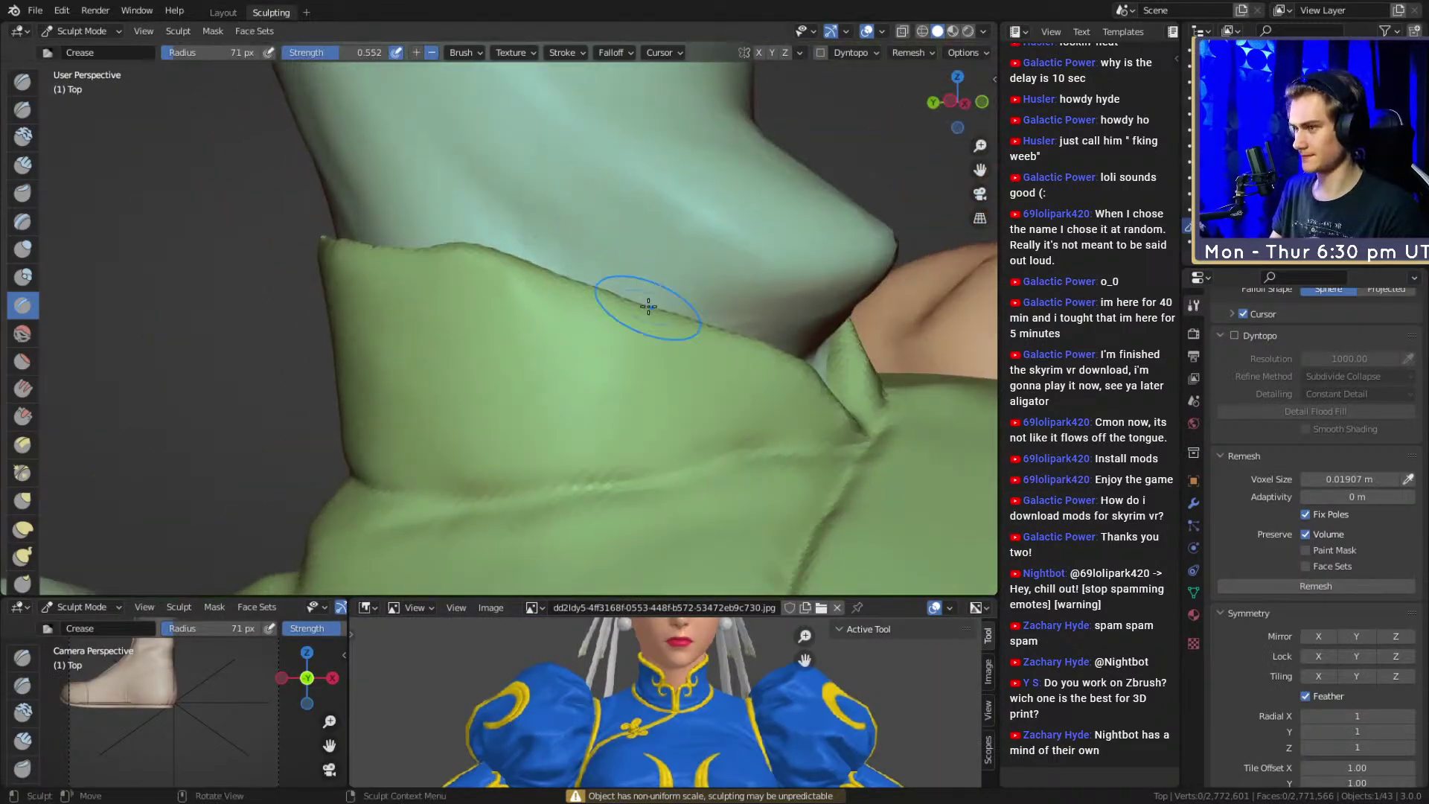
pyautogui.press('g')
pyautogui.press('f')
pyautogui.click(590, 262)
pyautogui.moveTo(562, 245); pyautogui.dragTo(572, 263)
pyautogui.press('f')
pyautogui.click(542, 262)
pyautogui.press('f')
pyautogui.click(489, 255)
pyautogui.moveTo(486, 251); pyautogui.dragTo(501, 248, button='middle')
pyautogui.moveTo(511, 244); pyautogui.dragTo(503, 224)
pyautogui.moveTo(532, 234)
pyautogui.mouseDown(button='middle')
pyautogui.moveTo(595, 250)
pyautogui.moveTo(564, 300)
pyautogui.moveTo(530, 289)
pyautogui.moveTo(461, 320)
pyautogui.mouseUp(button='middle')
# Set the Crease brush to 54 px and refine the rim around the collar's front opening
pyautogui.press('f')
pyautogui.click(522, 287)
pyautogui.keyDown('shift'); pyautogui.moveTo(555, 417); pyautogui.dragTo(547, 221, button='middle'); pyautogui.keyUp('shift')
pyautogui.moveTo(546, 221)
pyautogui.keyDown('alt'); pyautogui.mouseDown()
pyautogui.moveTo(597, 258)
pyautogui.moveTo(515, 346)
pyautogui.mouseUp(); pyautogui.keyUp('alt')
pyautogui.hotkey('shift', 'c')
pyautogui.press('f')
pyautogui.click(577, 287)
pyautogui.moveTo(514, 346); pyautogui.dragTo(405, 290, button='middle')
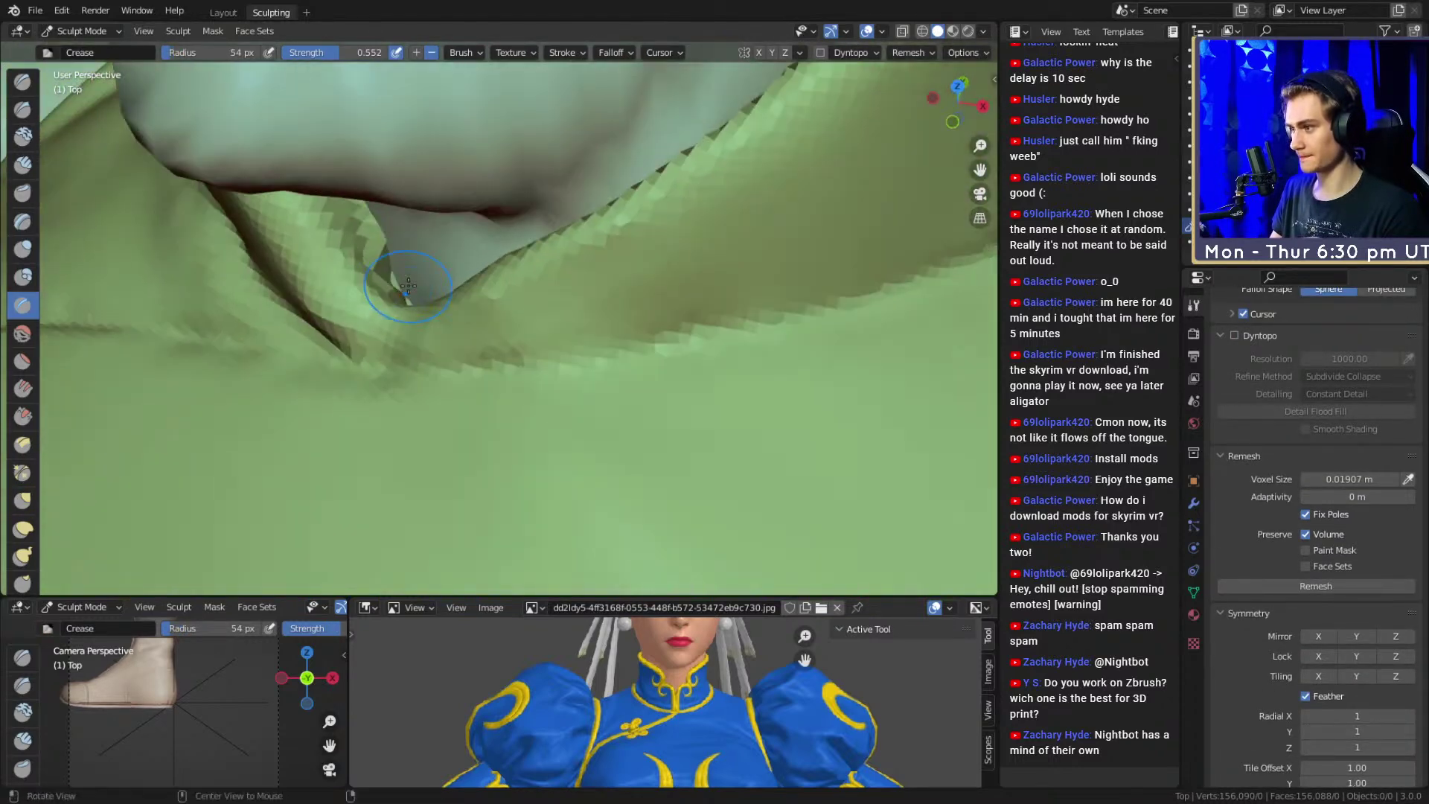
pyautogui.moveTo(372, 213)
pyautogui.mouseDown(button='middle')
pyautogui.moveTo(674, 261)
pyautogui.moveTo(556, 317)
pyautogui.mouseUp(button='middle')
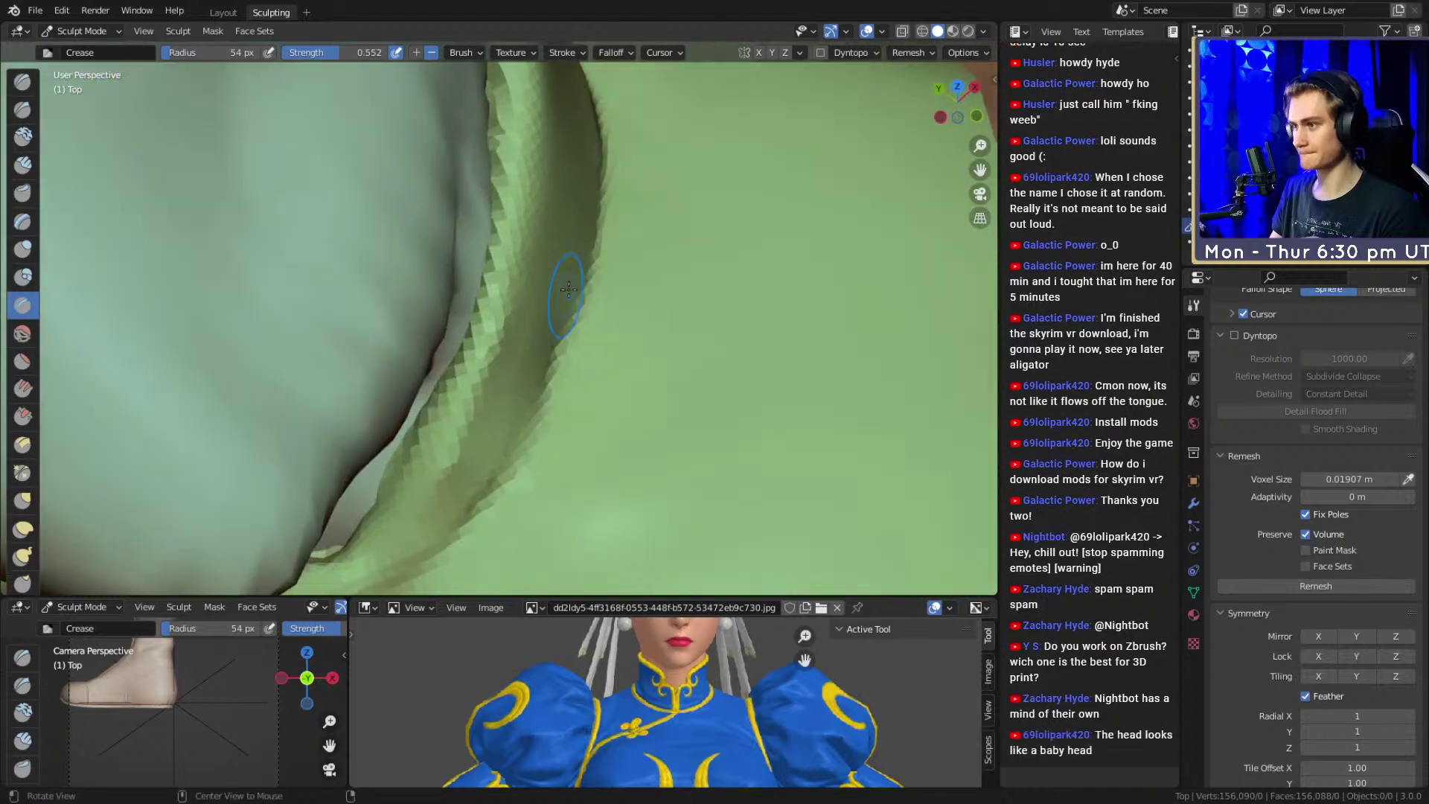
pyautogui.moveTo(422, 397)
pyautogui.keyDown('ctrl'); pyautogui.keyDown('alt'); pyautogui.mouseDown()
pyautogui.moveTo(551, 294)
pyautogui.moveTo(483, 258)
pyautogui.moveTo(578, 291)
pyautogui.mouseUp(); pyautogui.keyUp('alt'); pyautogui.keyUp('ctrl')
# Adjust the collar's shape around the neck with the Grab brush, enlarging it to 99 px
pyautogui.press('g')
pyautogui.moveTo(579, 291)
pyautogui.mouseDown(button='middle')
pyautogui.moveTo(520, 287)
pyautogui.moveTo(574, 405)
pyautogui.moveTo(526, 341)
pyautogui.moveTo(529, 322)
pyautogui.mouseUp(button='middle')
pyautogui.moveTo(556, 323)
pyautogui.keyDown('alt'); pyautogui.keyDown('shift'); pyautogui.mouseDown()
pyautogui.moveTo(578, 313)
pyautogui.moveTo(526, 329)
pyautogui.moveTo(498, 317)
pyautogui.moveTo(677, 338)
pyautogui.moveTo(516, 357)
pyautogui.mouseUp(); pyautogui.keyUp('shift'); pyautogui.keyUp('alt')
pyautogui.press('f')
pyautogui.click(525, 317)
pyautogui.moveTo(516, 357); pyautogui.dragTo(499, 342, button='middle')
pyautogui.moveTo(647, 331)
pyautogui.mouseDown(button='middle')
pyautogui.moveTo(615, 310)
pyautogui.moveTo(615, 341)
pyautogui.moveTo(581, 281)
pyautogui.moveTo(497, 241)
pyautogui.moveTo(552, 241)
pyautogui.moveTo(447, 242)
pyautogui.moveTo(482, 243)
pyautogui.mouseUp(button='middle')
pyautogui.moveTo(622, 271)
pyautogui.mouseDown(button='middle')
pyautogui.moveTo(561, 260)
pyautogui.moveTo(643, 240)
pyautogui.moveTo(591, 310)
pyautogui.mouseUp(button='middle')
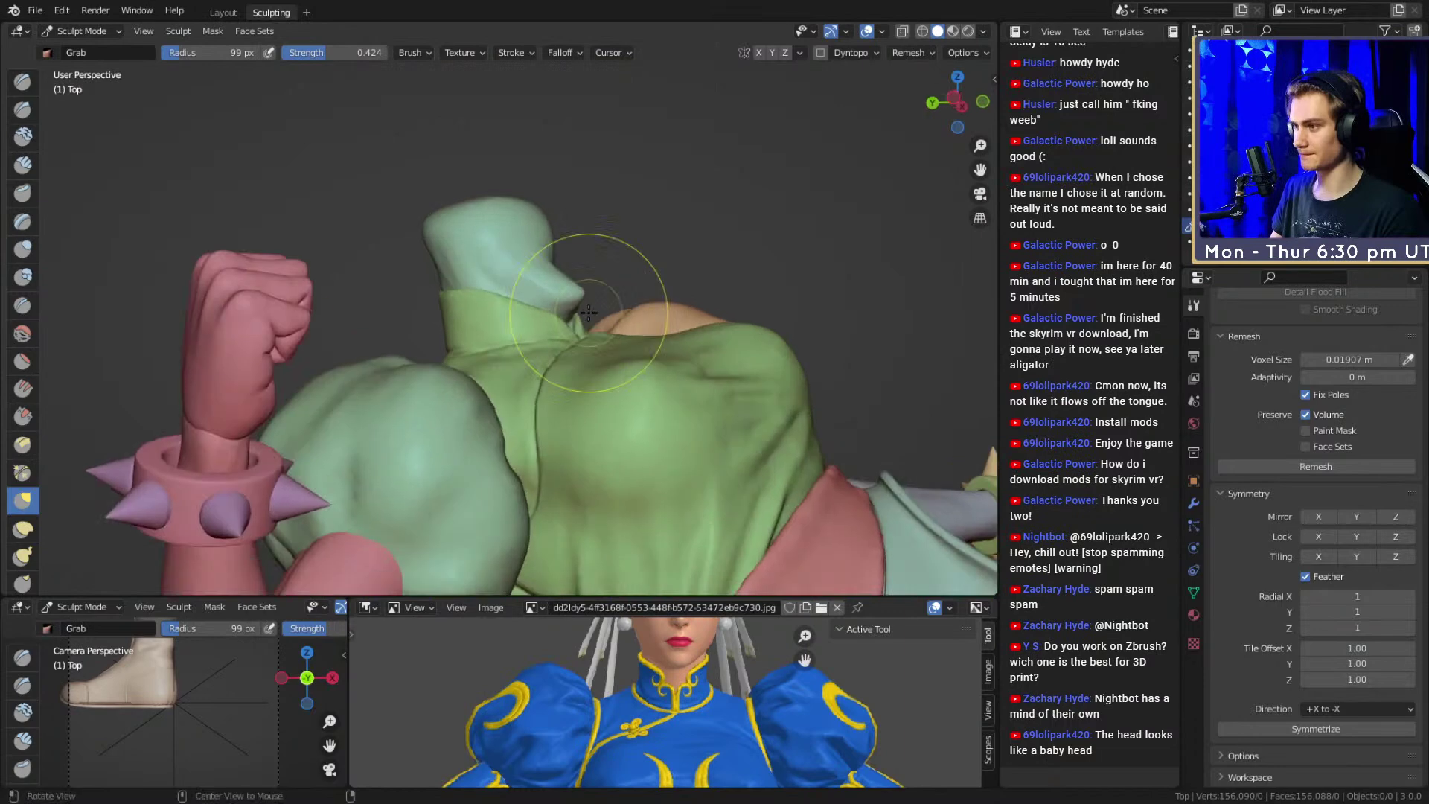
# Refine the collar's upper edge against the neck with the 46 px Grab brush and save the file
pyautogui.scroll(4, 577, 291)
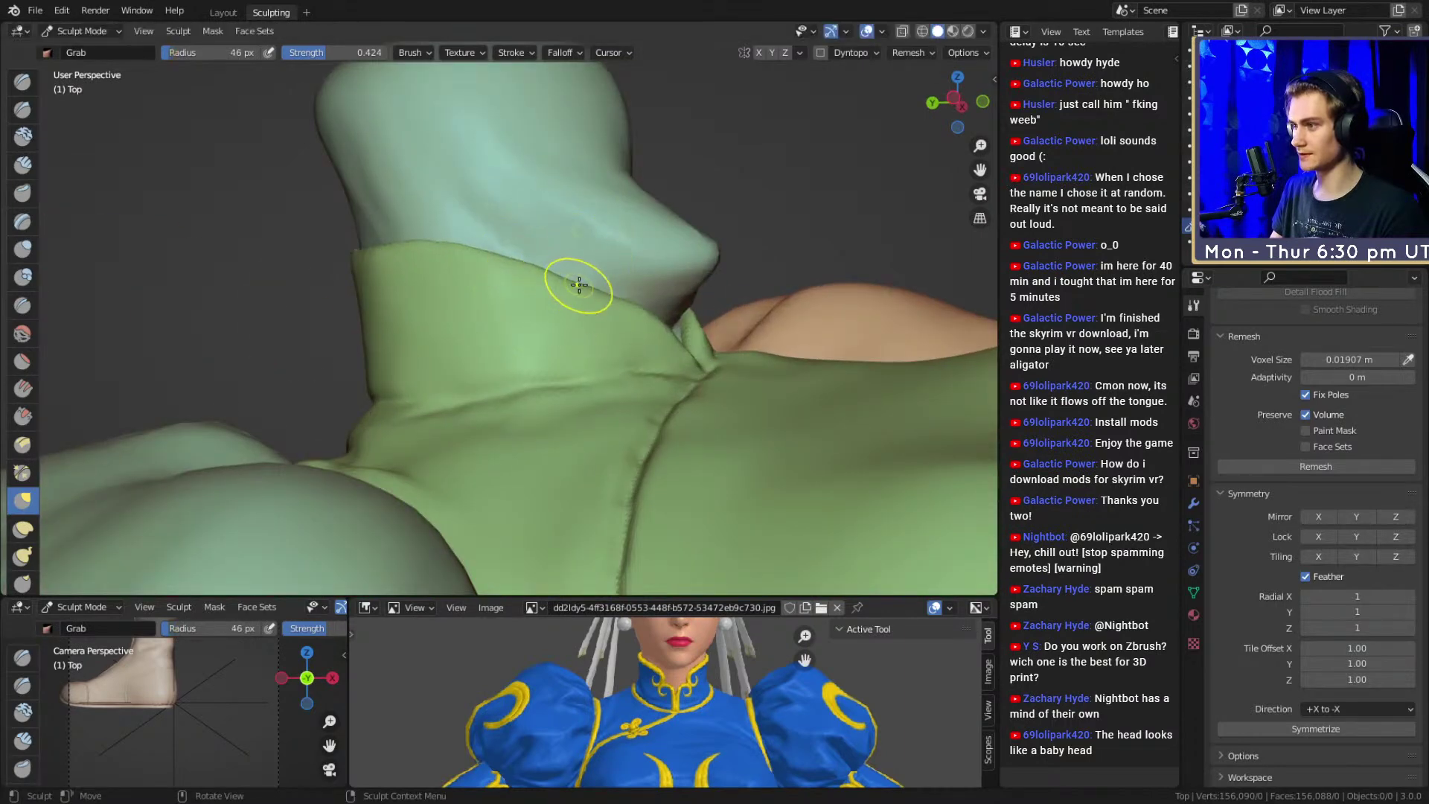
pyautogui.keyDown('ctrl'); pyautogui.keyDown('alt'); pyautogui.moveTo(603, 193); pyautogui.dragTo(593, 320); pyautogui.keyUp('alt'); pyautogui.keyUp('ctrl')
pyautogui.moveTo(593, 320)
pyautogui.keyDown('alt'); pyautogui.mouseDown()
pyautogui.moveTo(552, 360)
pyautogui.moveTo(543, 352)
pyautogui.mouseUp(); pyautogui.keyUp('alt')
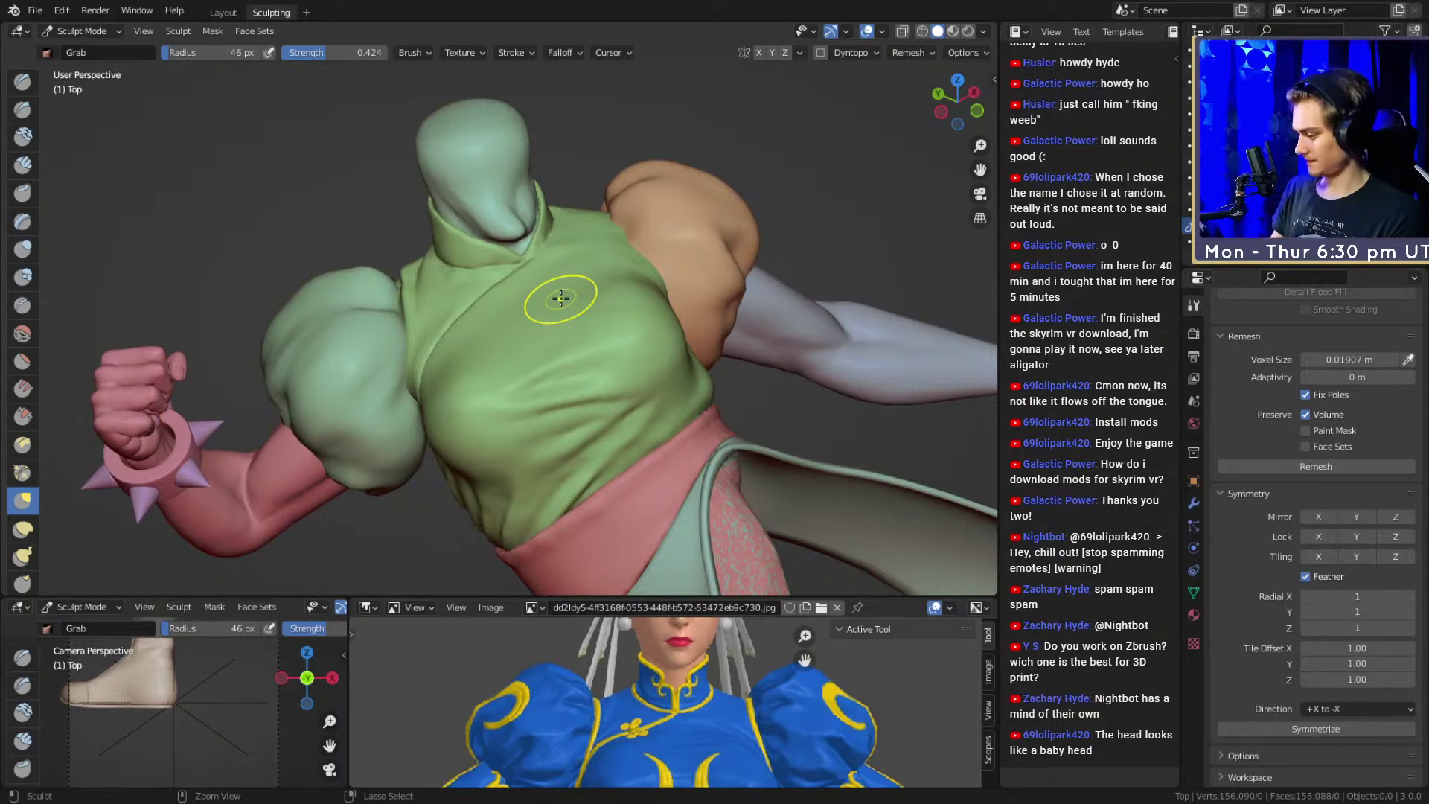
pyautogui.hotkey('ctrl', 's')
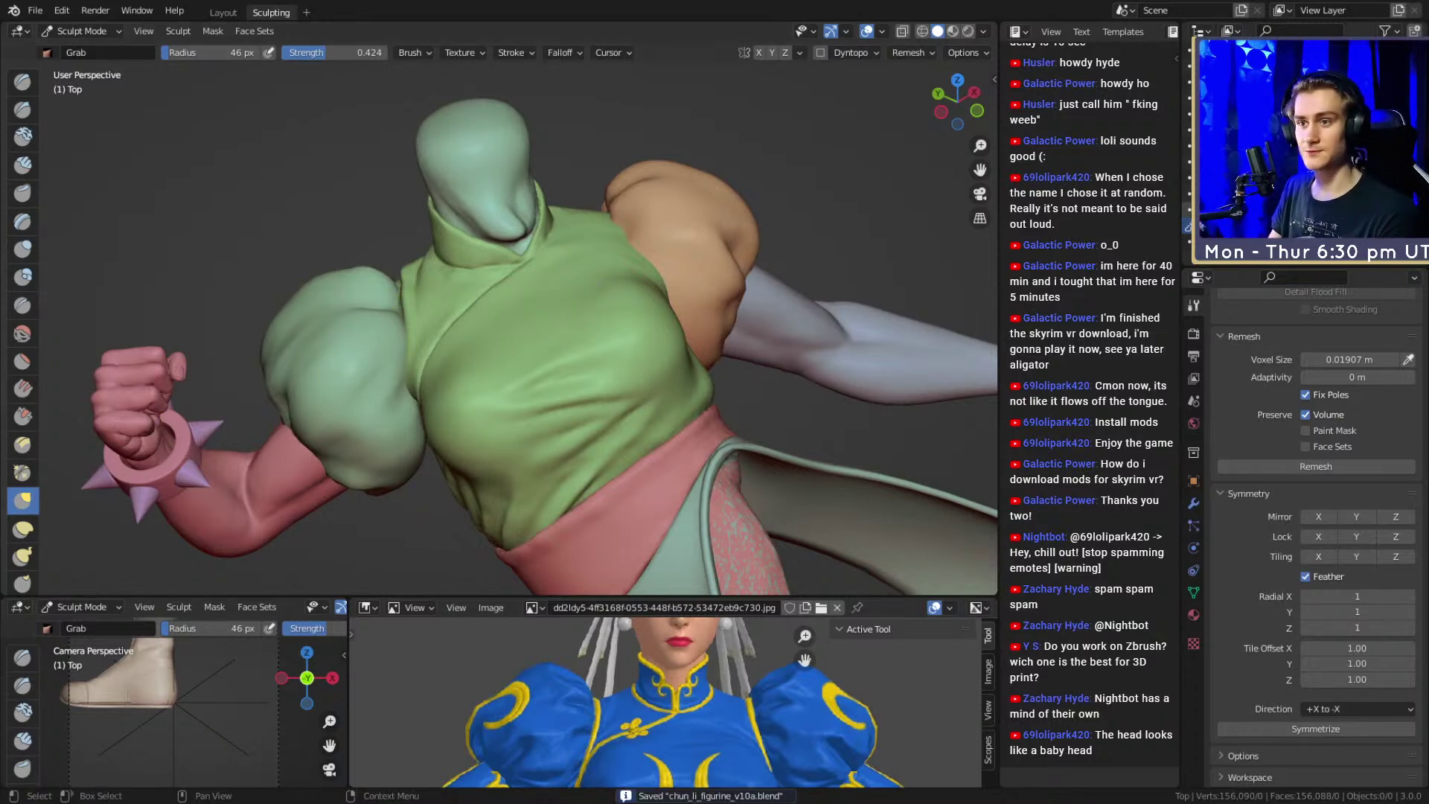
# Set the Clay Strips brush to 47 px and strength 0.170 and build up a back fold beside the teal sleeve
pyautogui.moveTo(557, 293)
pyautogui.mouseDown(button='middle')
pyautogui.moveTo(638, 297)
pyautogui.moveTo(676, 246)
pyautogui.mouseUp(button='middle')
pyautogui.press('c')
pyautogui.moveTo(560, 354)
pyautogui.mouseDown(button='middle')
pyautogui.moveTo(578, 312)
pyautogui.moveTo(474, 148)
pyautogui.moveTo(569, 312)
pyautogui.moveTo(527, 277)
pyautogui.moveTo(532, 216)
pyautogui.mouseUp(button='middle')
pyautogui.hotkey('shift', 'f')
pyautogui.click(524, 307)
pyautogui.press('f')
pyautogui.click(502, 266)
pyautogui.moveTo(514, 272)
pyautogui.mouseDown(button='middle')
pyautogui.moveTo(544, 328)
pyautogui.moveTo(459, 449)
pyautogui.mouseUp(button='middle')
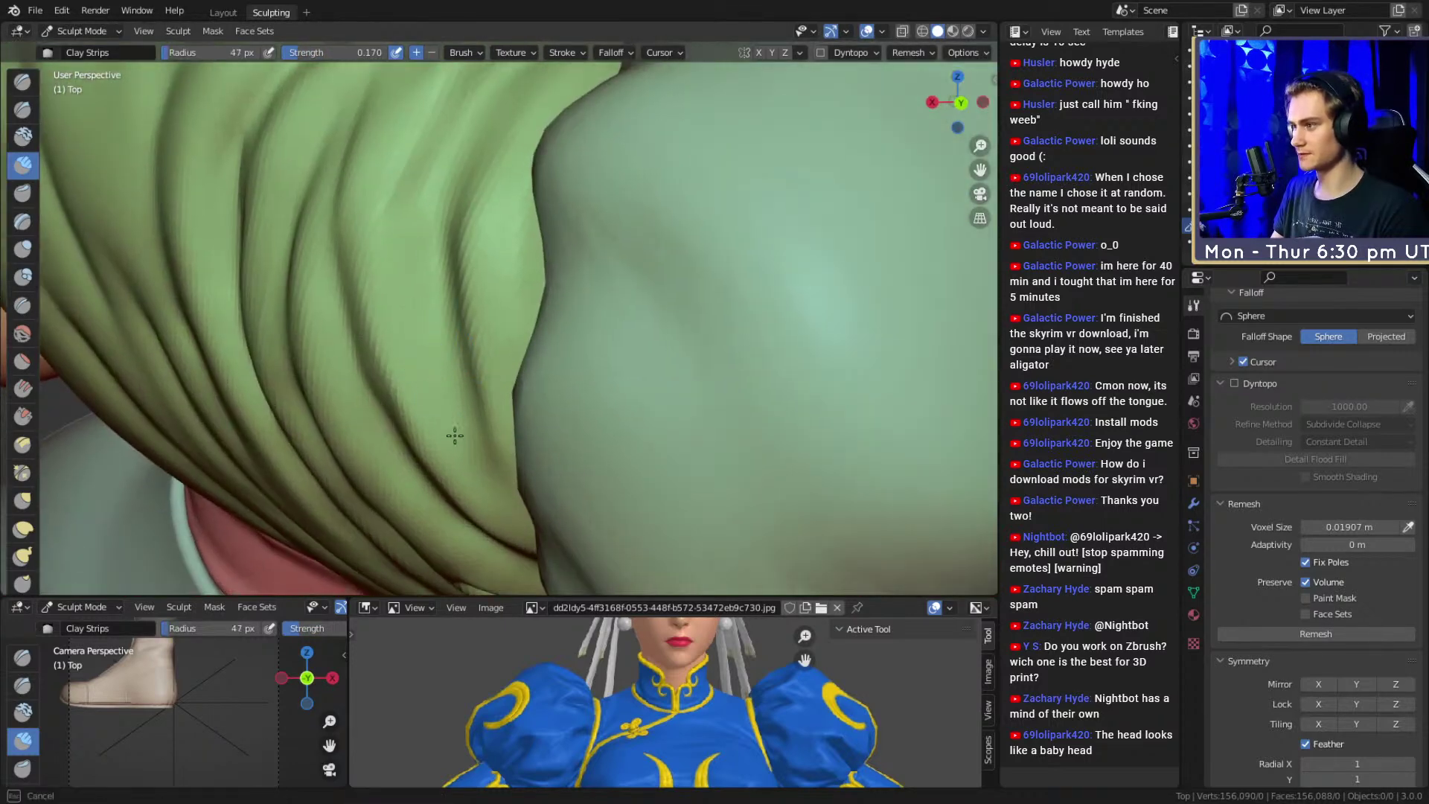
pyautogui.moveTo(422, 327); pyautogui.dragTo(429, 340)
# Set Clay Strips to 44 px and strength 0.309 and strengthen the raised fold beside the teal sleeve
pyautogui.moveTo(469, 365); pyautogui.dragTo(475, 316, button='middle')
pyautogui.hotkey('shift', 'f')
pyautogui.click(493, 315)
pyautogui.press('f')
pyautogui.click(438, 327)
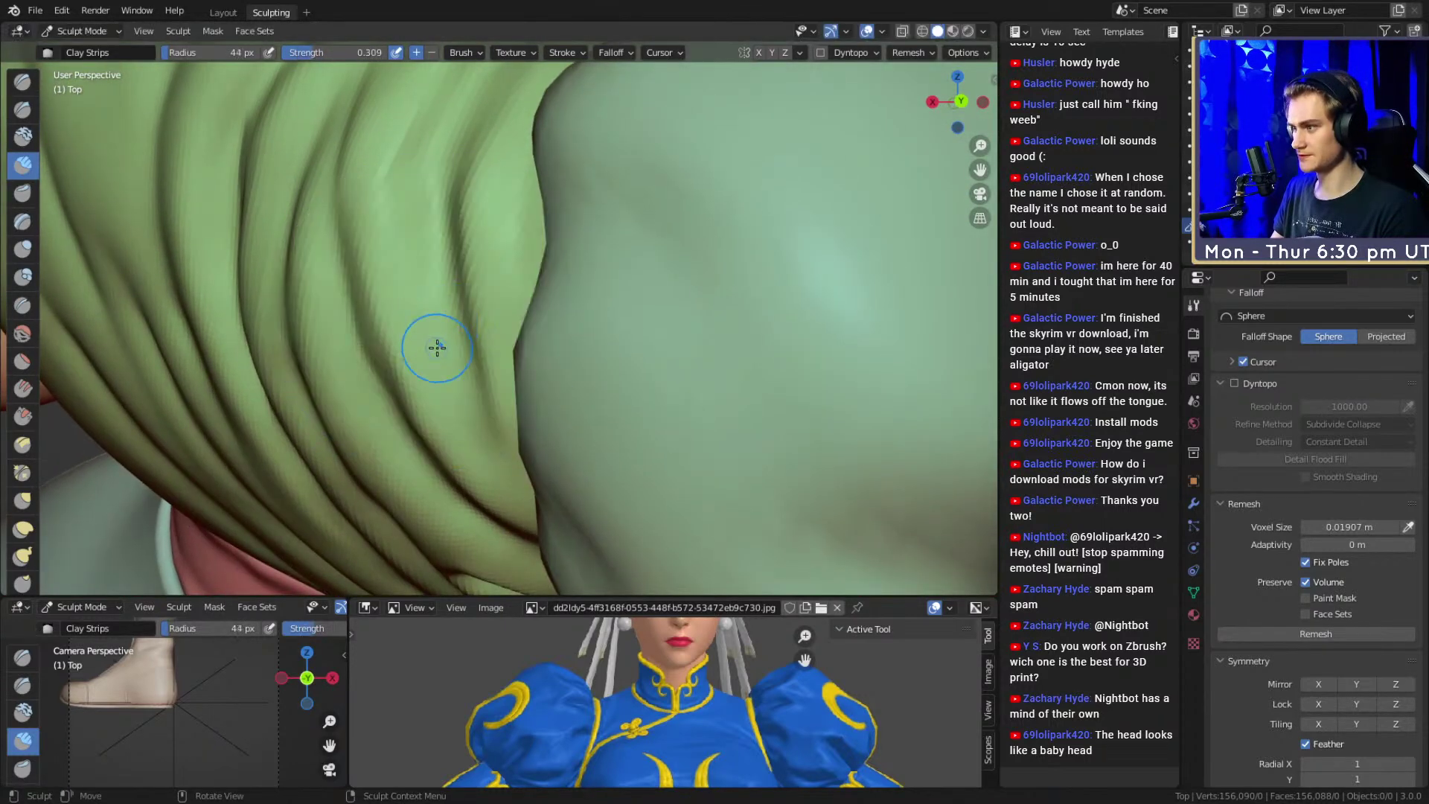
# Set the Crease brush to 38 px and strength 0.358 and define the long back fold near the teal sleeve
pyautogui.hotkey('shift', 'c')
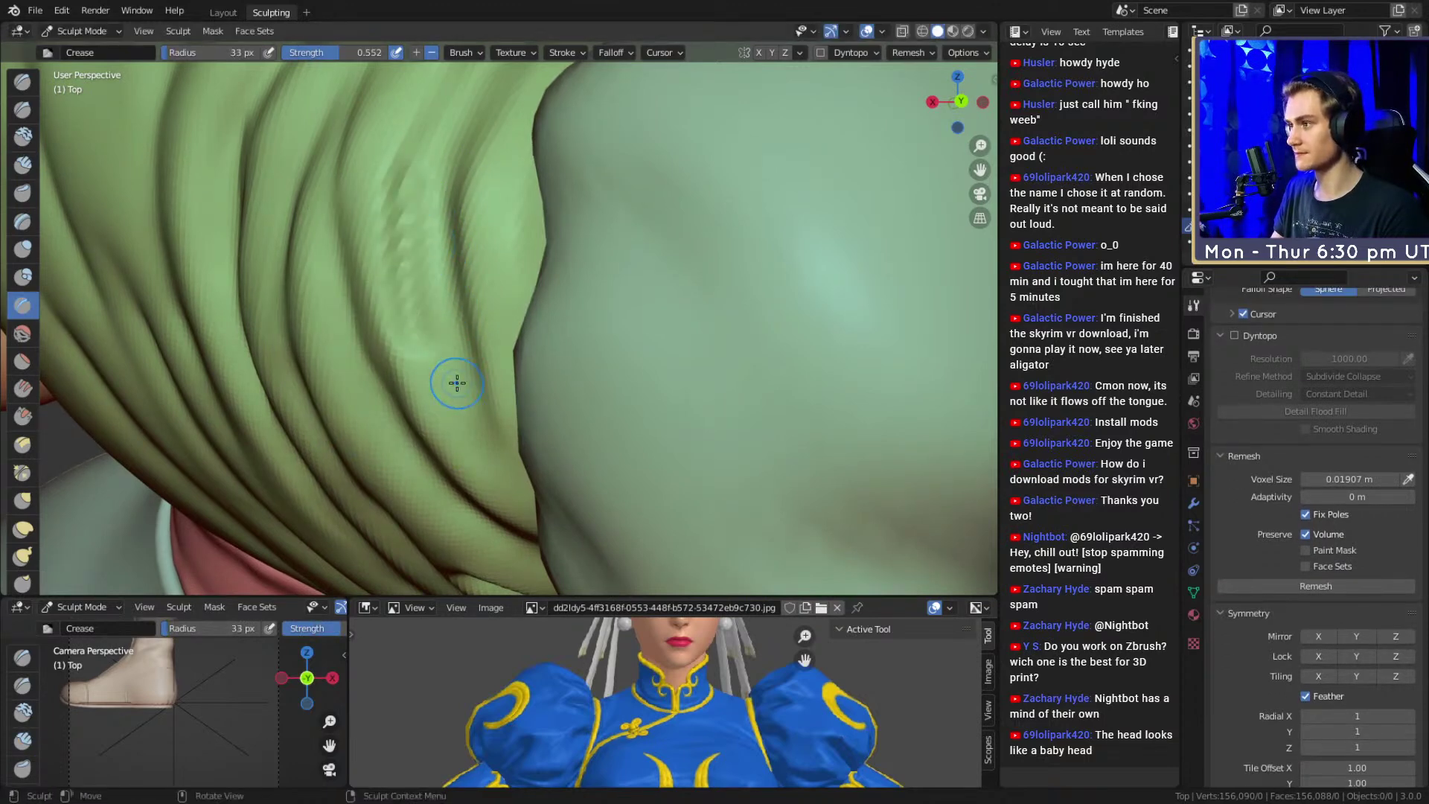
pyautogui.hotkey('shift', 'f')
pyautogui.click(415, 271)
pyautogui.moveTo(415, 271); pyautogui.dragTo(411, 306, button='middle')
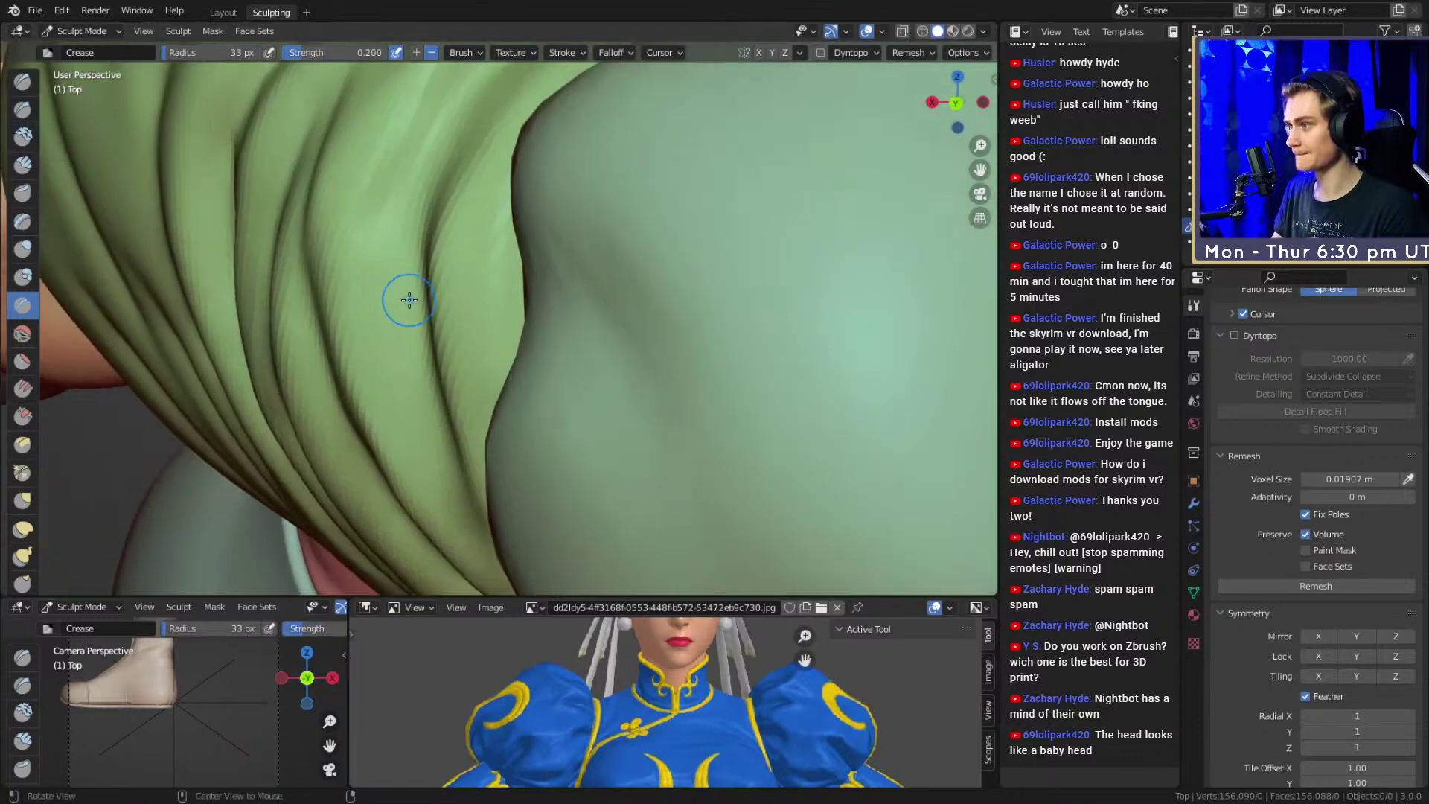
pyautogui.hotkey('shift', 'f')
pyautogui.click(381, 360)
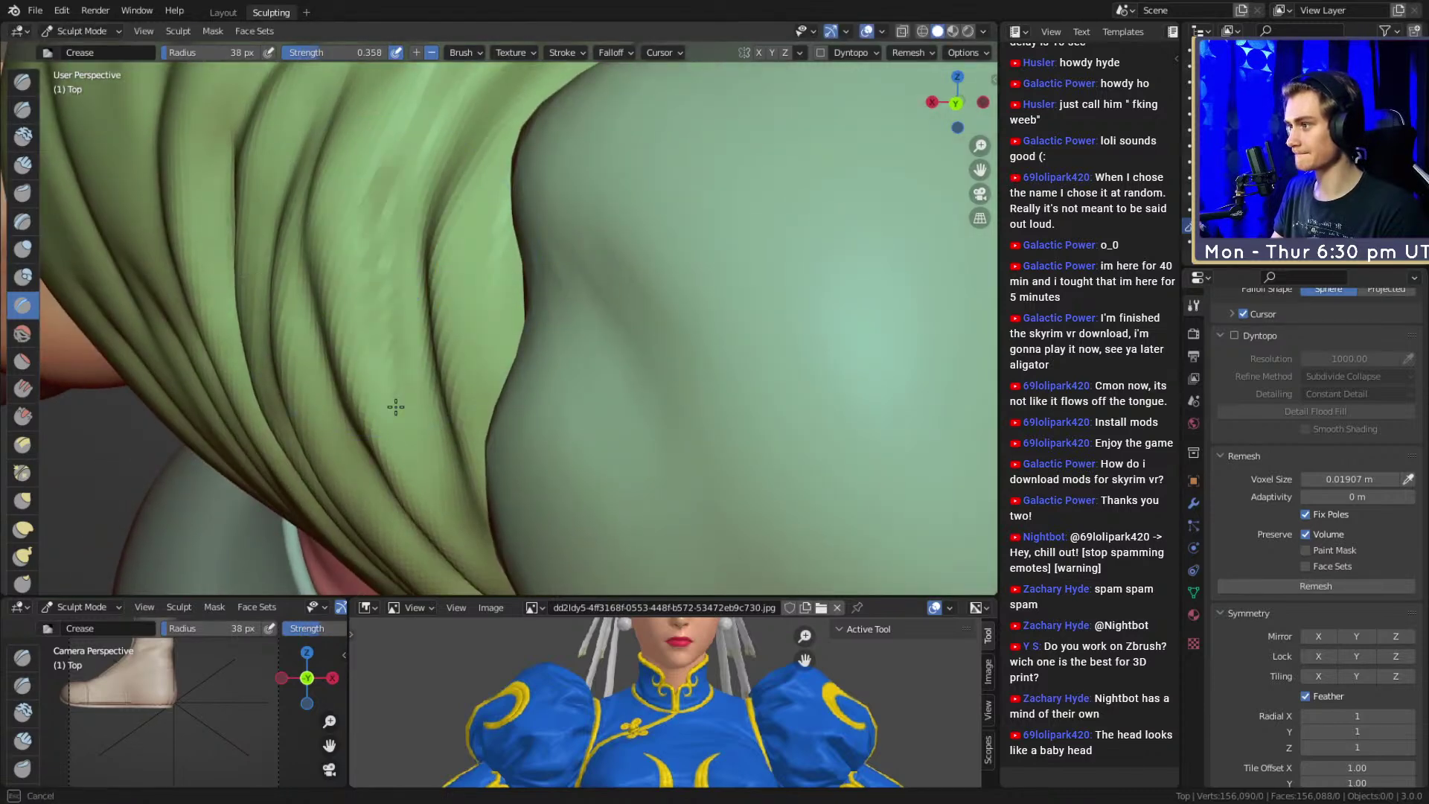
pyautogui.moveTo(456, 514); pyautogui.dragTo(389, 313)
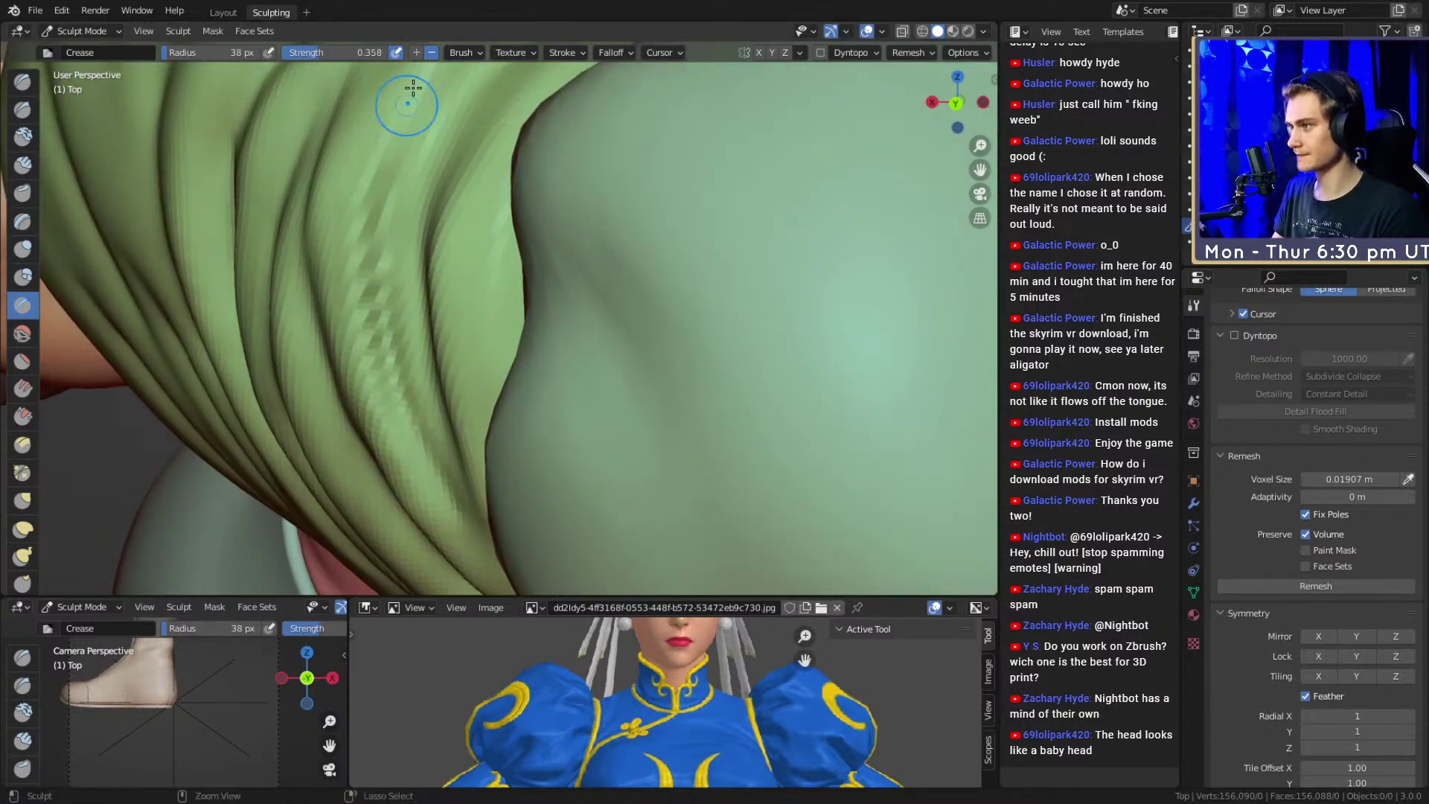
# Set the Crease brush to 39 px and smooth the newly sculpted back fold
pyautogui.moveTo(432, 434)
pyautogui.mouseDown(button='middle')
pyautogui.moveTo(568, 230)
pyautogui.moveTo(546, 347)
pyautogui.moveTo(488, 309)
pyautogui.mouseUp(button='middle')
pyautogui.press('f')
pyautogui.click(501, 309)
pyautogui.moveTo(483, 377)
pyautogui.keyDown('shift'); pyautogui.mouseDown()
pyautogui.moveTo(472, 286)
pyautogui.moveTo(492, 199)
pyautogui.mouseUp(); pyautogui.keyUp('shift')
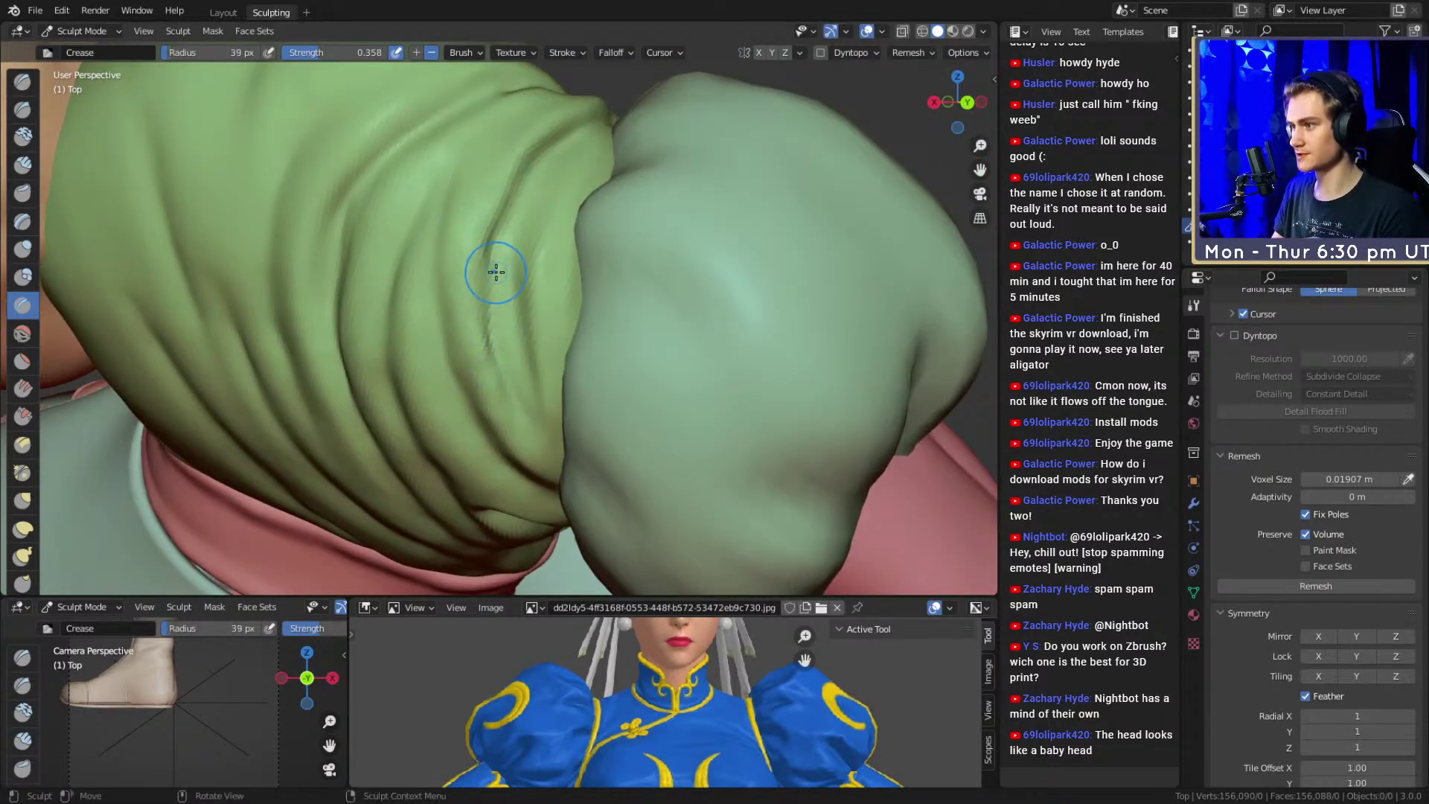
pyautogui.moveTo(491, 347)
pyautogui.mouseDown(button='middle')
pyautogui.moveTo(533, 278)
pyautogui.moveTo(520, 277)
pyautogui.moveTo(541, 310)
pyautogui.mouseUp(button='middle')
# Set the Crease brush to 51 px and strength 0.255 and sculpt diagonal folds above the short deep wrinkle beside the sleeve
pyautogui.press('f')
pyautogui.click(541, 333)
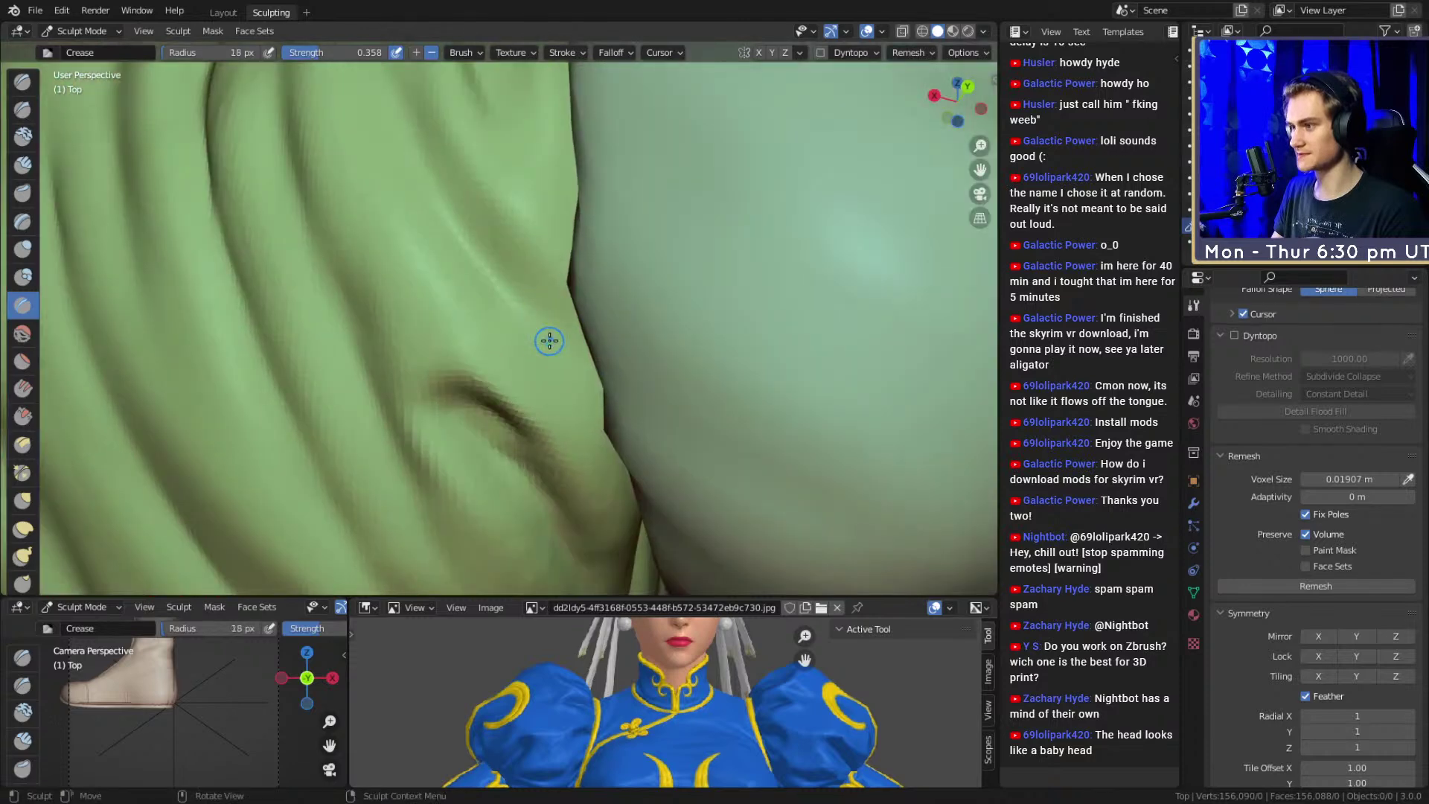
pyautogui.hotkey('shift', 'f')
pyautogui.click(492, 285)
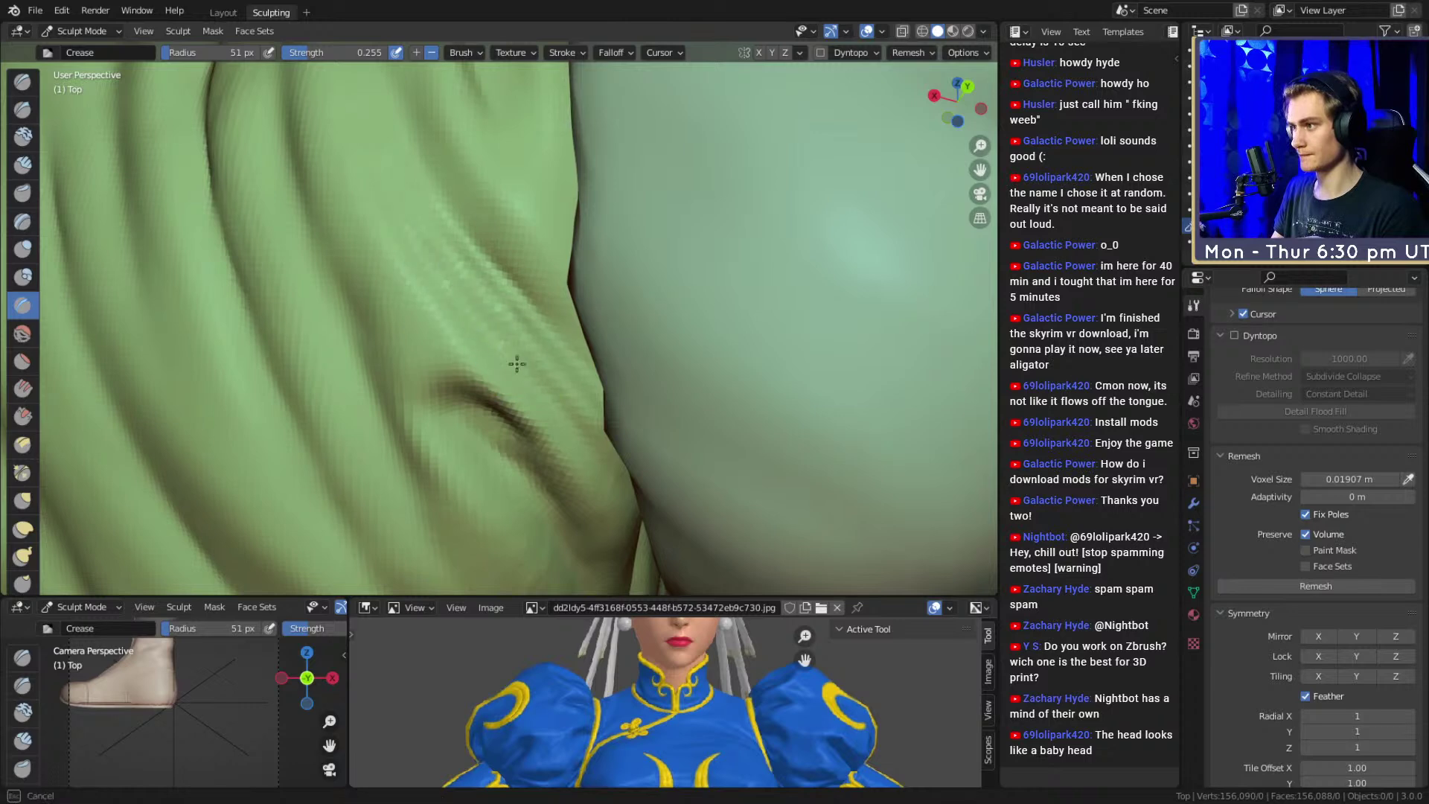
pyautogui.scroll(-8, 521, 313)
pyautogui.moveTo(543, 314); pyautogui.dragTo(512, 316, button='middle')
pyautogui.scroll(7, 513, 317)
# Reduce the Crease brush to 39 px and 36 px and sculpt finer folds along the sleeve seam on the back
pyautogui.press('f')
pyautogui.click(511, 323)
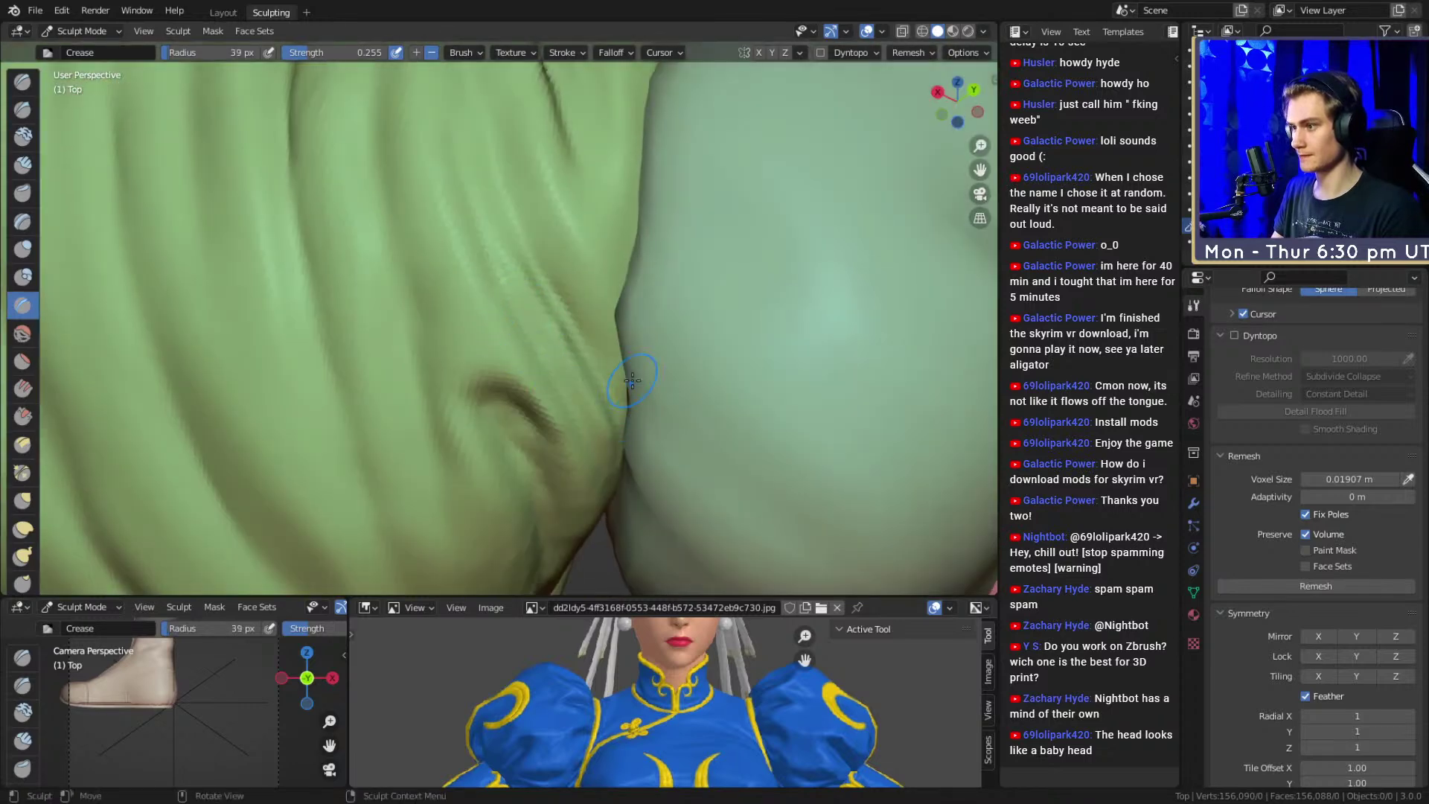
pyautogui.moveTo(632, 397); pyautogui.dragTo(562, 373, button='middle')
pyautogui.press('f')
pyautogui.click(590, 288)
pyautogui.moveTo(590, 288); pyautogui.dragTo(536, 355, button='middle')
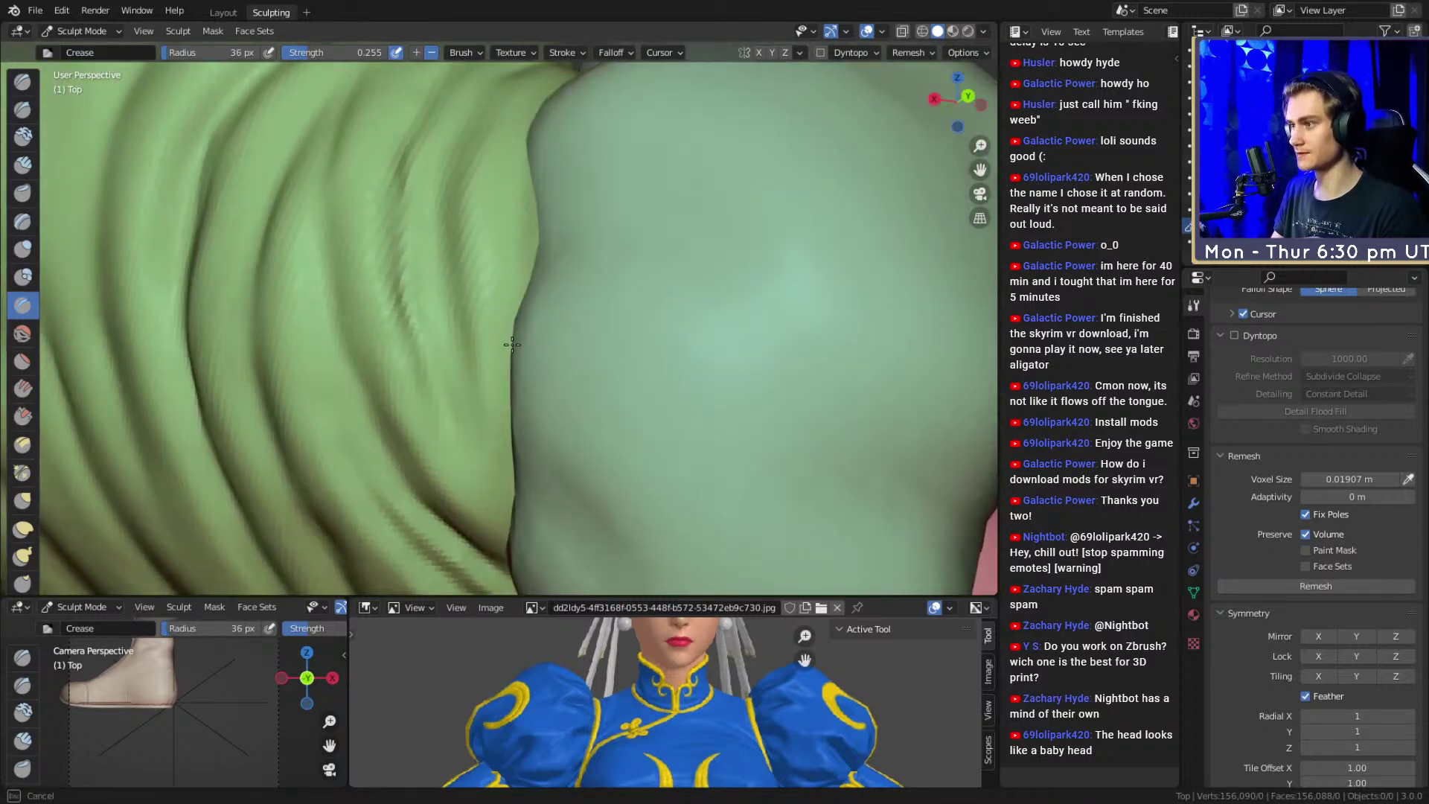
pyautogui.moveTo(511, 189); pyautogui.dragTo(514, 167)
# Enlarge the Crease brush to 47 px and add a vertical fold beside the sleeve's edge
pyautogui.moveTo(531, 257); pyautogui.dragTo(533, 283, button='middle')
pyautogui.press('f')
pyautogui.click(542, 284)
pyautogui.moveTo(512, 305); pyautogui.dragTo(500, 220)
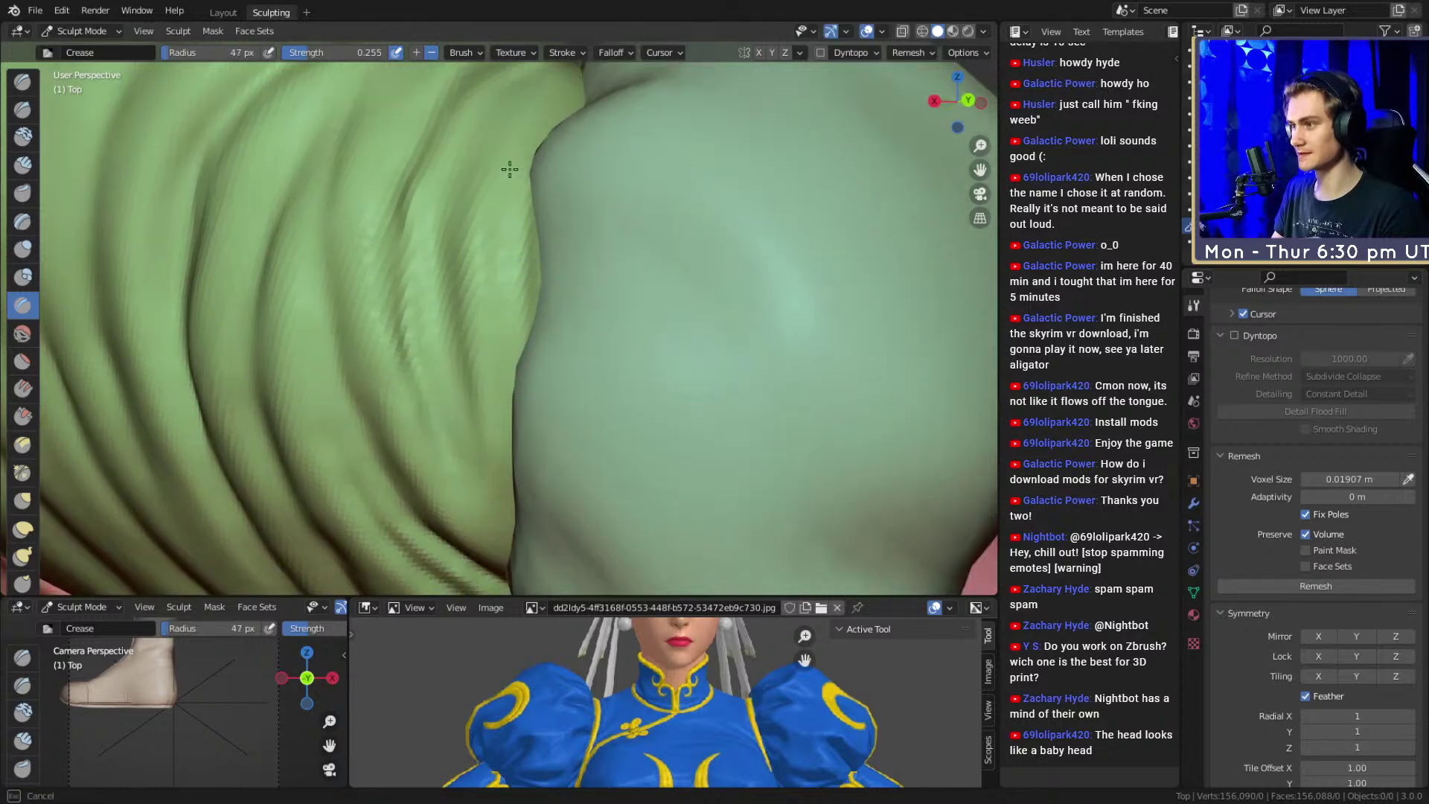
pyautogui.moveTo(507, 217); pyautogui.dragTo(498, 305, button='middle')
# Set the Crease brush to 32 px and sculpt a fine fold toward the diagonal seam above the waist sash
pyautogui.keyDown('ctrl'); pyautogui.keyDown('alt'); pyautogui.moveTo(571, 131); pyautogui.dragTo(595, 197); pyautogui.keyUp('alt'); pyautogui.keyUp('ctrl')
pyautogui.moveTo(476, 357)
pyautogui.keyDown('ctrl'); pyautogui.keyDown('alt'); pyautogui.mouseDown()
pyautogui.moveTo(460, 259)
pyautogui.moveTo(670, 246)
pyautogui.mouseUp(); pyautogui.keyUp('alt'); pyautogui.keyUp('ctrl')
pyautogui.moveTo(737, 358)
pyautogui.keyDown('ctrl'); pyautogui.keyDown('alt'); pyautogui.mouseDown()
pyautogui.moveTo(756, 288)
pyautogui.moveTo(526, 312)
pyautogui.moveTo(500, 294)
pyautogui.mouseUp(); pyautogui.keyUp('alt'); pyautogui.keyUp('ctrl')
pyautogui.press('f')
pyautogui.click(496, 294)
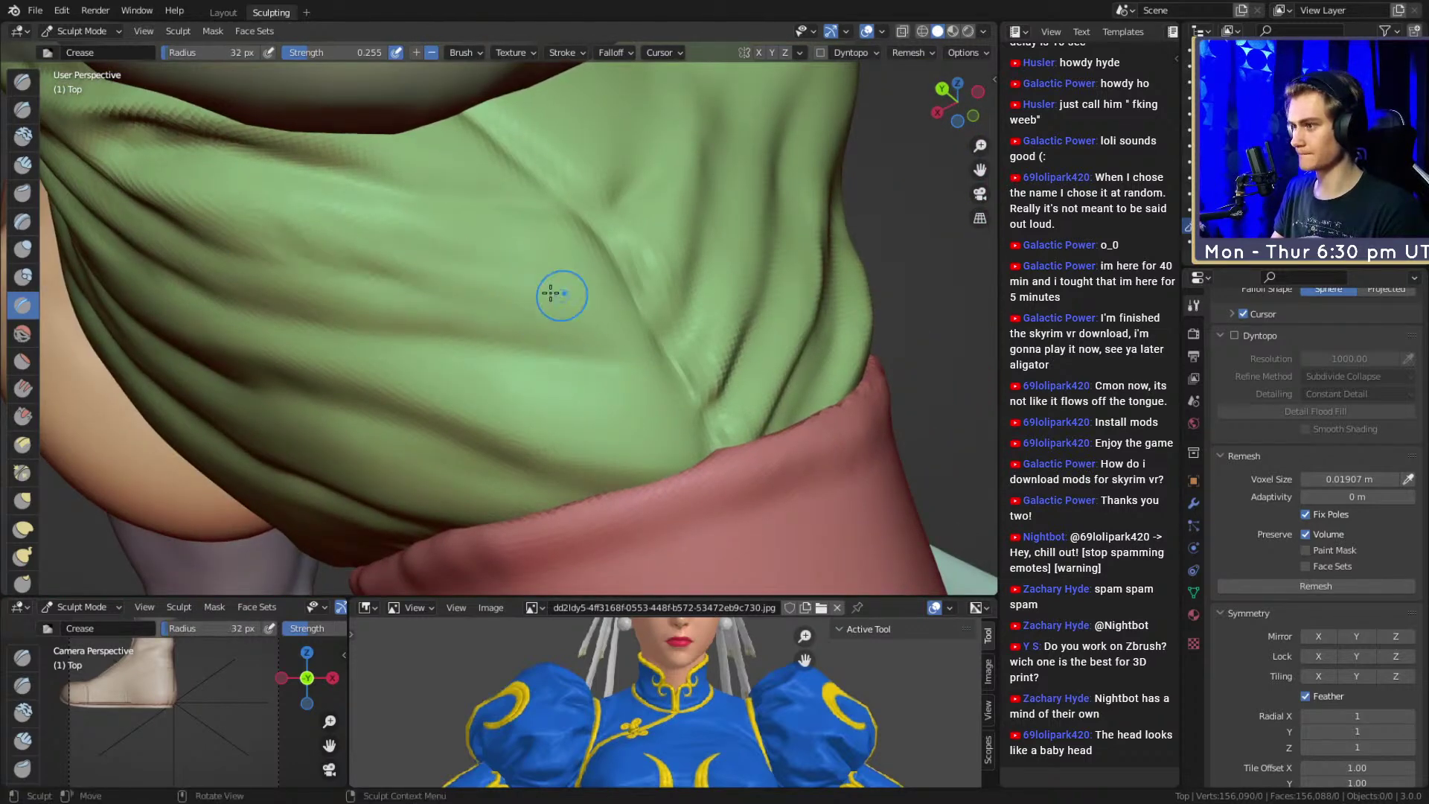
pyautogui.moveTo(481, 280); pyautogui.dragTo(533, 298)
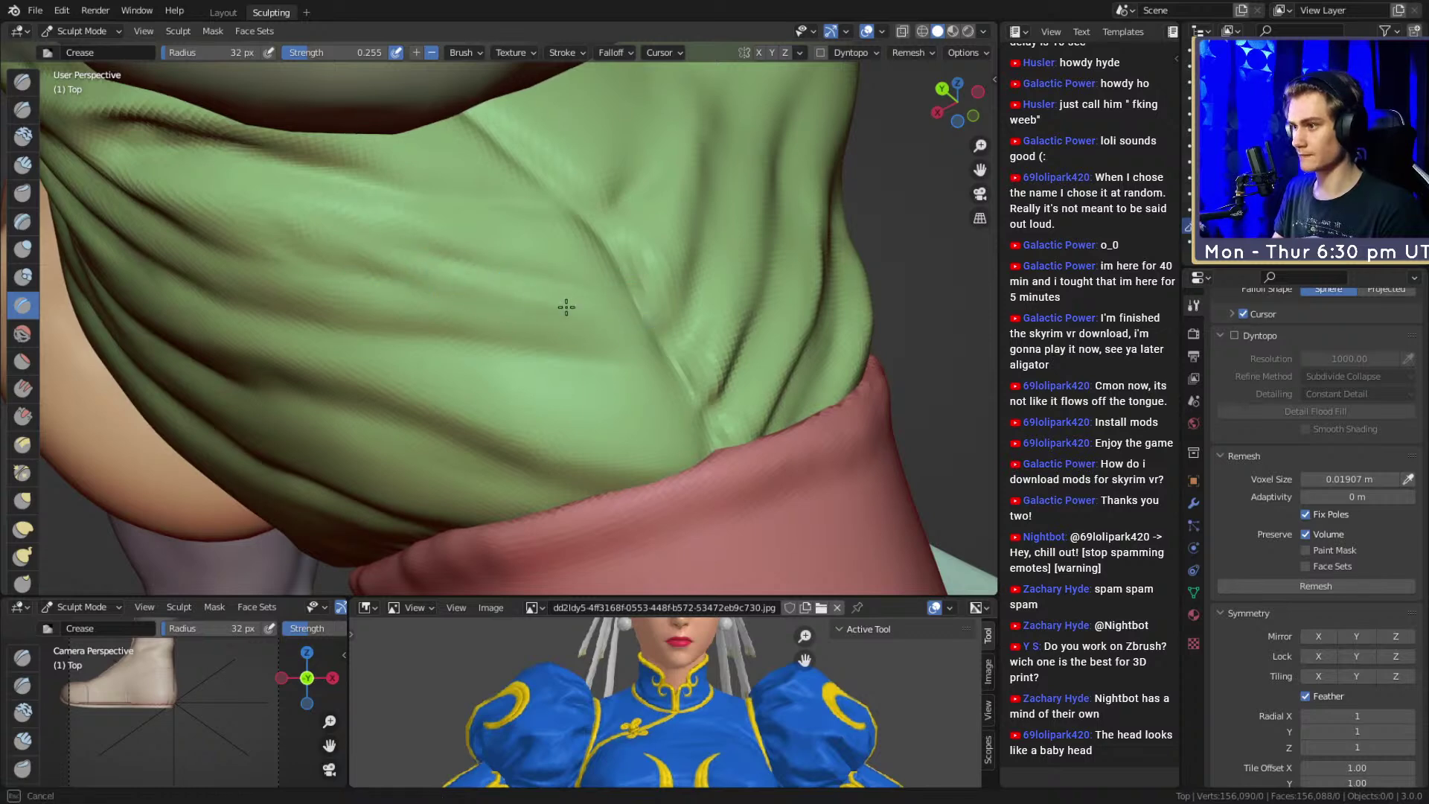
# Sculpt more fine folds running from beneath the sleeve toward the diagonal seam with the 32 px Crease brush
pyautogui.moveTo(660, 303); pyautogui.dragTo(692, 328, button='middle')
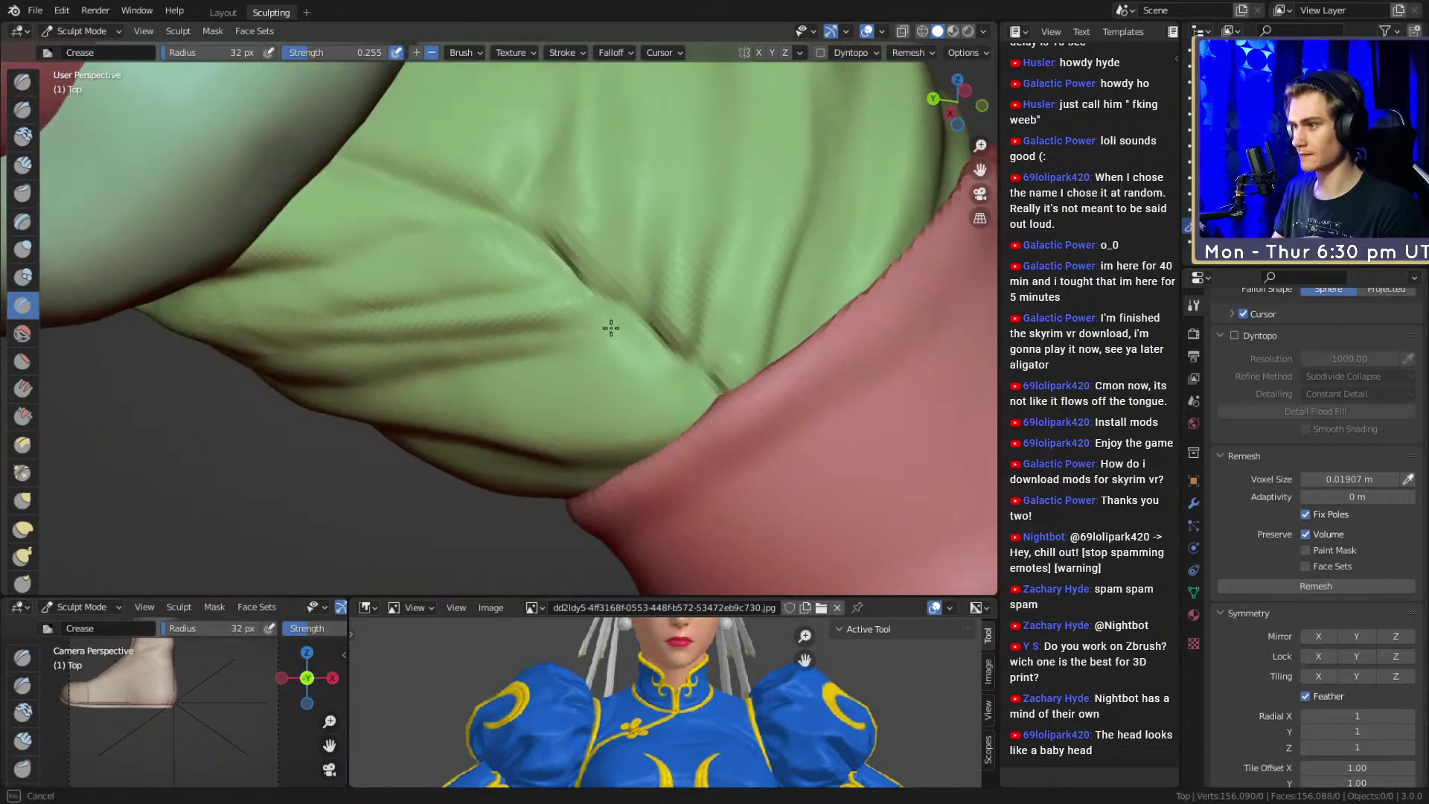
pyautogui.moveTo(536, 259)
pyautogui.mouseDown()
pyautogui.moveTo(491, 256)
pyautogui.moveTo(426, 292)
pyautogui.mouseUp()
pyautogui.moveTo(638, 370); pyautogui.dragTo(616, 390, button='middle')
pyautogui.moveTo(478, 346); pyautogui.dragTo(673, 449)
pyautogui.moveTo(513, 369); pyautogui.dragTo(642, 402, button='middle')
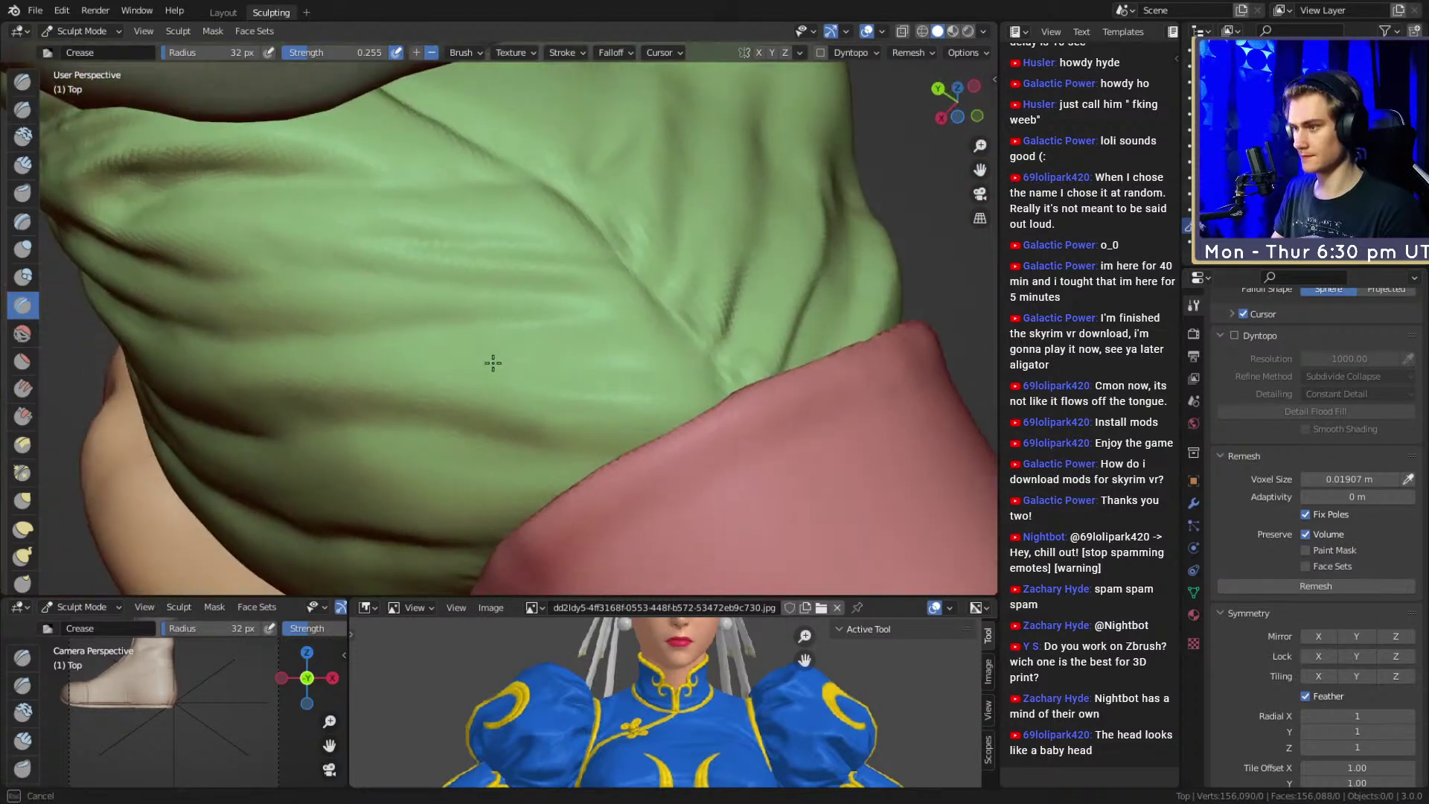
pyautogui.moveTo(673, 356)
pyautogui.mouseDown()
pyautogui.moveTo(377, 352)
pyautogui.moveTo(672, 356)
pyautogui.mouseUp()
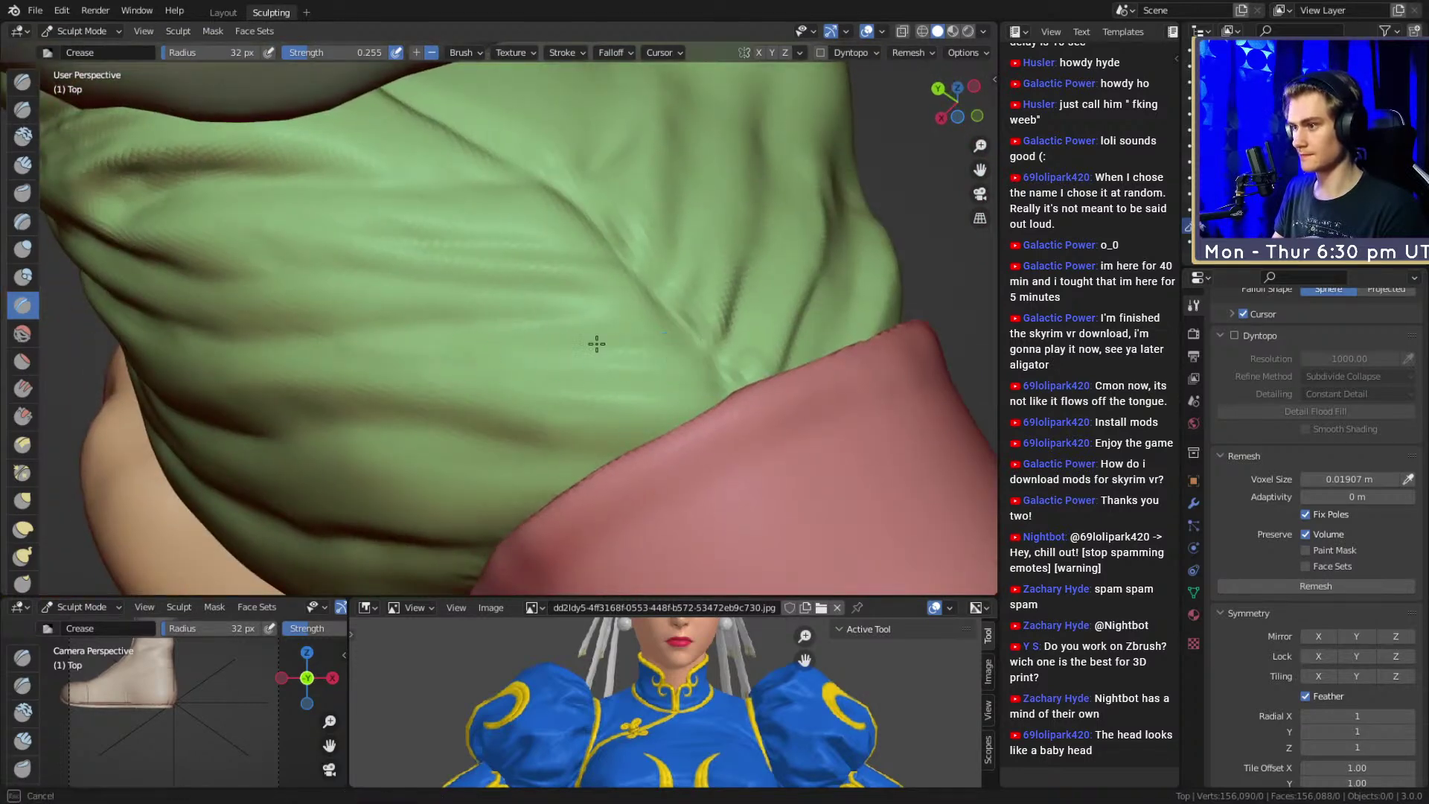